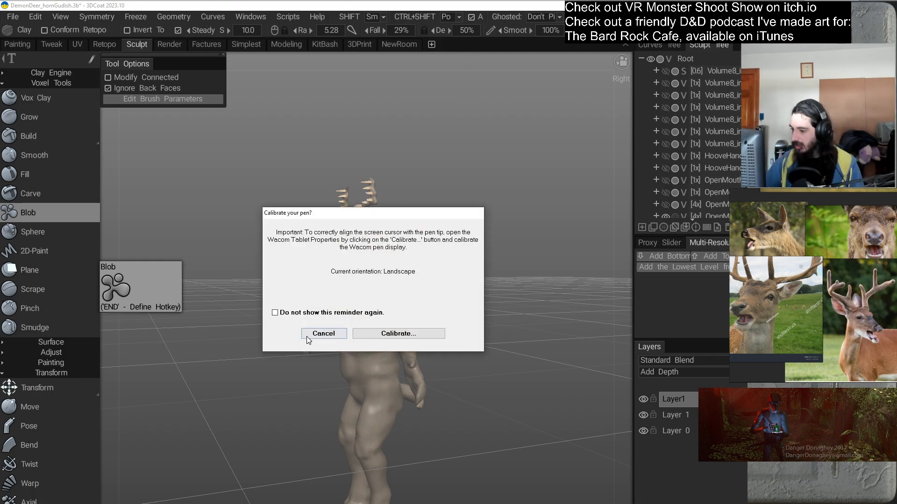
Dismiss the pen calibration reminder and save the scene as DemonDeer_hornGudish_moardeets.3b in the 3dCoat_Stuff folder.
{"action": "left_click", "coordinate": [323, 333]}
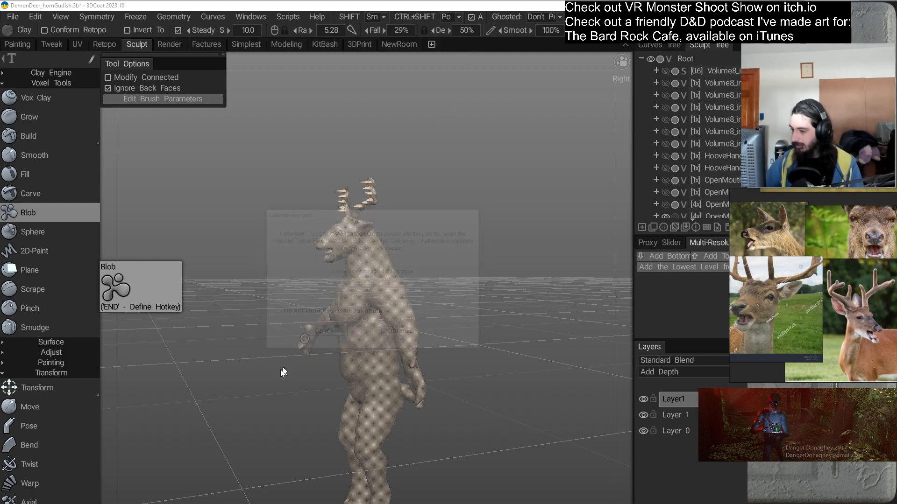
{"action": "left_click", "coordinate": [13, 18]}
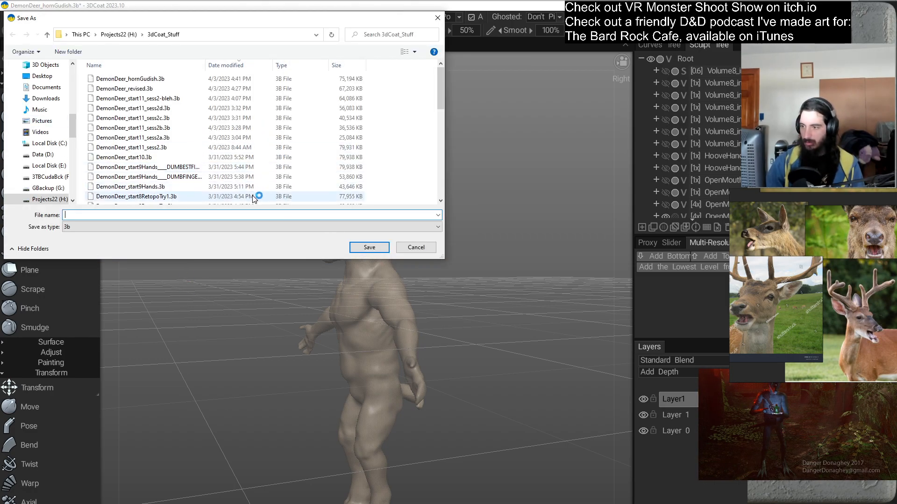
{"action": "left_click", "coordinate": [176, 79]}
{"action": "left_click", "coordinate": [129, 217]}
{"action": "left_click", "coordinate": [127, 215]}
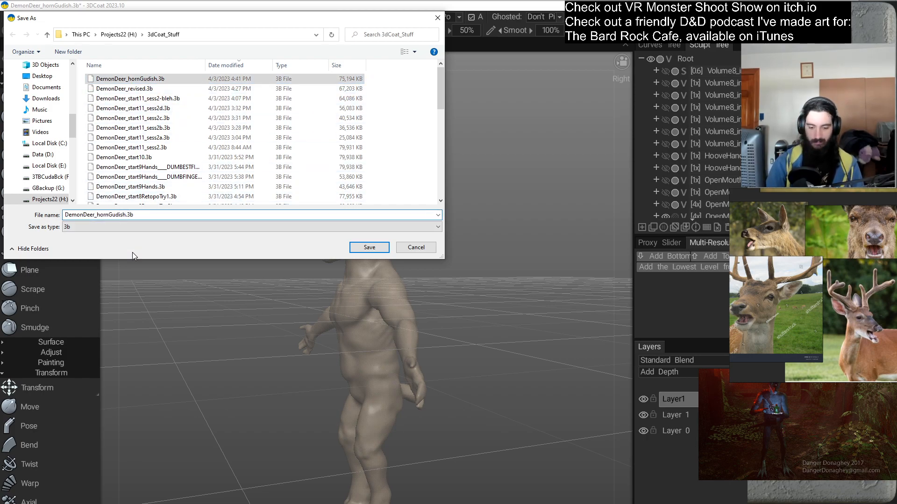
{"action": "type", "text": "_moa"}
{"action": "type", "text": "rdeets"}
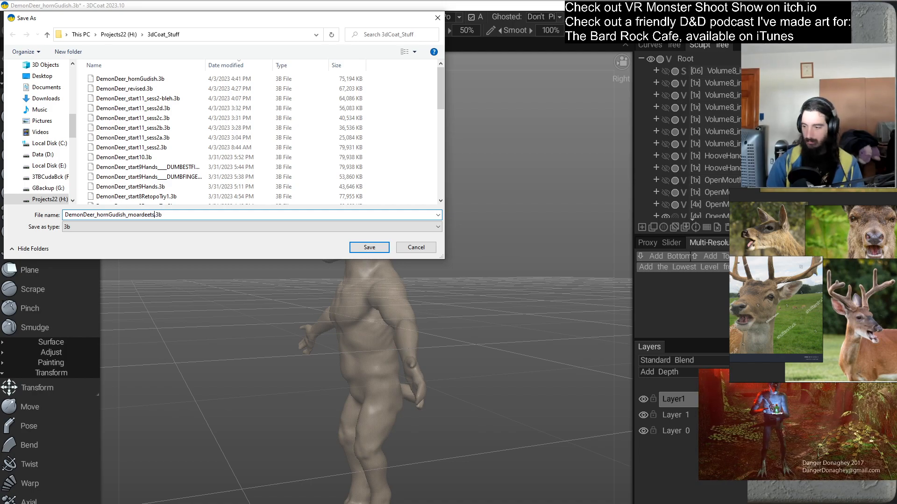
{"action": "key", "text": "Return"}
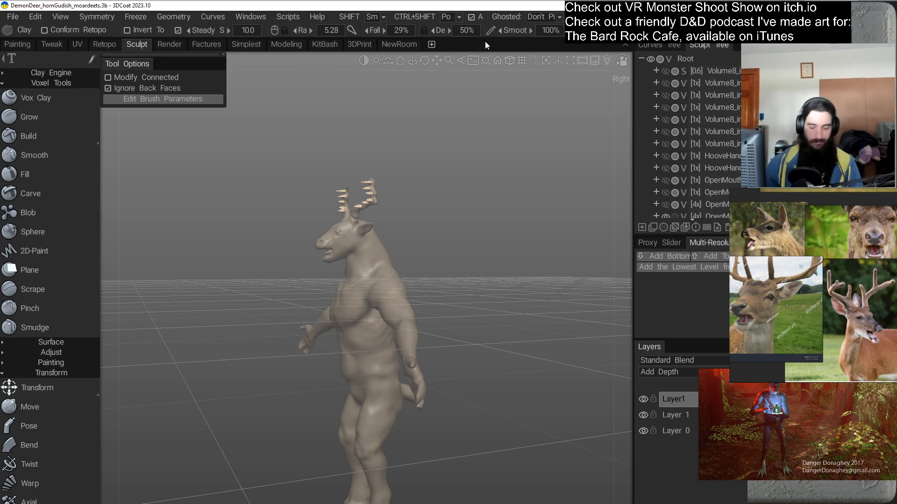
Delete the volumes from Volume8_inst000_copy012 through Volume8_inst000_copy004 and save the scene.
{"action": "left_click_drag", "start_coordinate": [481, 254], "coordinate": [452, 214]}
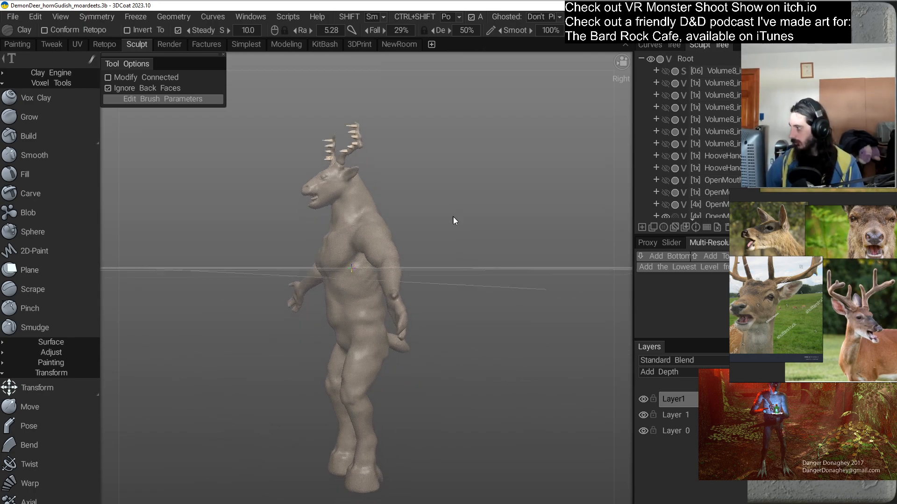
{"action": "scroll", "coordinate": [452, 214], "scroll_direction": "up", "scroll_amount": 1}
{"action": "left_click_drag", "start_coordinate": [633, 304], "coordinate": [569, 311]}
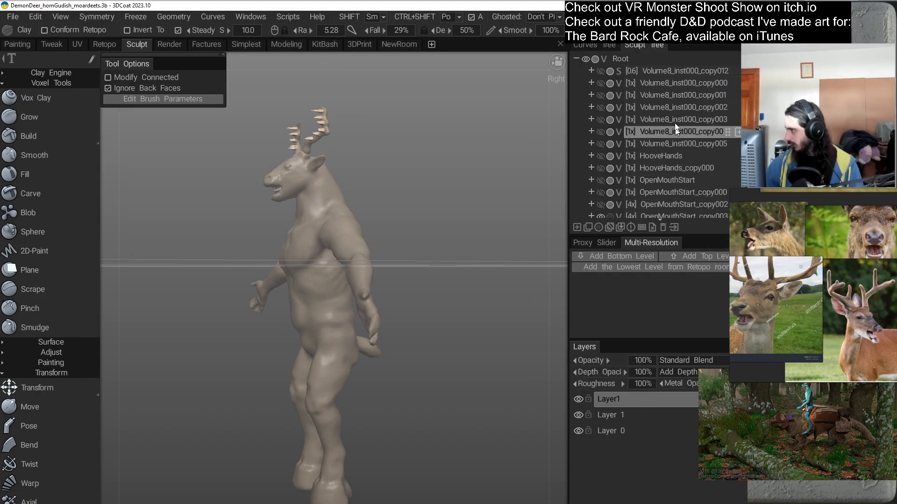
{"action": "left_click", "coordinate": [664, 72]}
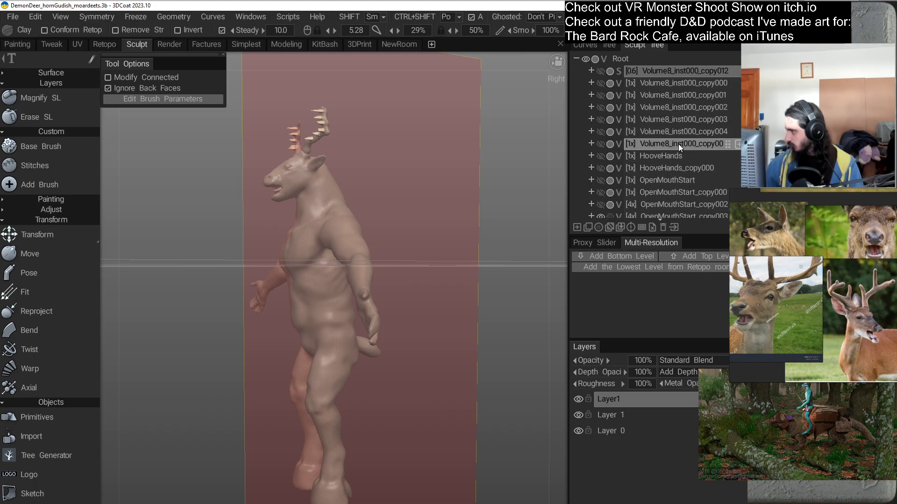
{"action": "left_click", "coordinate": [675, 131], "text": "shift"}
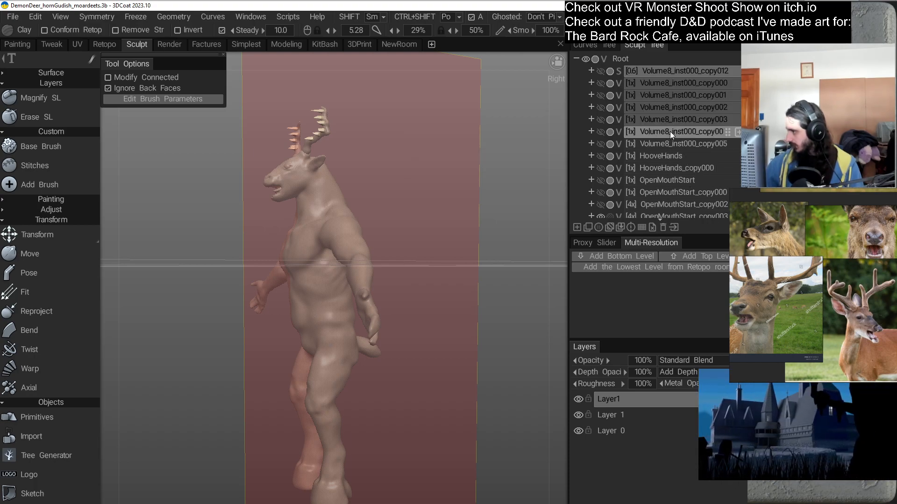
{"action": "right_click", "coordinate": [671, 132]}
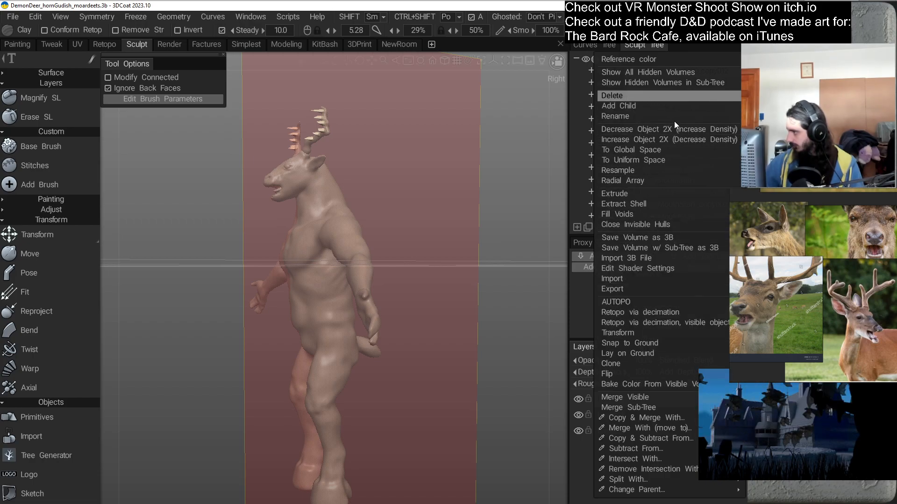
{"action": "left_click", "coordinate": [673, 97]}
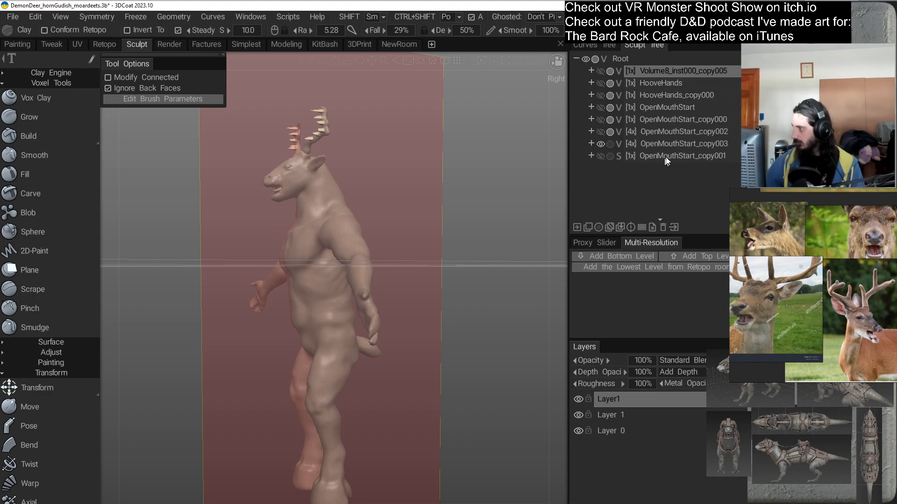
{"action": "key", "text": "ctrl+s"}
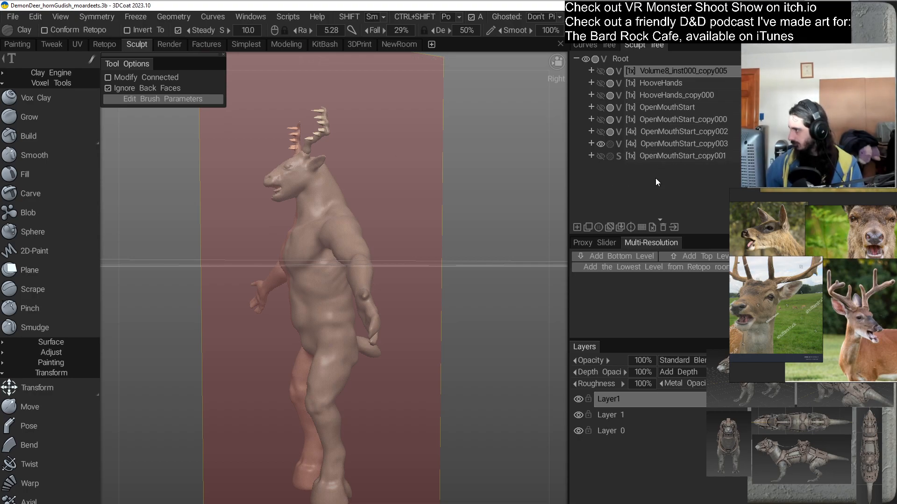
Compare OpenMouthStart_copy003 with OpenMouthStart_copy002 by toggling their visibility and the ghosting of OpenMouthStart_copy003.
{"action": "left_click", "coordinate": [656, 144]}
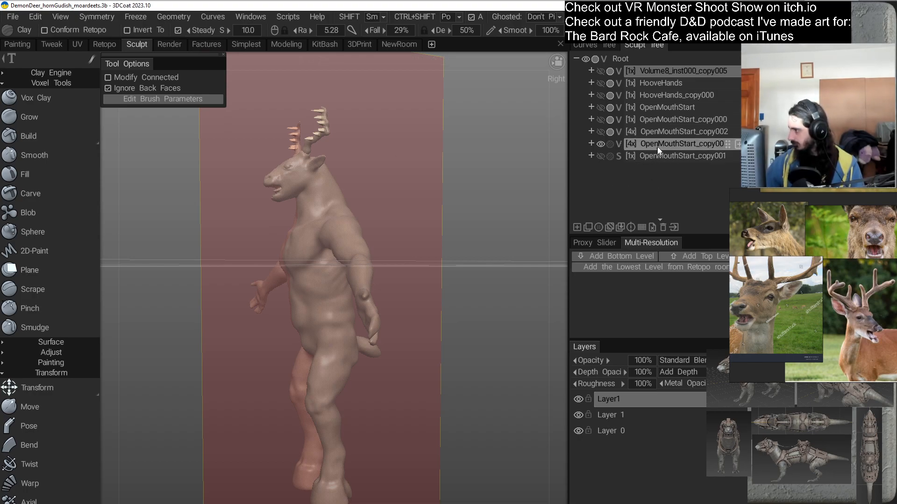
{"action": "left_click", "coordinate": [610, 144]}
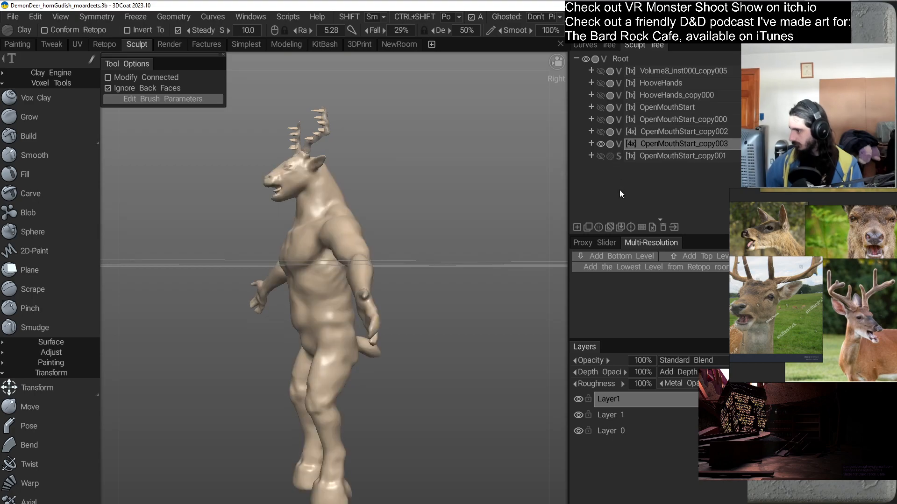
{"action": "left_click", "coordinate": [609, 144]}
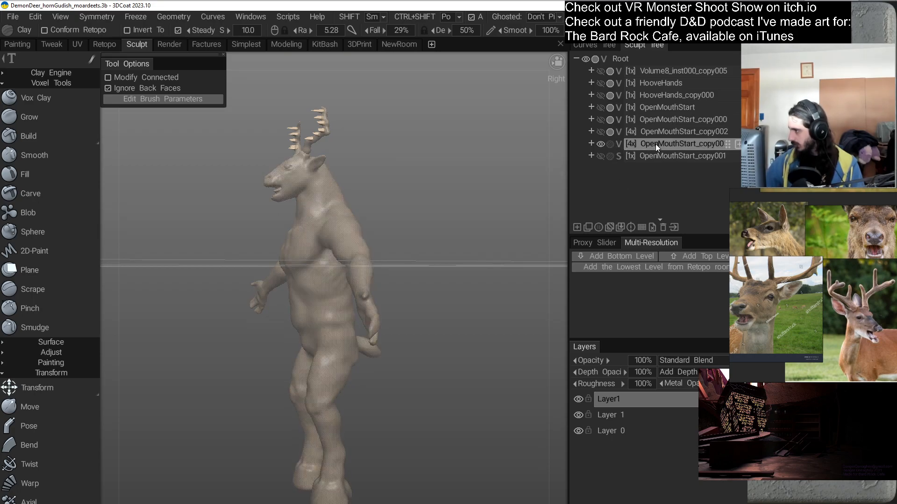
{"action": "left_click", "coordinate": [600, 132]}
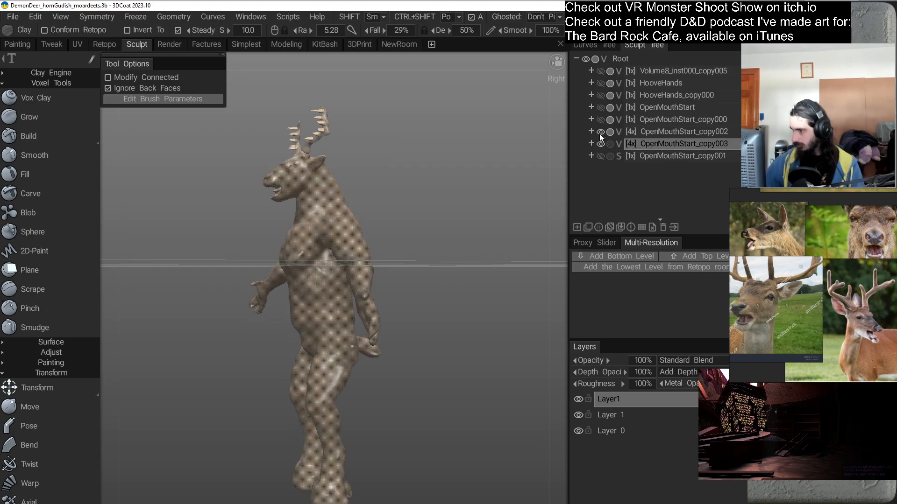
{"action": "left_click", "coordinate": [601, 144]}
{"action": "left_click", "coordinate": [600, 144]}
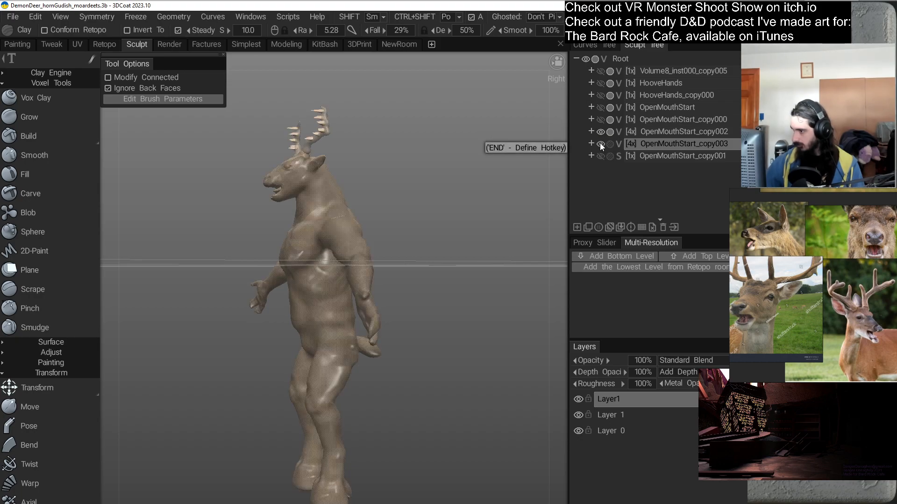
{"action": "left_click", "coordinate": [601, 143]}
{"action": "left_click", "coordinate": [601, 133]}
{"action": "left_click", "coordinate": [600, 133]}
{"action": "left_click_drag", "start_coordinate": [461, 187], "coordinate": [489, 196]}
{"action": "left_click", "coordinate": [601, 143]}
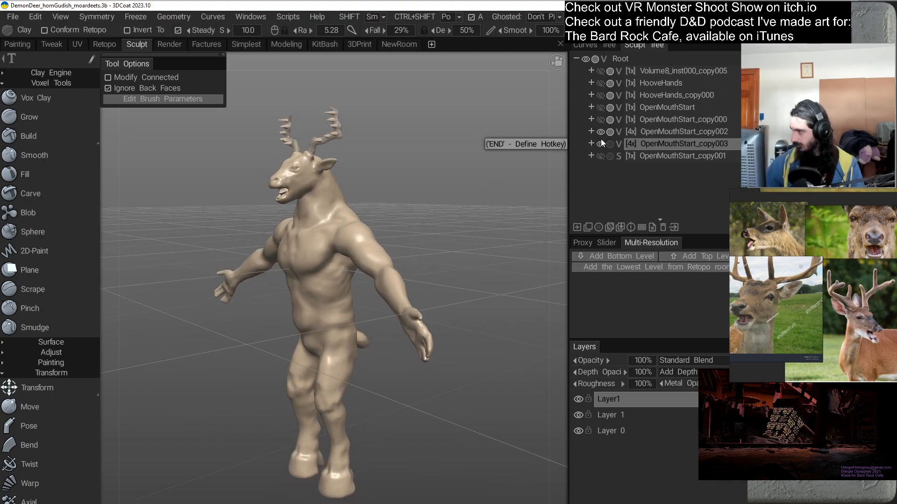
{"action": "left_click", "coordinate": [599, 133]}
{"action": "left_click", "coordinate": [600, 132]}
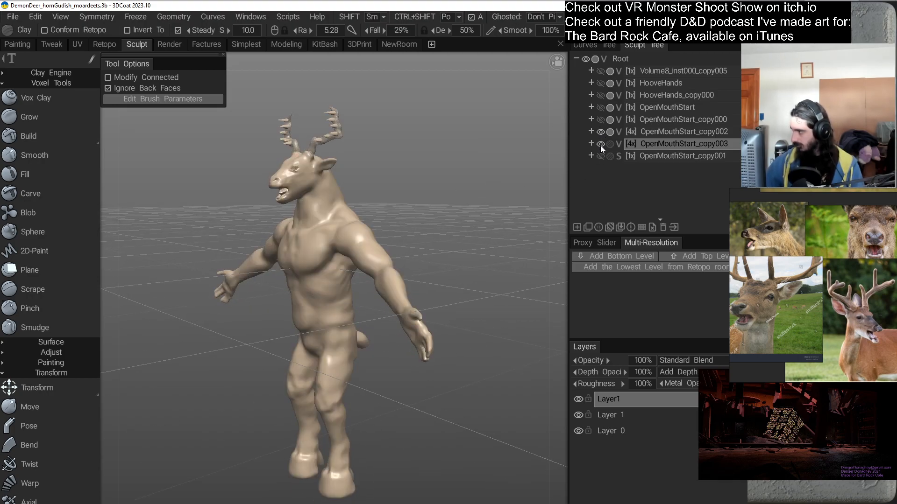
{"action": "left_click", "coordinate": [601, 142]}
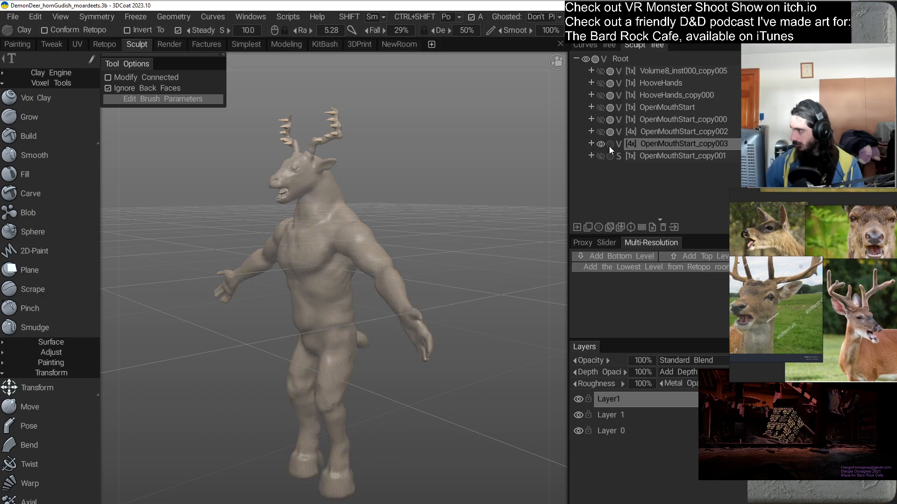
Make a regular clone of the OpenMouthStart_copy003 volume with its sub-volumes.
{"action": "right_click", "coordinate": [651, 142]}
{"action": "mouse_move", "coordinate": [657, 301]}
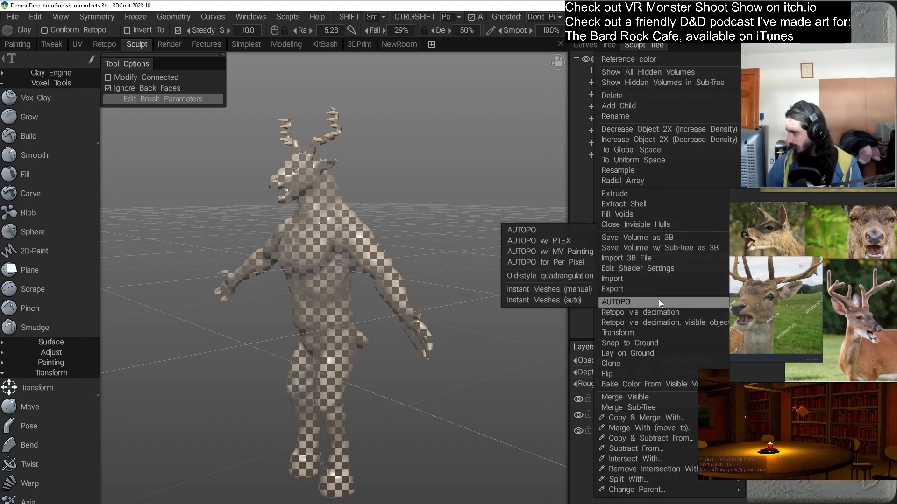
{"action": "mouse_move", "coordinate": [670, 364]}
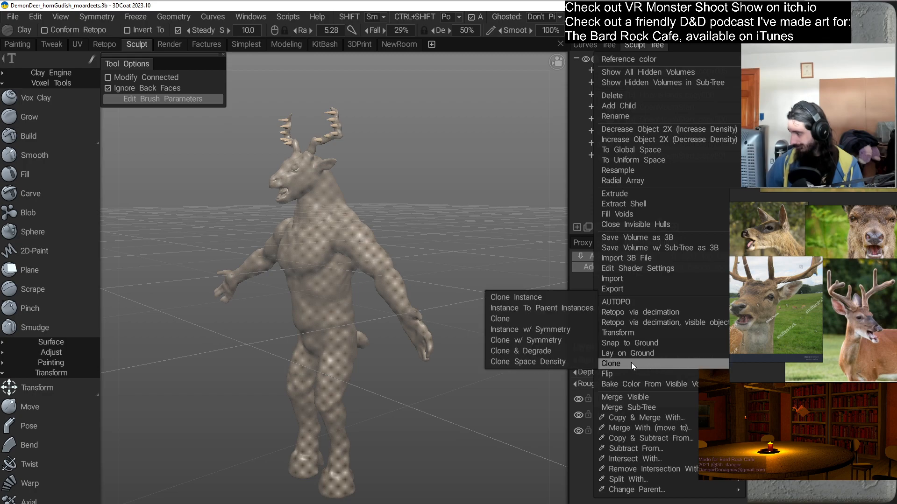
{"action": "left_click", "coordinate": [505, 319]}
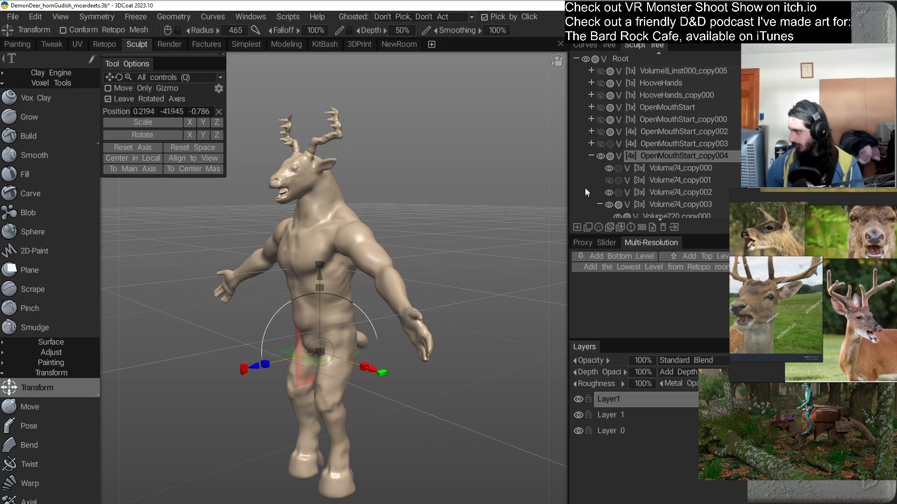
In the cloned deer hierarchy, ghost the Volume74_copy003 subtree and hide Volume60_copy000.
{"action": "scroll", "coordinate": [584, 192], "scroll_direction": "down", "scroll_amount": 3}
{"action": "left_click", "coordinate": [619, 125]}
{"action": "left_click", "coordinate": [627, 137]}
{"action": "left_click", "coordinate": [627, 150]}
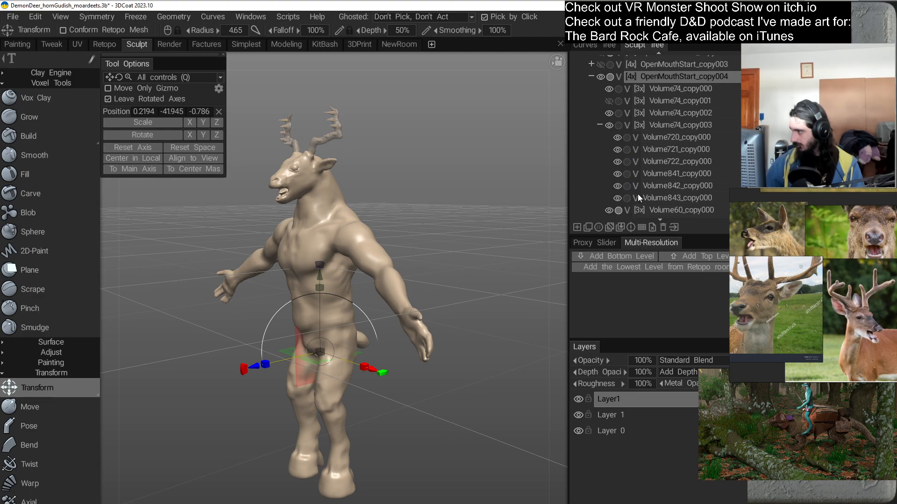
{"action": "left_click", "coordinate": [599, 125]}
{"action": "left_click", "coordinate": [664, 149]}
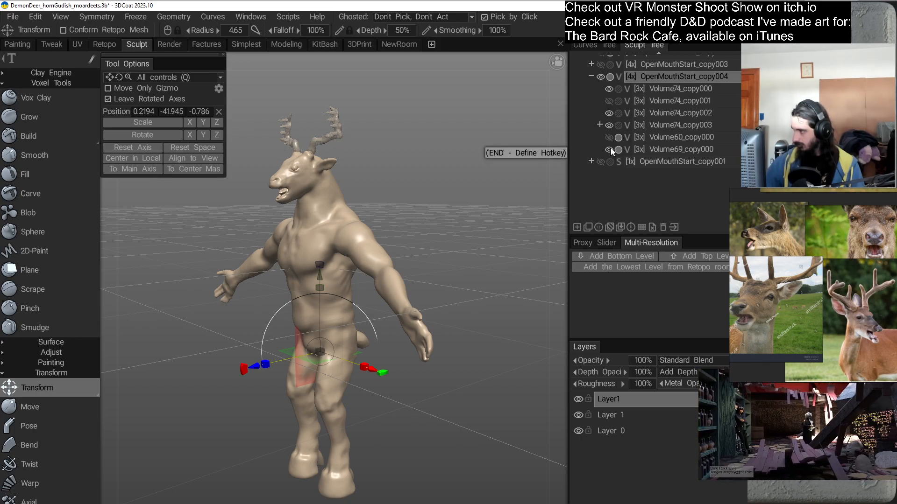
Examine the deer's head and antlers up close from several angles, toggling the visibility of Volume69_copy000 and Volume60_copy000.
{"action": "left_click_drag", "start_coordinate": [422, 192], "coordinate": [478, 175]}
{"action": "right_click_drag", "start_coordinate": [478, 176], "coordinate": [478, 164]}
{"action": "left_click_drag", "start_coordinate": [479, 168], "coordinate": [425, 184]}
{"action": "right_click_drag", "start_coordinate": [425, 184], "coordinate": [438, 187]}
{"action": "middle_click_drag", "start_coordinate": [435, 183], "coordinate": [475, 236]}
{"action": "left_click_drag", "start_coordinate": [476, 236], "coordinate": [530, 264]}
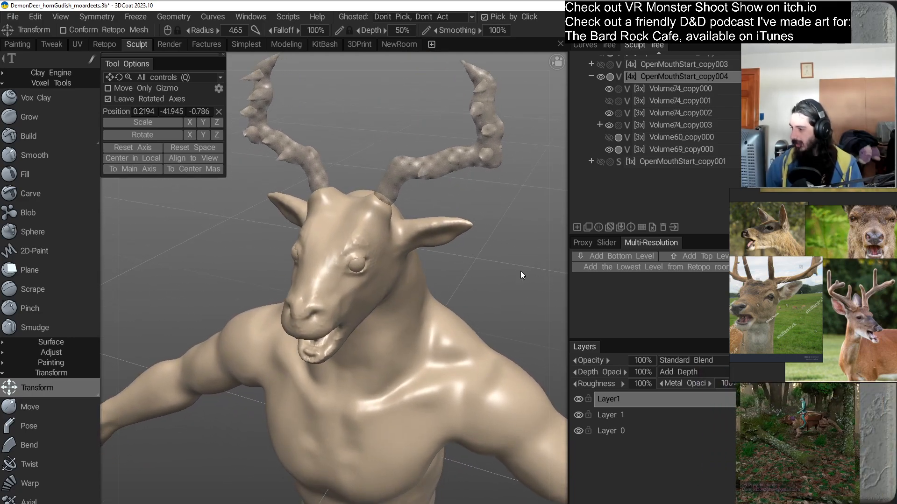
{"action": "left_click", "coordinate": [608, 149]}
{"action": "left_click", "coordinate": [609, 137]}
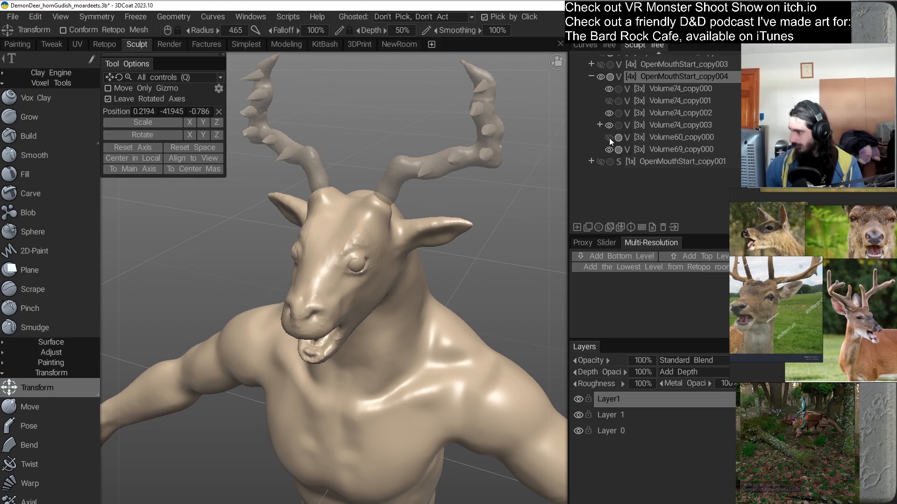
{"action": "mouse_move", "coordinate": [522, 308]}
{"action": "left_mouse_down"}
{"action": "mouse_move", "coordinate": [552, 273]}
{"action": "mouse_move", "coordinate": [446, 280]}
{"action": "mouse_move", "coordinate": [448, 320]}
{"action": "mouse_move", "coordinate": [372, 301]}
{"action": "mouse_move", "coordinate": [490, 280]}
{"action": "mouse_move", "coordinate": [481, 281]}
{"action": "left_mouse_up"}
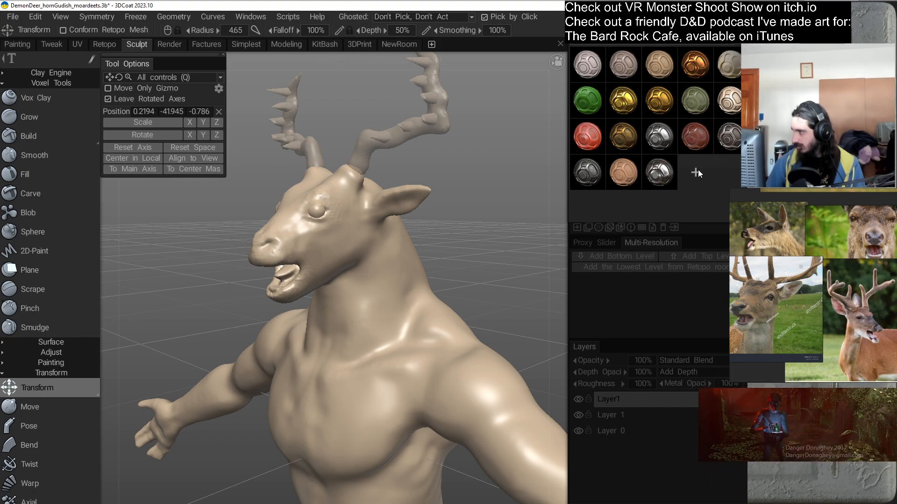
Create a new custom shader named MudboxLike.
{"action": "left_click", "coordinate": [698, 170]}
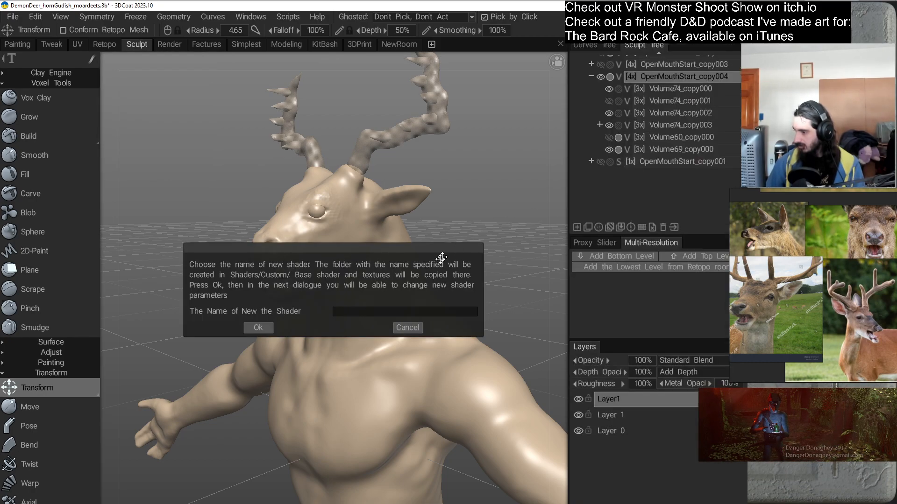
{"action": "left_click", "coordinate": [379, 312]}
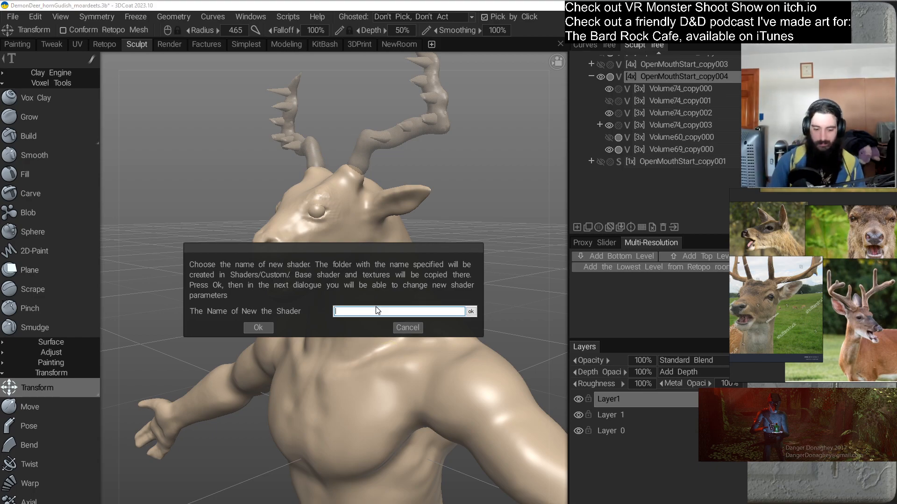
{"action": "type", "text": "MudboxLike"}
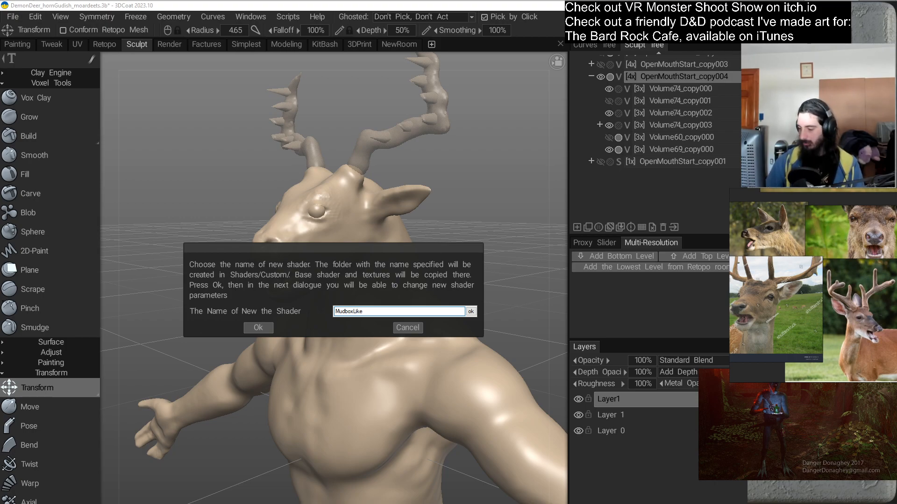
{"action": "key", "text": "Return"}
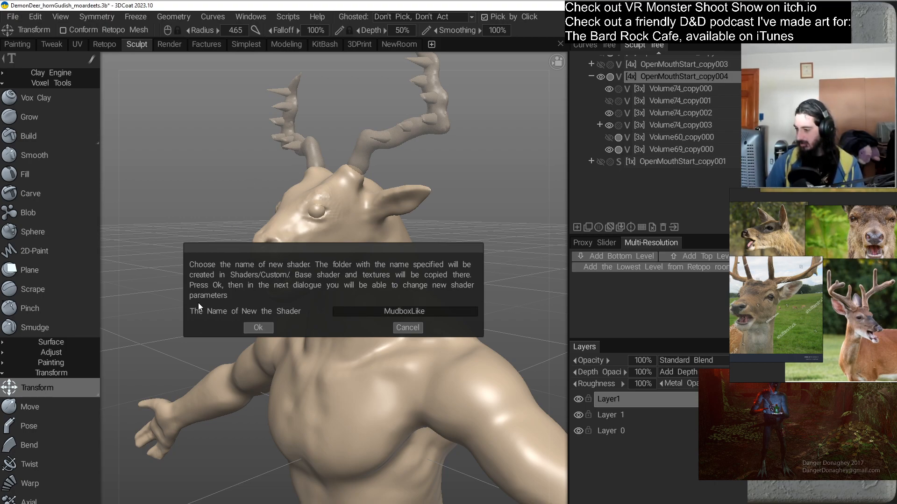
{"action": "left_click", "coordinate": [254, 329]}
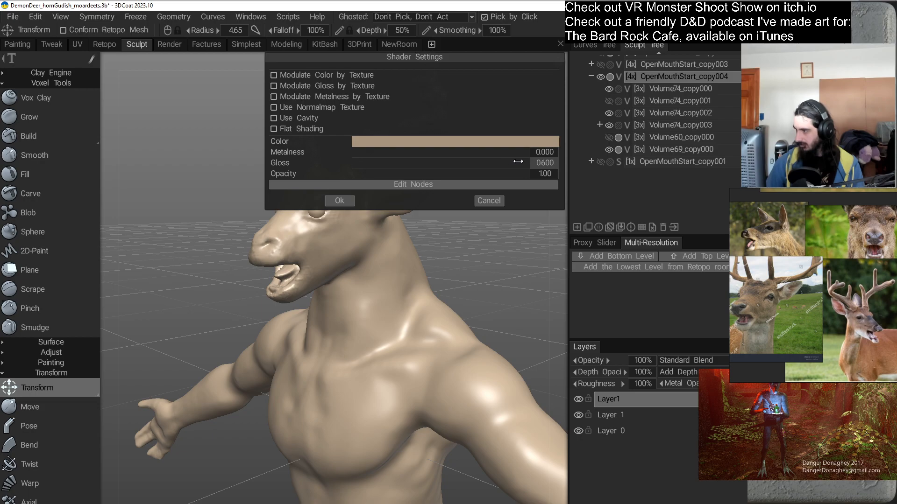
Reduce the MudboxLike shader's gloss to 0.410, judging the highlights on the deer's torso and head.
{"action": "left_click_drag", "start_coordinate": [518, 161], "coordinate": [497, 159]}
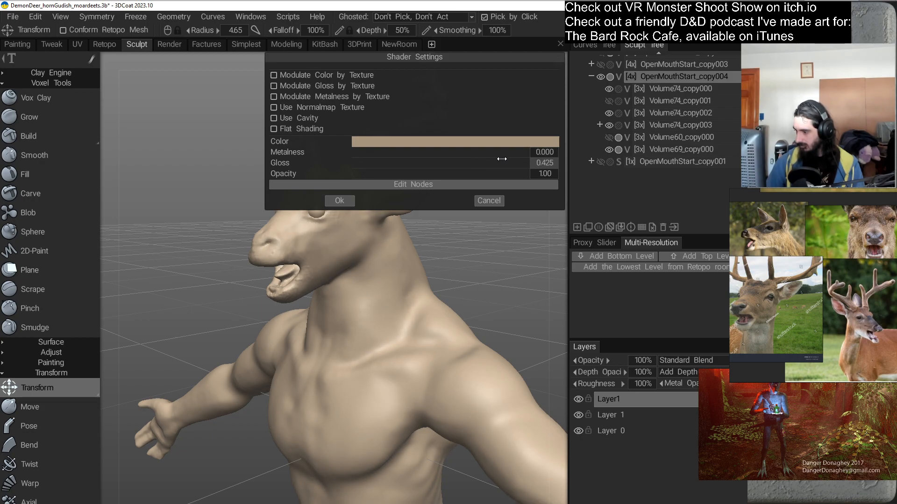
{"action": "left_click_drag", "start_coordinate": [464, 237], "coordinate": [497, 221]}
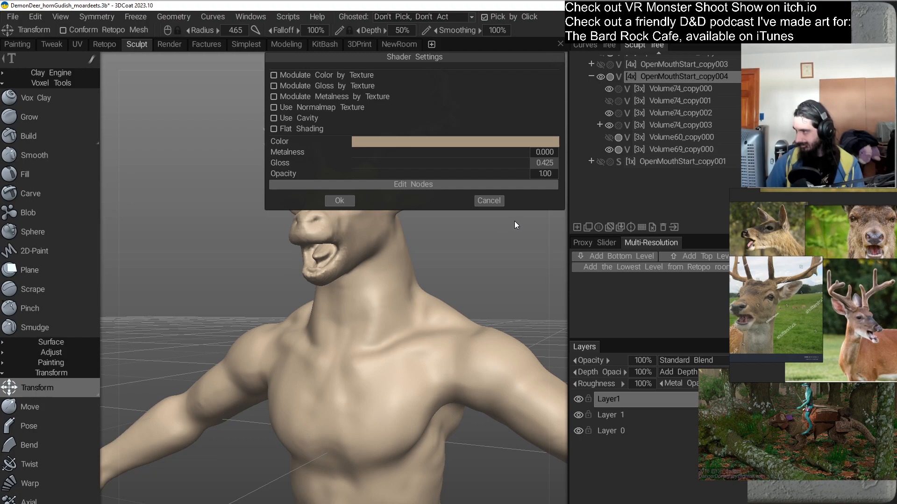
{"action": "left_click_drag", "start_coordinate": [514, 222], "coordinate": [480, 231]}
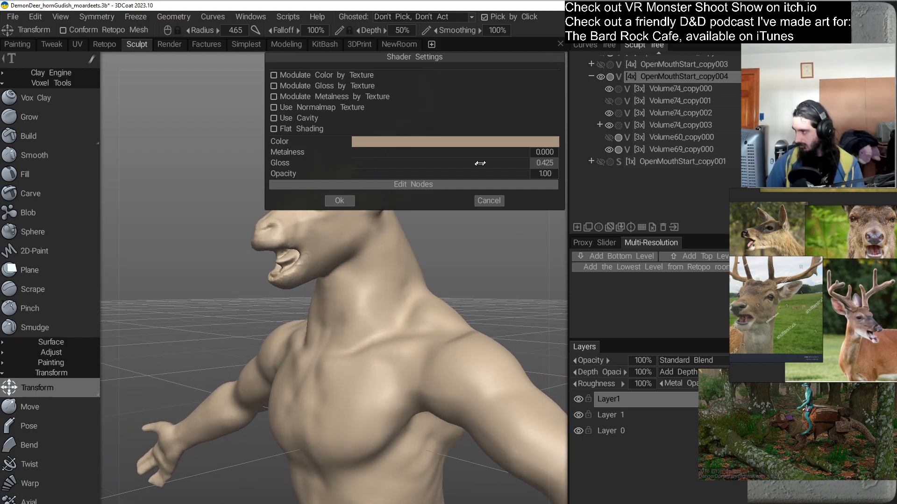
{"action": "left_click_drag", "start_coordinate": [514, 164], "coordinate": [495, 167]}
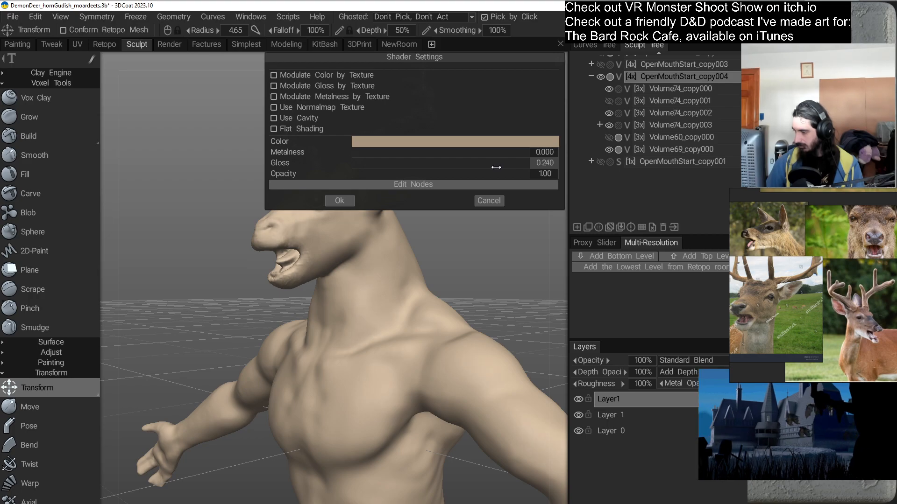
{"action": "mouse_move", "coordinate": [447, 274]}
{"action": "left_mouse_down"}
{"action": "mouse_move", "coordinate": [506, 262]}
{"action": "mouse_move", "coordinate": [539, 270]}
{"action": "mouse_move", "coordinate": [489, 278]}
{"action": "mouse_move", "coordinate": [447, 271]}
{"action": "left_mouse_up"}
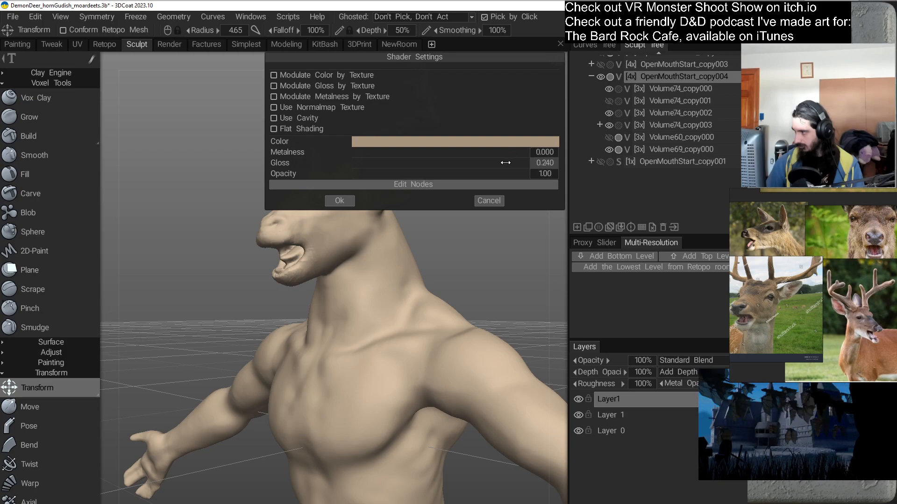
{"action": "mouse_move", "coordinate": [500, 164]}
{"action": "left_mouse_down"}
{"action": "mouse_move", "coordinate": [509, 163]}
{"action": "mouse_move", "coordinate": [495, 163]}
{"action": "left_mouse_up"}
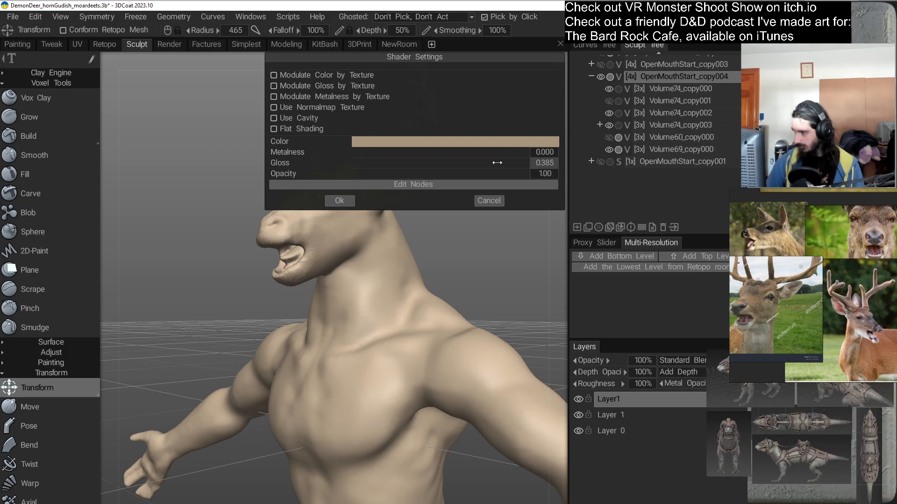
{"action": "mouse_move", "coordinate": [459, 248]}
{"action": "left_mouse_down"}
{"action": "mouse_move", "coordinate": [519, 242]}
{"action": "mouse_move", "coordinate": [459, 255]}
{"action": "mouse_move", "coordinate": [414, 237]}
{"action": "mouse_move", "coordinate": [469, 245]}
{"action": "mouse_move", "coordinate": [463, 252]}
{"action": "left_mouse_up"}
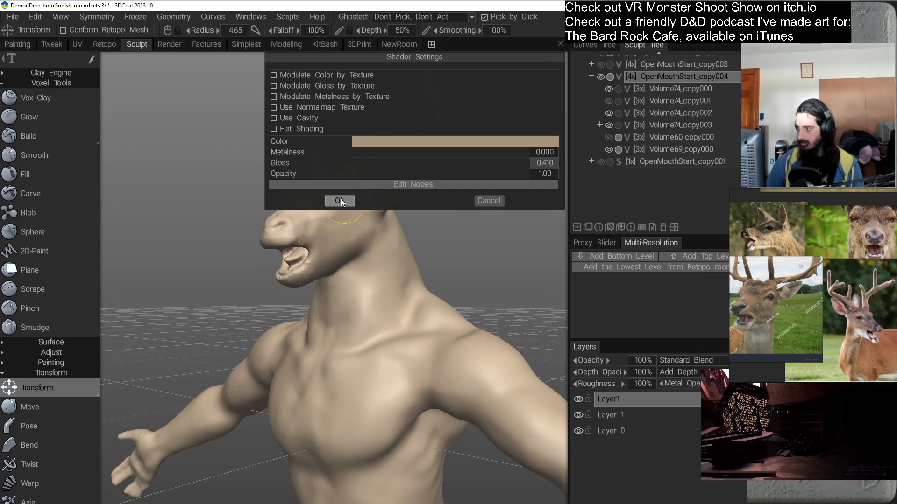
Try the Flat Shading and Use Cavity options on the MudboxLike shader, then turn both off.
{"action": "left_click_drag", "start_coordinate": [481, 237], "coordinate": [354, 243]}
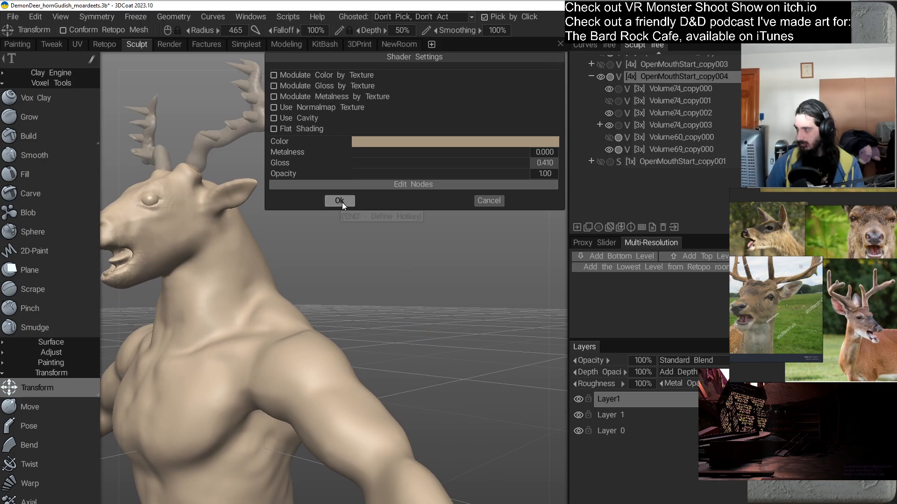
{"action": "left_click", "coordinate": [274, 130]}
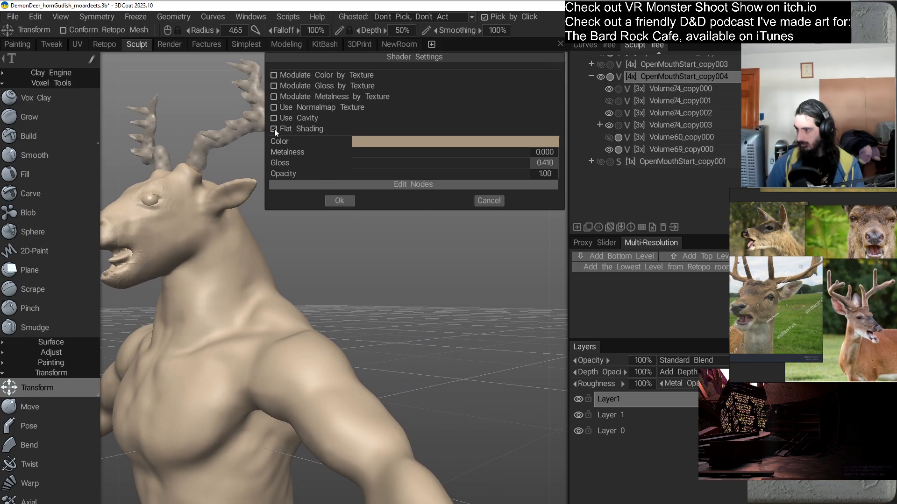
{"action": "left_click", "coordinate": [274, 129]}
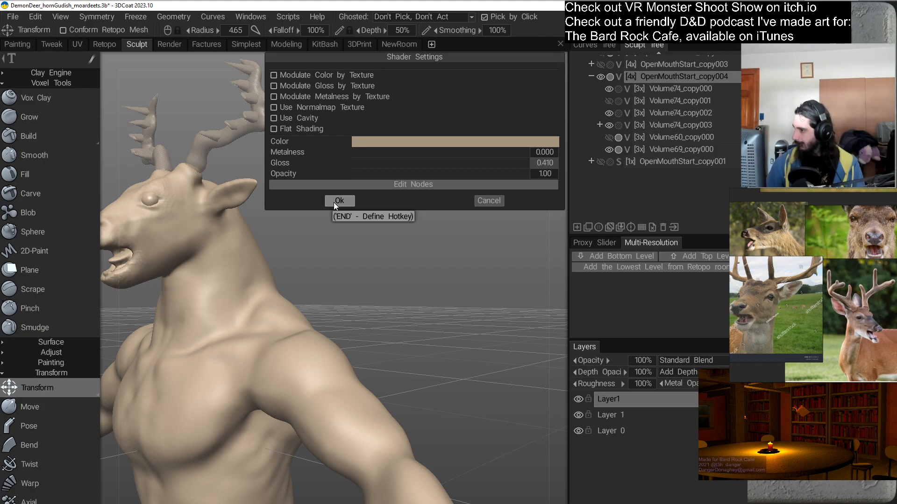
{"action": "left_click", "coordinate": [299, 119]}
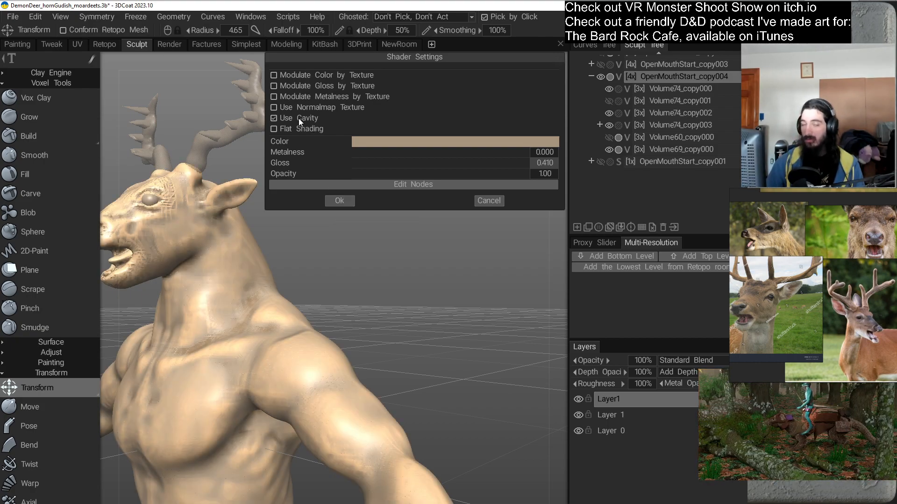
{"action": "left_click", "coordinate": [299, 118]}
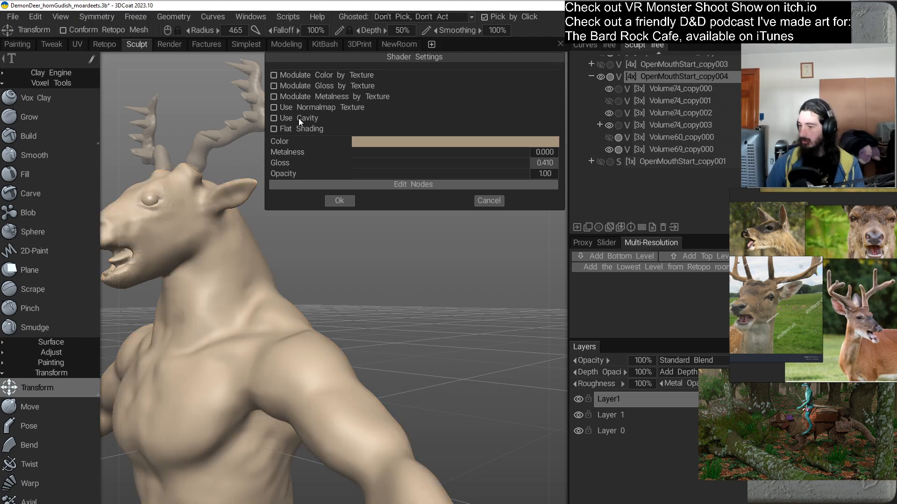
{"action": "left_click", "coordinate": [291, 119]}
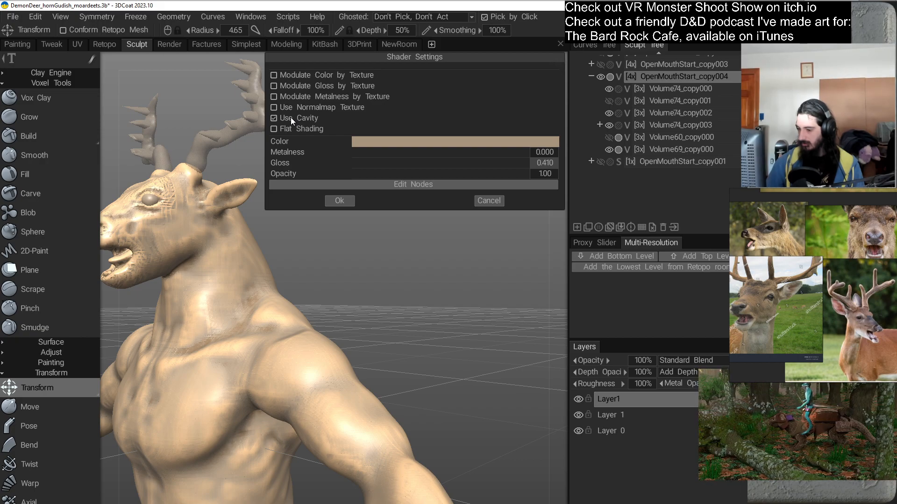
{"action": "left_click", "coordinate": [291, 117]}
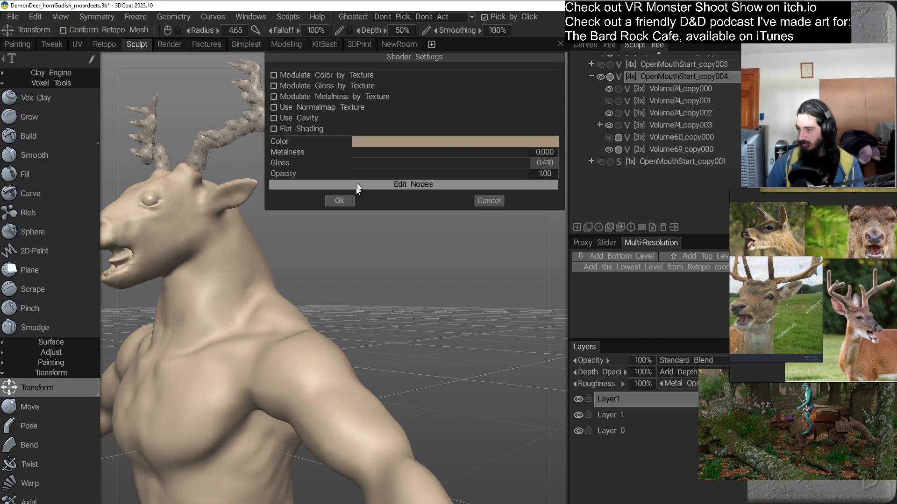
Accept the MudboxLike shader settings and save the scene.
{"action": "left_click_drag", "start_coordinate": [341, 243], "coordinate": [366, 224]}
{"action": "left_click", "coordinate": [336, 201]}
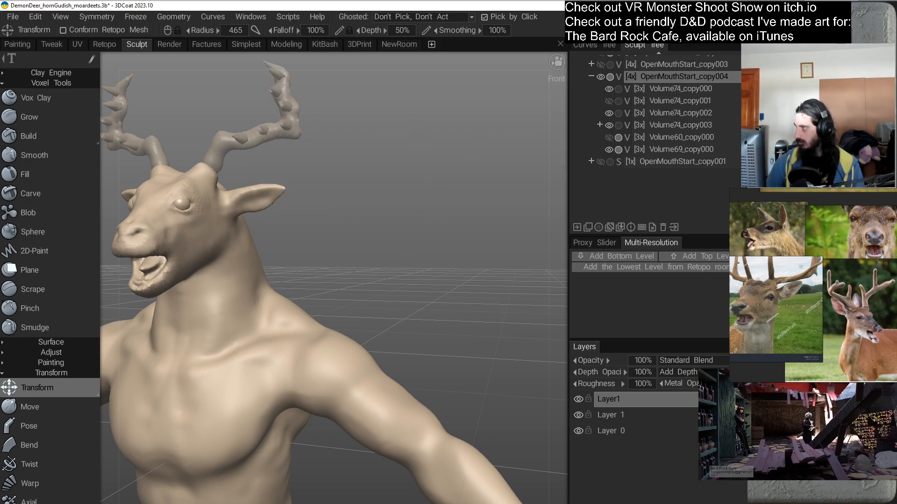
{"action": "key", "text": "ctrl+s"}
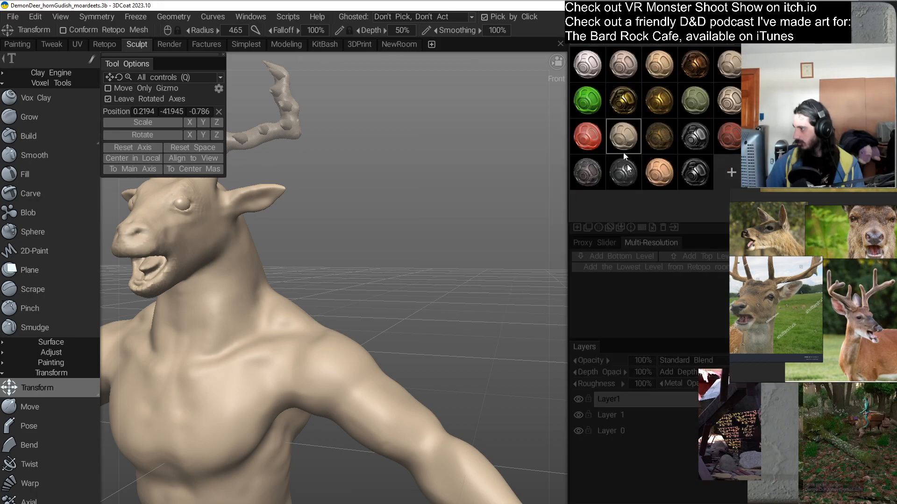
Create another custom shader named NodeTest.
{"action": "mouse_move", "coordinate": [623, 139]}
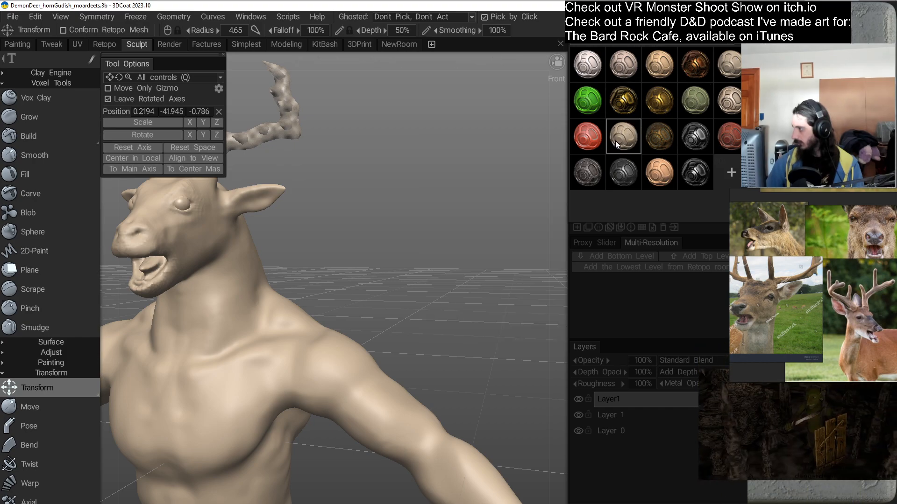
{"action": "mouse_move", "coordinate": [659, 172]}
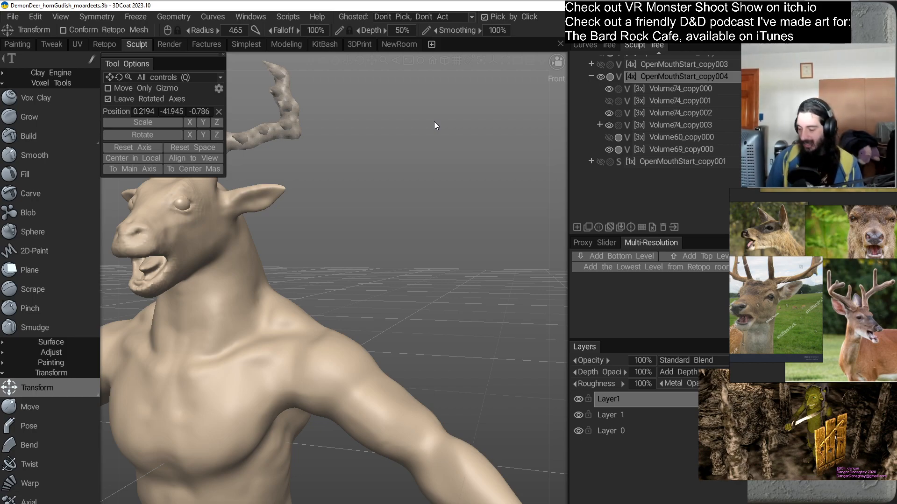
{"action": "mouse_move", "coordinate": [663, 30]}
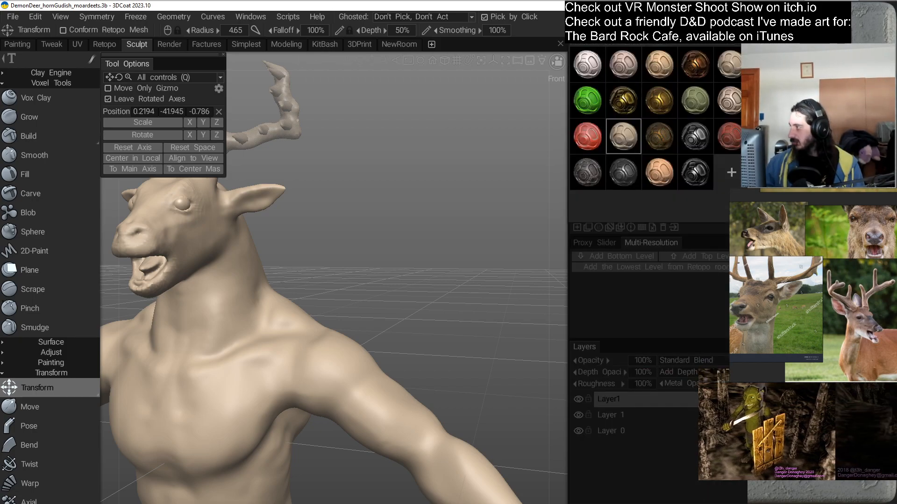
{"action": "left_click", "coordinate": [730, 173]}
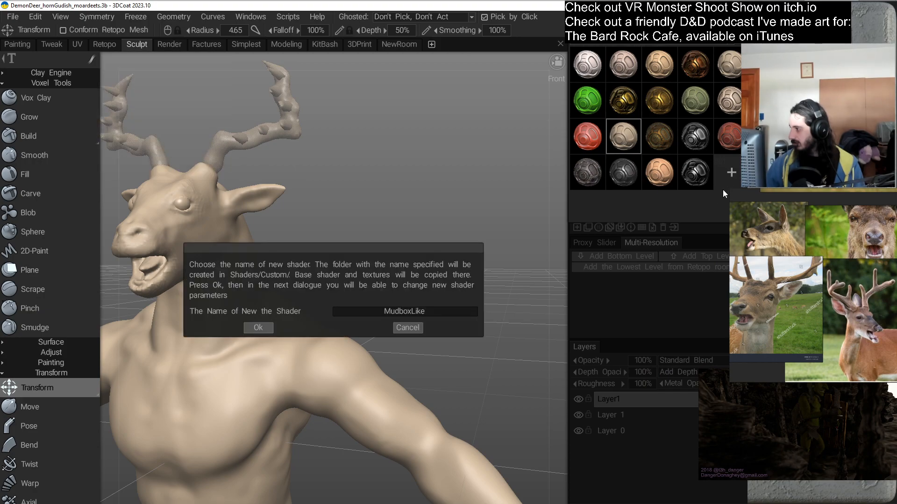
{"action": "left_click", "coordinate": [432, 310]}
{"action": "type", "text": "NodeTest"}
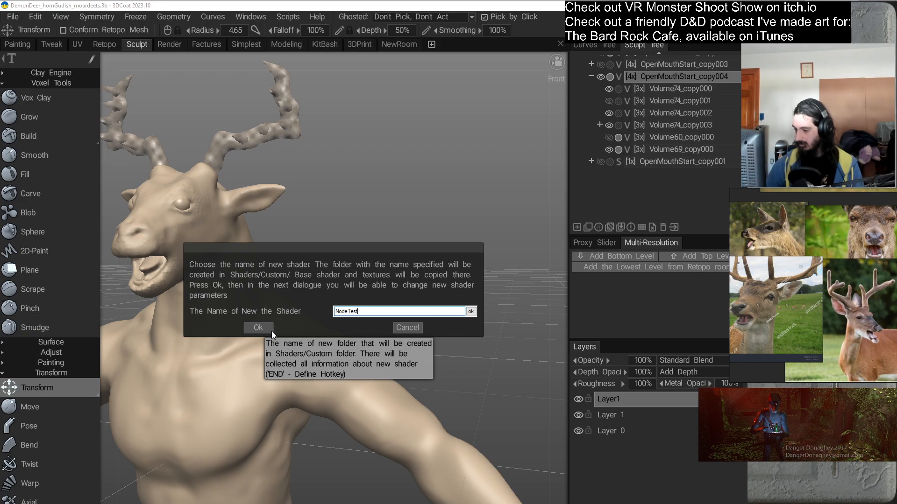
{"action": "left_click", "coordinate": [470, 312]}
{"action": "key", "text": "Return"}
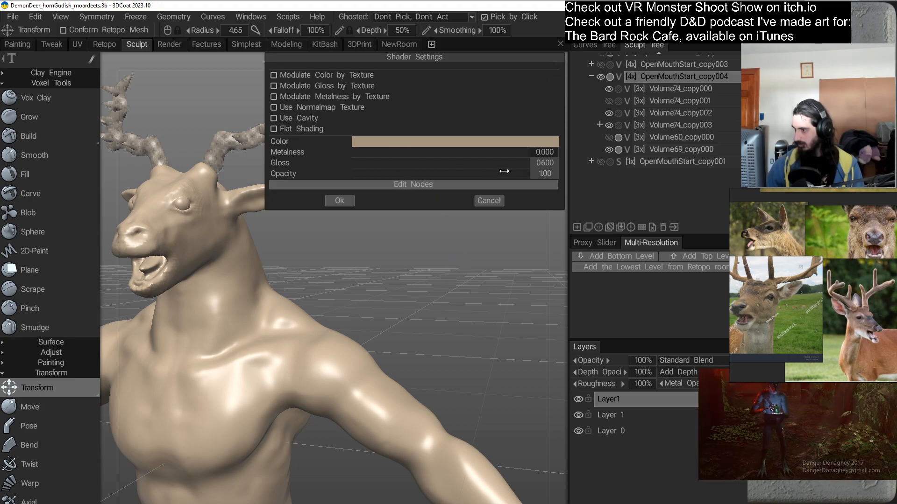
Open the node editor for the NodeTest shader and place an IONormal geometry node in the empty graph.
{"action": "left_click", "coordinate": [419, 185]}
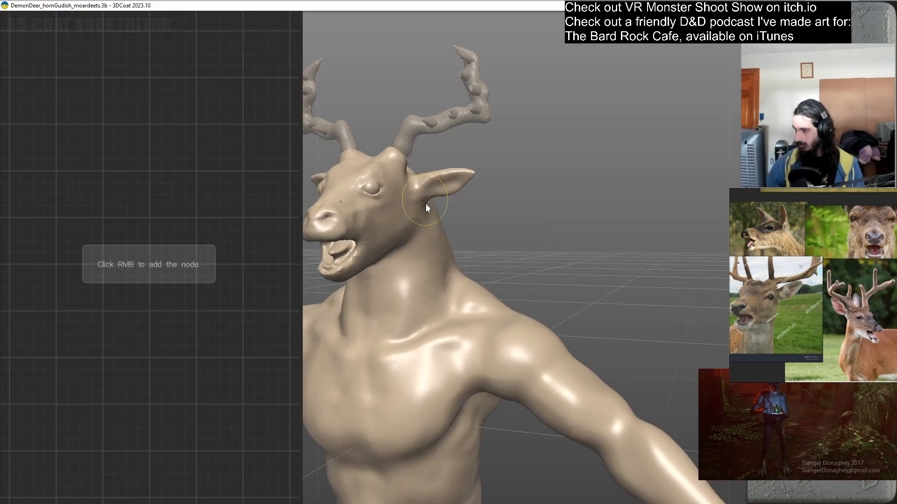
{"action": "right_click", "coordinate": [133, 275]}
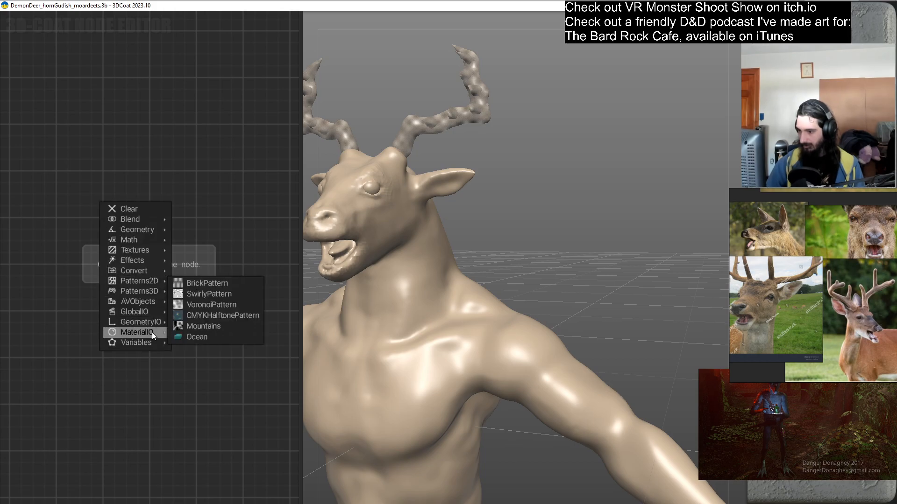
{"action": "mouse_move", "coordinate": [141, 342]}
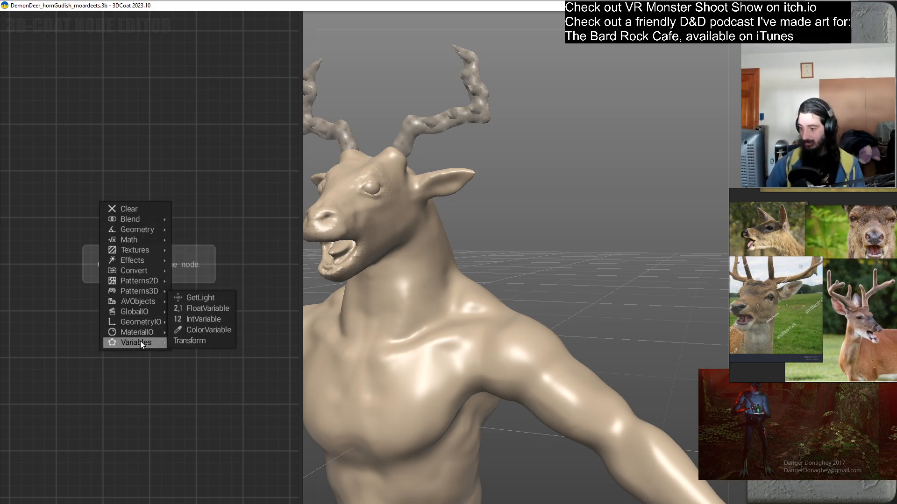
{"action": "mouse_move", "coordinate": [136, 231]}
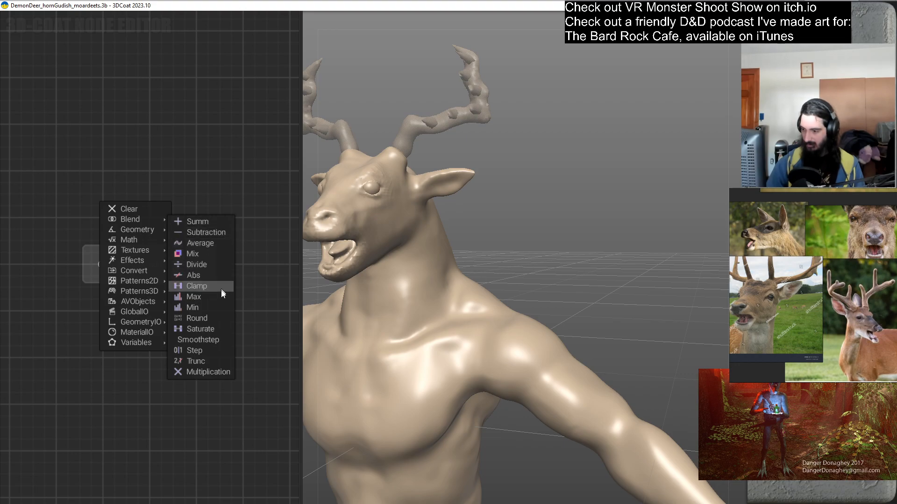
{"action": "mouse_move", "coordinate": [144, 261]}
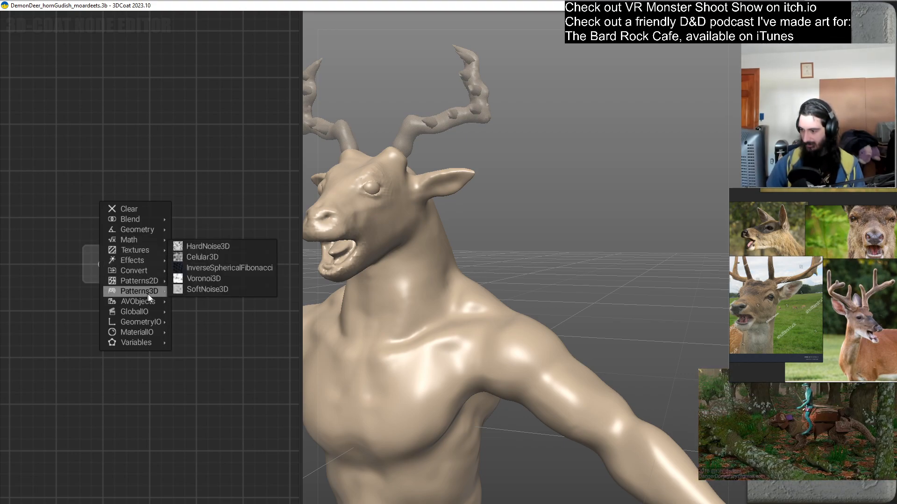
{"action": "mouse_move", "coordinate": [169, 312]}
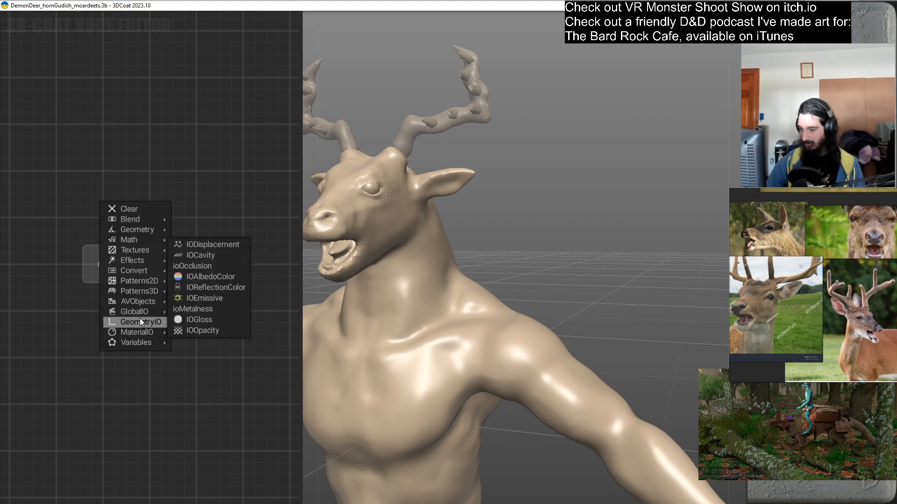
{"action": "mouse_move", "coordinate": [141, 318]}
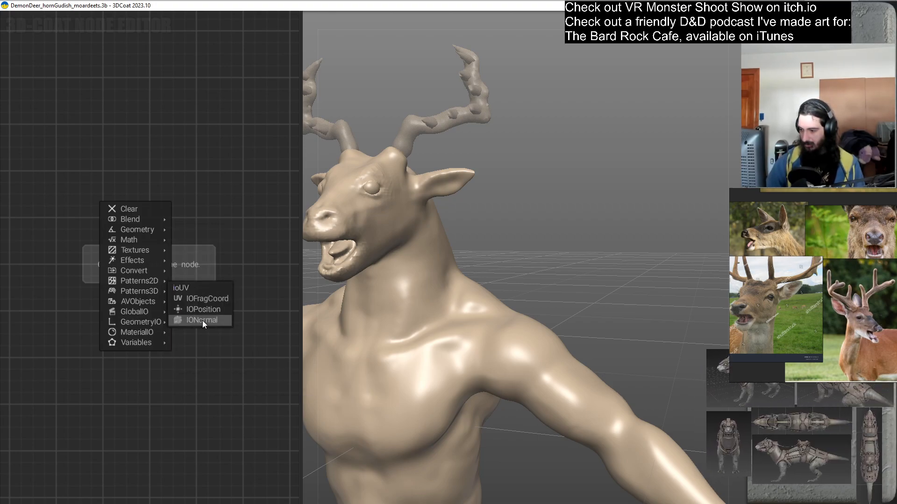
{"action": "left_click", "coordinate": [206, 320]}
{"action": "left_click_drag", "start_coordinate": [210, 300], "coordinate": [105, 228]}
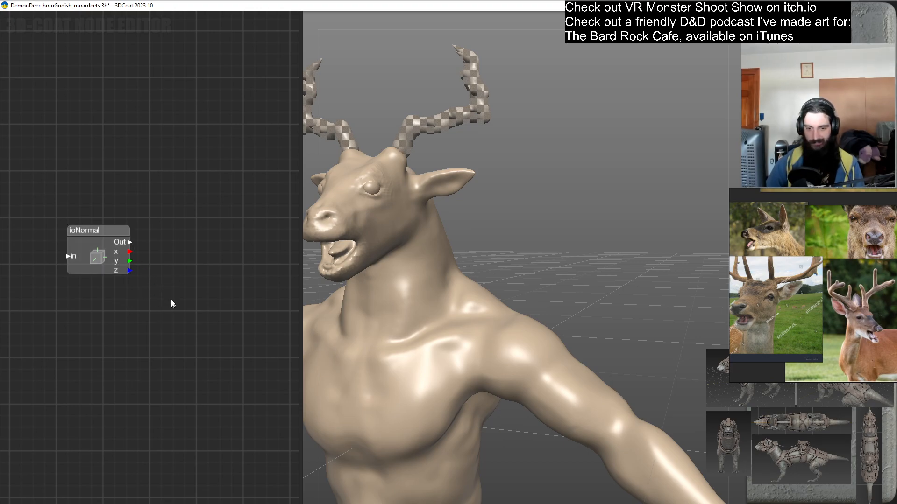
Add a Dot geometry node to the graph and place it below and beside the ioNormal node.
{"action": "right_click", "coordinate": [175, 320]}
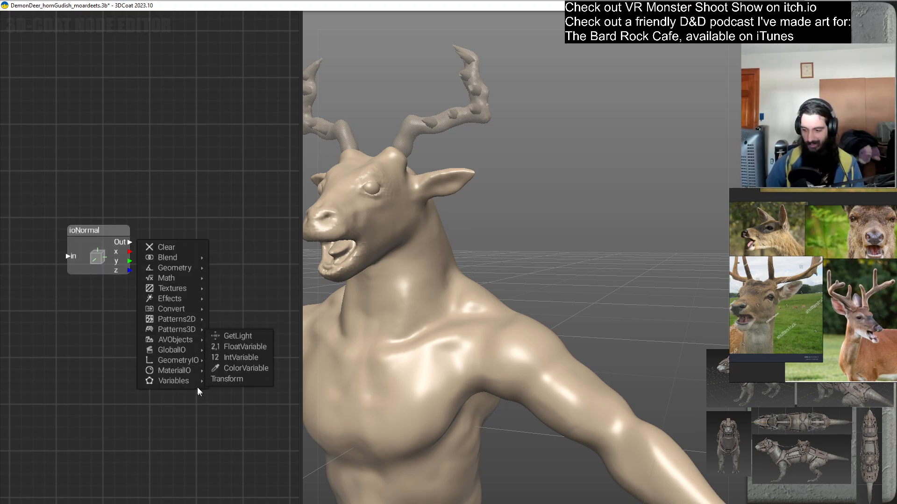
{"action": "mouse_move", "coordinate": [177, 268]}
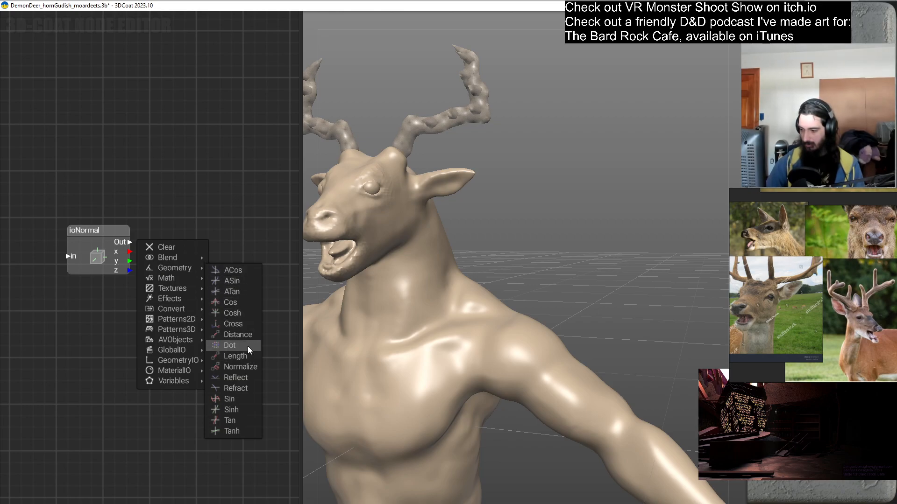
{"action": "left_click", "coordinate": [236, 345]}
{"action": "left_click_drag", "start_coordinate": [239, 337], "coordinate": [169, 314]}
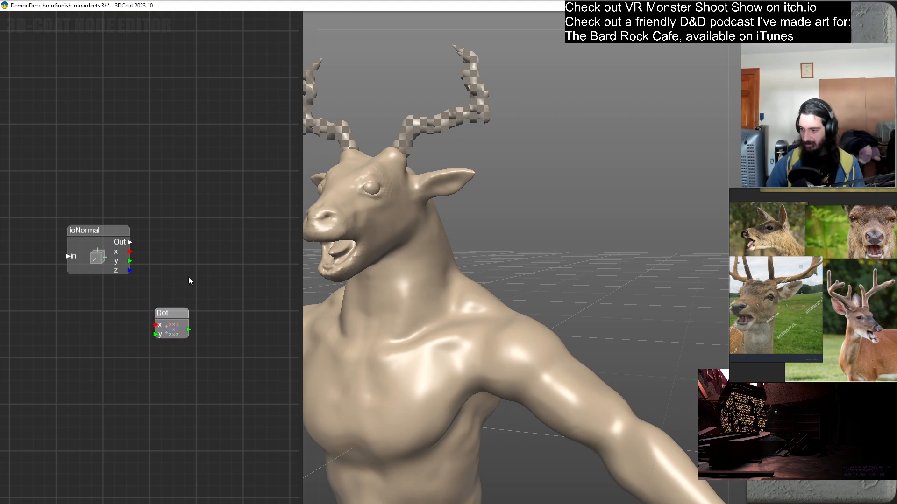
Add an IOCameraPosition node and place it below the ioNormal and Dot nodes.
{"action": "right_click", "coordinate": [148, 205]}
{"action": "mouse_move", "coordinate": [197, 342]}
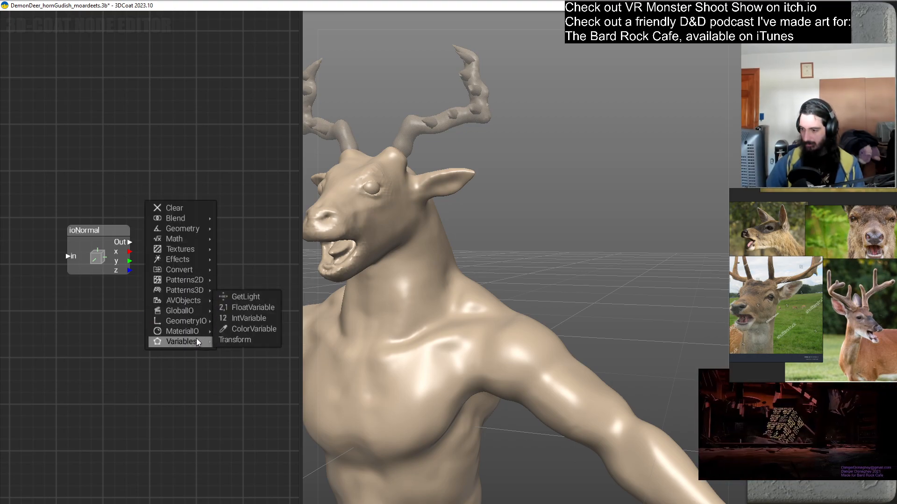
{"action": "mouse_move", "coordinate": [197, 326]}
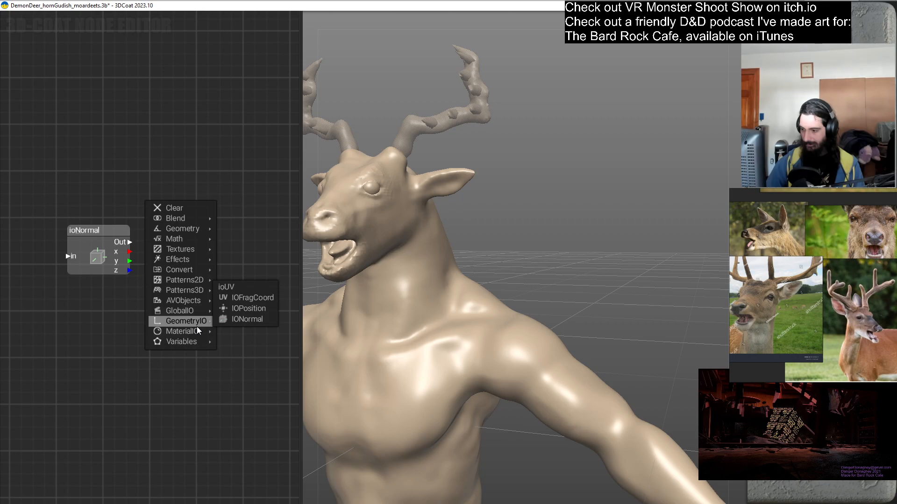
{"action": "mouse_move", "coordinate": [197, 314]}
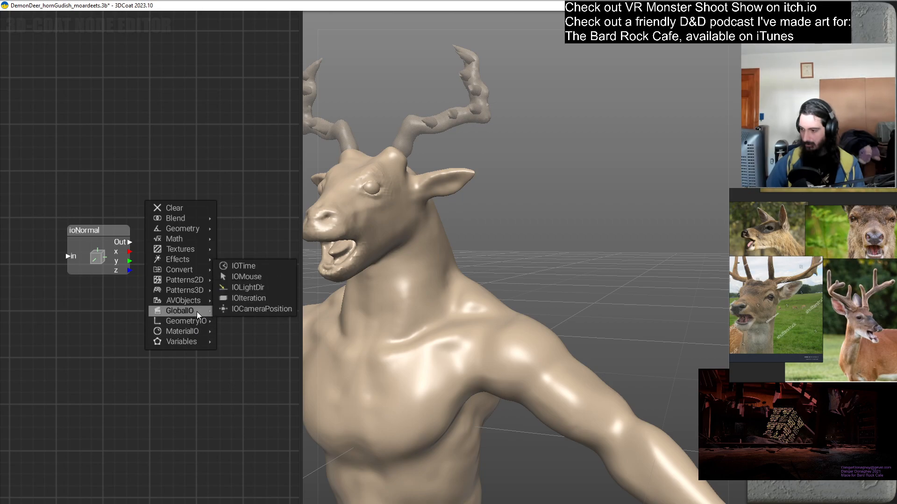
{"action": "left_click", "coordinate": [245, 309]}
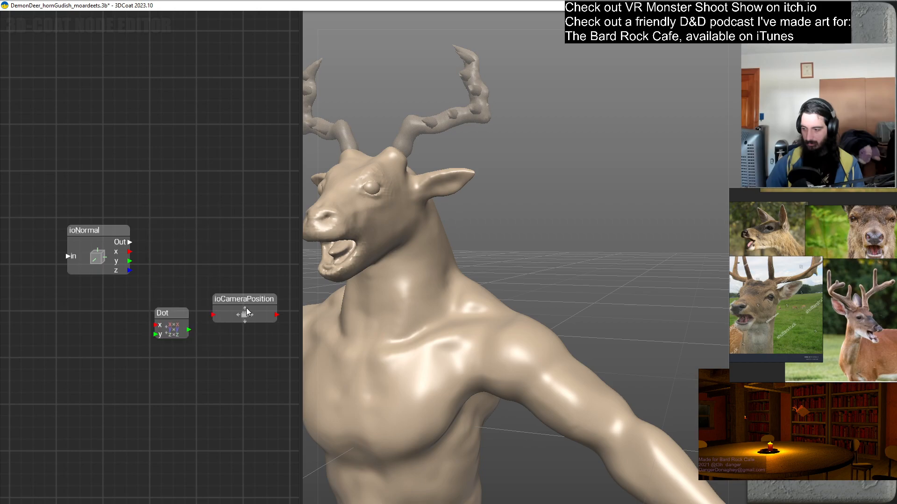
{"action": "left_click_drag", "start_coordinate": [248, 308], "coordinate": [98, 373]}
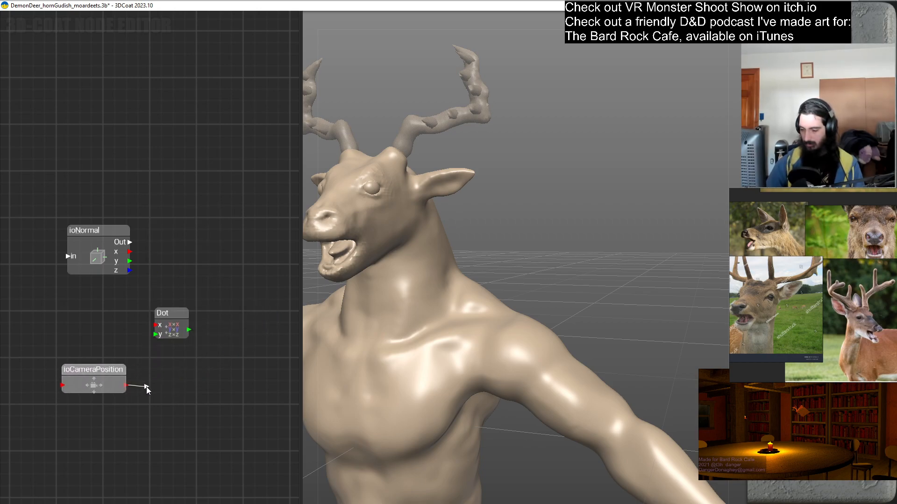
Add a Subtraction node beside ioCameraPosition and connect the camera position output to its second input.
{"action": "right_click", "coordinate": [176, 368]}
{"action": "mouse_move", "coordinate": [187, 328]}
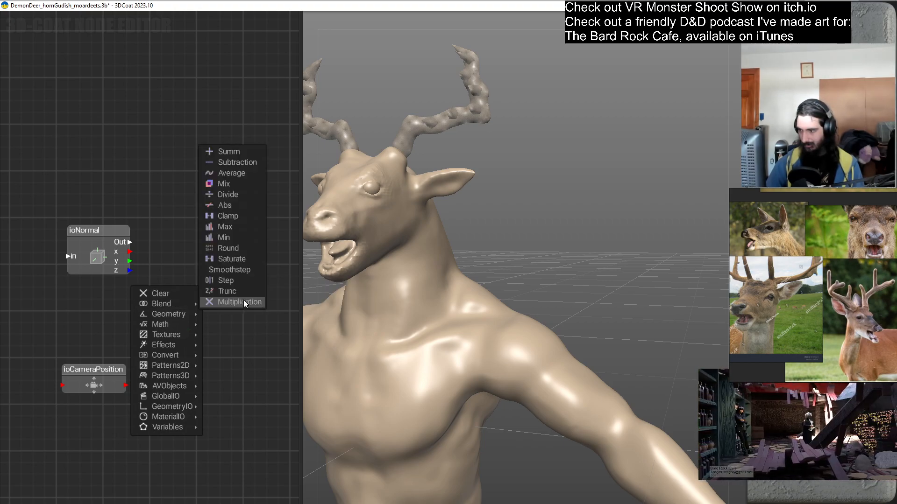
{"action": "left_click", "coordinate": [251, 163]}
{"action": "left_click_drag", "start_coordinate": [250, 165], "coordinate": [181, 376]}
{"action": "left_click_drag", "start_coordinate": [126, 385], "coordinate": [170, 376]}
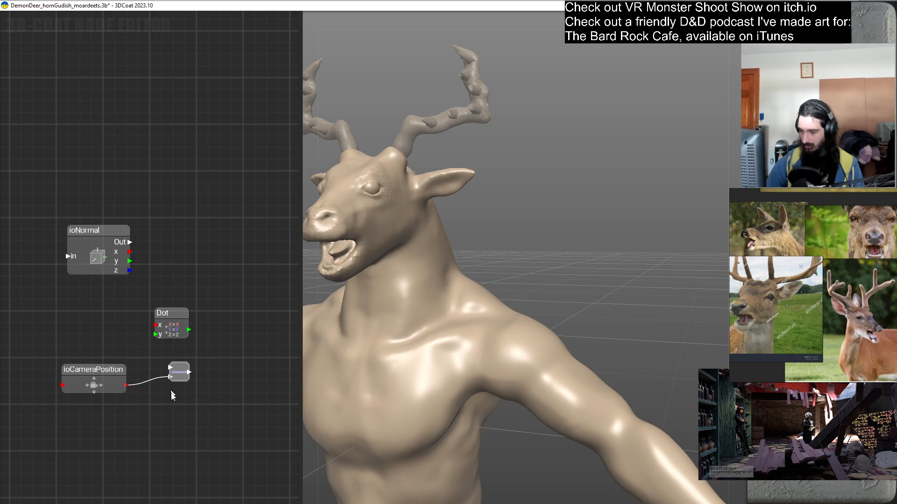
Add an IOPosition node above ioCameraPosition and connect its Out to the Subtraction node's first input.
{"action": "right_click", "coordinate": [178, 271]}
{"action": "mouse_move", "coordinate": [191, 317]}
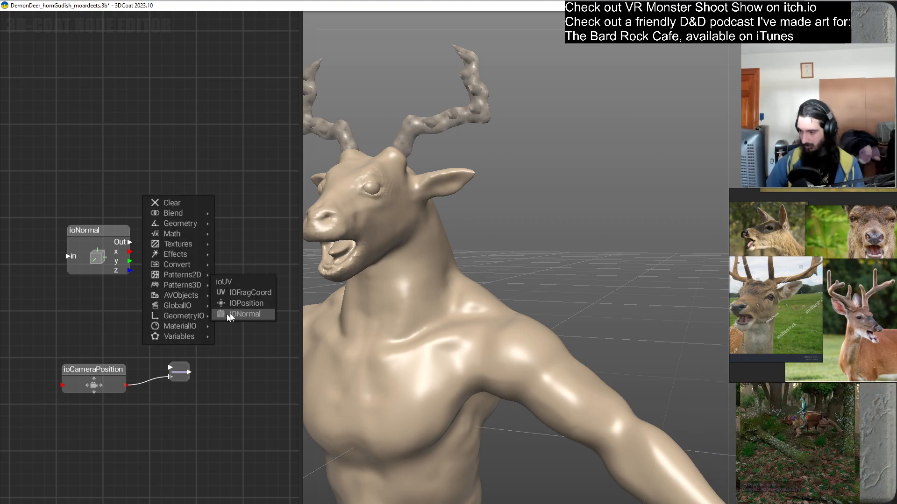
{"action": "left_click", "coordinate": [246, 304]}
{"action": "left_click_drag", "start_coordinate": [247, 290], "coordinate": [170, 368]}
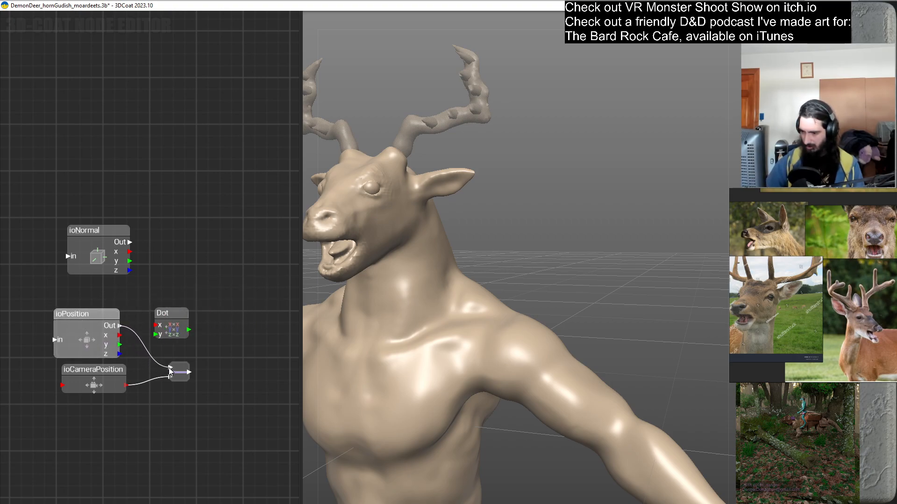
Add a Normalize node and connect the Subtraction node's output to its input.
{"action": "right_click", "coordinate": [212, 339]}
{"action": "mouse_move", "coordinate": [229, 373]}
{"action": "mouse_move", "coordinate": [229, 302]}
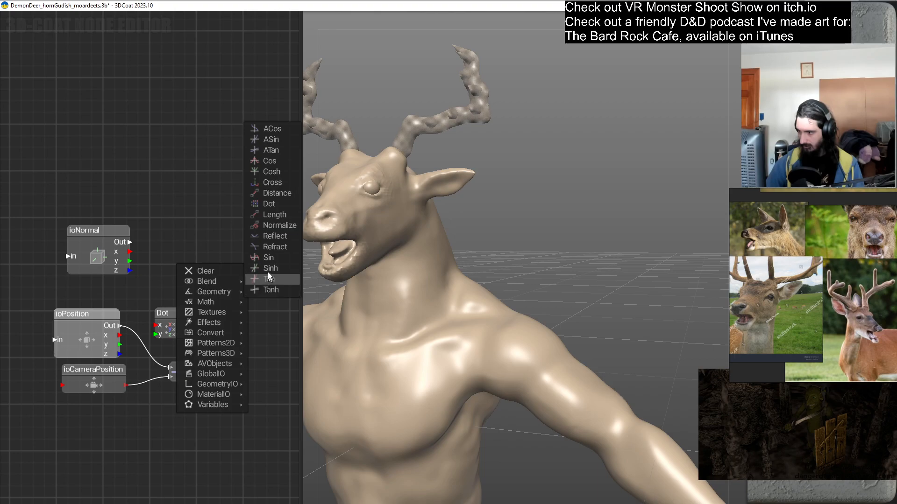
{"action": "left_click", "coordinate": [277, 225]}
{"action": "left_click_drag", "start_coordinate": [265, 231], "coordinate": [225, 345]}
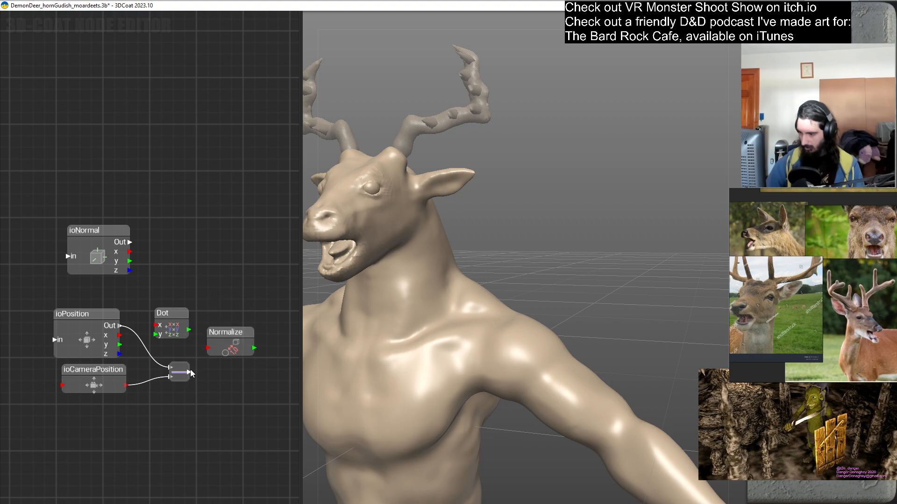
{"action": "left_click_drag", "start_coordinate": [190, 371], "coordinate": [213, 348]}
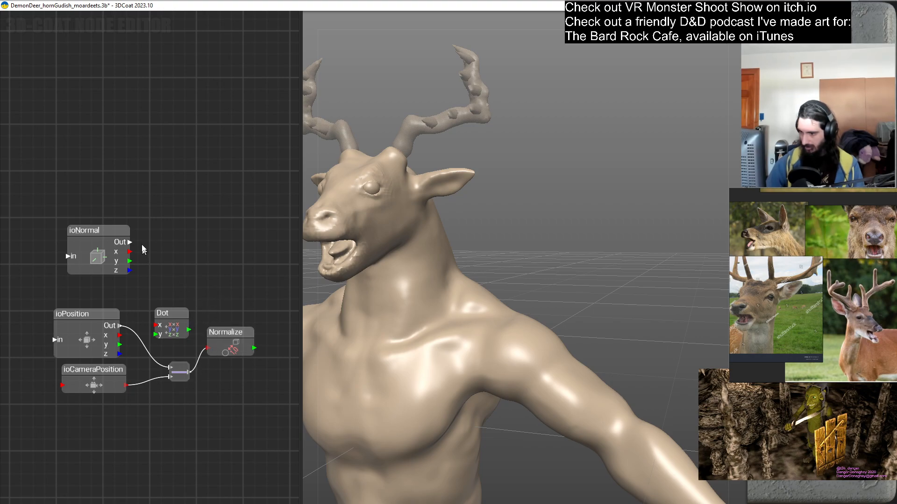
Connect ioNormal's Out to the Dot node's x input and the Normalize output to its y input.
{"action": "mouse_move", "coordinate": [130, 242]}
{"action": "left_mouse_down"}
{"action": "mouse_move", "coordinate": [158, 328]}
{"action": "mouse_move", "coordinate": [219, 278]}
{"action": "left_mouse_up"}
{"action": "mouse_move", "coordinate": [255, 348]}
{"action": "left_mouse_down"}
{"action": "mouse_move", "coordinate": [237, 310]}
{"action": "mouse_move", "coordinate": [202, 291]}
{"action": "left_mouse_up"}
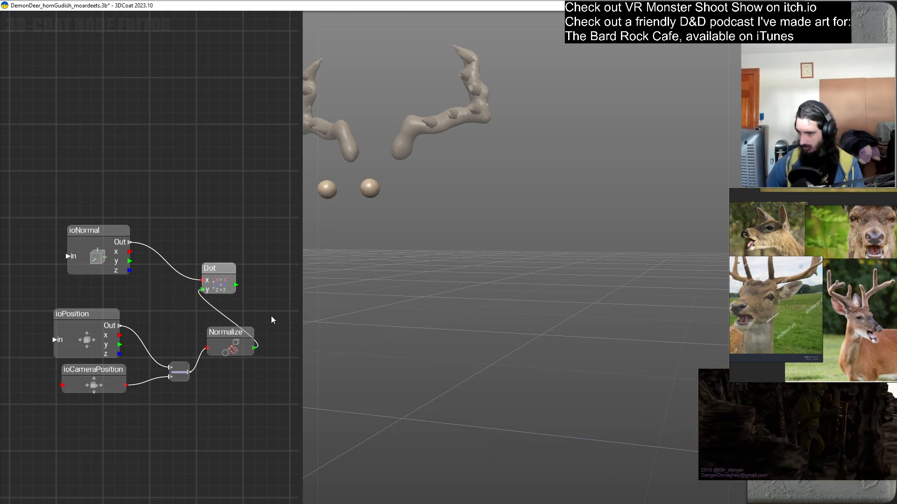
{"action": "middle_click_drag", "start_coordinate": [265, 302], "coordinate": [224, 288]}
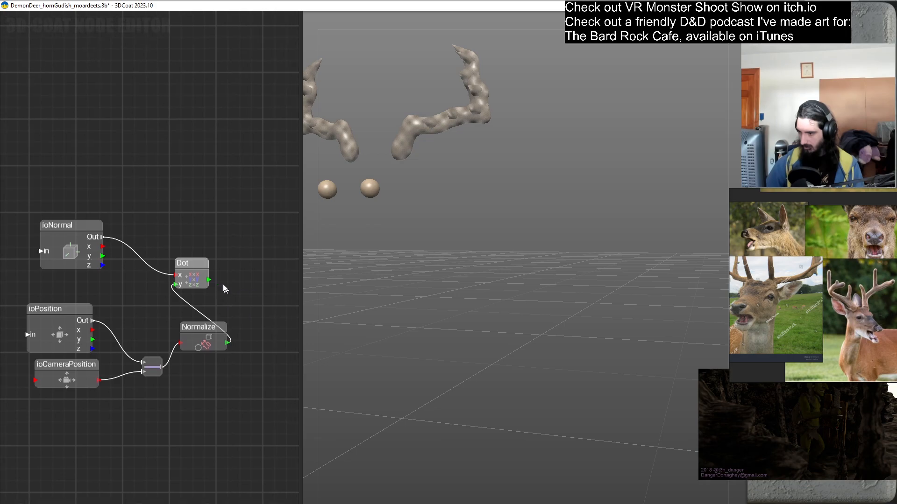
{"action": "right_click", "coordinate": [195, 279]}
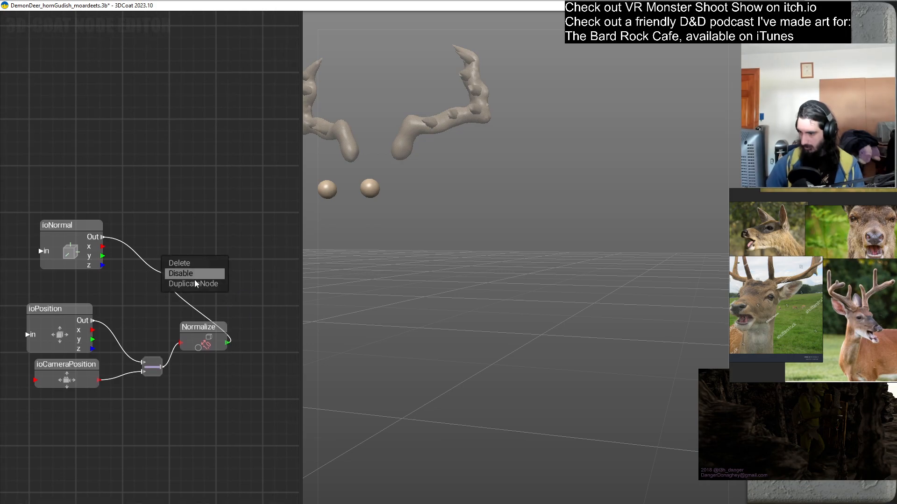
{"action": "left_click", "coordinate": [253, 255]}
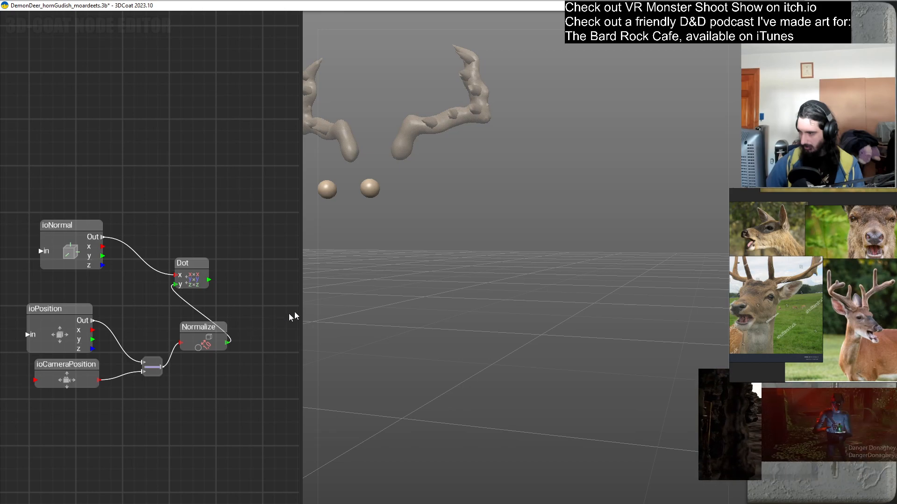
{"action": "scroll", "coordinate": [504, 280], "scroll_direction": "down", "scroll_amount": 5}
{"action": "scroll", "coordinate": [491, 260], "scroll_direction": "up", "scroll_amount": 6}
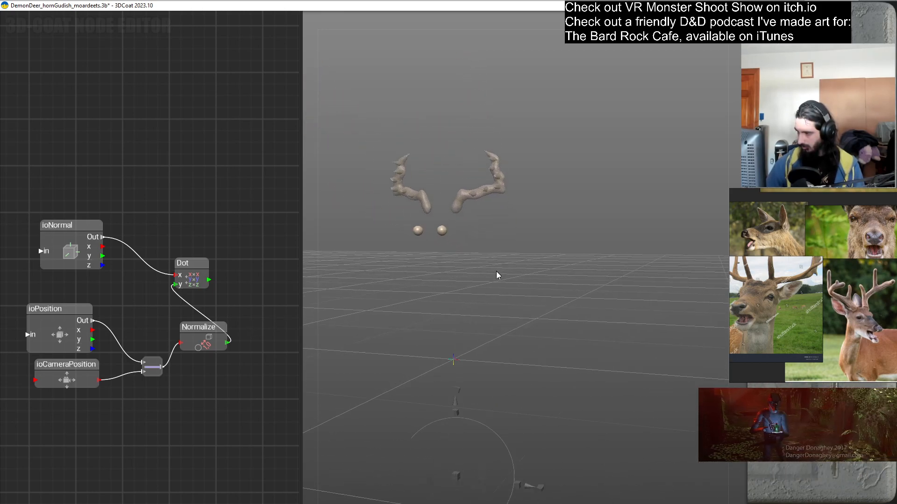
Add a Mix node after the Dot node and connect the Dot output to its middle blend-factor input.
{"action": "right_click", "coordinate": [211, 223]}
{"action": "mouse_move", "coordinate": [220, 279]}
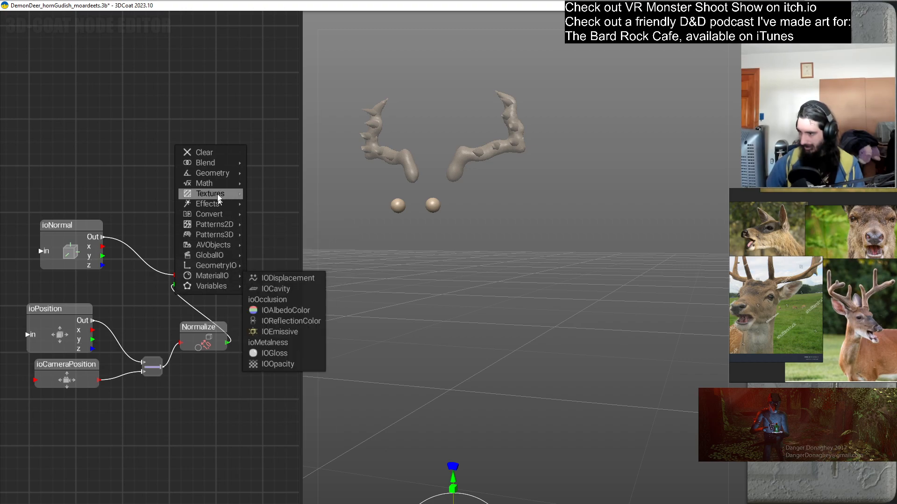
{"action": "mouse_move", "coordinate": [205, 183]}
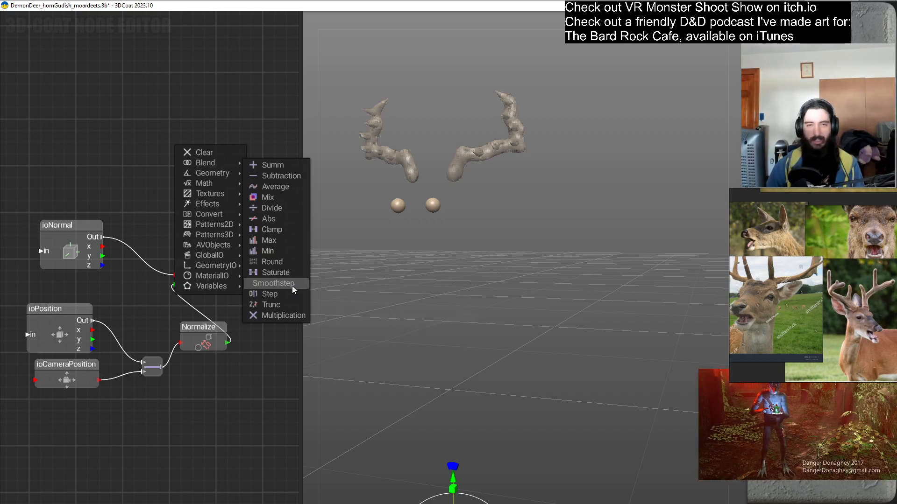
{"action": "left_click", "coordinate": [267, 198]}
{"action": "left_click_drag", "start_coordinate": [264, 195], "coordinate": [230, 185]}
{"action": "left_click_drag", "start_coordinate": [210, 280], "coordinate": [265, 284]}
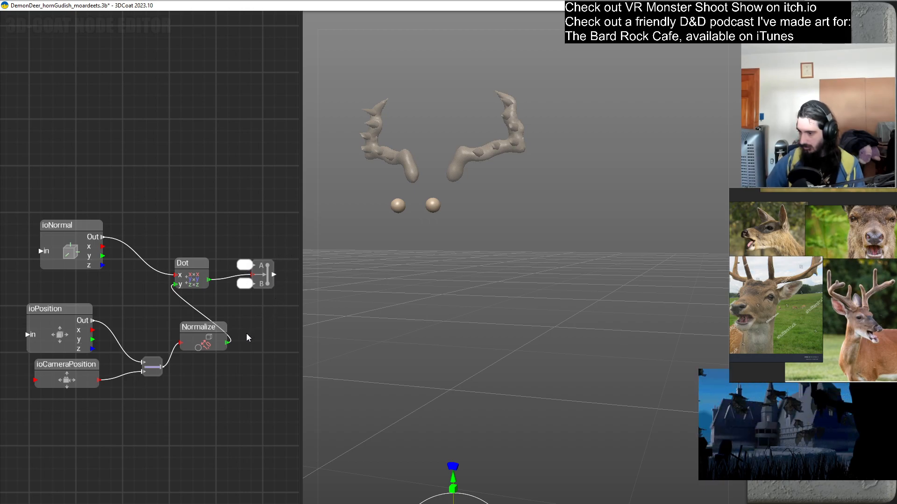
Add an IOAlbedoColor material node after the Mix node and connect the Mix output to its in port.
{"action": "middle_click_drag", "start_coordinate": [247, 332], "coordinate": [223, 318]}
{"action": "right_click", "coordinate": [231, 325]}
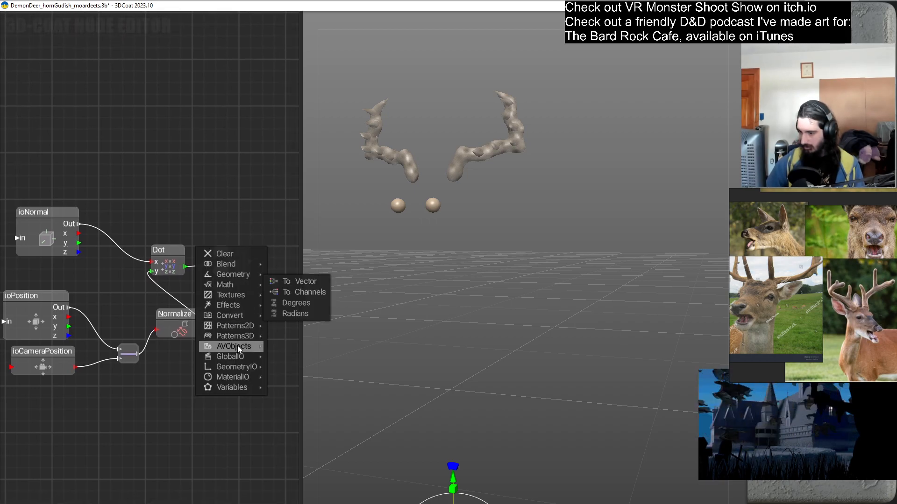
{"action": "left_click", "coordinate": [155, 409]}
{"action": "right_click", "coordinate": [237, 342]}
{"action": "mouse_move", "coordinate": [245, 409]}
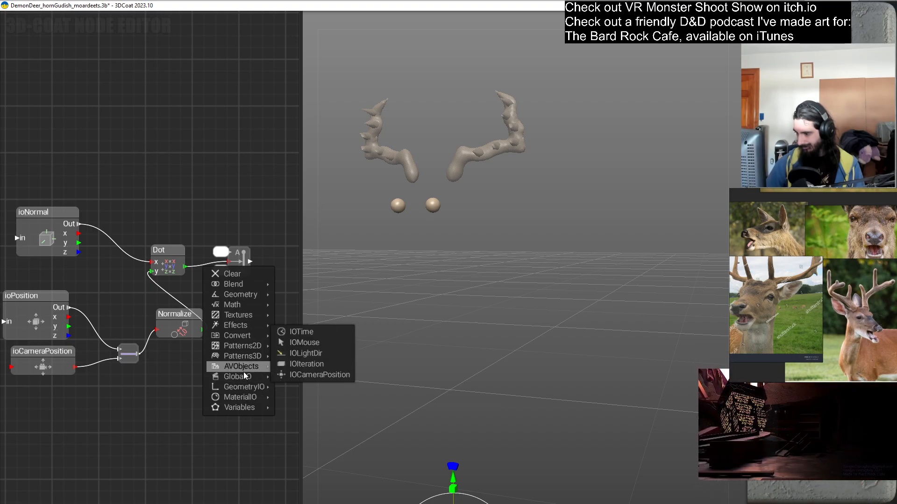
{"action": "mouse_move", "coordinate": [243, 368]}
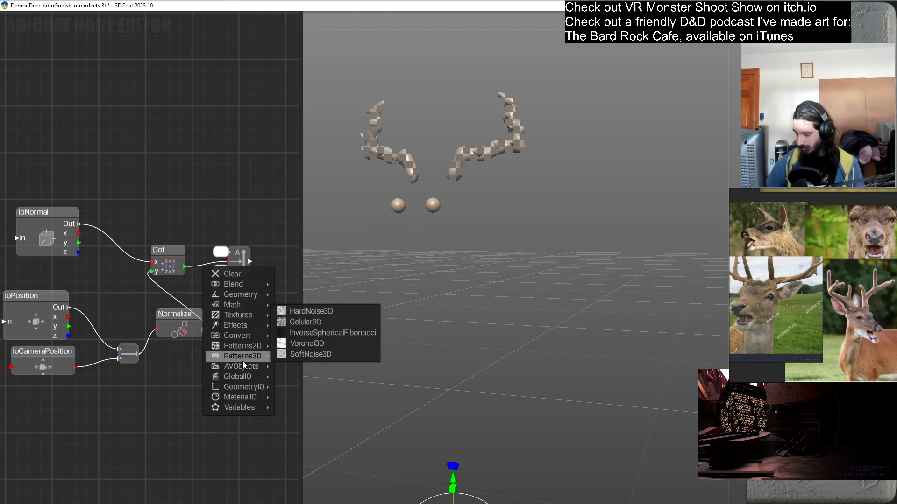
{"action": "mouse_move", "coordinate": [242, 319]}
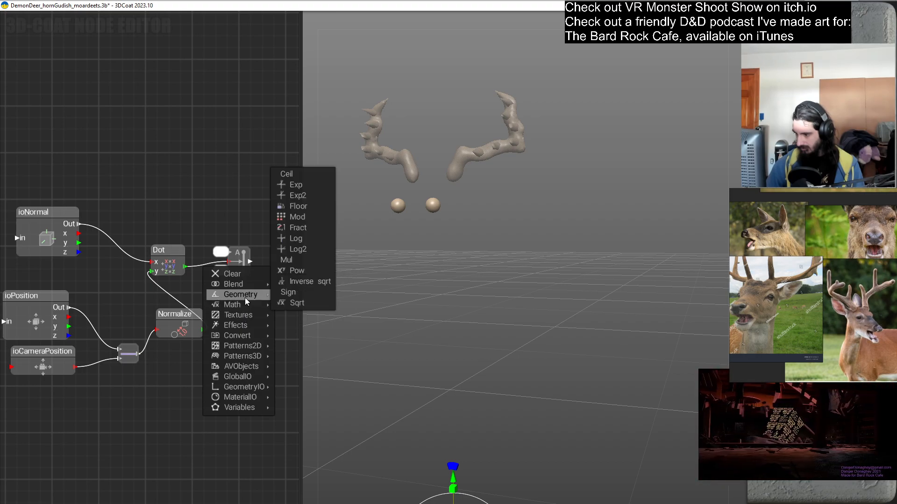
{"action": "mouse_move", "coordinate": [246, 302]}
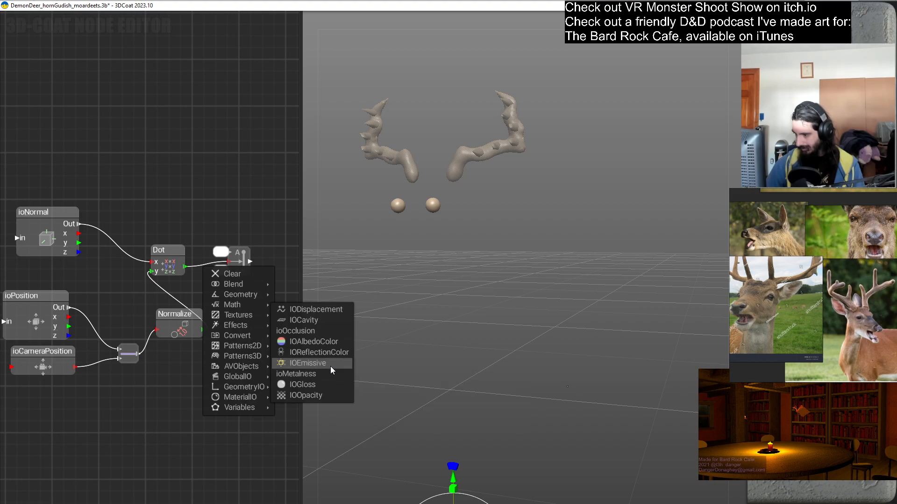
{"action": "left_click", "coordinate": [342, 345]}
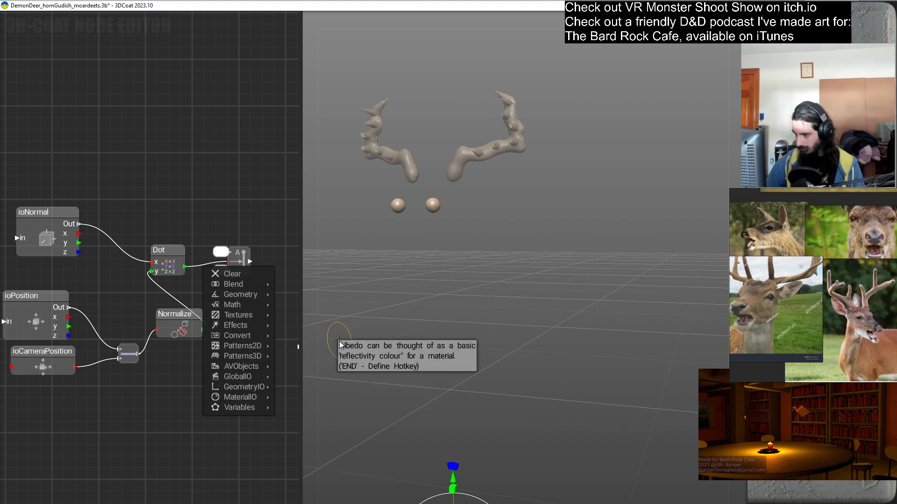
{"action": "middle_click_drag", "start_coordinate": [252, 363], "coordinate": [152, 357]}
{"action": "left_click_drag", "start_coordinate": [225, 331], "coordinate": [232, 246]}
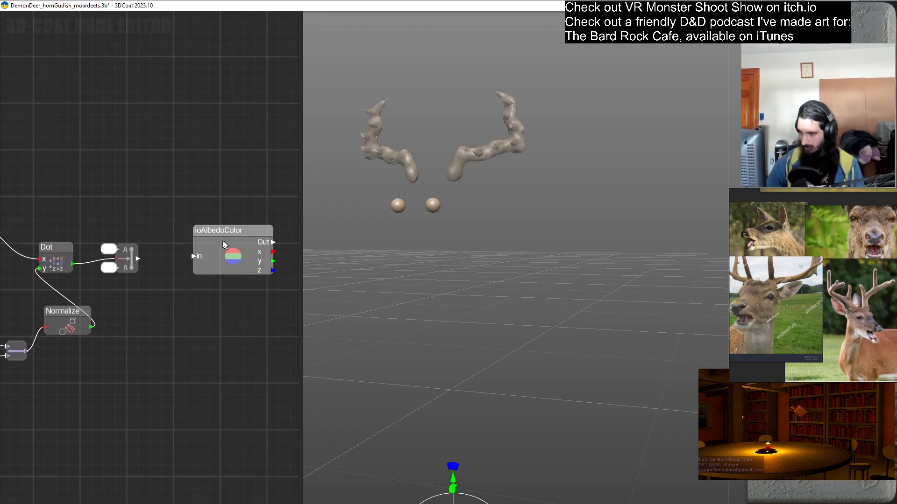
{"action": "left_click_drag", "start_coordinate": [138, 258], "coordinate": [194, 257]}
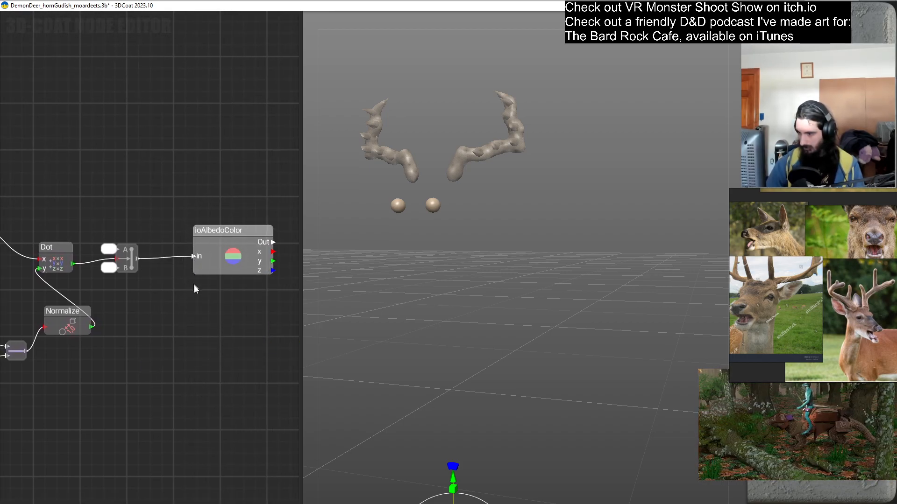
{"action": "middle_click_drag", "start_coordinate": [194, 331], "coordinate": [210, 318]}
{"action": "right_click", "coordinate": [200, 312]}
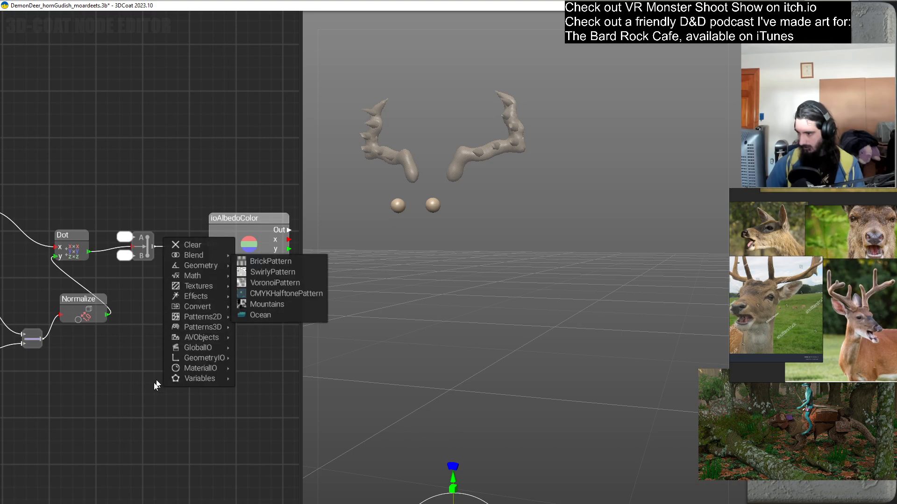
{"action": "middle_click_drag", "start_coordinate": [166, 362], "coordinate": [200, 359]}
{"action": "right_click", "coordinate": [174, 354]}
{"action": "middle_click_drag", "start_coordinate": [182, 386], "coordinate": [211, 382]}
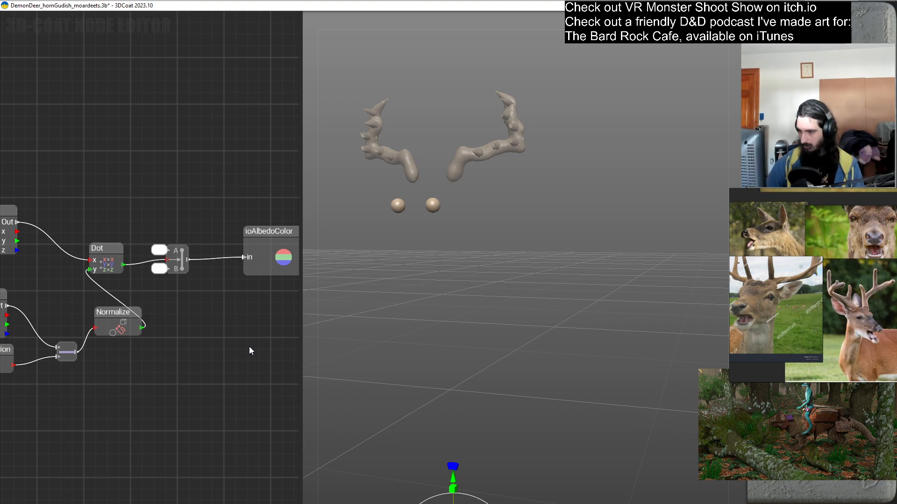
{"action": "middle_click_drag", "start_coordinate": [236, 354], "coordinate": [227, 337]}
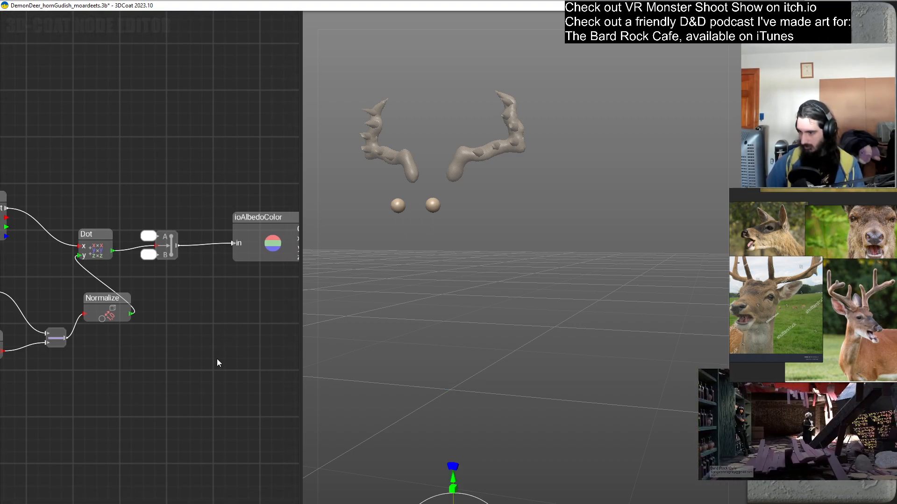
{"action": "scroll", "coordinate": [217, 358], "scroll_direction": "down", "scroll_amount": 3}
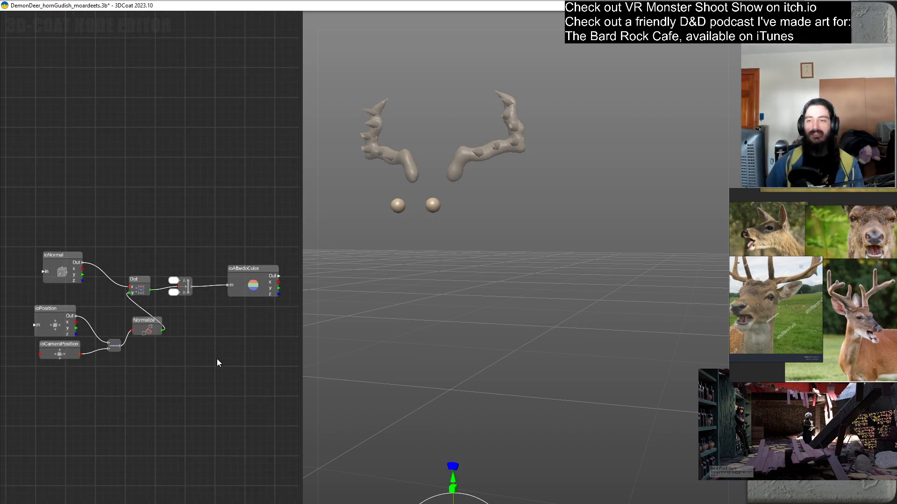
Disconnect all links between the geometry input, Subtraction, Normalize, Dot, Mix and ioAlbedoColor nodes, leaving every node in place.
{"action": "mouse_move", "coordinate": [211, 336]}
{"action": "middle_mouse_down"}
{"action": "mouse_move", "coordinate": [220, 344]}
{"action": "mouse_move", "coordinate": [213, 326]}
{"action": "middle_mouse_up"}
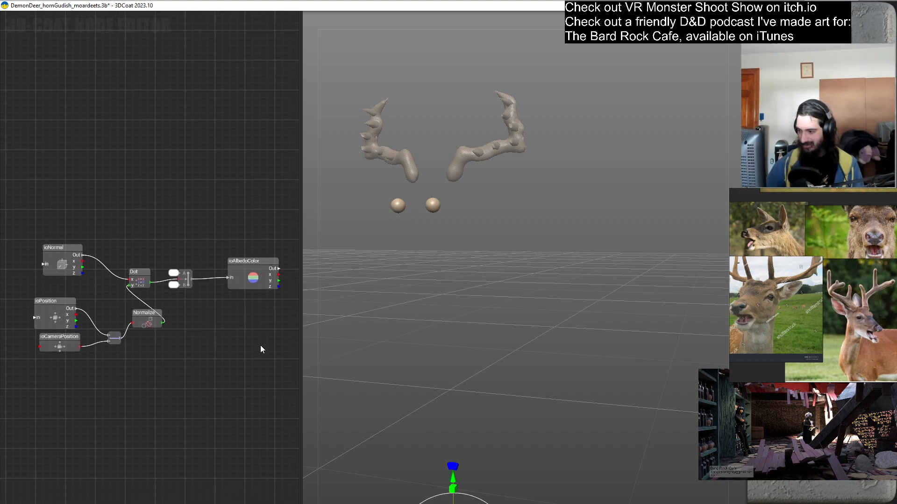
{"action": "right_click", "coordinate": [142, 302]}
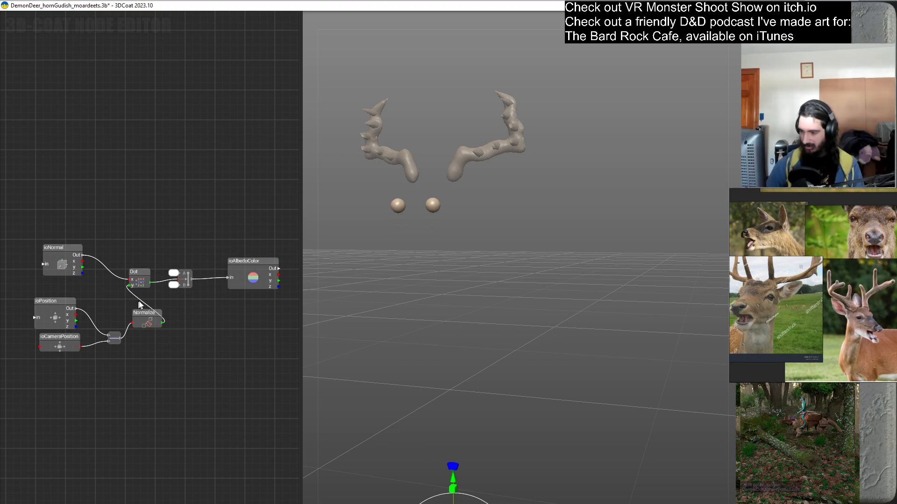
{"action": "middle_click_drag", "start_coordinate": [145, 302], "coordinate": [148, 301]}
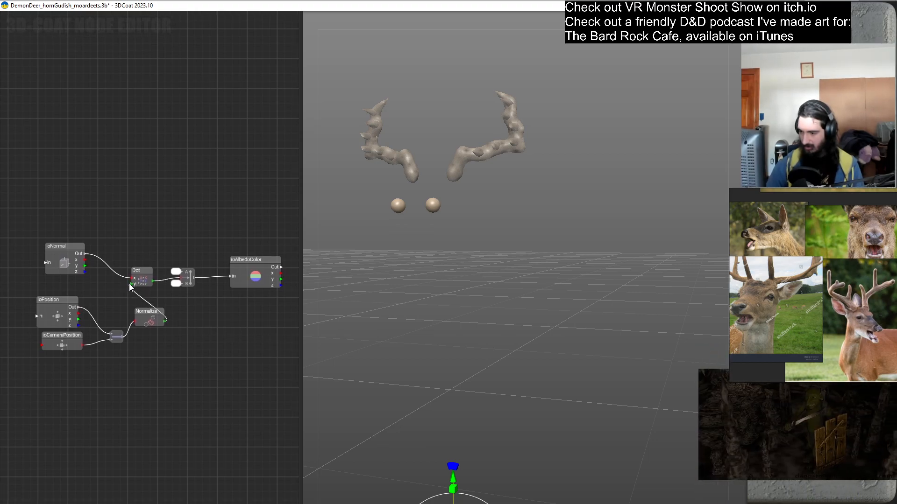
{"action": "left_click_drag", "start_coordinate": [129, 284], "coordinate": [114, 293]}
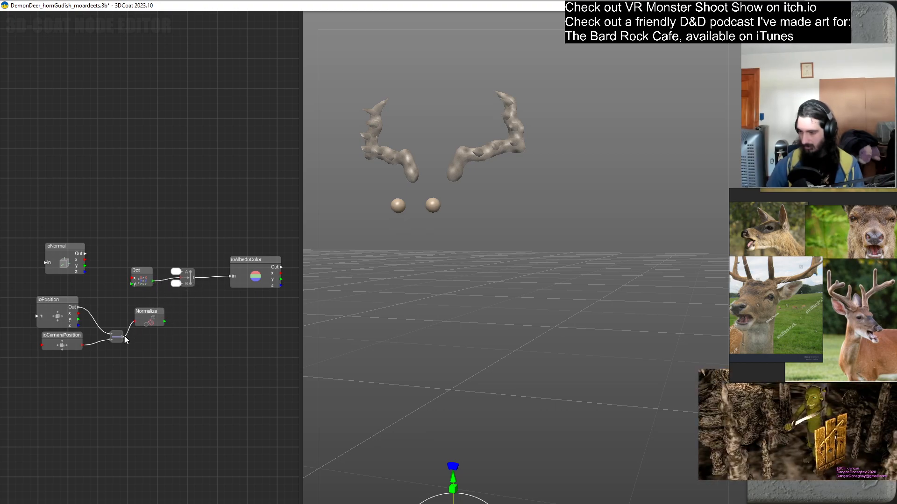
{"action": "mouse_move", "coordinate": [134, 323]}
{"action": "left_mouse_down"}
{"action": "mouse_move", "coordinate": [118, 327]}
{"action": "mouse_move", "coordinate": [135, 322]}
{"action": "left_mouse_up"}
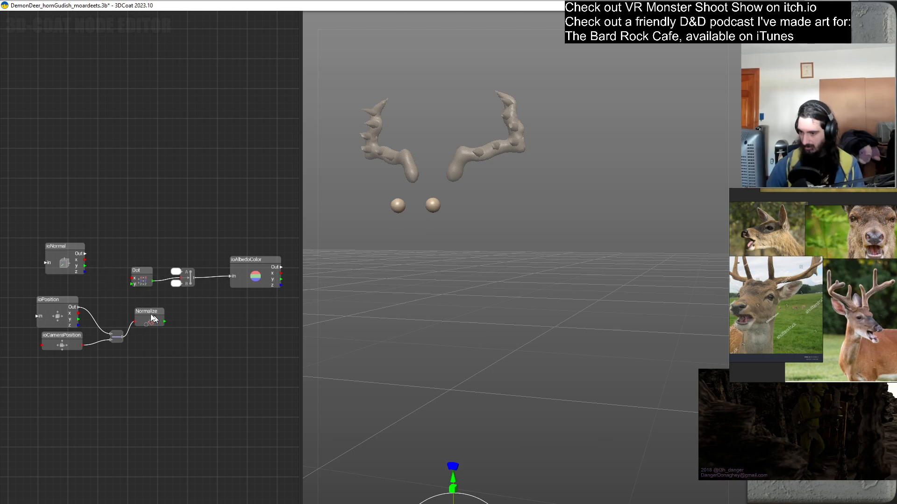
{"action": "mouse_move", "coordinate": [164, 295]}
{"action": "left_mouse_down"}
{"action": "mouse_move", "coordinate": [180, 276]}
{"action": "mouse_move", "coordinate": [163, 299]}
{"action": "left_mouse_up"}
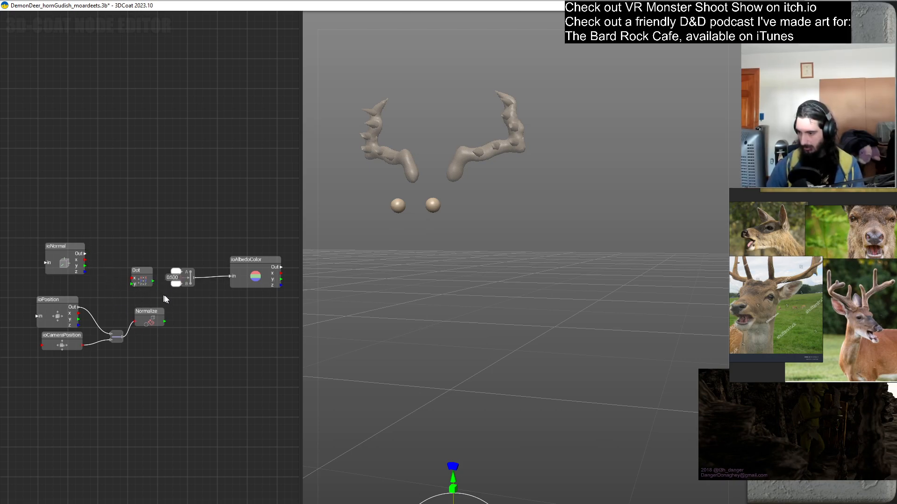
{"action": "left_click_drag", "start_coordinate": [231, 278], "coordinate": [209, 300]}
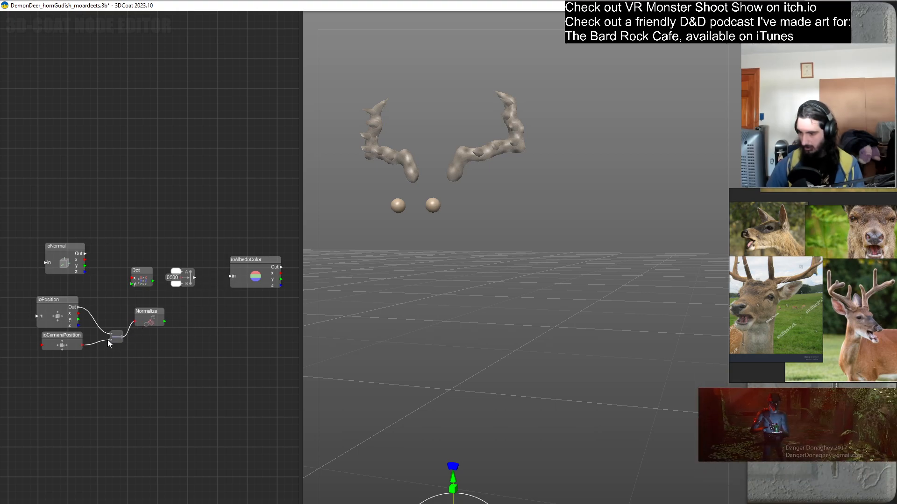
{"action": "left_click_drag", "start_coordinate": [110, 335], "coordinate": [133, 322]}
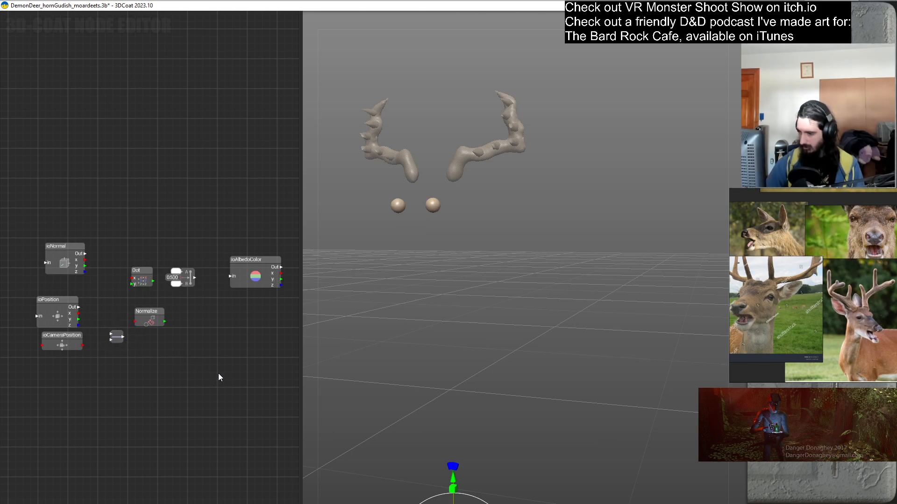
Add a ColorVariable node above the Mix node.
{"action": "right_click", "coordinate": [202, 284]}
{"action": "mouse_move", "coordinate": [182, 252]}
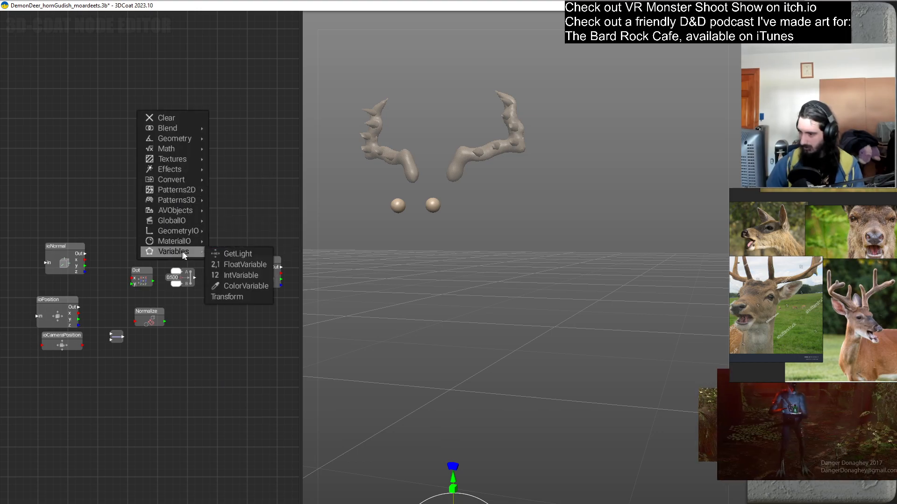
{"action": "left_click", "coordinate": [261, 286]}
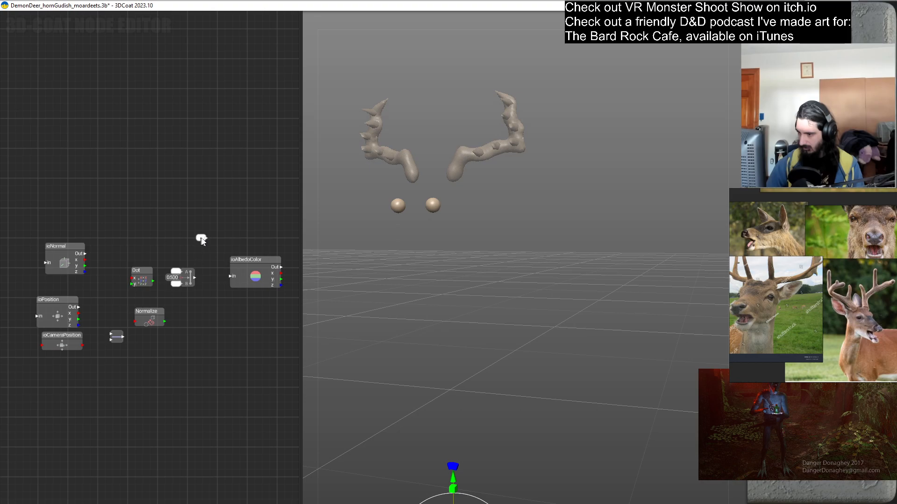
Set the new color variable's color to the blue-violet #521BFF, with hue 254, saturation 89% and lightness 100%.
{"action": "left_click", "coordinate": [201, 239]}
{"action": "left_click", "coordinate": [229, 238]}
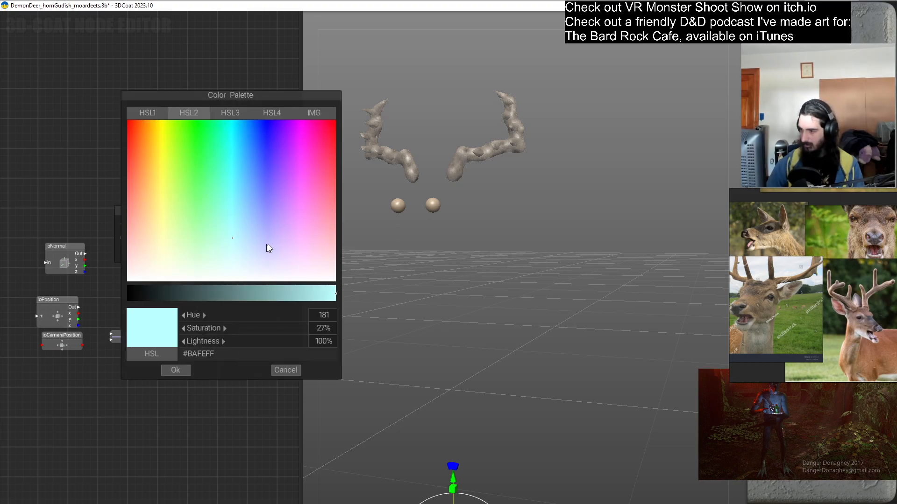
{"action": "left_click", "coordinate": [326, 140]}
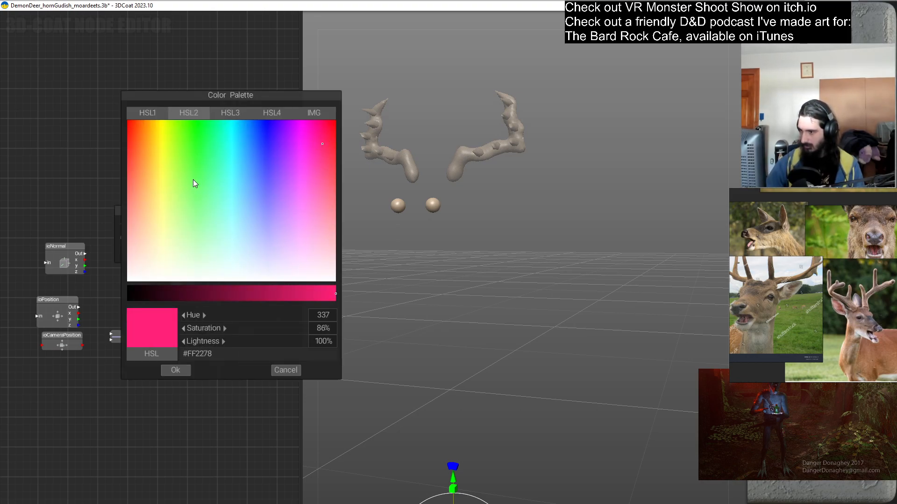
{"action": "left_click", "coordinate": [322, 140]}
{"action": "mouse_move", "coordinate": [323, 141]}
{"action": "left_mouse_down"}
{"action": "mouse_move", "coordinate": [326, 124]}
{"action": "mouse_move", "coordinate": [290, 145]}
{"action": "mouse_move", "coordinate": [322, 172]}
{"action": "mouse_move", "coordinate": [279, 146]}
{"action": "mouse_move", "coordinate": [299, 132]}
{"action": "mouse_move", "coordinate": [299, 144]}
{"action": "left_mouse_up"}
{"action": "left_click_drag", "start_coordinate": [203, 328], "coordinate": [265, 330]}
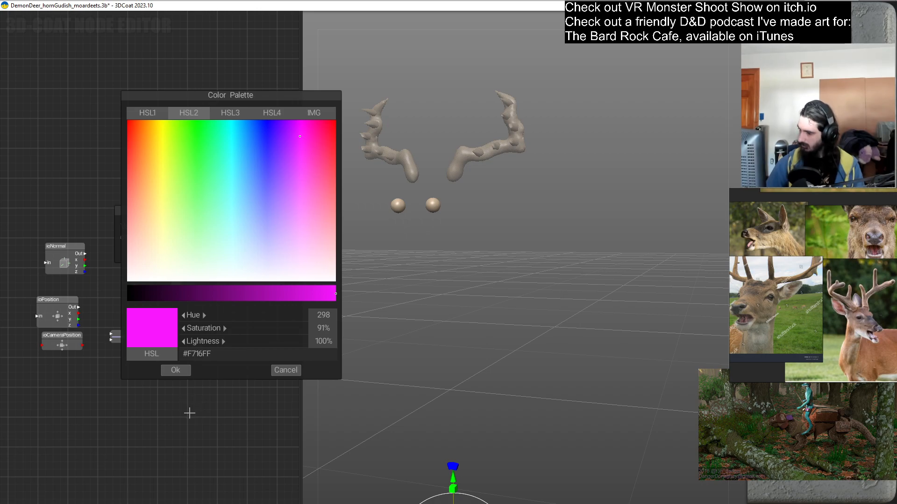
{"action": "left_click", "coordinate": [189, 413]}
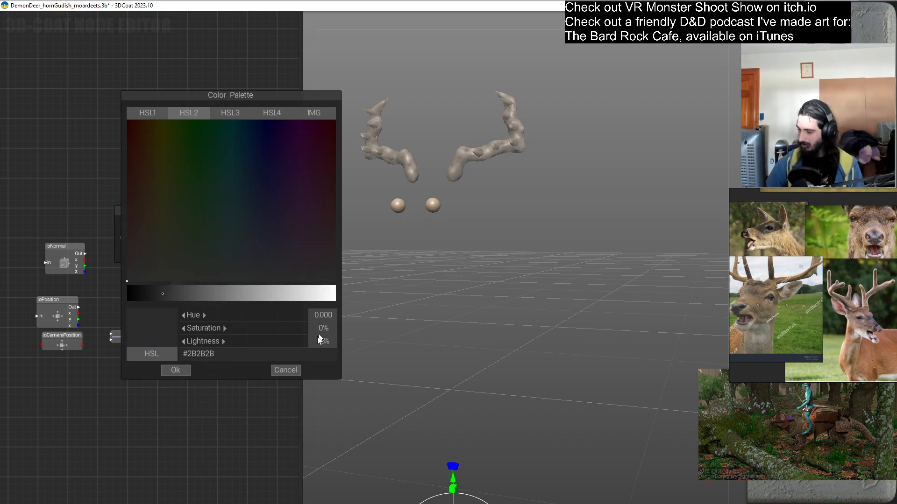
{"action": "left_click_drag", "start_coordinate": [299, 142], "coordinate": [302, 131]}
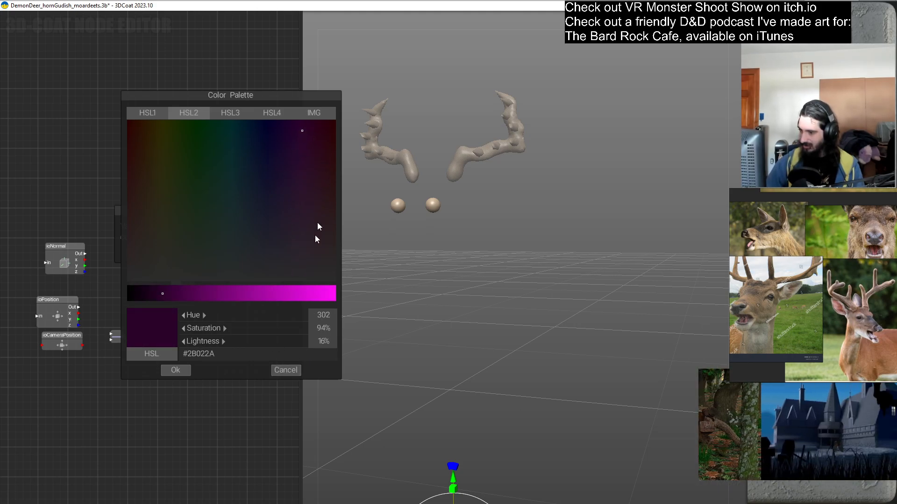
{"action": "left_click", "coordinate": [258, 185]}
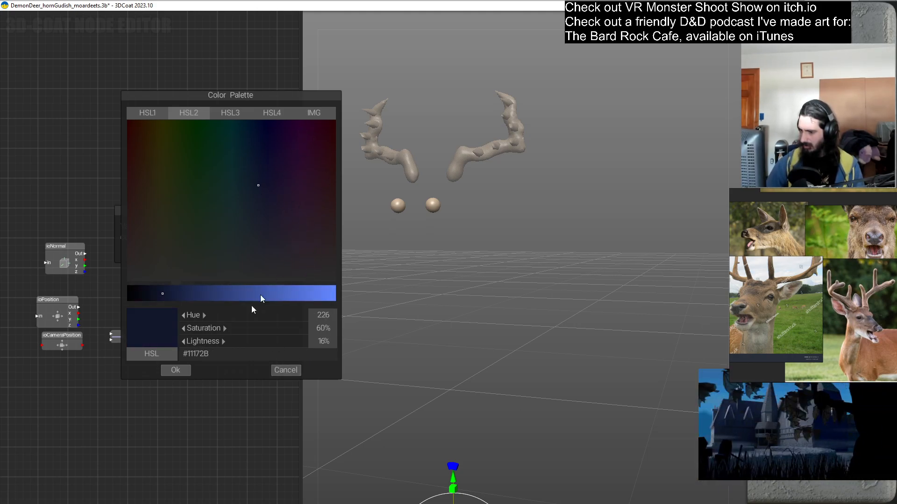
{"action": "left_click", "coordinate": [170, 448]}
{"action": "left_click_drag", "start_coordinate": [208, 294], "coordinate": [337, 292]}
{"action": "mouse_move", "coordinate": [278, 145]}
{"action": "left_mouse_down"}
{"action": "mouse_move", "coordinate": [290, 125]}
{"action": "mouse_move", "coordinate": [275, 139]}
{"action": "left_mouse_up"}
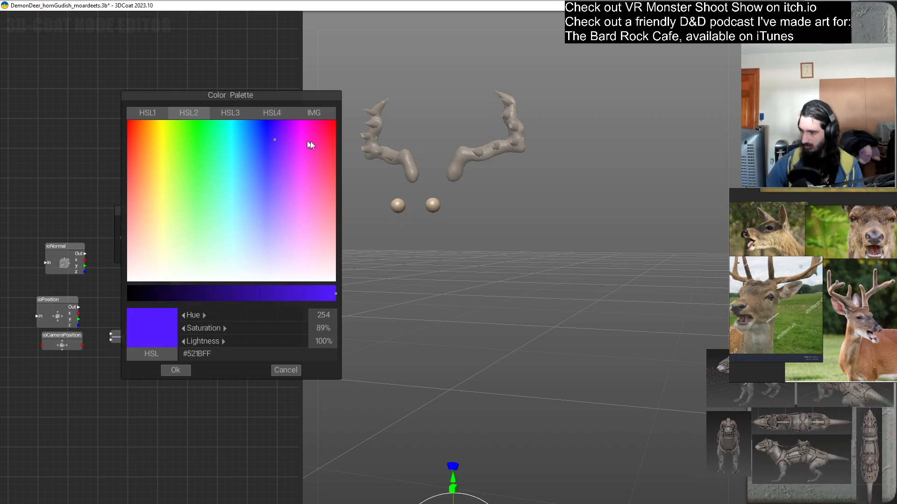
{"action": "left_click", "coordinate": [186, 369]}
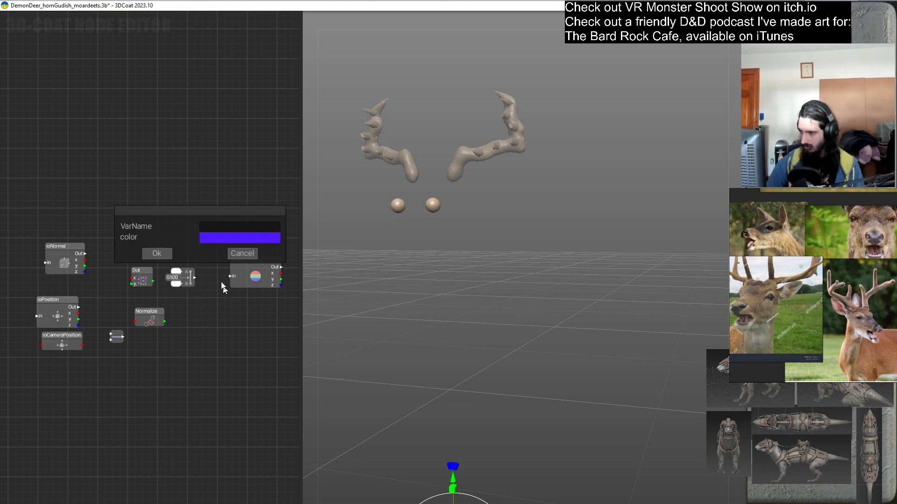
Name the color variable A_Color and apply its settings.
{"action": "left_click_drag", "start_coordinate": [175, 214], "coordinate": [175, 191]}
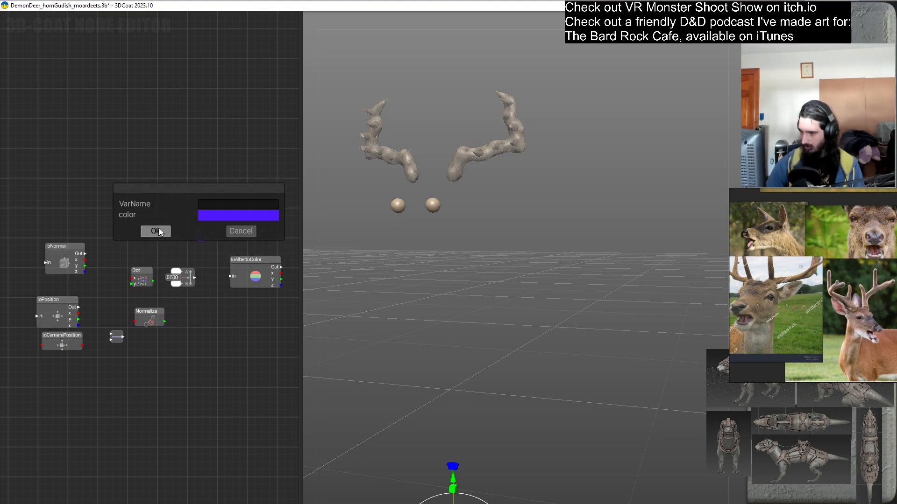
{"action": "left_click", "coordinate": [243, 205]}
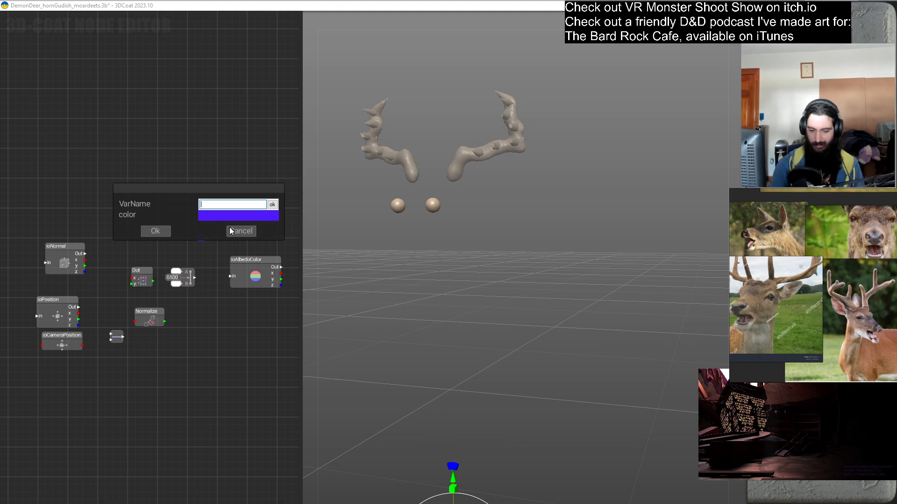
{"action": "type", "text": "A_Color"}
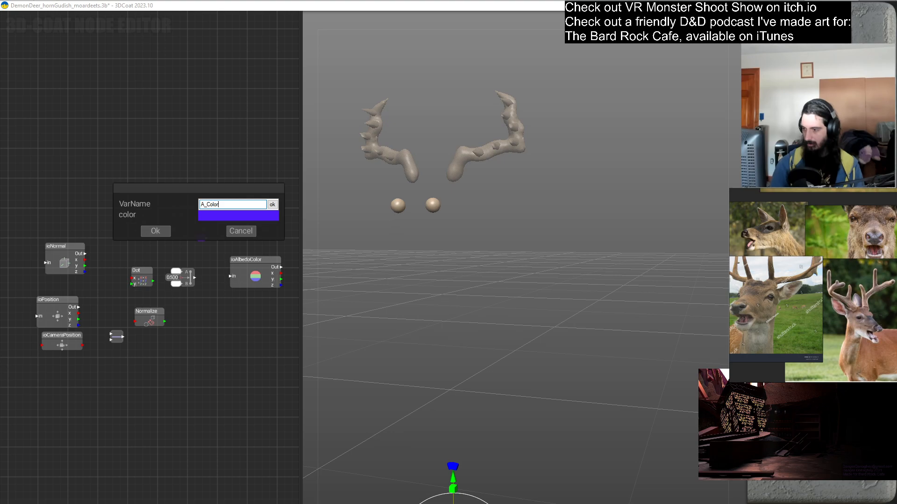
{"action": "key", "text": "Return"}
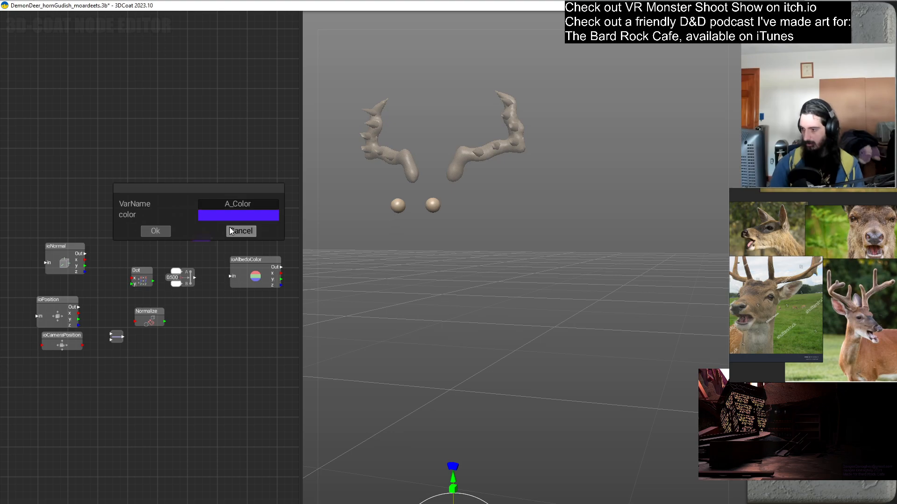
{"action": "left_click", "coordinate": [157, 232]}
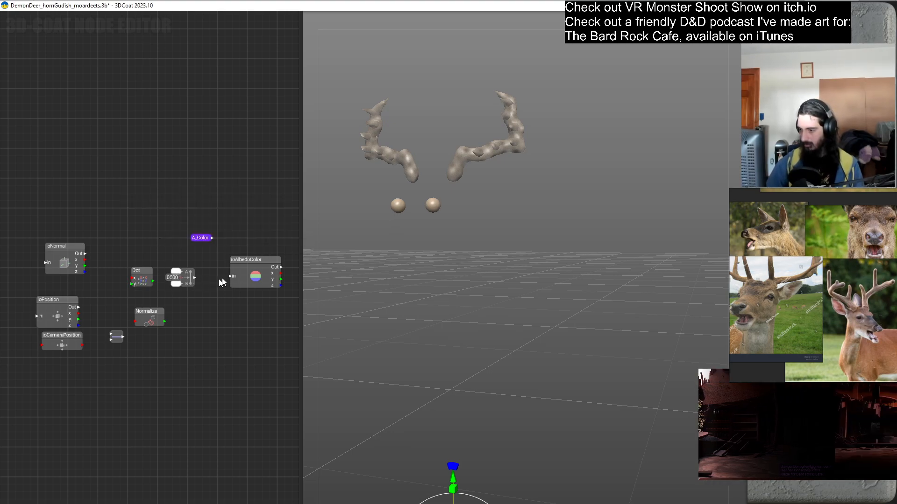
Connect A_Color's output to ioAlbedoColor's in port and move both nodes above the rest of the graph.
{"action": "left_click_drag", "start_coordinate": [212, 238], "coordinate": [232, 277]}
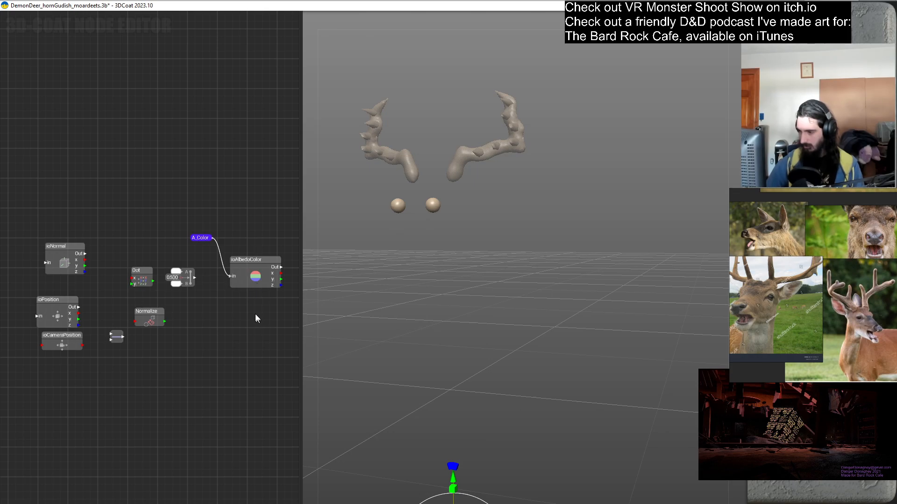
{"action": "left_click_drag", "start_coordinate": [201, 237], "coordinate": [167, 206]}
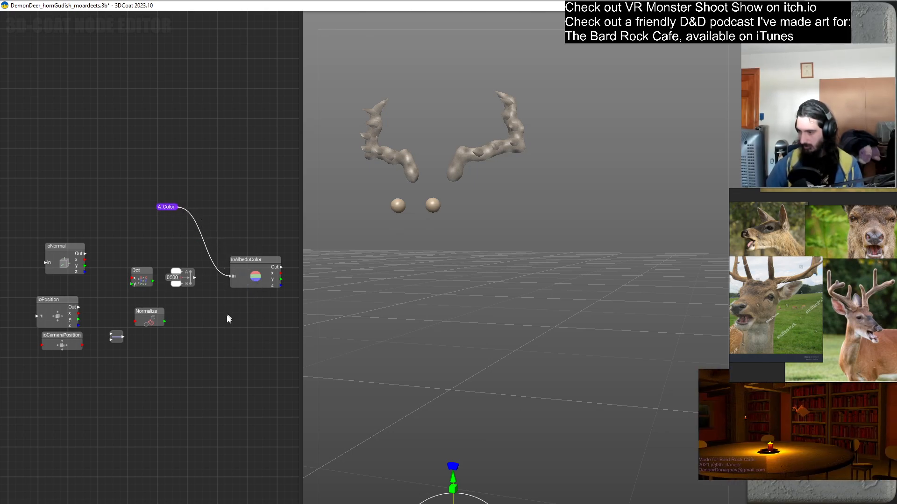
{"action": "left_click_drag", "start_coordinate": [247, 260], "coordinate": [214, 201]}
{"action": "middle_click_drag", "start_coordinate": [269, 284], "coordinate": [238, 294]}
Examine the available node categories and the options offered for the A_Color and ioAlbedoColor nodes.
{"action": "right_click", "coordinate": [219, 290]}
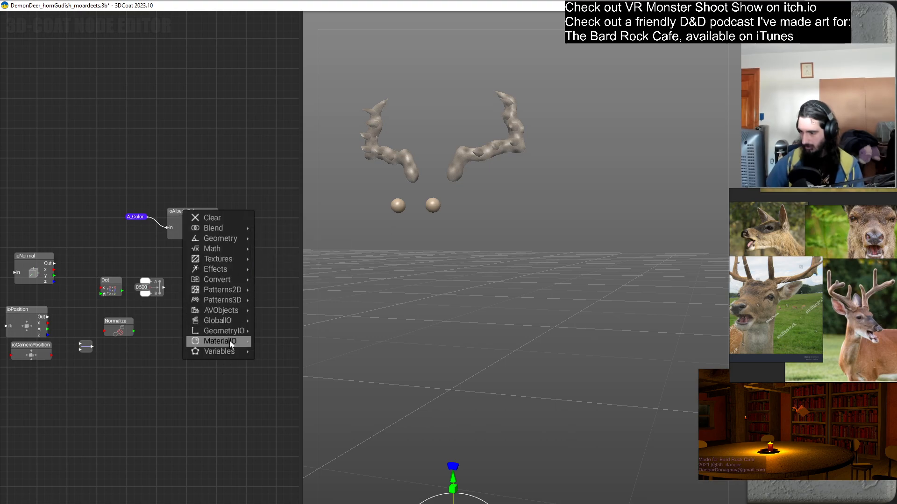
{"action": "mouse_move", "coordinate": [232, 323]}
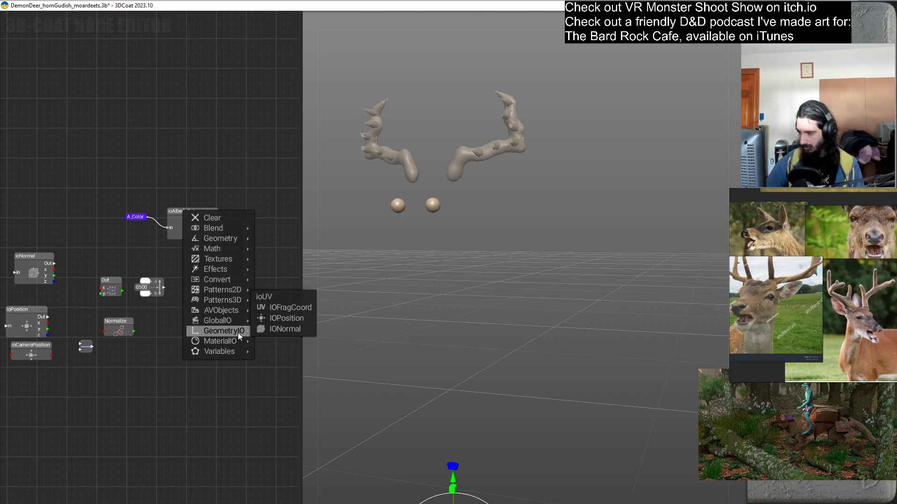
{"action": "mouse_move", "coordinate": [245, 346]}
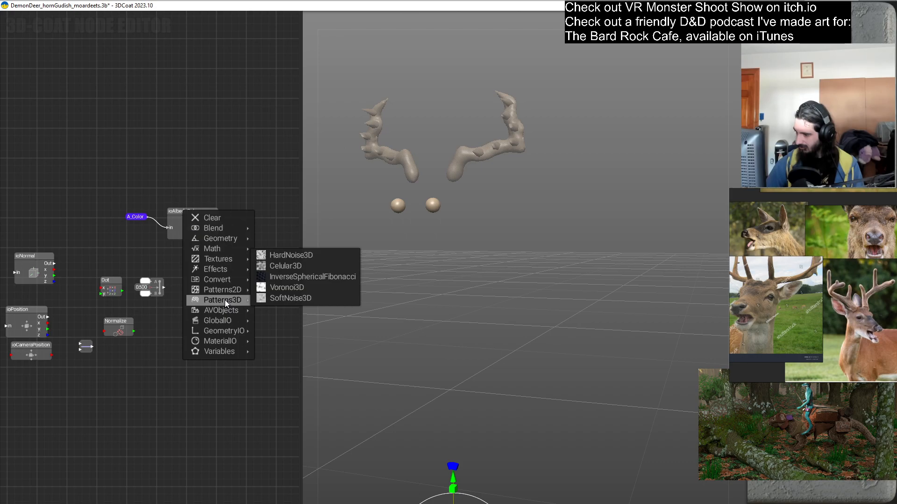
{"action": "mouse_move", "coordinate": [226, 281]}
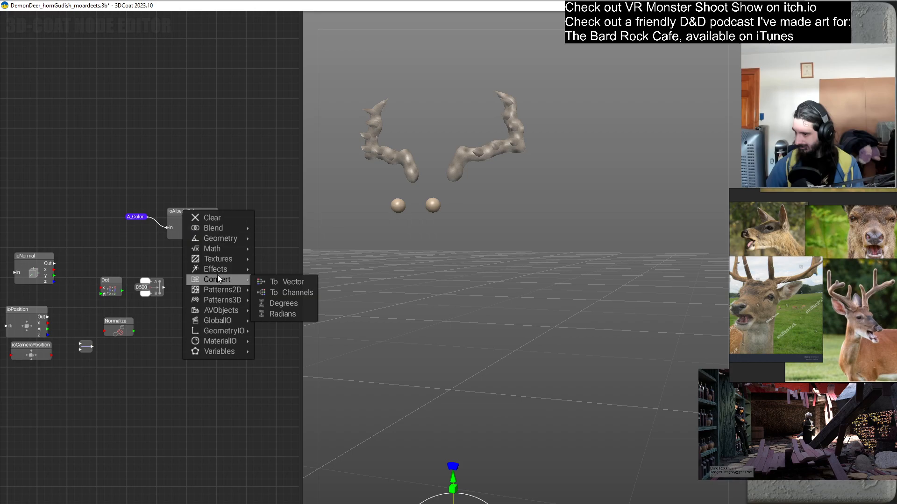
{"action": "mouse_move", "coordinate": [218, 241]}
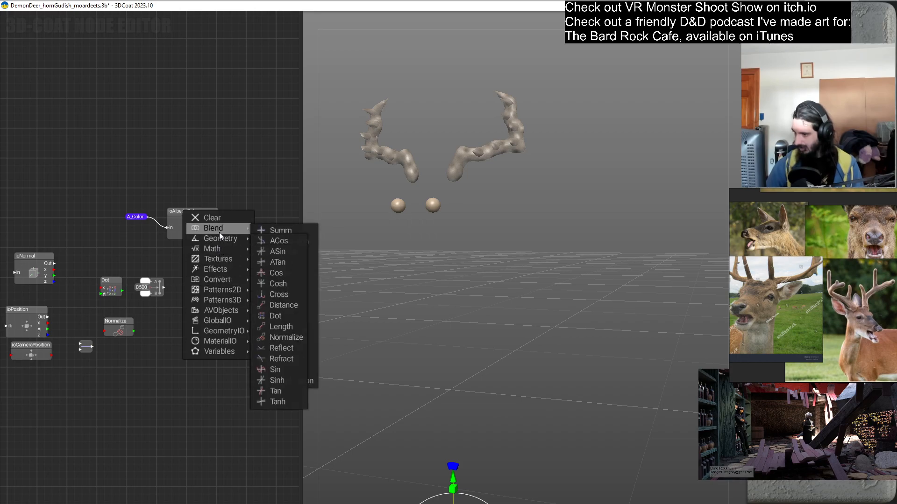
{"action": "left_click", "coordinate": [263, 160]}
{"action": "middle_click_drag", "start_coordinate": [202, 303], "coordinate": [251, 302]}
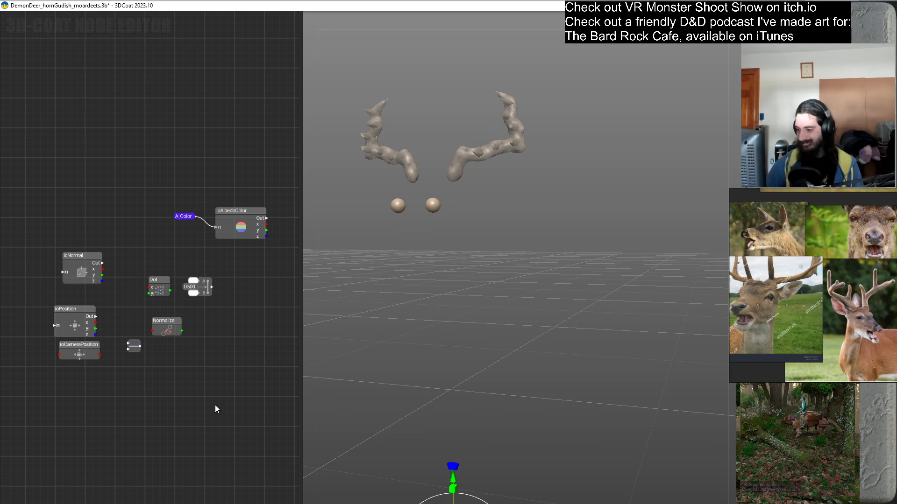
{"action": "right_click", "coordinate": [177, 216]}
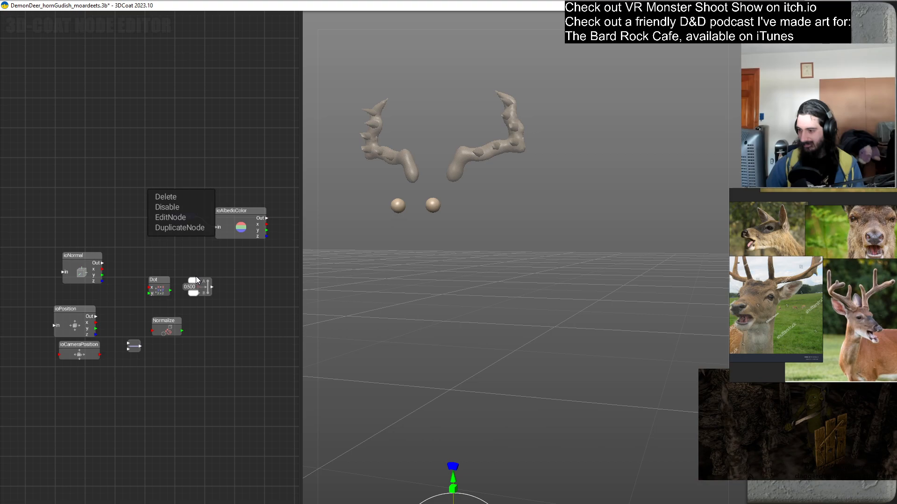
{"action": "left_click", "coordinate": [245, 264]}
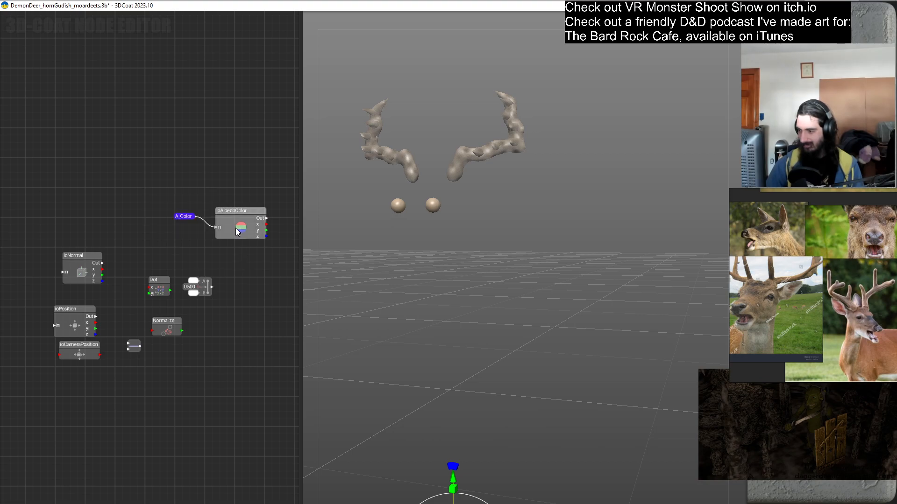
{"action": "right_click", "coordinate": [235, 228]}
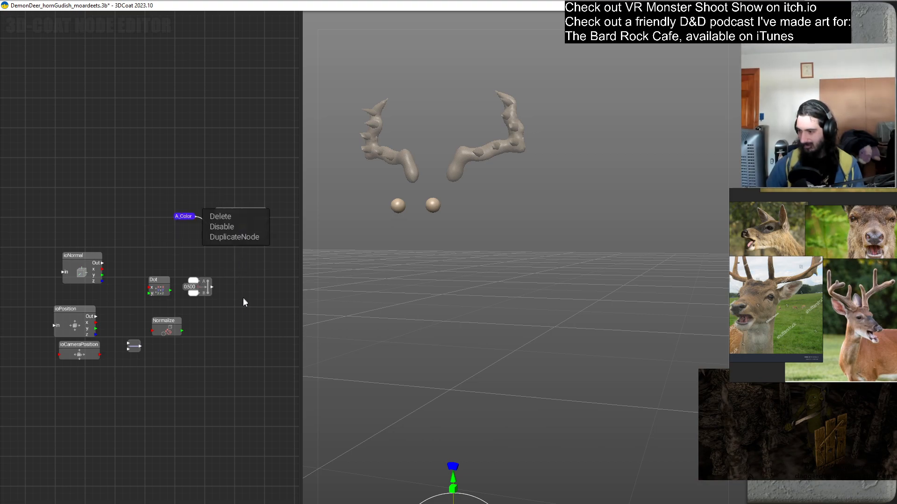
{"action": "right_click", "coordinate": [220, 327]}
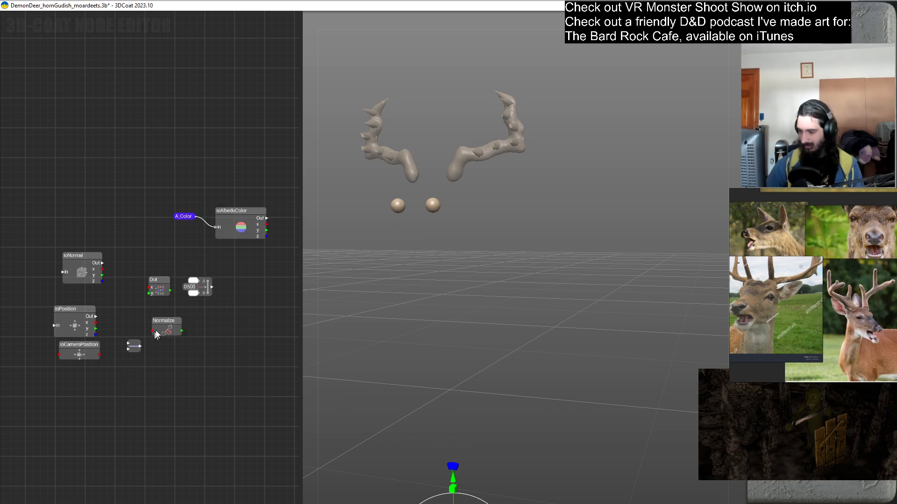
Wire ioCameraPosition into the subtraction node's second input, its result into Normalize, and Normalize's output into Dot's y input.
{"action": "left_click_drag", "start_coordinate": [182, 330], "coordinate": [149, 294]}
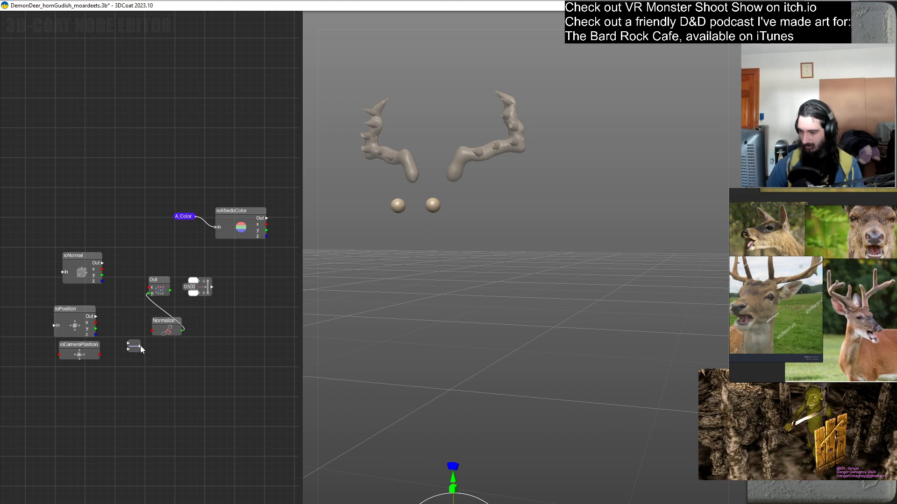
{"action": "left_click_drag", "start_coordinate": [141, 346], "coordinate": [152, 331]}
{"action": "left_click_drag", "start_coordinate": [100, 355], "coordinate": [130, 349]}
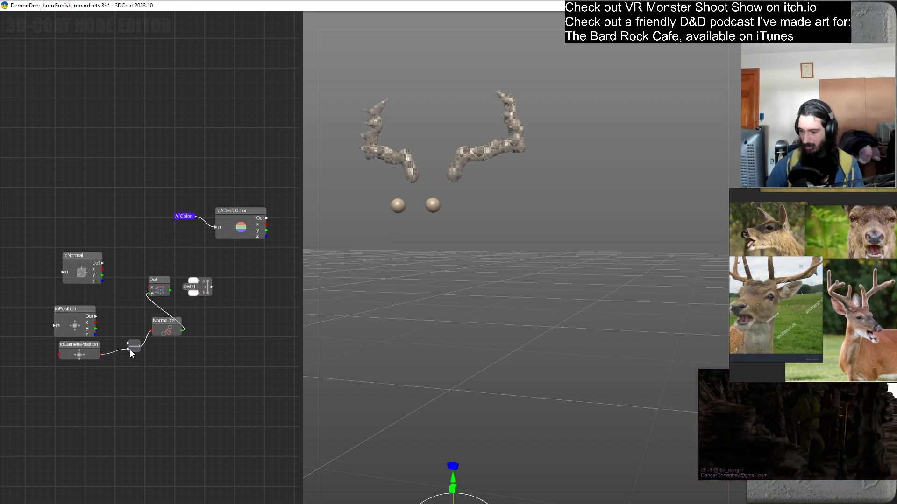
Add an IOOpacity node from the material outputs and place it beside the Normalize node.
{"action": "right_click", "coordinate": [194, 368]}
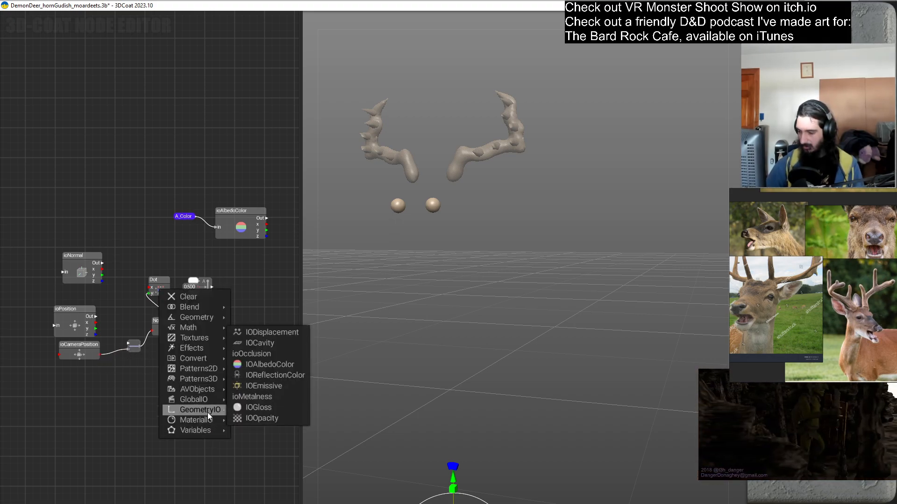
{"action": "mouse_move", "coordinate": [208, 413]}
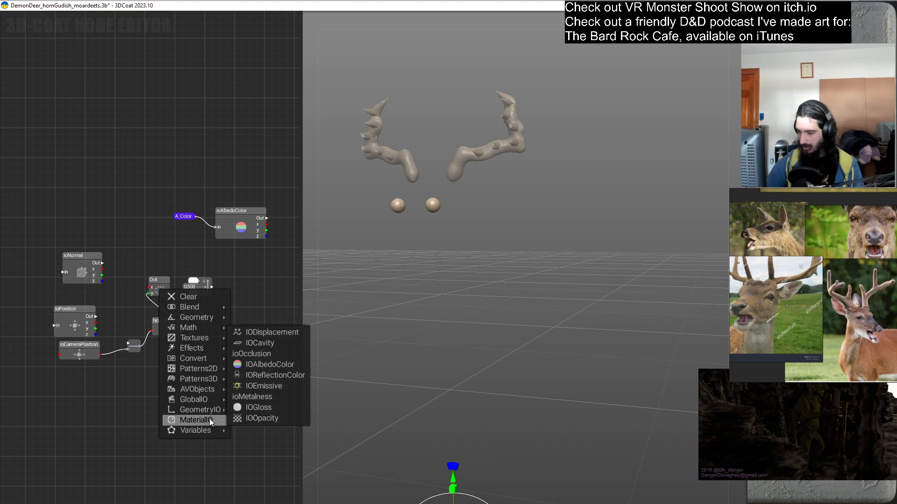
{"action": "left_click", "coordinate": [257, 418]}
{"action": "left_click_drag", "start_coordinate": [255, 424], "coordinate": [237, 342]}
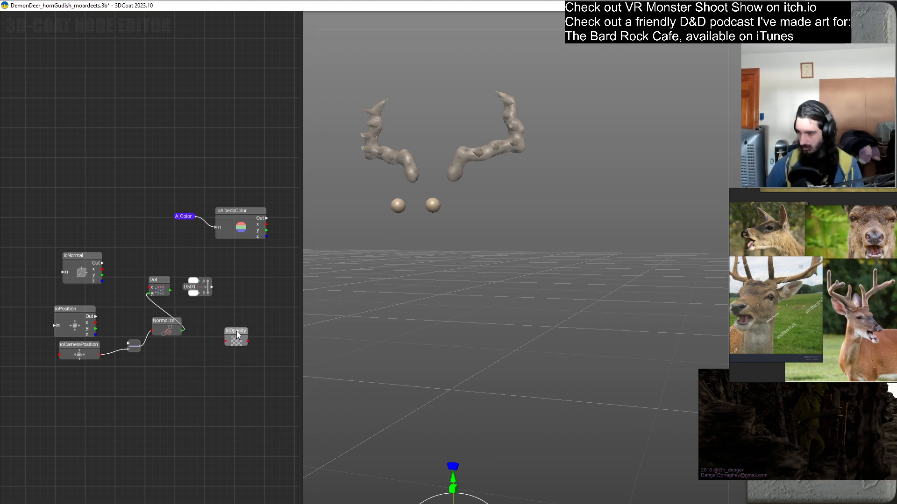
Add a white ColorVariable below the Normalize node and connect it to ioOpacity's input.
{"action": "right_click", "coordinate": [184, 374]}
{"action": "mouse_move", "coordinate": [207, 439]}
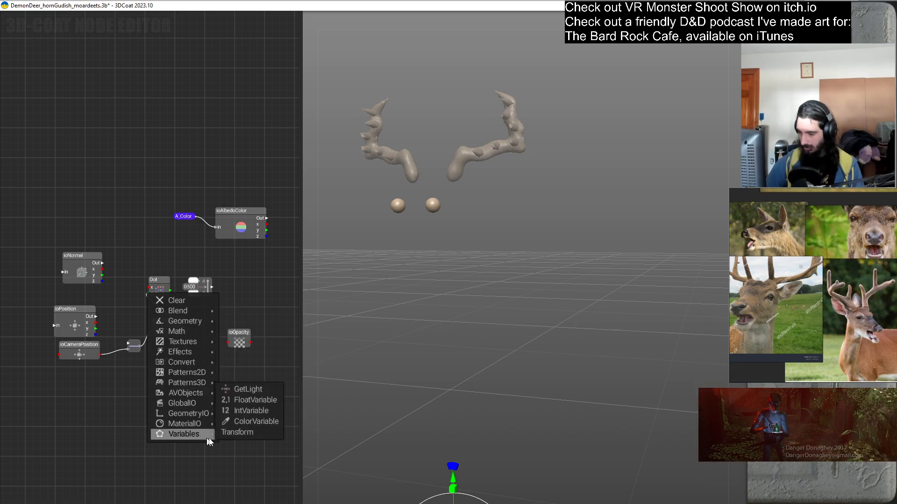
{"action": "left_click", "coordinate": [253, 421]}
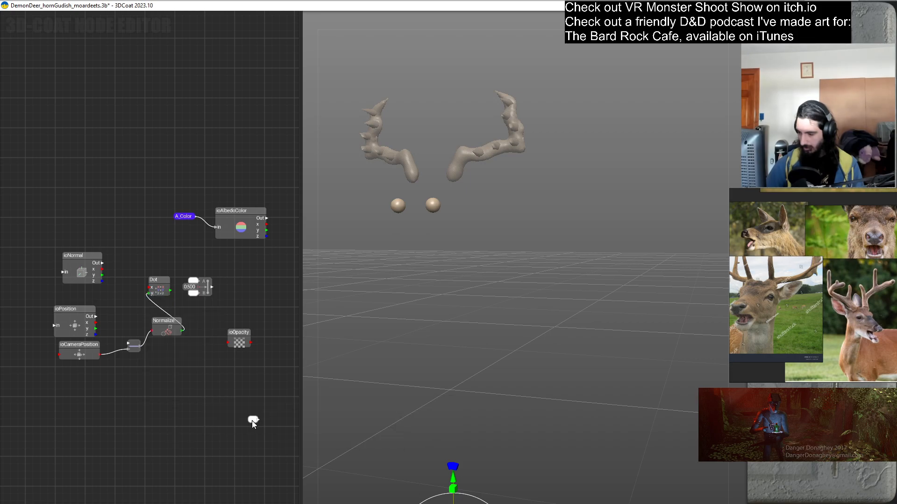
{"action": "left_click_drag", "start_coordinate": [252, 421], "coordinate": [218, 375]}
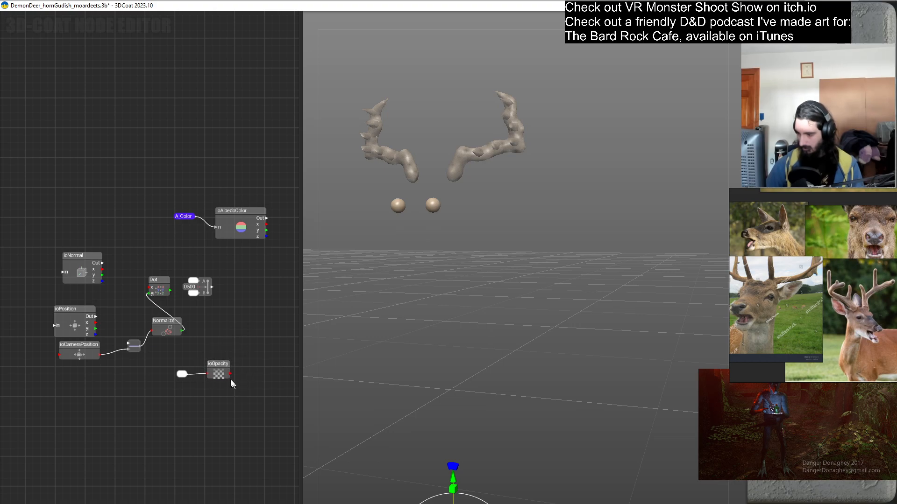
{"action": "right_click", "coordinate": [221, 377]}
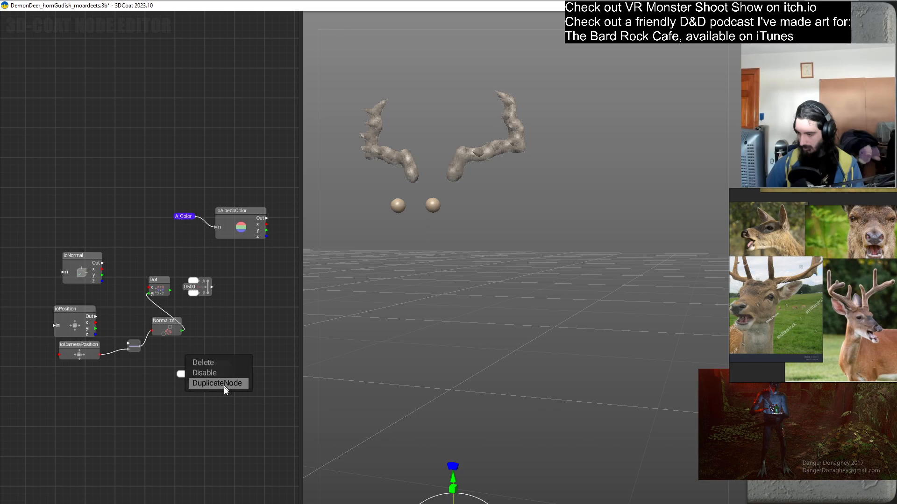
{"action": "left_click", "coordinate": [235, 403]}
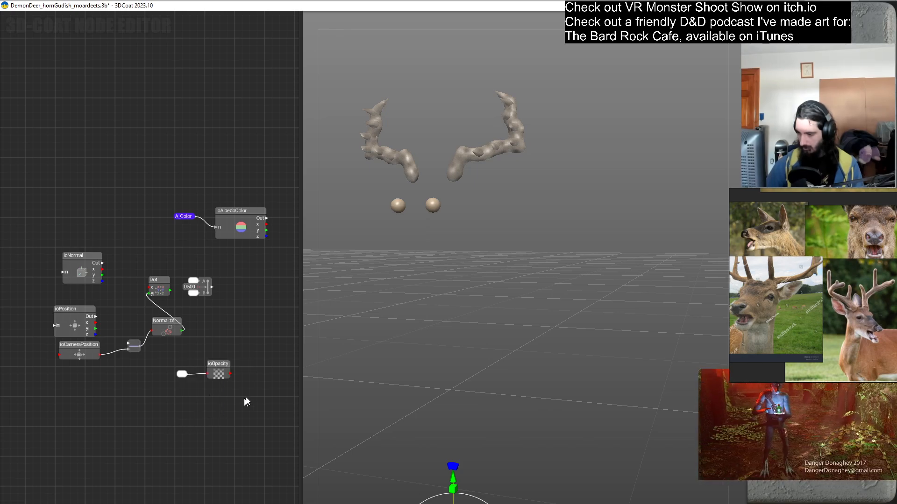
{"action": "left_click_drag", "start_coordinate": [263, 344], "coordinate": [262, 346]}
{"action": "right_click", "coordinate": [255, 342]}
{"action": "mouse_move", "coordinate": [268, 399]}
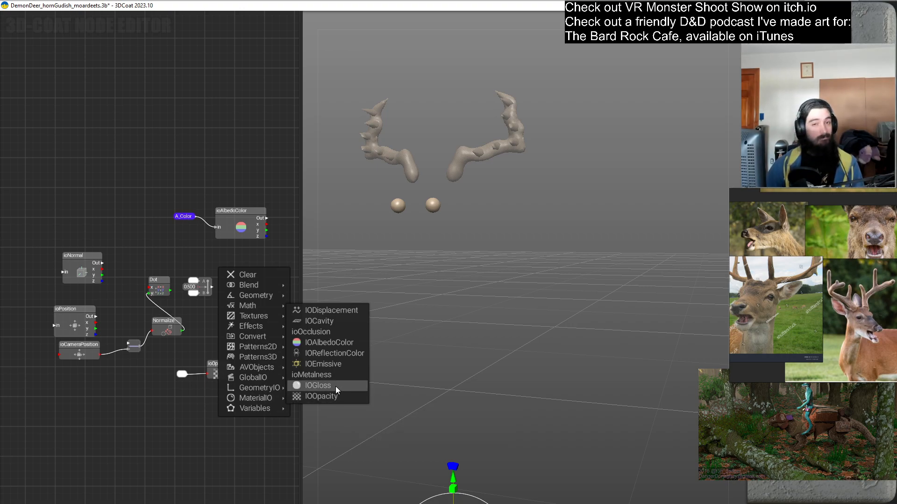
{"action": "left_click", "coordinate": [156, 436]}
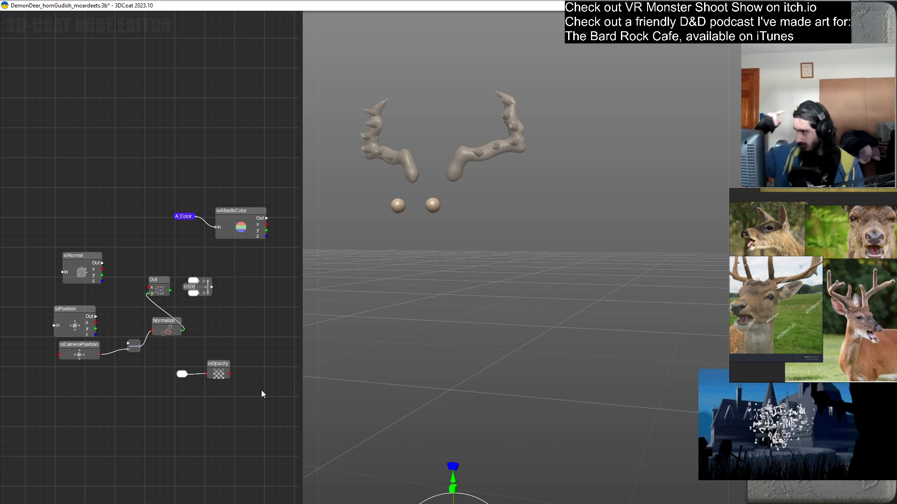
{"action": "middle_click_drag", "start_coordinate": [551, 333], "coordinate": [536, 275]}
{"action": "right_click_drag", "start_coordinate": [536, 275], "coordinate": [544, 240]}
{"action": "left_click_drag", "start_coordinate": [539, 248], "coordinate": [545, 265]}
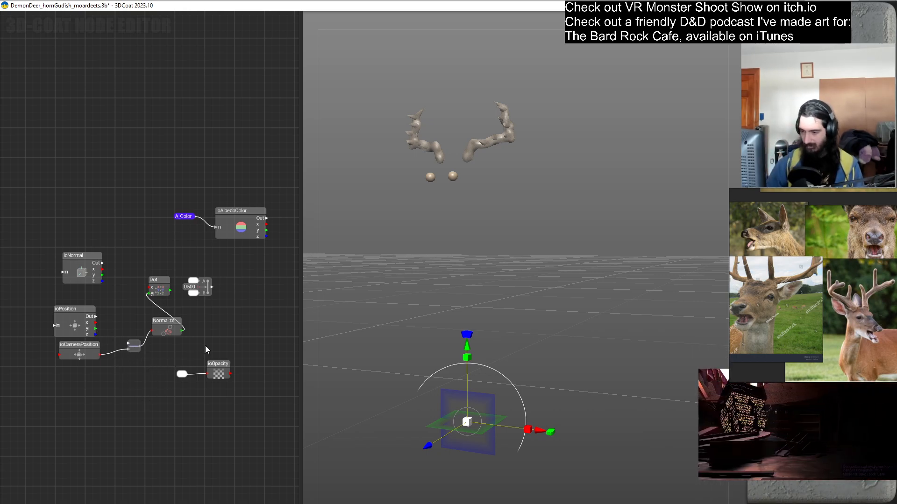
Wire ioPosition into the subtraction node's first input, ioNormal into Dot's x input, and Dot's output into the color blend's factor.
{"action": "left_click_drag", "start_coordinate": [96, 316], "coordinate": [152, 331]}
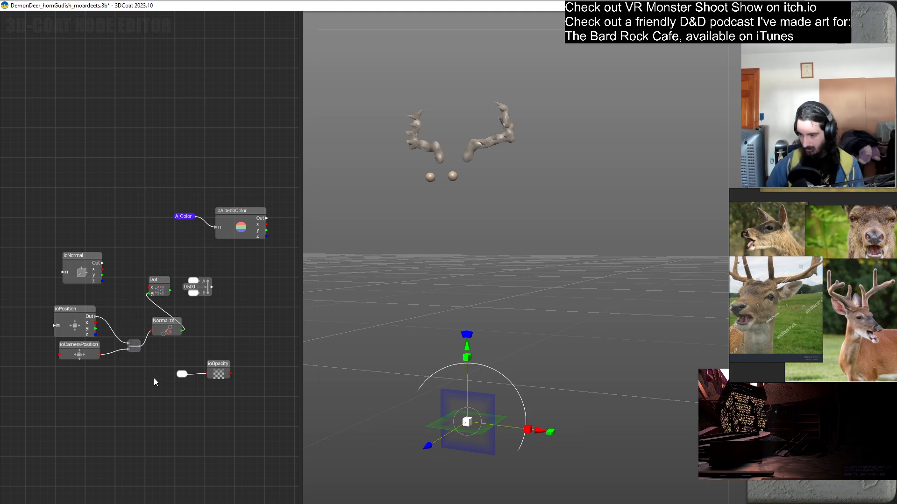
{"action": "left_click_drag", "start_coordinate": [166, 330], "coordinate": [155, 333]}
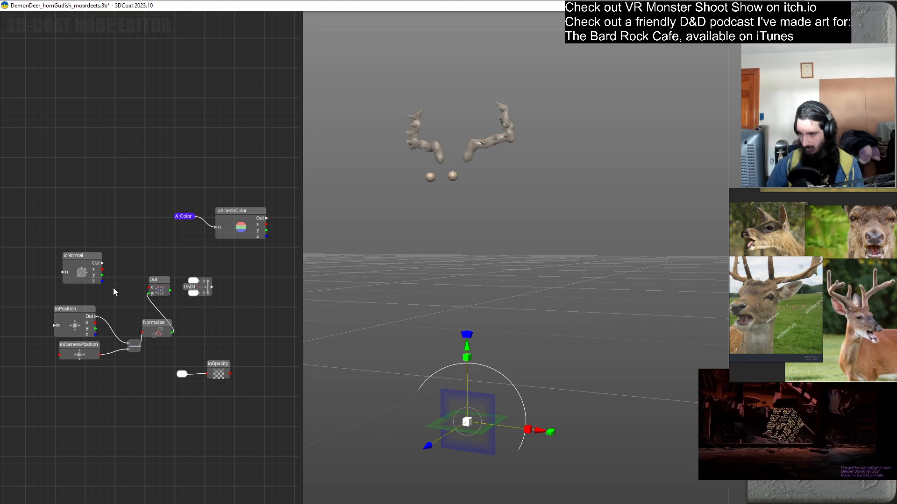
{"action": "left_click_drag", "start_coordinate": [107, 264], "coordinate": [150, 287]}
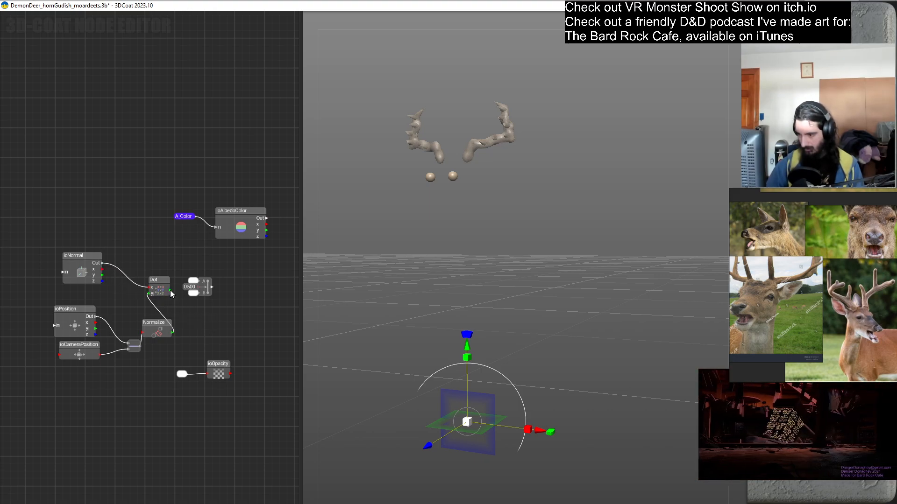
{"action": "mouse_move", "coordinate": [198, 288]}
{"action": "left_mouse_down"}
{"action": "mouse_move", "coordinate": [246, 284]}
{"action": "mouse_move", "coordinate": [196, 297]}
{"action": "left_mouse_up"}
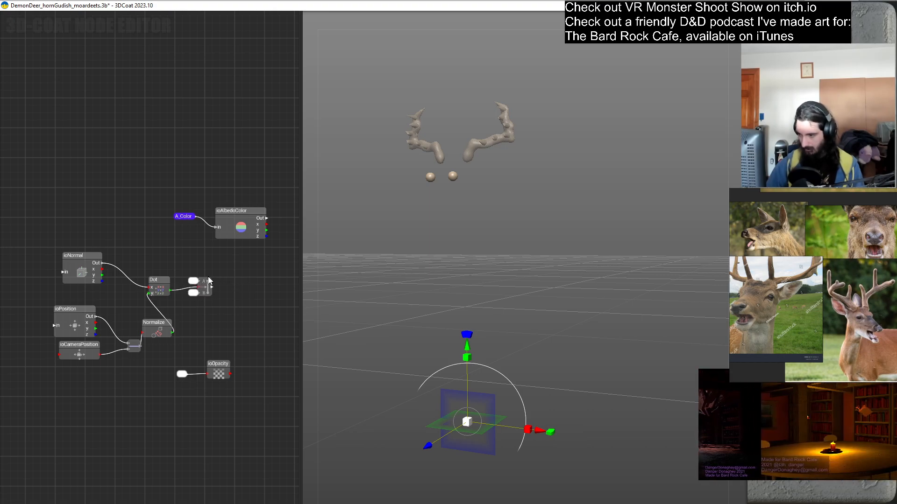
Set the color blend node's first color, A, to a bright yellow-green.
{"action": "double_click", "coordinate": [193, 283]}
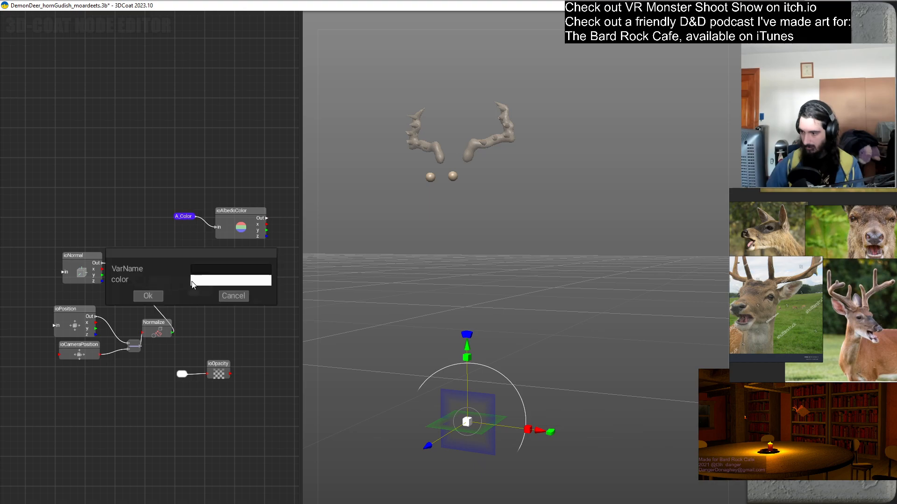
{"action": "left_click", "coordinate": [217, 280]}
{"action": "left_click", "coordinate": [291, 214]}
{"action": "mouse_move", "coordinate": [292, 217]}
{"action": "left_mouse_down"}
{"action": "mouse_move", "coordinate": [293, 192]}
{"action": "mouse_move", "coordinate": [144, 184]}
{"action": "mouse_move", "coordinate": [161, 182]}
{"action": "left_mouse_up"}
{"action": "left_click", "coordinate": [159, 411]}
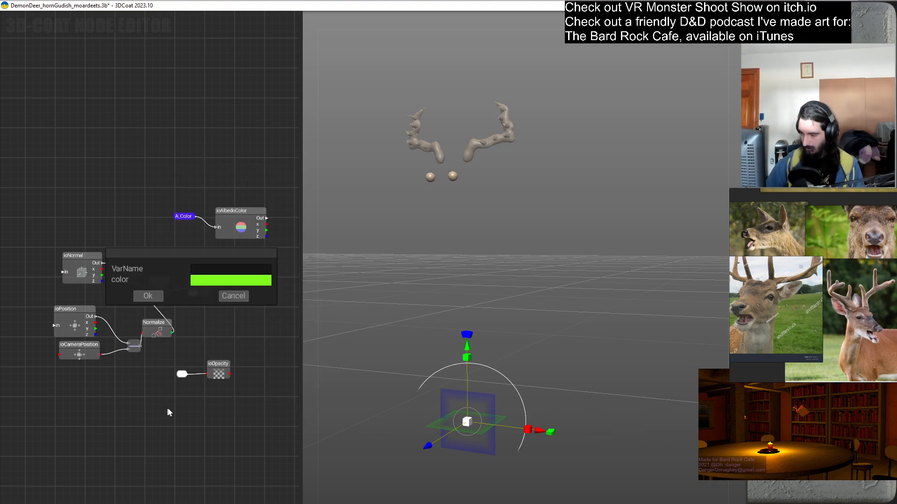
{"action": "left_click", "coordinate": [148, 295]}
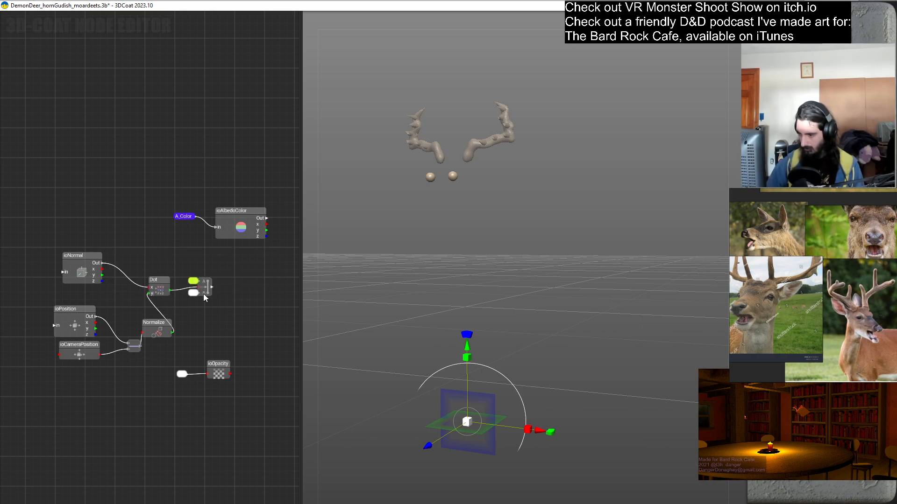
Set the color blend node's second color, B, to the purple #D139FF, with hue 286, saturation 77% and lightness 100%.
{"action": "left_click", "coordinate": [193, 293]}
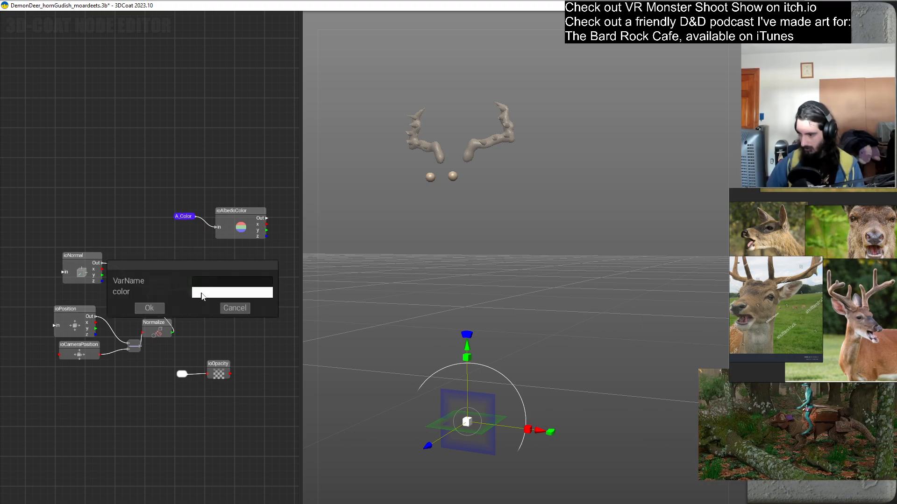
{"action": "left_click", "coordinate": [202, 297]}
{"action": "left_click", "coordinate": [264, 211]}
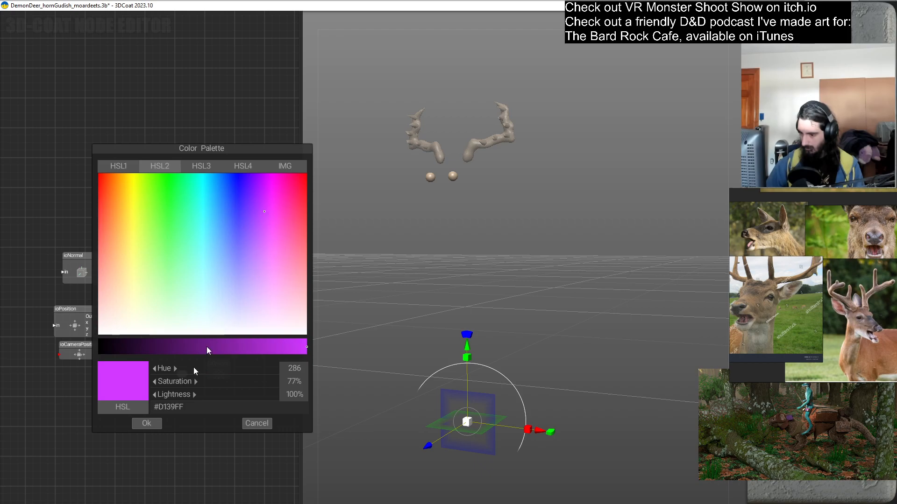
{"action": "left_click", "coordinate": [146, 423]}
{"action": "key", "text": "Return"}
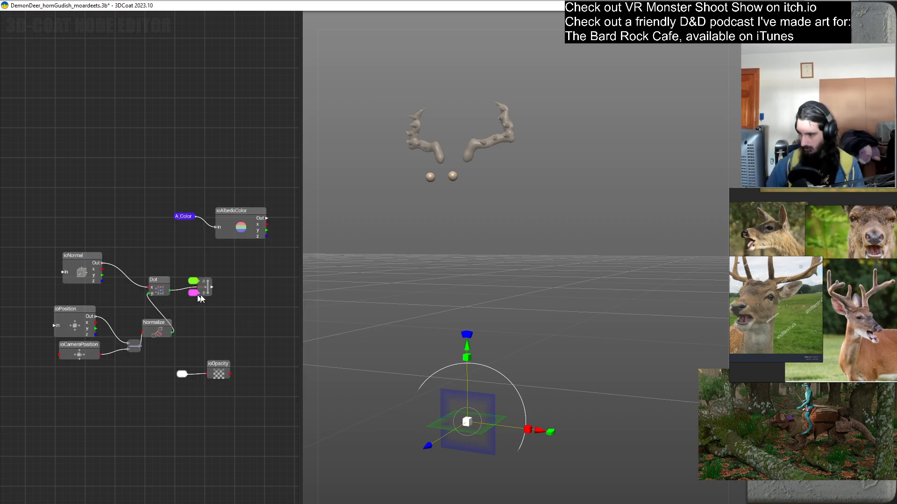
Connect the color blend's output to ioAlbedoColor's in port in place of A_Color.
{"action": "left_click_drag", "start_coordinate": [213, 287], "coordinate": [248, 253]}
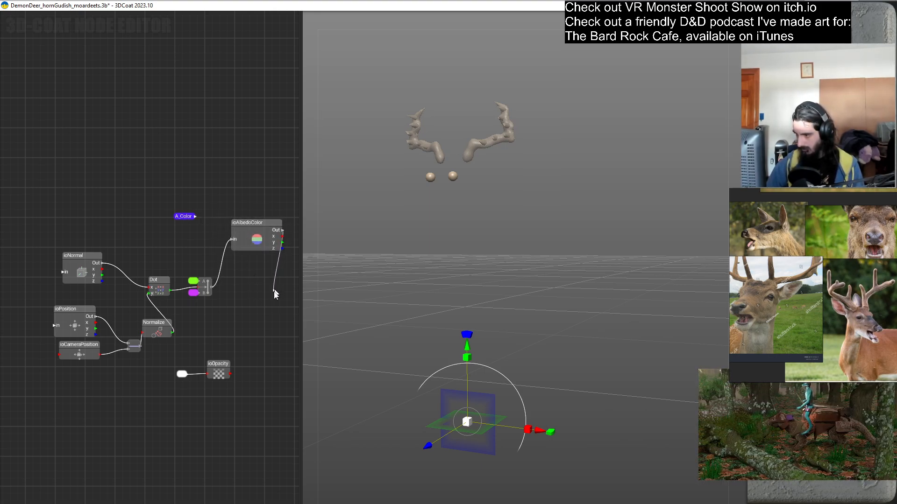
{"action": "right_click", "coordinate": [261, 315]}
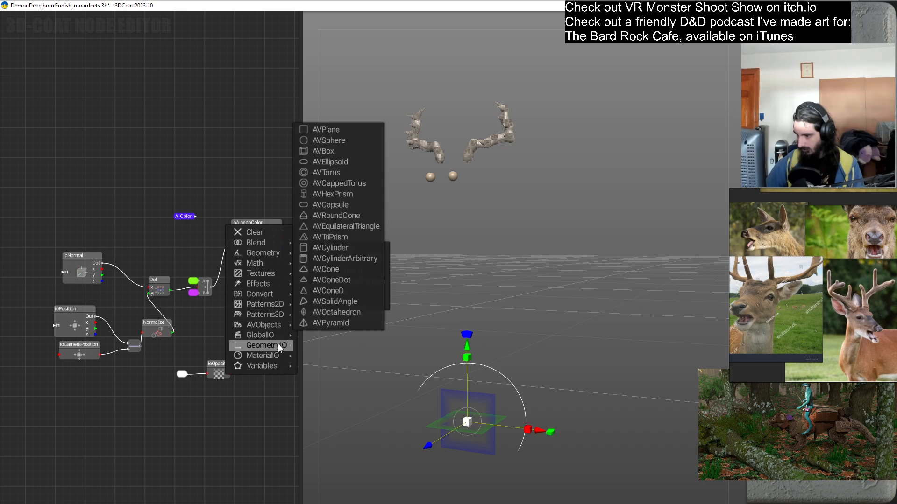
{"action": "mouse_move", "coordinate": [275, 366]}
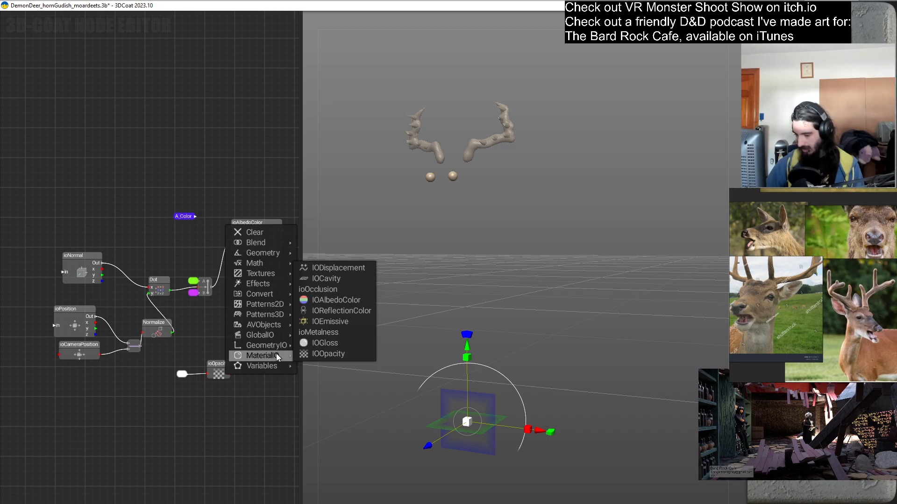
{"action": "left_click", "coordinate": [137, 467]}
Save the node graph as failedNodeMaterialSetup in the 3dCoat_Stuff folder.
{"action": "key", "text": "ctrl+s"}
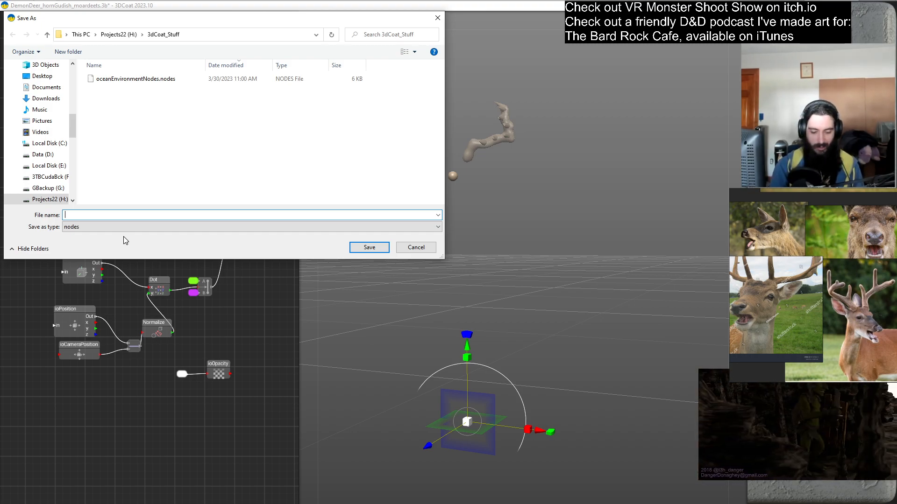
{"action": "type", "text": "failedNodeMaterial"}
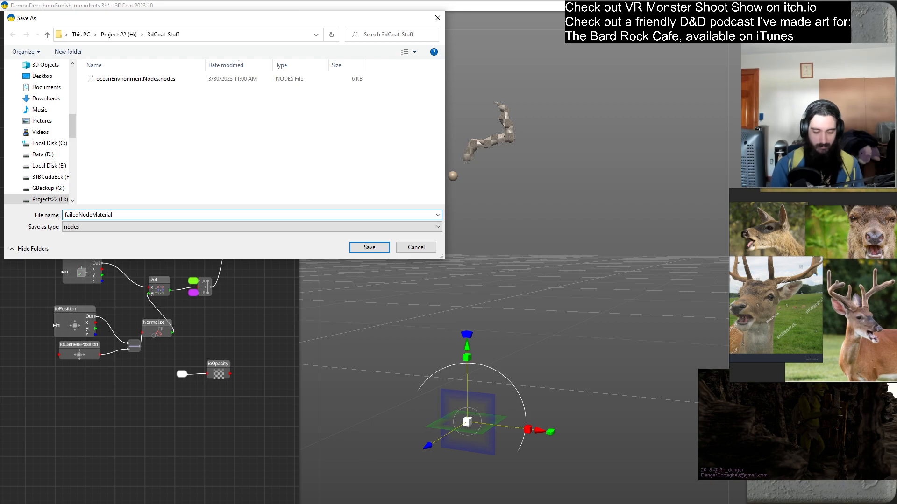
{"action": "type", "text": "Setup"}
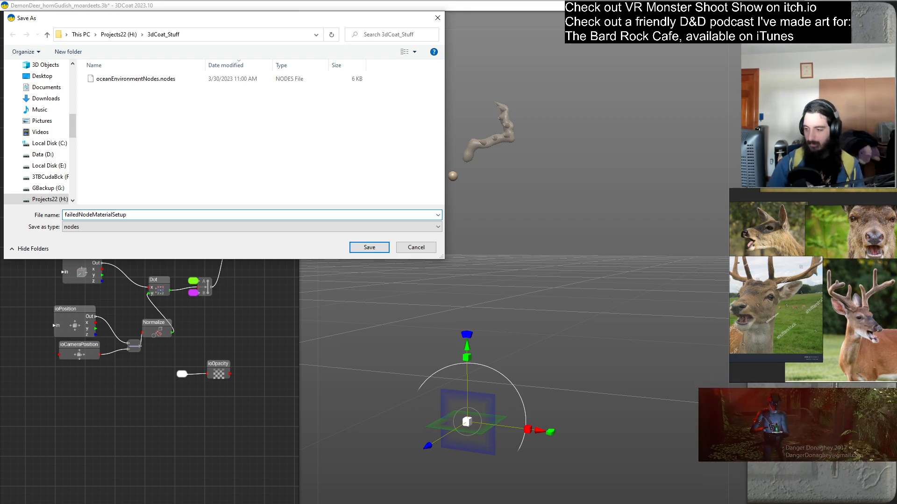
{"action": "left_click", "coordinate": [365, 248]}
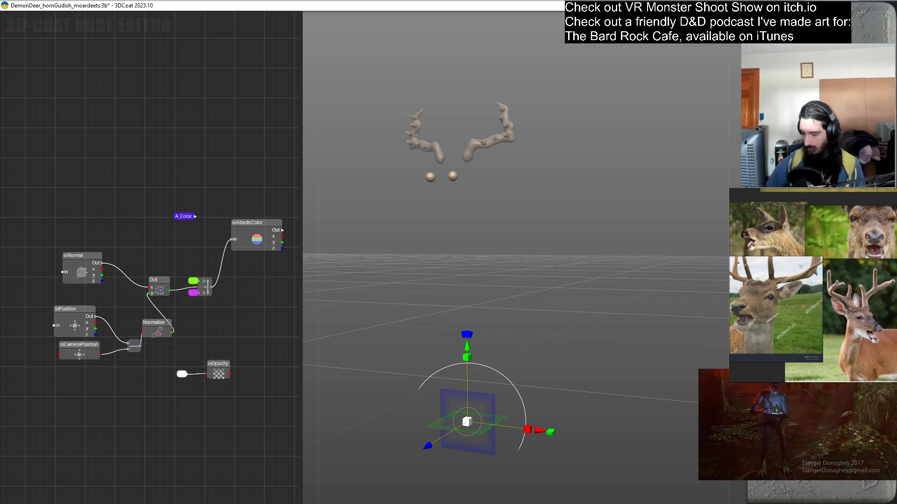
Leave the node editor and accept the shader settings.
{"action": "key", "text": "Escape"}
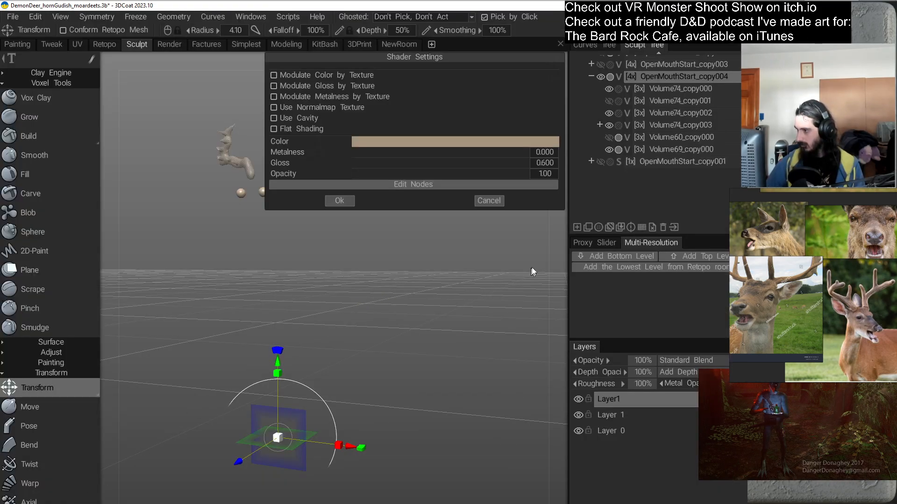
{"action": "left_click", "coordinate": [340, 206]}
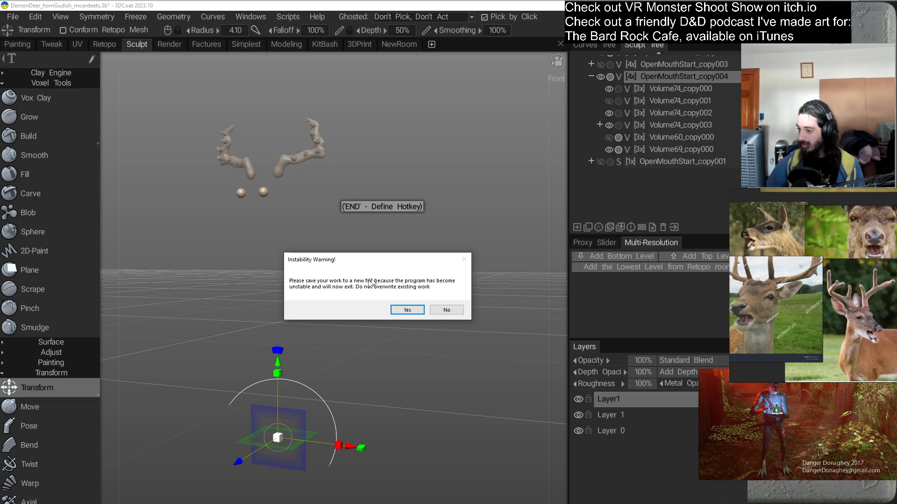
Save the scene to a new 3b file named deernodeCrash in the 3dCoat_Stuff folder.
{"action": "left_click", "coordinate": [407, 310]}
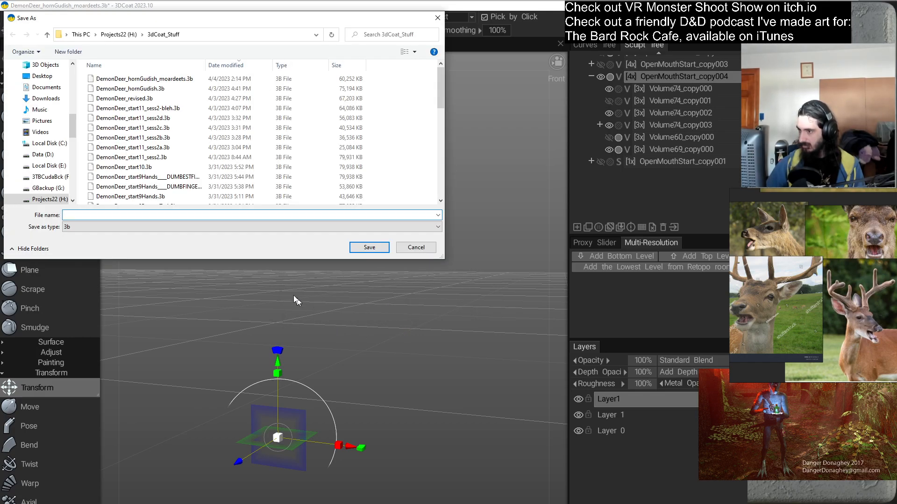
{"action": "type", "text": "deernodeCrash"}
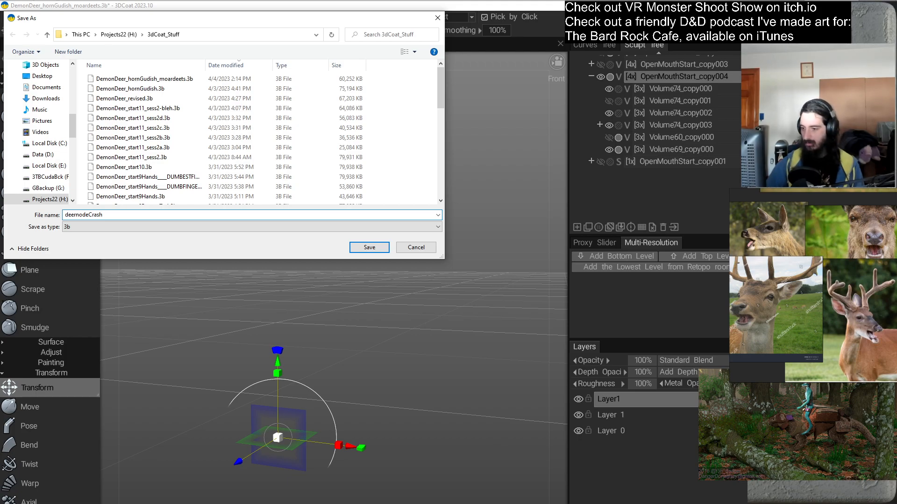
{"action": "left_click", "coordinate": [369, 247]}
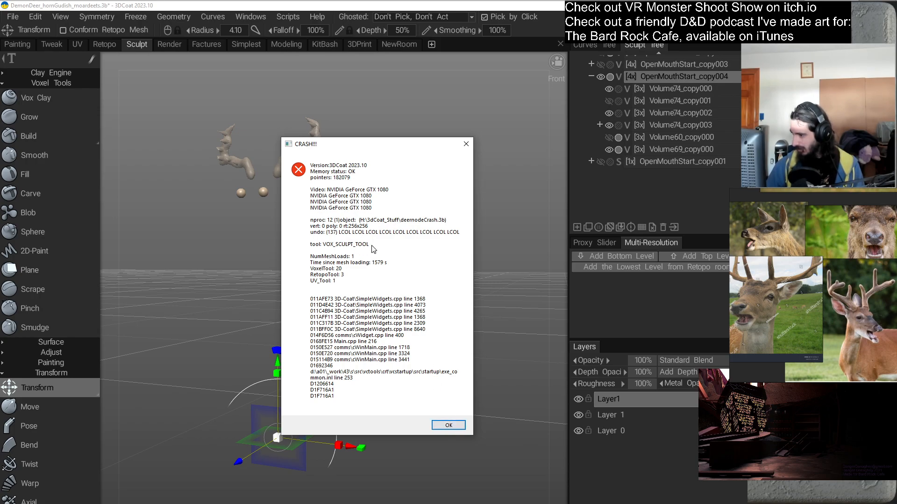
Dismiss the crash report and, in the restarted program, close the welcome window and reopen the DemonDeer_hornGudish_moardeets scene.
{"action": "left_click", "coordinate": [453, 427]}
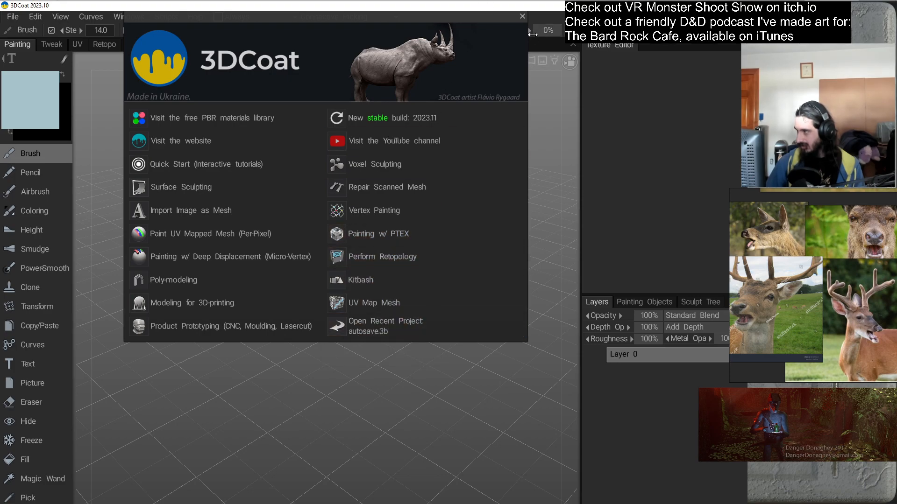
{"action": "left_click", "coordinate": [522, 19]}
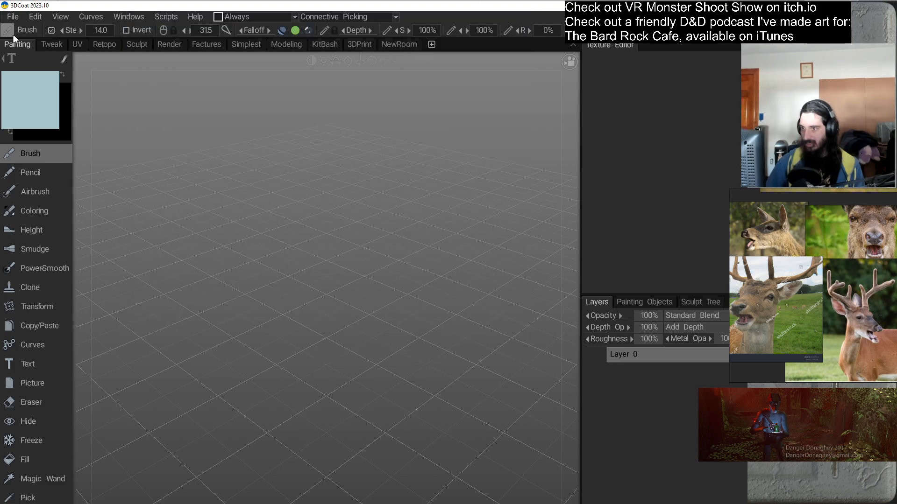
{"action": "left_click", "coordinate": [12, 18]}
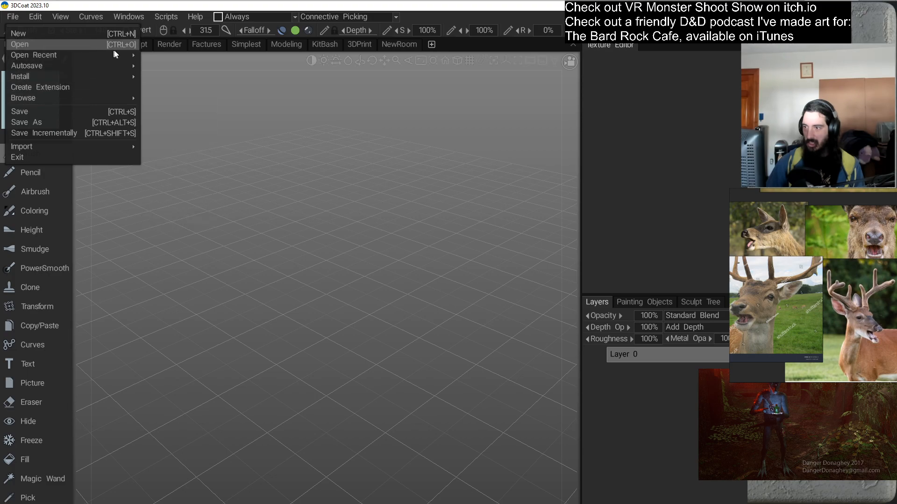
{"action": "mouse_move", "coordinate": [123, 55]}
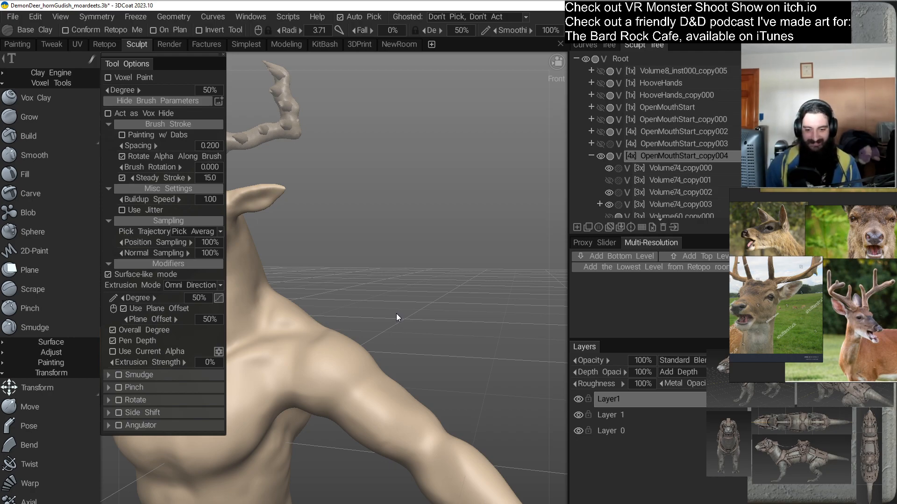
Ghost Volume60_copy000 and Volume69_copy000 under OpenMouthStart_copy004, and toggle Volume69_copy000's visibility off and back on.
{"action": "middle_click_drag", "start_coordinate": [444, 250], "coordinate": [481, 222]}
{"action": "scroll", "coordinate": [467, 225], "scroll_direction": "down", "scroll_amount": 5}
{"action": "left_click_drag", "start_coordinate": [482, 278], "coordinate": [465, 294]}
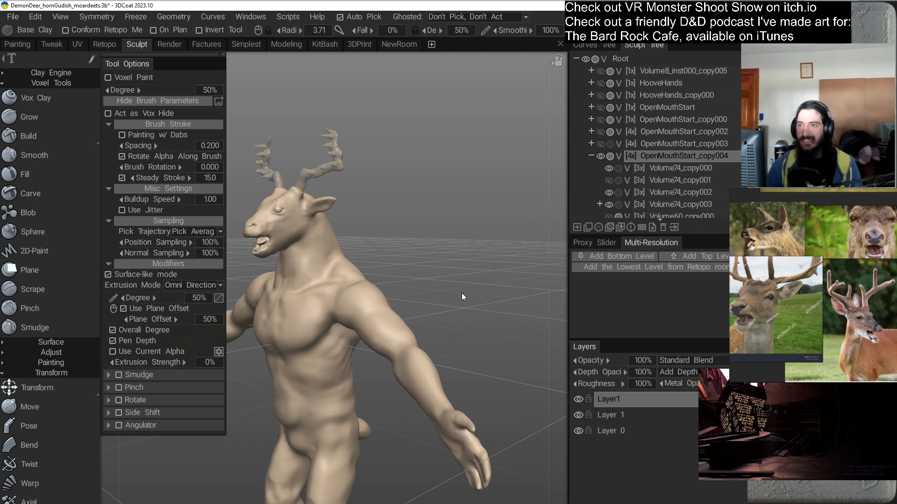
{"action": "left_click_drag", "start_coordinate": [424, 258], "coordinate": [454, 262]}
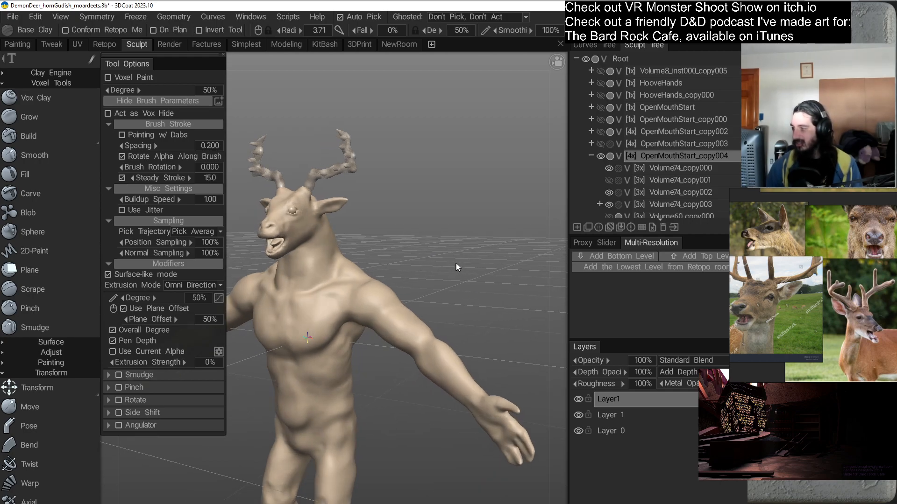
{"action": "scroll", "coordinate": [583, 179], "scroll_direction": "down", "scroll_amount": 1}
{"action": "scroll", "coordinate": [582, 179], "scroll_direction": "down", "scroll_amount": 1}
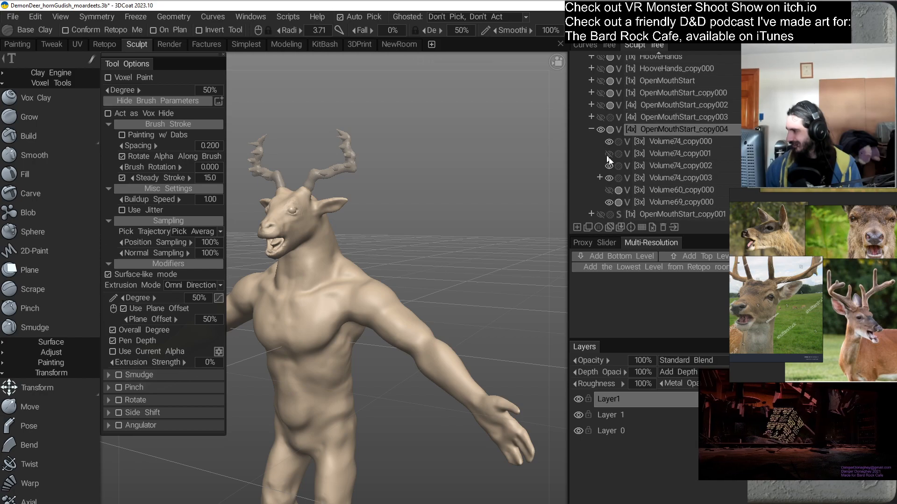
{"action": "left_click", "coordinate": [618, 212]}
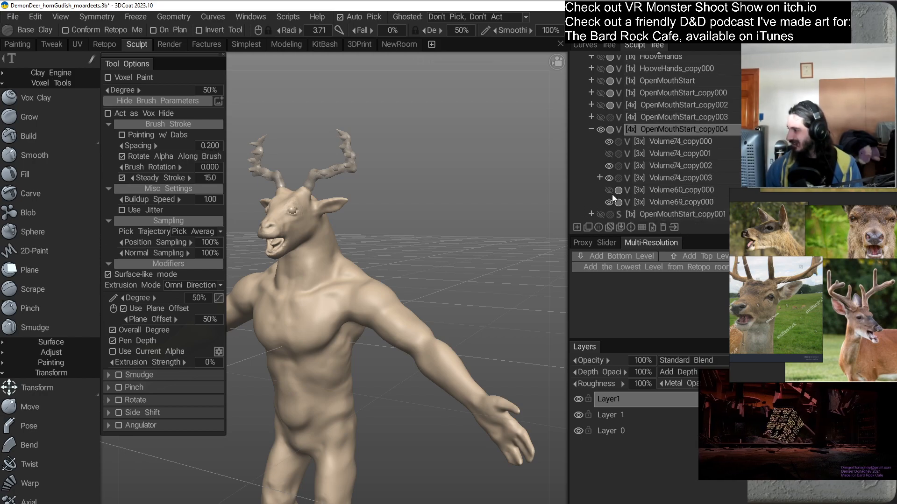
{"action": "left_click", "coordinate": [618, 202]}
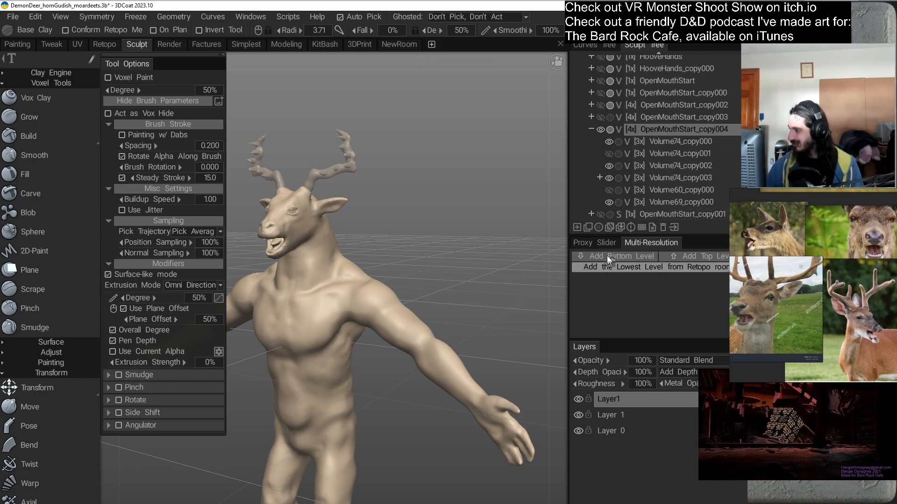
{"action": "left_click", "coordinate": [607, 202]}
{"action": "left_click", "coordinate": [607, 202]}
Switch to the Move brush for the deer head, dismiss its voxelization notice and set the brush radius to 2.36.
{"action": "left_click_drag", "start_coordinate": [407, 233], "coordinate": [506, 270]}
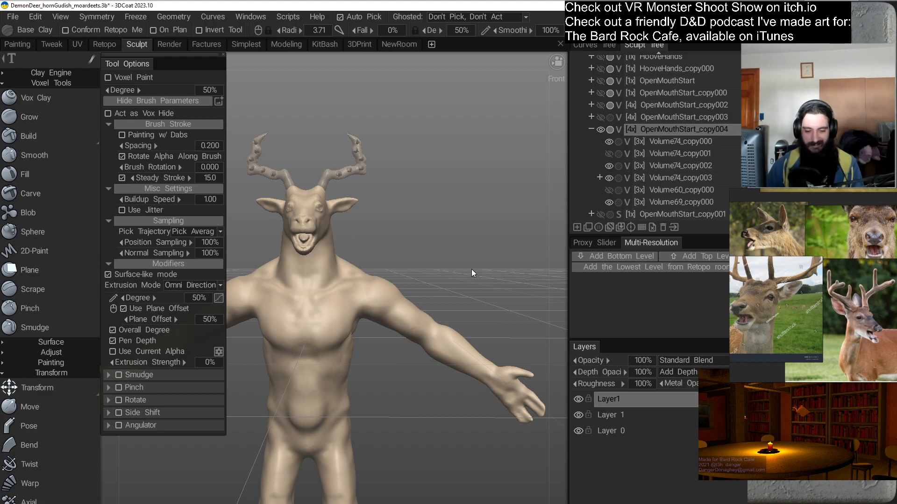
{"action": "left_click_drag", "start_coordinate": [472, 271], "coordinate": [440, 233]}
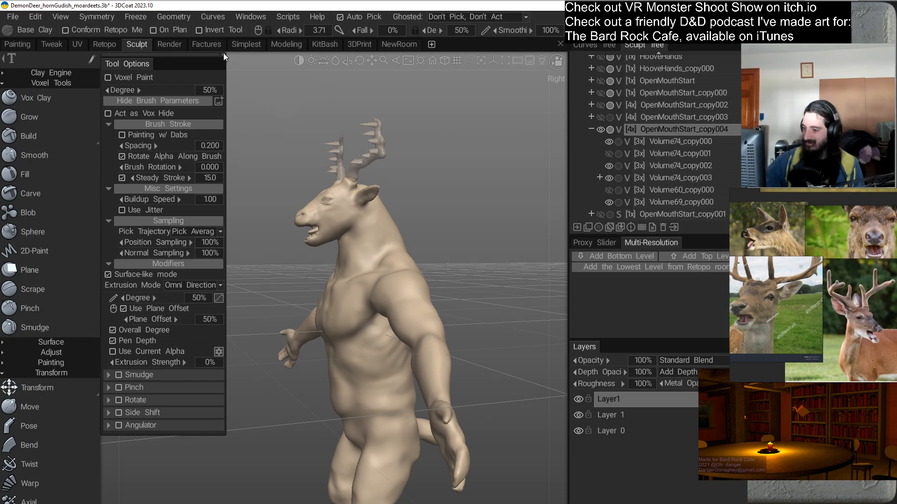
{"action": "left_click_drag", "start_coordinate": [422, 279], "coordinate": [380, 298]}
{"action": "right_click_drag", "start_coordinate": [380, 298], "coordinate": [386, 298], "text": "alt"}
{"action": "left_click_drag", "start_coordinate": [387, 298], "coordinate": [366, 315], "text": "alt"}
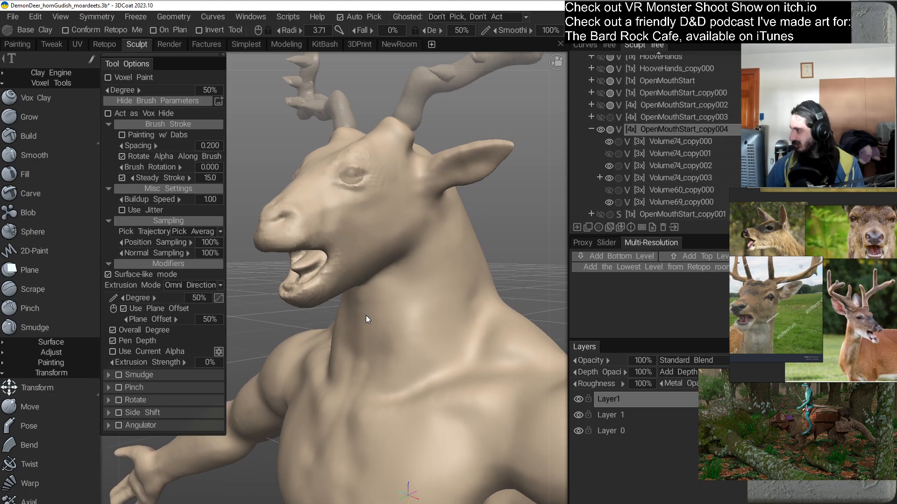
{"action": "left_click", "coordinate": [47, 408]}
{"action": "left_click_drag", "start_coordinate": [240, 304], "coordinate": [195, 293], "text": "alt"}
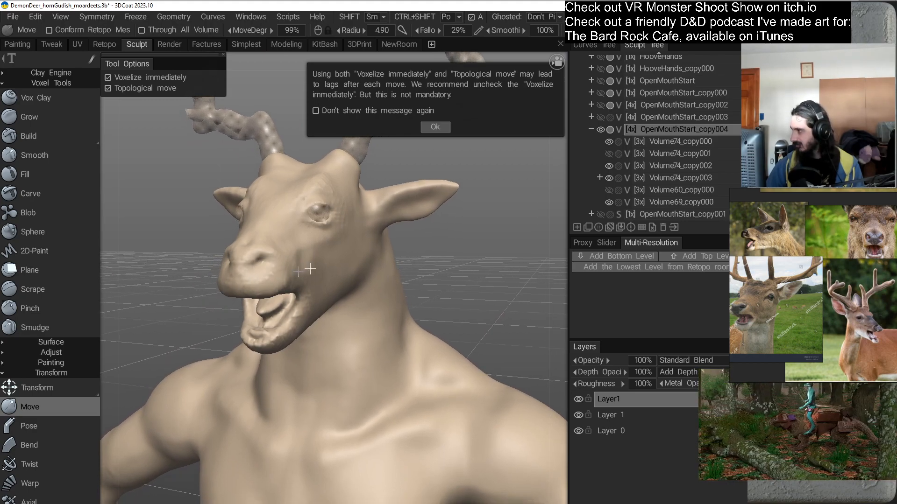
{"action": "mouse_move", "coordinate": [451, 275]}
{"action": "left_mouse_down", "text": "alt"}
{"action": "mouse_move", "coordinate": [467, 272]}
{"action": "mouse_move", "coordinate": [423, 220]}
{"action": "left_mouse_up", "text": "alt"}
{"action": "left_click", "coordinate": [435, 127]}
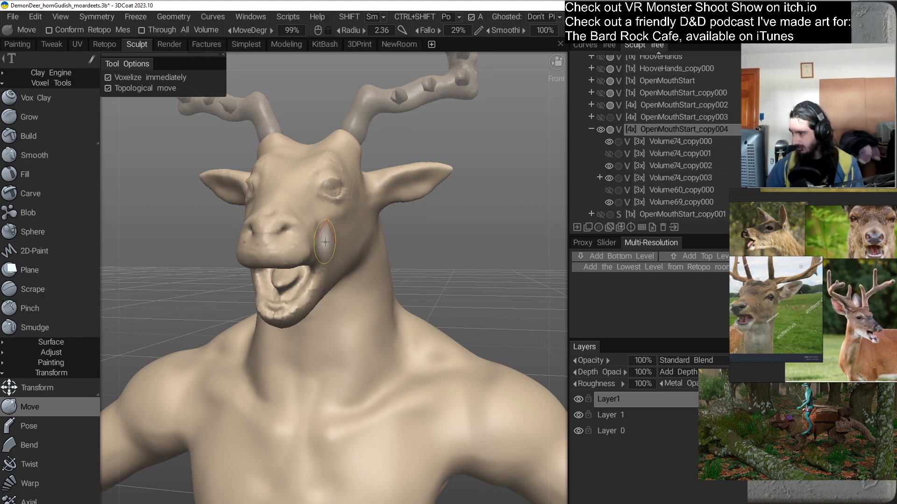
Examine the deer head's cheek, mouth and jaw line from the front, side and three-quarter views.
{"action": "left_click_drag", "start_coordinate": [324, 242], "coordinate": [469, 212], "text": "alt"}
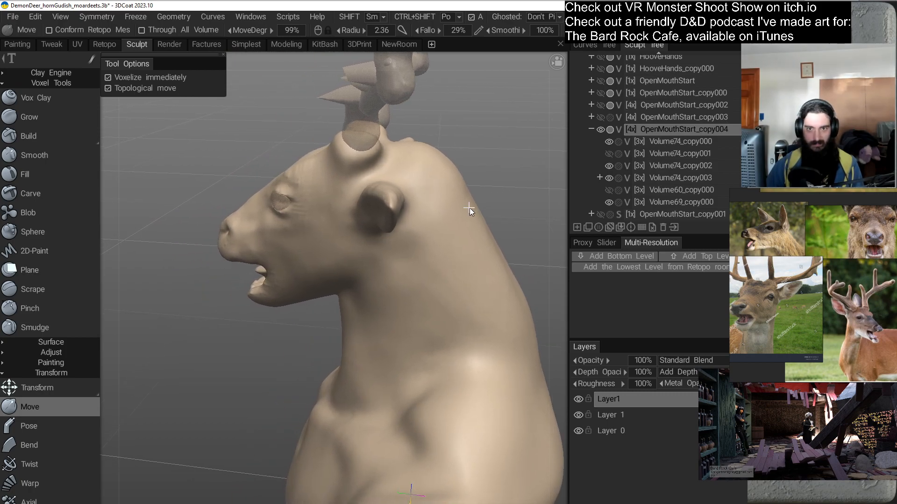
{"action": "left_click_drag", "start_coordinate": [245, 324], "coordinate": [376, 304], "text": "alt"}
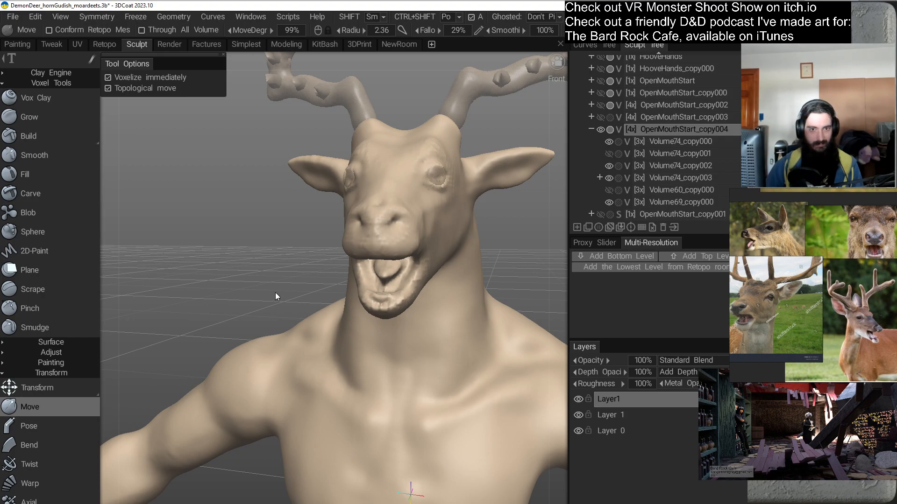
{"action": "left_click_drag", "start_coordinate": [276, 282], "coordinate": [187, 320], "text": "alt"}
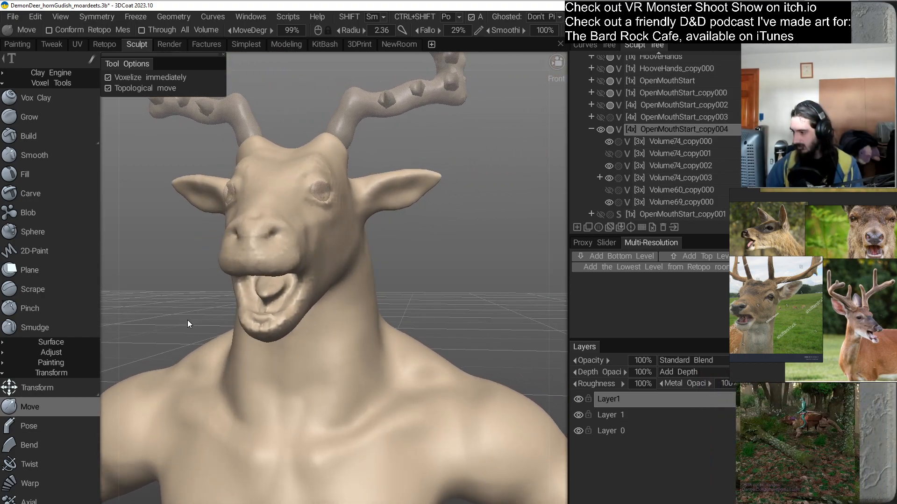
{"action": "middle_click_drag", "start_coordinate": [187, 320], "coordinate": [178, 315], "text": "alt"}
{"action": "right_click_drag", "start_coordinate": [177, 316], "coordinate": [198, 310], "text": "alt"}
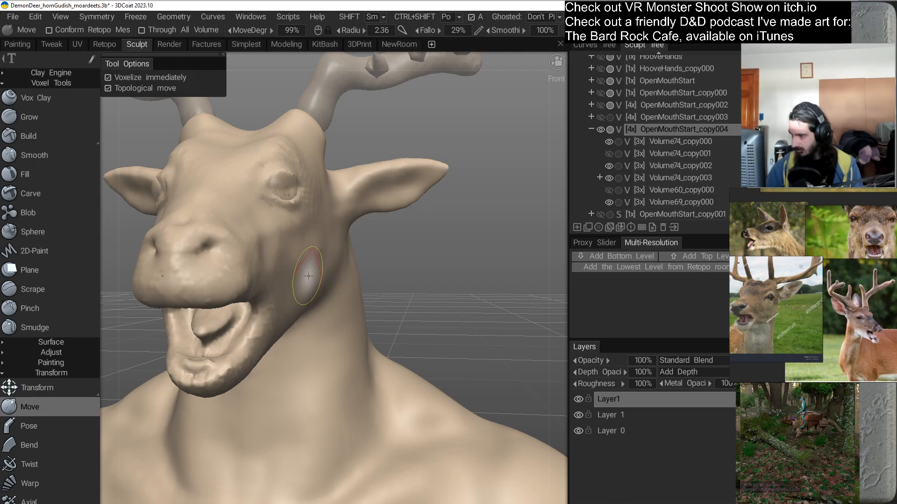
{"action": "left_click_drag", "start_coordinate": [412, 267], "coordinate": [352, 266], "text": "alt"}
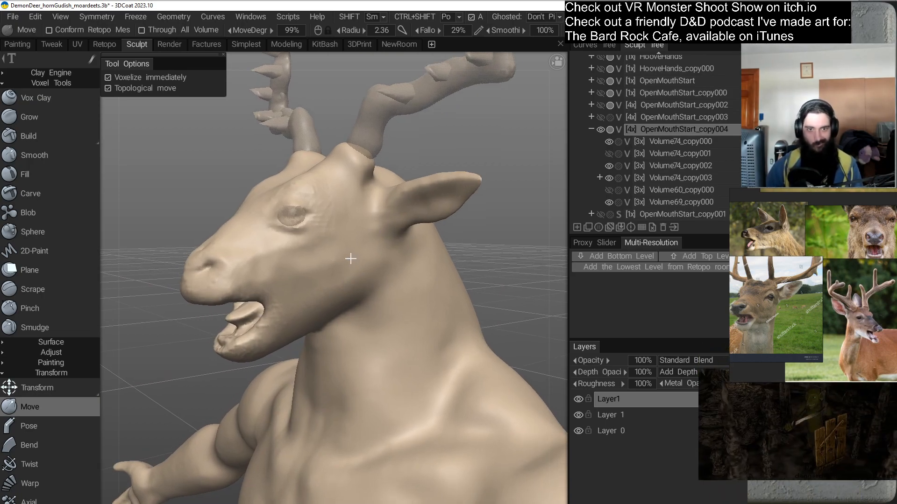
{"action": "left_click_drag", "start_coordinate": [348, 290], "coordinate": [360, 306], "text": "alt"}
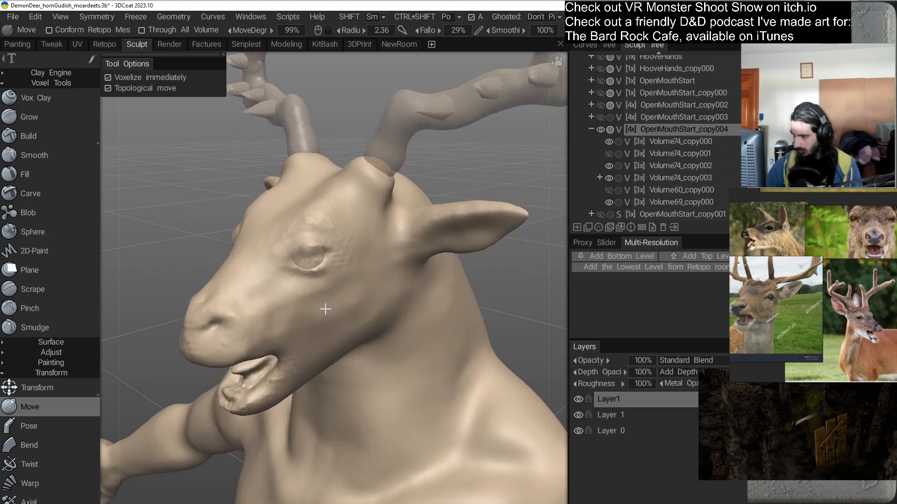
Reshape the cheek and the underside of the lower jaw with the Move brush at radius 2.36.
{"action": "mouse_move", "coordinate": [306, 307]}
{"action": "left_mouse_down"}
{"action": "mouse_move", "coordinate": [274, 321]}
{"action": "mouse_move", "coordinate": [368, 316]}
{"action": "mouse_move", "coordinate": [406, 302]}
{"action": "mouse_move", "coordinate": [279, 305]}
{"action": "mouse_move", "coordinate": [280, 262]}
{"action": "left_mouse_up"}
{"action": "right_click_drag", "start_coordinate": [281, 262], "coordinate": [308, 308], "text": "alt"}
{"action": "mouse_move", "coordinate": [308, 308]}
{"action": "left_mouse_down", "text": "alt"}
{"action": "mouse_move", "coordinate": [379, 299]}
{"action": "mouse_move", "coordinate": [331, 208]}
{"action": "mouse_move", "coordinate": [308, 304]}
{"action": "left_mouse_up", "text": "alt"}
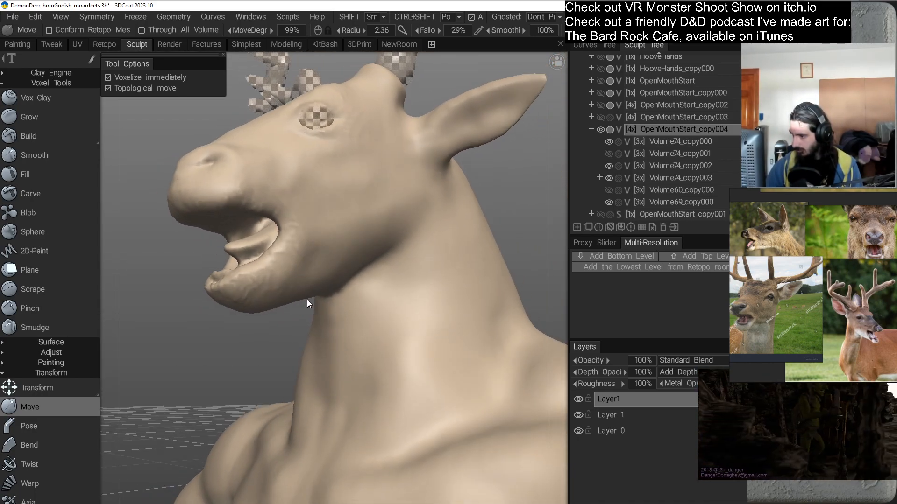
{"action": "right_click_drag", "start_coordinate": [308, 304], "coordinate": [306, 280], "text": "alt"}
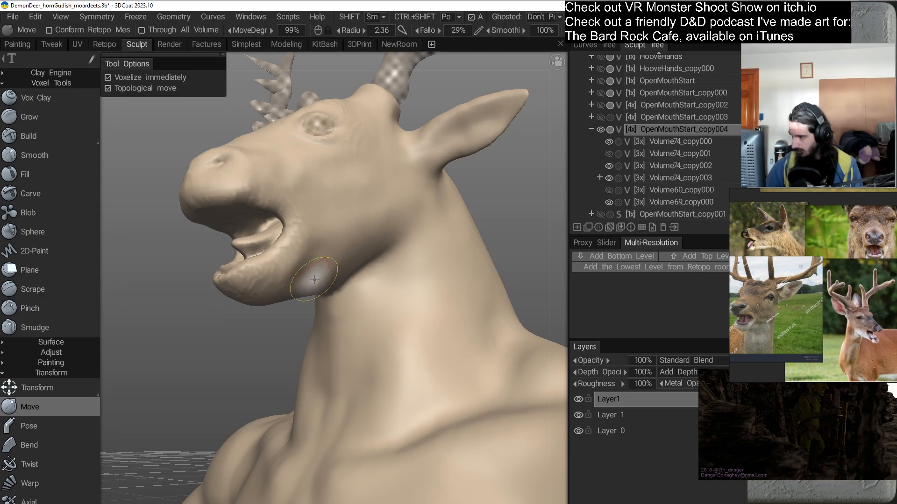
{"action": "left_click_drag", "start_coordinate": [302, 280], "coordinate": [294, 322], "text": "alt"}
{"action": "right_click_drag", "start_coordinate": [294, 321], "coordinate": [286, 329], "text": "alt"}
{"action": "left_click_drag", "start_coordinate": [284, 310], "coordinate": [281, 278], "text": "alt"}
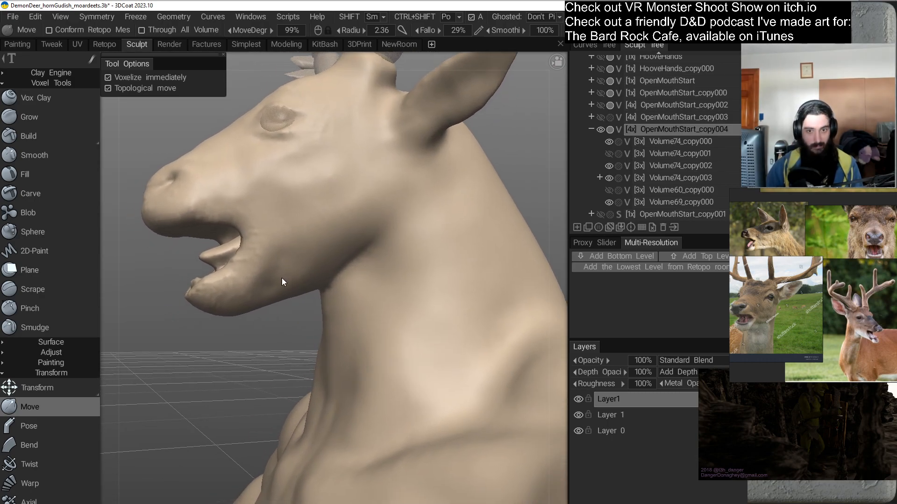
{"action": "left_click_drag", "start_coordinate": [302, 309], "coordinate": [336, 311], "text": "alt"}
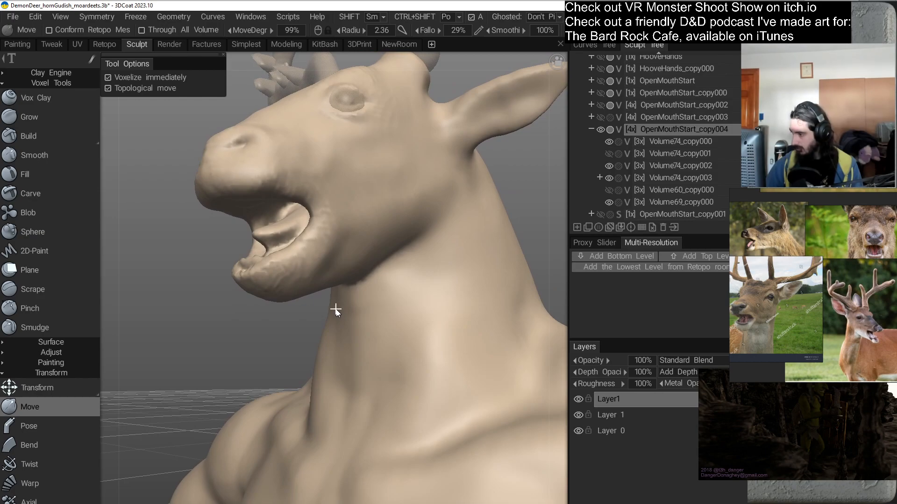
{"action": "mouse_move", "coordinate": [371, 250]}
{"action": "left_mouse_down", "text": "alt"}
{"action": "mouse_move", "coordinate": [410, 247]}
{"action": "mouse_move", "coordinate": [390, 267]}
{"action": "mouse_move", "coordinate": [346, 259]}
{"action": "left_mouse_up", "text": "alt"}
Adjust the rear of the jaw where it meets the throat with the Move brush at radius 2.95.
{"action": "scroll", "coordinate": [436, 262], "scroll_direction": "down", "scroll_amount": 8}
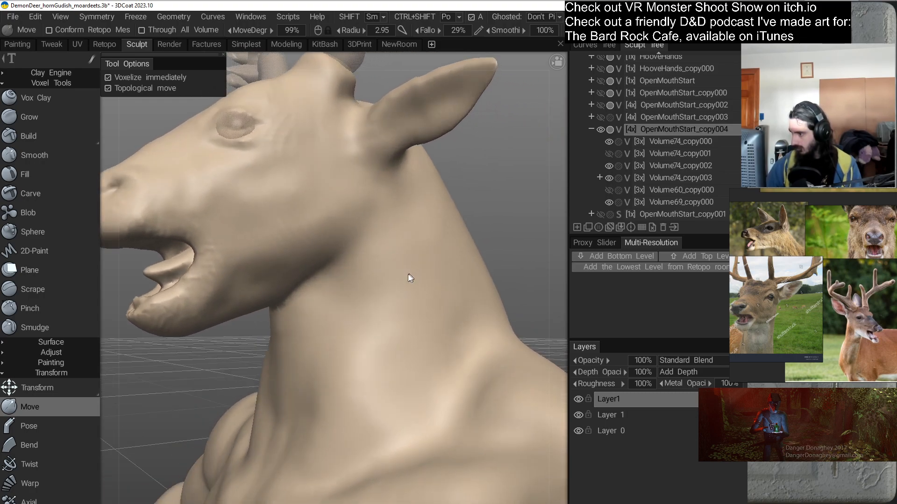
{"action": "left_click_drag", "start_coordinate": [392, 221], "coordinate": [394, 281], "text": "alt"}
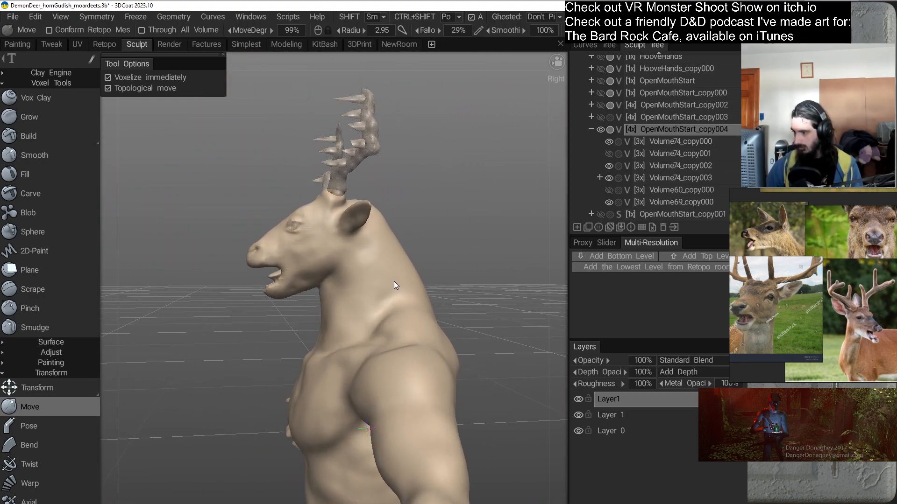
{"action": "scroll", "coordinate": [394, 240], "scroll_direction": "up", "scroll_amount": 2}
{"action": "left_click_drag", "start_coordinate": [391, 231], "coordinate": [395, 236], "text": "alt"}
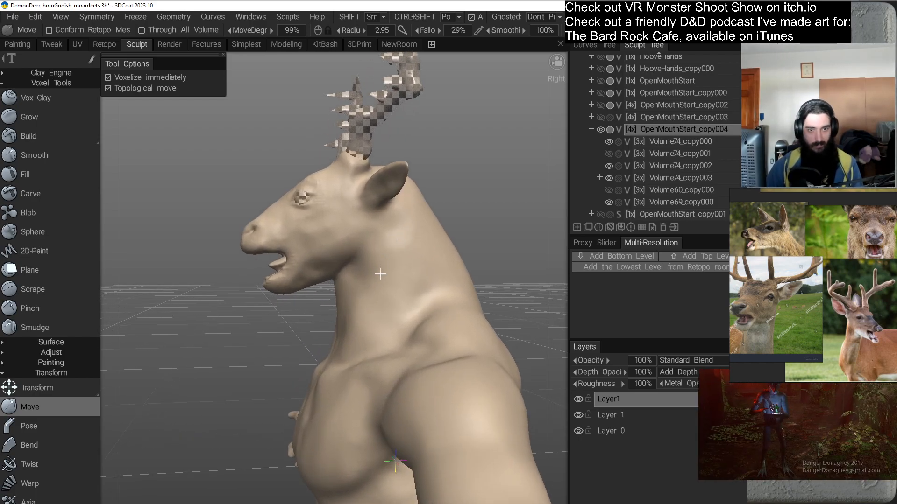
{"action": "left_click_drag", "start_coordinate": [376, 290], "coordinate": [376, 221], "text": "alt"}
{"action": "scroll", "coordinate": [376, 221], "scroll_direction": "up", "scroll_amount": 2}
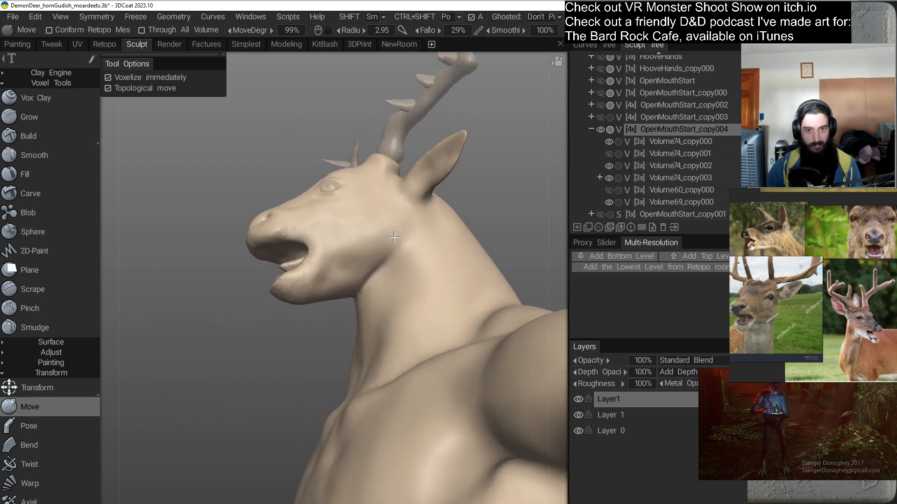
{"action": "mouse_move", "coordinate": [394, 261]}
{"action": "left_mouse_down", "text": "alt"}
{"action": "mouse_move", "coordinate": [400, 290]}
{"action": "mouse_move", "coordinate": [429, 293]}
{"action": "mouse_move", "coordinate": [430, 312]}
{"action": "mouse_move", "coordinate": [380, 242]}
{"action": "mouse_move", "coordinate": [378, 265]}
{"action": "mouse_move", "coordinate": [394, 246]}
{"action": "mouse_move", "coordinate": [374, 260]}
{"action": "left_mouse_up", "text": "alt"}
Refine the underside of the chin and lower jaw with the Move brush at radius 1.97.
{"action": "right_click_drag", "start_coordinate": [341, 262], "coordinate": [323, 268]}
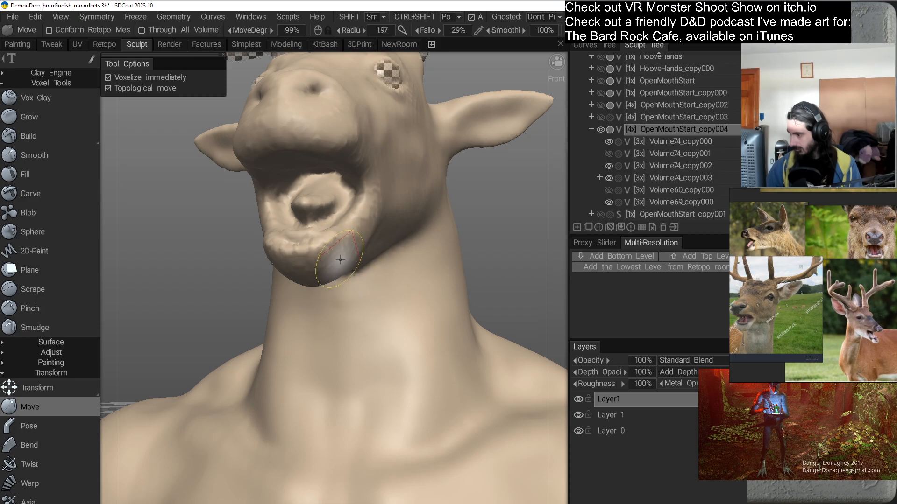
{"action": "left_click_drag", "start_coordinate": [347, 263], "coordinate": [260, 311], "text": "alt"}
{"action": "middle_click_drag", "start_coordinate": [244, 281], "coordinate": [308, 268], "text": "alt"}
{"action": "mouse_move", "coordinate": [308, 268]}
{"action": "left_mouse_down", "text": "alt"}
{"action": "mouse_move", "coordinate": [306, 290]}
{"action": "mouse_move", "coordinate": [306, 259]}
{"action": "mouse_move", "coordinate": [321, 258]}
{"action": "left_mouse_up", "text": "alt"}
{"action": "scroll", "coordinate": [320, 258], "scroll_direction": "down", "scroll_amount": 5}
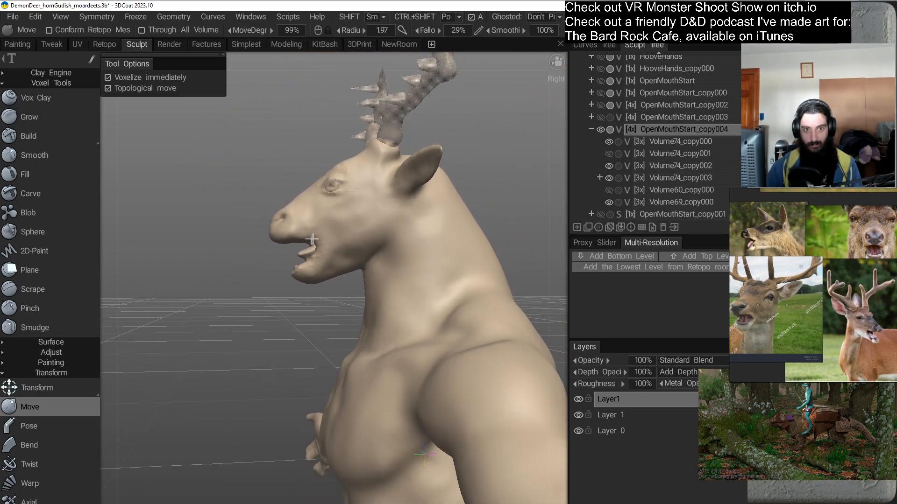
{"action": "scroll", "coordinate": [312, 274], "scroll_direction": "up", "scroll_amount": 5}
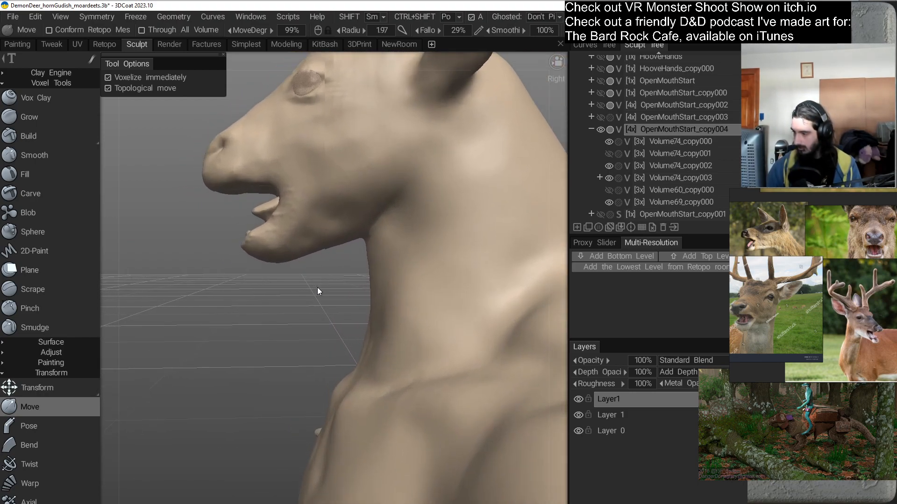
{"action": "left_click_drag", "start_coordinate": [292, 239], "coordinate": [295, 245]}
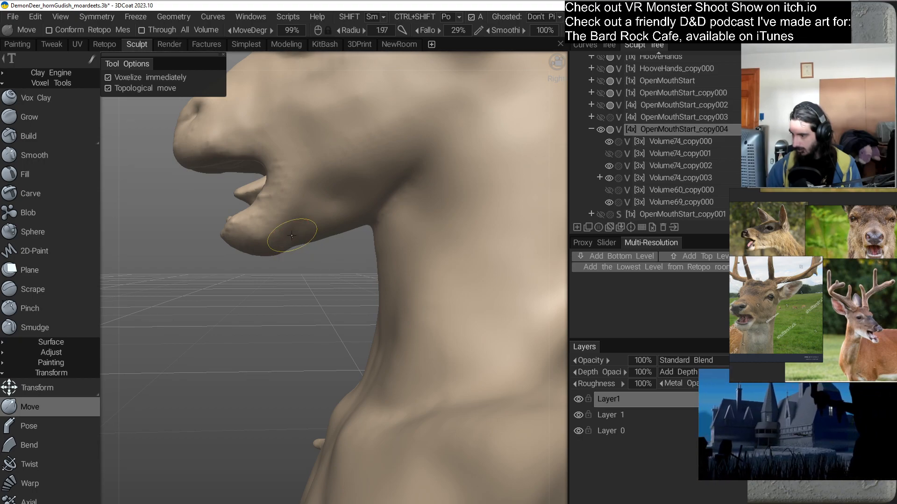
Examine the full demon deer figure's silhouette from three-quarter and side views.
{"action": "left_click_drag", "start_coordinate": [310, 280], "coordinate": [444, 259]}
{"action": "scroll", "coordinate": [369, 251], "scroll_direction": "down", "scroll_amount": 6}
{"action": "scroll", "coordinate": [445, 259], "scroll_direction": "down", "scroll_amount": 6}
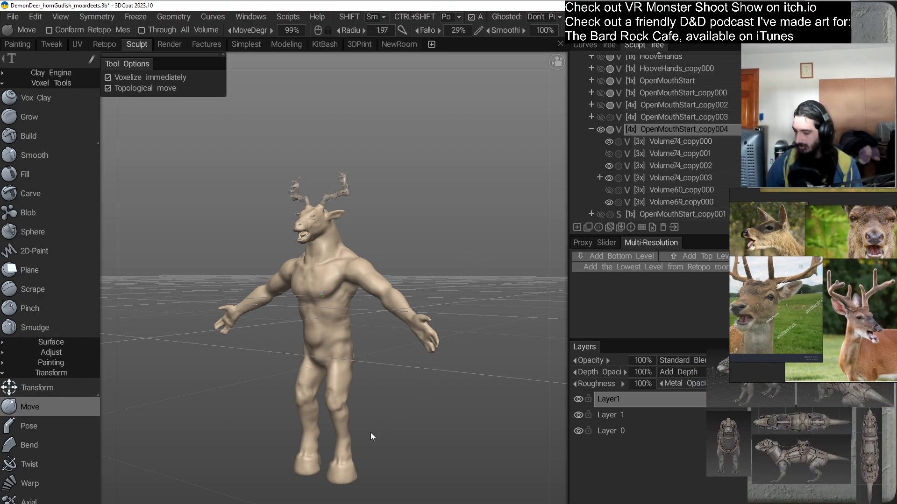
{"action": "left_click_drag", "start_coordinate": [457, 259], "coordinate": [439, 300]}
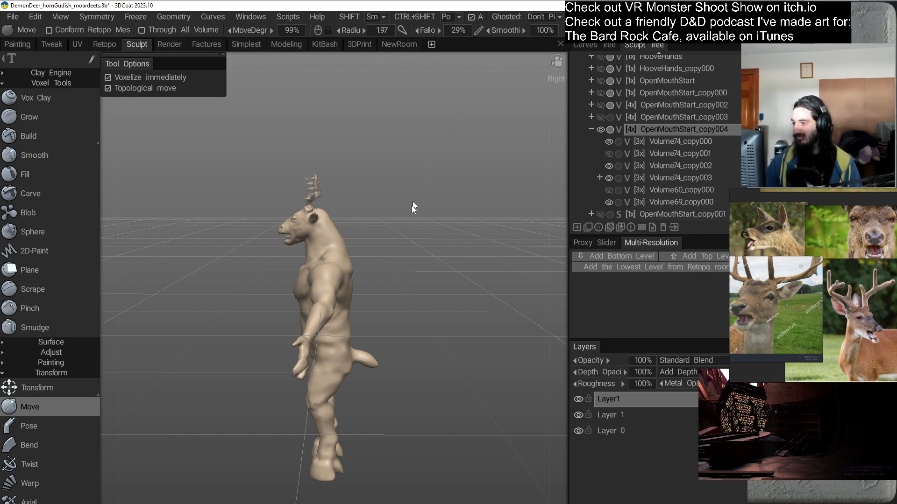
{"action": "left_click_drag", "start_coordinate": [402, 299], "coordinate": [422, 224]}
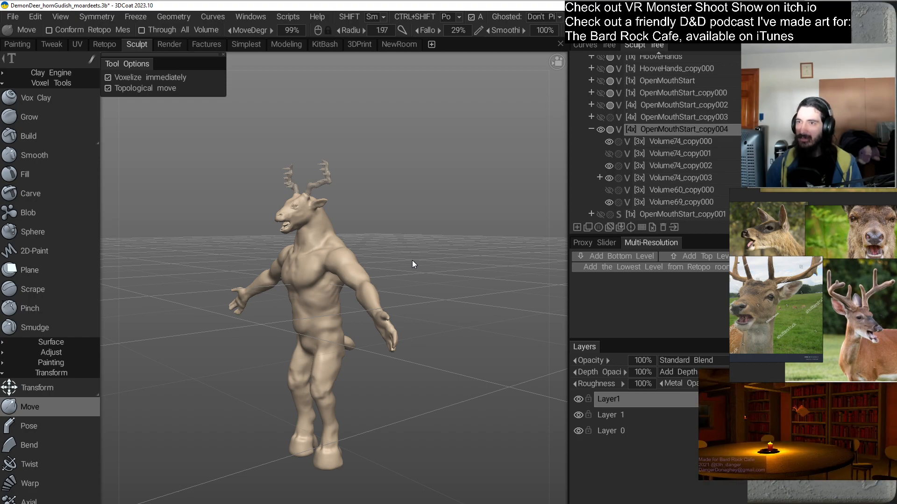
Examine the figure's head, neck, chest and shoulder proportions from the front and side.
{"action": "middle_click_drag", "start_coordinate": [407, 245], "coordinate": [408, 226]}
{"action": "right_click_drag", "start_coordinate": [408, 226], "coordinate": [449, 250]}
{"action": "mouse_move", "coordinate": [449, 252]}
{"action": "left_mouse_down"}
{"action": "mouse_move", "coordinate": [480, 306]}
{"action": "mouse_move", "coordinate": [488, 306]}
{"action": "mouse_move", "coordinate": [481, 307]}
{"action": "mouse_move", "coordinate": [486, 287]}
{"action": "mouse_move", "coordinate": [369, 307]}
{"action": "mouse_move", "coordinate": [403, 282]}
{"action": "mouse_move", "coordinate": [427, 290]}
{"action": "mouse_move", "coordinate": [412, 298]}
{"action": "mouse_move", "coordinate": [414, 257]}
{"action": "left_mouse_up"}
{"action": "middle_click_drag", "start_coordinate": [414, 256], "coordinate": [386, 276]}
{"action": "scroll", "coordinate": [382, 285], "scroll_direction": "up", "scroll_amount": 6}
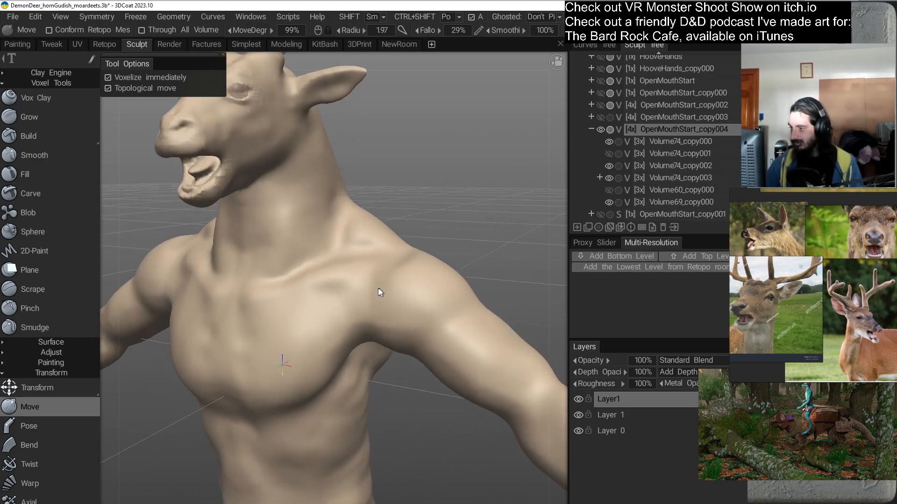
{"action": "left_click_drag", "start_coordinate": [380, 290], "coordinate": [323, 250], "text": "alt"}
{"action": "scroll", "coordinate": [323, 250], "scroll_direction": "down", "scroll_amount": 3}
{"action": "middle_click_drag", "start_coordinate": [323, 251], "coordinate": [376, 345]}
{"action": "mouse_move", "coordinate": [376, 344]}
{"action": "left_mouse_down", "text": "alt"}
{"action": "mouse_move", "coordinate": [342, 310]}
{"action": "mouse_move", "coordinate": [300, 303]}
{"action": "mouse_move", "coordinate": [340, 294]}
{"action": "mouse_move", "coordinate": [358, 326]}
{"action": "mouse_move", "coordinate": [382, 276]}
{"action": "mouse_move", "coordinate": [360, 287]}
{"action": "mouse_move", "coordinate": [380, 330]}
{"action": "left_mouse_up", "text": "alt"}
Build up the skull around the front of the antler bases with the Move brush at radius 0.930.
{"action": "scroll", "coordinate": [312, 304], "scroll_direction": "up", "scroll_amount": 2}
{"action": "scroll", "coordinate": [324, 300], "scroll_direction": "up", "scroll_amount": 3}
{"action": "right_click_drag", "start_coordinate": [346, 348], "coordinate": [333, 351]}
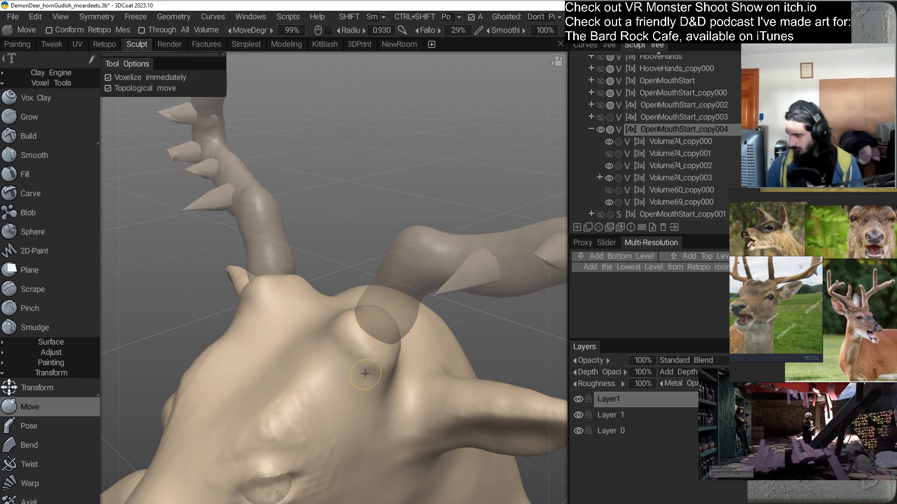
{"action": "left_click_drag", "start_coordinate": [396, 385], "coordinate": [354, 307], "text": "alt"}
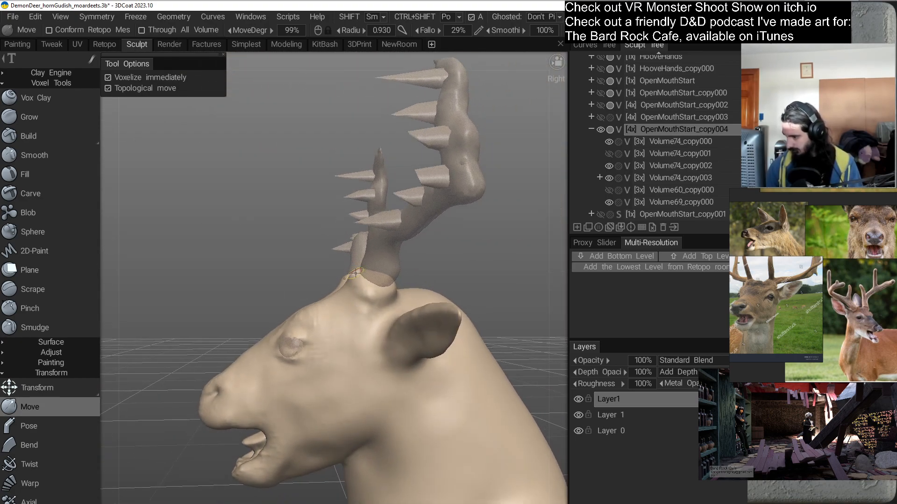
{"action": "left_click_drag", "start_coordinate": [364, 283], "coordinate": [329, 283], "text": "alt"}
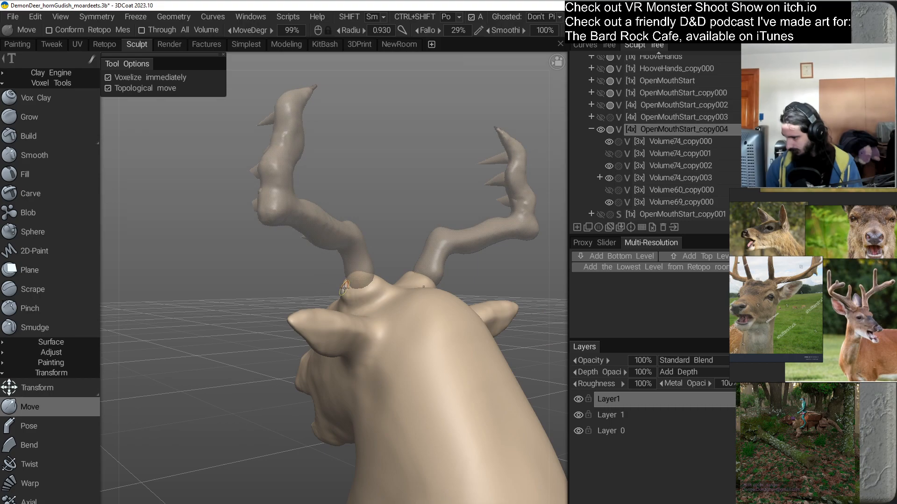
Shape the rear, outer and inner rims of the antler bases with the Move brush at radius 0.930.
{"action": "left_click_drag", "start_coordinate": [347, 291], "coordinate": [326, 307], "text": "alt"}
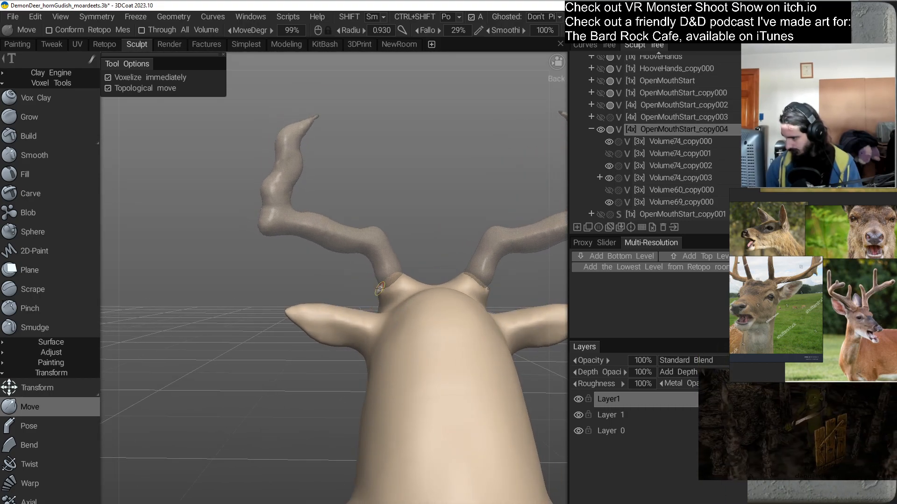
{"action": "left_click_drag", "start_coordinate": [381, 285], "coordinate": [350, 309], "text": "alt"}
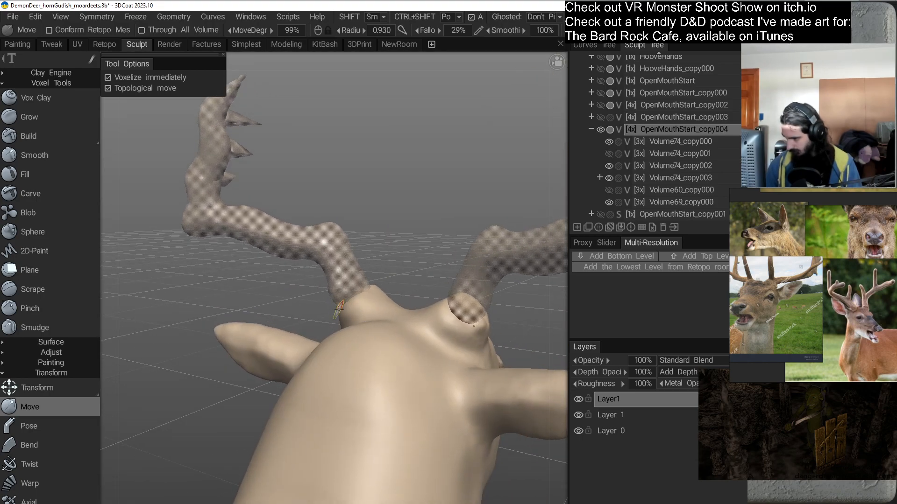
{"action": "left_click_drag", "start_coordinate": [340, 306], "coordinate": [299, 312], "text": "alt"}
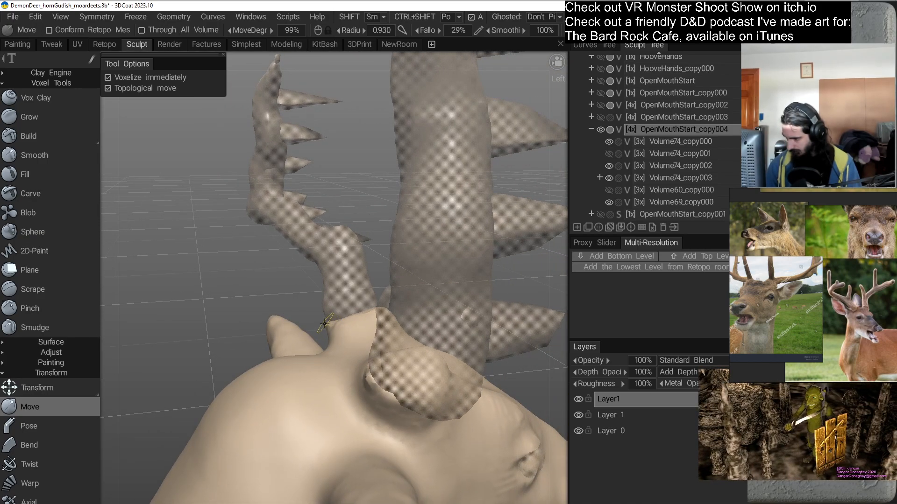
{"action": "mouse_move", "coordinate": [341, 318]}
{"action": "left_mouse_down", "text": "alt"}
{"action": "mouse_move", "coordinate": [352, 319]}
{"action": "mouse_move", "coordinate": [338, 299]}
{"action": "left_mouse_up", "text": "alt"}
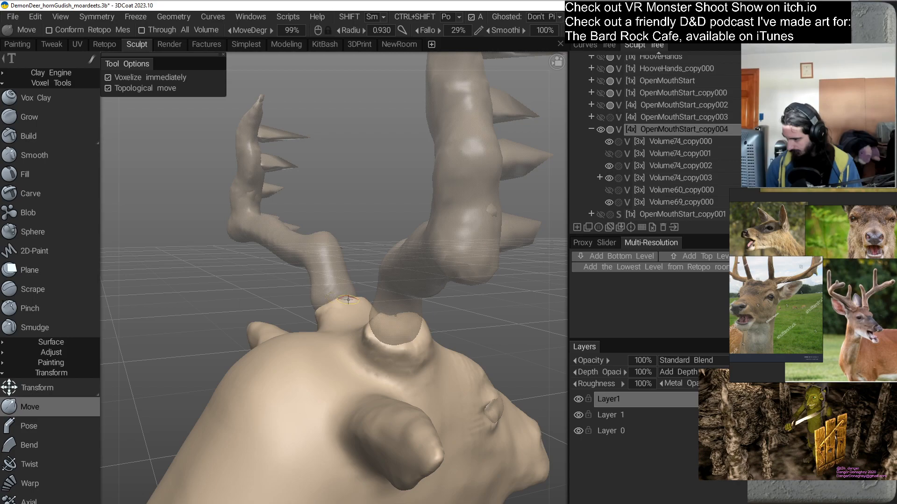
{"action": "left_click_drag", "start_coordinate": [357, 314], "coordinate": [290, 299], "text": "alt"}
{"action": "left_click_drag", "start_coordinate": [291, 330], "coordinate": [362, 295], "text": "alt"}
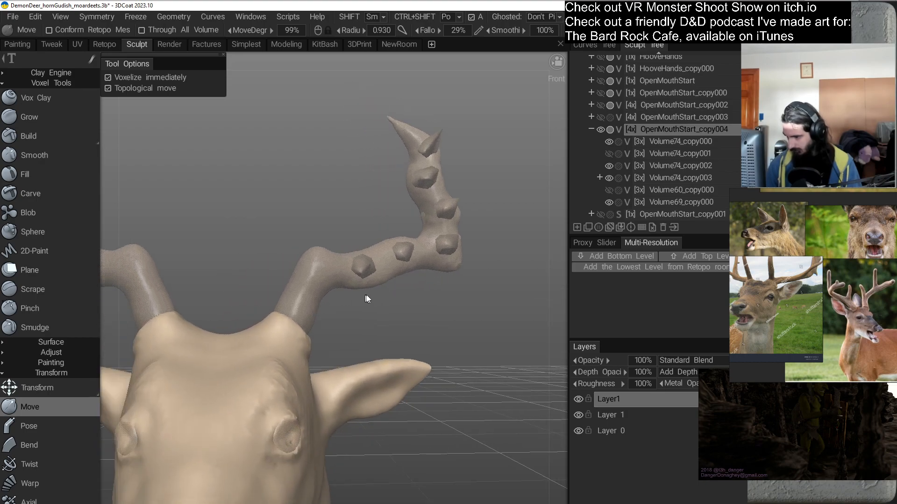
Reshape the crown of the skull between the antler bases with the Move brush at radius 1.51.
{"action": "scroll", "coordinate": [363, 294], "scroll_direction": "down", "scroll_amount": 6}
{"action": "left_click_drag", "start_coordinate": [450, 302], "coordinate": [351, 299], "text": "alt"}
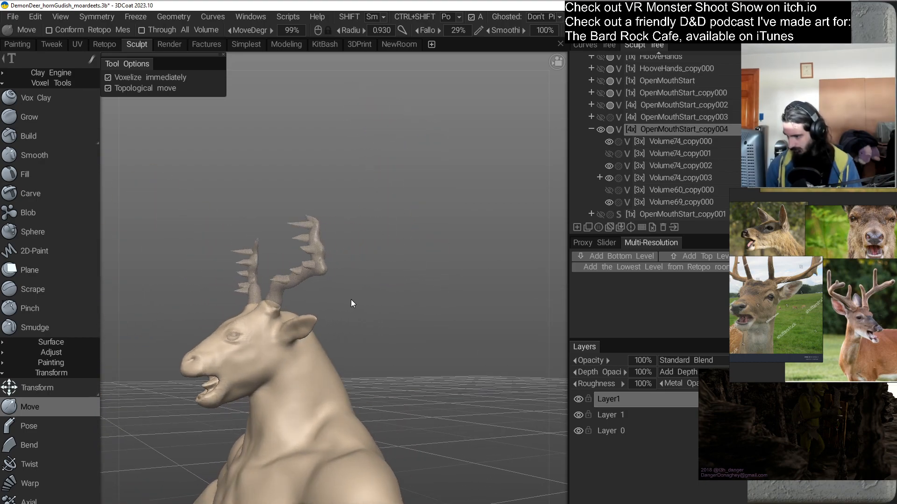
{"action": "scroll", "coordinate": [400, 281], "scroll_direction": "up", "scroll_amount": 5}
{"action": "left_click_drag", "start_coordinate": [409, 324], "coordinate": [338, 306], "text": "alt"}
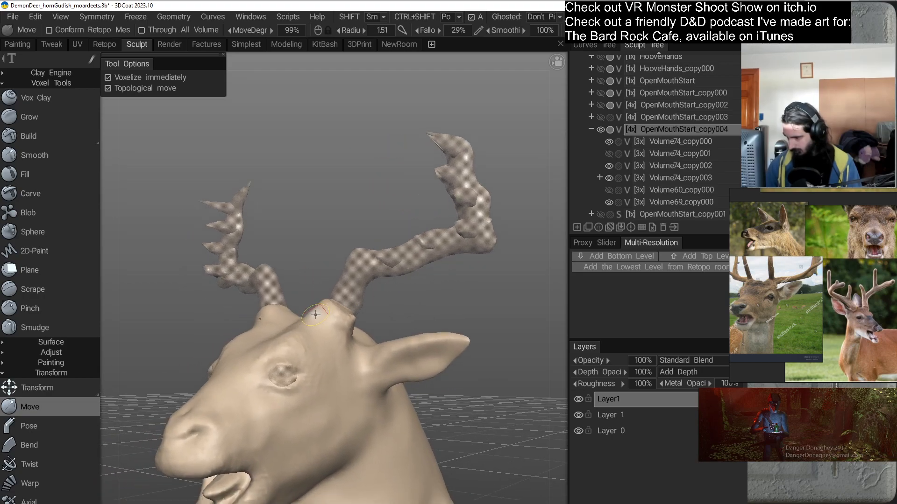
{"action": "left_click_drag", "start_coordinate": [325, 305], "coordinate": [350, 344], "text": "alt"}
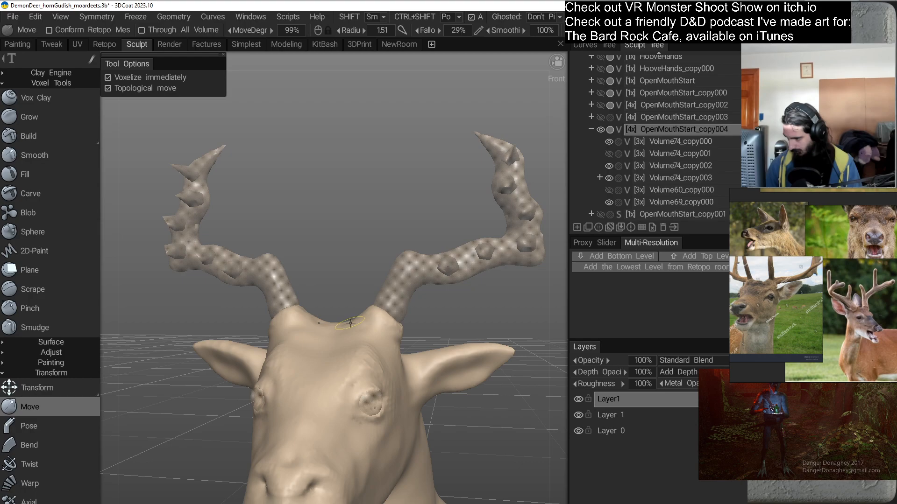
{"action": "left_click_drag", "start_coordinate": [348, 322], "coordinate": [358, 330], "text": "alt"}
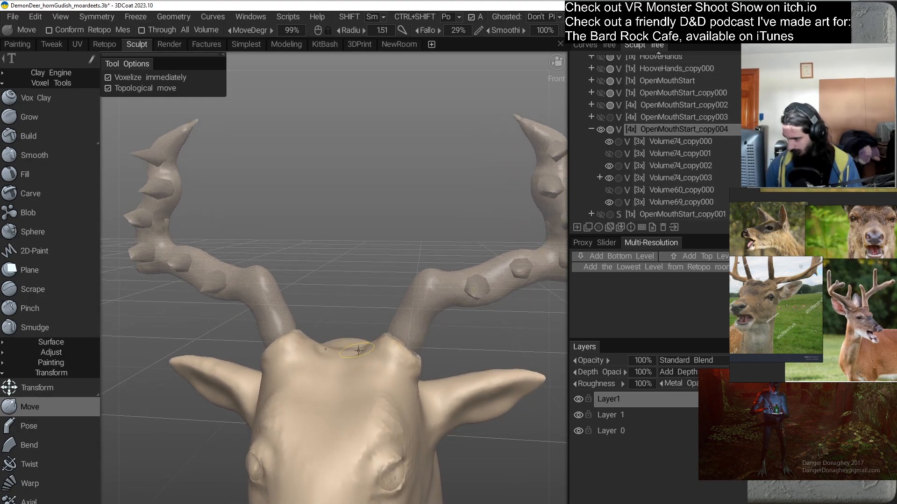
{"action": "mouse_move", "coordinate": [358, 350]}
{"action": "left_mouse_down", "text": "alt"}
{"action": "mouse_move", "coordinate": [370, 372]}
{"action": "mouse_move", "coordinate": [216, 373]}
{"action": "mouse_move", "coordinate": [305, 376]}
{"action": "mouse_move", "coordinate": [295, 341]}
{"action": "mouse_move", "coordinate": [287, 362]}
{"action": "mouse_move", "coordinate": [261, 353]}
{"action": "mouse_move", "coordinate": [440, 331]}
{"action": "mouse_move", "coordinate": [428, 278]}
{"action": "mouse_move", "coordinate": [419, 292]}
{"action": "mouse_move", "coordinate": [400, 268]}
{"action": "mouse_move", "coordinate": [388, 278]}
{"action": "left_mouse_up", "text": "alt"}
{"action": "right_click_drag", "start_coordinate": [389, 279], "coordinate": [380, 294], "text": "alt"}
{"action": "left_click_drag", "start_coordinate": [380, 294], "coordinate": [372, 330], "text": "alt"}
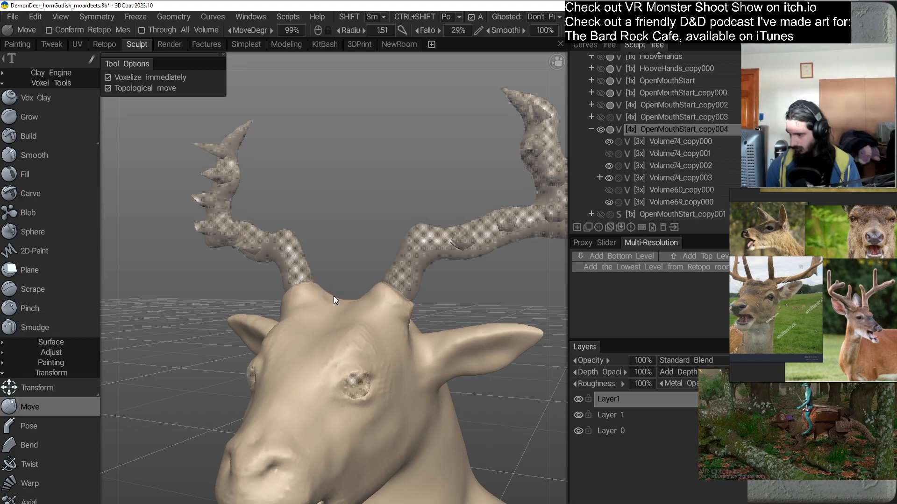
Blend the inner and rear sides of the antler bases into the skull with the Move brush at radius 1.51.
{"action": "left_click_drag", "start_coordinate": [360, 292], "coordinate": [326, 341], "text": "alt"}
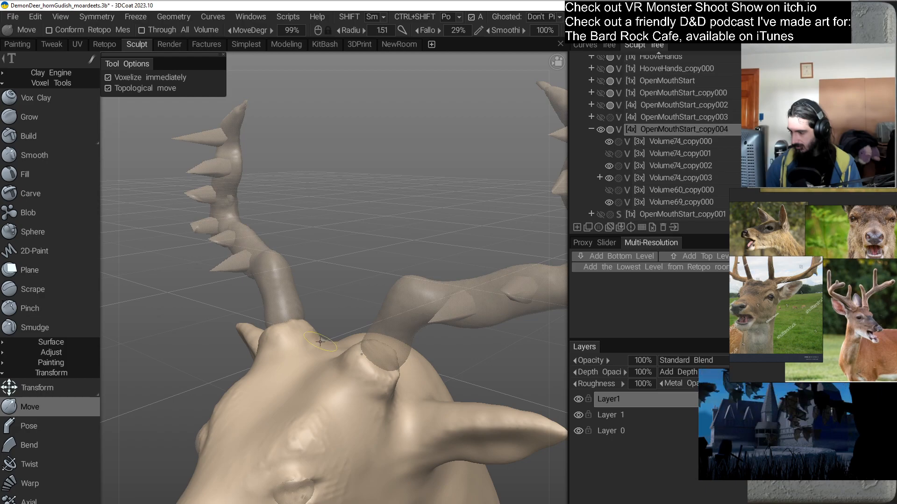
{"action": "mouse_move", "coordinate": [337, 332]}
{"action": "left_mouse_down", "text": "alt"}
{"action": "mouse_move", "coordinate": [315, 353]}
{"action": "mouse_move", "coordinate": [341, 366]}
{"action": "mouse_move", "coordinate": [380, 344]}
{"action": "left_mouse_up", "text": "alt"}
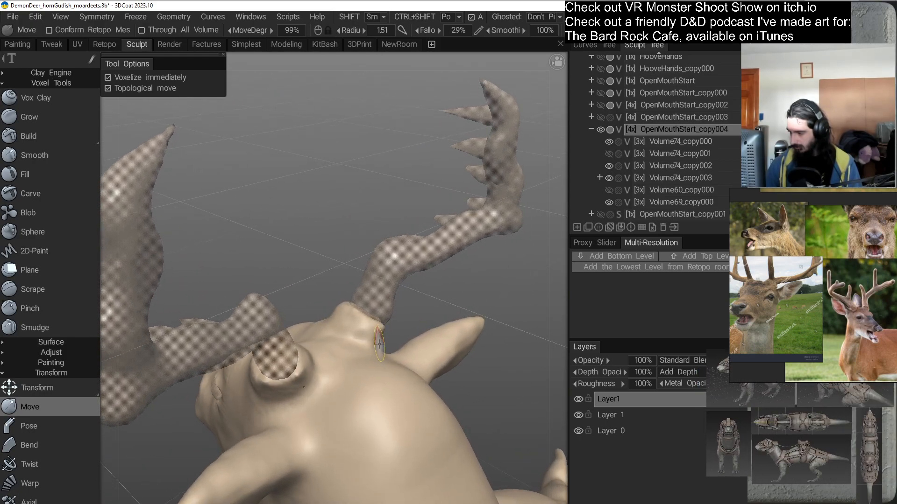
{"action": "left_click_drag", "start_coordinate": [393, 286], "coordinate": [357, 276], "text": "alt"}
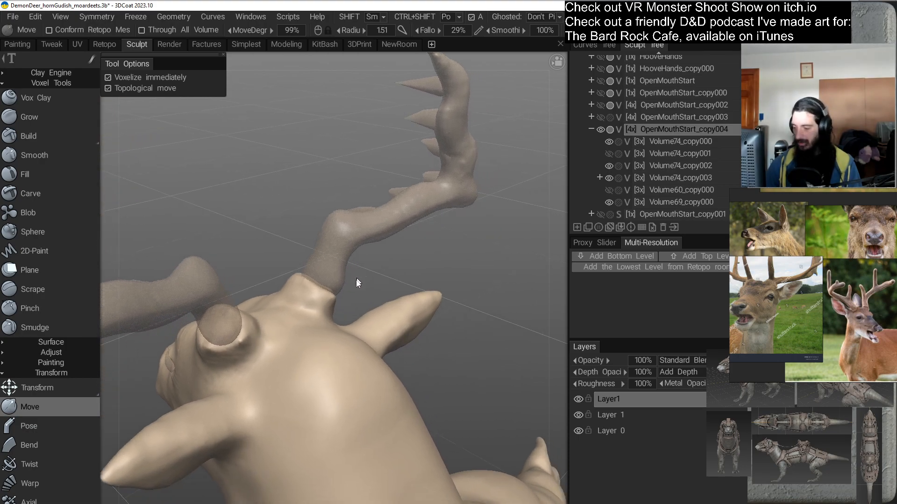
Refine the transition between the antler bases and the back of the head with the Move brush at radius 1.42.
{"action": "left_click_drag", "start_coordinate": [317, 314], "coordinate": [298, 298], "text": "alt"}
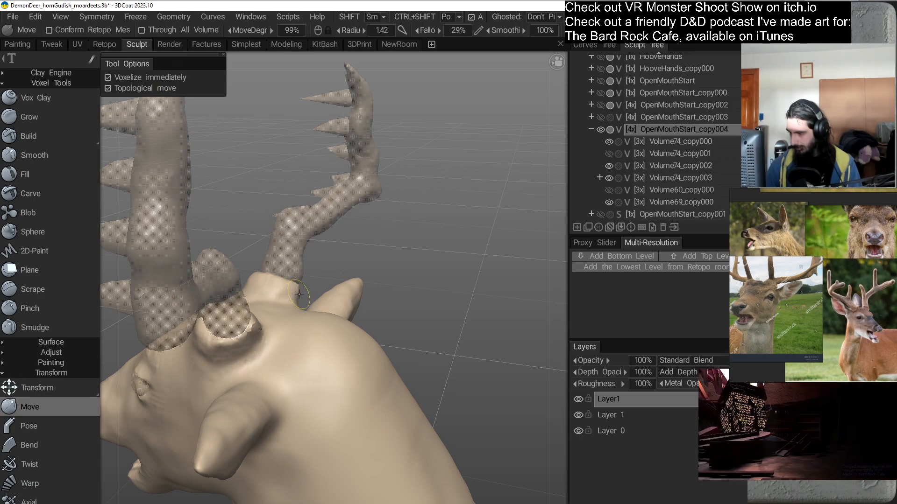
{"action": "left_click_drag", "start_coordinate": [307, 290], "coordinate": [363, 279], "text": "alt"}
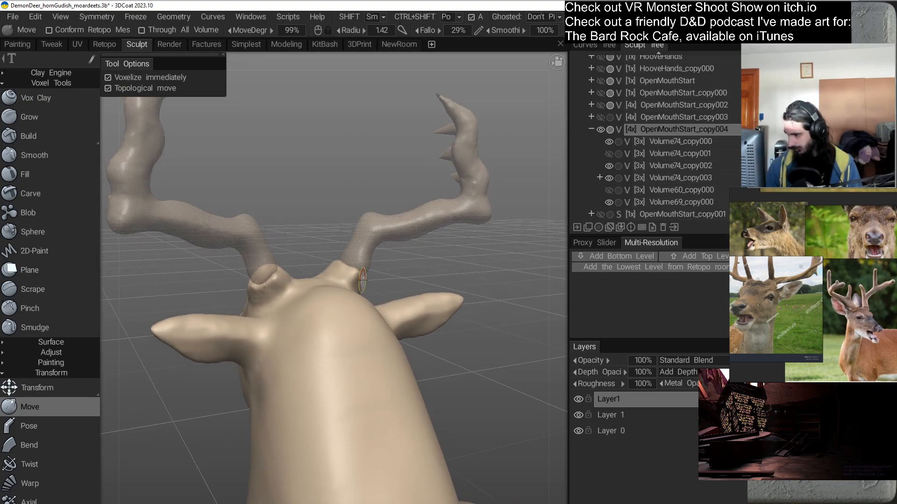
{"action": "left_click_drag", "start_coordinate": [374, 287], "coordinate": [374, 273], "text": "alt"}
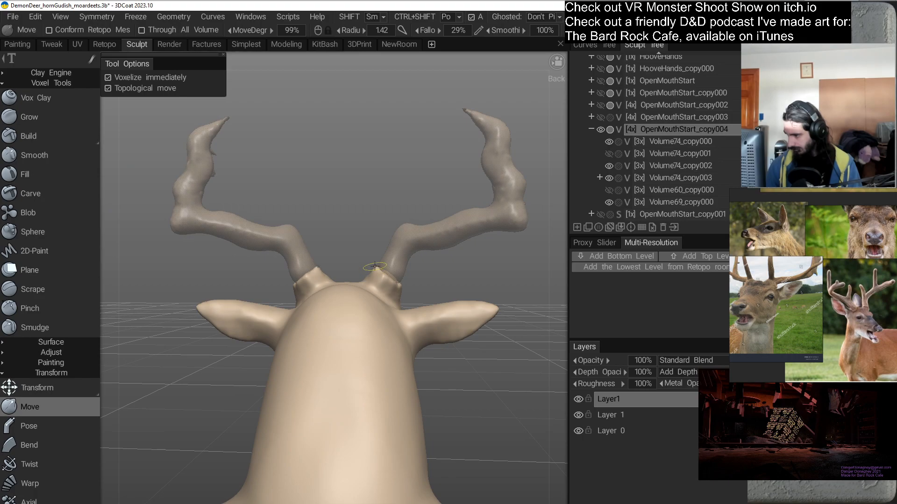
{"action": "left_click_drag", "start_coordinate": [429, 280], "coordinate": [364, 283], "text": "alt"}
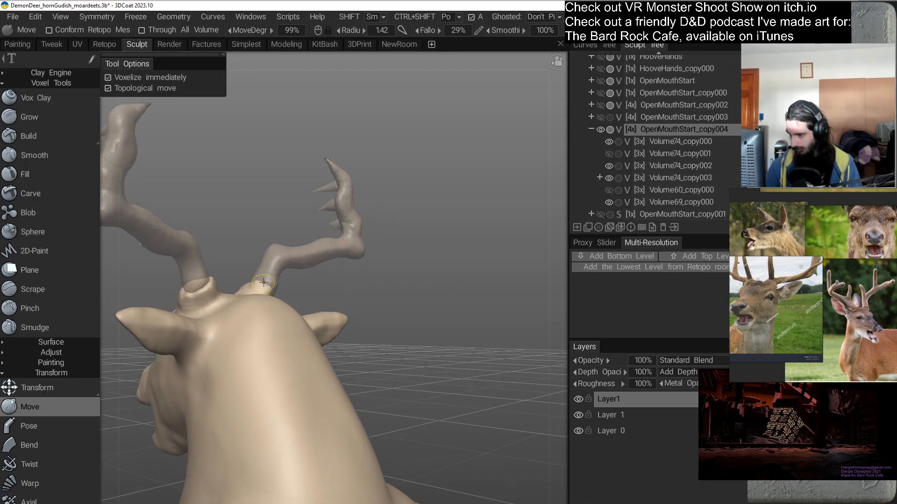
Reshape the lower edge and base of the ears with the Move brush at radius 2.08.
{"action": "left_click_drag", "start_coordinate": [282, 294], "coordinate": [291, 277], "text": "alt"}
{"action": "right_click_drag", "start_coordinate": [292, 277], "coordinate": [456, 282], "text": "alt"}
{"action": "left_click_drag", "start_coordinate": [456, 281], "coordinate": [396, 297], "text": "alt"}
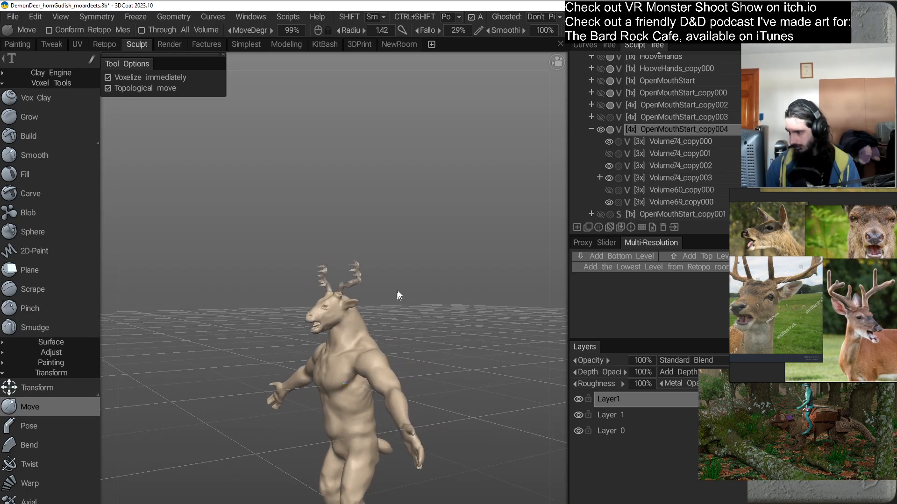
{"action": "right_click_drag", "start_coordinate": [396, 297], "coordinate": [394, 247], "text": "alt"}
{"action": "left_click_drag", "start_coordinate": [394, 246], "coordinate": [422, 279], "text": "alt"}
{"action": "scroll", "coordinate": [435, 273], "scroll_direction": "up", "scroll_amount": 10}
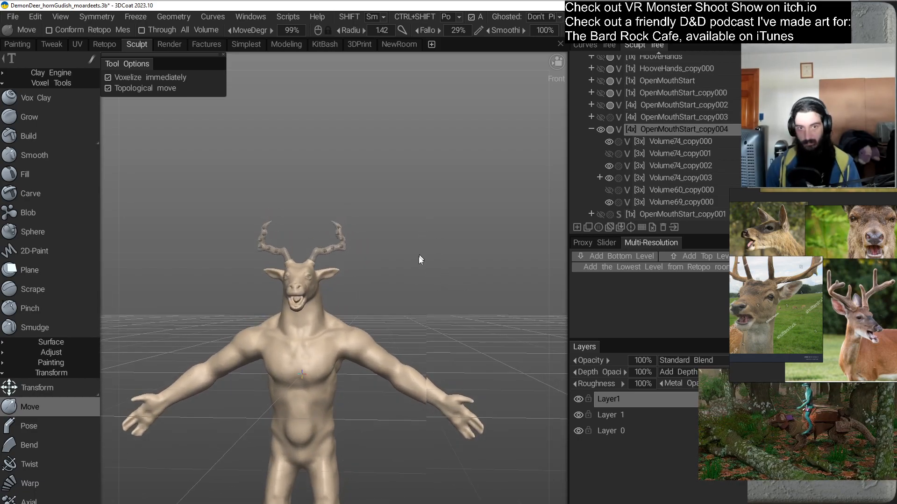
{"action": "left_click_drag", "start_coordinate": [398, 283], "coordinate": [434, 277]}
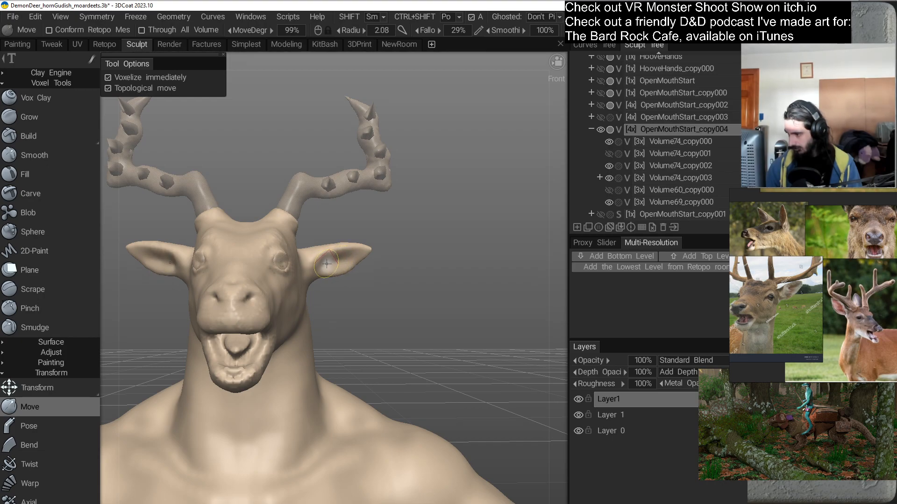
{"action": "mouse_move", "coordinate": [318, 269]}
{"action": "left_mouse_down"}
{"action": "mouse_move", "coordinate": [365, 282]}
{"action": "mouse_move", "coordinate": [323, 263]}
{"action": "left_mouse_up"}
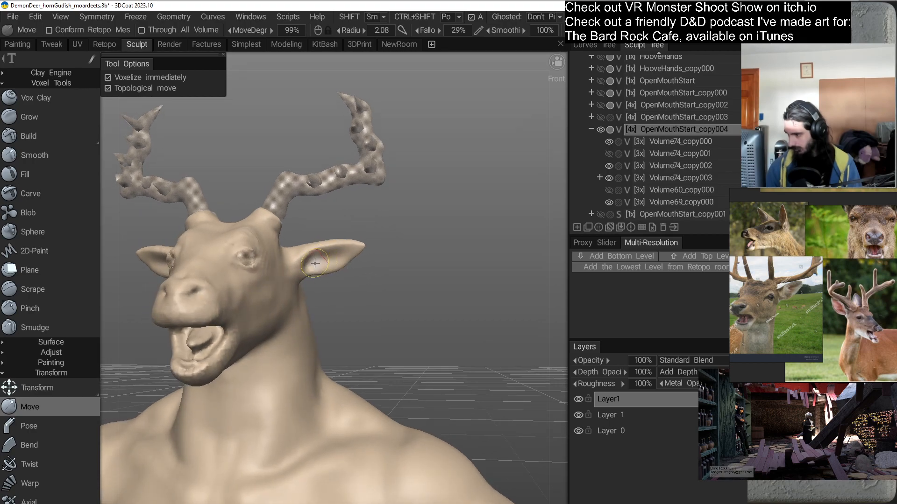
{"action": "left_click_drag", "start_coordinate": [352, 278], "coordinate": [306, 266]}
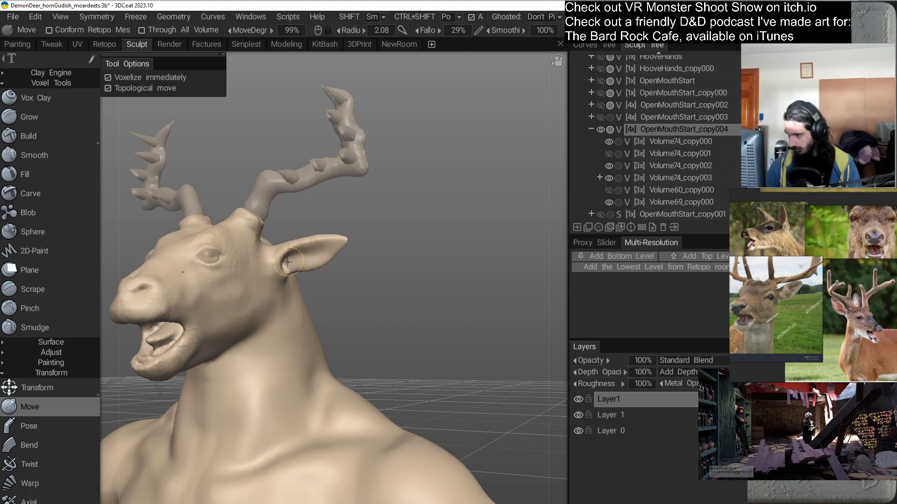
Refine the ear opening and the outer part of the ears, reducing the Move brush radius to 1.45.
{"action": "left_click_drag", "start_coordinate": [366, 285], "coordinate": [304, 296]}
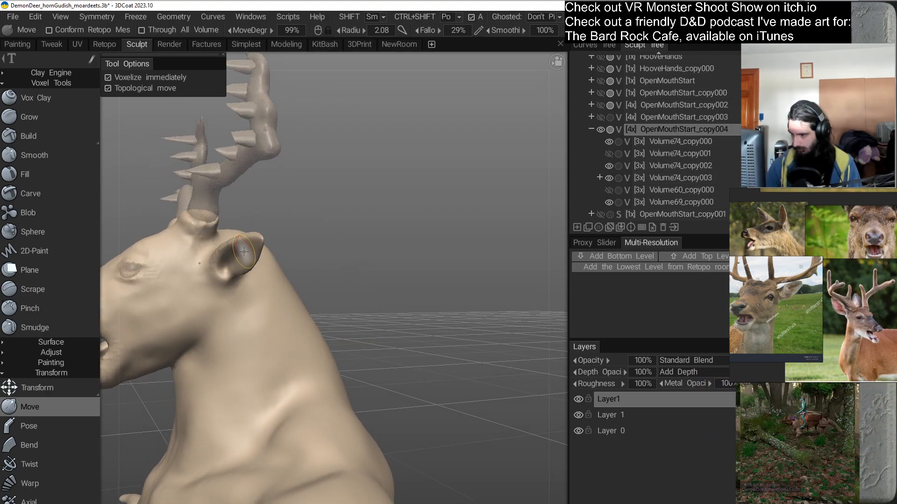
{"action": "left_click_drag", "start_coordinate": [332, 280], "coordinate": [425, 275]}
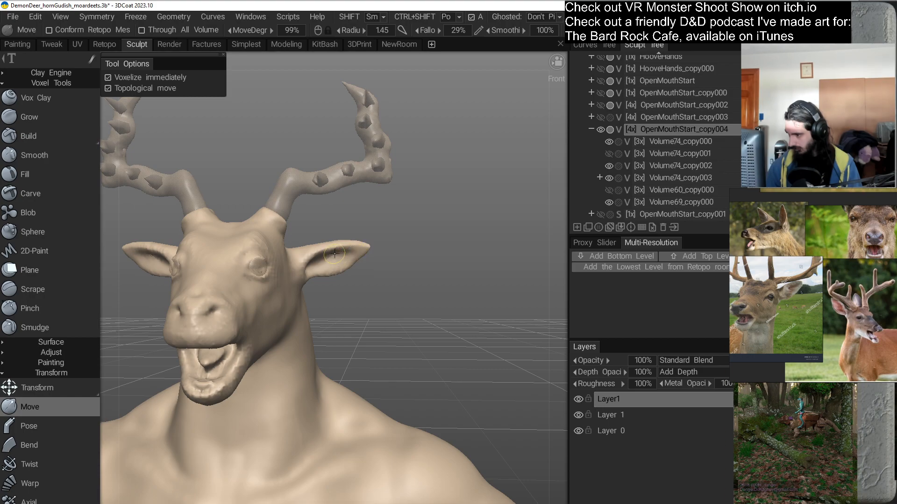
{"action": "left_click_drag", "start_coordinate": [380, 280], "coordinate": [322, 280]}
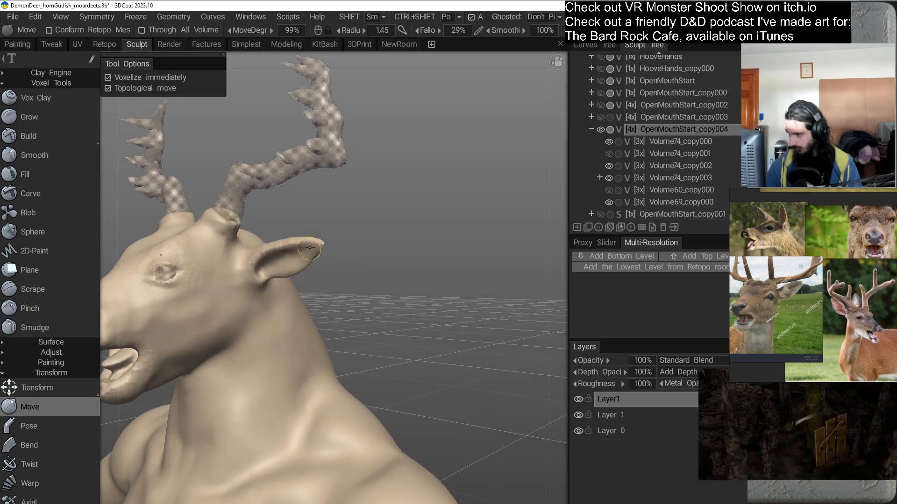
Examine how the head, ears and neck relate to the upper body from several angles.
{"action": "right_click_drag", "start_coordinate": [399, 312], "coordinate": [379, 202]}
{"action": "left_click_drag", "start_coordinate": [387, 284], "coordinate": [357, 288]}
{"action": "right_click_drag", "start_coordinate": [391, 286], "coordinate": [382, 205]}
{"action": "mouse_move", "coordinate": [382, 239]}
{"action": "middle_mouse_down"}
{"action": "mouse_move", "coordinate": [380, 206]}
{"action": "mouse_move", "coordinate": [382, 237]}
{"action": "middle_mouse_up"}
{"action": "left_click_drag", "start_coordinate": [381, 237], "coordinate": [411, 267]}
{"action": "right_click_drag", "start_coordinate": [412, 266], "coordinate": [385, 272]}
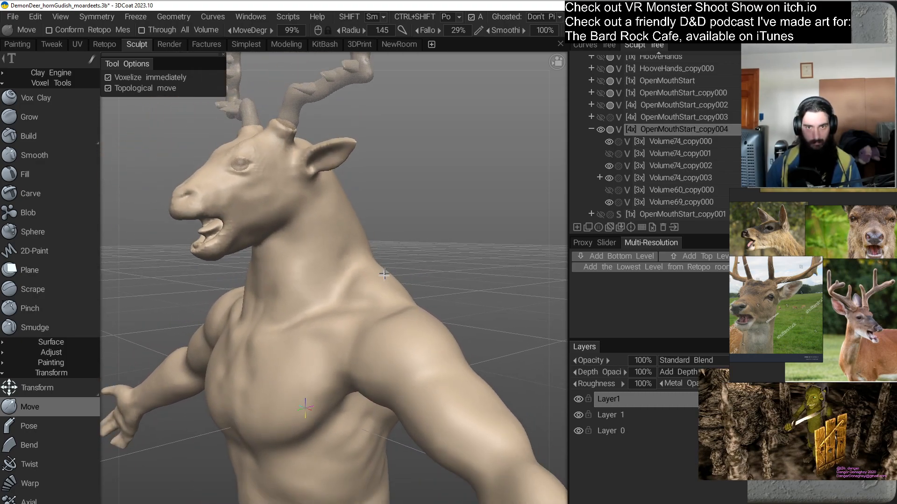
{"action": "left_click_drag", "start_coordinate": [341, 291], "coordinate": [383, 301]}
{"action": "left_click_drag", "start_coordinate": [382, 257], "coordinate": [313, 306]}
Adjust the profile of the brow and upper muzzle with the Move brush at radius 2.05.
{"action": "right_click_drag", "start_coordinate": [313, 306], "coordinate": [320, 294], "text": "alt"}
{"action": "left_click_drag", "start_coordinate": [319, 308], "coordinate": [442, 333], "text": "alt"}
{"action": "middle_click_drag", "start_coordinate": [443, 334], "coordinate": [333, 199], "text": "alt"}
{"action": "mouse_move", "coordinate": [333, 199]}
{"action": "left_mouse_down", "text": "alt"}
{"action": "mouse_move", "coordinate": [370, 299]}
{"action": "mouse_move", "coordinate": [408, 240]}
{"action": "mouse_move", "coordinate": [332, 344]}
{"action": "mouse_move", "coordinate": [316, 350]}
{"action": "mouse_move", "coordinate": [317, 277]}
{"action": "mouse_move", "coordinate": [330, 290]}
{"action": "mouse_move", "coordinate": [328, 269]}
{"action": "mouse_move", "coordinate": [348, 262]}
{"action": "mouse_move", "coordinate": [341, 279]}
{"action": "mouse_move", "coordinate": [346, 242]}
{"action": "mouse_move", "coordinate": [321, 294]}
{"action": "mouse_move", "coordinate": [290, 224]}
{"action": "mouse_move", "coordinate": [362, 347]}
{"action": "mouse_move", "coordinate": [316, 329]}
{"action": "mouse_move", "coordinate": [310, 285]}
{"action": "mouse_move", "coordinate": [314, 310]}
{"action": "mouse_move", "coordinate": [298, 293]}
{"action": "mouse_move", "coordinate": [280, 294]}
{"action": "mouse_move", "coordinate": [290, 294]}
{"action": "mouse_move", "coordinate": [286, 267]}
{"action": "mouse_move", "coordinate": [329, 305]}
{"action": "mouse_move", "coordinate": [312, 279]}
{"action": "mouse_move", "coordinate": [346, 306]}
{"action": "mouse_move", "coordinate": [348, 261]}
{"action": "left_mouse_up", "text": "alt"}
{"action": "scroll", "coordinate": [313, 280], "scroll_direction": "up", "scroll_amount": 4}
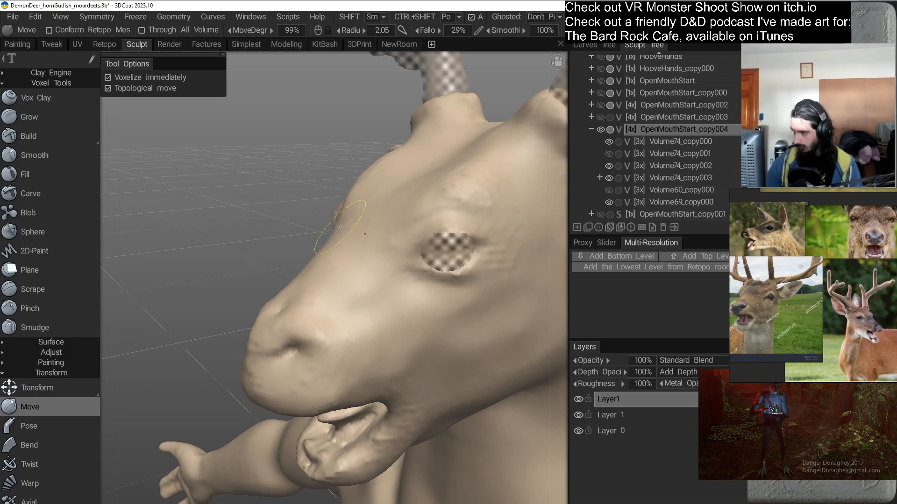
{"action": "mouse_move", "coordinate": [338, 228]}
{"action": "left_mouse_down", "text": "alt"}
{"action": "mouse_move", "coordinate": [341, 247]}
{"action": "mouse_move", "coordinate": [368, 242]}
{"action": "mouse_move", "coordinate": [374, 264]}
{"action": "mouse_move", "coordinate": [368, 254]}
{"action": "left_mouse_up", "text": "alt"}
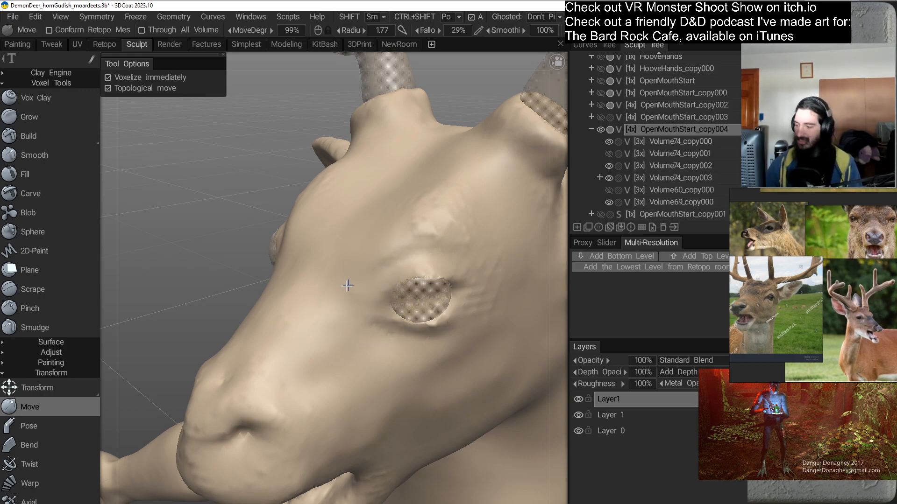
Refine the forehead between the eyes and the bridge of the nose with the Move brush at radius 1.77.
{"action": "left_click_drag", "start_coordinate": [348, 286], "coordinate": [335, 313], "text": "alt"}
{"action": "right_click_drag", "start_coordinate": [335, 313], "coordinate": [321, 266], "text": "alt"}
{"action": "left_click_drag", "start_coordinate": [316, 319], "coordinate": [327, 323], "text": "alt"}
{"action": "right_click_drag", "start_coordinate": [327, 323], "coordinate": [301, 296], "text": "alt"}
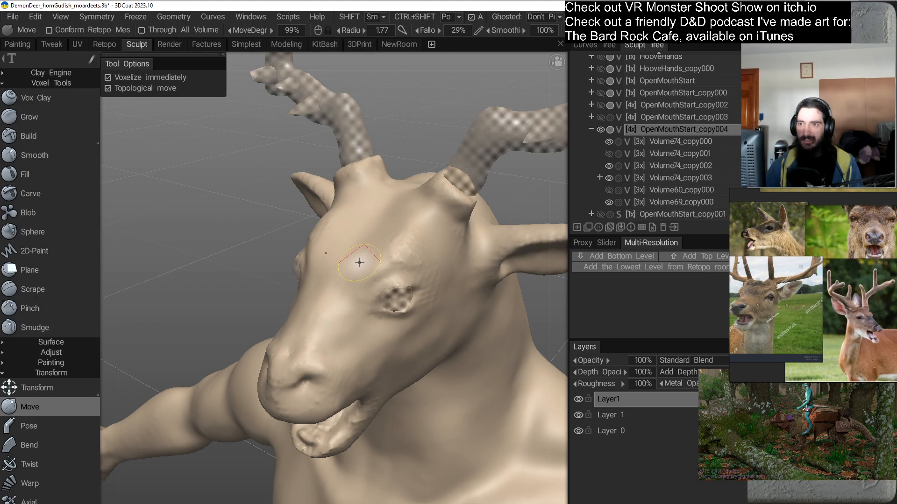
{"action": "left_click_drag", "start_coordinate": [358, 264], "coordinate": [340, 297], "text": "alt"}
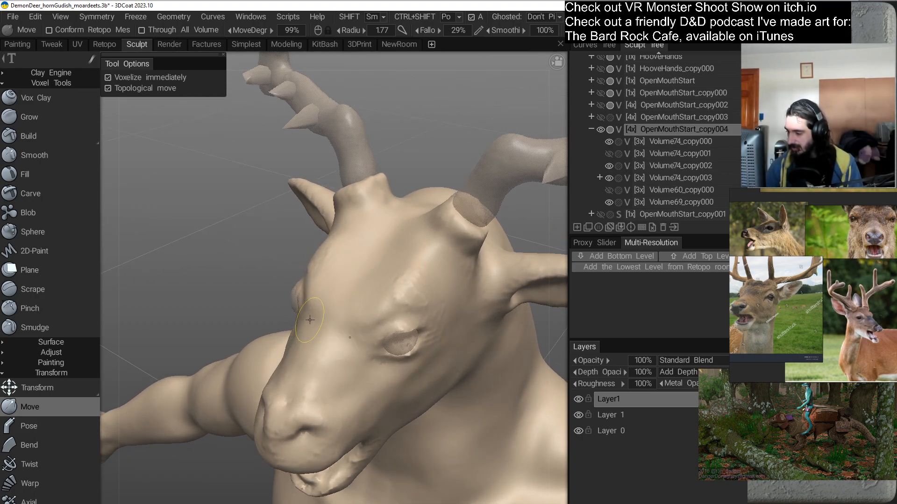
{"action": "mouse_move", "coordinate": [293, 341]}
{"action": "left_mouse_down", "text": "alt"}
{"action": "mouse_move", "coordinate": [324, 348]}
{"action": "mouse_move", "coordinate": [396, 330]}
{"action": "mouse_move", "coordinate": [321, 304]}
{"action": "mouse_move", "coordinate": [319, 290]}
{"action": "mouse_move", "coordinate": [354, 294]}
{"action": "left_mouse_up", "text": "alt"}
{"action": "mouse_move", "coordinate": [354, 294]}
{"action": "right_mouse_down", "text": "alt"}
{"action": "mouse_move", "coordinate": [338, 284]}
{"action": "mouse_move", "coordinate": [344, 256]}
{"action": "right_mouse_up", "text": "alt"}
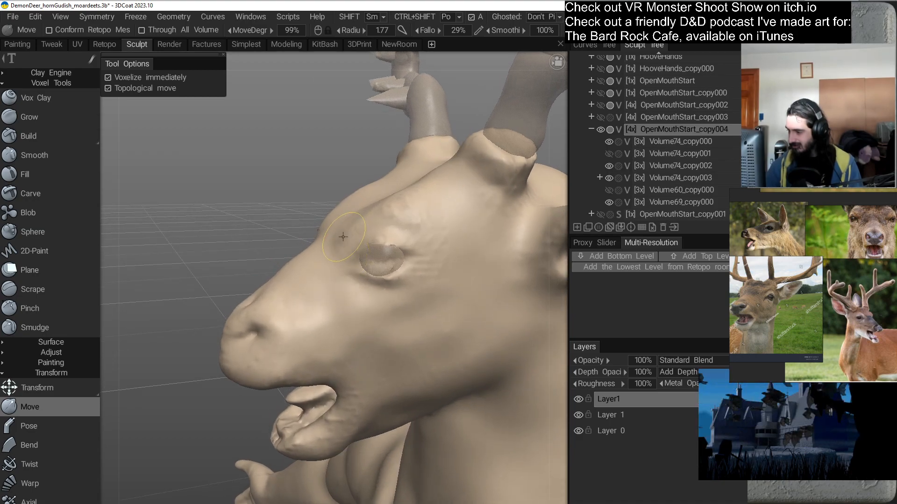
Refine the back of the crown between the antler bases with the Move brush at radius 1.52.
{"action": "mouse_move", "coordinate": [343, 236]}
{"action": "left_mouse_down", "text": "alt"}
{"action": "mouse_move", "coordinate": [352, 259]}
{"action": "mouse_move", "coordinate": [402, 254]}
{"action": "mouse_move", "coordinate": [397, 248]}
{"action": "left_mouse_up", "text": "alt"}
{"action": "right_click_drag", "start_coordinate": [396, 248], "coordinate": [400, 232], "text": "alt"}
{"action": "left_click_drag", "start_coordinate": [400, 232], "coordinate": [382, 236], "text": "alt"}
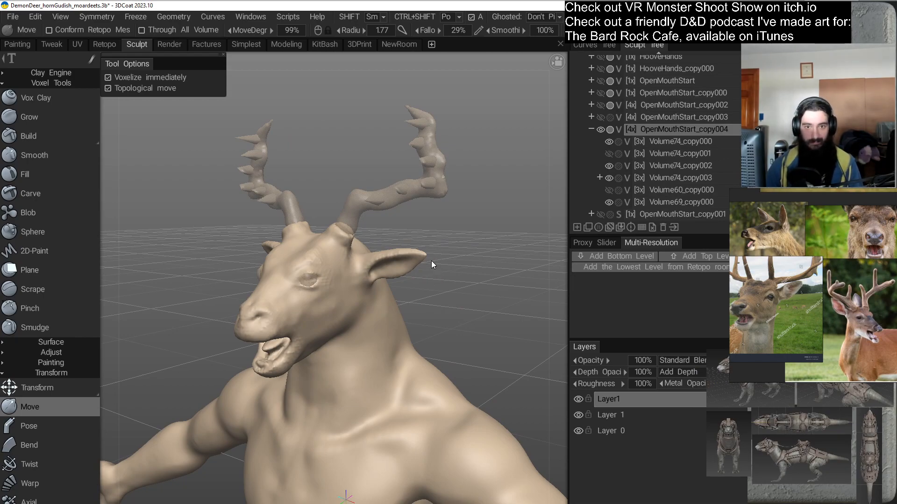
{"action": "left_click_drag", "start_coordinate": [376, 290], "coordinate": [202, 316], "text": "alt"}
{"action": "right_click_drag", "start_coordinate": [201, 316], "coordinate": [244, 333], "text": "alt"}
{"action": "left_click_drag", "start_coordinate": [280, 321], "coordinate": [299, 345], "text": "alt"}
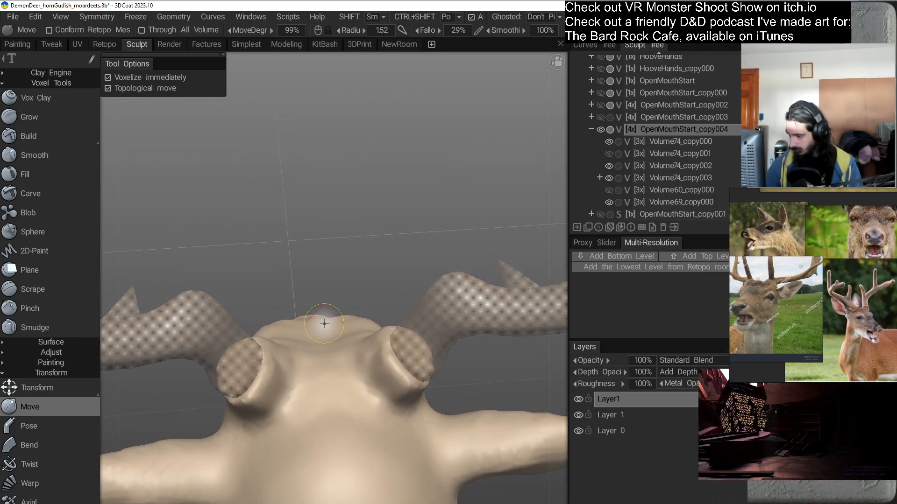
{"action": "right_click", "coordinate": [326, 323]}
{"action": "left_click", "coordinate": [301, 263]}
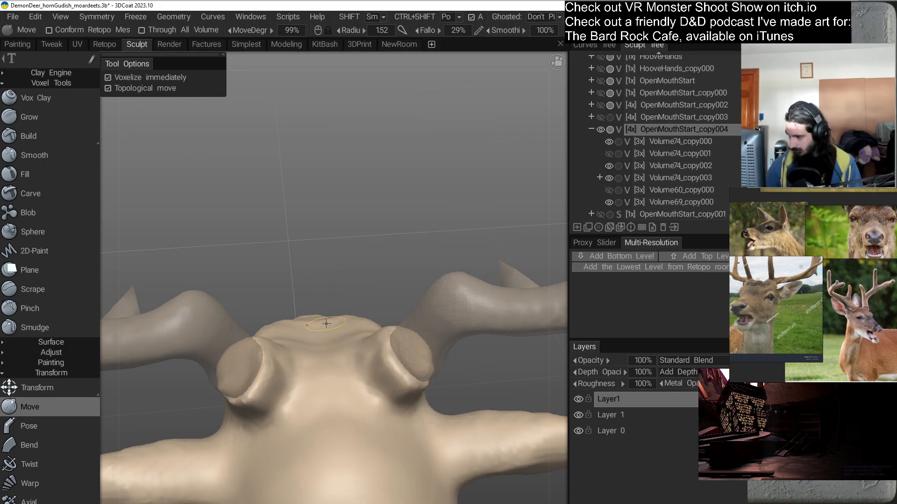
Refine the forehead and brow with the Move brush at radius 2.71, lowering the smoothing strength to 25%.
{"action": "left_click_drag", "start_coordinate": [328, 320], "coordinate": [284, 329], "text": "alt"}
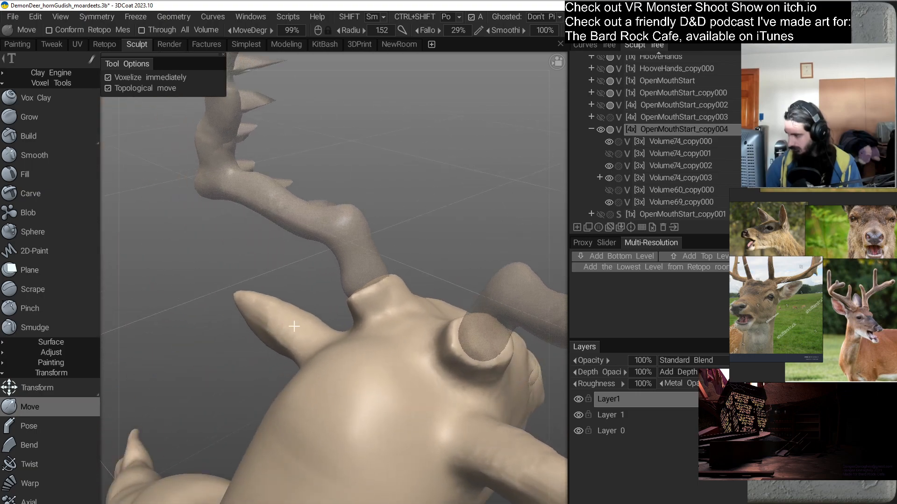
{"action": "right_click_drag", "start_coordinate": [284, 329], "coordinate": [279, 290], "text": "alt"}
{"action": "left_click_drag", "start_coordinate": [279, 290], "coordinate": [149, 326], "text": "alt"}
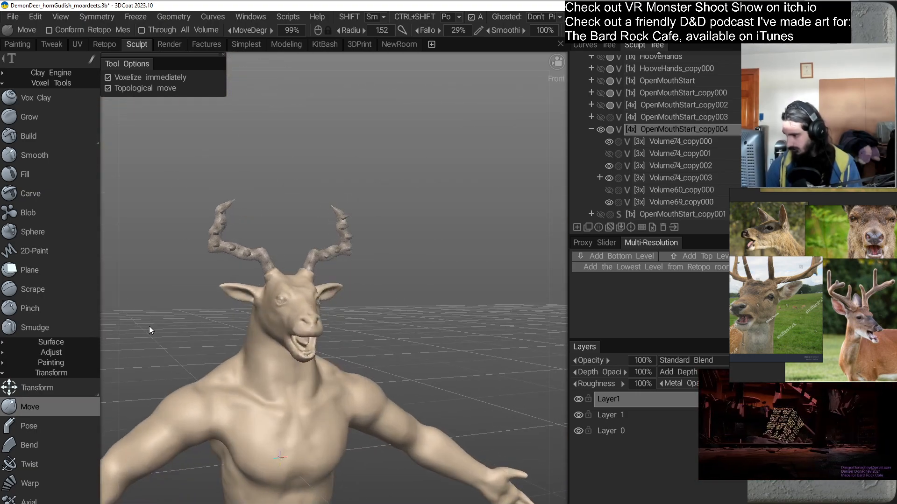
{"action": "right_click_drag", "start_coordinate": [149, 326], "coordinate": [177, 335], "text": "alt"}
{"action": "left_click_drag", "start_coordinate": [176, 334], "coordinate": [137, 314], "text": "alt"}
{"action": "middle_click_drag", "start_coordinate": [138, 314], "coordinate": [177, 328], "text": "alt"}
{"action": "right_click_drag", "start_coordinate": [176, 328], "coordinate": [182, 335], "text": "alt"}
{"action": "mouse_move", "coordinate": [177, 354]}
{"action": "left_mouse_down", "text": "alt"}
{"action": "mouse_move", "coordinate": [171, 360]}
{"action": "mouse_move", "coordinate": [193, 349]}
{"action": "left_mouse_up", "text": "alt"}
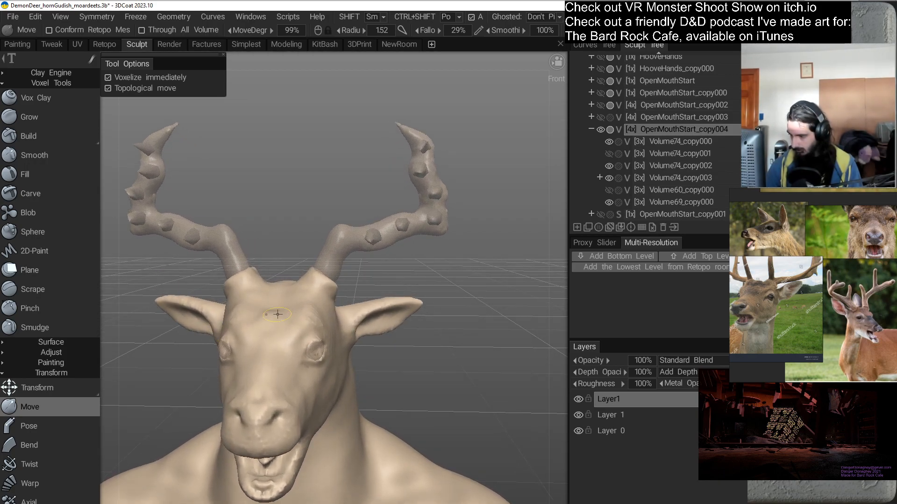
{"action": "mouse_move", "coordinate": [296, 327]}
{"action": "left_mouse_down", "text": "alt"}
{"action": "mouse_move", "coordinate": [251, 323]}
{"action": "mouse_move", "coordinate": [264, 294]}
{"action": "left_mouse_up", "text": "alt"}
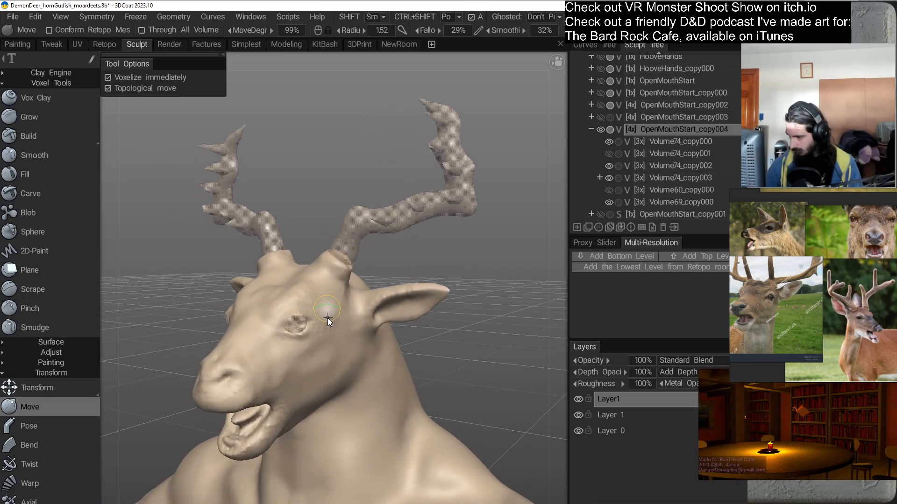
{"action": "mouse_move", "coordinate": [279, 316]}
{"action": "left_mouse_down", "text": "alt"}
{"action": "mouse_move", "coordinate": [323, 344]}
{"action": "mouse_move", "coordinate": [292, 326]}
{"action": "mouse_move", "coordinate": [308, 302]}
{"action": "mouse_move", "coordinate": [310, 320]}
{"action": "mouse_move", "coordinate": [337, 292]}
{"action": "left_mouse_up", "text": "alt"}
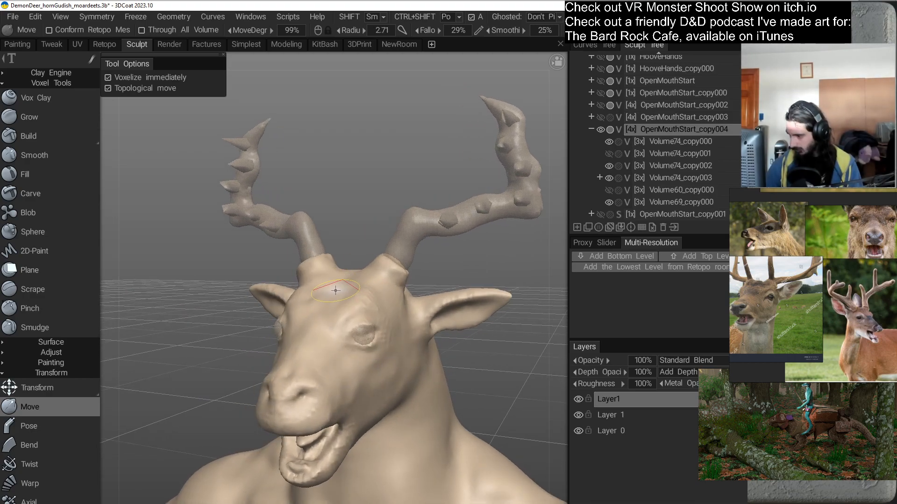
Examine the full figure's proportions, from the head and torso down to the hips and tail.
{"action": "left_click_drag", "start_coordinate": [347, 290], "coordinate": [354, 309], "text": "alt"}
{"action": "right_click_drag", "start_coordinate": [355, 309], "coordinate": [356, 242], "text": "alt"}
{"action": "left_click_drag", "start_coordinate": [357, 242], "coordinate": [411, 232], "text": "alt"}
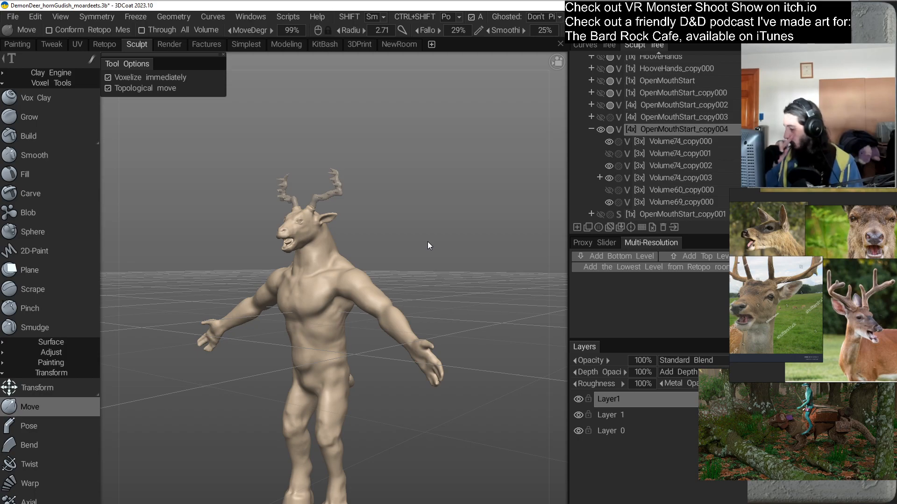
{"action": "middle_click_drag", "start_coordinate": [427, 242], "coordinate": [414, 214], "text": "alt"}
{"action": "right_click_drag", "start_coordinate": [414, 215], "coordinate": [418, 263], "text": "alt"}
{"action": "left_click_drag", "start_coordinate": [418, 263], "coordinate": [380, 270], "text": "alt"}
{"action": "middle_click_drag", "start_coordinate": [380, 270], "coordinate": [385, 281], "text": "alt"}
{"action": "right_click_drag", "start_coordinate": [386, 281], "coordinate": [396, 306], "text": "alt"}
{"action": "left_click_drag", "start_coordinate": [396, 305], "coordinate": [323, 314], "text": "alt"}
{"action": "left_click_drag", "start_coordinate": [376, 320], "coordinate": [325, 280], "text": "alt"}
{"action": "middle_click_drag", "start_coordinate": [326, 280], "coordinate": [344, 288], "text": "alt"}
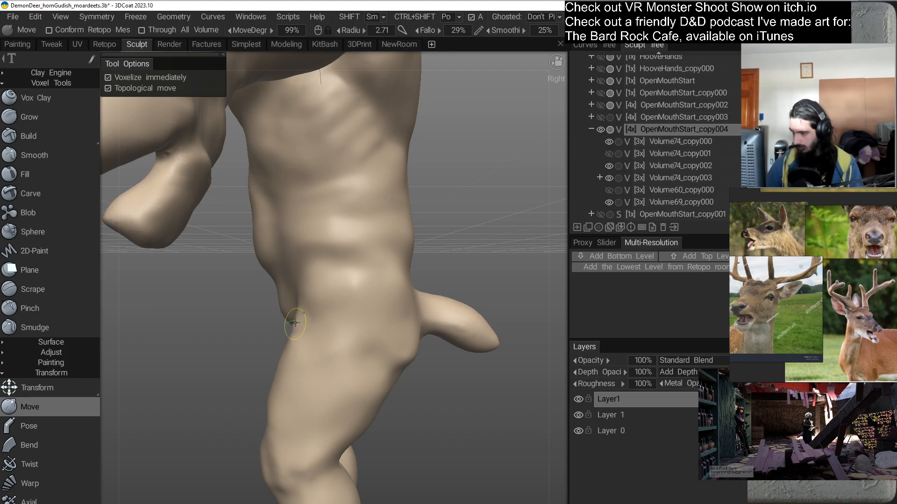
Adjust the front of the hips and upper thighs with the Move brush at radius 2.71.
{"action": "left_click_drag", "start_coordinate": [301, 329], "coordinate": [425, 360], "text": "alt"}
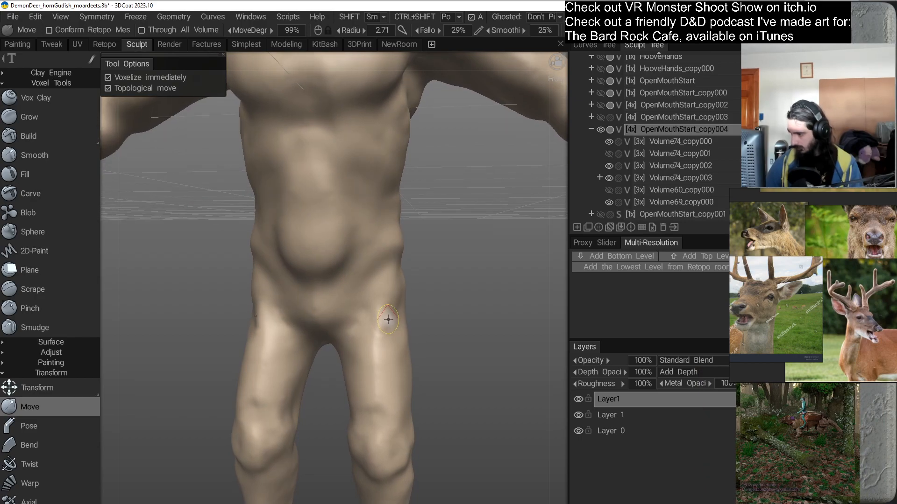
{"action": "left_click_drag", "start_coordinate": [400, 322], "coordinate": [397, 346], "text": "alt"}
{"action": "left_click_drag", "start_coordinate": [344, 368], "coordinate": [391, 368], "text": "alt"}
{"action": "right_click_drag", "start_coordinate": [390, 368], "coordinate": [393, 297], "text": "alt"}
{"action": "middle_click_drag", "start_coordinate": [393, 297], "coordinate": [384, 279], "text": "alt"}
{"action": "mouse_move", "coordinate": [386, 283]}
{"action": "left_mouse_down", "text": "alt"}
{"action": "mouse_move", "coordinate": [357, 334]}
{"action": "mouse_move", "coordinate": [383, 343]}
{"action": "mouse_move", "coordinate": [370, 346]}
{"action": "mouse_move", "coordinate": [380, 352]}
{"action": "mouse_move", "coordinate": [378, 302]}
{"action": "left_mouse_up", "text": "alt"}
{"action": "right_click_drag", "start_coordinate": [379, 302], "coordinate": [396, 332], "text": "alt"}
{"action": "mouse_move", "coordinate": [397, 332]}
{"action": "left_mouse_down", "text": "alt"}
{"action": "mouse_move", "coordinate": [379, 335]}
{"action": "mouse_move", "coordinate": [393, 328]}
{"action": "left_mouse_up", "text": "alt"}
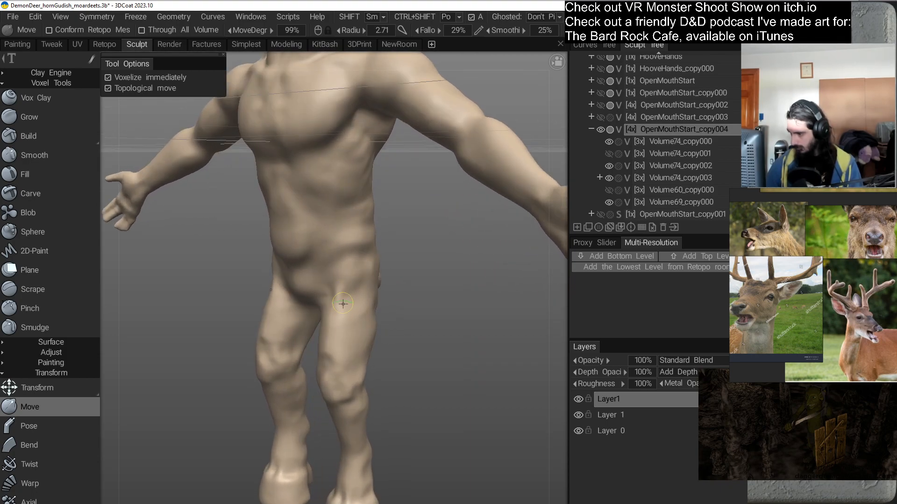
Reshape the calves below the knees with the Move brush at radius 8.17, working from the side, back and front.
{"action": "left_click_drag", "start_coordinate": [382, 328], "coordinate": [332, 321], "text": "alt"}
{"action": "right_click_drag", "start_coordinate": [334, 322], "coordinate": [398, 280], "text": "alt"}
{"action": "left_click_drag", "start_coordinate": [398, 280], "coordinate": [412, 297], "text": "alt"}
{"action": "right_click_drag", "start_coordinate": [412, 297], "coordinate": [409, 318], "text": "alt"}
{"action": "middle_click_drag", "start_coordinate": [409, 318], "coordinate": [431, 276], "text": "alt"}
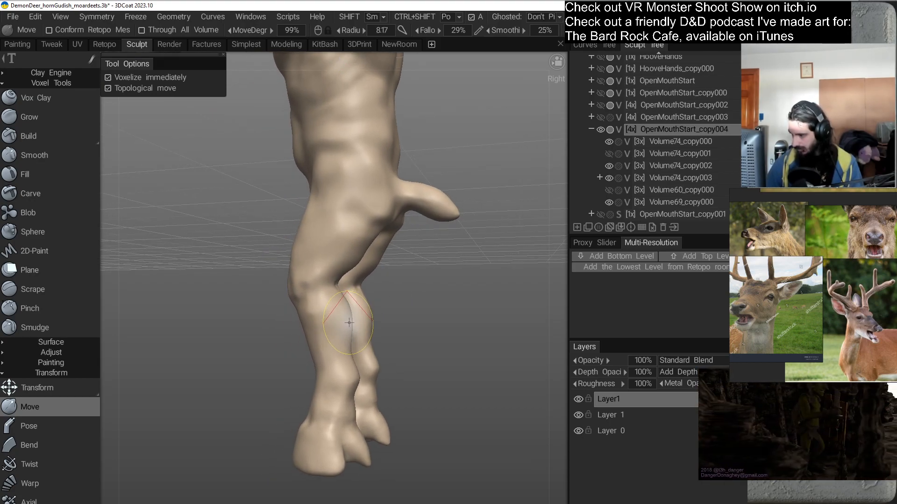
{"action": "left_click_drag", "start_coordinate": [346, 323], "coordinate": [288, 347], "text": "alt"}
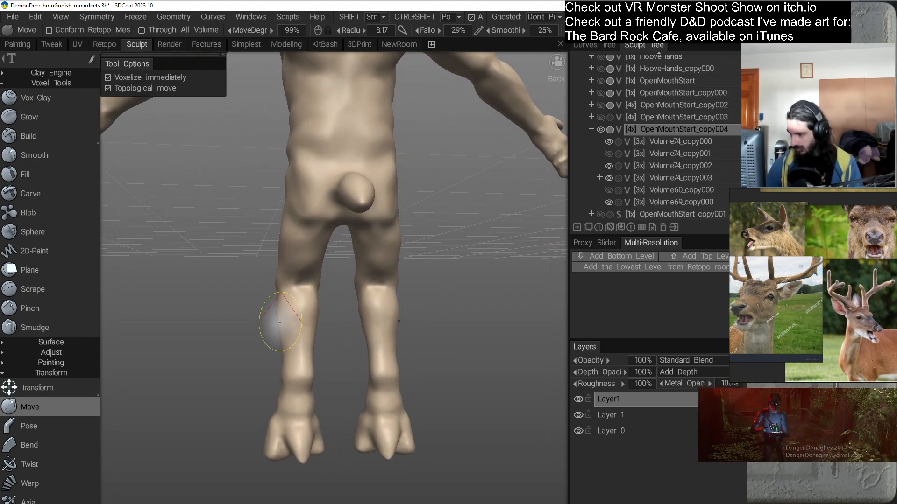
{"action": "left_click_drag", "start_coordinate": [265, 334], "coordinate": [392, 332], "text": "alt"}
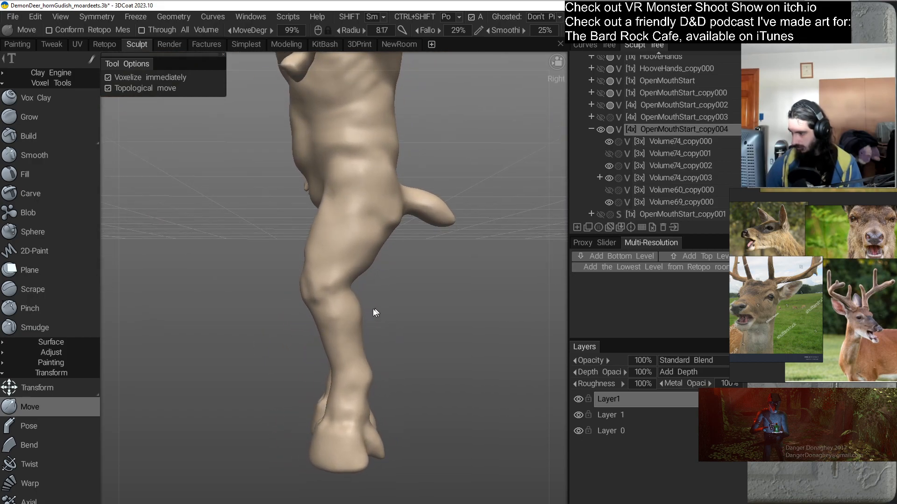
{"action": "left_click_drag", "start_coordinate": [394, 313], "coordinate": [452, 321]}
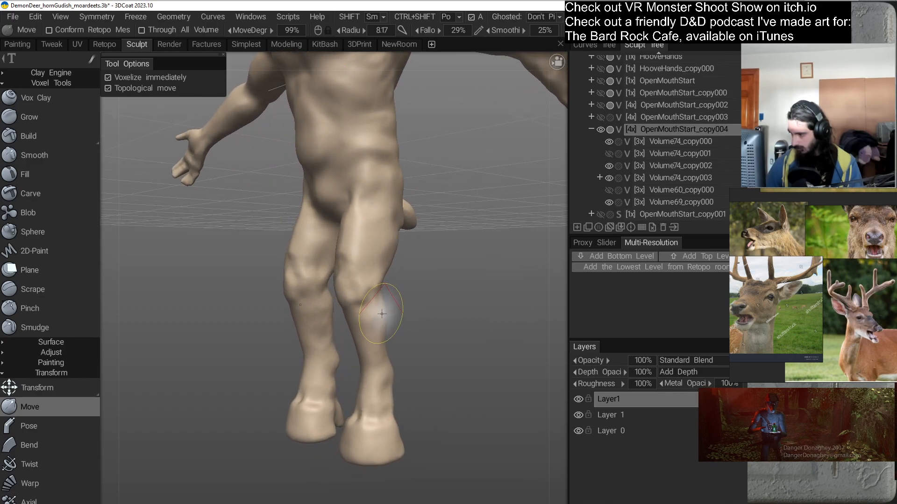
{"action": "left_click_drag", "start_coordinate": [424, 320], "coordinate": [328, 283]}
Refine the inner and outer contours of the knees with the Move brush at radii 4.59 and 5.21.
{"action": "scroll", "coordinate": [328, 284], "scroll_direction": "up", "scroll_amount": 2}
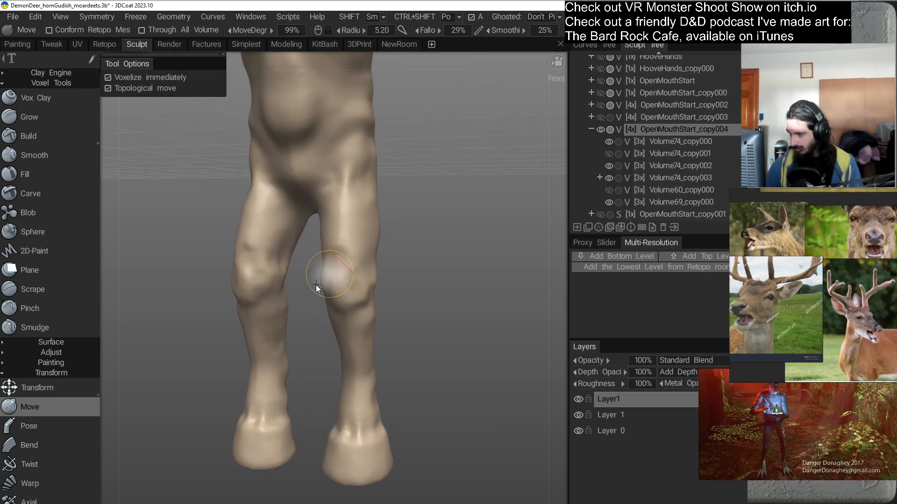
{"action": "right_click_drag", "start_coordinate": [333, 279], "coordinate": [323, 272]}
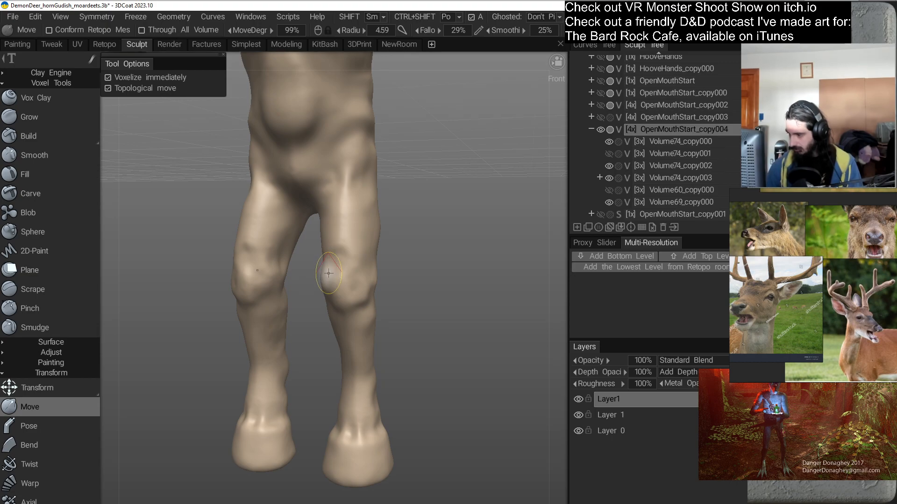
{"action": "left_click_drag", "start_coordinate": [319, 299], "coordinate": [349, 302]}
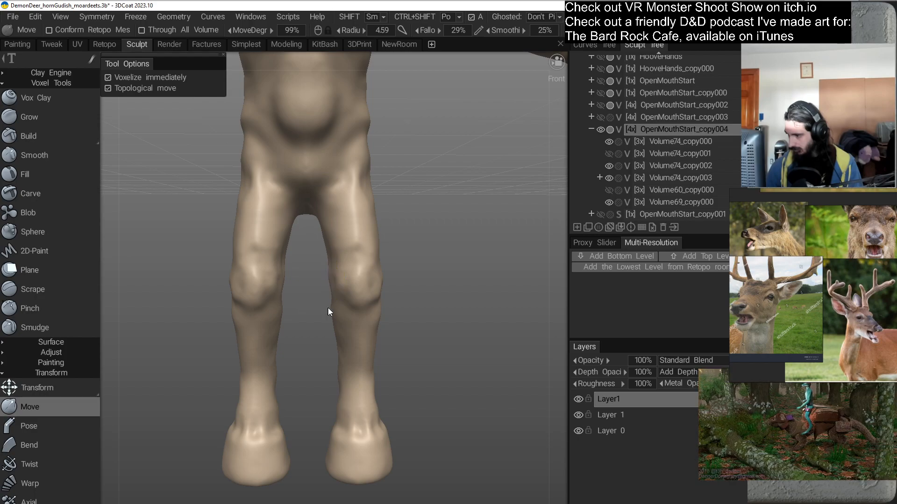
{"action": "left_click_drag", "start_coordinate": [418, 299], "coordinate": [404, 299]}
{"action": "right_click_drag", "start_coordinate": [380, 280], "coordinate": [386, 281]}
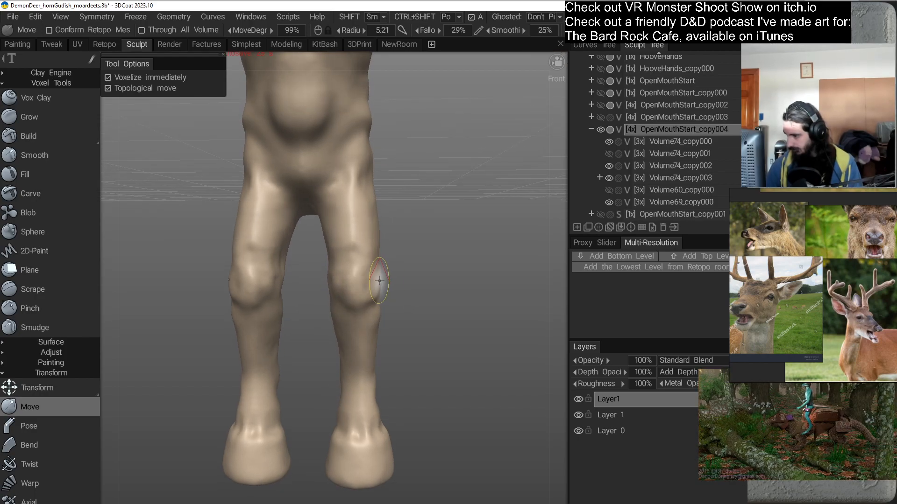
Refine the front profile and outer side of the knees with the Move brush at radii 3.54 and 3.35.
{"action": "mouse_move", "coordinate": [377, 281]}
{"action": "left_mouse_down", "text": "alt"}
{"action": "mouse_move", "coordinate": [384, 293]}
{"action": "mouse_move", "coordinate": [374, 280]}
{"action": "mouse_move", "coordinate": [388, 281]}
{"action": "mouse_move", "coordinate": [294, 304]}
{"action": "mouse_move", "coordinate": [248, 304]}
{"action": "mouse_move", "coordinate": [260, 314]}
{"action": "mouse_move", "coordinate": [323, 261]}
{"action": "left_mouse_up", "text": "alt"}
{"action": "right_click_drag", "start_coordinate": [322, 260], "coordinate": [295, 295], "text": "alt"}
{"action": "left_click_drag", "start_coordinate": [296, 296], "coordinate": [293, 292], "text": "alt"}
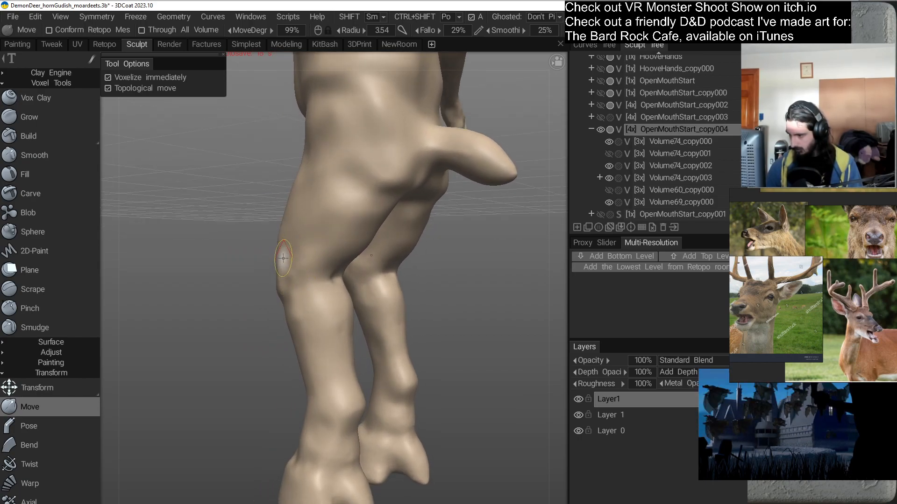
{"action": "mouse_move", "coordinate": [281, 261]}
{"action": "left_mouse_down", "text": "alt"}
{"action": "mouse_move", "coordinate": [301, 295]}
{"action": "mouse_move", "coordinate": [362, 298]}
{"action": "mouse_move", "coordinate": [327, 306]}
{"action": "mouse_move", "coordinate": [376, 314]}
{"action": "mouse_move", "coordinate": [315, 321]}
{"action": "left_mouse_up", "text": "alt"}
{"action": "right_click", "coordinate": [380, 291]}
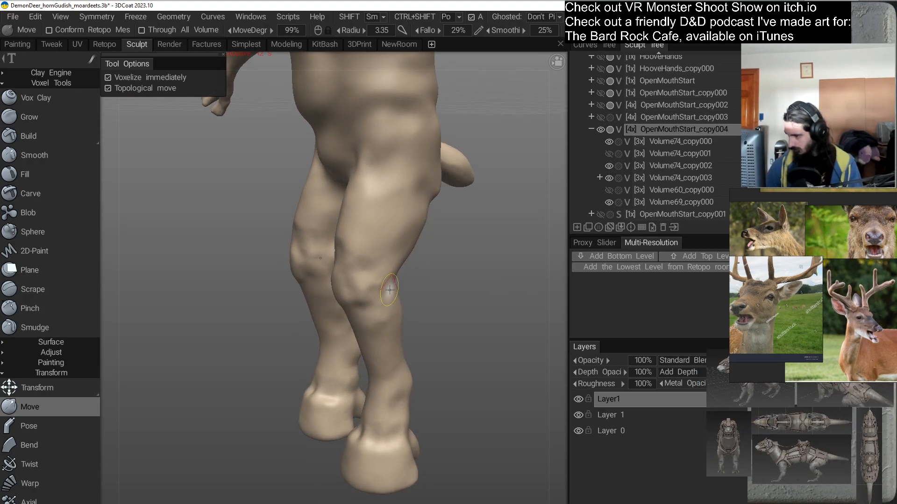
{"action": "mouse_move", "coordinate": [389, 286]}
{"action": "left_mouse_down", "text": "alt"}
{"action": "mouse_move", "coordinate": [410, 312]}
{"action": "mouse_move", "coordinate": [391, 310]}
{"action": "mouse_move", "coordinate": [403, 286]}
{"action": "left_mouse_up", "text": "alt"}
{"action": "mouse_move", "coordinate": [344, 289]}
{"action": "left_mouse_down", "text": "alt"}
{"action": "mouse_move", "coordinate": [452, 293]}
{"action": "mouse_move", "coordinate": [464, 251]}
{"action": "mouse_move", "coordinate": [417, 282]}
{"action": "mouse_move", "coordinate": [444, 284]}
{"action": "mouse_move", "coordinate": [427, 290]}
{"action": "mouse_move", "coordinate": [421, 246]}
{"action": "mouse_move", "coordinate": [418, 286]}
{"action": "mouse_move", "coordinate": [336, 254]}
{"action": "mouse_move", "coordinate": [432, 273]}
{"action": "mouse_move", "coordinate": [304, 267]}
{"action": "mouse_move", "coordinate": [355, 290]}
{"action": "left_mouse_up", "text": "alt"}
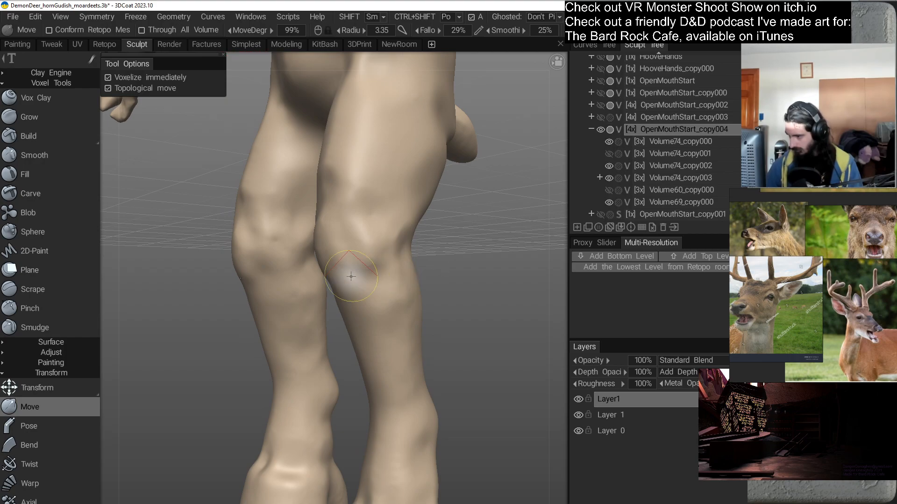
Adjust the inner contour of the legs just below the knees with the Move brush, enlarging its radius to 6.53.
{"action": "mouse_move", "coordinate": [326, 294]}
{"action": "left_mouse_down", "text": "alt"}
{"action": "mouse_move", "coordinate": [388, 254]}
{"action": "mouse_move", "coordinate": [382, 311]}
{"action": "mouse_move", "coordinate": [470, 310]}
{"action": "mouse_move", "coordinate": [425, 247]}
{"action": "mouse_move", "coordinate": [428, 299]}
{"action": "left_mouse_up", "text": "alt"}
{"action": "mouse_move", "coordinate": [380, 282]}
{"action": "left_mouse_down", "text": "alt"}
{"action": "mouse_move", "coordinate": [410, 314]}
{"action": "mouse_move", "coordinate": [361, 301]}
{"action": "mouse_move", "coordinate": [342, 269]}
{"action": "left_mouse_up", "text": "alt"}
{"action": "right_click", "coordinate": [331, 260]}
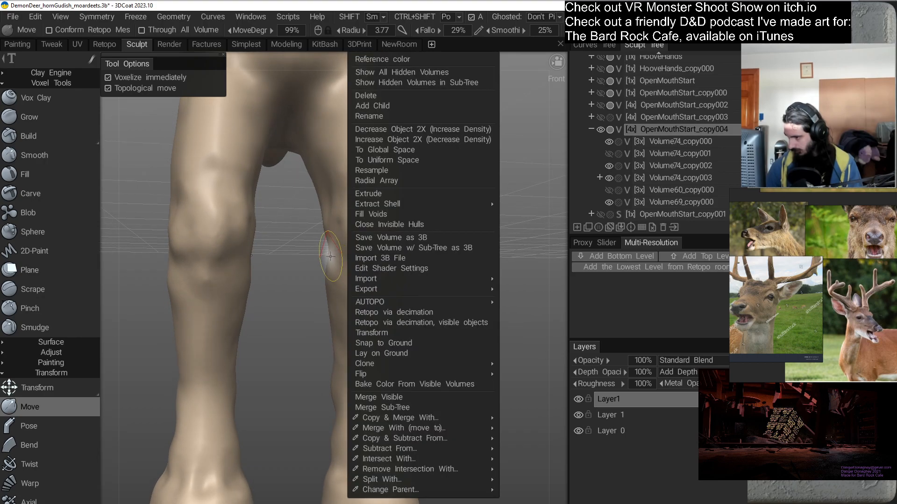
{"action": "left_click", "coordinate": [313, 264]}
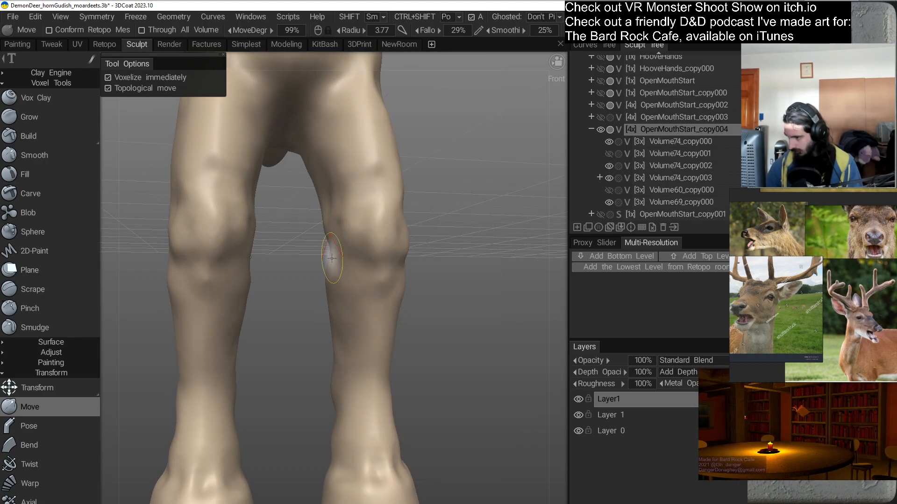
{"action": "right_click_drag", "start_coordinate": [328, 280], "coordinate": [345, 280]}
{"action": "scroll", "coordinate": [329, 280], "scroll_direction": "up", "scroll_amount": 1}
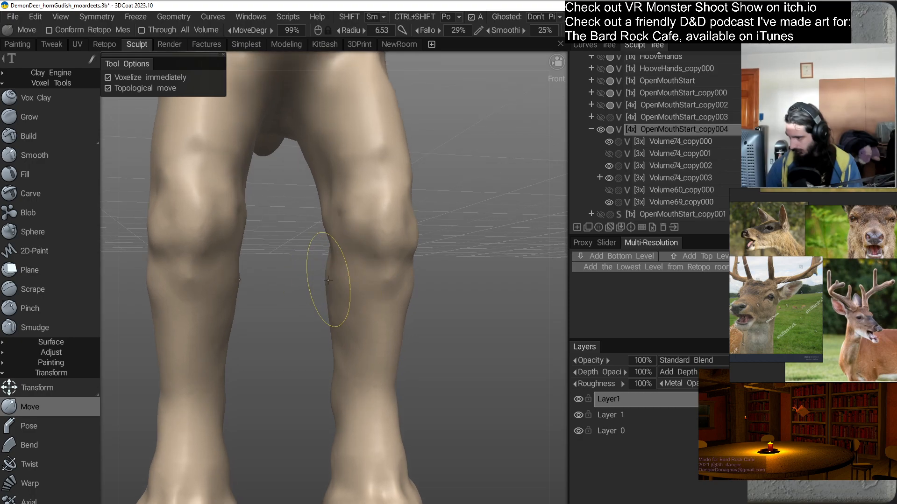
{"action": "mouse_move", "coordinate": [307, 296]}
{"action": "left_mouse_down"}
{"action": "mouse_move", "coordinate": [320, 344]}
{"action": "mouse_move", "coordinate": [335, 319]}
{"action": "mouse_move", "coordinate": [324, 314]}
{"action": "mouse_move", "coordinate": [335, 346]}
{"action": "left_mouse_up"}
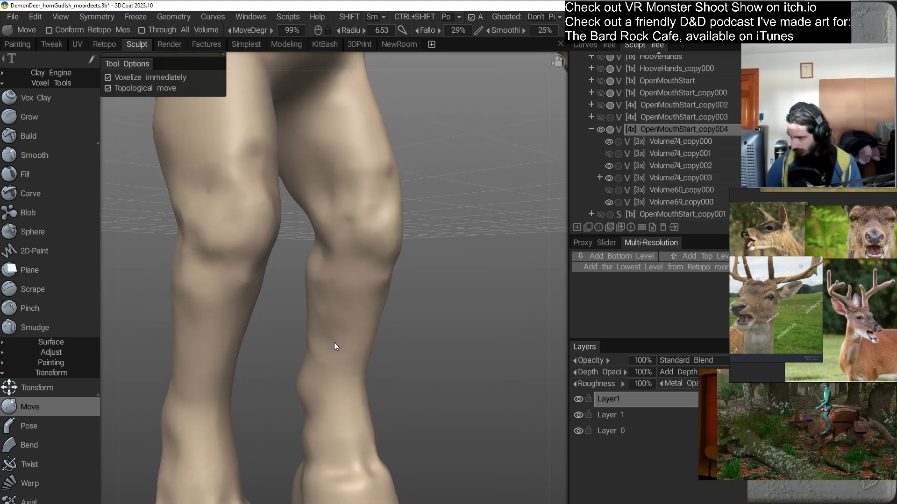
Refine the inner thighs and inner knees with the Move brush at radius 4.61.
{"action": "left_click_drag", "start_coordinate": [434, 305], "coordinate": [415, 273]}
{"action": "middle_click_drag", "start_coordinate": [415, 272], "coordinate": [390, 272]}
{"action": "right_click_drag", "start_coordinate": [389, 271], "coordinate": [386, 291]}
{"action": "mouse_move", "coordinate": [386, 291]}
{"action": "left_mouse_down"}
{"action": "mouse_move", "coordinate": [392, 270]}
{"action": "mouse_move", "coordinate": [422, 290]}
{"action": "mouse_move", "coordinate": [450, 293]}
{"action": "mouse_move", "coordinate": [397, 301]}
{"action": "mouse_move", "coordinate": [369, 253]}
{"action": "left_mouse_up"}
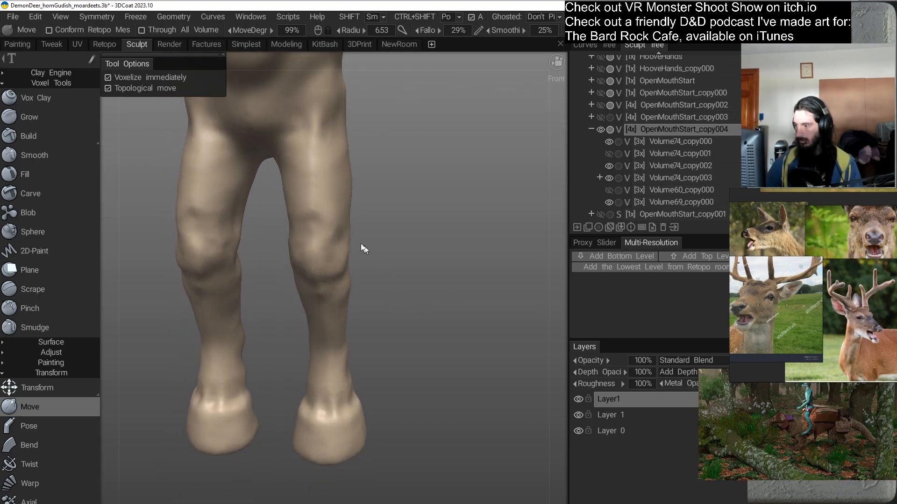
{"action": "left_click_drag", "start_coordinate": [294, 182], "coordinate": [295, 180]}
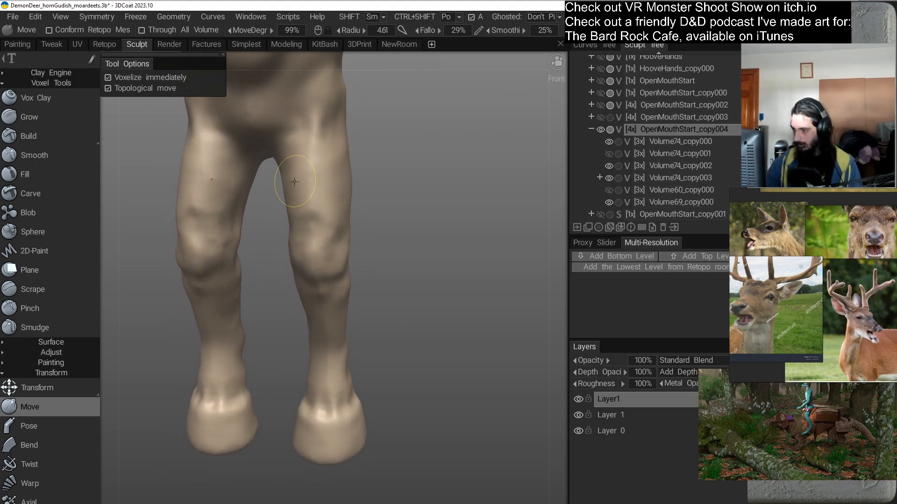
{"action": "mouse_move", "coordinate": [363, 243]}
{"action": "left_mouse_down"}
{"action": "mouse_move", "coordinate": [395, 263]}
{"action": "mouse_move", "coordinate": [427, 252]}
{"action": "left_mouse_up"}
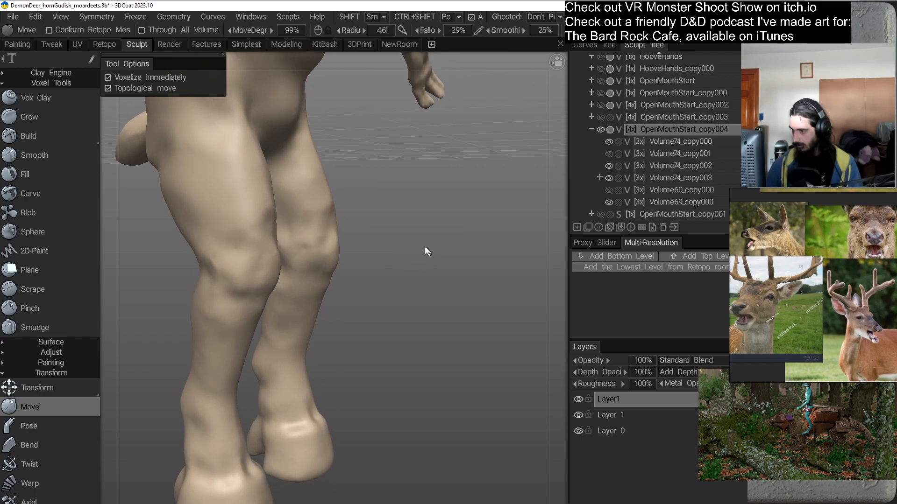
{"action": "left_click_drag", "start_coordinate": [355, 233], "coordinate": [439, 242]}
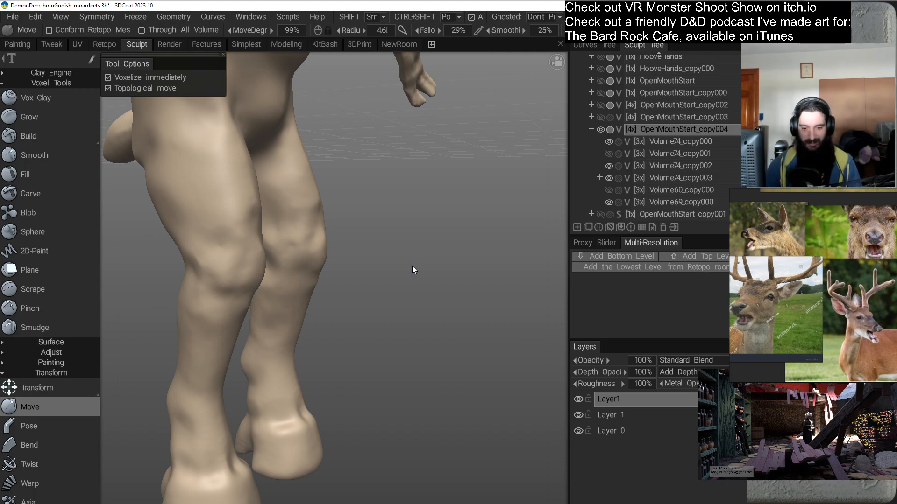
{"action": "mouse_move", "coordinate": [404, 252]}
{"action": "left_mouse_down"}
{"action": "mouse_move", "coordinate": [398, 236]}
{"action": "mouse_move", "coordinate": [400, 294]}
{"action": "mouse_move", "coordinate": [385, 236]}
{"action": "left_mouse_up"}
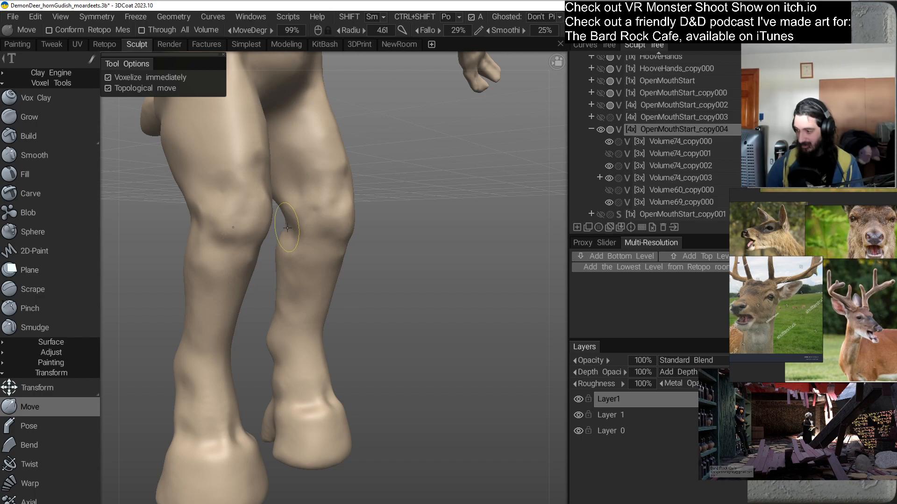
Refine the inner sides of the knees from back and front with the Move brush at radii 6.25, 3.81 and 4.15.
{"action": "mouse_move", "coordinate": [365, 280]}
{"action": "left_mouse_down"}
{"action": "mouse_move", "coordinate": [392, 301]}
{"action": "mouse_move", "coordinate": [450, 307]}
{"action": "mouse_move", "coordinate": [416, 300]}
{"action": "mouse_move", "coordinate": [418, 266]}
{"action": "mouse_move", "coordinate": [251, 308]}
{"action": "mouse_move", "coordinate": [283, 308]}
{"action": "left_mouse_up"}
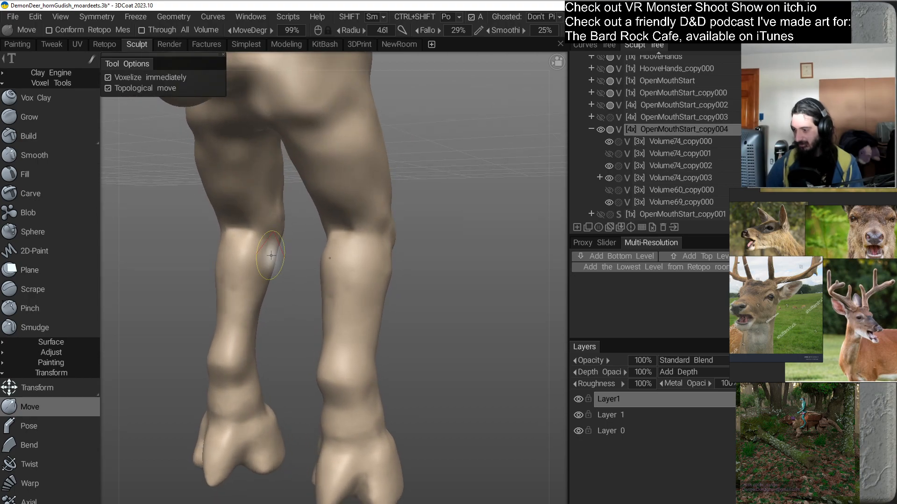
{"action": "left_click_drag", "start_coordinate": [282, 288], "coordinate": [334, 298]}
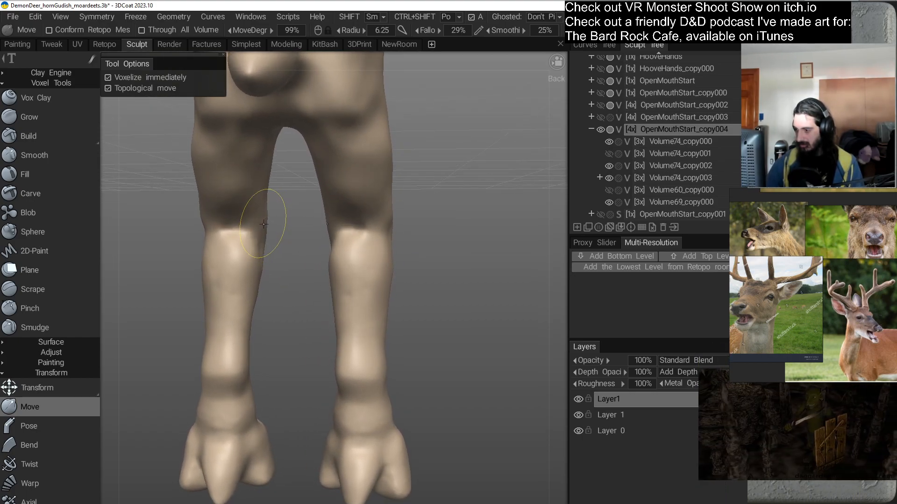
{"action": "mouse_move", "coordinate": [266, 222]}
{"action": "left_mouse_down"}
{"action": "mouse_move", "coordinate": [275, 248]}
{"action": "mouse_move", "coordinate": [279, 225]}
{"action": "left_mouse_up"}
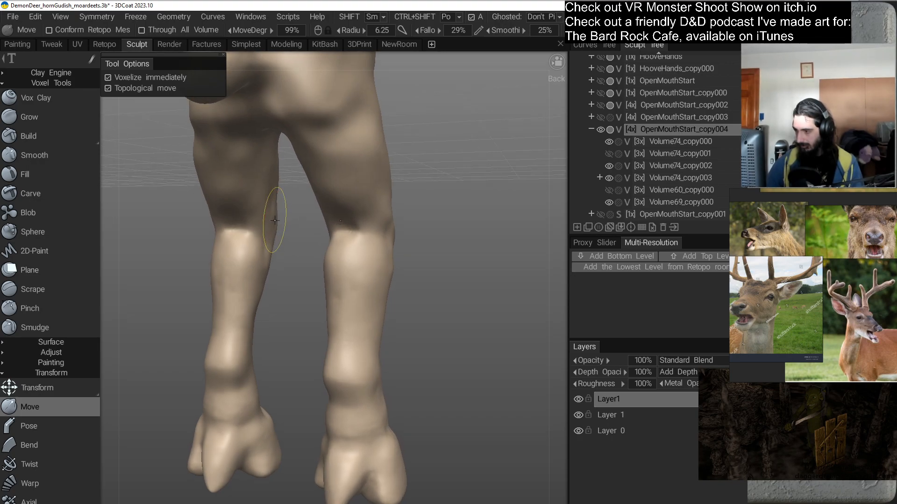
{"action": "mouse_move", "coordinate": [281, 270]}
{"action": "left_mouse_down"}
{"action": "mouse_move", "coordinate": [276, 248]}
{"action": "mouse_move", "coordinate": [343, 287]}
{"action": "mouse_move", "coordinate": [282, 302]}
{"action": "mouse_move", "coordinate": [324, 298]}
{"action": "mouse_move", "coordinate": [330, 234]}
{"action": "left_mouse_up"}
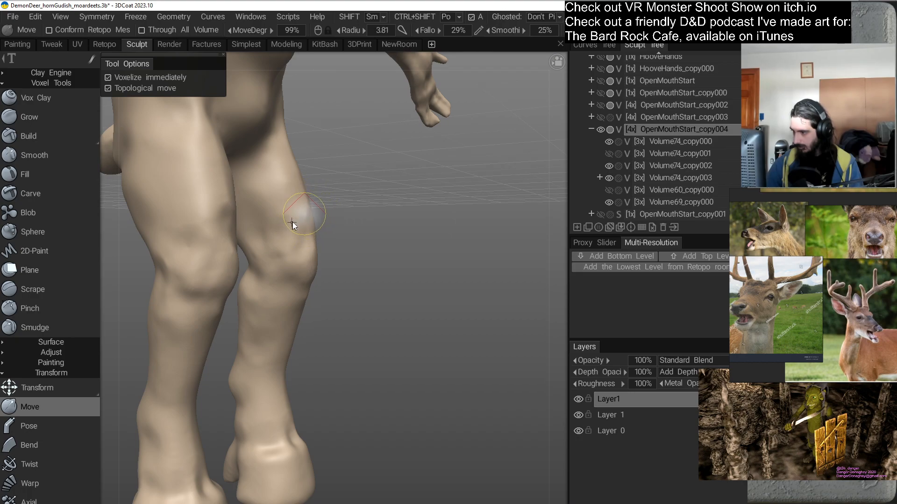
{"action": "left_click_drag", "start_coordinate": [344, 237], "coordinate": [367, 235]}
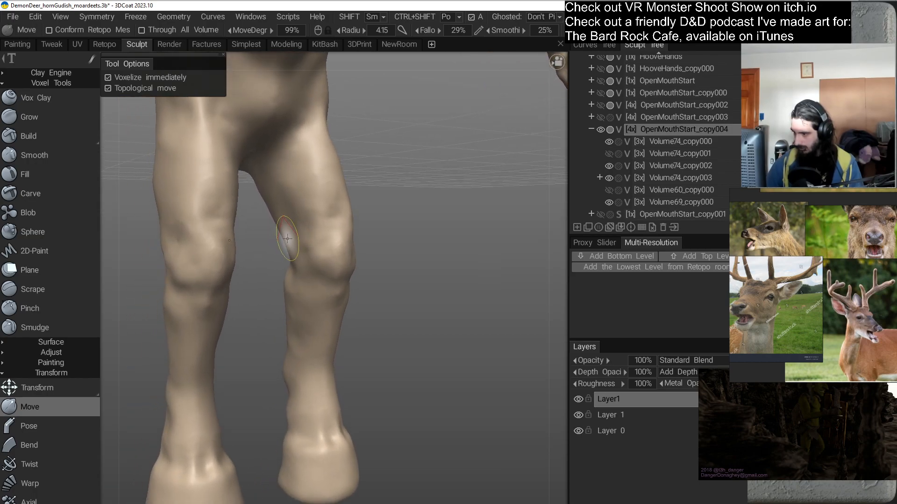
{"action": "left_click_drag", "start_coordinate": [372, 274], "coordinate": [286, 260]}
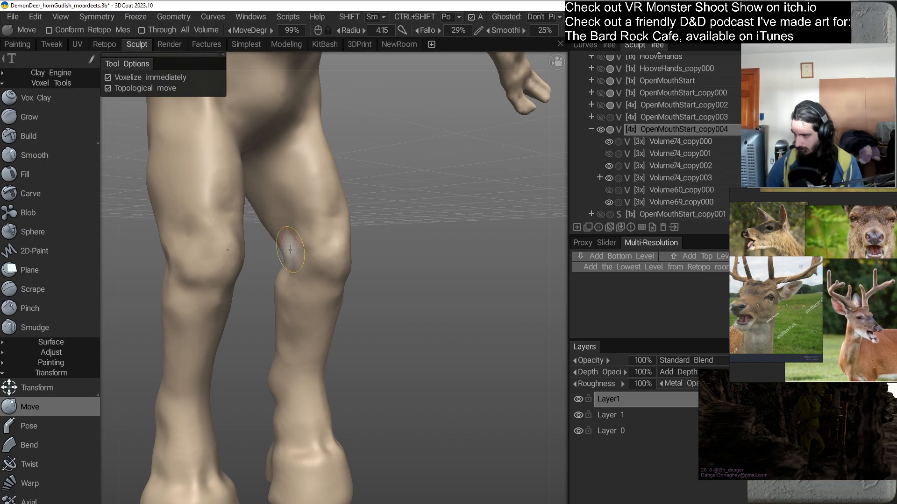
{"action": "left_click_drag", "start_coordinate": [371, 301], "coordinate": [299, 275]}
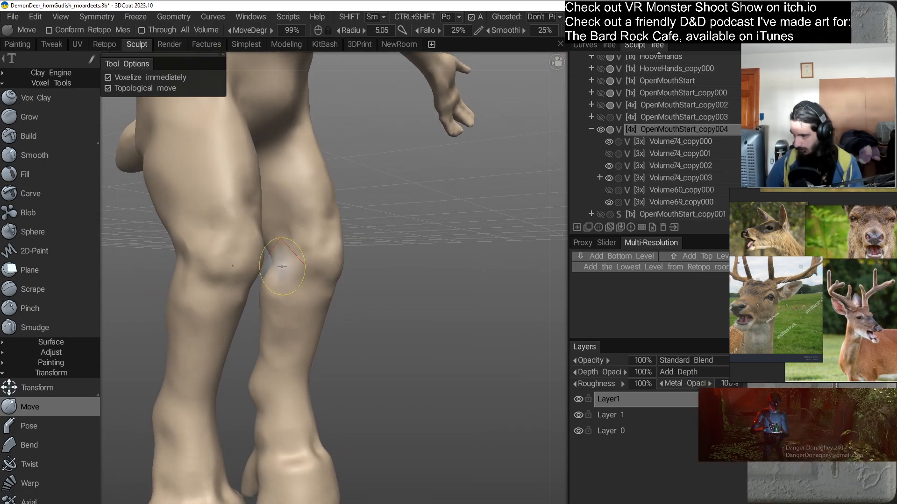
Adjust the inner contour of the legs just below the knees with the Move brush, enlarging its radius to 7.52.
{"action": "right_click_drag", "start_coordinate": [279, 296], "coordinate": [290, 296]}
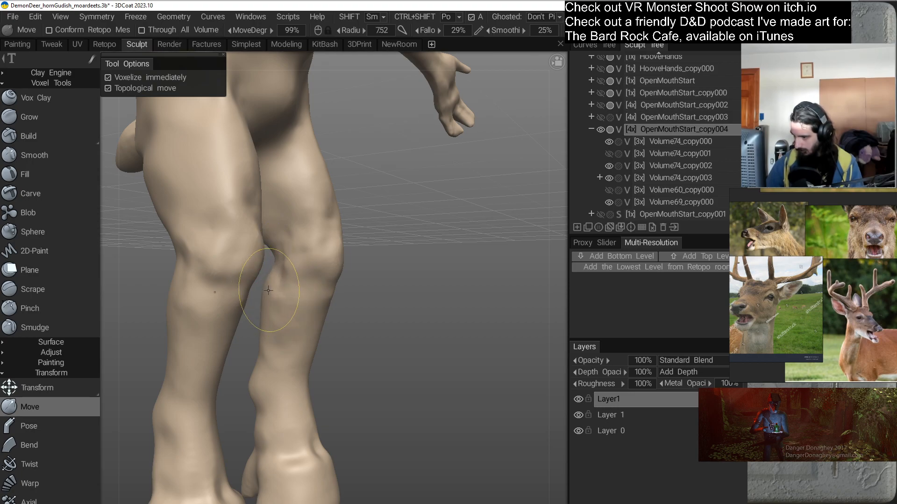
{"action": "left_click_drag", "start_coordinate": [353, 314], "coordinate": [332, 310]}
{"action": "left_click_drag", "start_coordinate": [257, 321], "coordinate": [260, 318]}
{"action": "mouse_move", "coordinate": [386, 336]}
{"action": "left_mouse_down"}
{"action": "mouse_move", "coordinate": [360, 342]}
{"action": "mouse_move", "coordinate": [414, 341]}
{"action": "mouse_move", "coordinate": [372, 281]}
{"action": "mouse_move", "coordinate": [288, 274]}
{"action": "left_mouse_up"}
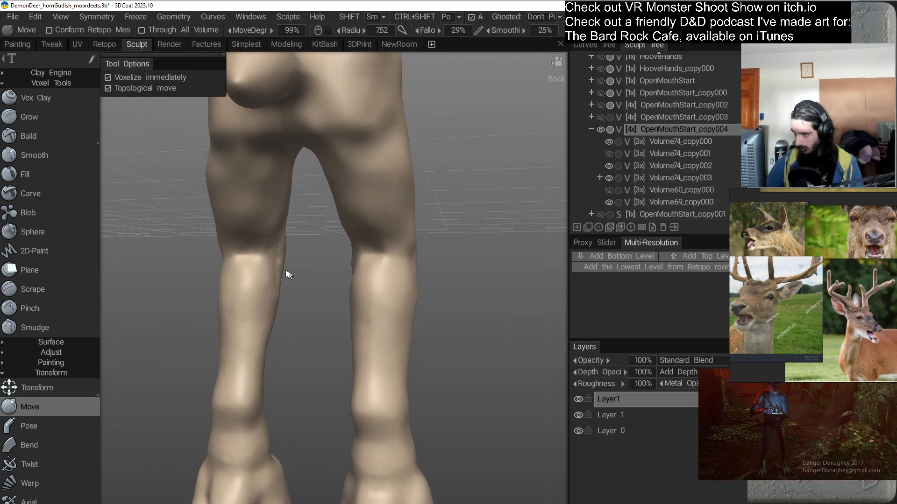
Reshape the inner knee contour seen from behind with the Move brush at radius 4.53.
{"action": "right_click_drag", "start_coordinate": [274, 270], "coordinate": [256, 273]}
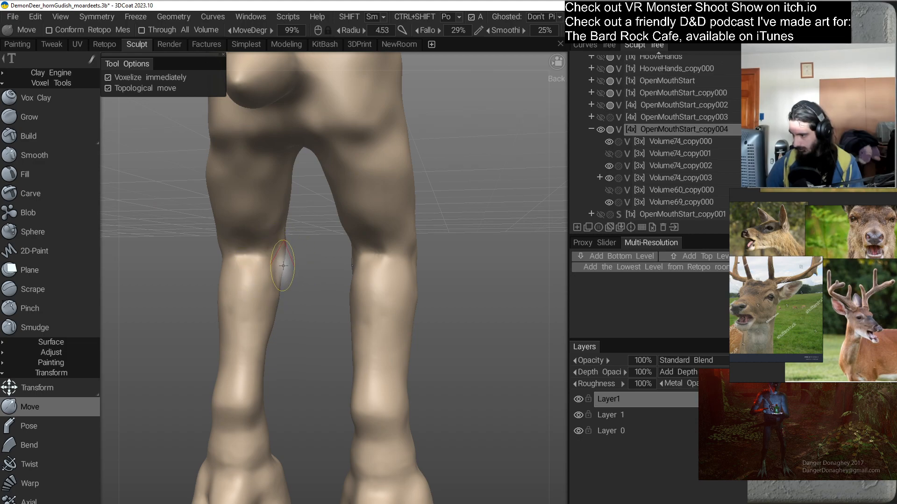
{"action": "left_click_drag", "start_coordinate": [290, 264], "coordinate": [302, 254]}
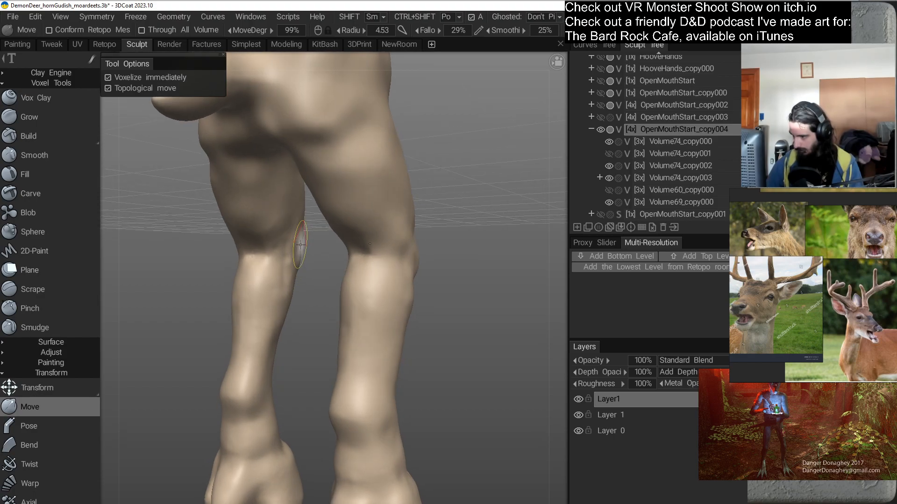
{"action": "left_click_drag", "start_coordinate": [317, 286], "coordinate": [316, 253]}
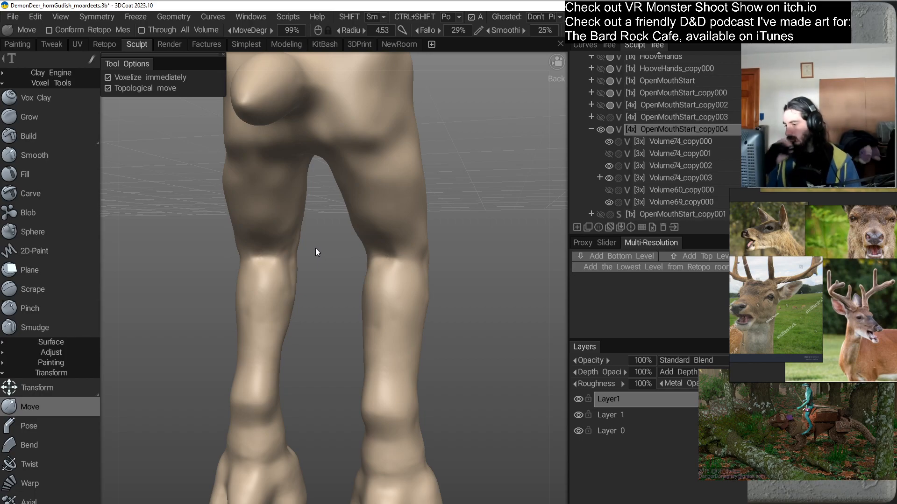
{"action": "mouse_move", "coordinate": [318, 293]}
{"action": "left_mouse_down"}
{"action": "mouse_move", "coordinate": [276, 322]}
{"action": "mouse_move", "coordinate": [261, 284]}
{"action": "mouse_move", "coordinate": [292, 320]}
{"action": "mouse_move", "coordinate": [316, 268]}
{"action": "mouse_move", "coordinate": [302, 286]}
{"action": "left_mouse_up"}
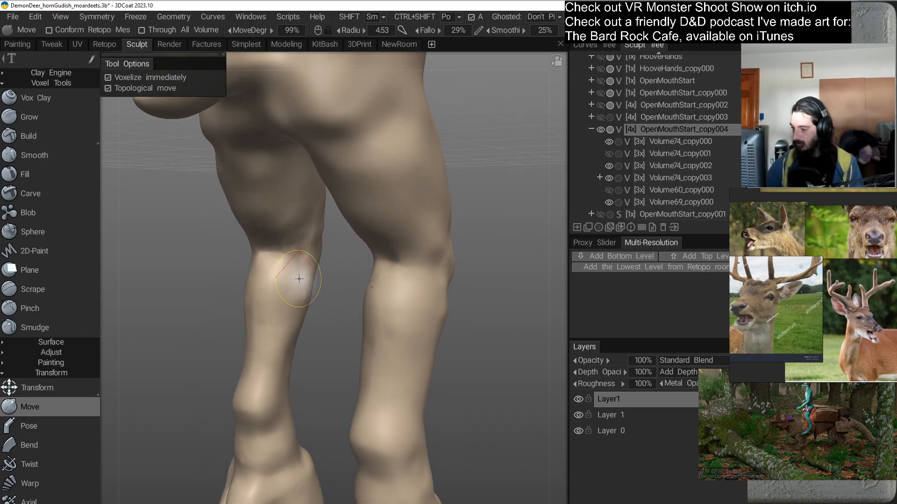
Refine the inner back of the legs just below the knees with the Move brush at radius 3.05.
{"action": "right_click_drag", "start_coordinate": [287, 285], "coordinate": [285, 286]}
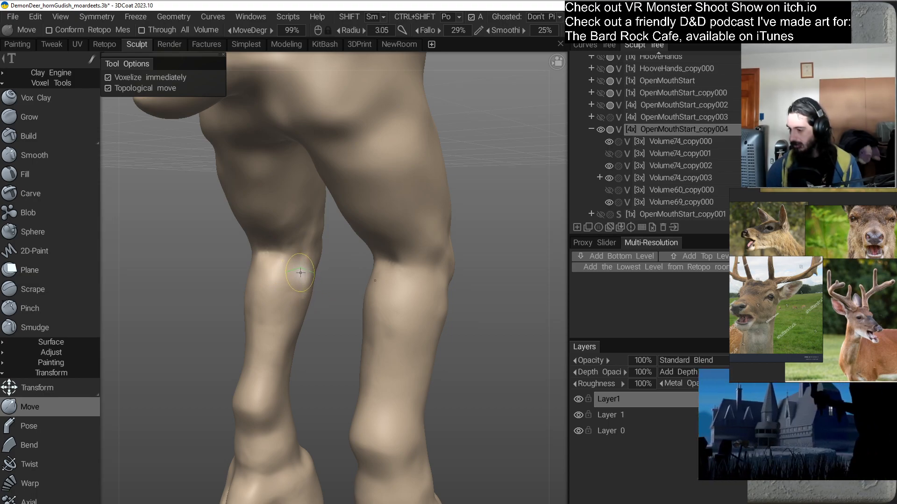
{"action": "mouse_move", "coordinate": [299, 344]}
{"action": "left_mouse_down"}
{"action": "mouse_move", "coordinate": [319, 330]}
{"action": "mouse_move", "coordinate": [254, 341]}
{"action": "mouse_move", "coordinate": [304, 351]}
{"action": "mouse_move", "coordinate": [318, 291]}
{"action": "mouse_move", "coordinate": [308, 326]}
{"action": "mouse_move", "coordinate": [321, 301]}
{"action": "left_mouse_up"}
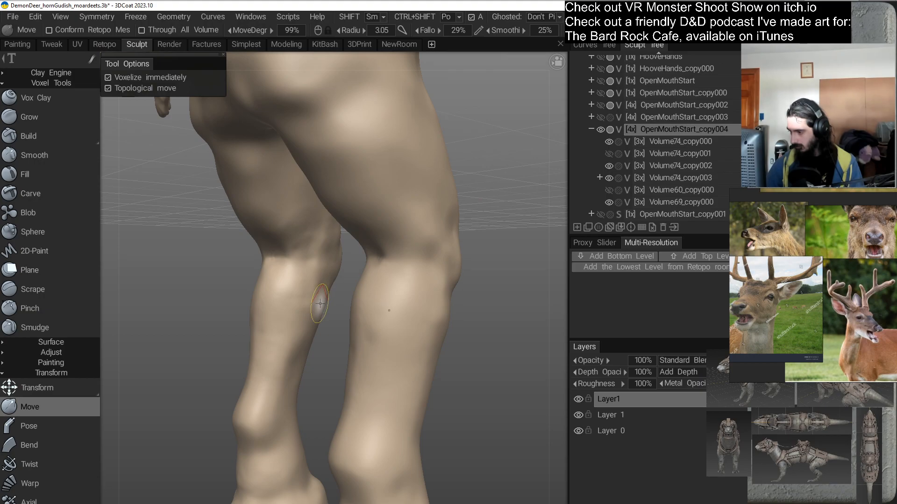
{"action": "mouse_move", "coordinate": [322, 342]}
{"action": "left_mouse_down"}
{"action": "mouse_move", "coordinate": [324, 311]}
{"action": "mouse_move", "coordinate": [290, 340]}
{"action": "mouse_move", "coordinate": [246, 303]}
{"action": "mouse_move", "coordinate": [362, 342]}
{"action": "mouse_move", "coordinate": [251, 339]}
{"action": "mouse_move", "coordinate": [374, 341]}
{"action": "mouse_move", "coordinate": [311, 300]}
{"action": "mouse_move", "coordinate": [351, 339]}
{"action": "mouse_move", "coordinate": [306, 326]}
{"action": "mouse_move", "coordinate": [356, 294]}
{"action": "mouse_move", "coordinate": [342, 306]}
{"action": "left_mouse_up"}
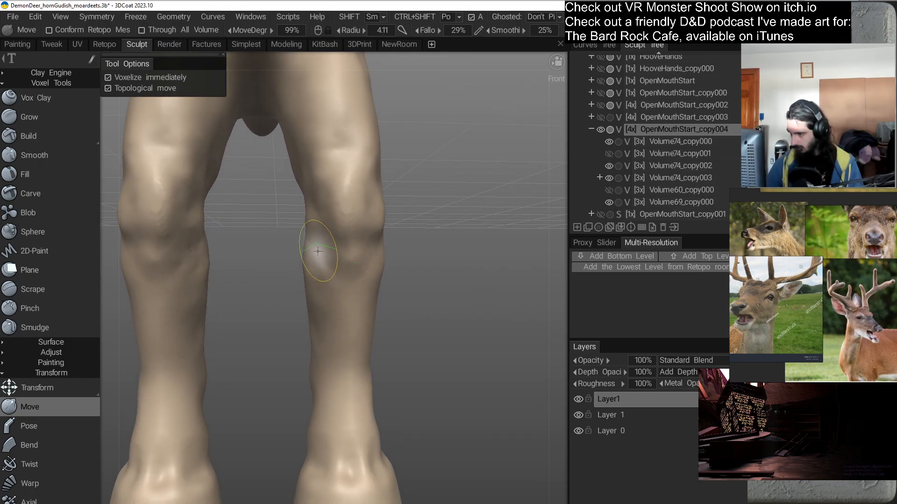
Smooth out the inner contour of the upper lower legs with the Move brush at radii 4.11 and 6.48.
{"action": "mouse_move", "coordinate": [304, 318]}
{"action": "left_mouse_down"}
{"action": "mouse_move", "coordinate": [342, 322]}
{"action": "mouse_move", "coordinate": [366, 266]}
{"action": "mouse_move", "coordinate": [352, 310]}
{"action": "mouse_move", "coordinate": [332, 277]}
{"action": "mouse_move", "coordinate": [369, 326]}
{"action": "mouse_move", "coordinate": [340, 326]}
{"action": "mouse_move", "coordinate": [353, 314]}
{"action": "left_mouse_up"}
{"action": "mouse_move", "coordinate": [316, 310]}
{"action": "right_mouse_down"}
{"action": "mouse_move", "coordinate": [336, 313]}
{"action": "mouse_move", "coordinate": [312, 314]}
{"action": "mouse_move", "coordinate": [313, 299]}
{"action": "right_mouse_up"}
{"action": "mouse_move", "coordinate": [306, 315]}
{"action": "left_mouse_down"}
{"action": "mouse_move", "coordinate": [325, 335]}
{"action": "mouse_move", "coordinate": [310, 290]}
{"action": "left_mouse_up"}
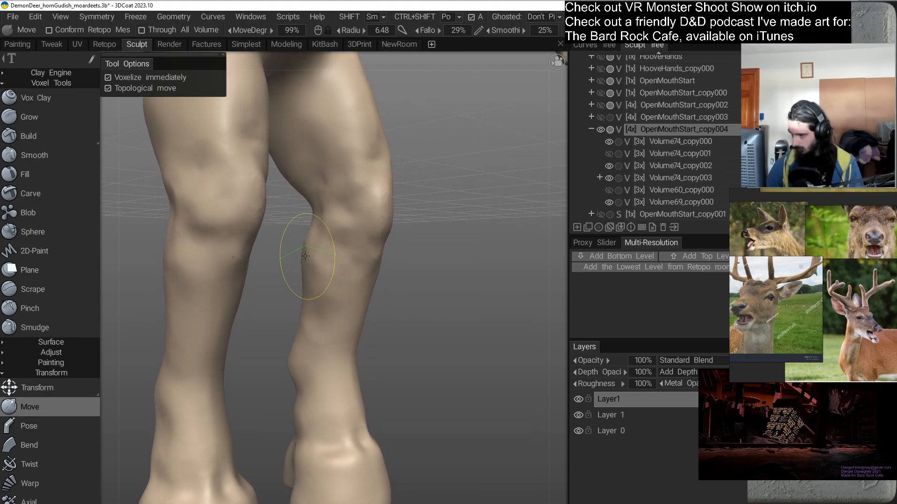
{"action": "left_click_drag", "start_coordinate": [347, 323], "coordinate": [341, 300]}
{"action": "left_click_drag", "start_coordinate": [317, 335], "coordinate": [354, 332]}
{"action": "left_click_drag", "start_coordinate": [285, 334], "coordinate": [276, 321]}
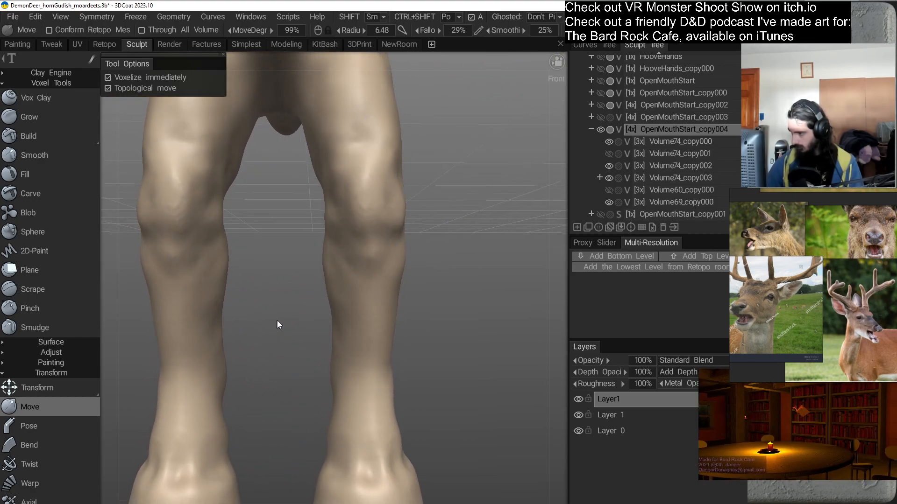
Refine the lower legs above the hocks from the back with the Move brush at radius 4.59.
{"action": "right_click_drag", "start_coordinate": [276, 321], "coordinate": [228, 306]}
{"action": "left_click_drag", "start_coordinate": [228, 306], "coordinate": [234, 318]}
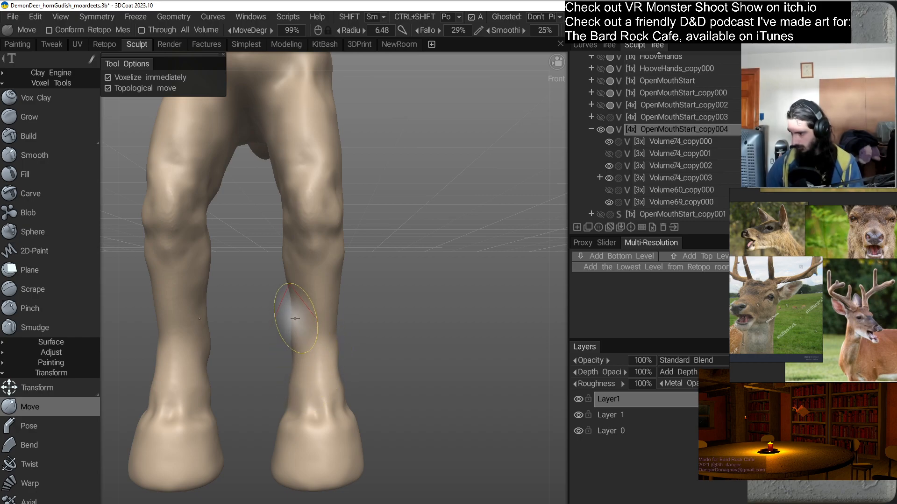
{"action": "right_click_drag", "start_coordinate": [425, 295], "coordinate": [414, 293]}
{"action": "left_click_drag", "start_coordinate": [414, 293], "coordinate": [256, 350]}
{"action": "right_click_drag", "start_coordinate": [256, 351], "coordinate": [316, 313]}
{"action": "left_click_drag", "start_coordinate": [316, 313], "coordinate": [306, 270]}
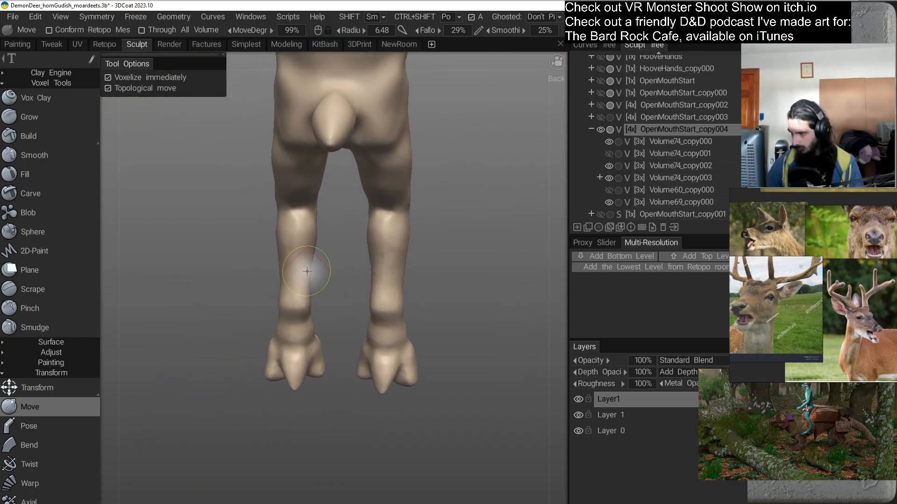
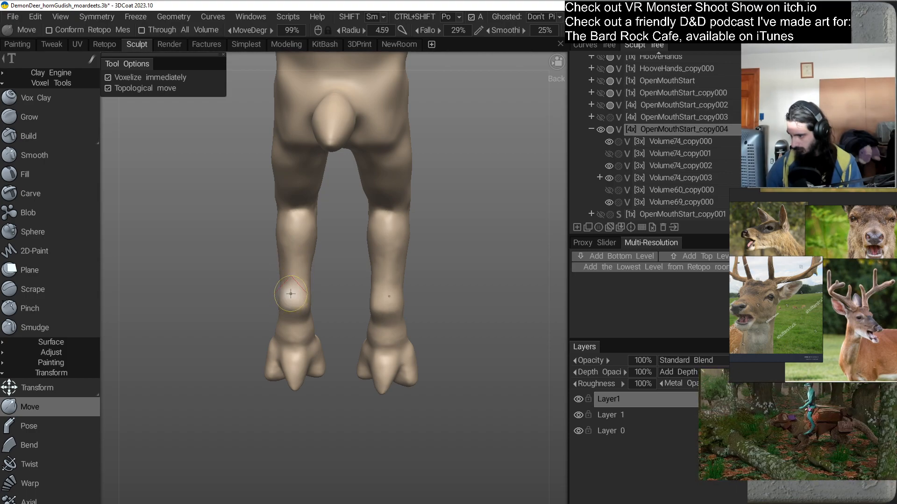
{"action": "left_click_drag", "start_coordinate": [320, 307], "coordinate": [424, 304]}
{"action": "right_click_drag", "start_coordinate": [425, 300], "coordinate": [419, 281]}
{"action": "left_click_drag", "start_coordinate": [420, 308], "coordinate": [396, 306]}
{"action": "right_click_drag", "start_coordinate": [394, 258], "coordinate": [410, 299]}
{"action": "left_click_drag", "start_coordinate": [411, 299], "coordinate": [419, 300]}
{"action": "right_click_drag", "start_coordinate": [352, 293], "coordinate": [365, 294]}
Adjust the outer contour of the upper thighs below the hips with the Move brush at radius 6.23.
{"action": "mouse_move", "coordinate": [397, 314]}
{"action": "left_mouse_down"}
{"action": "mouse_move", "coordinate": [378, 318]}
{"action": "mouse_move", "coordinate": [345, 291]}
{"action": "mouse_move", "coordinate": [340, 312]}
{"action": "mouse_move", "coordinate": [296, 321]}
{"action": "mouse_move", "coordinate": [229, 315]}
{"action": "mouse_move", "coordinate": [260, 320]}
{"action": "mouse_move", "coordinate": [260, 298]}
{"action": "left_mouse_up"}
{"action": "left_click_drag", "start_coordinate": [264, 262], "coordinate": [260, 262]}
{"action": "mouse_move", "coordinate": [359, 338]}
{"action": "left_mouse_down"}
{"action": "mouse_move", "coordinate": [296, 340]}
{"action": "mouse_move", "coordinate": [336, 340]}
{"action": "left_mouse_up"}
{"action": "mouse_move", "coordinate": [327, 299]}
{"action": "left_mouse_down"}
{"action": "mouse_move", "coordinate": [416, 318]}
{"action": "mouse_move", "coordinate": [391, 277]}
{"action": "mouse_move", "coordinate": [361, 267]}
{"action": "mouse_move", "coordinate": [397, 264]}
{"action": "mouse_move", "coordinate": [414, 301]}
{"action": "mouse_move", "coordinate": [404, 292]}
{"action": "mouse_move", "coordinate": [407, 280]}
{"action": "left_mouse_up"}
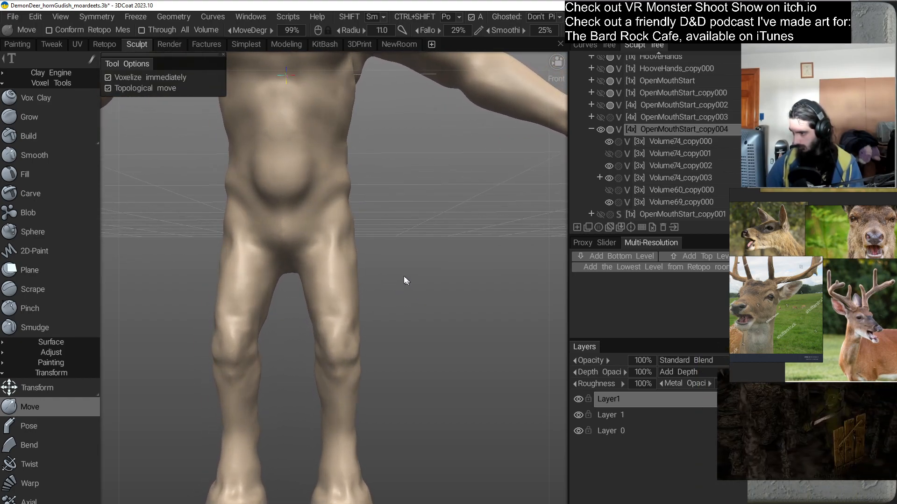
{"action": "right_click_drag", "start_coordinate": [350, 256], "coordinate": [327, 267]}
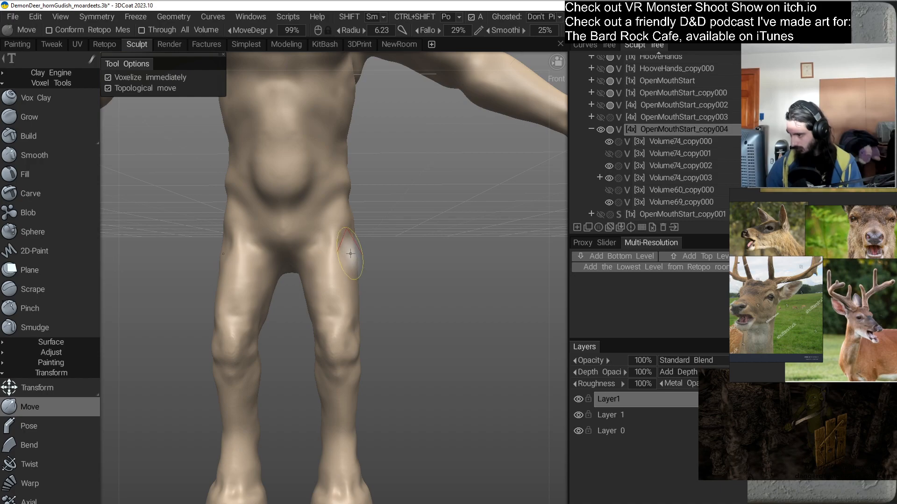
{"action": "mouse_move", "coordinate": [350, 252]}
{"action": "left_mouse_down"}
{"action": "mouse_move", "coordinate": [377, 295]}
{"action": "mouse_move", "coordinate": [341, 296]}
{"action": "mouse_move", "coordinate": [302, 317]}
{"action": "mouse_move", "coordinate": [348, 314]}
{"action": "mouse_move", "coordinate": [252, 309]}
{"action": "mouse_move", "coordinate": [267, 312]}
{"action": "mouse_move", "coordinate": [304, 280]}
{"action": "mouse_move", "coordinate": [304, 329]}
{"action": "mouse_move", "coordinate": [294, 310]}
{"action": "left_mouse_up"}
{"action": "right_click_drag", "start_coordinate": [290, 258], "coordinate": [283, 259]}
{"action": "left_click_drag", "start_coordinate": [243, 318], "coordinate": [374, 308]}
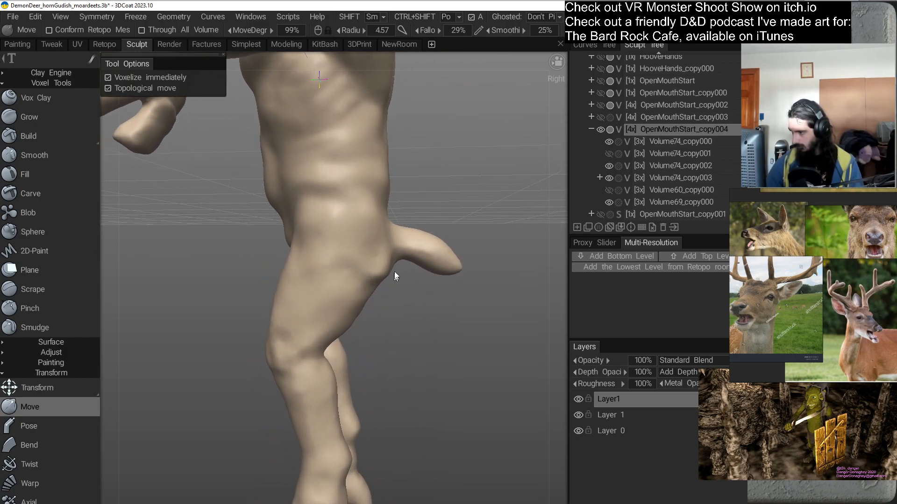
Reshape the buttocks and the backs of the upper thighs with the Move brush at radius 4.57.
{"action": "middle_click_drag", "start_coordinate": [394, 280], "coordinate": [355, 272]}
{"action": "left_click_drag", "start_coordinate": [355, 272], "coordinate": [334, 276]}
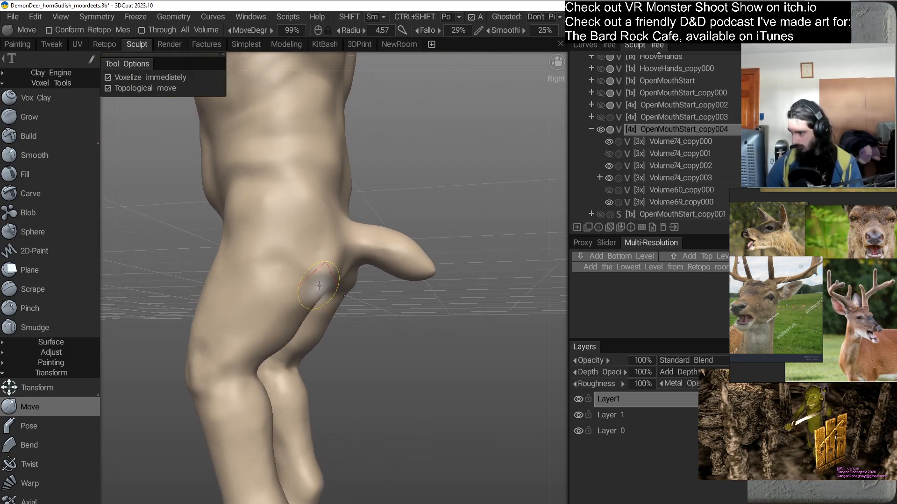
{"action": "left_click_drag", "start_coordinate": [373, 320], "coordinate": [319, 279]}
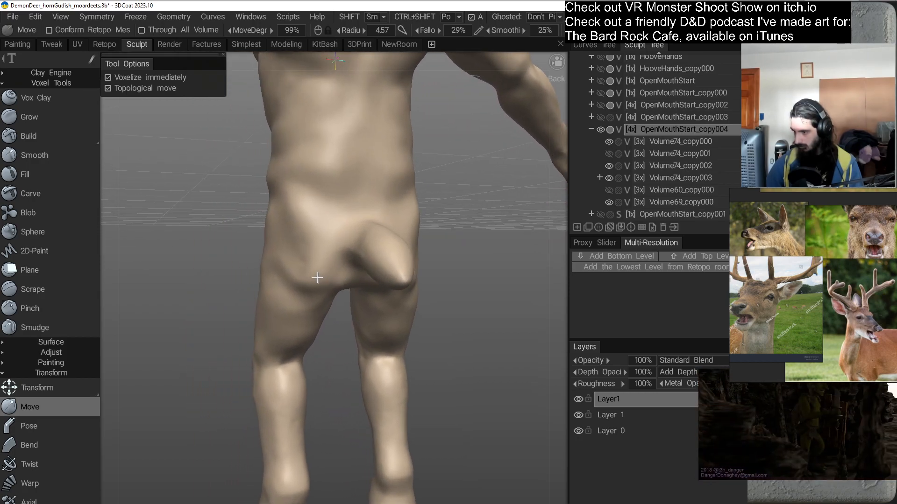
{"action": "left_click_drag", "start_coordinate": [279, 238], "coordinate": [289, 282]}
{"action": "left_click_drag", "start_coordinate": [299, 324], "coordinate": [316, 335], "text": "alt"}
{"action": "mouse_move", "coordinate": [302, 287]}
{"action": "left_mouse_down"}
{"action": "mouse_move", "coordinate": [296, 315]}
{"action": "mouse_move", "coordinate": [424, 293]}
{"action": "mouse_move", "coordinate": [423, 309]}
{"action": "mouse_move", "coordinate": [278, 313]}
{"action": "mouse_move", "coordinate": [275, 273]}
{"action": "mouse_move", "coordinate": [303, 272]}
{"action": "left_mouse_up"}
Check the whole figure's proportions from several angles, particularly the back, and save the scene.
{"action": "mouse_move", "coordinate": [294, 319]}
{"action": "left_mouse_down", "text": "alt"}
{"action": "mouse_move", "coordinate": [455, 338]}
{"action": "mouse_move", "coordinate": [439, 321]}
{"action": "mouse_move", "coordinate": [265, 316]}
{"action": "mouse_move", "coordinate": [453, 341]}
{"action": "left_mouse_up", "text": "alt"}
{"action": "right_click_drag", "start_coordinate": [453, 340], "coordinate": [454, 252], "text": "alt"}
{"action": "left_click_drag", "start_coordinate": [449, 283], "coordinate": [206, 315], "text": "alt"}
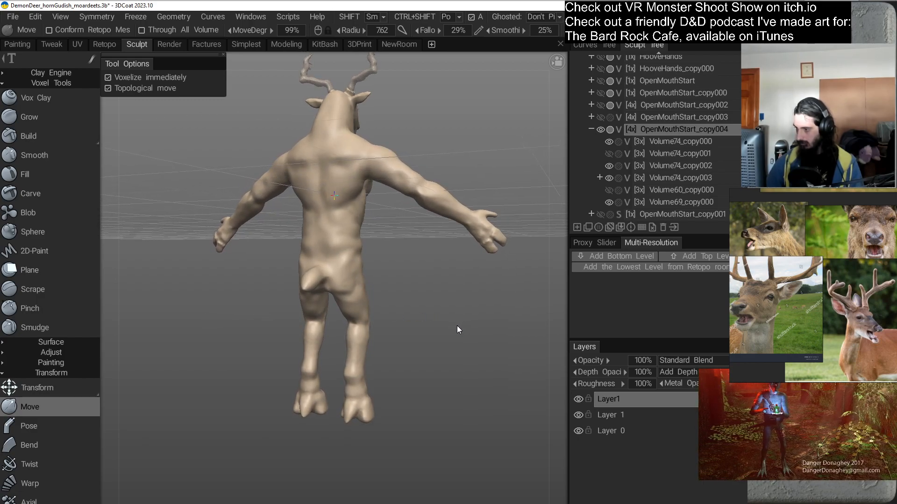
{"action": "left_click_drag", "start_coordinate": [414, 262], "coordinate": [403, 252], "text": "alt"}
{"action": "right_click_drag", "start_coordinate": [403, 252], "coordinate": [418, 295], "text": "alt"}
{"action": "middle_click_drag", "start_coordinate": [419, 295], "coordinate": [430, 243], "text": "alt"}
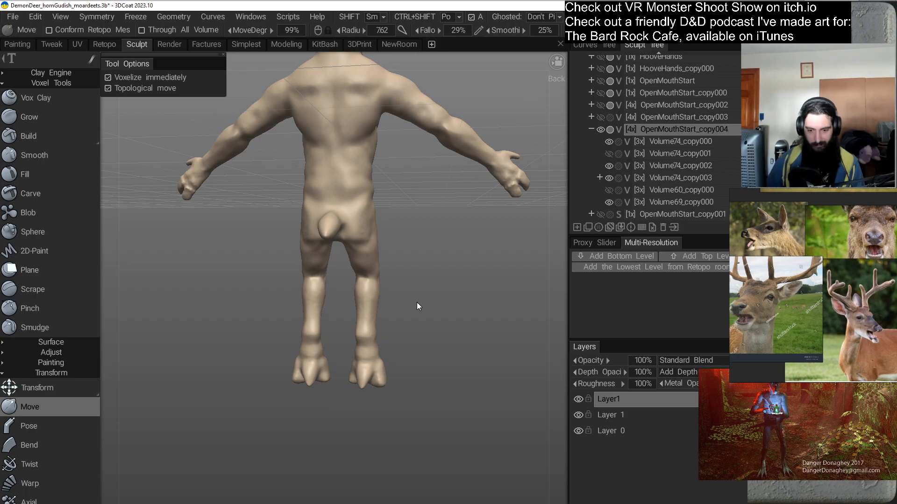
{"action": "right_click_drag", "start_coordinate": [419, 209], "coordinate": [425, 228], "text": "alt"}
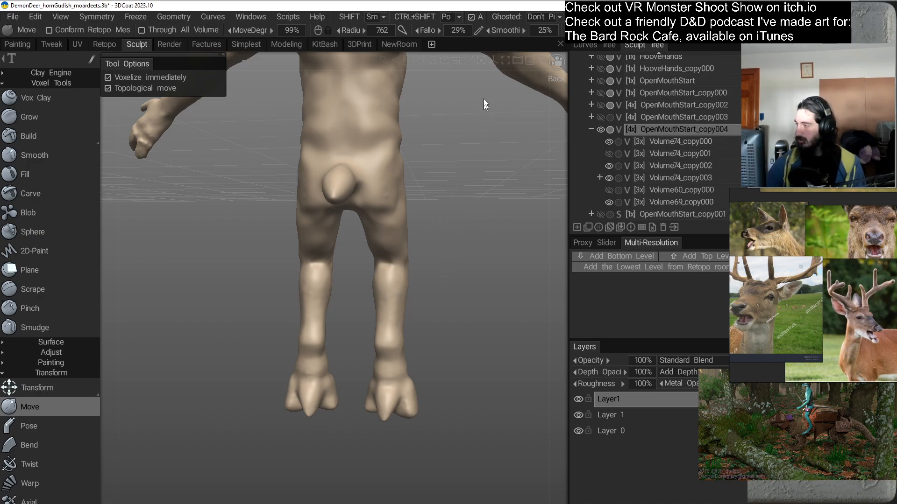
{"action": "right_click_drag", "start_coordinate": [472, 279], "coordinate": [453, 258]}
{"action": "middle_click_drag", "start_coordinate": [453, 261], "coordinate": [457, 301]}
{"action": "key", "text": "ctrl+s"}
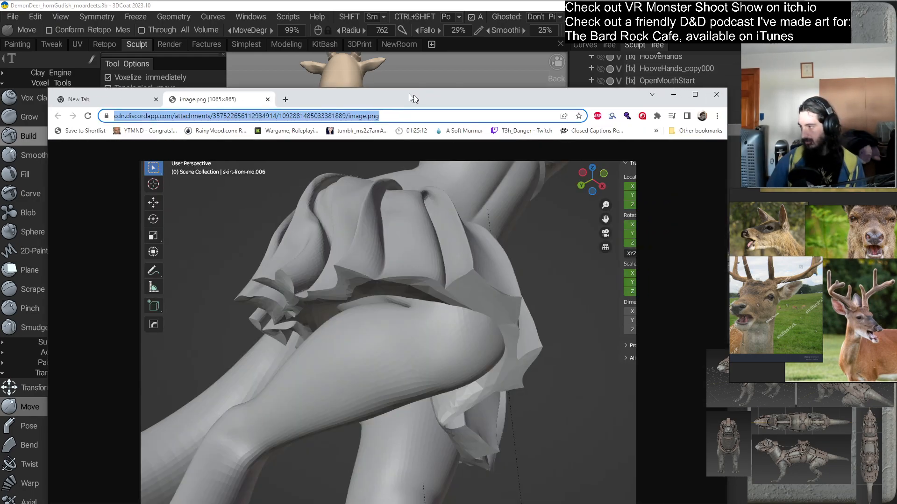
Switch to the browser to examine the two skirt mesh images, and return to 3DCoat to view the deer figure from the front.
{"action": "left_click_drag", "start_coordinate": [413, 94], "coordinate": [388, 27]}
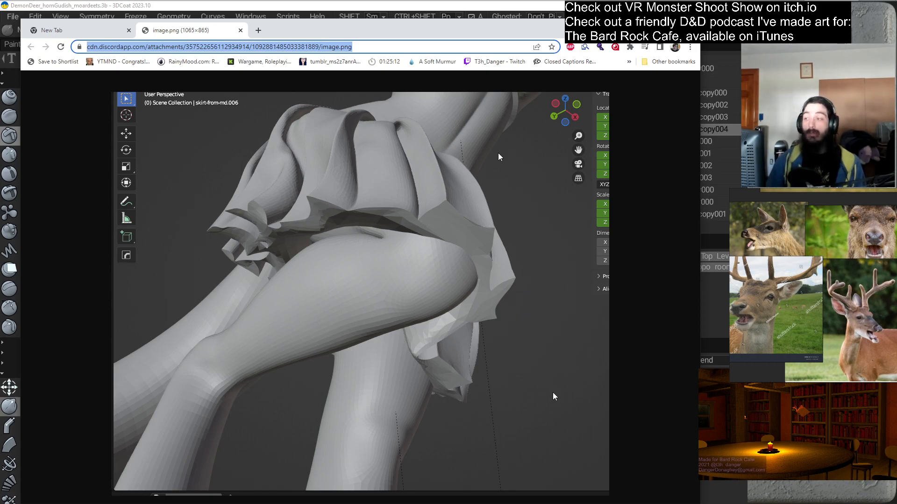
{"action": "left_click_drag", "start_coordinate": [556, 30], "coordinate": [0, 93]}
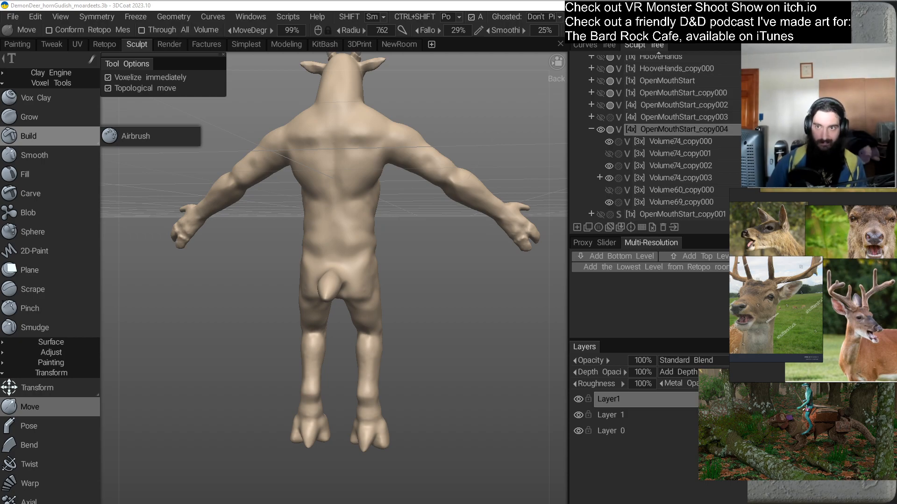
{"action": "left_click_drag", "start_coordinate": [0, 105], "coordinate": [462, 54]}
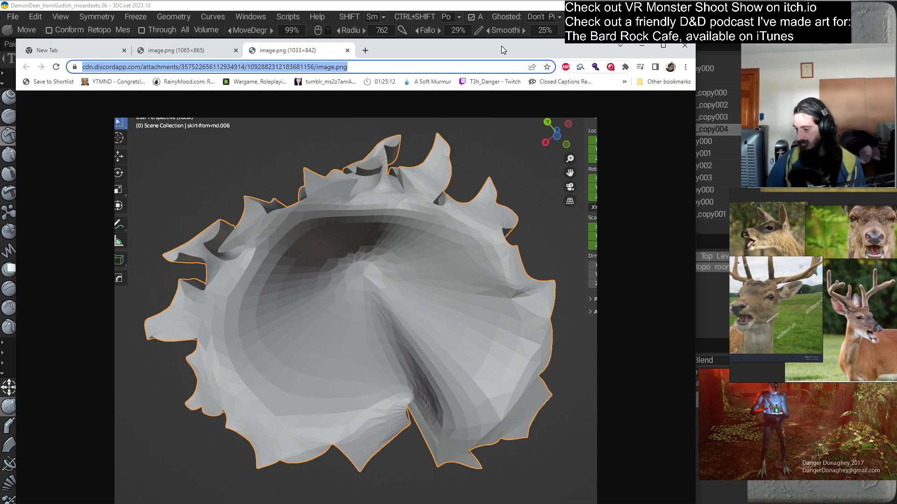
{"action": "left_click_drag", "start_coordinate": [502, 46], "coordinate": [0, 52]}
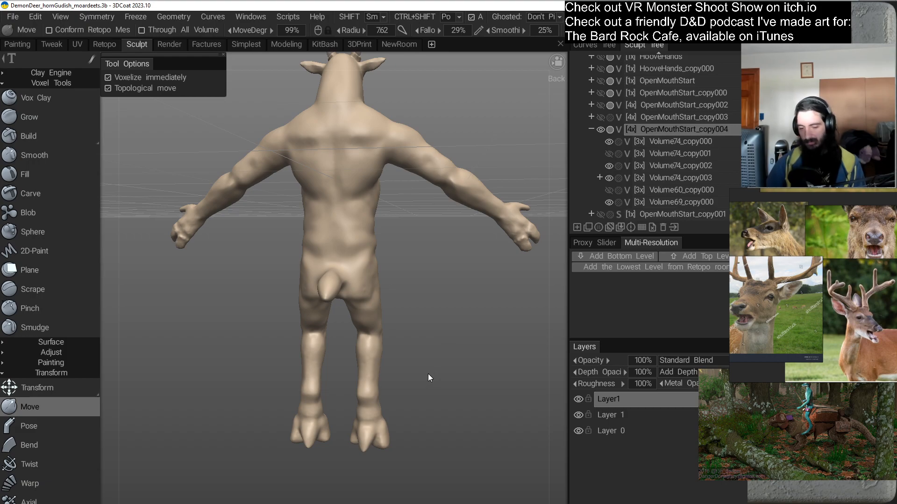
{"action": "left_click_drag", "start_coordinate": [420, 317], "coordinate": [458, 341]}
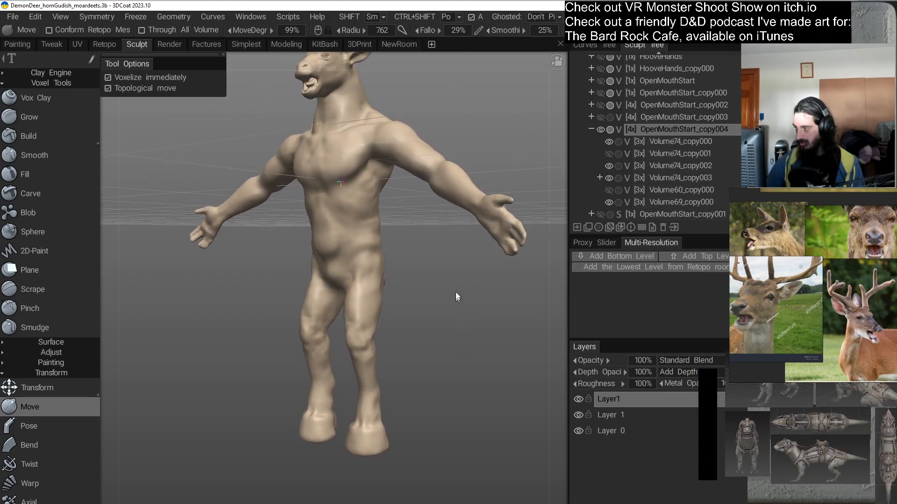
Adjust the contour of the upper arm with the Move brush at radius 6.49.
{"action": "middle_click_drag", "start_coordinate": [456, 297], "coordinate": [394, 341]}
{"action": "right_click_drag", "start_coordinate": [395, 341], "coordinate": [327, 334]}
{"action": "mouse_move", "coordinate": [327, 339]}
{"action": "left_mouse_down"}
{"action": "mouse_move", "coordinate": [348, 354]}
{"action": "mouse_move", "coordinate": [310, 380]}
{"action": "mouse_move", "coordinate": [330, 363]}
{"action": "mouse_move", "coordinate": [358, 309]}
{"action": "left_mouse_up"}
{"action": "right_click_drag", "start_coordinate": [364, 318], "coordinate": [354, 318]}
{"action": "left_click_drag", "start_coordinate": [365, 314], "coordinate": [362, 315]}
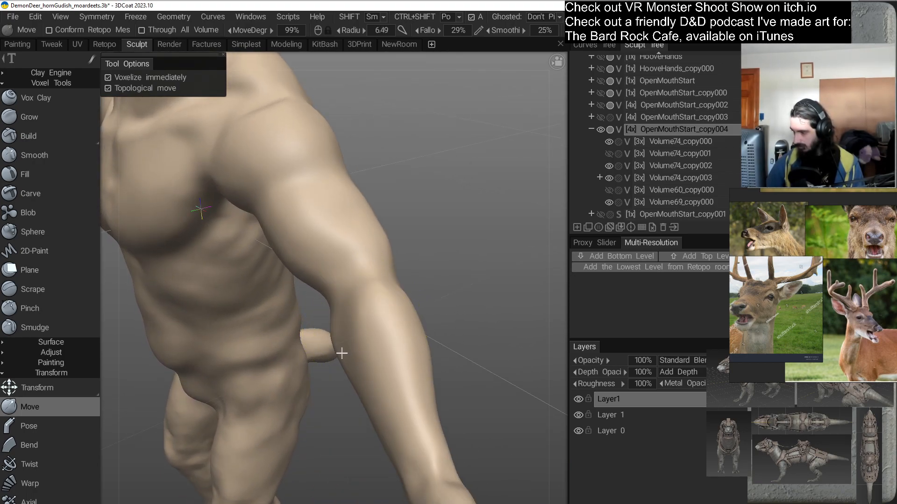
Reshape the elbow area and forearm with the Move brush at radius 4.40.
{"action": "left_click_drag", "start_coordinate": [340, 353], "coordinate": [370, 328], "text": "alt"}
{"action": "right_click_drag", "start_coordinate": [394, 293], "coordinate": [388, 297]}
{"action": "mouse_move", "coordinate": [383, 301]}
{"action": "left_mouse_down"}
{"action": "mouse_move", "coordinate": [376, 307]}
{"action": "mouse_move", "coordinate": [391, 333]}
{"action": "mouse_move", "coordinate": [321, 322]}
{"action": "mouse_move", "coordinate": [344, 314]}
{"action": "left_mouse_up"}
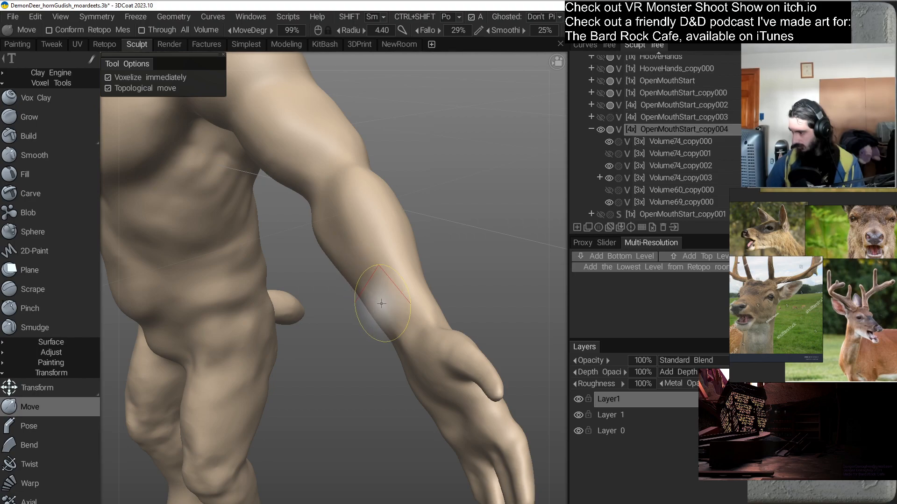
{"action": "mouse_move", "coordinate": [374, 371]}
{"action": "left_mouse_down"}
{"action": "mouse_move", "coordinate": [385, 357]}
{"action": "mouse_move", "coordinate": [427, 348]}
{"action": "left_mouse_up"}
{"action": "mouse_move", "coordinate": [436, 296]}
{"action": "left_mouse_down"}
{"action": "mouse_move", "coordinate": [355, 313]}
{"action": "mouse_move", "coordinate": [363, 348]}
{"action": "mouse_move", "coordinate": [394, 373]}
{"action": "mouse_move", "coordinate": [353, 400]}
{"action": "mouse_move", "coordinate": [353, 356]}
{"action": "left_mouse_up"}
{"action": "left_click_drag", "start_coordinate": [326, 234], "coordinate": [333, 243]}
{"action": "mouse_move", "coordinate": [343, 320]}
{"action": "left_mouse_down"}
{"action": "mouse_move", "coordinate": [322, 294]}
{"action": "mouse_move", "coordinate": [323, 280]}
{"action": "left_mouse_up"}
Examine the arm and shoulder from several angles, ending on a close side view of the deltoid.
{"action": "middle_click_drag", "start_coordinate": [321, 279], "coordinate": [414, 256]}
{"action": "scroll", "coordinate": [414, 255], "scroll_direction": "down", "scroll_amount": 6}
{"action": "left_click_drag", "start_coordinate": [413, 253], "coordinate": [268, 254]}
{"action": "middle_click_drag", "start_coordinate": [268, 254], "coordinate": [368, 247]}
{"action": "scroll", "coordinate": [331, 279], "scroll_direction": "up", "scroll_amount": 6}
{"action": "scroll", "coordinate": [331, 281], "scroll_direction": "down", "scroll_amount": 3}
{"action": "left_click_drag", "start_coordinate": [363, 304], "coordinate": [433, 283]}
{"action": "scroll", "coordinate": [434, 283], "scroll_direction": "up", "scroll_amount": 3}
{"action": "middle_click_drag", "start_coordinate": [433, 286], "coordinate": [416, 303]}
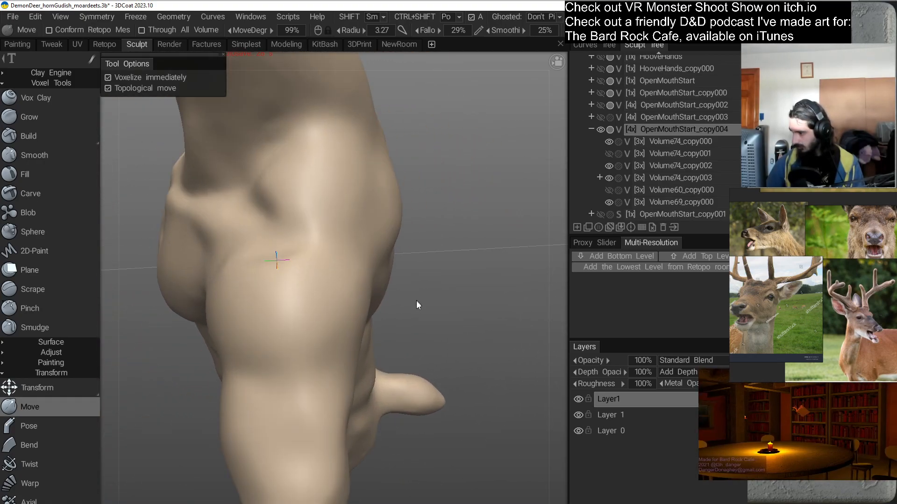
Try to reshape the rear of the shoulder with the Move brush at radius 2.67, and undo the stroke.
{"action": "left_click_drag", "start_coordinate": [416, 303], "coordinate": [443, 308]}
{"action": "right_click_drag", "start_coordinate": [402, 255], "coordinate": [394, 256]}
{"action": "left_click_drag", "start_coordinate": [394, 257], "coordinate": [403, 297]}
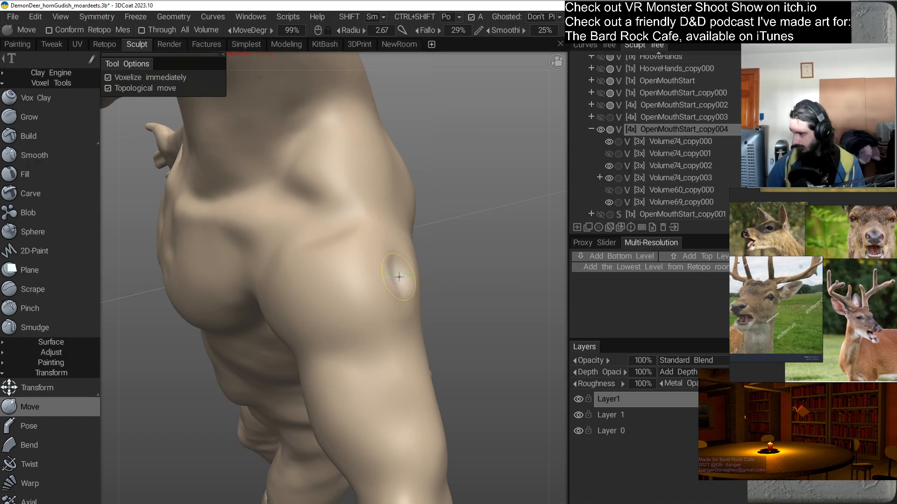
{"action": "key", "text": "ctrl+z"}
Shape the rear edge of the deltoid with the Move brush at radius 2.67 and soften it with smoothing at 41%.
{"action": "mouse_move", "coordinate": [397, 275]}
{"action": "middle_mouse_down"}
{"action": "mouse_move", "coordinate": [422, 303]}
{"action": "mouse_move", "coordinate": [411, 274]}
{"action": "mouse_move", "coordinate": [416, 296]}
{"action": "middle_mouse_up"}
{"action": "left_click_drag", "start_coordinate": [365, 227], "coordinate": [380, 202]}
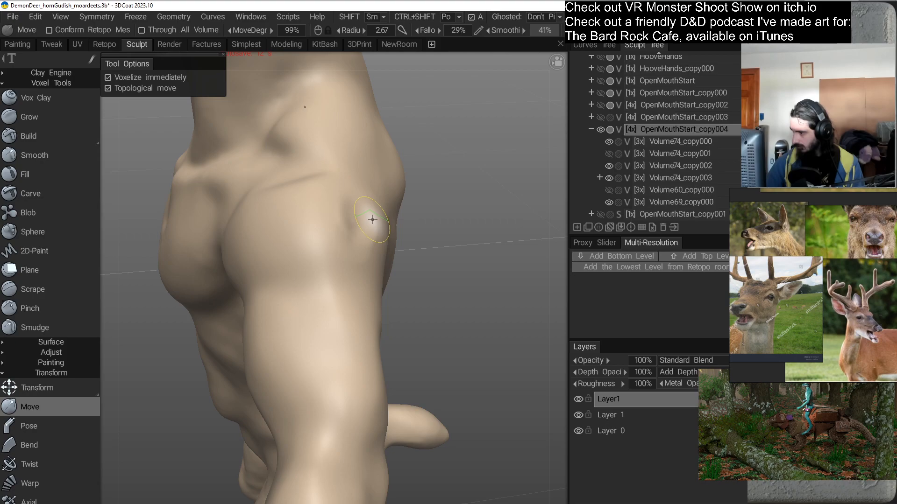
{"action": "left_click_drag", "start_coordinate": [373, 218], "coordinate": [372, 232], "text": "shift"}
{"action": "mouse_move", "coordinate": [343, 207]}
{"action": "left_mouse_down", "text": "shift"}
{"action": "mouse_move", "coordinate": [338, 214]}
{"action": "mouse_move", "coordinate": [356, 225]}
{"action": "mouse_move", "coordinate": [348, 207]}
{"action": "left_mouse_up", "text": "shift"}
{"action": "mouse_move", "coordinate": [416, 284]}
{"action": "middle_mouse_down"}
{"action": "mouse_move", "coordinate": [334, 270]}
{"action": "mouse_move", "coordinate": [346, 242]}
{"action": "mouse_move", "coordinate": [363, 308]}
{"action": "mouse_move", "coordinate": [428, 334]}
{"action": "mouse_move", "coordinate": [457, 304]}
{"action": "mouse_move", "coordinate": [368, 298]}
{"action": "mouse_move", "coordinate": [394, 296]}
{"action": "middle_mouse_up"}
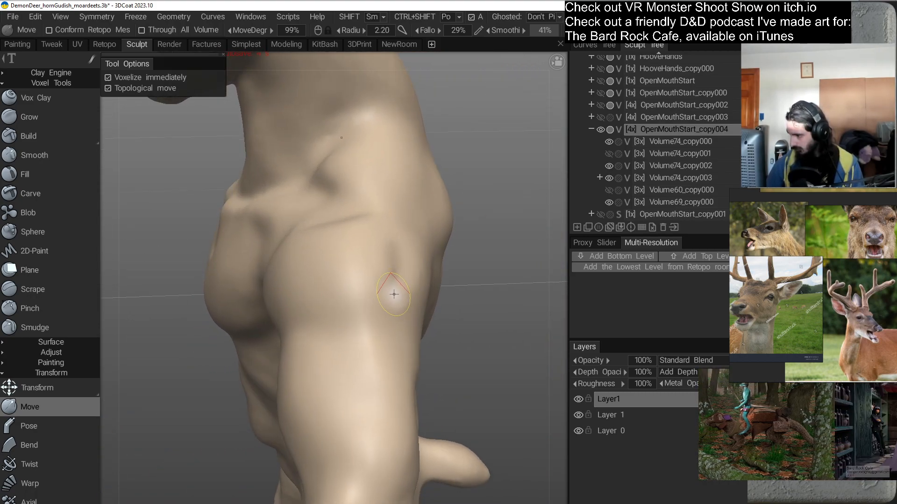
{"action": "mouse_move", "coordinate": [386, 320]}
{"action": "middle_mouse_down"}
{"action": "mouse_move", "coordinate": [384, 335]}
{"action": "mouse_move", "coordinate": [360, 318]}
{"action": "mouse_move", "coordinate": [386, 310]}
{"action": "middle_mouse_up"}
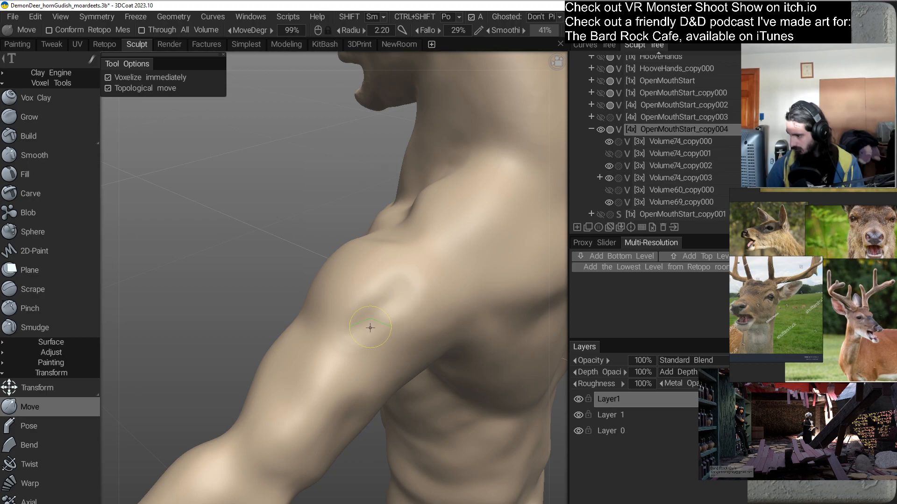
Refine the transition from the rear deltoid into the upper arm with the Move brush at radius 3.52.
{"action": "mouse_move", "coordinate": [404, 306]}
{"action": "middle_mouse_down"}
{"action": "mouse_move", "coordinate": [365, 328]}
{"action": "mouse_move", "coordinate": [318, 393]}
{"action": "mouse_move", "coordinate": [386, 366]}
{"action": "mouse_move", "coordinate": [421, 262]}
{"action": "mouse_move", "coordinate": [411, 327]}
{"action": "mouse_move", "coordinate": [427, 327]}
{"action": "mouse_move", "coordinate": [411, 326]}
{"action": "middle_mouse_up"}
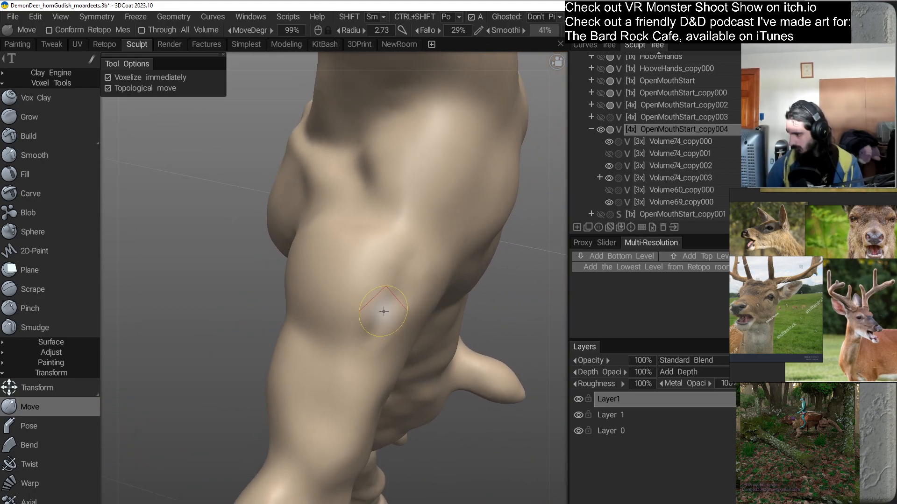
{"action": "mouse_move", "coordinate": [381, 304]}
{"action": "middle_mouse_down"}
{"action": "mouse_move", "coordinate": [435, 315]}
{"action": "mouse_move", "coordinate": [416, 280]}
{"action": "mouse_move", "coordinate": [426, 315]}
{"action": "mouse_move", "coordinate": [390, 310]}
{"action": "middle_mouse_up"}
{"action": "left_click_drag", "start_coordinate": [316, 258], "coordinate": [315, 262]}
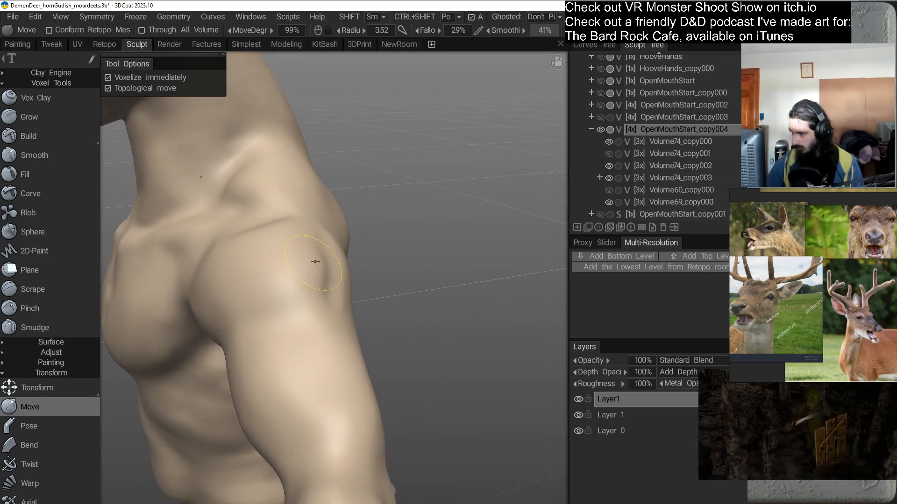
Examine the shoulder, upper back and neck from several angles to judge how the deltoid sits on the torso.
{"action": "mouse_move", "coordinate": [366, 274]}
{"action": "middle_mouse_down"}
{"action": "mouse_move", "coordinate": [314, 242]}
{"action": "mouse_move", "coordinate": [396, 268]}
{"action": "mouse_move", "coordinate": [282, 323]}
{"action": "mouse_move", "coordinate": [366, 285]}
{"action": "mouse_move", "coordinate": [364, 304]}
{"action": "mouse_move", "coordinate": [342, 321]}
{"action": "middle_mouse_up"}
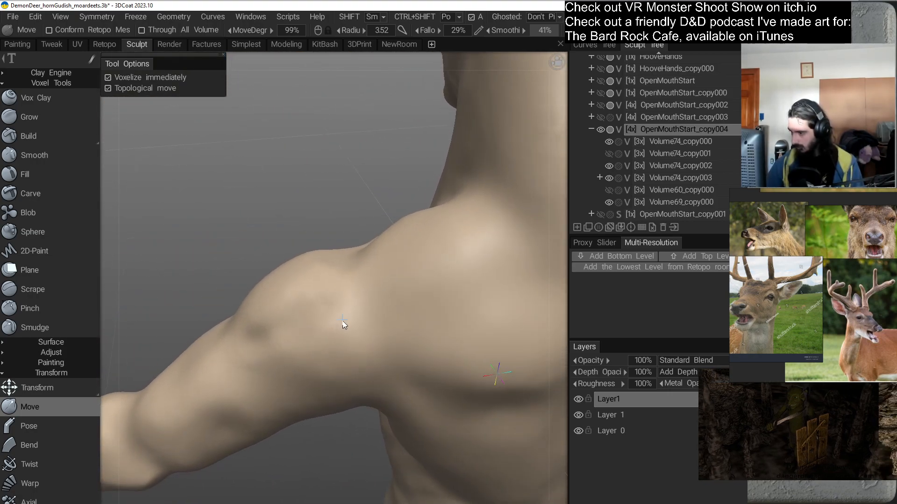
{"action": "right_click_drag", "start_coordinate": [324, 276], "coordinate": [307, 280]}
{"action": "mouse_move", "coordinate": [336, 307]}
{"action": "middle_mouse_down"}
{"action": "mouse_move", "coordinate": [318, 275]}
{"action": "mouse_move", "coordinate": [339, 295]}
{"action": "middle_mouse_up"}
{"action": "right_click", "coordinate": [335, 254]}
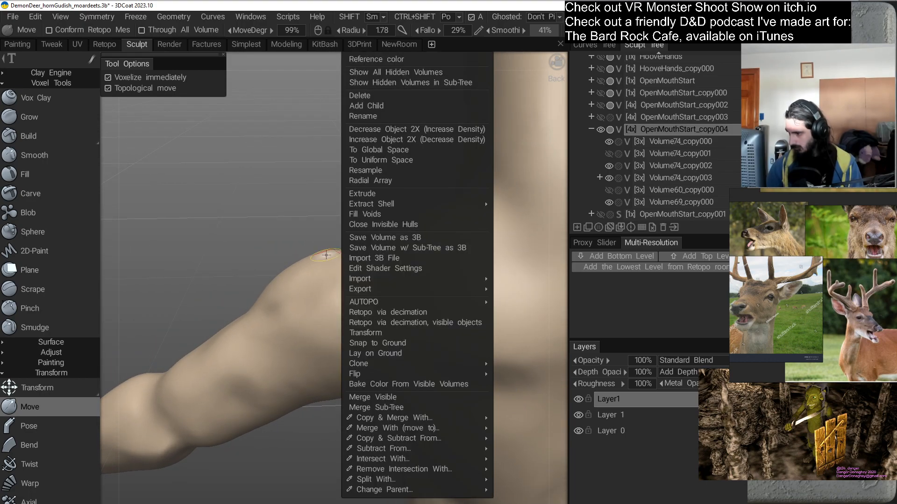
{"action": "left_click", "coordinate": [288, 246]}
{"action": "mouse_move", "coordinate": [348, 293]}
{"action": "left_mouse_down", "text": "alt"}
{"action": "mouse_move", "coordinate": [329, 367]}
{"action": "mouse_move", "coordinate": [327, 280]}
{"action": "left_mouse_up", "text": "alt"}
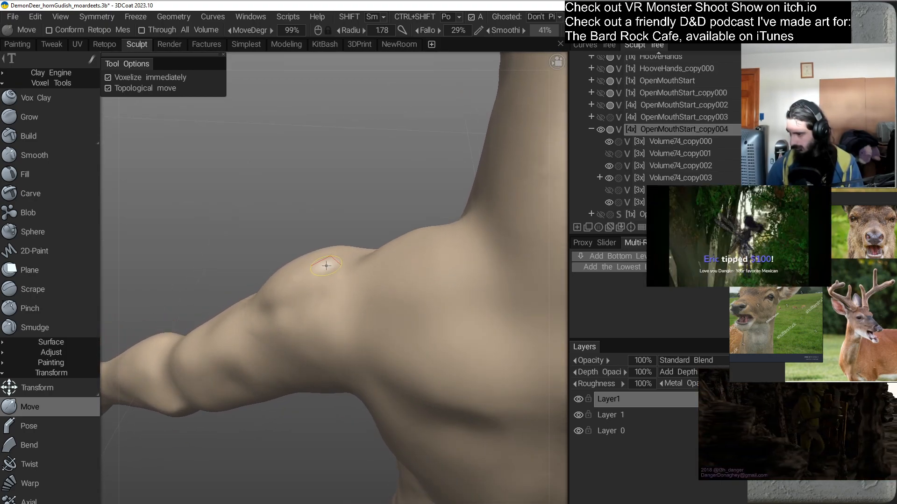
{"action": "left_click_drag", "start_coordinate": [331, 320], "coordinate": [422, 240], "text": "alt"}
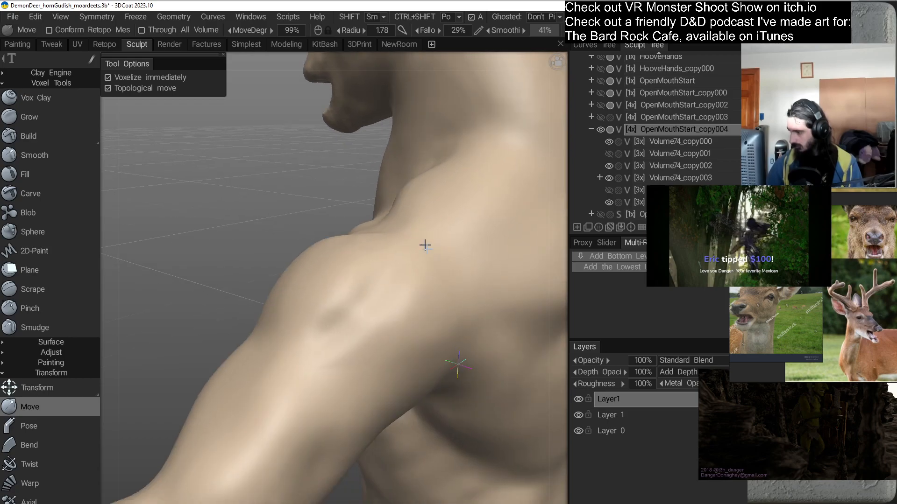
{"action": "right_click_drag", "start_coordinate": [422, 240], "coordinate": [394, 299], "text": "alt"}
{"action": "left_click_drag", "start_coordinate": [394, 300], "coordinate": [400, 311], "text": "alt"}
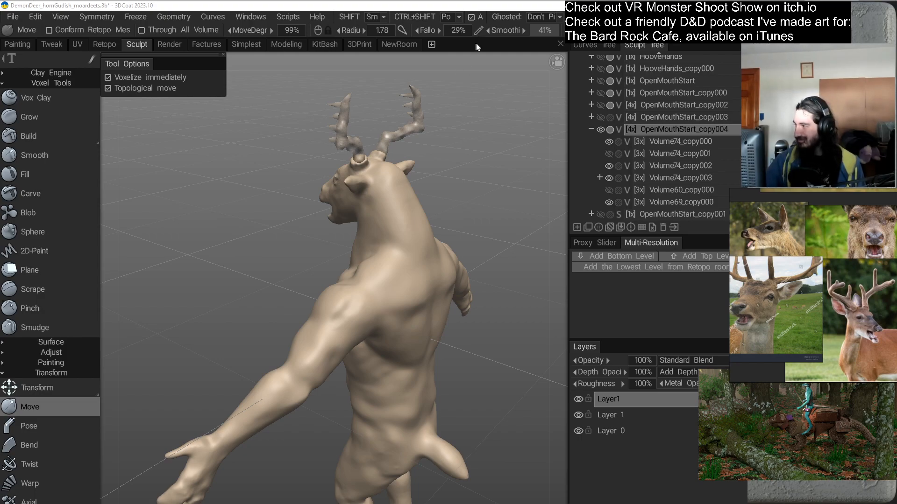
{"action": "left_click_drag", "start_coordinate": [339, 304], "coordinate": [375, 287], "text": "alt"}
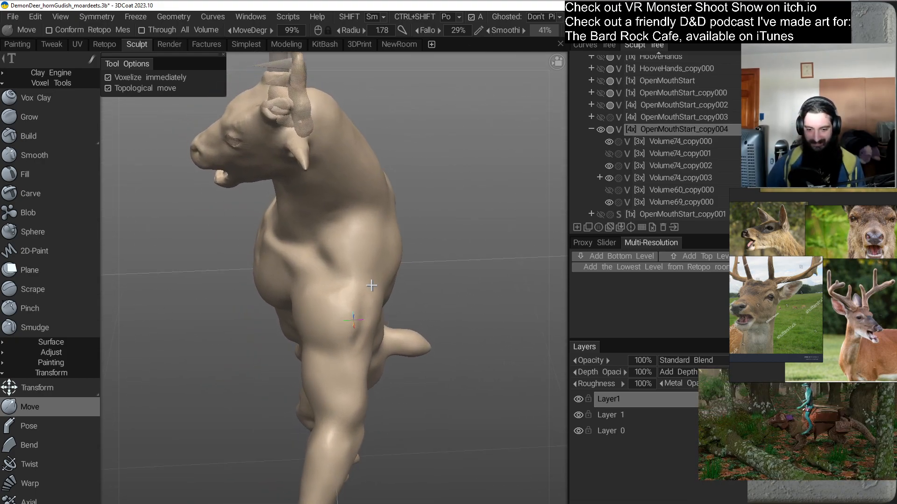
{"action": "left_click_drag", "start_coordinate": [331, 345], "coordinate": [384, 272], "text": "alt"}
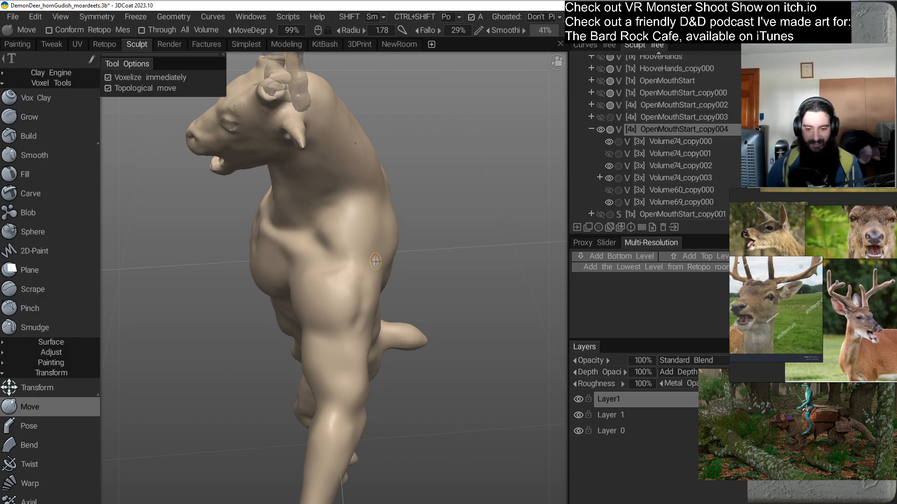
{"action": "left_click_drag", "start_coordinate": [376, 245], "coordinate": [254, 310], "text": "alt"}
{"action": "right_click_drag", "start_coordinate": [254, 311], "coordinate": [271, 326], "text": "alt"}
{"action": "left_click_drag", "start_coordinate": [271, 325], "coordinate": [279, 296], "text": "alt"}
Define the top and rear of the deltoid near the shoulder blade with the Move brush at radii 2.42 and 3.02.
{"action": "mouse_move", "coordinate": [355, 311]}
{"action": "left_mouse_down", "text": "alt"}
{"action": "mouse_move", "coordinate": [351, 323]}
{"action": "mouse_move", "coordinate": [312, 322]}
{"action": "mouse_move", "coordinate": [359, 311]}
{"action": "mouse_move", "coordinate": [369, 289]}
{"action": "mouse_move", "coordinate": [407, 292]}
{"action": "mouse_move", "coordinate": [403, 280]}
{"action": "left_mouse_up", "text": "alt"}
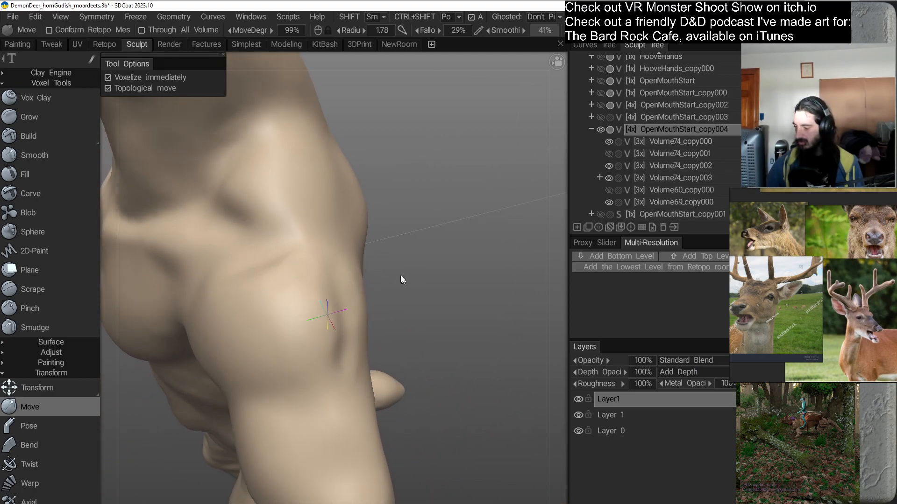
{"action": "right_click_drag", "start_coordinate": [328, 264], "coordinate": [335, 261]}
{"action": "left_click_drag", "start_coordinate": [331, 261], "coordinate": [325, 263]}
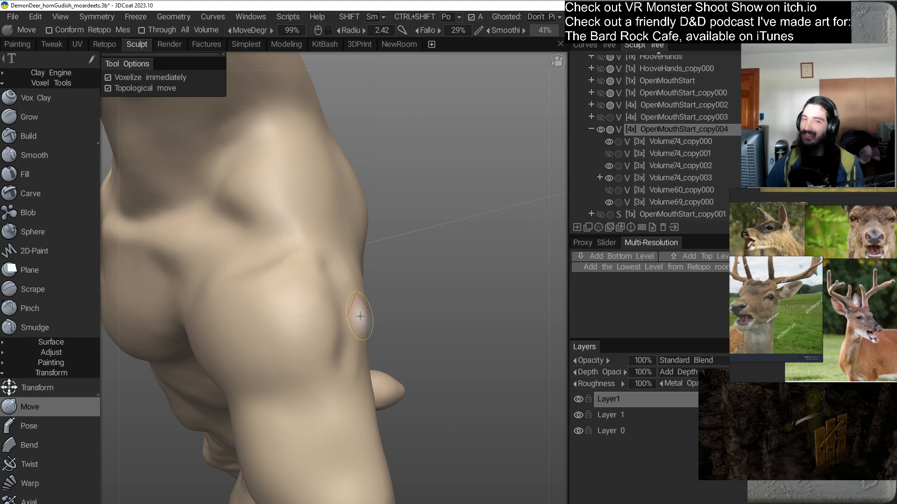
{"action": "left_click_drag", "start_coordinate": [327, 315], "coordinate": [364, 318], "text": "alt"}
{"action": "right_click_drag", "start_coordinate": [286, 281], "coordinate": [292, 280]}
{"action": "left_click_drag", "start_coordinate": [291, 279], "coordinate": [284, 277]}
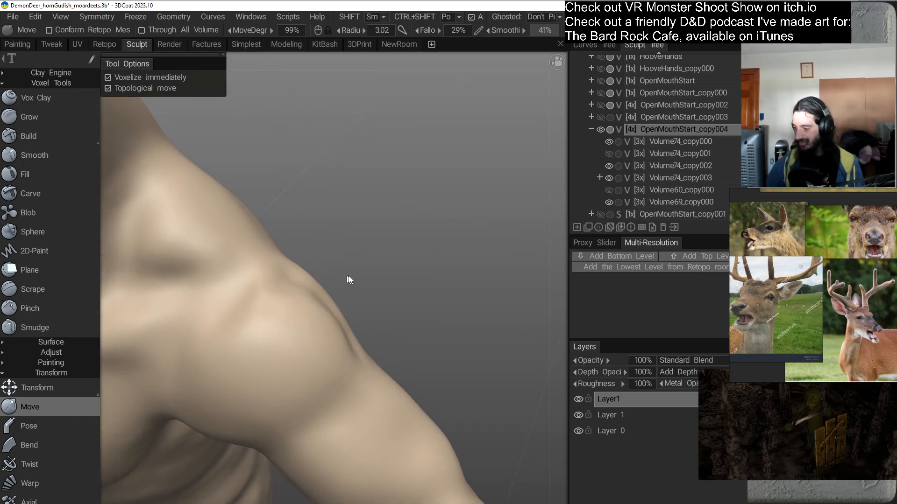
{"action": "left_click_drag", "start_coordinate": [331, 261], "coordinate": [351, 257], "text": "alt"}
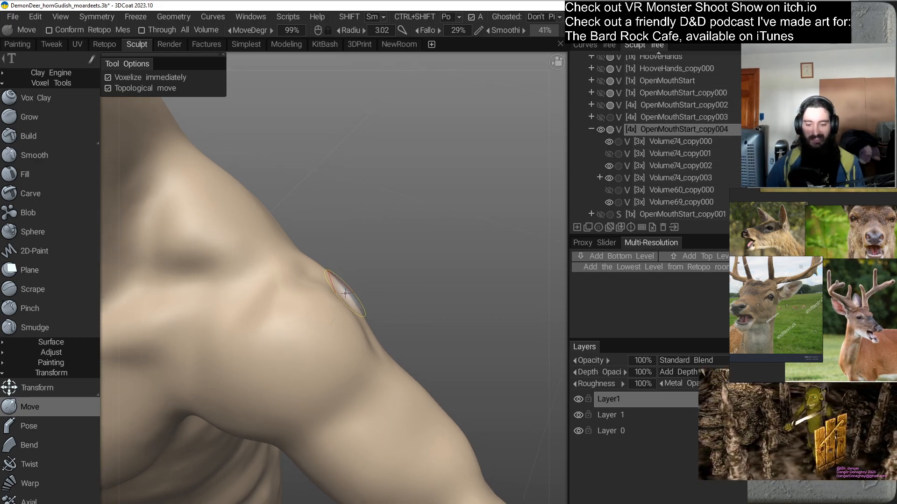
{"action": "mouse_move", "coordinate": [300, 274]}
{"action": "left_mouse_down", "text": "alt"}
{"action": "mouse_move", "coordinate": [298, 331]}
{"action": "mouse_move", "coordinate": [262, 324]}
{"action": "left_mouse_up", "text": "alt"}
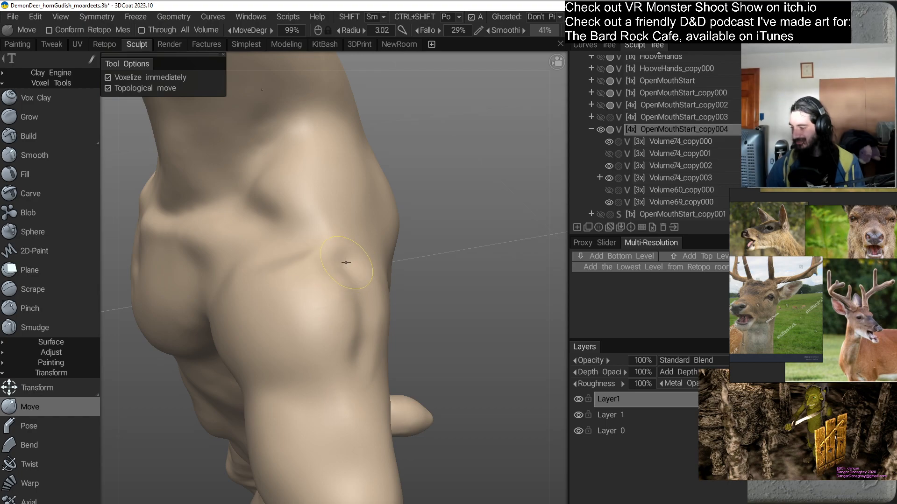
Adjust the form behind the armpit, between the upper arm and back, with the Move brush at radius 3.02.
{"action": "mouse_move", "coordinate": [361, 267]}
{"action": "left_mouse_down", "text": "alt"}
{"action": "mouse_move", "coordinate": [326, 294]}
{"action": "mouse_move", "coordinate": [303, 330]}
{"action": "mouse_move", "coordinate": [246, 295]}
{"action": "left_mouse_up", "text": "alt"}
{"action": "left_click_drag", "start_coordinate": [301, 348], "coordinate": [308, 386], "text": "alt"}
{"action": "middle_click_drag", "start_coordinate": [325, 345], "coordinate": [260, 290], "text": "alt"}
{"action": "mouse_move", "coordinate": [260, 290]}
{"action": "left_mouse_down", "text": "alt"}
{"action": "mouse_move", "coordinate": [293, 351]}
{"action": "mouse_move", "coordinate": [320, 294]}
{"action": "mouse_move", "coordinate": [381, 366]}
{"action": "mouse_move", "coordinate": [395, 349]}
{"action": "left_mouse_up", "text": "alt"}
{"action": "mouse_move", "coordinate": [321, 319]}
{"action": "left_mouse_down"}
{"action": "mouse_move", "coordinate": [315, 311]}
{"action": "mouse_move", "coordinate": [369, 371]}
{"action": "mouse_move", "coordinate": [362, 351]}
{"action": "mouse_move", "coordinate": [296, 337]}
{"action": "left_mouse_up"}
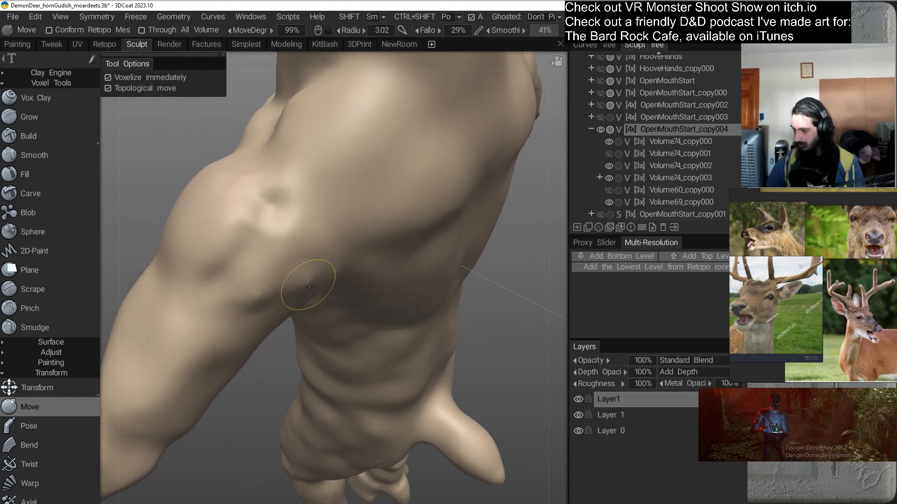
{"action": "mouse_move", "coordinate": [294, 288]}
{"action": "left_mouse_down", "text": "alt"}
{"action": "mouse_move", "coordinate": [321, 293]}
{"action": "mouse_move", "coordinate": [296, 290]}
{"action": "mouse_move", "coordinate": [363, 320]}
{"action": "mouse_move", "coordinate": [356, 278]}
{"action": "mouse_move", "coordinate": [321, 366]}
{"action": "left_mouse_up", "text": "alt"}
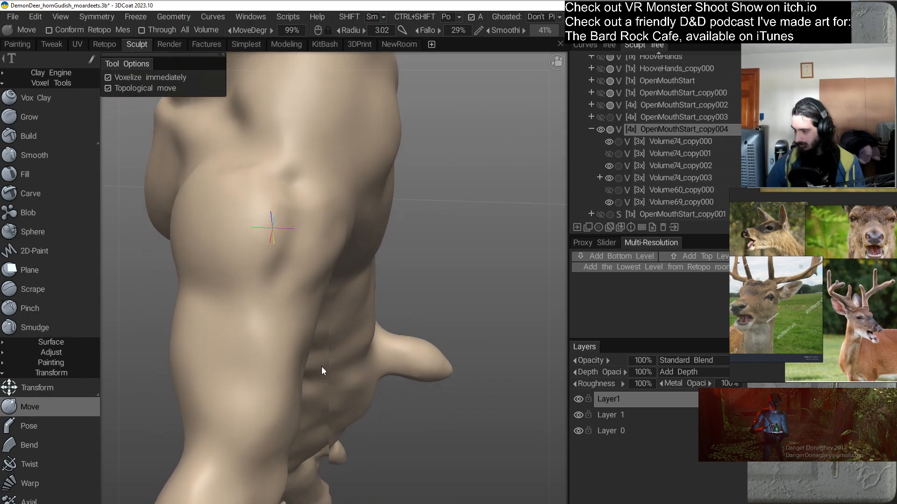
Reshape the triceps along the back of the upper arm with the Move brush at radius 4.52.
{"action": "mouse_move", "coordinate": [340, 334]}
{"action": "left_mouse_down", "text": "alt"}
{"action": "mouse_move", "coordinate": [297, 370]}
{"action": "mouse_move", "coordinate": [285, 310]}
{"action": "mouse_move", "coordinate": [289, 350]}
{"action": "mouse_move", "coordinate": [262, 351]}
{"action": "mouse_move", "coordinate": [273, 315]}
{"action": "mouse_move", "coordinate": [279, 354]}
{"action": "mouse_move", "coordinate": [350, 320]}
{"action": "mouse_move", "coordinate": [328, 333]}
{"action": "mouse_move", "coordinate": [261, 321]}
{"action": "mouse_move", "coordinate": [299, 346]}
{"action": "mouse_move", "coordinate": [263, 323]}
{"action": "mouse_move", "coordinate": [259, 348]}
{"action": "mouse_move", "coordinate": [230, 316]}
{"action": "left_mouse_up", "text": "alt"}
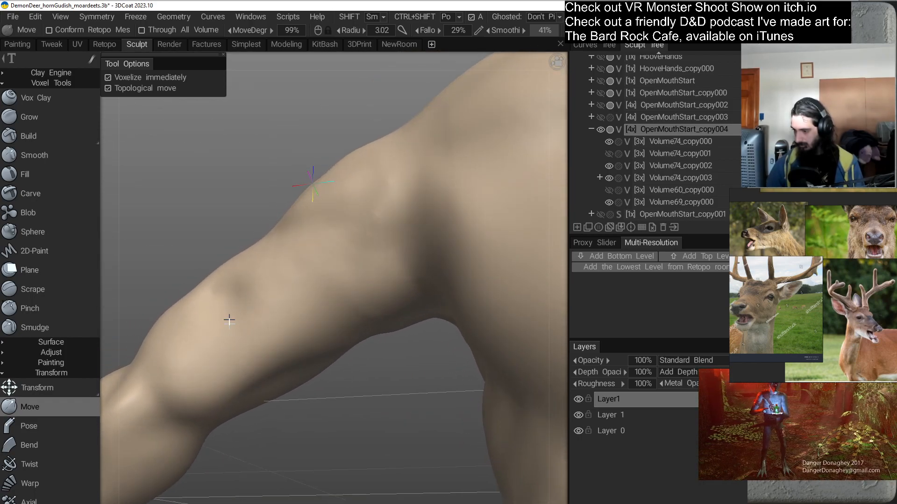
{"action": "mouse_move", "coordinate": [247, 366]}
{"action": "left_mouse_down", "text": "alt"}
{"action": "mouse_move", "coordinate": [300, 411]}
{"action": "mouse_move", "coordinate": [286, 336]}
{"action": "mouse_move", "coordinate": [316, 372]}
{"action": "mouse_move", "coordinate": [343, 358]}
{"action": "mouse_move", "coordinate": [304, 317]}
{"action": "mouse_move", "coordinate": [321, 346]}
{"action": "mouse_move", "coordinate": [309, 360]}
{"action": "mouse_move", "coordinate": [314, 294]}
{"action": "left_mouse_up", "text": "alt"}
{"action": "mouse_move", "coordinate": [328, 332]}
{"action": "left_mouse_down", "text": "alt"}
{"action": "mouse_move", "coordinate": [310, 321]}
{"action": "mouse_move", "coordinate": [350, 357]}
{"action": "mouse_move", "coordinate": [331, 286]}
{"action": "left_mouse_up", "text": "alt"}
{"action": "right_click_drag", "start_coordinate": [331, 286], "coordinate": [344, 283]}
{"action": "mouse_move", "coordinate": [323, 280]}
{"action": "left_mouse_down"}
{"action": "mouse_move", "coordinate": [339, 320]}
{"action": "mouse_move", "coordinate": [336, 304]}
{"action": "mouse_move", "coordinate": [356, 320]}
{"action": "mouse_move", "coordinate": [316, 321]}
{"action": "mouse_move", "coordinate": [326, 356]}
{"action": "mouse_move", "coordinate": [292, 318]}
{"action": "mouse_move", "coordinate": [292, 341]}
{"action": "mouse_move", "coordinate": [311, 352]}
{"action": "mouse_move", "coordinate": [313, 376]}
{"action": "mouse_move", "coordinate": [317, 338]}
{"action": "mouse_move", "coordinate": [287, 366]}
{"action": "left_mouse_up"}
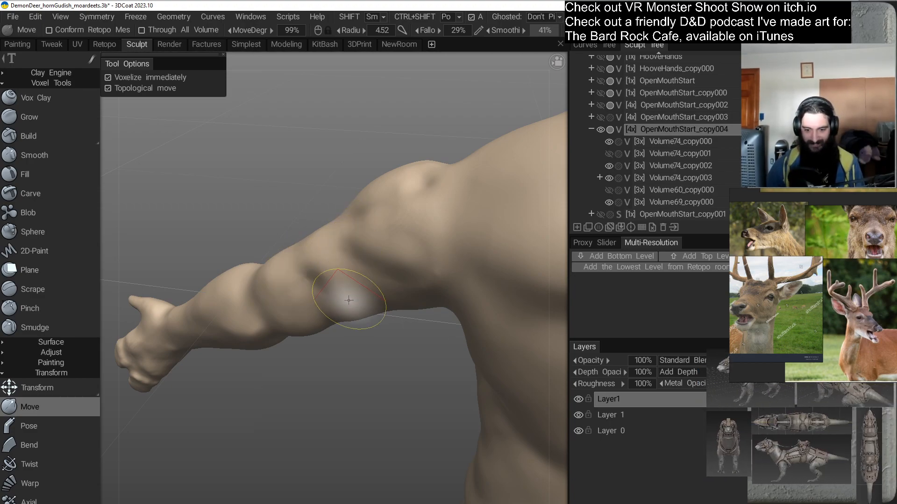
Define the lower triceps above the elbow with the Move brush at radii 3.29 and 2.61.
{"action": "mouse_move", "coordinate": [325, 304]}
{"action": "left_mouse_down", "text": "alt"}
{"action": "mouse_move", "coordinate": [353, 356]}
{"action": "mouse_move", "coordinate": [344, 304]}
{"action": "mouse_move", "coordinate": [328, 325]}
{"action": "mouse_move", "coordinate": [284, 306]}
{"action": "mouse_move", "coordinate": [350, 287]}
{"action": "left_mouse_up", "text": "alt"}
{"action": "right_click_drag", "start_coordinate": [351, 287], "coordinate": [346, 285]}
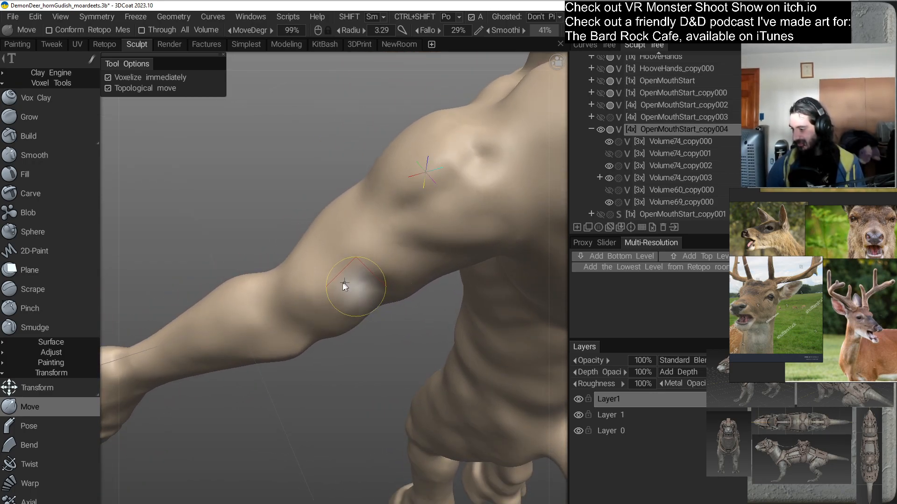
{"action": "mouse_move", "coordinate": [345, 301]}
{"action": "left_mouse_down", "text": "alt"}
{"action": "mouse_move", "coordinate": [354, 262]}
{"action": "mouse_move", "coordinate": [370, 262]}
{"action": "mouse_move", "coordinate": [356, 260]}
{"action": "mouse_move", "coordinate": [363, 322]}
{"action": "mouse_move", "coordinate": [310, 315]}
{"action": "mouse_move", "coordinate": [352, 337]}
{"action": "mouse_move", "coordinate": [354, 280]}
{"action": "mouse_move", "coordinate": [387, 314]}
{"action": "mouse_move", "coordinate": [366, 296]}
{"action": "left_mouse_up", "text": "alt"}
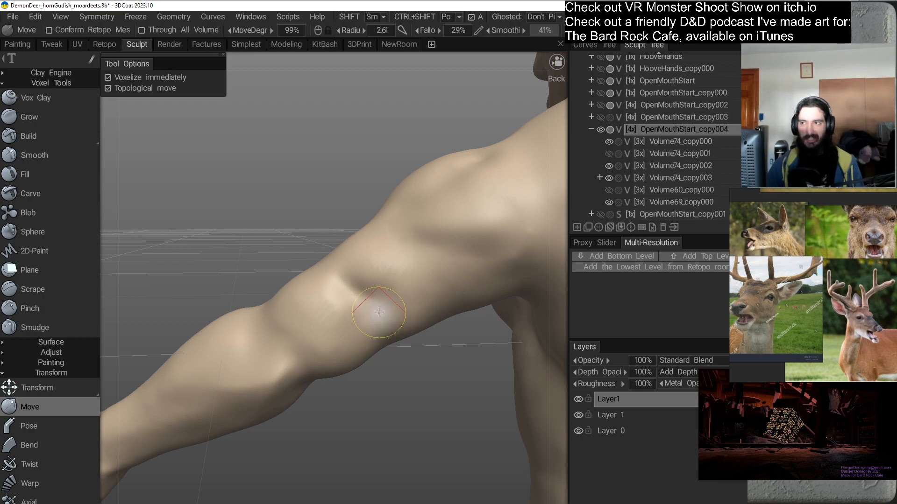
Refine the triceps bulge and its crease above the elbow with the Move brush at radius 3.52.
{"action": "mouse_move", "coordinate": [316, 280]}
{"action": "left_mouse_down", "text": "alt"}
{"action": "mouse_move", "coordinate": [380, 337]}
{"action": "mouse_move", "coordinate": [390, 378]}
{"action": "mouse_move", "coordinate": [391, 296]}
{"action": "mouse_move", "coordinate": [399, 346]}
{"action": "mouse_move", "coordinate": [475, 320]}
{"action": "mouse_move", "coordinate": [414, 324]}
{"action": "mouse_move", "coordinate": [422, 266]}
{"action": "mouse_move", "coordinate": [346, 326]}
{"action": "left_mouse_up", "text": "alt"}
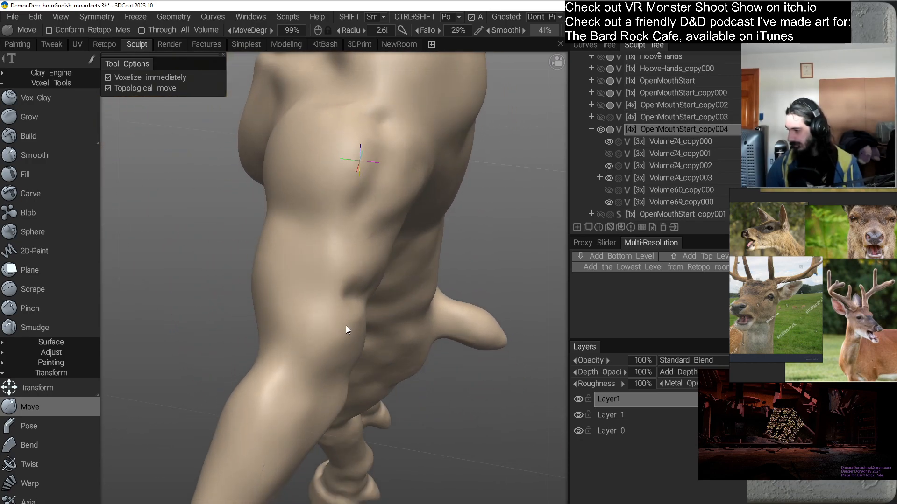
{"action": "mouse_move", "coordinate": [356, 292]}
{"action": "left_mouse_down"}
{"action": "mouse_move", "coordinate": [368, 293]}
{"action": "mouse_move", "coordinate": [397, 332]}
{"action": "mouse_move", "coordinate": [310, 320]}
{"action": "mouse_move", "coordinate": [269, 276]}
{"action": "mouse_move", "coordinate": [278, 267]}
{"action": "mouse_move", "coordinate": [318, 341]}
{"action": "mouse_move", "coordinate": [292, 296]}
{"action": "mouse_move", "coordinate": [321, 288]}
{"action": "mouse_move", "coordinate": [393, 329]}
{"action": "left_mouse_up"}
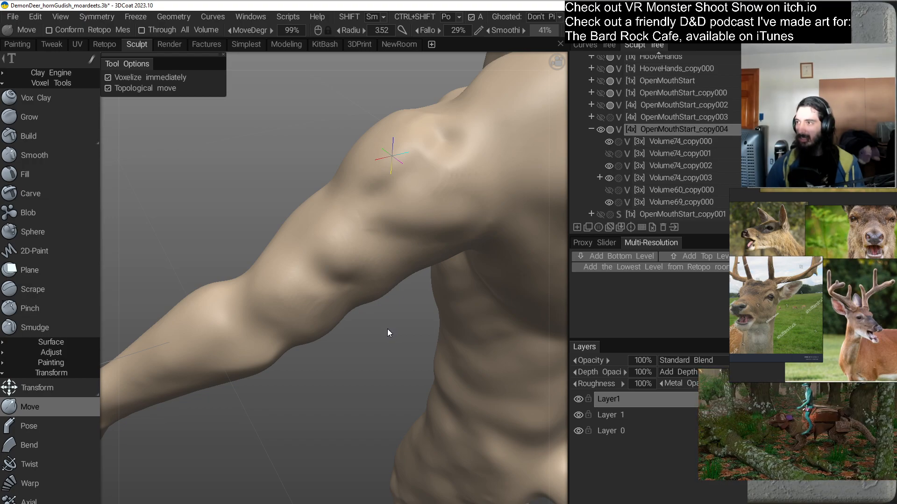
{"action": "mouse_move", "coordinate": [383, 331]}
{"action": "left_mouse_down", "text": "alt"}
{"action": "mouse_move", "coordinate": [350, 304]}
{"action": "mouse_move", "coordinate": [354, 315]}
{"action": "mouse_move", "coordinate": [352, 257]}
{"action": "mouse_move", "coordinate": [341, 324]}
{"action": "mouse_move", "coordinate": [356, 330]}
{"action": "mouse_move", "coordinate": [339, 323]}
{"action": "mouse_move", "coordinate": [370, 322]}
{"action": "mouse_move", "coordinate": [312, 352]}
{"action": "left_mouse_up", "text": "alt"}
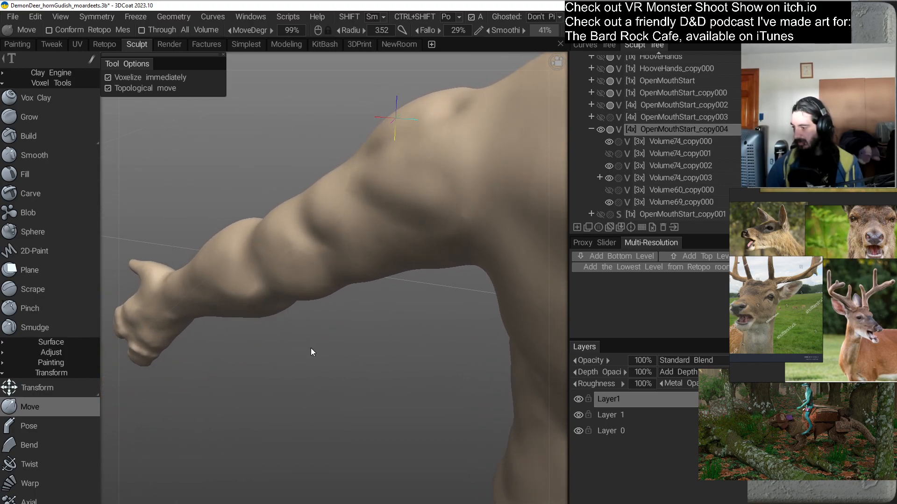
{"action": "mouse_move", "coordinate": [360, 310]}
{"action": "left_mouse_down", "text": "alt"}
{"action": "mouse_move", "coordinate": [350, 270]}
{"action": "mouse_move", "coordinate": [356, 310]}
{"action": "mouse_move", "coordinate": [353, 289]}
{"action": "left_mouse_up", "text": "alt"}
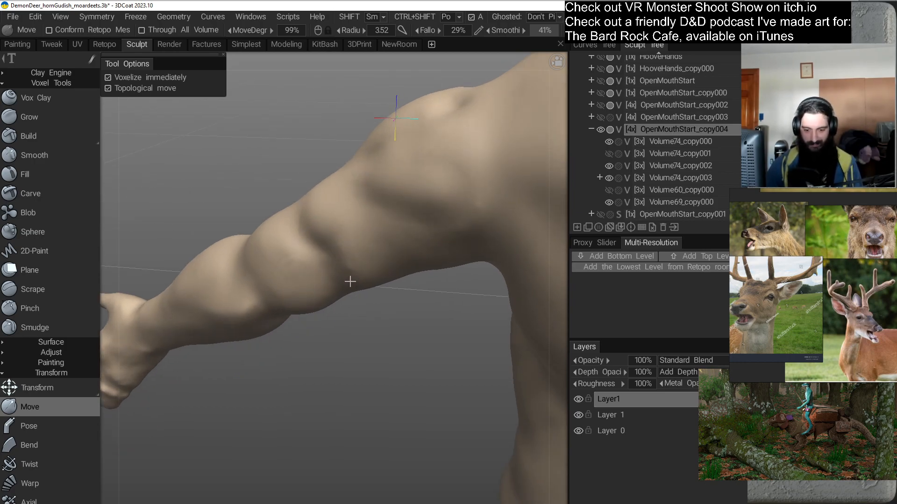
{"action": "mouse_move", "coordinate": [351, 273]}
{"action": "left_mouse_down", "text": "alt"}
{"action": "mouse_move", "coordinate": [332, 326]}
{"action": "mouse_move", "coordinate": [336, 259]}
{"action": "left_mouse_up", "text": "alt"}
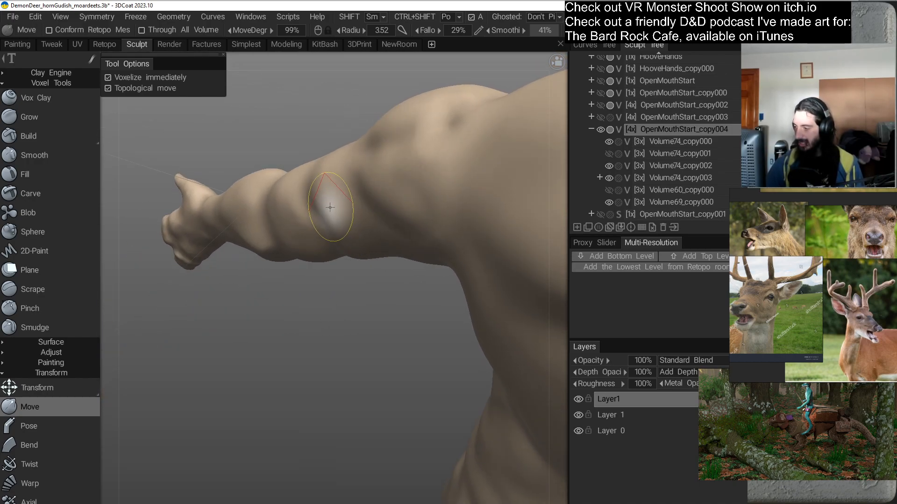
Check the whole figure's proportions from the back, front and side, particularly the reshaped arms and shoulders.
{"action": "left_click_drag", "start_coordinate": [330, 207], "coordinate": [352, 237], "text": "alt"}
{"action": "right_click_drag", "start_coordinate": [352, 237], "coordinate": [329, 329], "text": "alt"}
{"action": "left_click_drag", "start_coordinate": [329, 329], "coordinate": [288, 320], "text": "alt"}
{"action": "middle_click_drag", "start_coordinate": [288, 321], "coordinate": [257, 296], "text": "alt"}
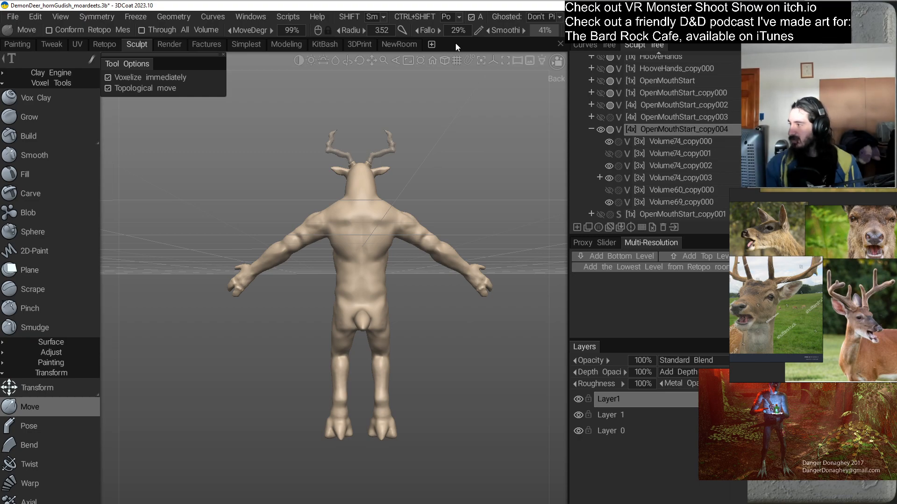
{"action": "left_click_drag", "start_coordinate": [451, 333], "coordinate": [332, 281]}
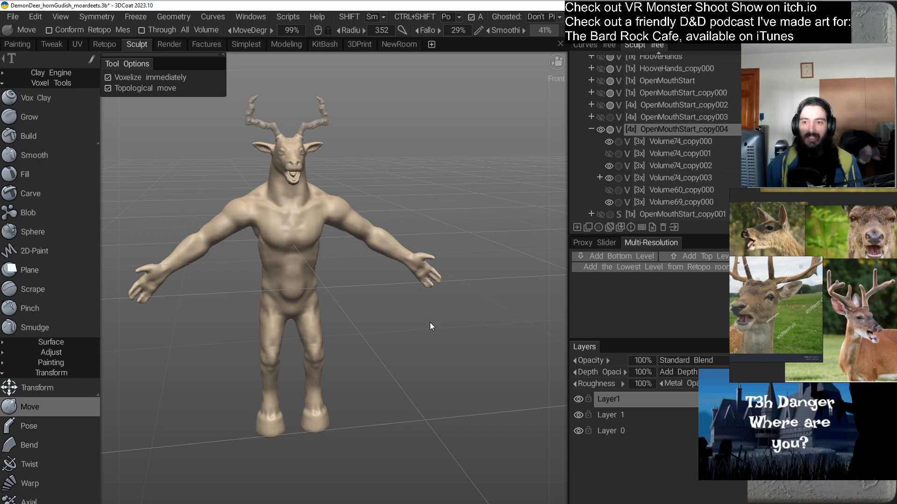
{"action": "left_click_drag", "start_coordinate": [471, 327], "coordinate": [442, 249]}
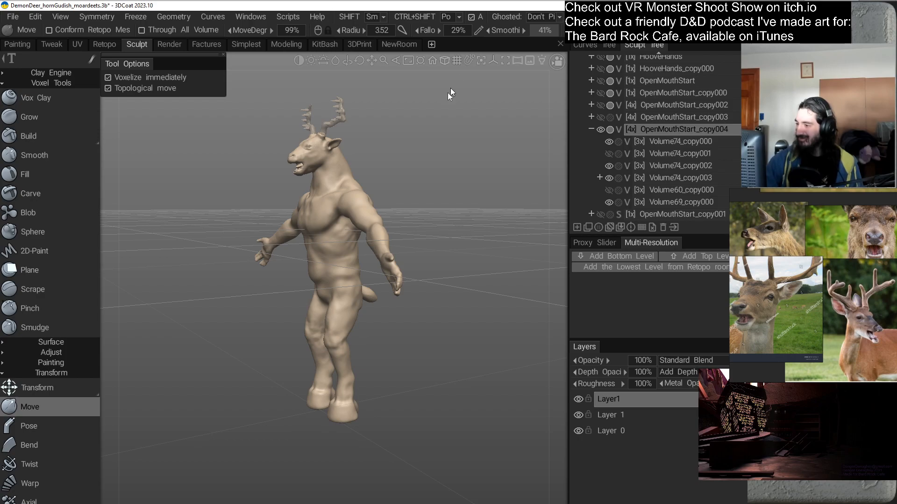
Reshape the back of the upper arm beside the armpit with the Move brush at radius 4.61.
{"action": "left_click_drag", "start_coordinate": [428, 248], "coordinate": [370, 243]}
{"action": "scroll", "coordinate": [372, 268], "scroll_direction": "up", "scroll_amount": 1}
{"action": "middle_click_drag", "start_coordinate": [371, 243], "coordinate": [374, 295]}
{"action": "scroll", "coordinate": [336, 282], "scroll_direction": "up", "scroll_amount": 5}
{"action": "mouse_move", "coordinate": [362, 261]}
{"action": "left_mouse_down"}
{"action": "mouse_move", "coordinate": [336, 283]}
{"action": "mouse_move", "coordinate": [356, 297]}
{"action": "mouse_move", "coordinate": [350, 256]}
{"action": "mouse_move", "coordinate": [382, 326]}
{"action": "left_mouse_up"}
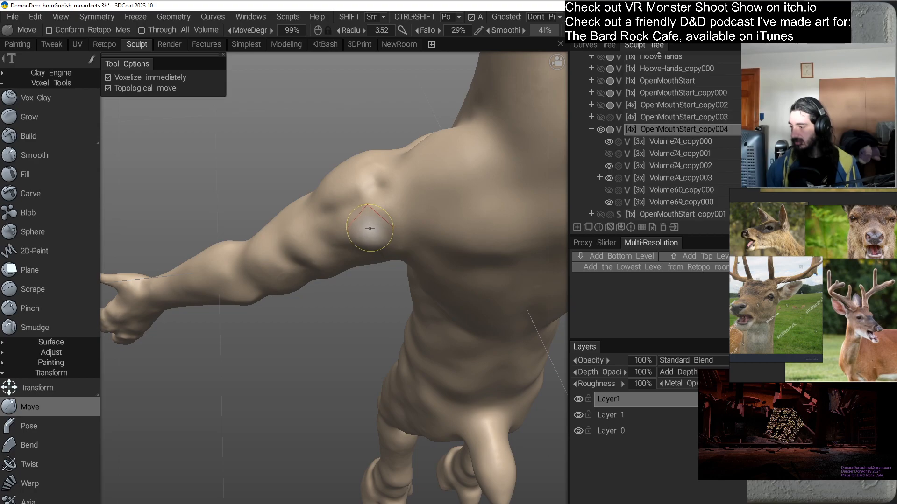
{"action": "right_click_drag", "start_coordinate": [374, 229], "coordinate": [375, 231]}
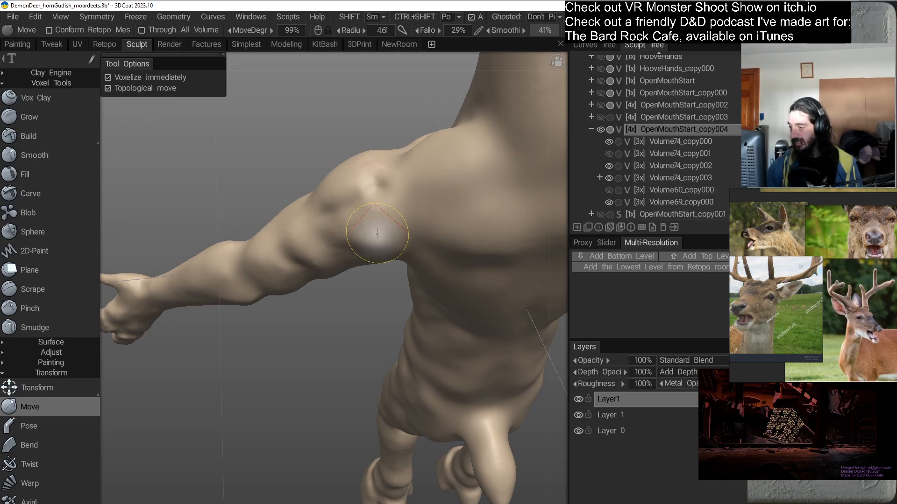
{"action": "mouse_move", "coordinate": [378, 293]}
{"action": "left_mouse_down"}
{"action": "mouse_move", "coordinate": [391, 258]}
{"action": "mouse_move", "coordinate": [377, 240]}
{"action": "mouse_move", "coordinate": [406, 315]}
{"action": "mouse_move", "coordinate": [346, 226]}
{"action": "mouse_move", "coordinate": [332, 277]}
{"action": "mouse_move", "coordinate": [312, 296]}
{"action": "mouse_move", "coordinate": [334, 283]}
{"action": "mouse_move", "coordinate": [364, 293]}
{"action": "mouse_move", "coordinate": [343, 307]}
{"action": "mouse_move", "coordinate": [324, 262]}
{"action": "mouse_move", "coordinate": [370, 280]}
{"action": "mouse_move", "coordinate": [333, 255]}
{"action": "mouse_move", "coordinate": [327, 273]}
{"action": "mouse_move", "coordinate": [309, 283]}
{"action": "left_mouse_up"}
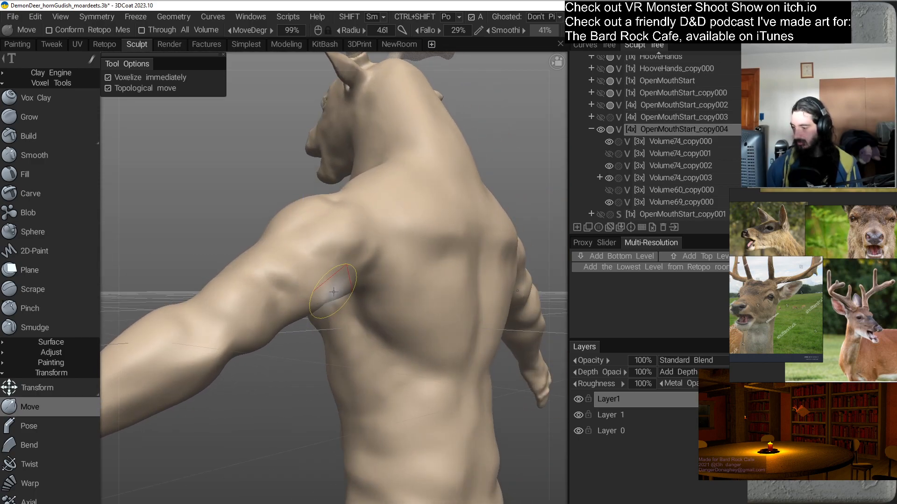
{"action": "mouse_move", "coordinate": [335, 337]}
{"action": "left_mouse_down", "text": "alt"}
{"action": "mouse_move", "coordinate": [289, 332]}
{"action": "mouse_move", "coordinate": [301, 354]}
{"action": "mouse_move", "coordinate": [291, 327]}
{"action": "mouse_move", "coordinate": [306, 314]}
{"action": "mouse_move", "coordinate": [345, 314]}
{"action": "mouse_move", "coordinate": [334, 322]}
{"action": "mouse_move", "coordinate": [332, 304]}
{"action": "mouse_move", "coordinate": [311, 294]}
{"action": "mouse_move", "coordinate": [342, 285]}
{"action": "left_mouse_up", "text": "alt"}
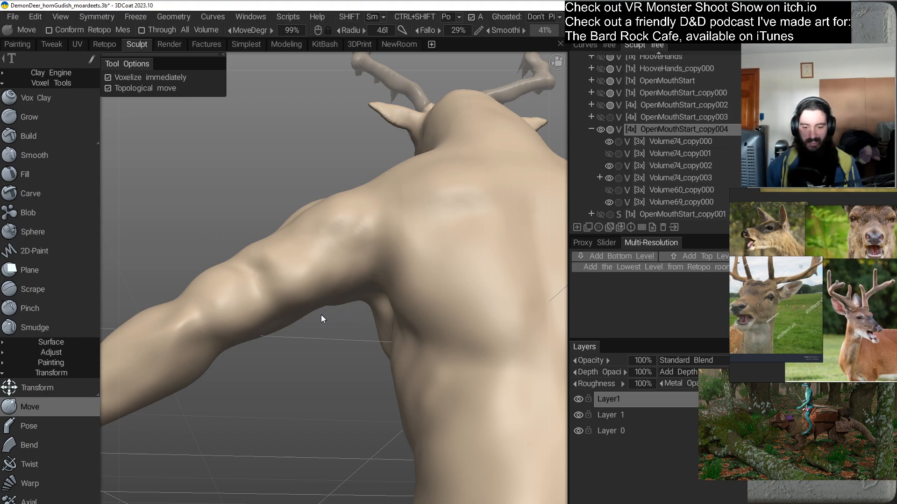
Adjust the upper arm's underside where it meets the back, using the Move brush at radii 5.94 and 4.48.
{"action": "mouse_move", "coordinate": [352, 316]}
{"action": "left_mouse_down"}
{"action": "mouse_move", "coordinate": [390, 313]}
{"action": "mouse_move", "coordinate": [371, 356]}
{"action": "mouse_move", "coordinate": [388, 299]}
{"action": "mouse_move", "coordinate": [400, 306]}
{"action": "mouse_move", "coordinate": [369, 324]}
{"action": "mouse_move", "coordinate": [346, 260]}
{"action": "left_mouse_up"}
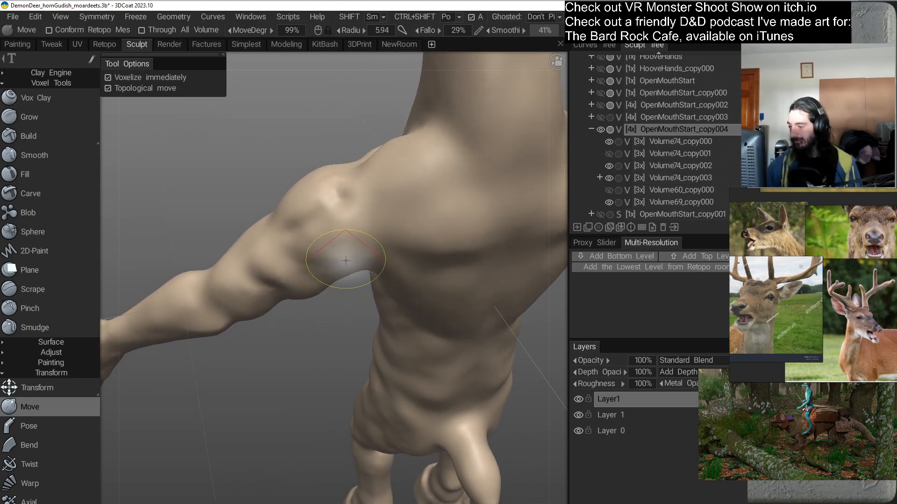
{"action": "left_click_drag", "start_coordinate": [363, 298], "coordinate": [362, 251]}
{"action": "mouse_move", "coordinate": [406, 298]}
{"action": "left_mouse_down", "text": "alt"}
{"action": "mouse_move", "coordinate": [377, 271]}
{"action": "mouse_move", "coordinate": [379, 318]}
{"action": "mouse_move", "coordinate": [356, 250]}
{"action": "mouse_move", "coordinate": [330, 326]}
{"action": "mouse_move", "coordinate": [360, 352]}
{"action": "mouse_move", "coordinate": [407, 333]}
{"action": "mouse_move", "coordinate": [391, 312]}
{"action": "mouse_move", "coordinate": [411, 271]}
{"action": "mouse_move", "coordinate": [401, 274]}
{"action": "left_mouse_up", "text": "alt"}
{"action": "mouse_move", "coordinate": [310, 314]}
{"action": "left_mouse_down", "text": "alt"}
{"action": "mouse_move", "coordinate": [308, 283]}
{"action": "mouse_move", "coordinate": [357, 300]}
{"action": "mouse_move", "coordinate": [351, 263]}
{"action": "left_mouse_up", "text": "alt"}
{"action": "left_click_drag", "start_coordinate": [398, 299], "coordinate": [335, 270], "text": "alt"}
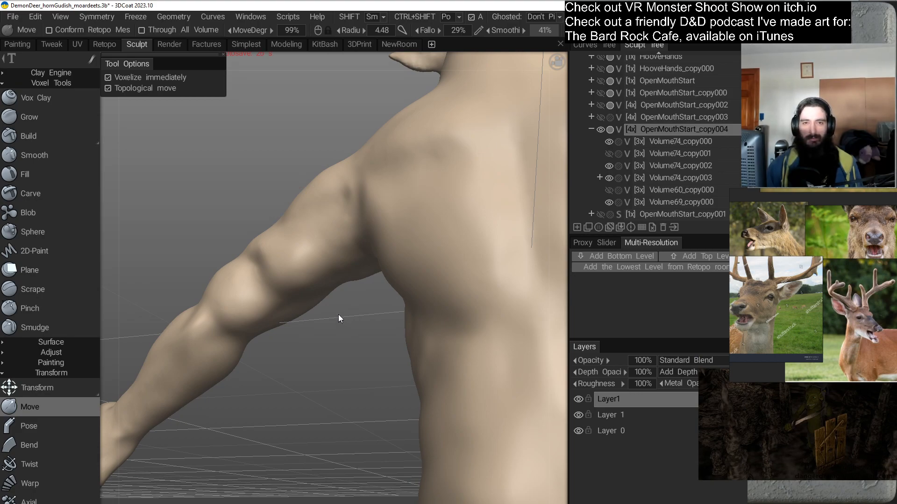
Refine the transition from the rear shoulder into the upper back with the Move brush at radius 4.48.
{"action": "mouse_move", "coordinate": [326, 287]}
{"action": "left_mouse_down", "text": "alt"}
{"action": "mouse_move", "coordinate": [365, 326]}
{"action": "mouse_move", "coordinate": [342, 255]}
{"action": "mouse_move", "coordinate": [372, 251]}
{"action": "mouse_move", "coordinate": [356, 292]}
{"action": "mouse_move", "coordinate": [416, 294]}
{"action": "mouse_move", "coordinate": [386, 250]}
{"action": "mouse_move", "coordinate": [290, 274]}
{"action": "mouse_move", "coordinate": [345, 255]}
{"action": "mouse_move", "coordinate": [368, 314]}
{"action": "mouse_move", "coordinate": [366, 265]}
{"action": "mouse_move", "coordinate": [321, 262]}
{"action": "mouse_move", "coordinate": [375, 280]}
{"action": "left_mouse_up", "text": "alt"}
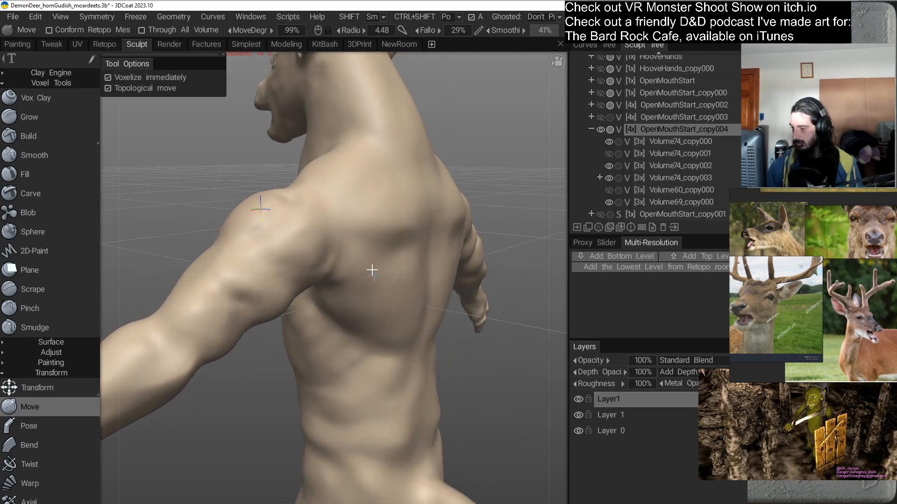
{"action": "mouse_move", "coordinate": [328, 246]}
{"action": "left_mouse_down", "text": "alt"}
{"action": "mouse_move", "coordinate": [357, 296]}
{"action": "mouse_move", "coordinate": [350, 254]}
{"action": "mouse_move", "coordinate": [359, 257]}
{"action": "mouse_move", "coordinate": [331, 260]}
{"action": "mouse_move", "coordinate": [310, 296]}
{"action": "left_mouse_up", "text": "alt"}
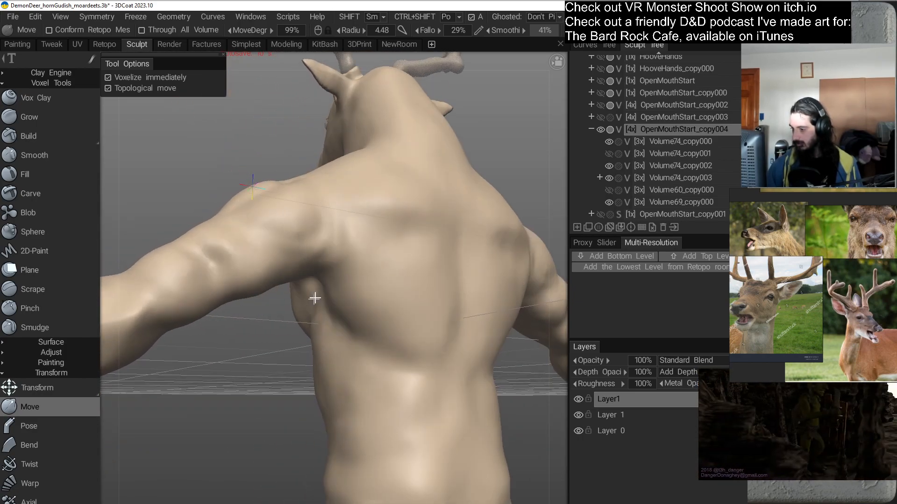
{"action": "mouse_move", "coordinate": [329, 261]}
{"action": "left_mouse_down", "text": "alt"}
{"action": "mouse_move", "coordinate": [326, 296]}
{"action": "mouse_move", "coordinate": [311, 252]}
{"action": "mouse_move", "coordinate": [336, 330]}
{"action": "mouse_move", "coordinate": [332, 257]}
{"action": "mouse_move", "coordinate": [327, 279]}
{"action": "mouse_move", "coordinate": [348, 266]}
{"action": "mouse_move", "coordinate": [344, 284]}
{"action": "mouse_move", "coordinate": [306, 282]}
{"action": "left_mouse_up", "text": "alt"}
{"action": "mouse_move", "coordinate": [370, 310]}
{"action": "left_mouse_down", "text": "alt"}
{"action": "mouse_move", "coordinate": [353, 310]}
{"action": "mouse_move", "coordinate": [388, 271]}
{"action": "mouse_move", "coordinate": [377, 321]}
{"action": "mouse_move", "coordinate": [307, 337]}
{"action": "mouse_move", "coordinate": [312, 369]}
{"action": "mouse_move", "coordinate": [421, 349]}
{"action": "mouse_move", "coordinate": [424, 318]}
{"action": "mouse_move", "coordinate": [437, 342]}
{"action": "mouse_move", "coordinate": [405, 266]}
{"action": "mouse_move", "coordinate": [359, 315]}
{"action": "mouse_move", "coordinate": [357, 296]}
{"action": "mouse_move", "coordinate": [304, 310]}
{"action": "mouse_move", "coordinate": [346, 252]}
{"action": "left_mouse_up", "text": "alt"}
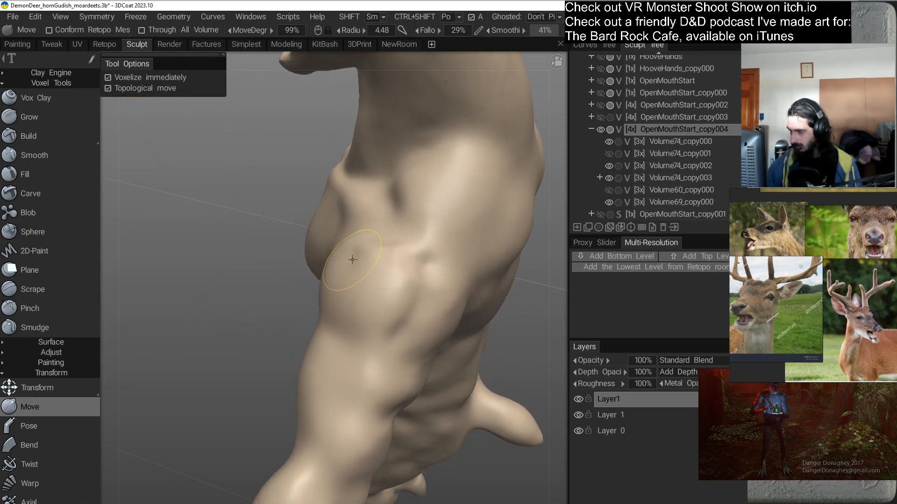
Define the front and side heads of the deltoid with the Move brush at radius 2.69.
{"action": "left_click_drag", "start_coordinate": [343, 330], "coordinate": [376, 264], "text": "alt"}
{"action": "right_click_drag", "start_coordinate": [361, 279], "coordinate": [354, 290]}
{"action": "left_click_drag", "start_coordinate": [362, 283], "coordinate": [320, 347], "text": "alt"}
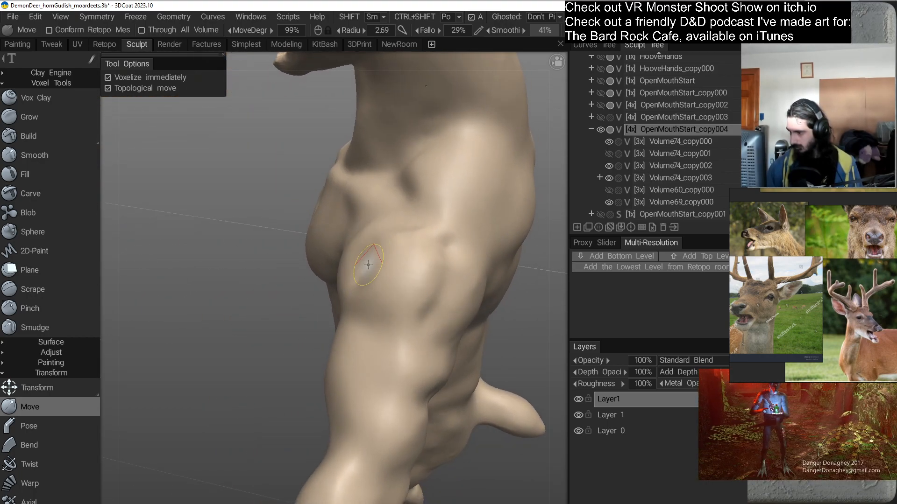
{"action": "mouse_move", "coordinate": [362, 312]}
{"action": "left_mouse_down", "text": "alt"}
{"action": "mouse_move", "coordinate": [467, 273]}
{"action": "mouse_move", "coordinate": [362, 308]}
{"action": "mouse_move", "coordinate": [392, 278]}
{"action": "mouse_move", "coordinate": [413, 284]}
{"action": "left_mouse_up", "text": "alt"}
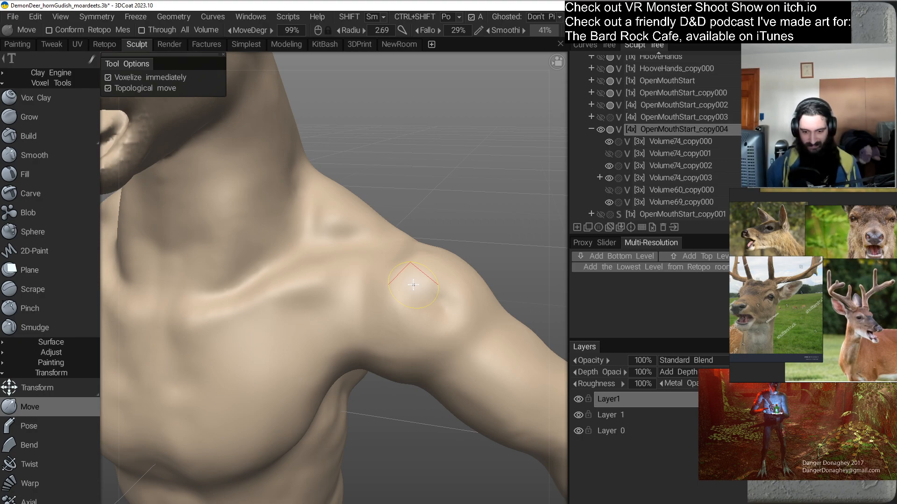
{"action": "left_click_drag", "start_coordinate": [476, 240], "coordinate": [394, 312], "text": "alt"}
{"action": "mouse_move", "coordinate": [366, 286]}
{"action": "left_mouse_down", "text": "alt"}
{"action": "mouse_move", "coordinate": [390, 343]}
{"action": "mouse_move", "coordinate": [324, 308]}
{"action": "mouse_move", "coordinate": [381, 266]}
{"action": "mouse_move", "coordinate": [367, 331]}
{"action": "mouse_move", "coordinate": [326, 366]}
{"action": "mouse_move", "coordinate": [372, 279]}
{"action": "mouse_move", "coordinate": [345, 298]}
{"action": "mouse_move", "coordinate": [359, 238]}
{"action": "mouse_move", "coordinate": [400, 306]}
{"action": "mouse_move", "coordinate": [466, 265]}
{"action": "mouse_move", "coordinate": [424, 263]}
{"action": "mouse_move", "coordinate": [433, 298]}
{"action": "mouse_move", "coordinate": [377, 329]}
{"action": "left_mouse_up", "text": "alt"}
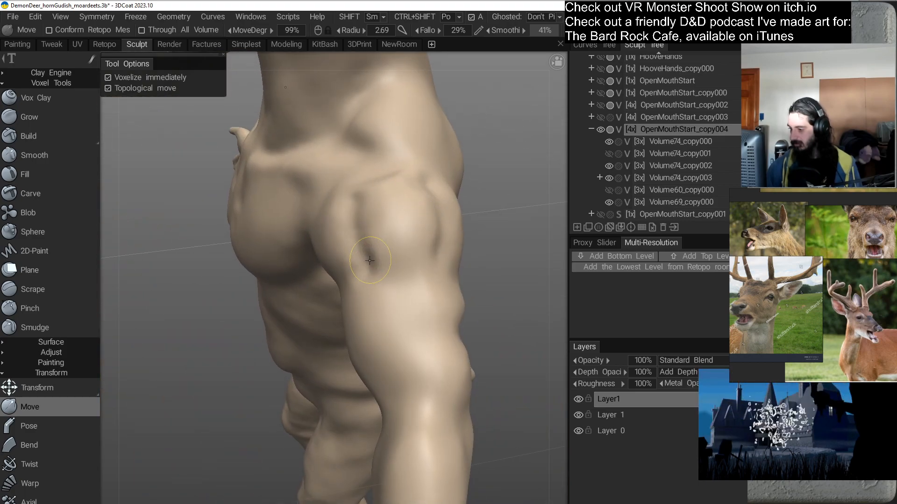
Shape the lower deltoid where it runs into the outer upper arm with the Move brush at radius 3.18.
{"action": "mouse_move", "coordinate": [425, 280]}
{"action": "left_mouse_down", "text": "alt"}
{"action": "mouse_move", "coordinate": [370, 321]}
{"action": "mouse_move", "coordinate": [316, 296]}
{"action": "mouse_move", "coordinate": [336, 282]}
{"action": "mouse_move", "coordinate": [368, 310]}
{"action": "mouse_move", "coordinate": [480, 292]}
{"action": "mouse_move", "coordinate": [376, 276]}
{"action": "mouse_move", "coordinate": [413, 293]}
{"action": "mouse_move", "coordinate": [399, 251]}
{"action": "left_mouse_up", "text": "alt"}
{"action": "right_click_drag", "start_coordinate": [406, 250], "coordinate": [411, 250]}
{"action": "mouse_move", "coordinate": [402, 252]}
{"action": "left_mouse_down"}
{"action": "mouse_move", "coordinate": [410, 247]}
{"action": "mouse_move", "coordinate": [420, 290]}
{"action": "mouse_move", "coordinate": [345, 342]}
{"action": "mouse_move", "coordinate": [380, 251]}
{"action": "mouse_move", "coordinate": [344, 314]}
{"action": "mouse_move", "coordinate": [349, 252]}
{"action": "left_mouse_up"}
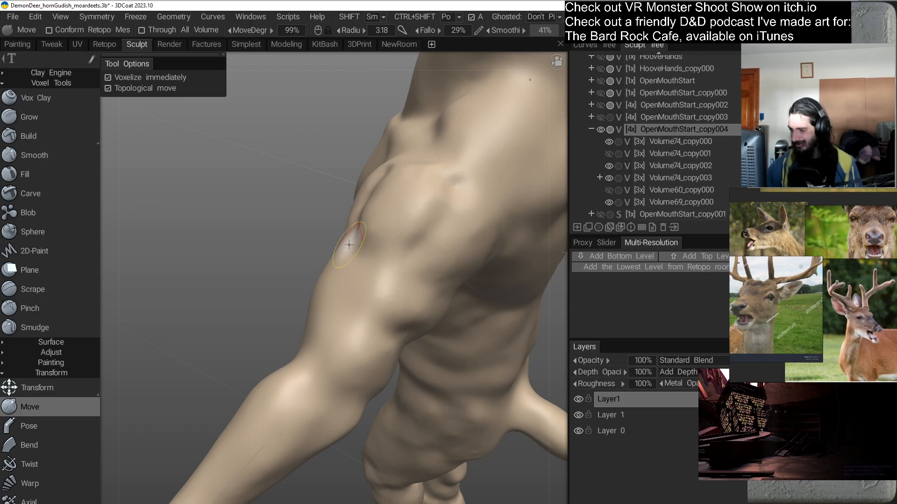
{"action": "mouse_move", "coordinate": [328, 306]}
{"action": "left_mouse_down", "text": "alt"}
{"action": "mouse_move", "coordinate": [484, 257]}
{"action": "mouse_move", "coordinate": [475, 227]}
{"action": "mouse_move", "coordinate": [421, 273]}
{"action": "mouse_move", "coordinate": [405, 262]}
{"action": "mouse_move", "coordinate": [394, 282]}
{"action": "mouse_move", "coordinate": [397, 266]}
{"action": "mouse_move", "coordinate": [387, 324]}
{"action": "mouse_move", "coordinate": [364, 334]}
{"action": "mouse_move", "coordinate": [439, 320]}
{"action": "mouse_move", "coordinate": [339, 258]}
{"action": "left_mouse_up", "text": "alt"}
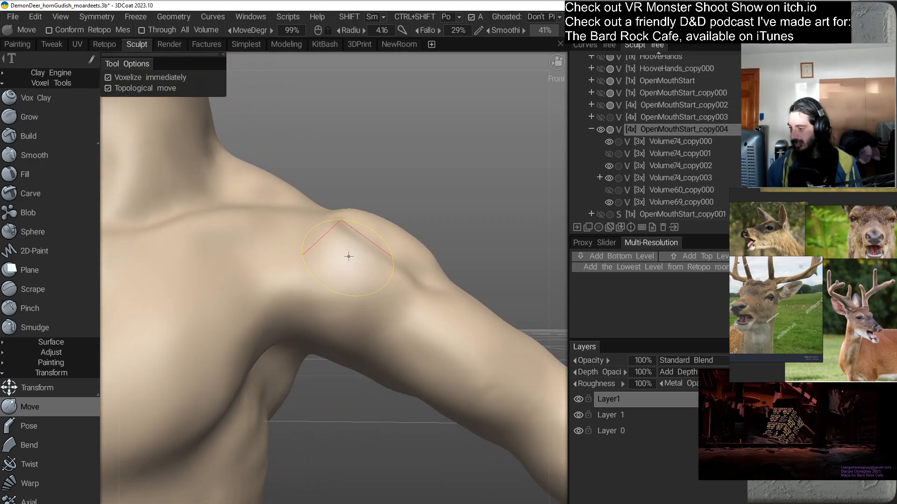
Reshape the top of the character's left shoulder and deltoid with the Move tool.
{"action": "mouse_move", "coordinate": [406, 300]}
{"action": "left_mouse_down", "text": "alt"}
{"action": "mouse_move", "coordinate": [414, 244]}
{"action": "mouse_move", "coordinate": [379, 332]}
{"action": "mouse_move", "coordinate": [399, 367]}
{"action": "mouse_move", "coordinate": [385, 279]}
{"action": "mouse_move", "coordinate": [377, 335]}
{"action": "mouse_move", "coordinate": [387, 286]}
{"action": "mouse_move", "coordinate": [392, 322]}
{"action": "mouse_move", "coordinate": [377, 283]}
{"action": "left_mouse_up", "text": "alt"}
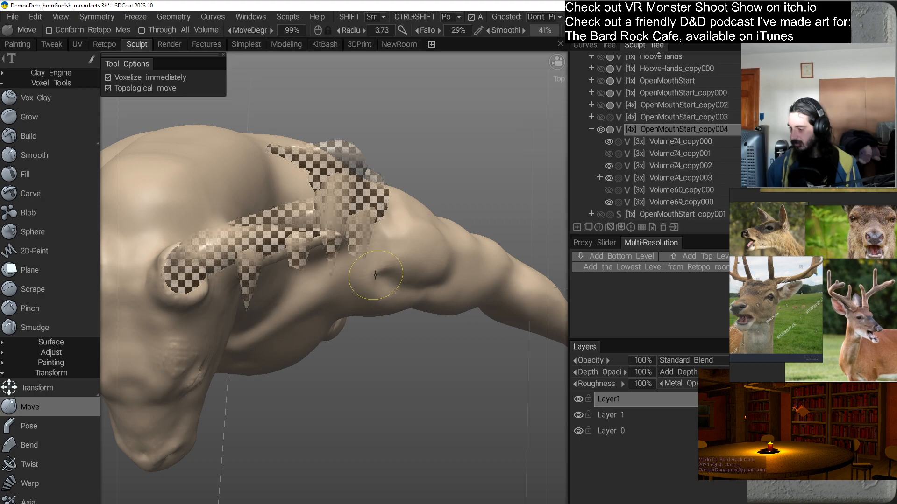
{"action": "left_click_drag", "start_coordinate": [367, 285], "coordinate": [408, 257], "text": "alt"}
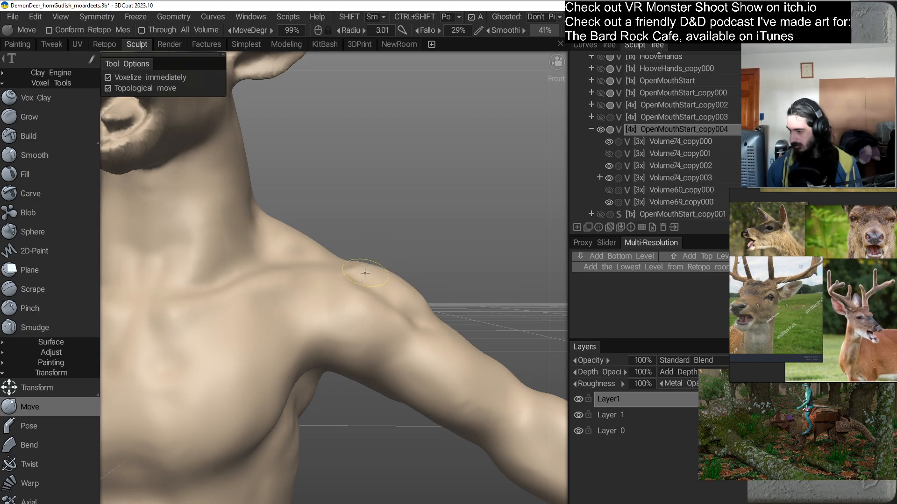
{"action": "mouse_move", "coordinate": [419, 267]}
{"action": "left_mouse_down", "text": "alt"}
{"action": "mouse_move", "coordinate": [386, 296]}
{"action": "mouse_move", "coordinate": [408, 276]}
{"action": "left_mouse_up", "text": "alt"}
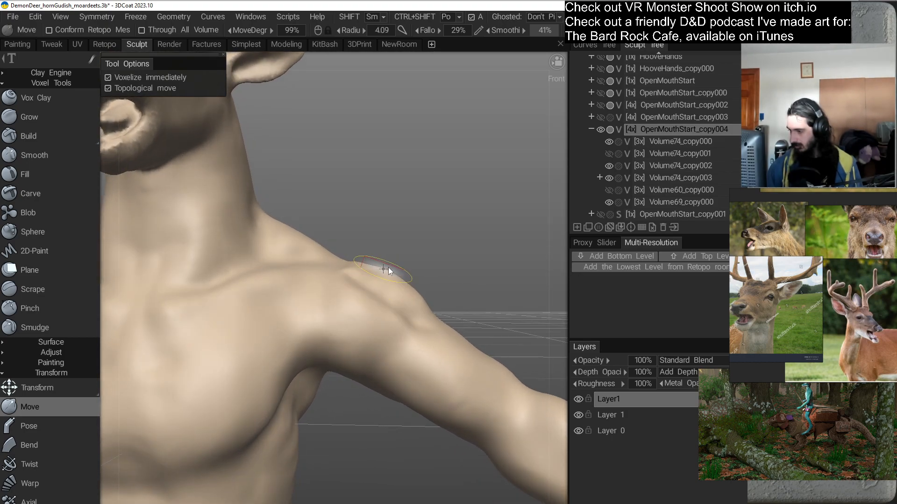
{"action": "right_click_drag", "start_coordinate": [413, 282], "coordinate": [383, 264], "text": "alt"}
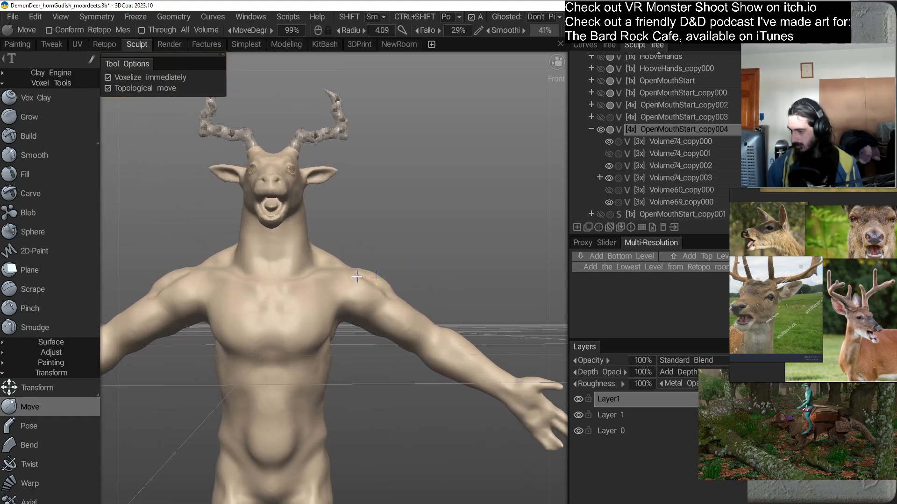
Set the Move brush radius to about 2.11 and reshape the left armpit fold where the chest meets the arm.
{"action": "mouse_move", "coordinate": [363, 274]}
{"action": "left_mouse_down", "text": "alt"}
{"action": "mouse_move", "coordinate": [374, 299]}
{"action": "mouse_move", "coordinate": [354, 270]}
{"action": "mouse_move", "coordinate": [392, 296]}
{"action": "mouse_move", "coordinate": [366, 280]}
{"action": "mouse_move", "coordinate": [385, 270]}
{"action": "mouse_move", "coordinate": [355, 299]}
{"action": "mouse_move", "coordinate": [344, 327]}
{"action": "mouse_move", "coordinate": [341, 290]}
{"action": "left_mouse_up", "text": "alt"}
{"action": "mouse_move", "coordinate": [361, 338]}
{"action": "left_mouse_down", "text": "alt"}
{"action": "mouse_move", "coordinate": [309, 341]}
{"action": "mouse_move", "coordinate": [331, 372]}
{"action": "mouse_move", "coordinate": [265, 347]}
{"action": "mouse_move", "coordinate": [320, 355]}
{"action": "mouse_move", "coordinate": [344, 298]}
{"action": "mouse_move", "coordinate": [366, 321]}
{"action": "mouse_move", "coordinate": [379, 297]}
{"action": "mouse_move", "coordinate": [441, 300]}
{"action": "mouse_move", "coordinate": [482, 269]}
{"action": "mouse_move", "coordinate": [483, 253]}
{"action": "mouse_move", "coordinate": [444, 284]}
{"action": "mouse_move", "coordinate": [432, 345]}
{"action": "mouse_move", "coordinate": [402, 269]}
{"action": "left_mouse_up", "text": "alt"}
{"action": "left_click_drag", "start_coordinate": [379, 323], "coordinate": [378, 295], "text": "alt"}
{"action": "right_click_drag", "start_coordinate": [379, 295], "coordinate": [385, 291], "text": "alt"}
{"action": "mouse_move", "coordinate": [385, 290]}
{"action": "left_mouse_down", "text": "alt"}
{"action": "mouse_move", "coordinate": [350, 346]}
{"action": "mouse_move", "coordinate": [339, 308]}
{"action": "left_mouse_up", "text": "alt"}
{"action": "right_click_drag", "start_coordinate": [338, 318], "coordinate": [304, 328]}
{"action": "mouse_move", "coordinate": [332, 313]}
{"action": "left_mouse_down", "text": "alt"}
{"action": "mouse_move", "coordinate": [372, 292]}
{"action": "mouse_move", "coordinate": [377, 308]}
{"action": "left_mouse_up", "text": "alt"}
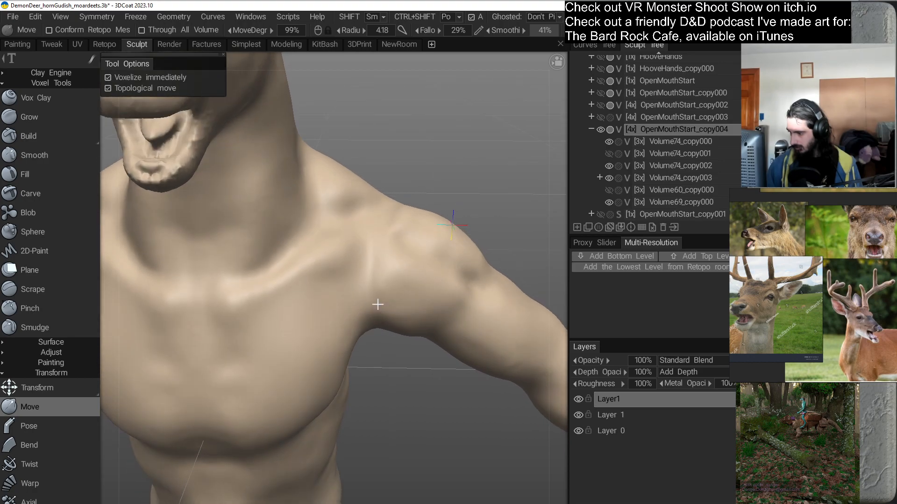
{"action": "mouse_move", "coordinate": [377, 312]}
{"action": "right_mouse_down"}
{"action": "mouse_move", "coordinate": [362, 318]}
{"action": "mouse_move", "coordinate": [370, 321]}
{"action": "right_mouse_up"}
{"action": "left_click", "coordinate": [370, 343]}
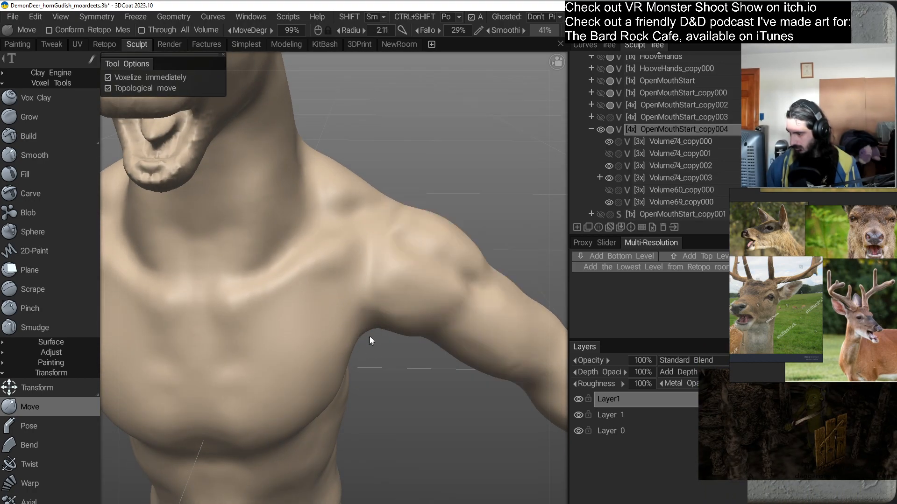
{"action": "left_click_drag", "start_coordinate": [369, 332], "coordinate": [342, 308]}
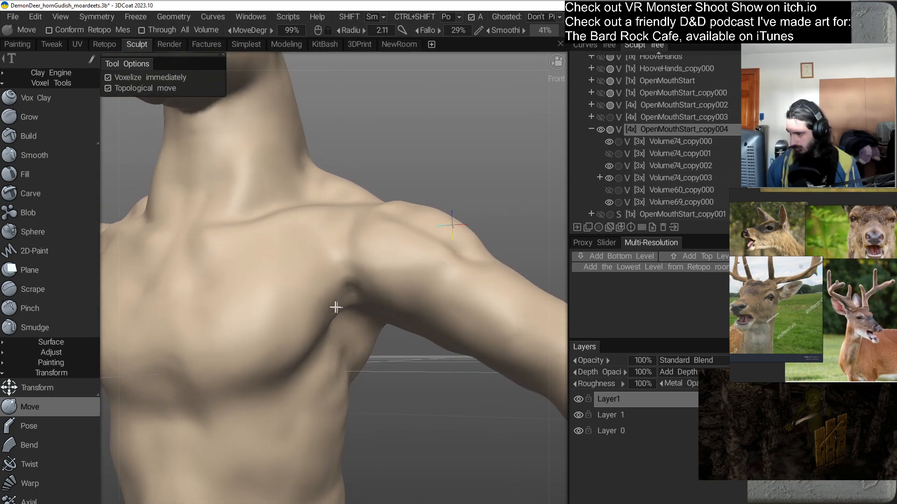
{"action": "mouse_move", "coordinate": [362, 338]}
{"action": "left_mouse_down", "text": "alt"}
{"action": "mouse_move", "coordinate": [341, 299]}
{"action": "mouse_move", "coordinate": [360, 321]}
{"action": "mouse_move", "coordinate": [357, 286]}
{"action": "left_mouse_up", "text": "alt"}
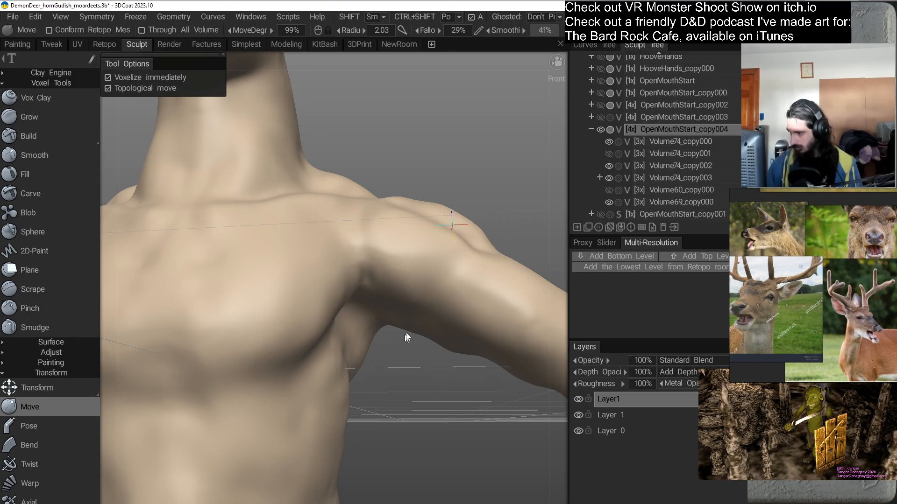
Adjust the underarm and the underside of the left deltoid with the Move tool, using a radius of about 3.63.
{"action": "scroll", "coordinate": [402, 333], "scroll_direction": "down", "scroll_amount": 5}
{"action": "left_click_drag", "start_coordinate": [386, 322], "coordinate": [347, 324], "text": "alt"}
{"action": "scroll", "coordinate": [381, 329], "scroll_direction": "up", "scroll_amount": 8}
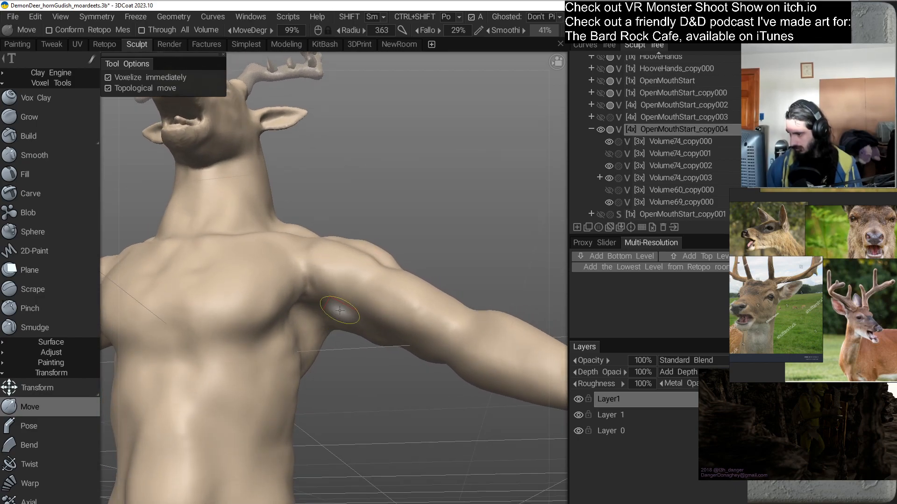
{"action": "left_click_drag", "start_coordinate": [311, 302], "coordinate": [364, 260], "text": "alt"}
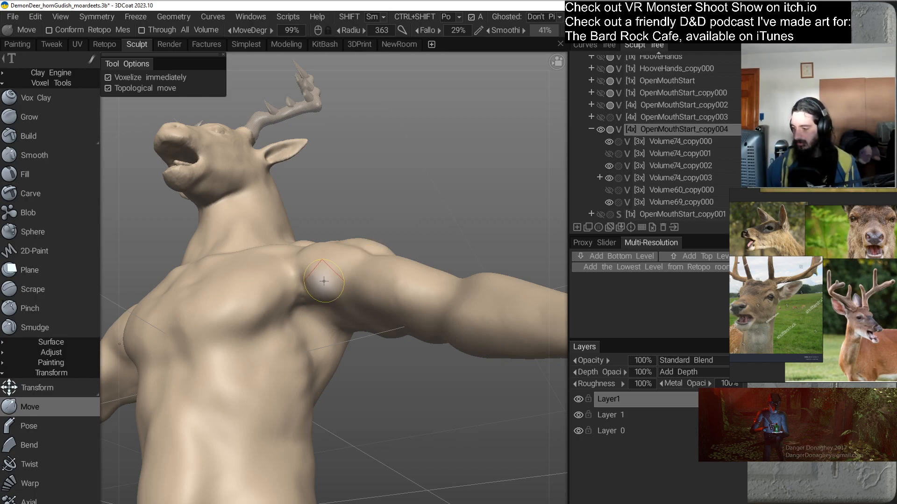
{"action": "left_click_drag", "start_coordinate": [323, 280], "coordinate": [385, 375], "text": "alt"}
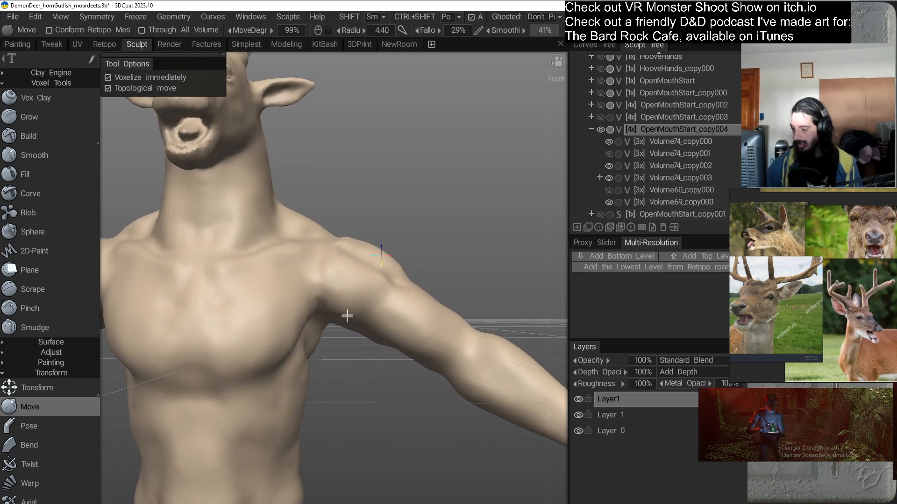
{"action": "mouse_move", "coordinate": [362, 296]}
{"action": "left_mouse_down", "text": "alt"}
{"action": "mouse_move", "coordinate": [365, 364]}
{"action": "mouse_move", "coordinate": [353, 377]}
{"action": "mouse_move", "coordinate": [378, 302]}
{"action": "left_mouse_up", "text": "alt"}
{"action": "left_click_drag", "start_coordinate": [403, 335], "coordinate": [344, 283], "text": "alt"}
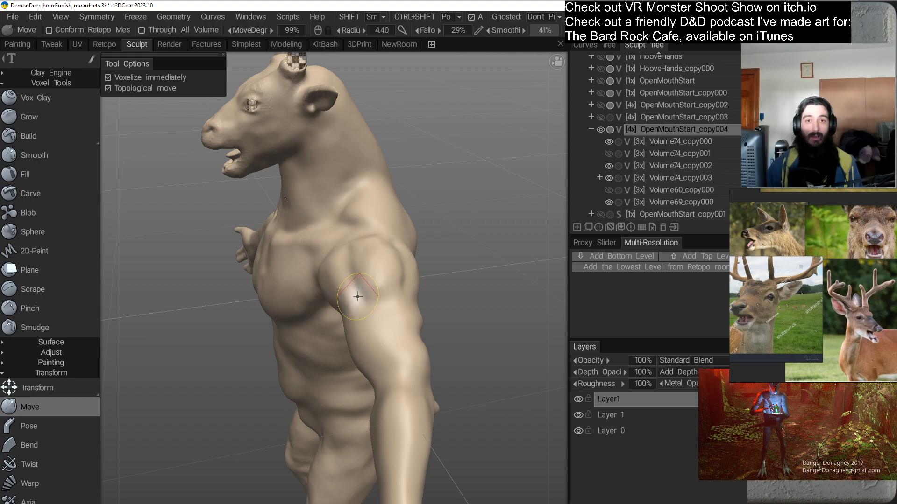
Nudge the front of the left deltoid beside the chest with the Move brush at a radius of about 4.36.
{"action": "mouse_move", "coordinate": [338, 312]}
{"action": "left_mouse_down", "text": "alt"}
{"action": "mouse_move", "coordinate": [429, 292]}
{"action": "mouse_move", "coordinate": [439, 237]}
{"action": "left_mouse_up", "text": "alt"}
{"action": "right_click_drag", "start_coordinate": [439, 238], "coordinate": [410, 254], "text": "alt"}
{"action": "mouse_move", "coordinate": [410, 254]}
{"action": "left_mouse_down", "text": "alt"}
{"action": "mouse_move", "coordinate": [396, 274]}
{"action": "mouse_move", "coordinate": [394, 311]}
{"action": "mouse_move", "coordinate": [334, 324]}
{"action": "left_mouse_up", "text": "alt"}
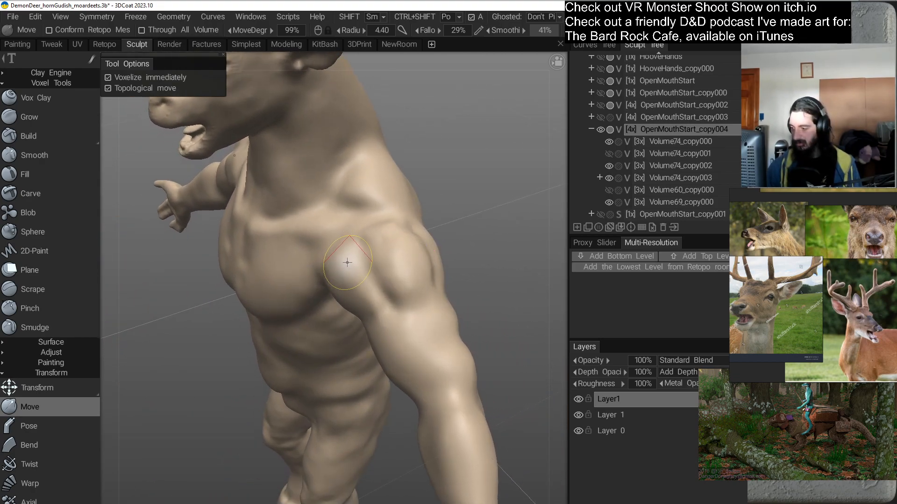
{"action": "right_click_drag", "start_coordinate": [351, 266], "coordinate": [342, 264]}
{"action": "mouse_move", "coordinate": [343, 264]}
{"action": "left_mouse_down", "text": "alt"}
{"action": "mouse_move", "coordinate": [356, 304]}
{"action": "mouse_move", "coordinate": [350, 248]}
{"action": "mouse_move", "coordinate": [345, 276]}
{"action": "left_mouse_up", "text": "alt"}
{"action": "right_click_drag", "start_coordinate": [346, 266], "coordinate": [350, 266]}
{"action": "left_click_drag", "start_coordinate": [348, 264], "coordinate": [349, 269]}
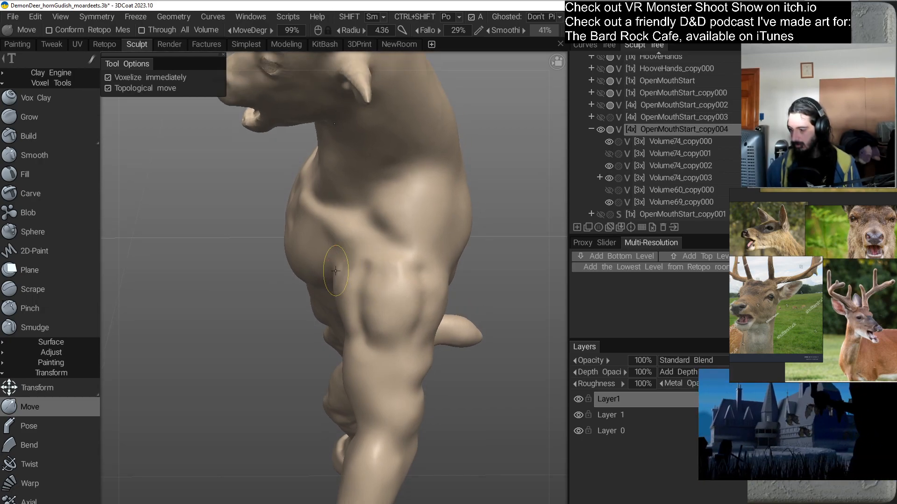
{"action": "left_click_drag", "start_coordinate": [333, 306], "coordinate": [352, 295], "text": "alt"}
{"action": "left_click_drag", "start_coordinate": [360, 328], "coordinate": [406, 320], "text": "alt"}
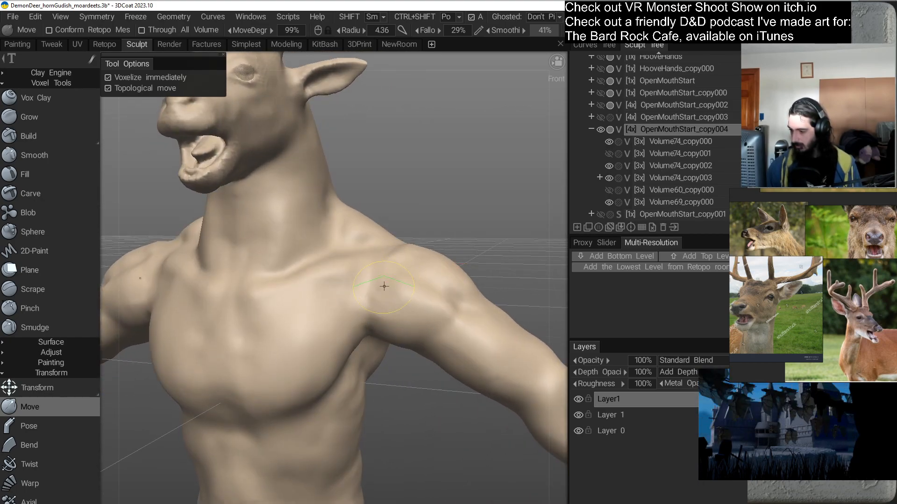
{"action": "middle_click_drag", "start_coordinate": [409, 322], "coordinate": [408, 248], "text": "alt"}
{"action": "left_click_drag", "start_coordinate": [408, 248], "coordinate": [447, 222], "text": "alt"}
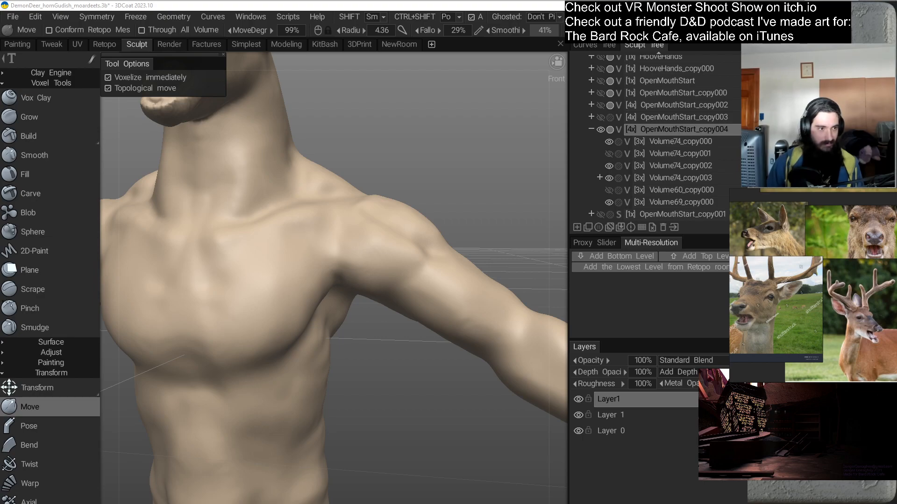
Switch to the browser to view the shared Cura print preview image, and return to 3DCoat.
{"action": "left_click_drag", "start_coordinate": [0, 114], "coordinate": [607, 32]}
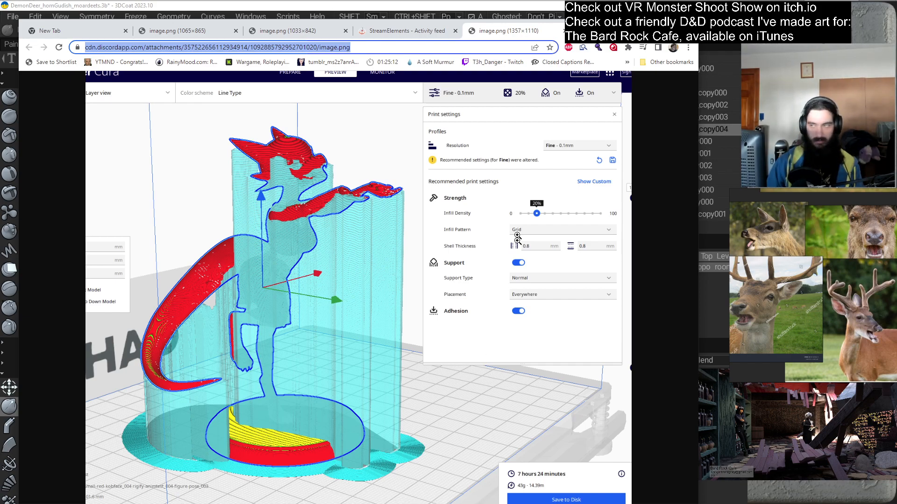
{"action": "left_click_drag", "start_coordinate": [602, 29], "coordinate": [597, 9]}
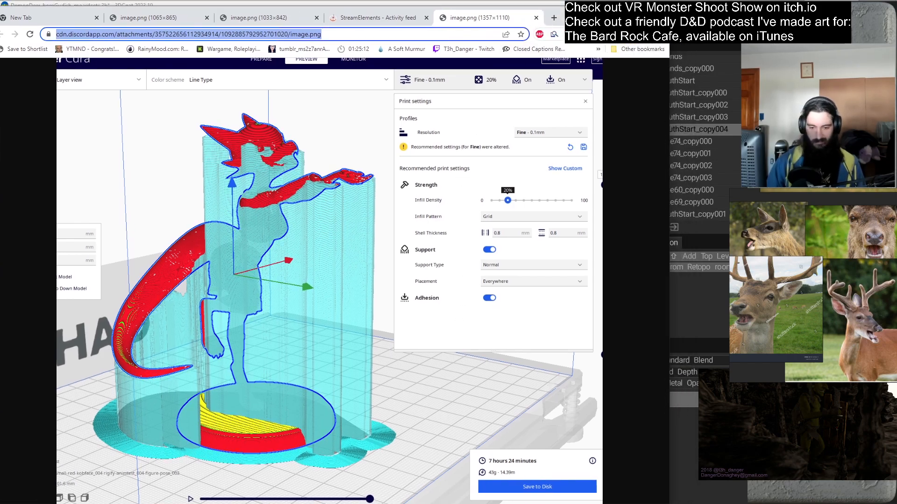
{"action": "key", "text": "alt+Tab"}
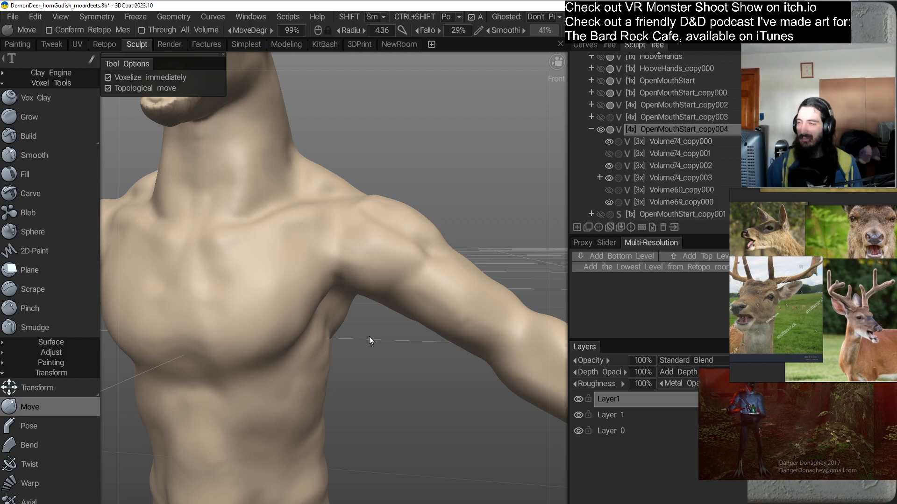
Pull up the upper chest and outer collarbone where they meet the front of the left deltoid.
{"action": "mouse_move", "coordinate": [408, 289]}
{"action": "middle_mouse_down"}
{"action": "mouse_move", "coordinate": [381, 347]}
{"action": "mouse_move", "coordinate": [320, 386]}
{"action": "mouse_move", "coordinate": [296, 353]}
{"action": "mouse_move", "coordinate": [319, 355]}
{"action": "mouse_move", "coordinate": [310, 336]}
{"action": "mouse_move", "coordinate": [321, 310]}
{"action": "middle_mouse_up"}
{"action": "right_click_drag", "start_coordinate": [321, 310], "coordinate": [326, 335]}
{"action": "middle_click_drag", "start_coordinate": [326, 335], "coordinate": [302, 304]}
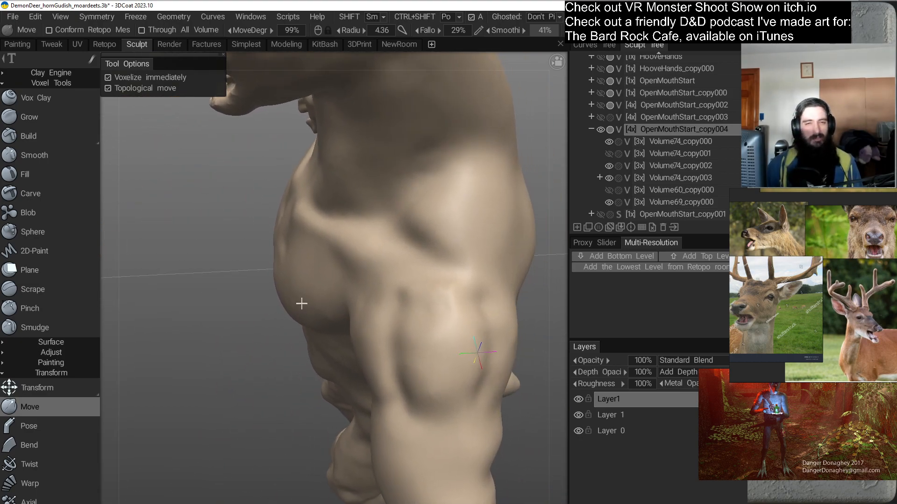
{"action": "left_click_drag", "start_coordinate": [341, 300], "coordinate": [353, 277]}
{"action": "mouse_move", "coordinate": [330, 330]}
{"action": "middle_mouse_down"}
{"action": "mouse_move", "coordinate": [407, 310]}
{"action": "mouse_move", "coordinate": [437, 226]}
{"action": "mouse_move", "coordinate": [370, 377]}
{"action": "mouse_move", "coordinate": [362, 299]}
{"action": "middle_mouse_up"}
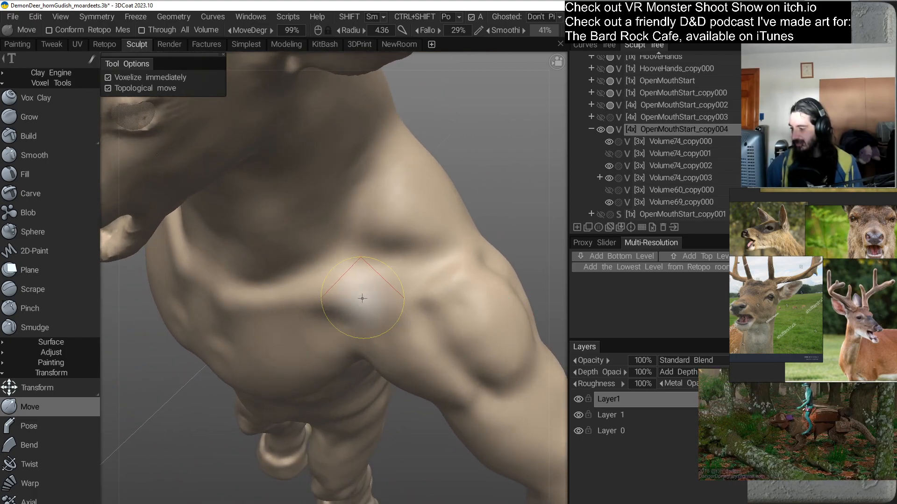
{"action": "mouse_move", "coordinate": [385, 362]}
{"action": "middle_mouse_down"}
{"action": "mouse_move", "coordinate": [330, 306]}
{"action": "mouse_move", "coordinate": [360, 323]}
{"action": "mouse_move", "coordinate": [341, 300]}
{"action": "mouse_move", "coordinate": [381, 318]}
{"action": "mouse_move", "coordinate": [414, 286]}
{"action": "mouse_move", "coordinate": [409, 292]}
{"action": "middle_mouse_up"}
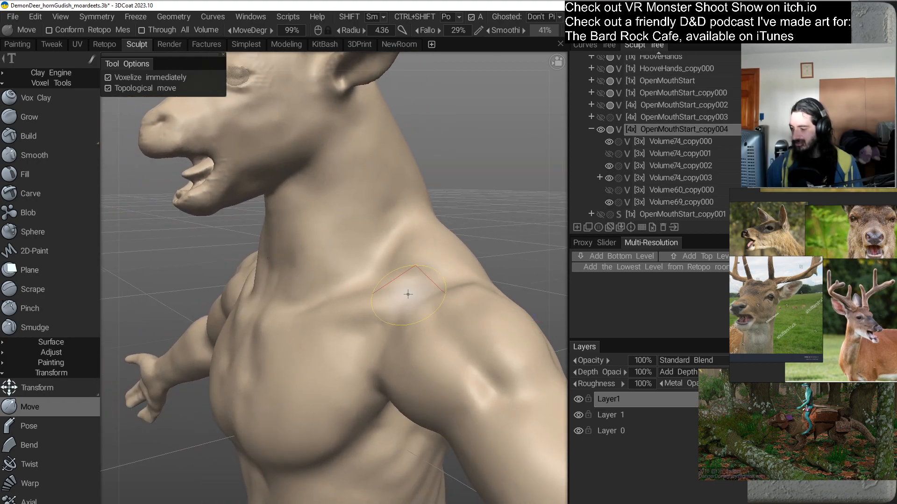
{"action": "left_click_drag", "start_coordinate": [396, 294], "coordinate": [405, 280]}
Examine the full figure's shoulder and arm proportions from the side and the front.
{"action": "middle_click_drag", "start_coordinate": [405, 303], "coordinate": [365, 338]}
{"action": "scroll", "coordinate": [395, 304], "scroll_direction": "down", "scroll_amount": 8}
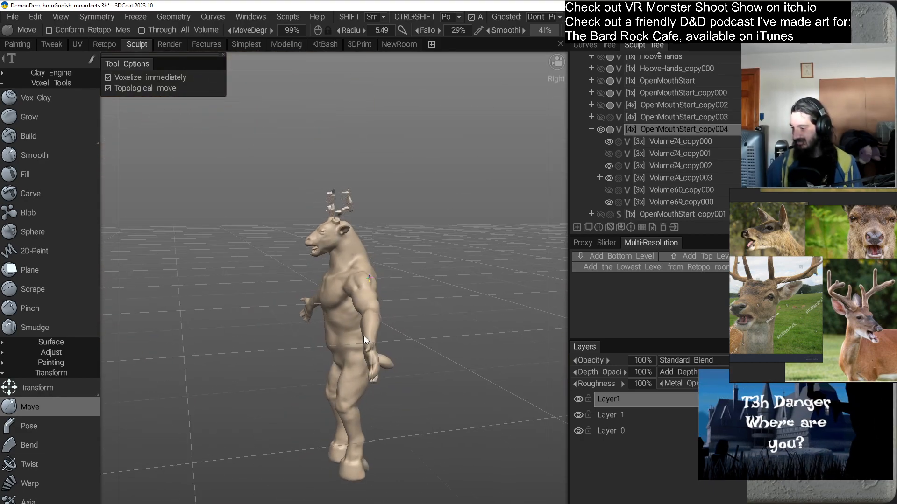
{"action": "scroll", "coordinate": [366, 339], "scroll_direction": "up", "scroll_amount": 5}
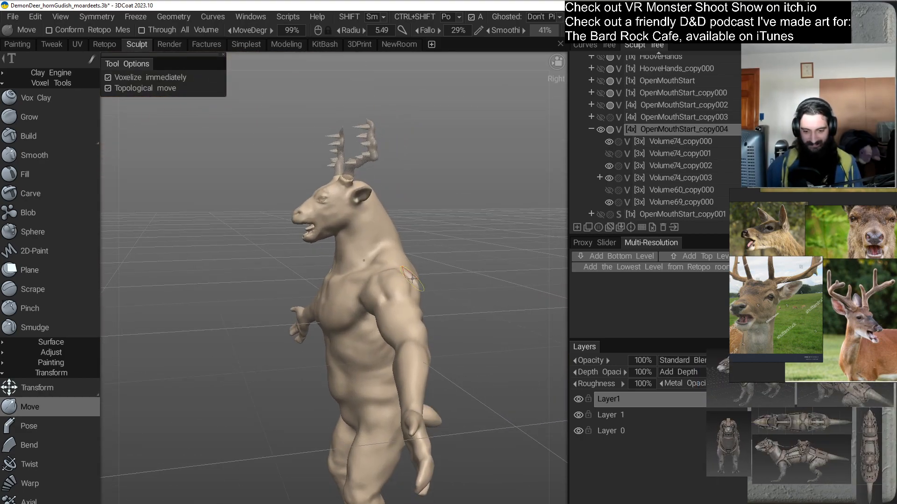
{"action": "mouse_move", "coordinate": [421, 304]}
{"action": "middle_mouse_down"}
{"action": "mouse_move", "coordinate": [350, 327]}
{"action": "mouse_move", "coordinate": [405, 360]}
{"action": "mouse_move", "coordinate": [377, 356]}
{"action": "mouse_move", "coordinate": [366, 339]}
{"action": "middle_mouse_up"}
{"action": "scroll", "coordinate": [367, 340], "scroll_direction": "down", "scroll_amount": 3}
{"action": "middle_click_drag", "start_coordinate": [505, 296], "coordinate": [362, 281]}
{"action": "scroll", "coordinate": [344, 312], "scroll_direction": "up", "scroll_amount": 4}
{"action": "middle_click_drag", "start_coordinate": [344, 312], "coordinate": [448, 296]}
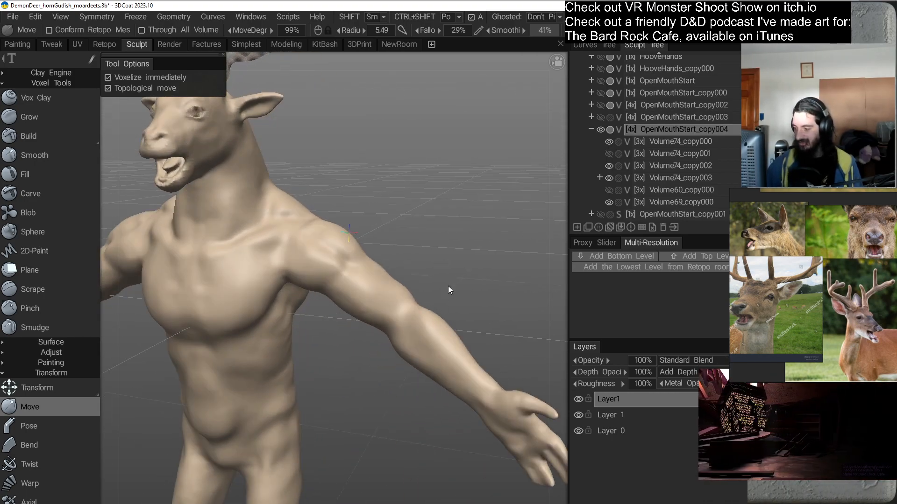
Reshape the left upper arm below the deltoid and shift the deltoid's front edge, reducing the brush radius to about 3.31.
{"action": "scroll", "coordinate": [426, 292], "scroll_direction": "up", "scroll_amount": 5}
{"action": "mouse_move", "coordinate": [379, 270]}
{"action": "left_mouse_down"}
{"action": "mouse_move", "coordinate": [371, 280]}
{"action": "mouse_move", "coordinate": [418, 313]}
{"action": "left_mouse_up"}
{"action": "mouse_move", "coordinate": [445, 327]}
{"action": "middle_mouse_down"}
{"action": "mouse_move", "coordinate": [371, 350]}
{"action": "mouse_move", "coordinate": [326, 344]}
{"action": "mouse_move", "coordinate": [320, 310]}
{"action": "mouse_move", "coordinate": [311, 310]}
{"action": "middle_mouse_up"}
{"action": "mouse_move", "coordinate": [300, 279]}
{"action": "left_mouse_down"}
{"action": "mouse_move", "coordinate": [291, 284]}
{"action": "mouse_move", "coordinate": [307, 266]}
{"action": "left_mouse_up"}
{"action": "middle_click_drag", "start_coordinate": [330, 335], "coordinate": [344, 299]}
{"action": "right_click_drag", "start_coordinate": [360, 273], "coordinate": [331, 282]}
{"action": "middle_click_drag", "start_coordinate": [336, 280], "coordinate": [390, 319]}
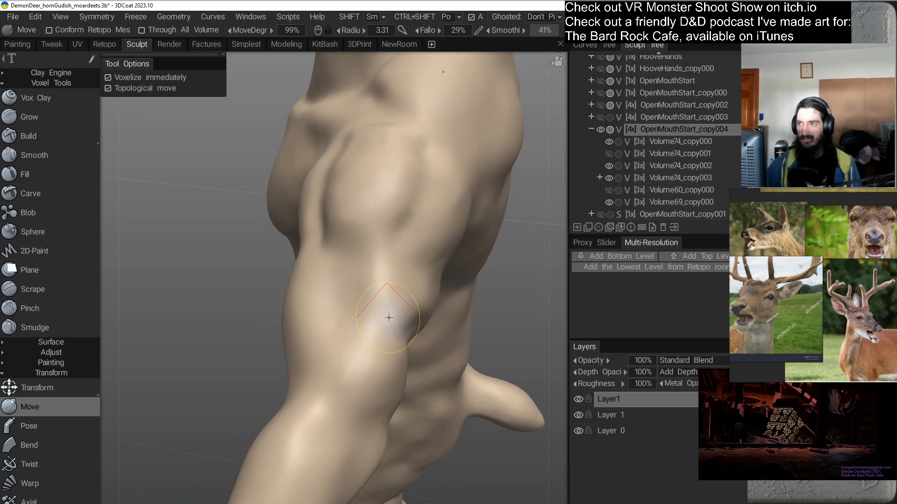
Pull the left deltoid's lower tip down the outer arm, enlarging the Move brush radius to about 6.38.
{"action": "mouse_move", "coordinate": [392, 314]}
{"action": "middle_mouse_down"}
{"action": "mouse_move", "coordinate": [346, 322]}
{"action": "mouse_move", "coordinate": [356, 330]}
{"action": "mouse_move", "coordinate": [329, 321]}
{"action": "mouse_move", "coordinate": [332, 313]}
{"action": "middle_mouse_up"}
{"action": "mouse_move", "coordinate": [366, 238]}
{"action": "middle_mouse_down"}
{"action": "mouse_move", "coordinate": [391, 313]}
{"action": "mouse_move", "coordinate": [484, 316]}
{"action": "mouse_move", "coordinate": [449, 323]}
{"action": "mouse_move", "coordinate": [367, 273]}
{"action": "middle_mouse_up"}
{"action": "left_click_drag", "start_coordinate": [367, 265], "coordinate": [369, 272]}
{"action": "right_click_drag", "start_coordinate": [383, 265], "coordinate": [416, 265]}
{"action": "left_click_drag", "start_coordinate": [368, 256], "coordinate": [372, 274]}
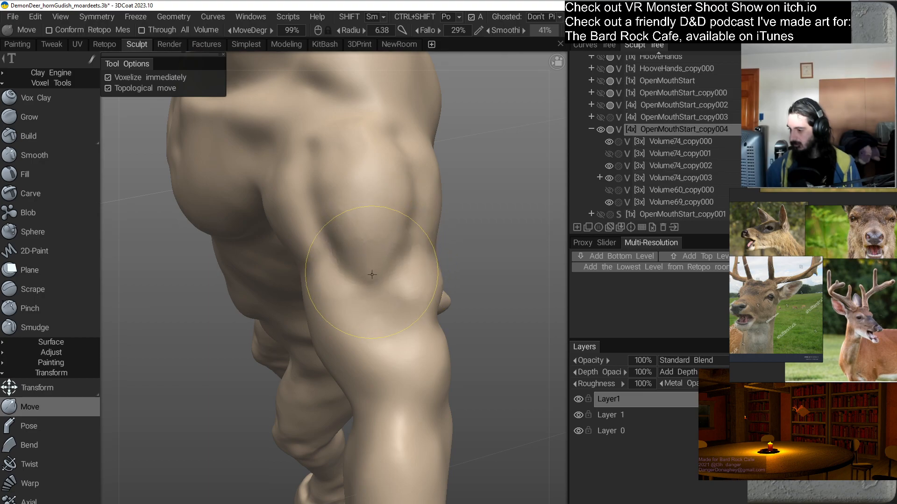
Refine the groove between the left deltoid and biceps with a smaller Move brush, at a radius of about 2.03.
{"action": "middle_click_drag", "start_coordinate": [372, 274], "coordinate": [413, 306]}
{"action": "mouse_move", "coordinate": [473, 266]}
{"action": "middle_mouse_down"}
{"action": "mouse_move", "coordinate": [490, 254]}
{"action": "mouse_move", "coordinate": [456, 228]}
{"action": "mouse_move", "coordinate": [413, 285]}
{"action": "mouse_move", "coordinate": [410, 255]}
{"action": "mouse_move", "coordinate": [304, 340]}
{"action": "mouse_move", "coordinate": [326, 336]}
{"action": "mouse_move", "coordinate": [364, 303]}
{"action": "middle_mouse_up"}
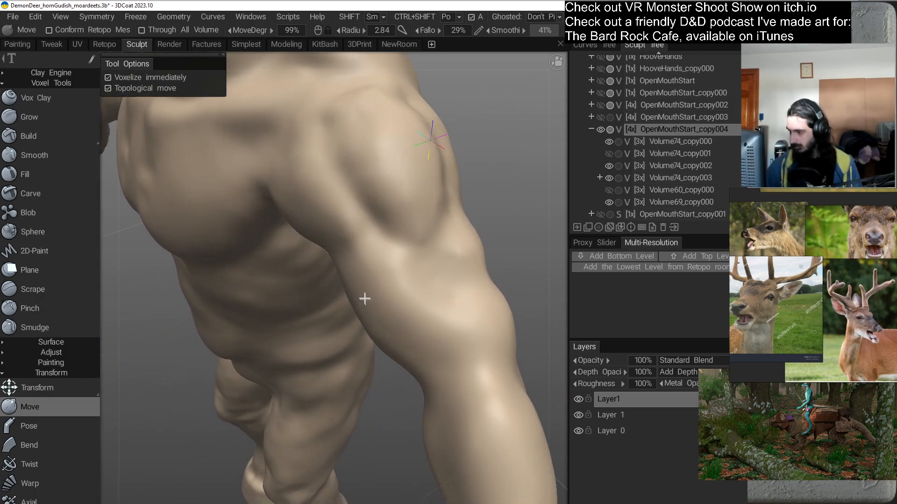
{"action": "middle_click_drag", "start_coordinate": [358, 243], "coordinate": [432, 229]}
{"action": "middle_click_drag", "start_coordinate": [434, 282], "coordinate": [418, 244]}
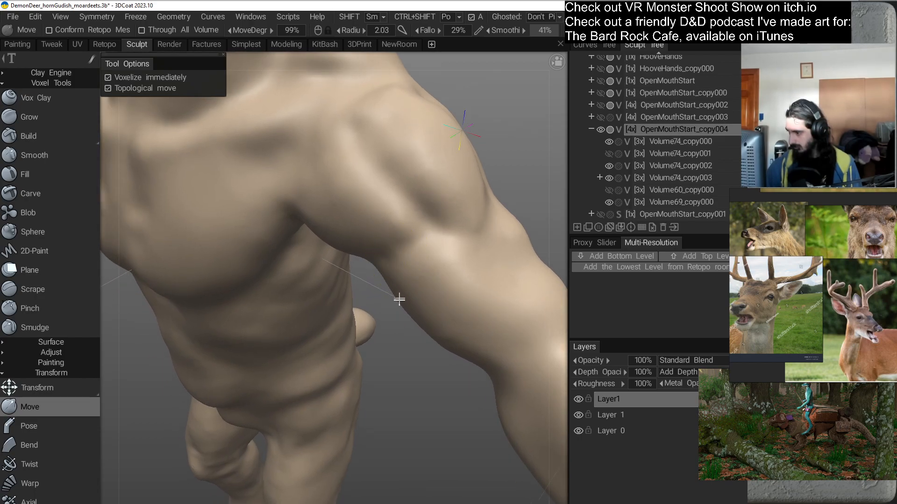
{"action": "middle_click_drag", "start_coordinate": [398, 297], "coordinate": [404, 279]}
{"action": "mouse_move", "coordinate": [404, 316]}
{"action": "middle_mouse_down"}
{"action": "mouse_move", "coordinate": [456, 243]}
{"action": "mouse_move", "coordinate": [439, 245]}
{"action": "mouse_move", "coordinate": [406, 316]}
{"action": "mouse_move", "coordinate": [435, 304]}
{"action": "mouse_move", "coordinate": [408, 239]}
{"action": "mouse_move", "coordinate": [374, 342]}
{"action": "mouse_move", "coordinate": [363, 298]}
{"action": "mouse_move", "coordinate": [374, 321]}
{"action": "mouse_move", "coordinate": [343, 364]}
{"action": "mouse_move", "coordinate": [376, 344]}
{"action": "mouse_move", "coordinate": [406, 261]}
{"action": "mouse_move", "coordinate": [388, 314]}
{"action": "mouse_move", "coordinate": [369, 327]}
{"action": "mouse_move", "coordinate": [370, 280]}
{"action": "mouse_move", "coordinate": [380, 300]}
{"action": "mouse_move", "coordinate": [423, 237]}
{"action": "mouse_move", "coordinate": [414, 238]}
{"action": "middle_mouse_up"}
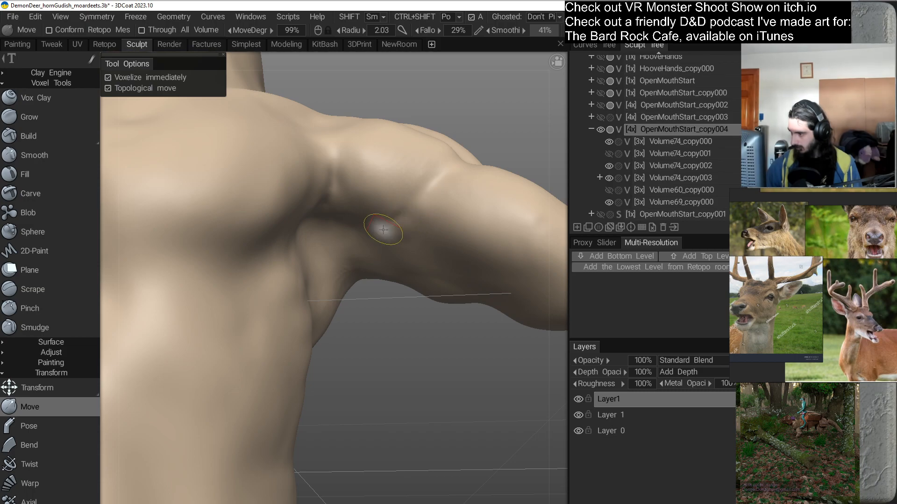
Adjust the transition between the left chest muscle, armpit and front deltoid with the Move tool.
{"action": "mouse_move", "coordinate": [370, 229]}
{"action": "middle_mouse_down"}
{"action": "mouse_move", "coordinate": [391, 284]}
{"action": "mouse_move", "coordinate": [343, 298]}
{"action": "mouse_move", "coordinate": [409, 244]}
{"action": "mouse_move", "coordinate": [370, 260]}
{"action": "mouse_move", "coordinate": [421, 337]}
{"action": "mouse_move", "coordinate": [402, 332]}
{"action": "mouse_move", "coordinate": [381, 276]}
{"action": "mouse_move", "coordinate": [394, 293]}
{"action": "mouse_move", "coordinate": [400, 282]}
{"action": "mouse_move", "coordinate": [379, 296]}
{"action": "mouse_move", "coordinate": [367, 324]}
{"action": "mouse_move", "coordinate": [372, 280]}
{"action": "middle_mouse_up"}
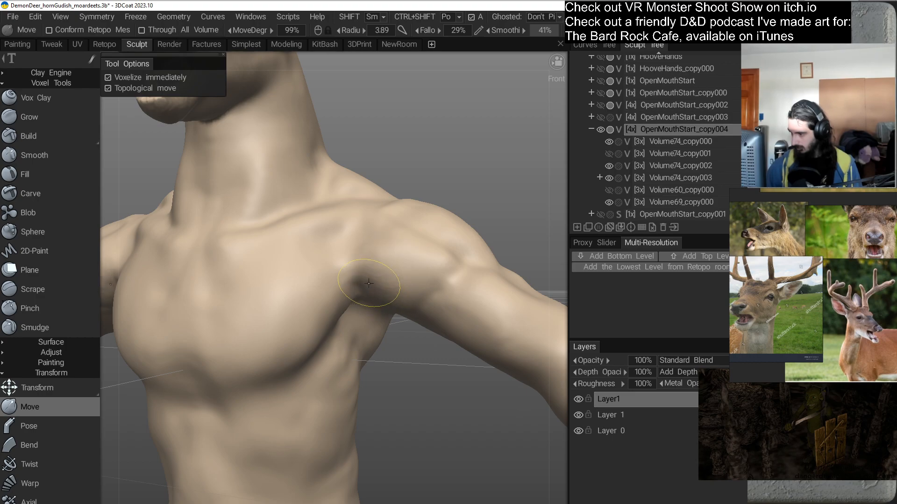
{"action": "mouse_move", "coordinate": [369, 286]}
{"action": "middle_mouse_down"}
{"action": "mouse_move", "coordinate": [385, 333]}
{"action": "mouse_move", "coordinate": [377, 306]}
{"action": "mouse_move", "coordinate": [401, 282]}
{"action": "mouse_move", "coordinate": [400, 299]}
{"action": "mouse_move", "coordinate": [374, 273]}
{"action": "middle_mouse_up"}
{"action": "mouse_move", "coordinate": [382, 310]}
{"action": "middle_mouse_down"}
{"action": "mouse_move", "coordinate": [337, 286]}
{"action": "mouse_move", "coordinate": [353, 291]}
{"action": "mouse_move", "coordinate": [362, 341]}
{"action": "mouse_move", "coordinate": [348, 273]}
{"action": "mouse_move", "coordinate": [369, 319]}
{"action": "middle_mouse_up"}
{"action": "middle_click_drag", "start_coordinate": [366, 229], "coordinate": [370, 268]}
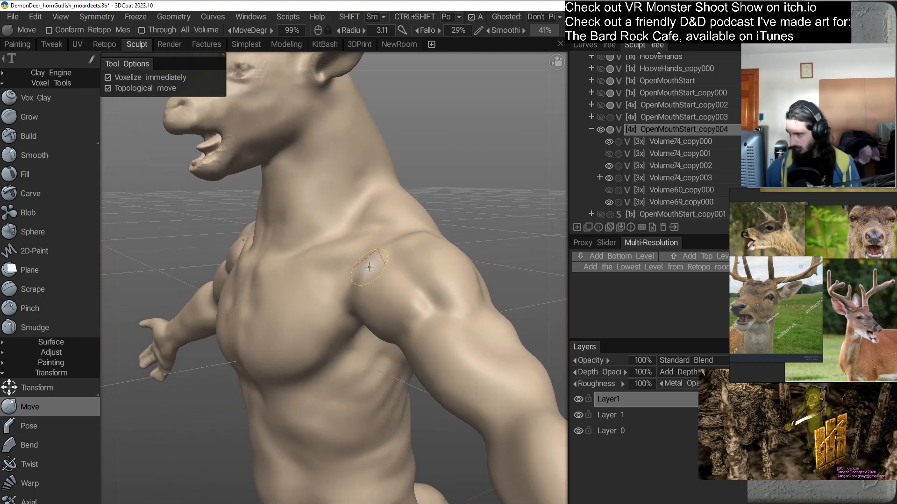
{"action": "mouse_move", "coordinate": [360, 304]}
{"action": "middle_mouse_down"}
{"action": "mouse_move", "coordinate": [424, 314]}
{"action": "mouse_move", "coordinate": [477, 297]}
{"action": "mouse_move", "coordinate": [424, 270]}
{"action": "mouse_move", "coordinate": [420, 284]}
{"action": "middle_mouse_up"}
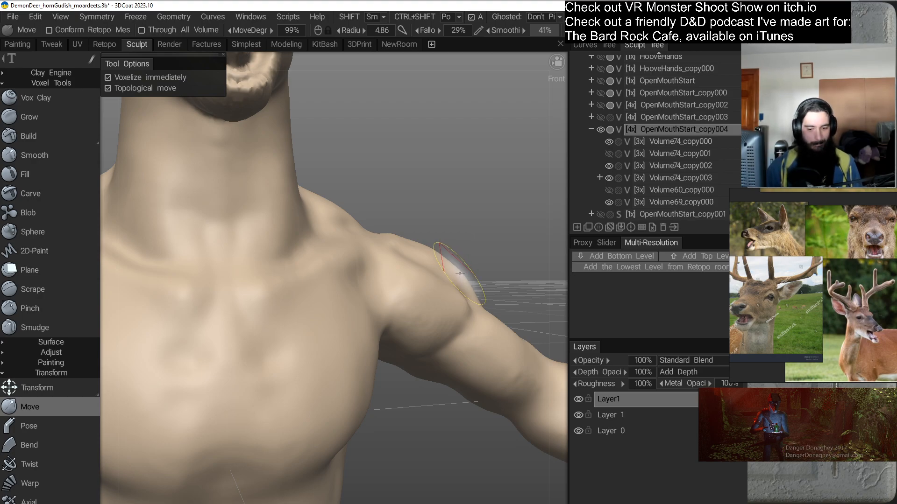
Refine the outer left upper arm just below the deltoid, using a Move brush radius of about 3.58.
{"action": "middle_click_drag", "start_coordinate": [437, 260], "coordinate": [342, 250], "text": "alt"}
{"action": "mouse_move", "coordinate": [421, 301]}
{"action": "left_mouse_down", "text": "alt"}
{"action": "mouse_move", "coordinate": [367, 290]}
{"action": "mouse_move", "coordinate": [280, 353]}
{"action": "mouse_move", "coordinate": [281, 335]}
{"action": "mouse_move", "coordinate": [320, 314]}
{"action": "mouse_move", "coordinate": [413, 312]}
{"action": "mouse_move", "coordinate": [438, 294]}
{"action": "mouse_move", "coordinate": [450, 268]}
{"action": "left_mouse_up", "text": "alt"}
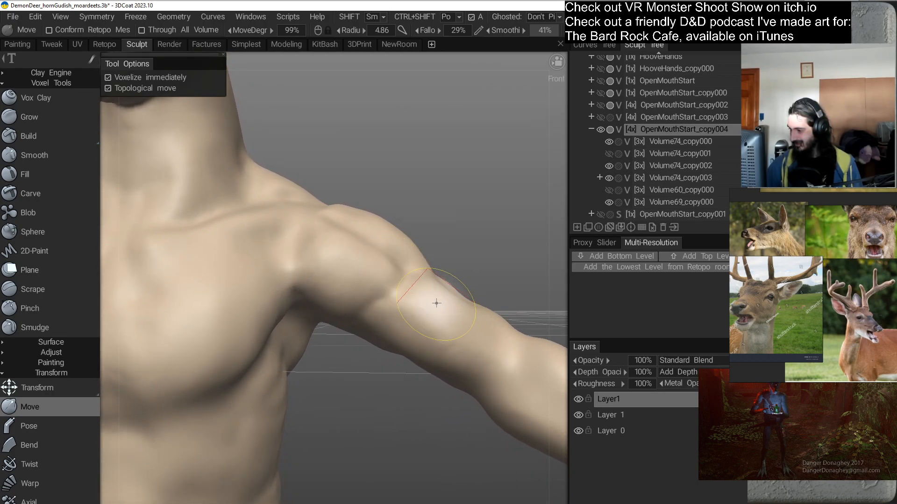
{"action": "left_click_drag", "start_coordinate": [437, 303], "coordinate": [407, 329], "text": "alt"}
{"action": "right_click_drag", "start_coordinate": [404, 293], "coordinate": [383, 298]}
{"action": "mouse_move", "coordinate": [384, 300]}
{"action": "left_mouse_down", "text": "alt"}
{"action": "mouse_move", "coordinate": [431, 310]}
{"action": "mouse_move", "coordinate": [428, 278]}
{"action": "mouse_move", "coordinate": [410, 326]}
{"action": "mouse_move", "coordinate": [356, 352]}
{"action": "mouse_move", "coordinate": [410, 264]}
{"action": "mouse_move", "coordinate": [380, 355]}
{"action": "mouse_move", "coordinate": [500, 324]}
{"action": "left_mouse_up", "text": "alt"}
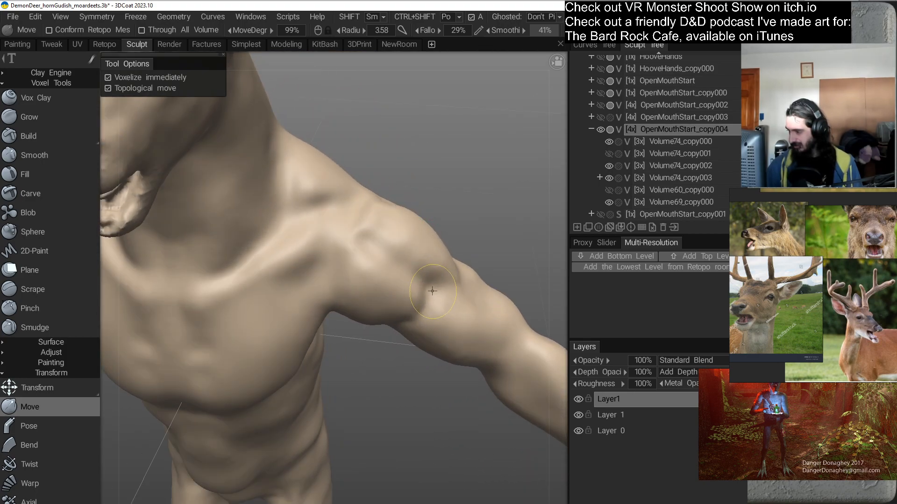
Sharpen the hollow between the left deltoid's lower tip and the biceps, reducing the Move brush radius to about 2.09.
{"action": "mouse_move", "coordinate": [431, 292]}
{"action": "left_mouse_down", "text": "alt"}
{"action": "mouse_move", "coordinate": [436, 321]}
{"action": "mouse_move", "coordinate": [422, 276]}
{"action": "left_mouse_up", "text": "alt"}
{"action": "right_click_drag", "start_coordinate": [422, 276], "coordinate": [415, 276]}
{"action": "left_click_drag", "start_coordinate": [430, 294], "coordinate": [390, 318], "text": "alt"}
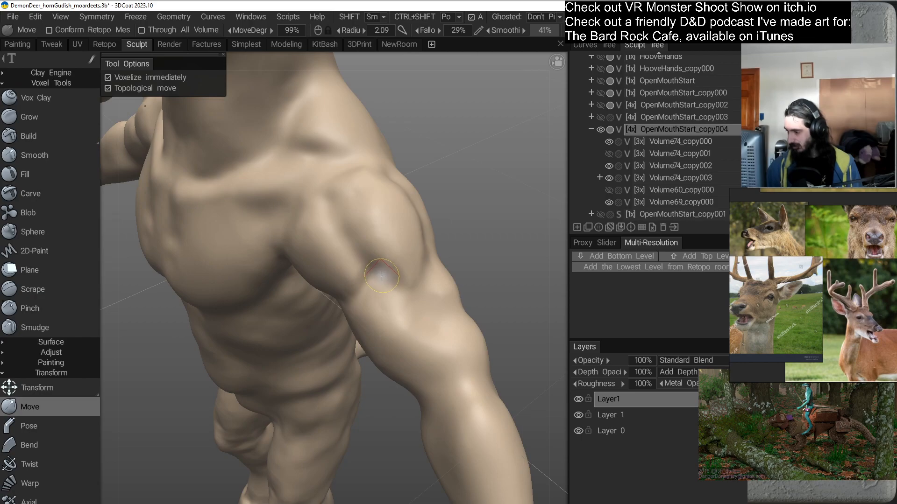
{"action": "mouse_move", "coordinate": [383, 277]}
{"action": "left_mouse_down", "text": "alt"}
{"action": "mouse_move", "coordinate": [366, 320]}
{"action": "mouse_move", "coordinate": [365, 279]}
{"action": "mouse_move", "coordinate": [394, 296]}
{"action": "mouse_move", "coordinate": [384, 278]}
{"action": "mouse_move", "coordinate": [388, 326]}
{"action": "mouse_move", "coordinate": [424, 327]}
{"action": "mouse_move", "coordinate": [394, 296]}
{"action": "mouse_move", "coordinate": [396, 241]}
{"action": "left_mouse_up", "text": "alt"}
{"action": "left_click_drag", "start_coordinate": [422, 314], "coordinate": [378, 266], "text": "alt"}
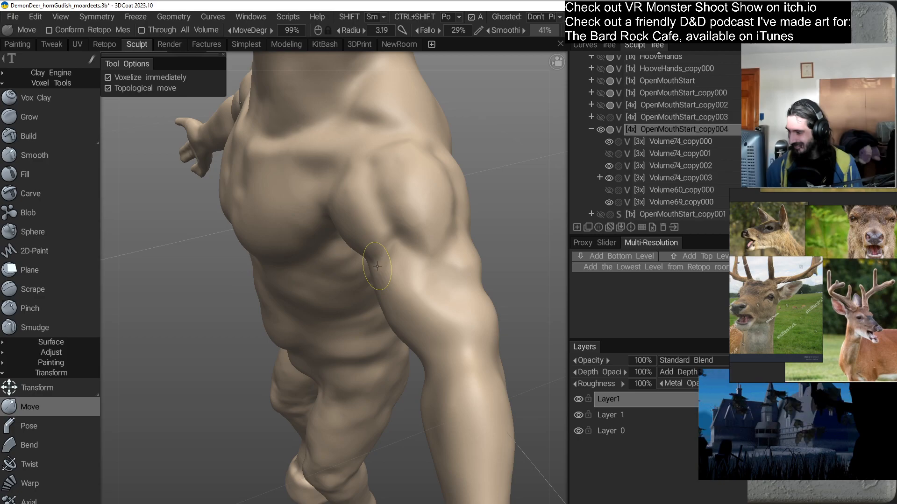
Refine the top of the left biceps just below the deltoid tip, using a Move brush radius of about 2.51.
{"action": "left_click_drag", "start_coordinate": [379, 318], "coordinate": [423, 243], "text": "alt"}
{"action": "left_click_drag", "start_coordinate": [423, 286], "coordinate": [390, 310], "text": "alt"}
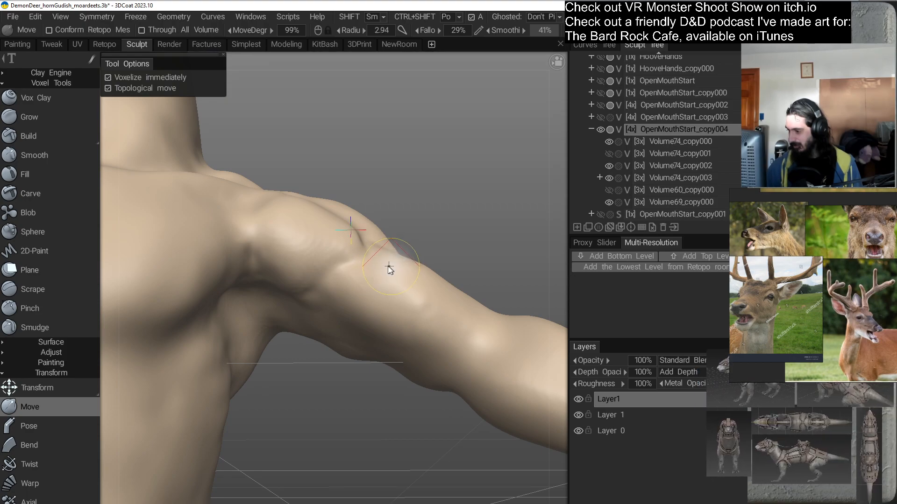
{"action": "mouse_move", "coordinate": [399, 271]}
{"action": "left_mouse_down", "text": "alt"}
{"action": "mouse_move", "coordinate": [400, 326]}
{"action": "mouse_move", "coordinate": [368, 403]}
{"action": "mouse_move", "coordinate": [415, 269]}
{"action": "mouse_move", "coordinate": [374, 344]}
{"action": "mouse_move", "coordinate": [411, 291]}
{"action": "mouse_move", "coordinate": [387, 302]}
{"action": "mouse_move", "coordinate": [406, 302]}
{"action": "mouse_move", "coordinate": [372, 330]}
{"action": "mouse_move", "coordinate": [383, 268]}
{"action": "mouse_move", "coordinate": [376, 306]}
{"action": "mouse_move", "coordinate": [376, 264]}
{"action": "left_mouse_up", "text": "alt"}
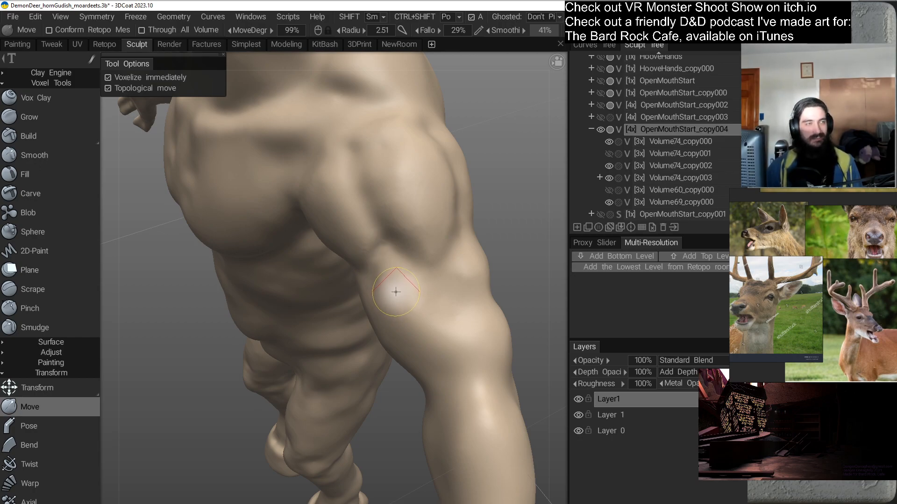
Examine the left deltoid, biceps and elbow forms from the front, outer side and above.
{"action": "mouse_move", "coordinate": [377, 323]}
{"action": "left_mouse_down", "text": "alt"}
{"action": "mouse_move", "coordinate": [442, 298]}
{"action": "mouse_move", "coordinate": [438, 282]}
{"action": "mouse_move", "coordinate": [450, 279]}
{"action": "mouse_move", "coordinate": [382, 330]}
{"action": "mouse_move", "coordinate": [406, 242]}
{"action": "left_mouse_up", "text": "alt"}
{"action": "mouse_move", "coordinate": [390, 298]}
{"action": "left_mouse_down", "text": "alt"}
{"action": "mouse_move", "coordinate": [445, 276]}
{"action": "mouse_move", "coordinate": [436, 327]}
{"action": "mouse_move", "coordinate": [456, 268]}
{"action": "mouse_move", "coordinate": [404, 280]}
{"action": "mouse_move", "coordinate": [406, 337]}
{"action": "mouse_move", "coordinate": [377, 257]}
{"action": "mouse_move", "coordinate": [341, 311]}
{"action": "mouse_move", "coordinate": [346, 295]}
{"action": "left_mouse_up", "text": "alt"}
{"action": "right_click_drag", "start_coordinate": [346, 295], "coordinate": [384, 338], "text": "alt"}
{"action": "mouse_move", "coordinate": [384, 338]}
{"action": "left_mouse_down", "text": "alt"}
{"action": "mouse_move", "coordinate": [379, 354]}
{"action": "mouse_move", "coordinate": [374, 343]}
{"action": "left_mouse_up", "text": "alt"}
{"action": "middle_click_drag", "start_coordinate": [364, 281], "coordinate": [391, 260], "text": "alt"}
{"action": "right_click_drag", "start_coordinate": [391, 260], "coordinate": [358, 284], "text": "alt"}
{"action": "left_click_drag", "start_coordinate": [358, 285], "coordinate": [340, 300], "text": "alt"}
{"action": "left_click_drag", "start_coordinate": [346, 330], "coordinate": [456, 307], "text": "alt"}
{"action": "middle_click_drag", "start_coordinate": [456, 306], "coordinate": [420, 270], "text": "alt"}
{"action": "right_click_drag", "start_coordinate": [420, 270], "coordinate": [397, 274], "text": "alt"}
{"action": "mouse_move", "coordinate": [396, 275]}
{"action": "left_mouse_down", "text": "alt"}
{"action": "mouse_move", "coordinate": [417, 320]}
{"action": "mouse_move", "coordinate": [434, 266]}
{"action": "mouse_move", "coordinate": [395, 271]}
{"action": "left_mouse_up", "text": "alt"}
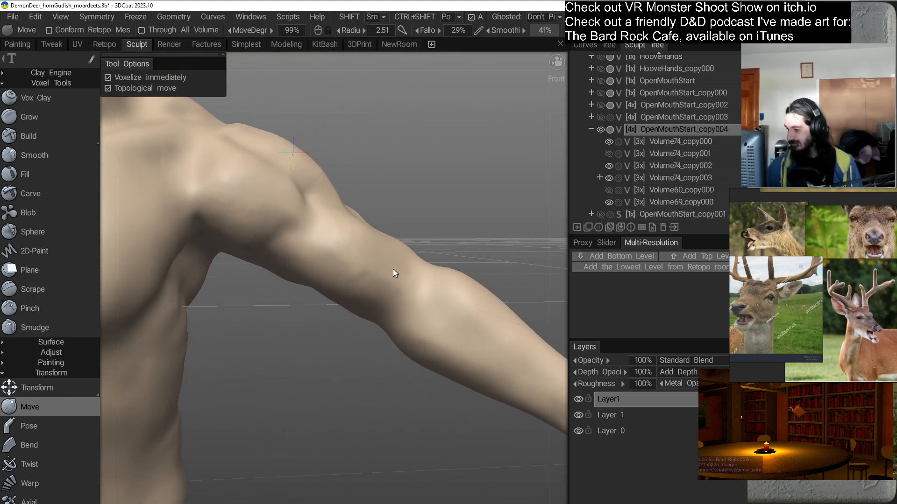
{"action": "right_click_drag", "start_coordinate": [394, 271], "coordinate": [392, 294], "text": "alt"}
{"action": "left_click_drag", "start_coordinate": [392, 295], "coordinate": [402, 286], "text": "alt"}
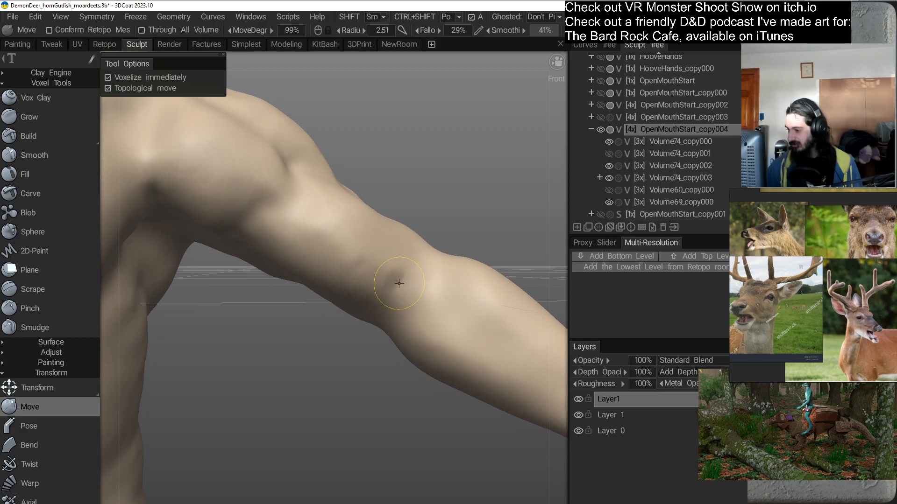
Reshape the lower biceps and underside of the left upper arm near the elbow, enlarging the Move brush radius to about 4.46.
{"action": "left_click_drag", "start_coordinate": [451, 322], "coordinate": [436, 262], "text": "alt"}
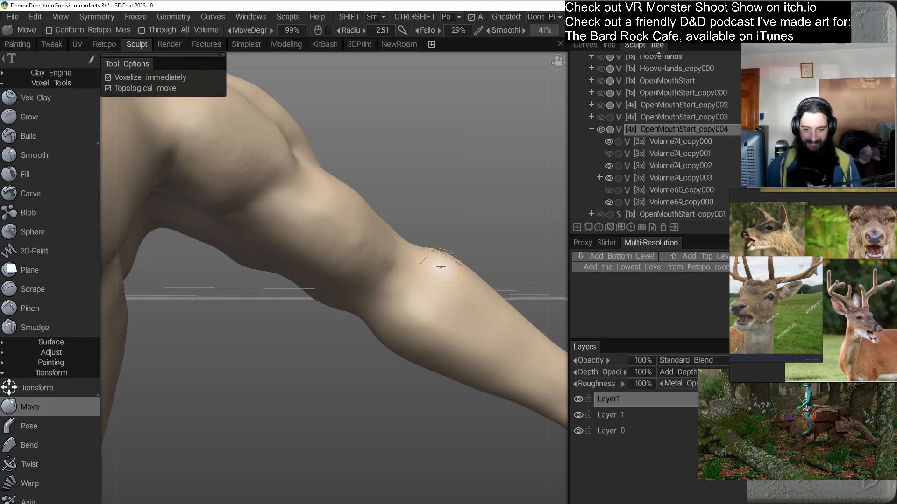
{"action": "mouse_move", "coordinate": [436, 304]}
{"action": "left_mouse_down", "text": "alt"}
{"action": "mouse_move", "coordinate": [380, 350]}
{"action": "mouse_move", "coordinate": [418, 307]}
{"action": "mouse_move", "coordinate": [421, 325]}
{"action": "mouse_move", "coordinate": [394, 256]}
{"action": "left_mouse_up", "text": "alt"}
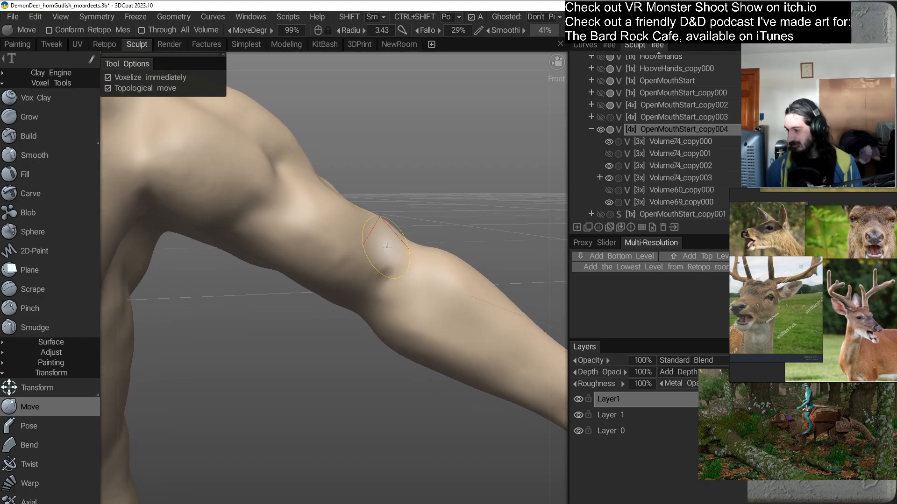
{"action": "mouse_move", "coordinate": [407, 319]}
{"action": "left_mouse_down", "text": "alt"}
{"action": "mouse_move", "coordinate": [382, 306]}
{"action": "mouse_move", "coordinate": [398, 287]}
{"action": "mouse_move", "coordinate": [430, 282]}
{"action": "mouse_move", "coordinate": [409, 319]}
{"action": "mouse_move", "coordinate": [425, 304]}
{"action": "left_mouse_up", "text": "alt"}
{"action": "right_click_drag", "start_coordinate": [374, 259], "coordinate": [379, 261]}
{"action": "left_click_drag", "start_coordinate": [391, 266], "coordinate": [360, 252]}
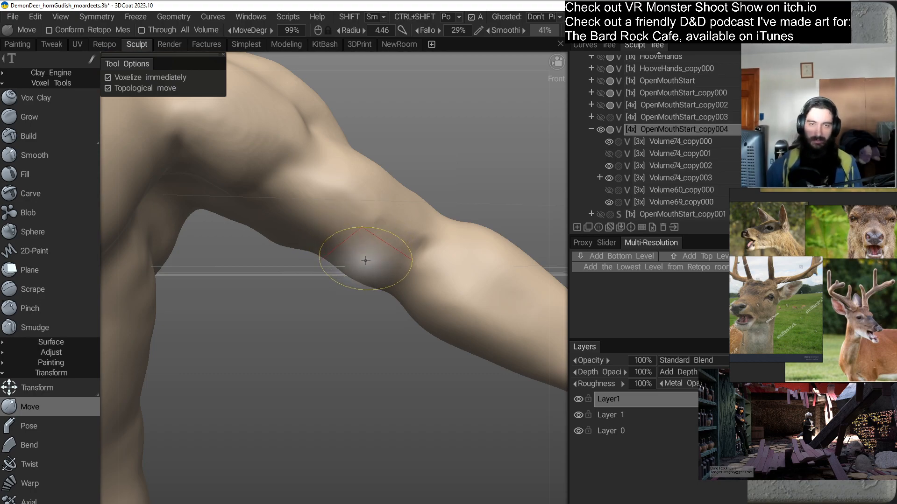
Adjust the left triceps and its junction with the rear deltoid, using Move brush radii of about 5.05 and 3.17.
{"action": "mouse_move", "coordinate": [385, 301]}
{"action": "left_mouse_down", "text": "alt"}
{"action": "mouse_move", "coordinate": [401, 257]}
{"action": "mouse_move", "coordinate": [405, 290]}
{"action": "mouse_move", "coordinate": [393, 253]}
{"action": "mouse_move", "coordinate": [382, 295]}
{"action": "mouse_move", "coordinate": [362, 300]}
{"action": "mouse_move", "coordinate": [374, 262]}
{"action": "left_mouse_up", "text": "alt"}
{"action": "mouse_move", "coordinate": [386, 230]}
{"action": "left_mouse_down", "text": "alt"}
{"action": "mouse_move", "coordinate": [396, 286]}
{"action": "mouse_move", "coordinate": [380, 314]}
{"action": "mouse_move", "coordinate": [242, 413]}
{"action": "mouse_move", "coordinate": [251, 346]}
{"action": "mouse_move", "coordinate": [316, 274]}
{"action": "left_mouse_up", "text": "alt"}
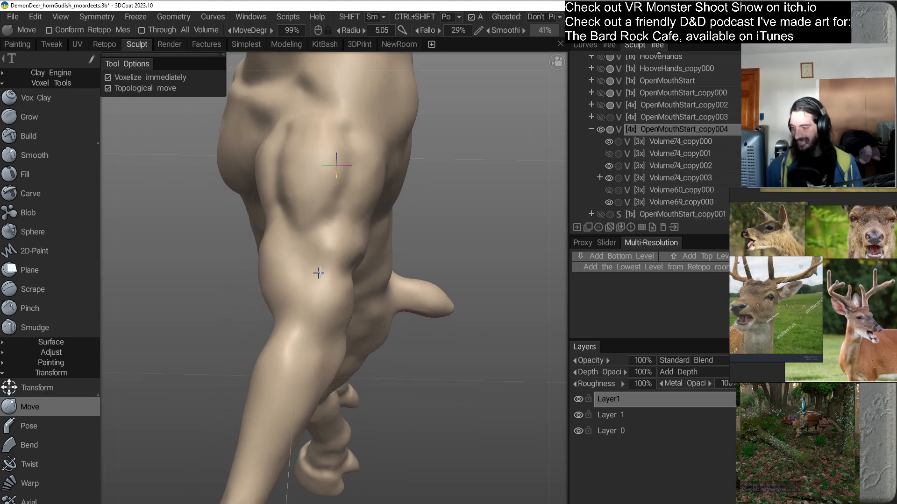
{"action": "mouse_move", "coordinate": [300, 317]}
{"action": "left_mouse_down", "text": "alt"}
{"action": "mouse_move", "coordinate": [316, 356]}
{"action": "mouse_move", "coordinate": [340, 296]}
{"action": "mouse_move", "coordinate": [348, 333]}
{"action": "mouse_move", "coordinate": [270, 310]}
{"action": "mouse_move", "coordinate": [288, 338]}
{"action": "mouse_move", "coordinate": [319, 311]}
{"action": "left_mouse_up", "text": "alt"}
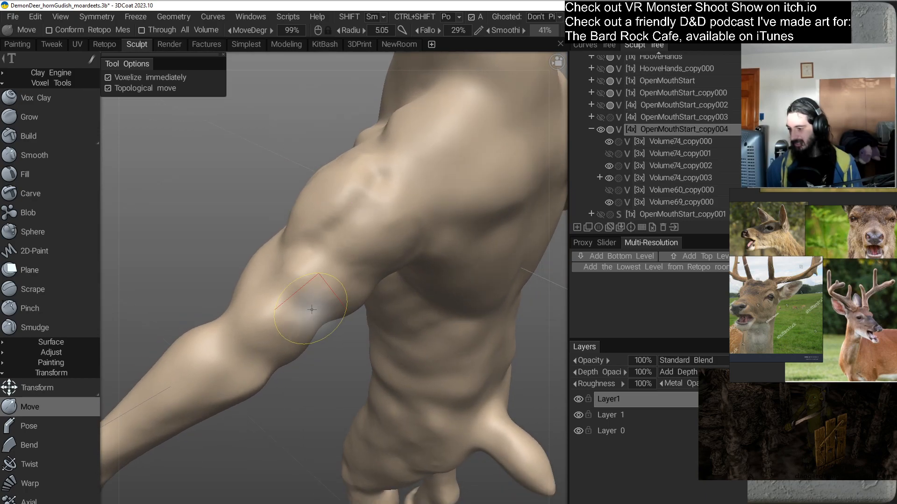
{"action": "mouse_move", "coordinate": [291, 293]}
{"action": "left_mouse_down", "text": "alt"}
{"action": "mouse_move", "coordinate": [306, 344]}
{"action": "mouse_move", "coordinate": [282, 318]}
{"action": "mouse_move", "coordinate": [330, 316]}
{"action": "mouse_move", "coordinate": [327, 338]}
{"action": "mouse_move", "coordinate": [348, 321]}
{"action": "mouse_move", "coordinate": [345, 340]}
{"action": "mouse_move", "coordinate": [341, 324]}
{"action": "mouse_move", "coordinate": [369, 304]}
{"action": "mouse_move", "coordinate": [405, 300]}
{"action": "mouse_move", "coordinate": [422, 330]}
{"action": "left_mouse_up", "text": "alt"}
{"action": "mouse_move", "coordinate": [442, 286]}
{"action": "left_mouse_down", "text": "alt"}
{"action": "mouse_move", "coordinate": [458, 326]}
{"action": "mouse_move", "coordinate": [434, 323]}
{"action": "mouse_move", "coordinate": [352, 351]}
{"action": "mouse_move", "coordinate": [354, 327]}
{"action": "left_mouse_up", "text": "alt"}
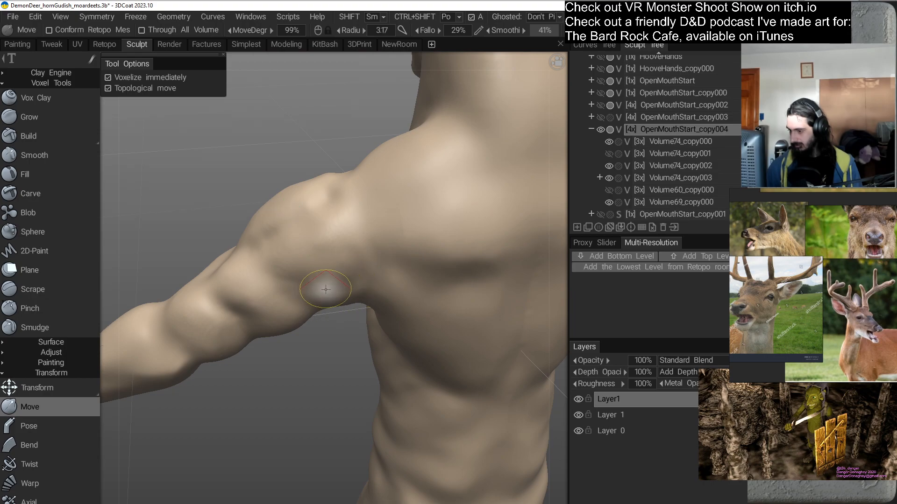
Examine the left arm's proportions against the torso and head, from the back around to the front.
{"action": "mouse_move", "coordinate": [373, 278]}
{"action": "left_mouse_down", "text": "alt"}
{"action": "mouse_move", "coordinate": [372, 318]}
{"action": "mouse_move", "coordinate": [427, 301]}
{"action": "mouse_move", "coordinate": [422, 275]}
{"action": "left_mouse_up", "text": "alt"}
{"action": "right_click_drag", "start_coordinate": [421, 274], "coordinate": [386, 225], "text": "alt"}
{"action": "left_click_drag", "start_coordinate": [370, 290], "coordinate": [449, 312], "text": "alt"}
{"action": "right_click_drag", "start_coordinate": [420, 262], "coordinate": [430, 290], "text": "alt"}
{"action": "middle_click_drag", "start_coordinate": [429, 290], "coordinate": [425, 353], "text": "alt"}
{"action": "mouse_move", "coordinate": [425, 352]}
{"action": "left_mouse_down", "text": "alt"}
{"action": "mouse_move", "coordinate": [399, 348]}
{"action": "mouse_move", "coordinate": [348, 300]}
{"action": "left_mouse_up", "text": "alt"}
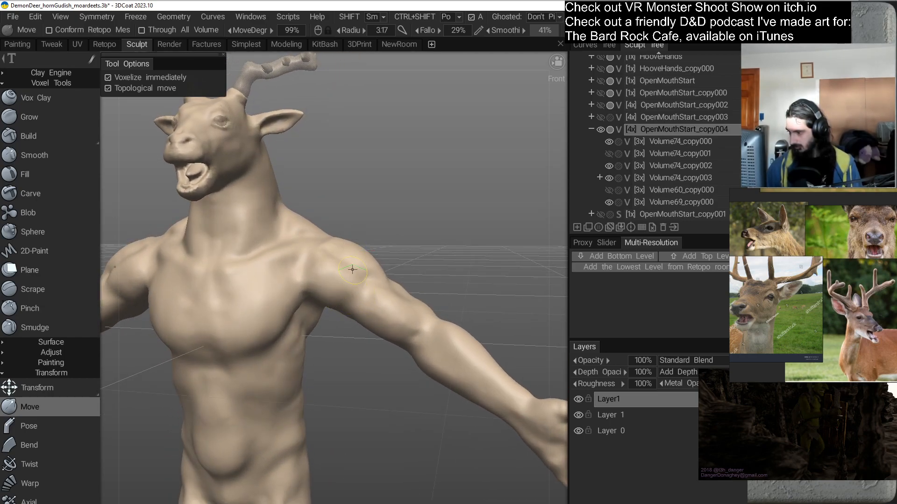
{"action": "left_click_drag", "start_coordinate": [396, 321], "coordinate": [364, 348], "text": "alt"}
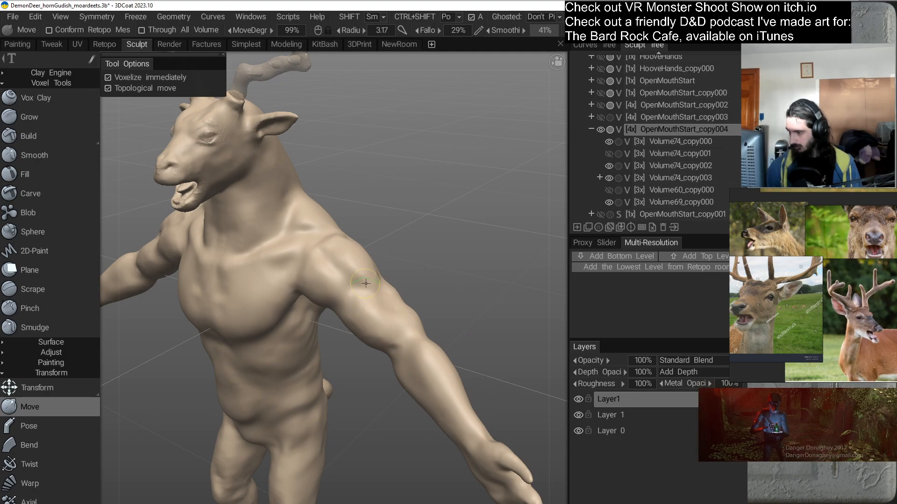
{"action": "mouse_move", "coordinate": [394, 346]}
{"action": "left_mouse_down", "text": "alt"}
{"action": "mouse_move", "coordinate": [285, 347]}
{"action": "mouse_move", "coordinate": [310, 344]}
{"action": "mouse_move", "coordinate": [307, 335]}
{"action": "left_mouse_up", "text": "alt"}
{"action": "left_click_drag", "start_coordinate": [371, 254], "coordinate": [363, 288], "text": "alt"}
{"action": "left_click_drag", "start_coordinate": [347, 318], "coordinate": [411, 286], "text": "alt"}
{"action": "right_click_drag", "start_coordinate": [410, 287], "coordinate": [410, 276], "text": "alt"}
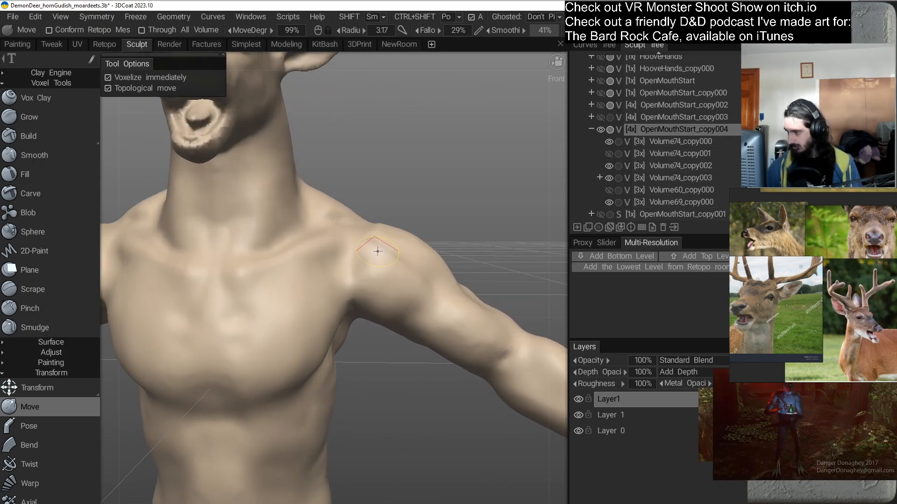
Adjust the top contour of the left shoulder, enlarging the Move brush radius to about 6.67.
{"action": "right_click_drag", "start_coordinate": [377, 251], "coordinate": [397, 254]}
{"action": "left_click_drag", "start_coordinate": [372, 255], "coordinate": [429, 255], "text": "alt"}
{"action": "right_click_drag", "start_coordinate": [433, 239], "coordinate": [438, 238]}
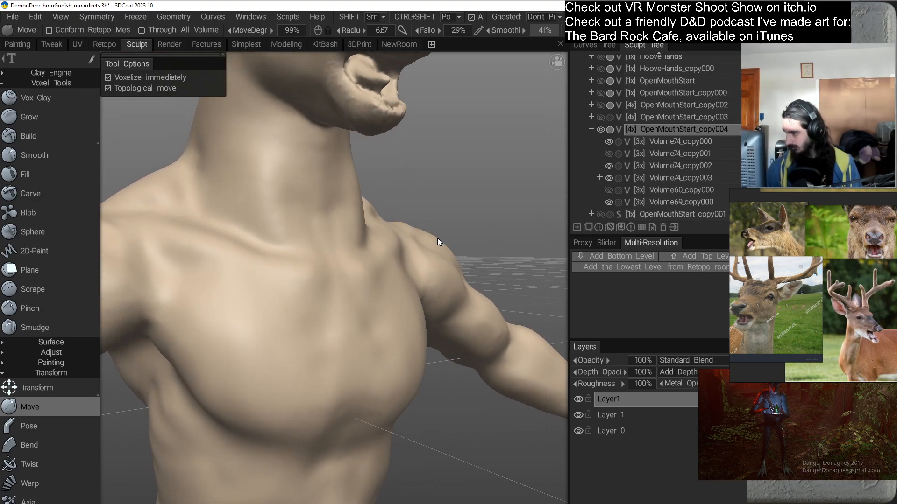
{"action": "left_click_drag", "start_coordinate": [480, 259], "coordinate": [456, 251], "text": "alt"}
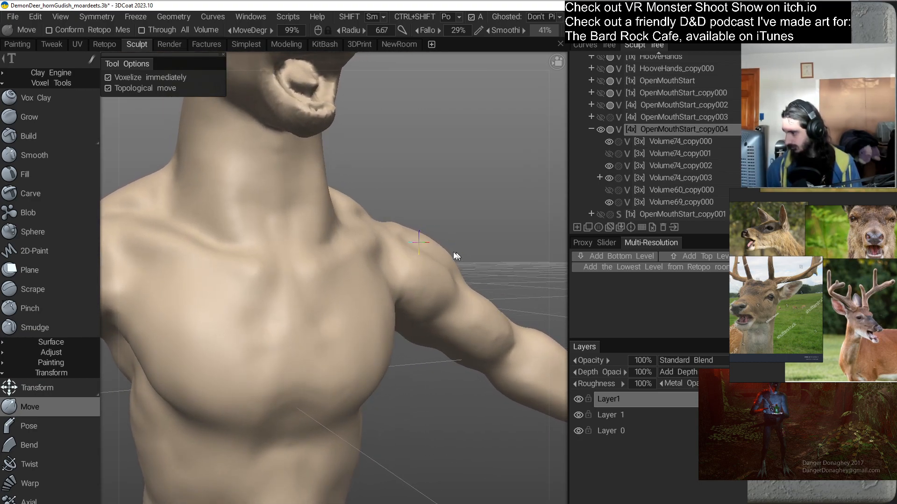
{"action": "right_click_drag", "start_coordinate": [425, 268], "coordinate": [417, 268]}
Check the full figure and refine the outer left upper arm just above the elbow, at a Move brush radius of about 3.48.
{"action": "mouse_move", "coordinate": [433, 254]}
{"action": "left_mouse_down", "text": "alt"}
{"action": "mouse_move", "coordinate": [436, 311]}
{"action": "mouse_move", "coordinate": [416, 303]}
{"action": "left_mouse_up", "text": "alt"}
{"action": "mouse_move", "coordinate": [400, 270]}
{"action": "left_mouse_down", "text": "alt"}
{"action": "mouse_move", "coordinate": [402, 320]}
{"action": "mouse_move", "coordinate": [324, 326]}
{"action": "mouse_move", "coordinate": [376, 316]}
{"action": "mouse_move", "coordinate": [368, 337]}
{"action": "mouse_move", "coordinate": [373, 332]}
{"action": "left_mouse_up", "text": "alt"}
{"action": "left_click_drag", "start_coordinate": [370, 277], "coordinate": [471, 248], "text": "alt"}
{"action": "scroll", "coordinate": [485, 304], "scroll_direction": "down", "scroll_amount": 10}
{"action": "scroll", "coordinate": [403, 258], "scroll_direction": "up", "scroll_amount": 8}
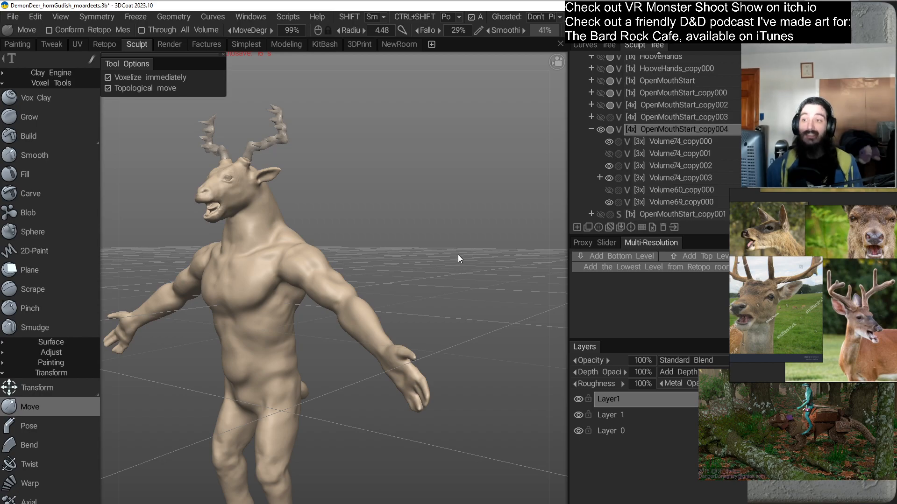
{"action": "left_click_drag", "start_coordinate": [410, 287], "coordinate": [392, 246], "text": "alt"}
{"action": "right_click_drag", "start_coordinate": [392, 245], "coordinate": [394, 274], "text": "alt"}
{"action": "left_click_drag", "start_coordinate": [394, 273], "coordinate": [369, 279], "text": "alt"}
{"action": "scroll", "coordinate": [345, 281], "scroll_direction": "down", "scroll_amount": 3}
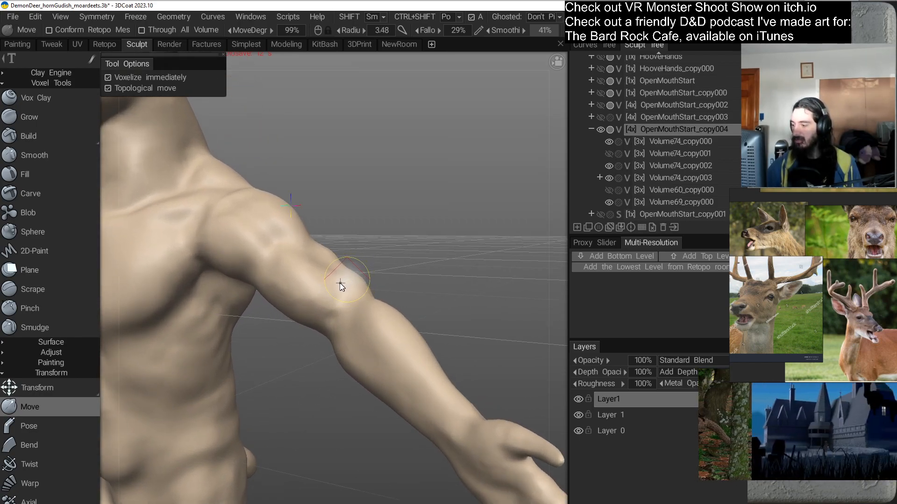
Shape the outer back of the left elbow with the Move tool at a radius of about 4.08.
{"action": "mouse_move", "coordinate": [406, 294]}
{"action": "left_mouse_down", "text": "alt"}
{"action": "mouse_move", "coordinate": [304, 337]}
{"action": "mouse_move", "coordinate": [317, 299]}
{"action": "mouse_move", "coordinate": [296, 359]}
{"action": "mouse_move", "coordinate": [256, 317]}
{"action": "mouse_move", "coordinate": [274, 326]}
{"action": "mouse_move", "coordinate": [275, 357]}
{"action": "mouse_move", "coordinate": [270, 348]}
{"action": "left_mouse_up", "text": "alt"}
{"action": "right_click", "coordinate": [266, 293]}
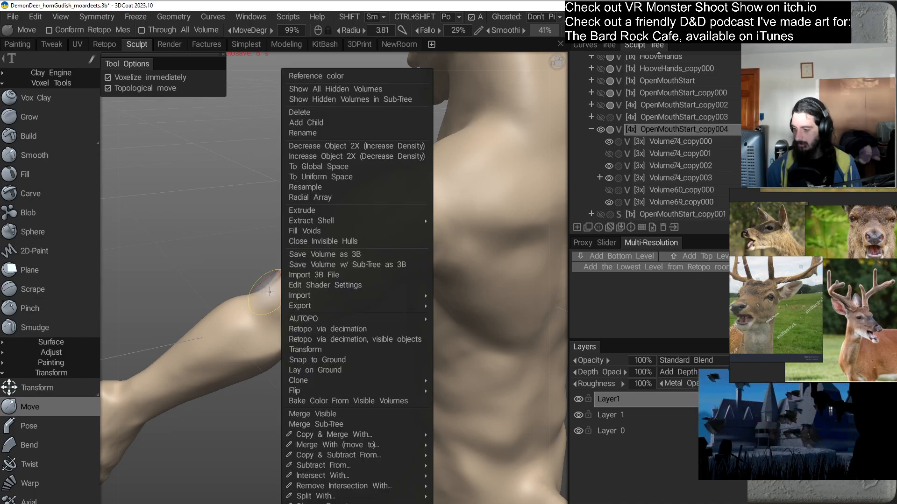
{"action": "left_click", "coordinate": [232, 272]}
{"action": "mouse_move", "coordinate": [232, 272]}
{"action": "left_mouse_down", "text": "alt"}
{"action": "mouse_move", "coordinate": [290, 346]}
{"action": "mouse_move", "coordinate": [328, 325]}
{"action": "mouse_move", "coordinate": [408, 355]}
{"action": "mouse_move", "coordinate": [363, 321]}
{"action": "left_mouse_up", "text": "alt"}
{"action": "right_click", "coordinate": [358, 328]}
{"action": "left_click", "coordinate": [350, 329]}
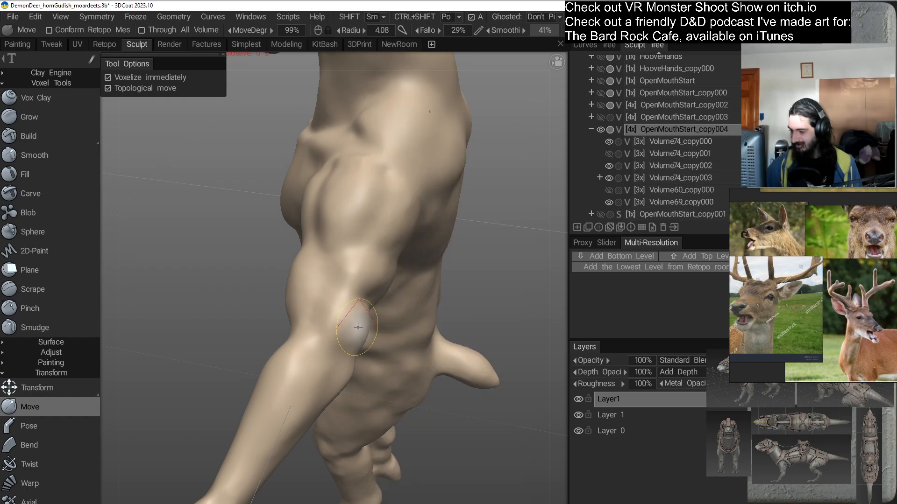
Refine the lower triceps and elbow from behind, reducing the Move brush radius from about 4.50 to 2.50.
{"action": "mouse_move", "coordinate": [355, 331]}
{"action": "left_mouse_down", "text": "alt"}
{"action": "mouse_move", "coordinate": [361, 370]}
{"action": "mouse_move", "coordinate": [283, 329]}
{"action": "mouse_move", "coordinate": [291, 320]}
{"action": "left_mouse_up", "text": "alt"}
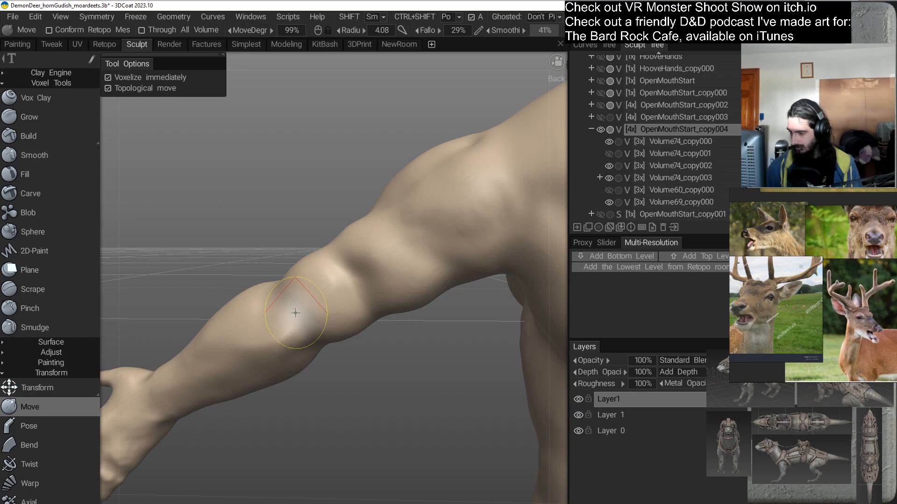
{"action": "mouse_move", "coordinate": [316, 373]}
{"action": "left_mouse_down", "text": "alt"}
{"action": "mouse_move", "coordinate": [308, 327]}
{"action": "mouse_move", "coordinate": [343, 350]}
{"action": "mouse_move", "coordinate": [327, 326]}
{"action": "mouse_move", "coordinate": [361, 376]}
{"action": "mouse_move", "coordinate": [380, 386]}
{"action": "mouse_move", "coordinate": [348, 316]}
{"action": "mouse_move", "coordinate": [346, 353]}
{"action": "mouse_move", "coordinate": [350, 344]}
{"action": "left_mouse_up", "text": "alt"}
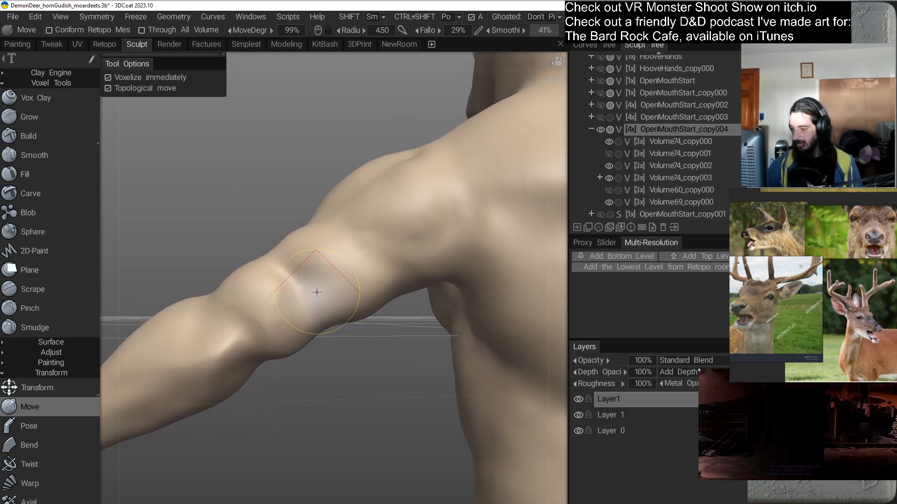
{"action": "right_click_drag", "start_coordinate": [314, 293], "coordinate": [303, 296]}
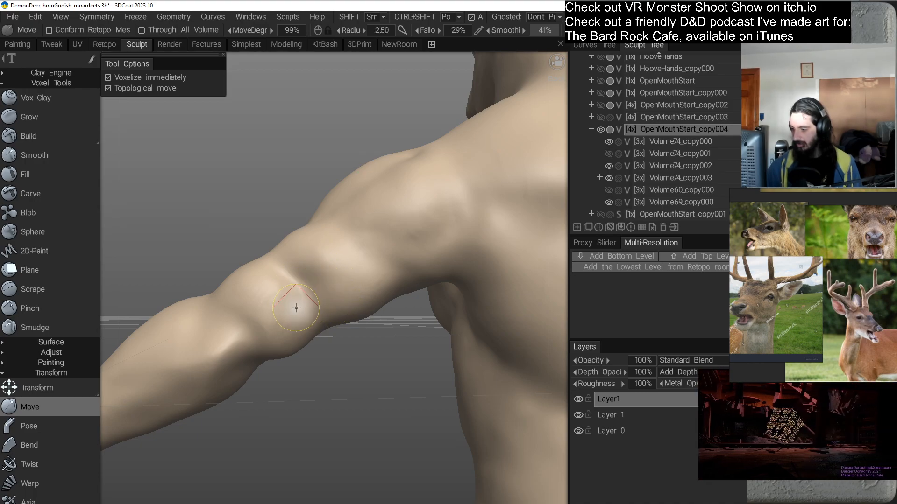
{"action": "mouse_move", "coordinate": [314, 331]}
{"action": "left_mouse_down", "text": "alt"}
{"action": "mouse_move", "coordinate": [344, 336]}
{"action": "mouse_move", "coordinate": [323, 332]}
{"action": "mouse_move", "coordinate": [320, 315]}
{"action": "mouse_move", "coordinate": [311, 334]}
{"action": "mouse_move", "coordinate": [307, 326]}
{"action": "left_mouse_up", "text": "alt"}
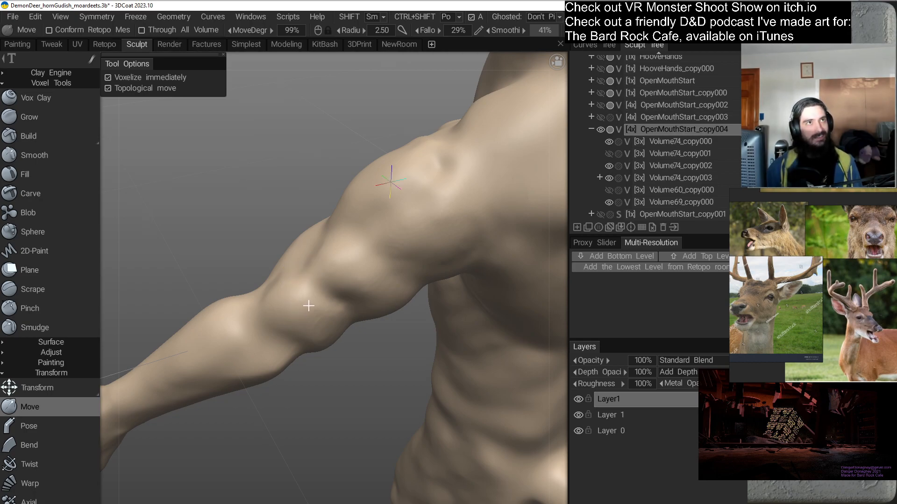
Define the muscle bulge on the outer left elbow beside the biceps, using a Move brush radius of about 2.98.
{"action": "left_click_drag", "start_coordinate": [296, 301], "coordinate": [312, 331], "text": "alt"}
{"action": "right_click_drag", "start_coordinate": [297, 281], "coordinate": [298, 279]}
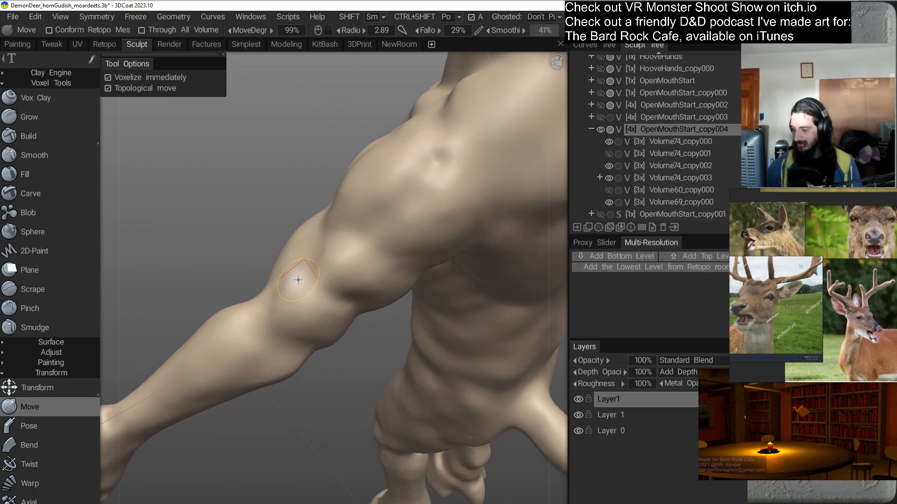
{"action": "mouse_move", "coordinate": [307, 329]}
{"action": "left_mouse_down", "text": "alt"}
{"action": "mouse_move", "coordinate": [358, 308]}
{"action": "mouse_move", "coordinate": [349, 281]}
{"action": "mouse_move", "coordinate": [340, 316]}
{"action": "mouse_move", "coordinate": [376, 273]}
{"action": "mouse_move", "coordinate": [367, 281]}
{"action": "mouse_move", "coordinate": [414, 306]}
{"action": "mouse_move", "coordinate": [471, 300]}
{"action": "mouse_move", "coordinate": [364, 292]}
{"action": "mouse_move", "coordinate": [379, 318]}
{"action": "mouse_move", "coordinate": [365, 304]}
{"action": "mouse_move", "coordinate": [395, 303]}
{"action": "mouse_move", "coordinate": [387, 326]}
{"action": "mouse_move", "coordinate": [359, 283]}
{"action": "mouse_move", "coordinate": [372, 345]}
{"action": "mouse_move", "coordinate": [341, 320]}
{"action": "mouse_move", "coordinate": [314, 381]}
{"action": "mouse_move", "coordinate": [267, 352]}
{"action": "mouse_move", "coordinate": [305, 329]}
{"action": "mouse_move", "coordinate": [318, 307]}
{"action": "mouse_move", "coordinate": [380, 364]}
{"action": "mouse_move", "coordinate": [346, 353]}
{"action": "mouse_move", "coordinate": [390, 331]}
{"action": "mouse_move", "coordinate": [327, 297]}
{"action": "mouse_move", "coordinate": [340, 391]}
{"action": "mouse_move", "coordinate": [313, 352]}
{"action": "mouse_move", "coordinate": [340, 378]}
{"action": "mouse_move", "coordinate": [297, 360]}
{"action": "mouse_move", "coordinate": [318, 312]}
{"action": "mouse_move", "coordinate": [329, 365]}
{"action": "mouse_move", "coordinate": [306, 348]}
{"action": "left_mouse_up", "text": "alt"}
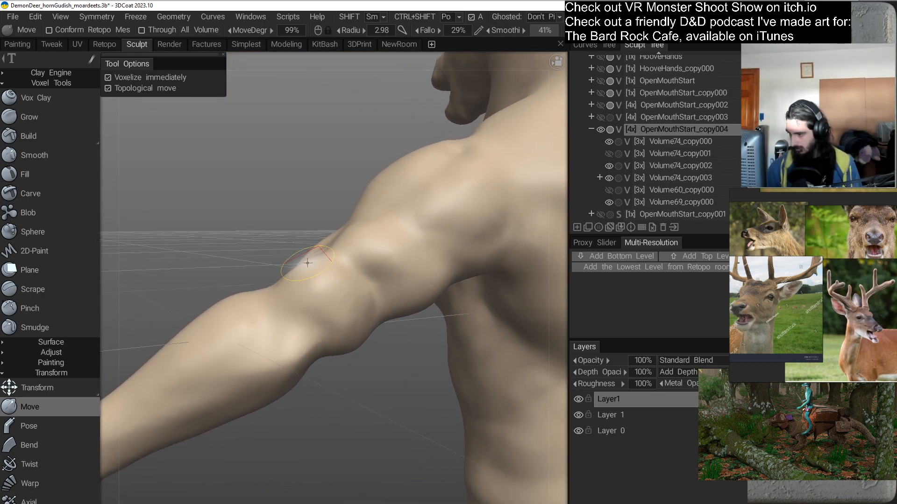
{"action": "left_click_drag", "start_coordinate": [310, 270], "coordinate": [311, 271], "text": "alt"}
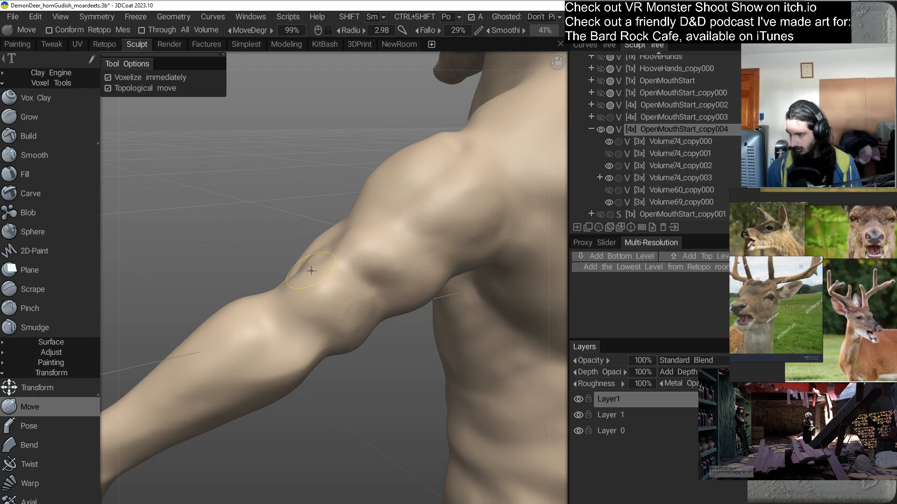
{"action": "mouse_move", "coordinate": [354, 299]}
{"action": "left_mouse_down", "text": "alt"}
{"action": "mouse_move", "coordinate": [325, 254]}
{"action": "mouse_move", "coordinate": [316, 300]}
{"action": "mouse_move", "coordinate": [349, 316]}
{"action": "mouse_move", "coordinate": [362, 227]}
{"action": "left_mouse_up", "text": "alt"}
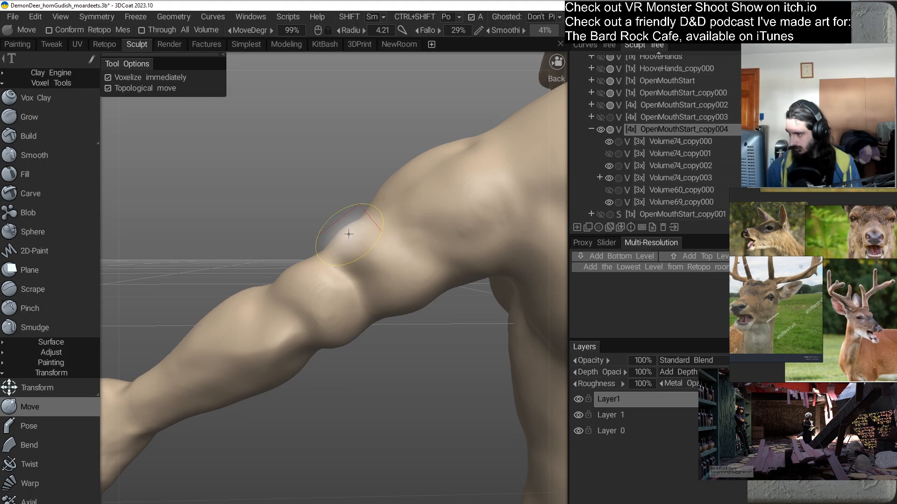
Push the left triceps' outer bulge below the deltoid into shape, enlarging the Move brush radius to about 5.08.
{"action": "mouse_move", "coordinate": [386, 299]}
{"action": "left_mouse_down", "text": "alt"}
{"action": "mouse_move", "coordinate": [380, 281]}
{"action": "mouse_move", "coordinate": [344, 296]}
{"action": "mouse_move", "coordinate": [342, 253]}
{"action": "mouse_move", "coordinate": [307, 249]}
{"action": "mouse_move", "coordinate": [350, 309]}
{"action": "mouse_move", "coordinate": [424, 357]}
{"action": "left_mouse_up", "text": "alt"}
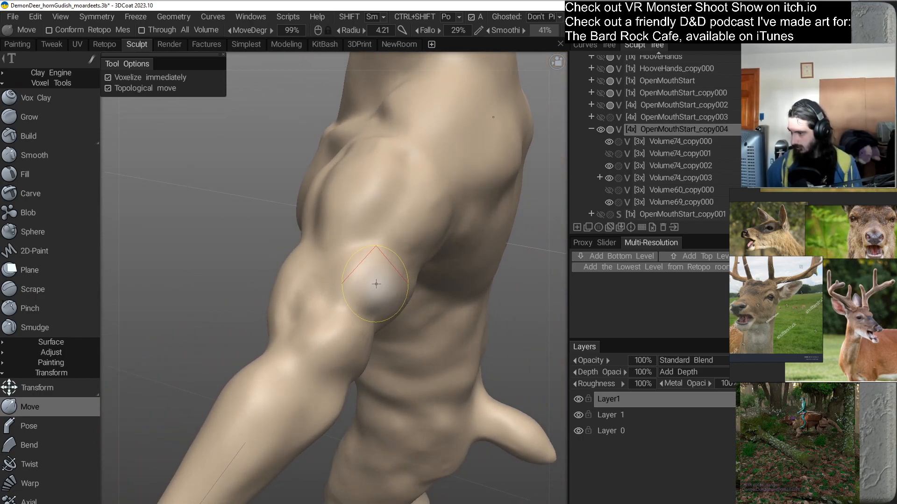
{"action": "mouse_move", "coordinate": [379, 284]}
{"action": "left_mouse_down"}
{"action": "mouse_move", "coordinate": [386, 271]}
{"action": "mouse_move", "coordinate": [419, 314]}
{"action": "left_mouse_up"}
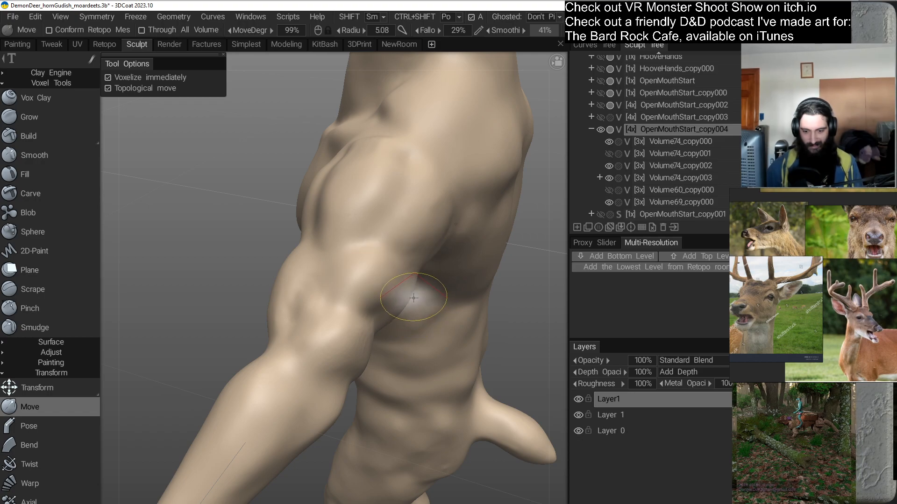
{"action": "middle_click_drag", "start_coordinate": [421, 255], "coordinate": [367, 255], "text": "alt"}
{"action": "mouse_move", "coordinate": [359, 306]}
{"action": "left_mouse_down", "text": "alt"}
{"action": "mouse_move", "coordinate": [420, 328]}
{"action": "mouse_move", "coordinate": [448, 308]}
{"action": "mouse_move", "coordinate": [382, 310]}
{"action": "mouse_move", "coordinate": [360, 349]}
{"action": "mouse_move", "coordinate": [315, 347]}
{"action": "mouse_move", "coordinate": [314, 314]}
{"action": "mouse_move", "coordinate": [327, 352]}
{"action": "mouse_move", "coordinate": [318, 322]}
{"action": "mouse_move", "coordinate": [345, 352]}
{"action": "mouse_move", "coordinate": [337, 326]}
{"action": "mouse_move", "coordinate": [353, 337]}
{"action": "mouse_move", "coordinate": [334, 308]}
{"action": "mouse_move", "coordinate": [326, 332]}
{"action": "mouse_move", "coordinate": [327, 297]}
{"action": "mouse_move", "coordinate": [364, 305]}
{"action": "left_mouse_up", "text": "alt"}
{"action": "mouse_move", "coordinate": [403, 343]}
{"action": "left_mouse_down", "text": "alt"}
{"action": "mouse_move", "coordinate": [388, 323]}
{"action": "mouse_move", "coordinate": [411, 345]}
{"action": "left_mouse_up", "text": "alt"}
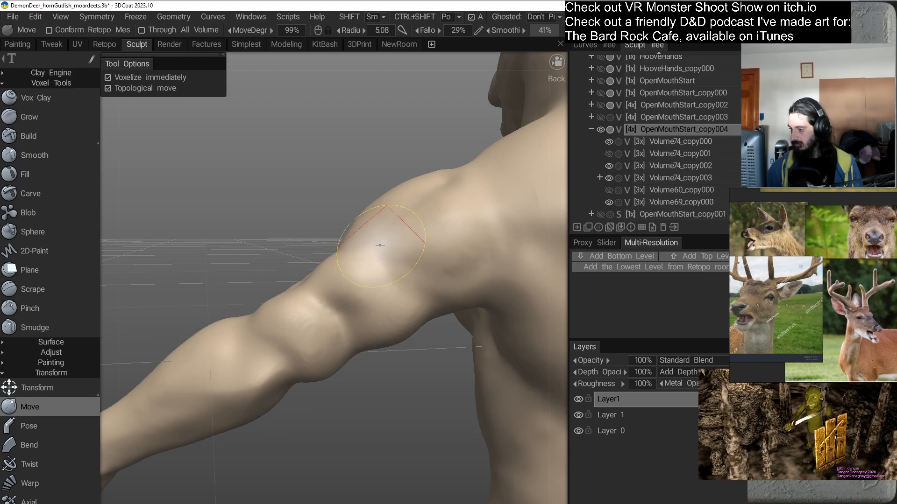
Define the rear edge of the left deltoid where it meets the upper triceps, using a Move brush radius of about 2.45.
{"action": "mouse_move", "coordinate": [372, 286]}
{"action": "left_mouse_down", "text": "alt"}
{"action": "mouse_move", "coordinate": [411, 333]}
{"action": "mouse_move", "coordinate": [389, 306]}
{"action": "mouse_move", "coordinate": [361, 349]}
{"action": "mouse_move", "coordinate": [340, 317]}
{"action": "mouse_move", "coordinate": [400, 320]}
{"action": "mouse_move", "coordinate": [340, 294]}
{"action": "mouse_move", "coordinate": [370, 297]}
{"action": "mouse_move", "coordinate": [408, 343]}
{"action": "mouse_move", "coordinate": [379, 276]}
{"action": "left_mouse_up", "text": "alt"}
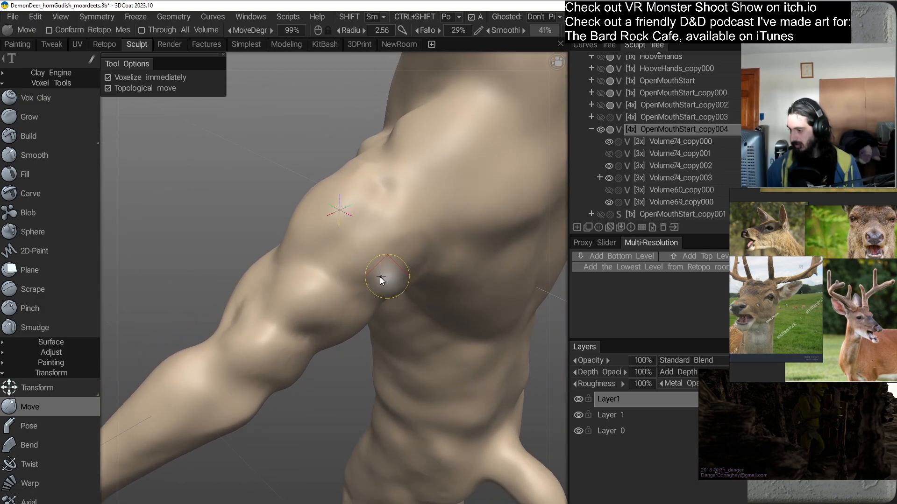
{"action": "mouse_move", "coordinate": [376, 322]}
{"action": "left_mouse_down", "text": "alt"}
{"action": "mouse_move", "coordinate": [368, 331]}
{"action": "mouse_move", "coordinate": [377, 287]}
{"action": "mouse_move", "coordinate": [368, 350]}
{"action": "mouse_move", "coordinate": [382, 270]}
{"action": "left_mouse_up", "text": "alt"}
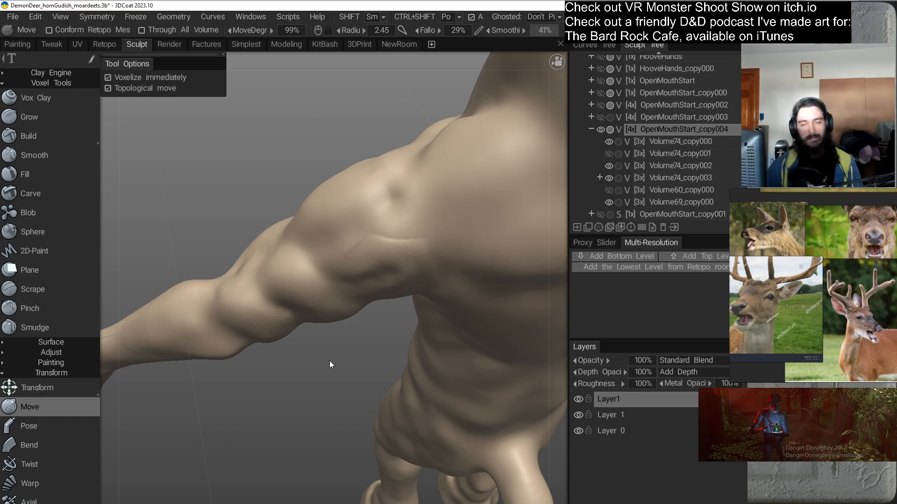
{"action": "mouse_move", "coordinate": [326, 357]}
{"action": "left_mouse_down", "text": "alt"}
{"action": "mouse_move", "coordinate": [348, 327]}
{"action": "mouse_move", "coordinate": [346, 266]}
{"action": "mouse_move", "coordinate": [336, 265]}
{"action": "left_mouse_up", "text": "alt"}
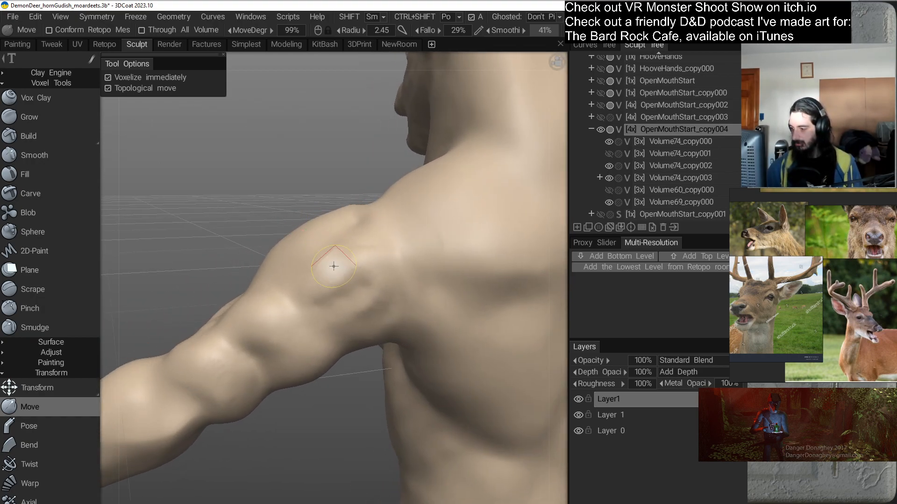
{"action": "right_click_drag", "start_coordinate": [335, 262], "coordinate": [347, 262]}
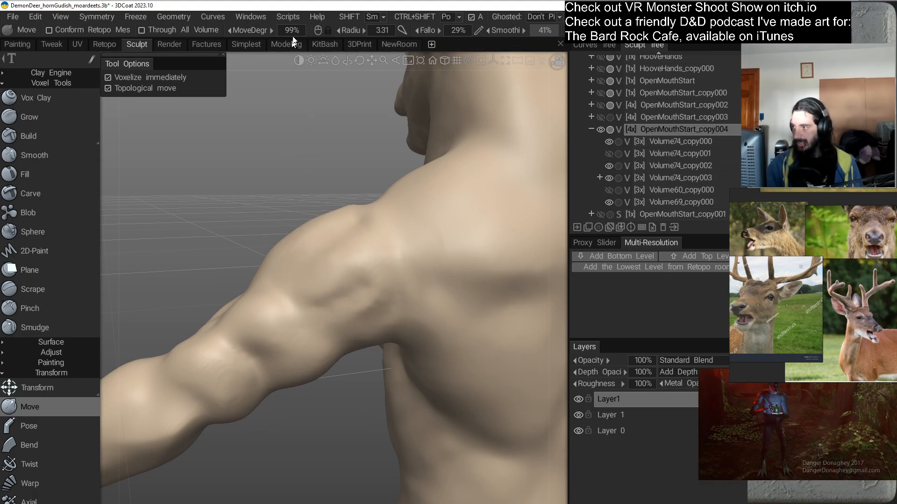
{"action": "left_click", "coordinate": [295, 18]}
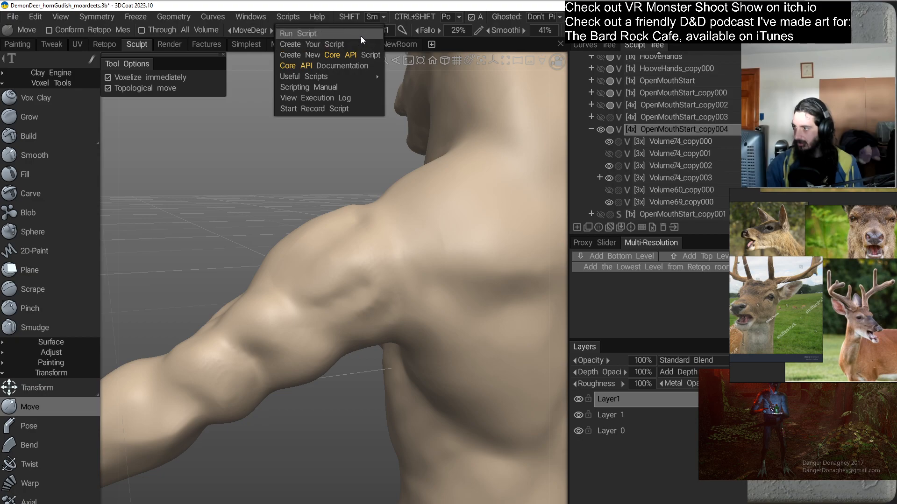
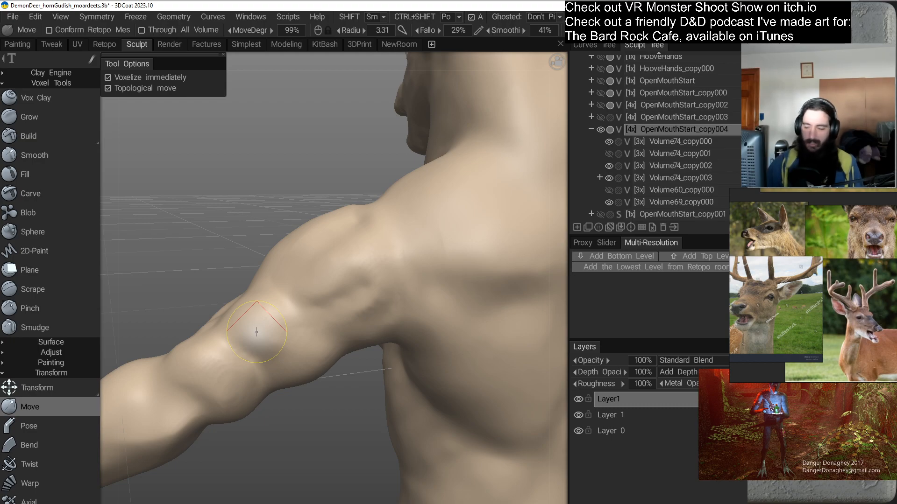
Reshape and smooth the underside of the left triceps near the armpit, enlarging the Move brush radius to about 4.37.
{"action": "left_click_drag", "start_coordinate": [331, 372], "coordinate": [352, 339]}
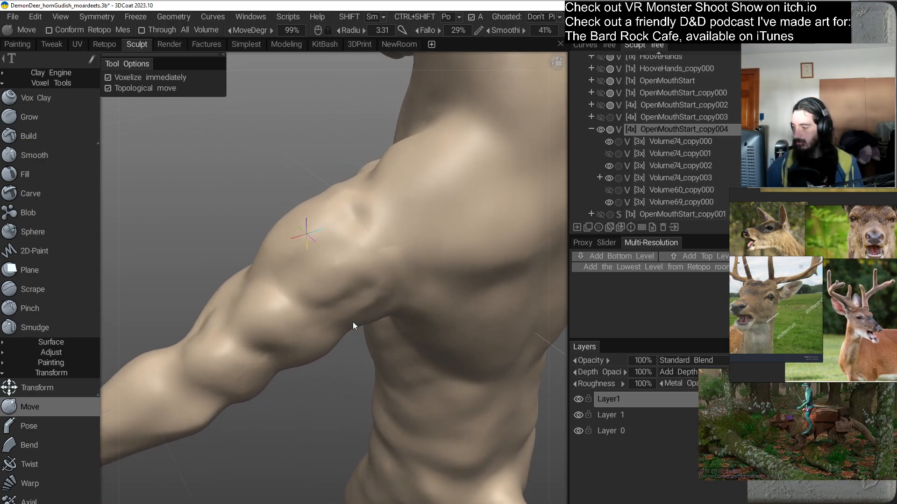
{"action": "right_click_drag", "start_coordinate": [350, 291], "coordinate": [360, 294]}
{"action": "mouse_move", "coordinate": [360, 294]}
{"action": "left_mouse_down"}
{"action": "mouse_move", "coordinate": [352, 292]}
{"action": "mouse_move", "coordinate": [345, 315]}
{"action": "left_mouse_up"}
{"action": "mouse_move", "coordinate": [380, 313]}
{"action": "left_mouse_down", "text": "shift"}
{"action": "mouse_move", "coordinate": [335, 307]}
{"action": "mouse_move", "coordinate": [400, 350]}
{"action": "mouse_move", "coordinate": [444, 343]}
{"action": "mouse_move", "coordinate": [421, 367]}
{"action": "mouse_move", "coordinate": [396, 356]}
{"action": "mouse_move", "coordinate": [352, 364]}
{"action": "mouse_move", "coordinate": [349, 329]}
{"action": "left_mouse_up", "text": "shift"}
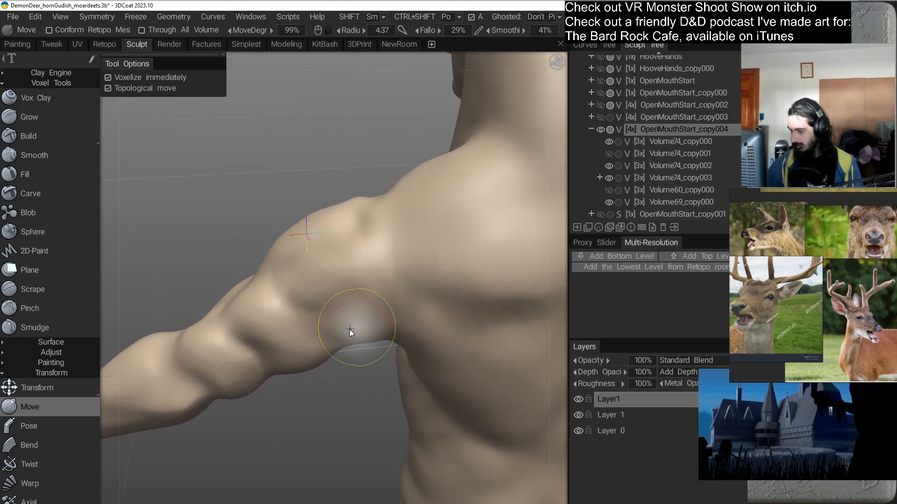
{"action": "mouse_move", "coordinate": [350, 374]}
{"action": "left_mouse_down", "text": "alt"}
{"action": "mouse_move", "coordinate": [440, 344]}
{"action": "mouse_move", "coordinate": [406, 330]}
{"action": "left_mouse_up", "text": "alt"}
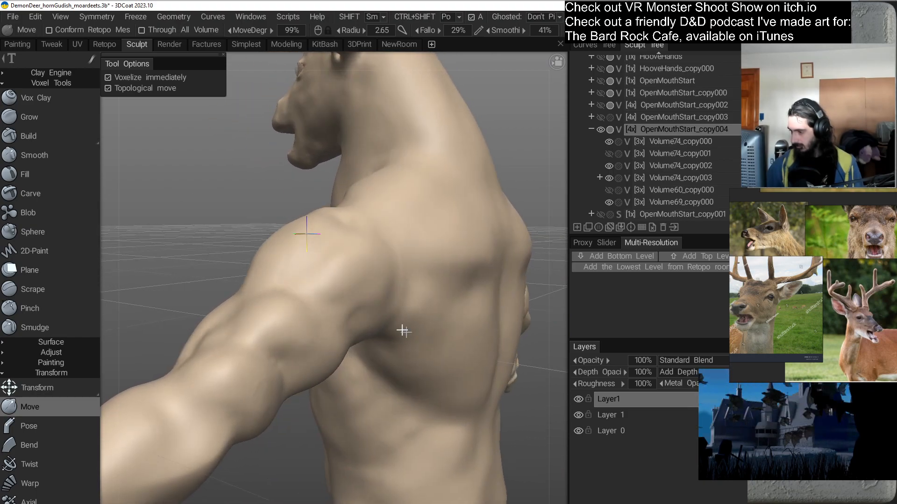
Adjust the upper contour of the left arm beside the deltoid, using a Move brush radius of about 4.64.
{"action": "left_click_drag", "start_coordinate": [356, 316], "coordinate": [375, 323]}
{"action": "right_click_drag", "start_coordinate": [375, 322], "coordinate": [390, 242], "text": "alt"}
{"action": "mouse_move", "coordinate": [391, 242]}
{"action": "left_mouse_down", "text": "alt"}
{"action": "mouse_move", "coordinate": [403, 337]}
{"action": "mouse_move", "coordinate": [418, 364]}
{"action": "mouse_move", "coordinate": [402, 284]}
{"action": "left_mouse_up", "text": "alt"}
{"action": "right_click_drag", "start_coordinate": [402, 284], "coordinate": [393, 310], "text": "alt"}
{"action": "middle_click_drag", "start_coordinate": [394, 310], "coordinate": [397, 390], "text": "alt"}
{"action": "mouse_move", "coordinate": [397, 389]}
{"action": "left_mouse_down", "text": "alt"}
{"action": "mouse_move", "coordinate": [368, 300]}
{"action": "mouse_move", "coordinate": [375, 304]}
{"action": "mouse_move", "coordinate": [345, 357]}
{"action": "mouse_move", "coordinate": [348, 376]}
{"action": "mouse_move", "coordinate": [313, 372]}
{"action": "mouse_move", "coordinate": [350, 381]}
{"action": "mouse_move", "coordinate": [300, 401]}
{"action": "mouse_move", "coordinate": [344, 357]}
{"action": "left_mouse_up", "text": "alt"}
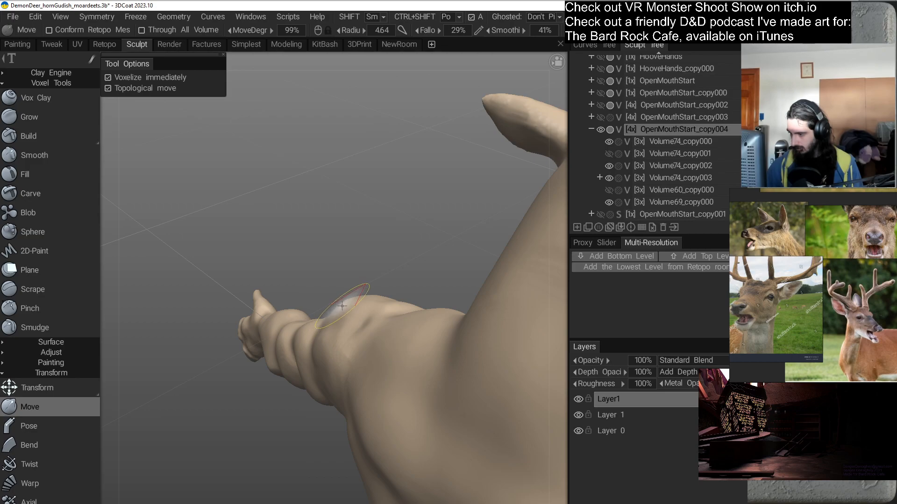
Shape the outer left upper arm just below the deltoid from the front, reducing the Move brush radius to about 3.46.
{"action": "left_click_drag", "start_coordinate": [345, 305], "coordinate": [462, 332], "text": "alt"}
{"action": "right_click_drag", "start_coordinate": [461, 331], "coordinate": [438, 237], "text": "alt"}
{"action": "left_click_drag", "start_coordinate": [447, 308], "coordinate": [398, 335], "text": "alt"}
{"action": "right_click_drag", "start_coordinate": [388, 267], "coordinate": [399, 311]}
{"action": "middle_click_drag", "start_coordinate": [398, 311], "coordinate": [415, 273]}
{"action": "right_click_drag", "start_coordinate": [416, 273], "coordinate": [407, 308]}
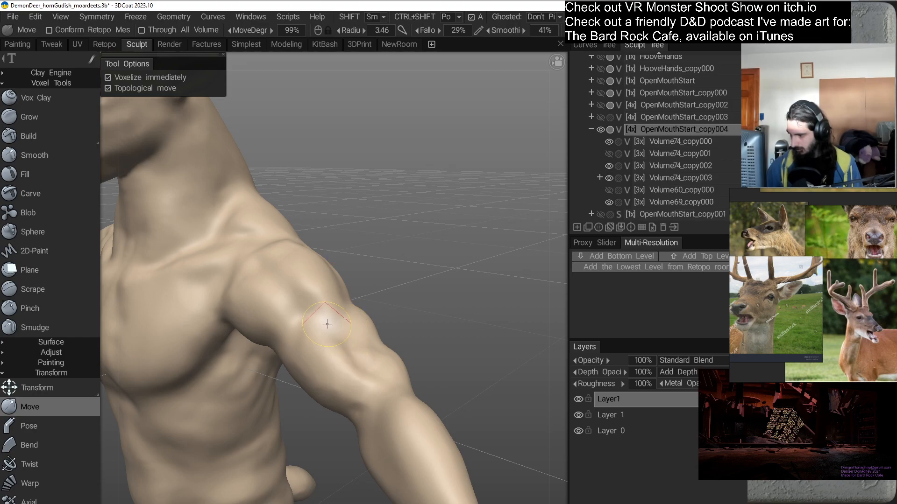
{"action": "left_click_drag", "start_coordinate": [444, 298], "coordinate": [446, 293]}
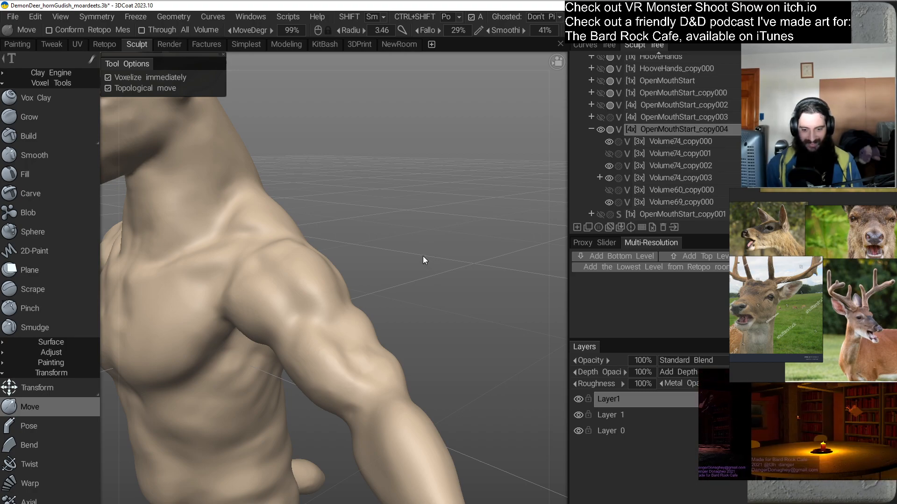
Refine the junction of the left deltoid, biceps and triceps from the outer side with the Move tool at a radius of about 3.46.
{"action": "mouse_move", "coordinate": [418, 315]}
{"action": "left_mouse_down"}
{"action": "mouse_move", "coordinate": [370, 321]}
{"action": "mouse_move", "coordinate": [346, 362]}
{"action": "mouse_move", "coordinate": [346, 296]}
{"action": "left_mouse_up"}
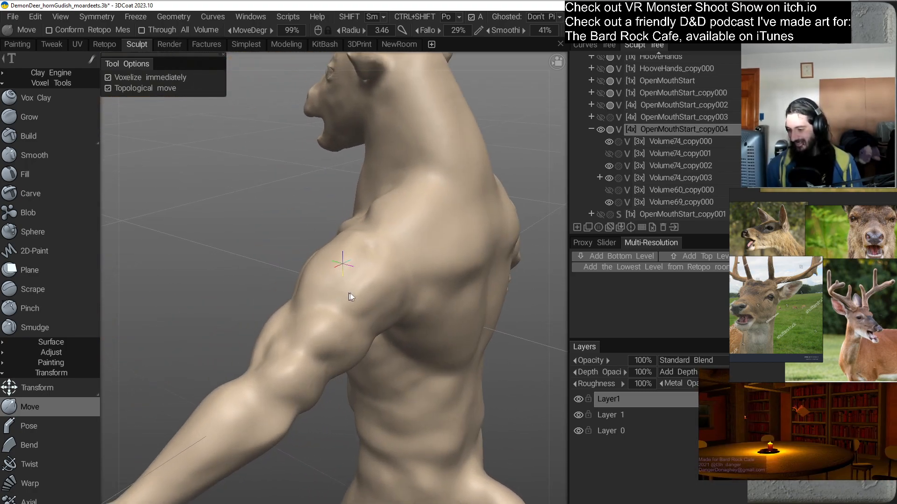
{"action": "right_click_drag", "start_coordinate": [346, 296], "coordinate": [322, 342]}
{"action": "left_click_drag", "start_coordinate": [322, 342], "coordinate": [306, 320]}
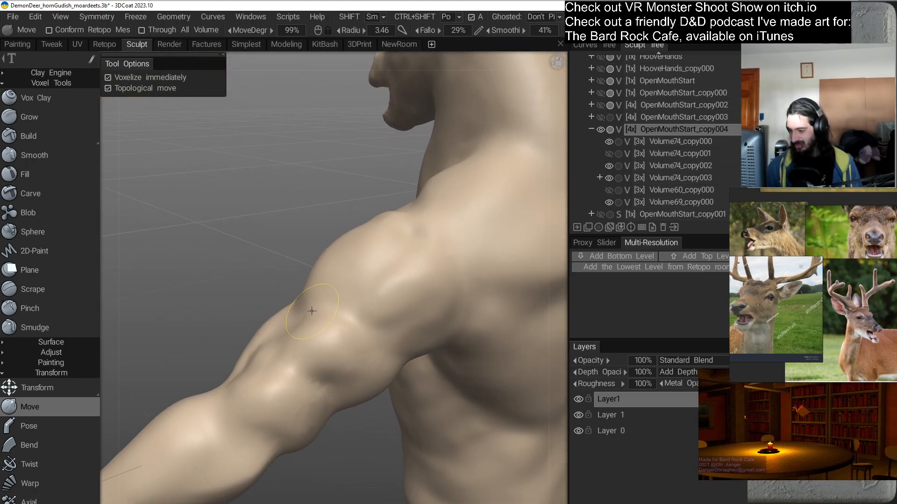
{"action": "mouse_move", "coordinate": [393, 327]}
{"action": "left_mouse_down"}
{"action": "mouse_move", "coordinate": [341, 324]}
{"action": "mouse_move", "coordinate": [438, 348]}
{"action": "left_mouse_up"}
Even out the left triceps bulge and rear deltoid from behind with the Move tool at a radius of about 3.46.
{"action": "mouse_move", "coordinate": [335, 335]}
{"action": "left_mouse_down", "text": "alt"}
{"action": "mouse_move", "coordinate": [381, 387]}
{"action": "mouse_move", "coordinate": [392, 296]}
{"action": "left_mouse_up", "text": "alt"}
{"action": "right_click_drag", "start_coordinate": [392, 296], "coordinate": [432, 272], "text": "alt"}
{"action": "mouse_move", "coordinate": [433, 272]}
{"action": "left_mouse_down", "text": "alt"}
{"action": "mouse_move", "coordinate": [446, 312]}
{"action": "mouse_move", "coordinate": [432, 332]}
{"action": "mouse_move", "coordinate": [340, 318]}
{"action": "mouse_move", "coordinate": [355, 279]}
{"action": "left_mouse_up", "text": "alt"}
{"action": "right_click_drag", "start_coordinate": [355, 279], "coordinate": [340, 352], "text": "alt"}
{"action": "left_click_drag", "start_coordinate": [340, 351], "coordinate": [345, 309], "text": "alt"}
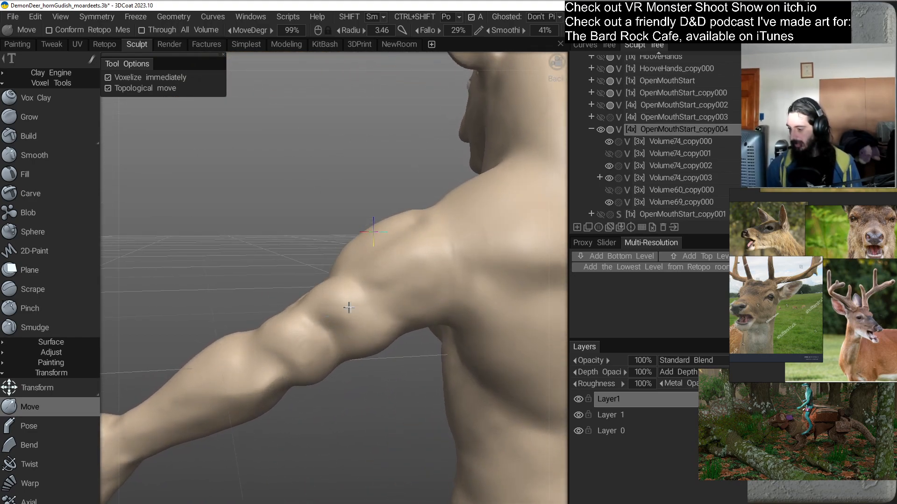
{"action": "mouse_move", "coordinate": [396, 328]}
{"action": "left_mouse_down", "text": "alt"}
{"action": "mouse_move", "coordinate": [408, 331]}
{"action": "mouse_move", "coordinate": [394, 338]}
{"action": "mouse_move", "coordinate": [414, 328]}
{"action": "left_mouse_up", "text": "alt"}
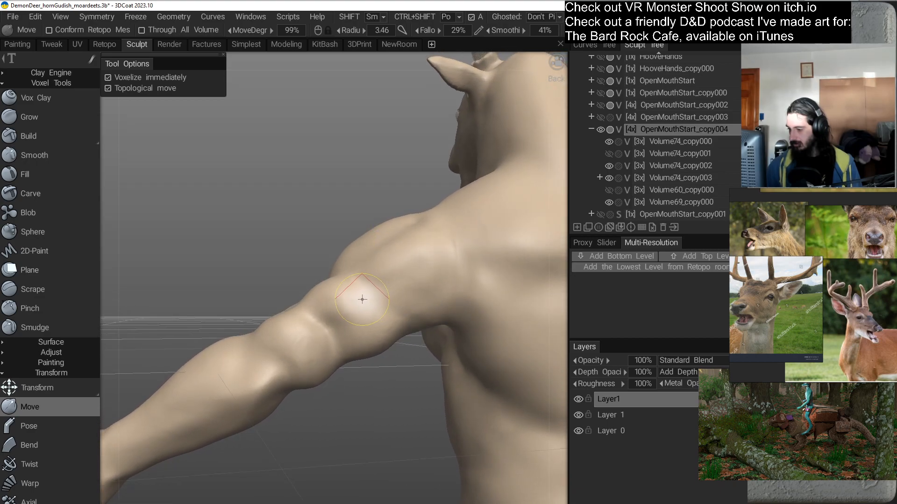
Sharpen the transition between the left triceps and rear deltoid, reducing the Move brush radius to about 2.49.
{"action": "mouse_move", "coordinate": [360, 296]}
{"action": "left_mouse_down", "text": "alt"}
{"action": "mouse_move", "coordinate": [381, 299]}
{"action": "mouse_move", "coordinate": [386, 284]}
{"action": "left_mouse_up", "text": "alt"}
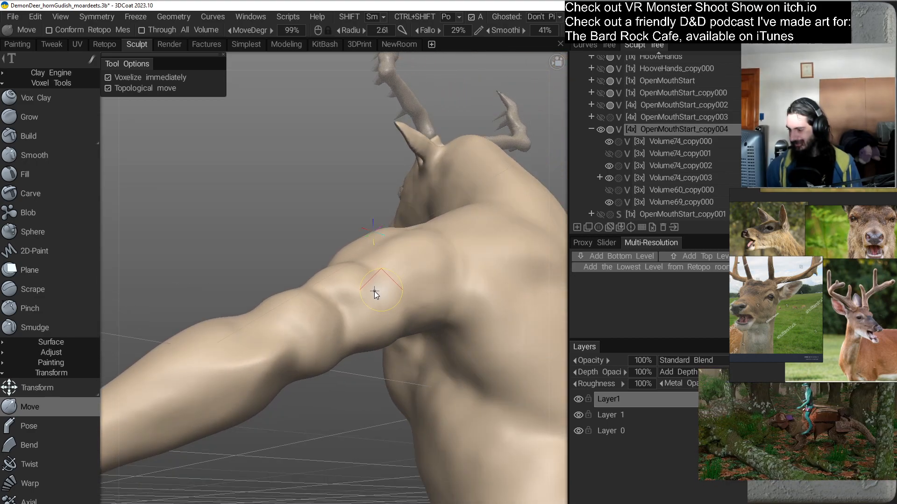
{"action": "mouse_move", "coordinate": [384, 297]}
{"action": "left_mouse_down", "text": "alt"}
{"action": "mouse_move", "coordinate": [371, 331]}
{"action": "mouse_move", "coordinate": [374, 308]}
{"action": "left_mouse_up", "text": "alt"}
{"action": "mouse_move", "coordinate": [380, 276]}
{"action": "left_mouse_down", "text": "alt"}
{"action": "mouse_move", "coordinate": [360, 344]}
{"action": "mouse_move", "coordinate": [355, 286]}
{"action": "mouse_move", "coordinate": [434, 375]}
{"action": "mouse_move", "coordinate": [444, 360]}
{"action": "mouse_move", "coordinate": [372, 344]}
{"action": "mouse_move", "coordinate": [395, 345]}
{"action": "left_mouse_up", "text": "alt"}
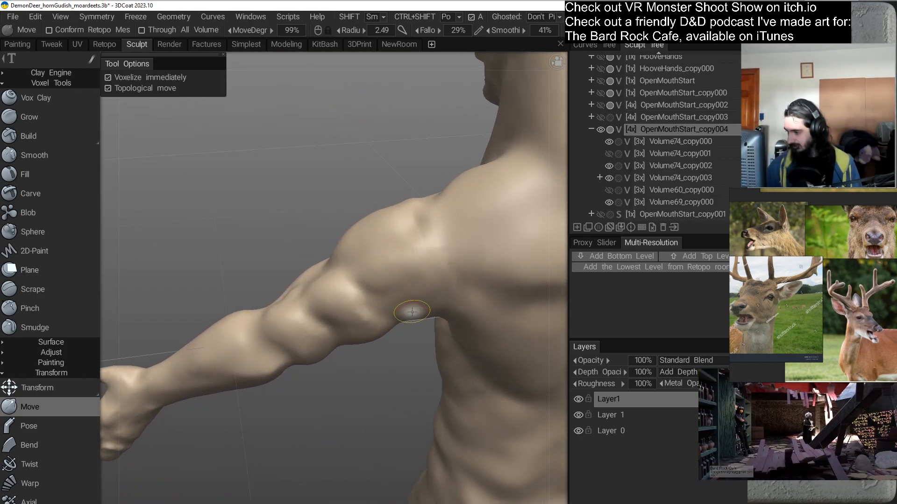
Reshape the left triceps' outer head and the area above the elbow with a Move brush radius of about 4.98.
{"action": "mouse_move", "coordinate": [416, 360]}
{"action": "left_mouse_down", "text": "alt"}
{"action": "mouse_move", "coordinate": [394, 335]}
{"action": "mouse_move", "coordinate": [416, 339]}
{"action": "mouse_move", "coordinate": [376, 348]}
{"action": "mouse_move", "coordinate": [391, 360]}
{"action": "left_mouse_up", "text": "alt"}
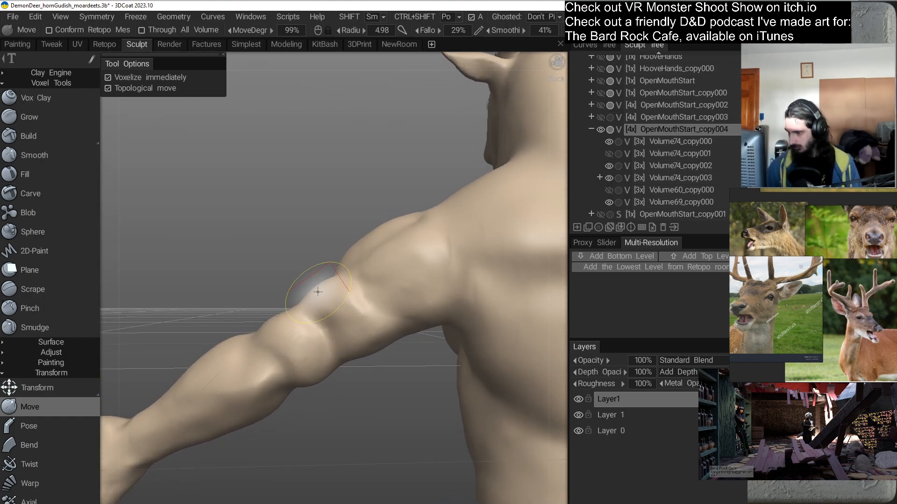
{"action": "mouse_move", "coordinate": [303, 285]}
{"action": "left_mouse_down", "text": "alt"}
{"action": "mouse_move", "coordinate": [271, 319]}
{"action": "mouse_move", "coordinate": [326, 336]}
{"action": "mouse_move", "coordinate": [315, 341]}
{"action": "mouse_move", "coordinate": [362, 296]}
{"action": "mouse_move", "coordinate": [368, 374]}
{"action": "mouse_move", "coordinate": [350, 346]}
{"action": "mouse_move", "coordinate": [357, 334]}
{"action": "mouse_move", "coordinate": [337, 345]}
{"action": "left_mouse_up", "text": "alt"}
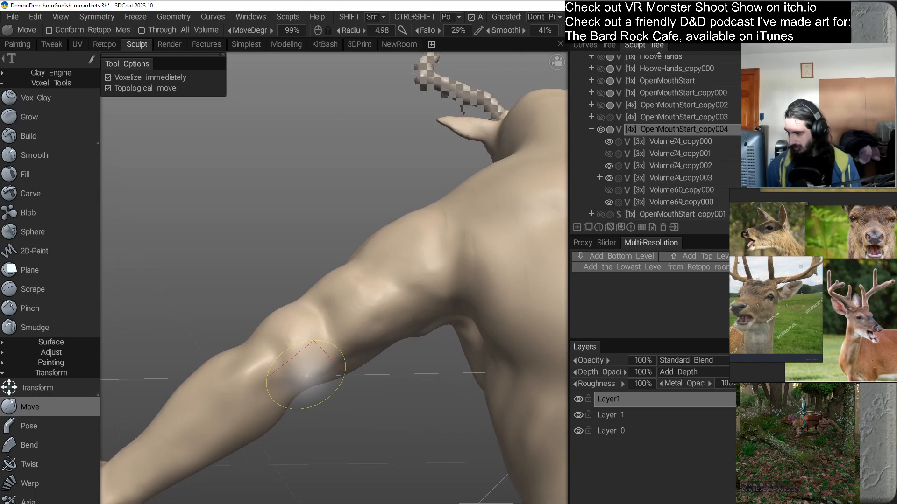
{"action": "mouse_move", "coordinate": [345, 380]}
{"action": "left_mouse_down", "text": "alt"}
{"action": "mouse_move", "coordinate": [363, 372]}
{"action": "mouse_move", "coordinate": [360, 386]}
{"action": "mouse_move", "coordinate": [346, 338]}
{"action": "mouse_move", "coordinate": [346, 365]}
{"action": "mouse_move", "coordinate": [363, 377]}
{"action": "mouse_move", "coordinate": [420, 341]}
{"action": "mouse_move", "coordinate": [448, 345]}
{"action": "mouse_move", "coordinate": [475, 367]}
{"action": "mouse_move", "coordinate": [470, 353]}
{"action": "left_mouse_up", "text": "alt"}
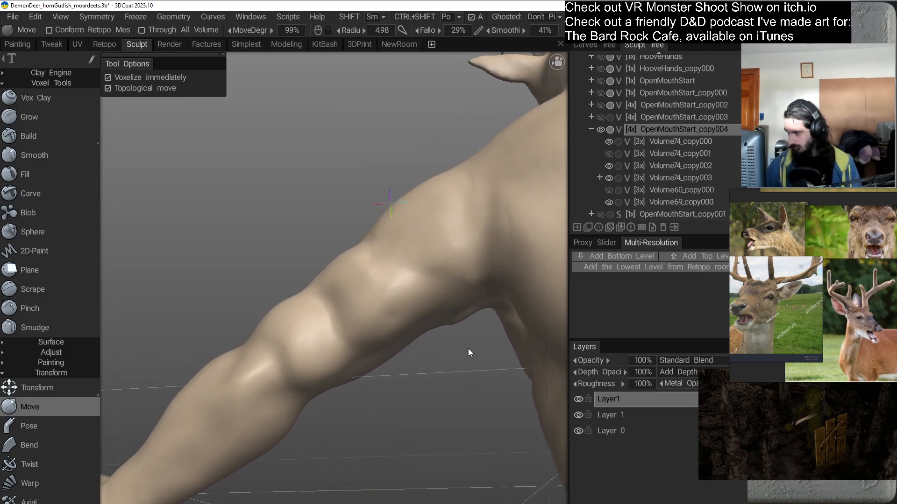
{"action": "mouse_move", "coordinate": [439, 298]}
{"action": "left_mouse_down", "text": "alt"}
{"action": "mouse_move", "coordinate": [463, 355]}
{"action": "mouse_move", "coordinate": [424, 306]}
{"action": "mouse_move", "coordinate": [370, 336]}
{"action": "mouse_move", "coordinate": [360, 296]}
{"action": "left_mouse_up", "text": "alt"}
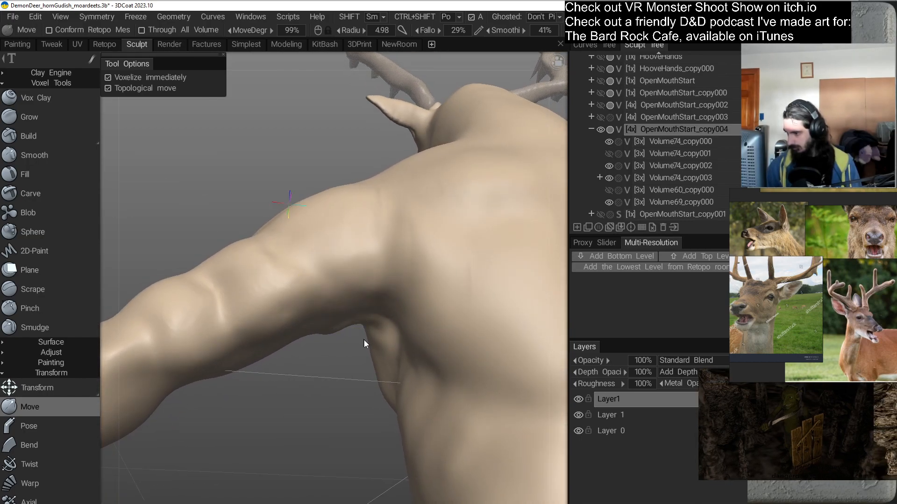
Refine the back of the left upper arm where it joins the armpit, using a Move brush radius of about 3.66.
{"action": "left_click_drag", "start_coordinate": [364, 342], "coordinate": [362, 310], "text": "alt"}
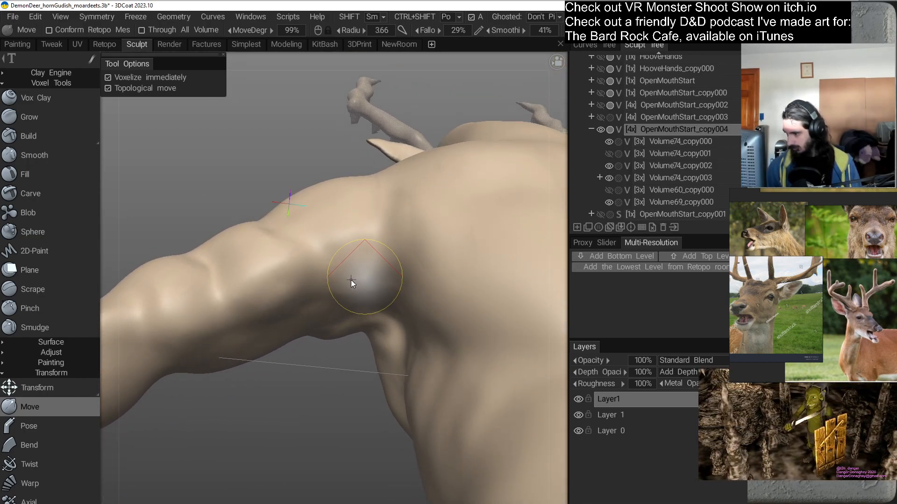
{"action": "mouse_move", "coordinate": [310, 278]}
{"action": "left_mouse_down", "text": "alt"}
{"action": "mouse_move", "coordinate": [366, 344]}
{"action": "mouse_move", "coordinate": [372, 388]}
{"action": "mouse_move", "coordinate": [410, 380]}
{"action": "mouse_move", "coordinate": [392, 324]}
{"action": "mouse_move", "coordinate": [380, 367]}
{"action": "mouse_move", "coordinate": [389, 367]}
{"action": "left_mouse_up", "text": "alt"}
{"action": "mouse_move", "coordinate": [394, 310]}
{"action": "left_mouse_down", "text": "alt"}
{"action": "mouse_move", "coordinate": [401, 332]}
{"action": "mouse_move", "coordinate": [407, 327]}
{"action": "mouse_move", "coordinate": [391, 301]}
{"action": "left_mouse_up", "text": "alt"}
{"action": "right_click_drag", "start_coordinate": [444, 283], "coordinate": [408, 265], "text": "alt"}
{"action": "left_click_drag", "start_coordinate": [409, 266], "coordinate": [312, 289], "text": "alt"}
{"action": "right_click_drag", "start_coordinate": [313, 289], "coordinate": [354, 302], "text": "alt"}
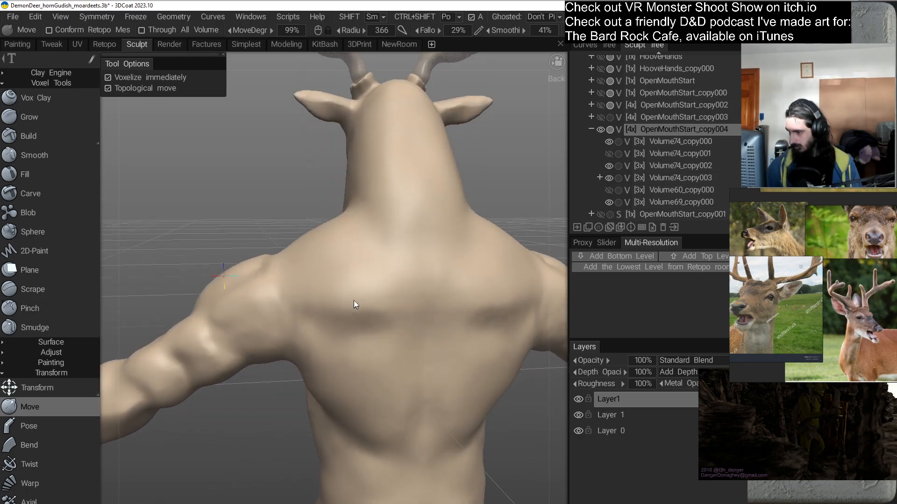
Refine the upper back around the shoulder blades with the Move tool at a radius of about 3.66.
{"action": "middle_click_drag", "start_coordinate": [352, 224], "coordinate": [351, 288], "text": "alt"}
{"action": "left_click_drag", "start_coordinate": [352, 292], "coordinate": [303, 301], "text": "alt"}
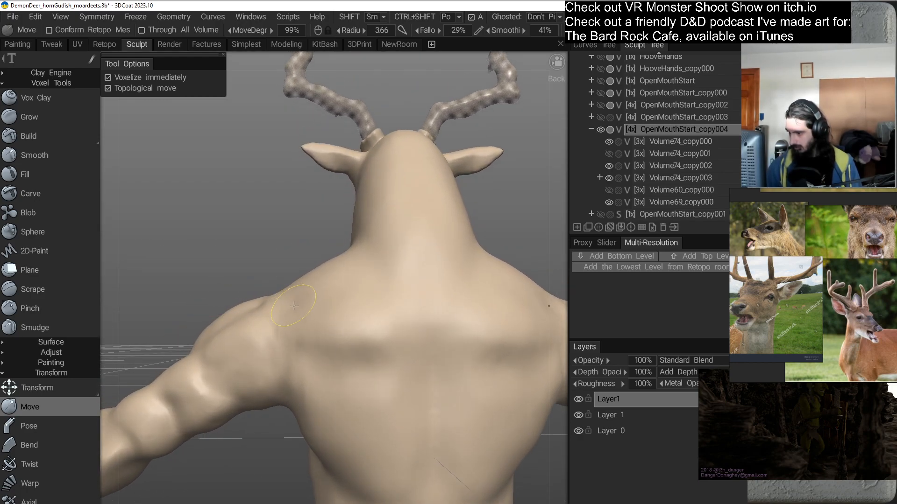
{"action": "mouse_move", "coordinate": [348, 263]}
{"action": "left_mouse_down", "text": "alt"}
{"action": "mouse_move", "coordinate": [327, 327]}
{"action": "mouse_move", "coordinate": [330, 300]}
{"action": "mouse_move", "coordinate": [331, 344]}
{"action": "mouse_move", "coordinate": [350, 341]}
{"action": "mouse_move", "coordinate": [270, 325]}
{"action": "mouse_move", "coordinate": [280, 343]}
{"action": "left_mouse_up", "text": "alt"}
{"action": "mouse_move", "coordinate": [340, 387]}
{"action": "left_mouse_down", "text": "alt"}
{"action": "mouse_move", "coordinate": [308, 385]}
{"action": "mouse_move", "coordinate": [300, 342]}
{"action": "mouse_move", "coordinate": [310, 360]}
{"action": "mouse_move", "coordinate": [360, 372]}
{"action": "mouse_move", "coordinate": [396, 360]}
{"action": "mouse_move", "coordinate": [348, 368]}
{"action": "mouse_move", "coordinate": [352, 320]}
{"action": "mouse_move", "coordinate": [350, 335]}
{"action": "mouse_move", "coordinate": [320, 314]}
{"action": "mouse_move", "coordinate": [332, 318]}
{"action": "left_mouse_up", "text": "alt"}
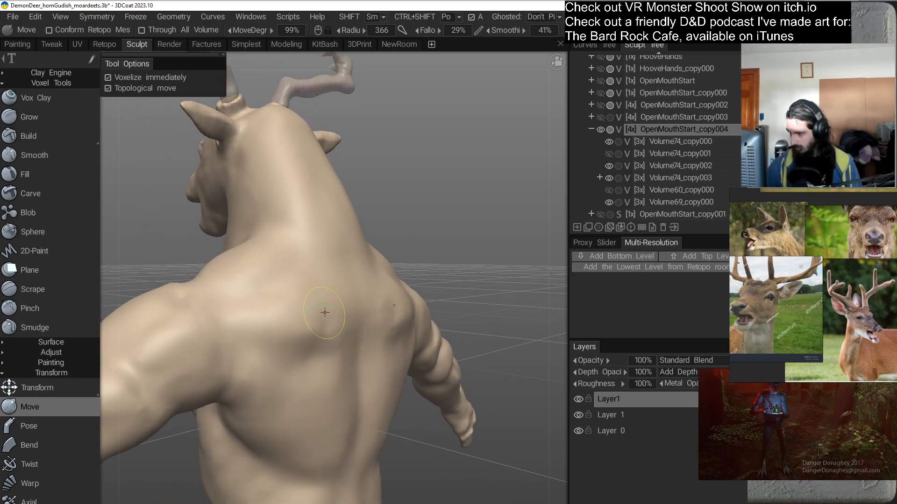
{"action": "right_click_drag", "start_coordinate": [331, 317], "coordinate": [387, 244], "text": "alt"}
{"action": "left_click_drag", "start_coordinate": [388, 244], "coordinate": [358, 308], "text": "alt"}
{"action": "right_click_drag", "start_coordinate": [358, 309], "coordinate": [358, 341], "text": "alt"}
{"action": "mouse_move", "coordinate": [358, 341]}
{"action": "left_mouse_down", "text": "alt"}
{"action": "mouse_move", "coordinate": [360, 301]}
{"action": "mouse_move", "coordinate": [326, 357]}
{"action": "mouse_move", "coordinate": [314, 321]}
{"action": "left_mouse_up", "text": "alt"}
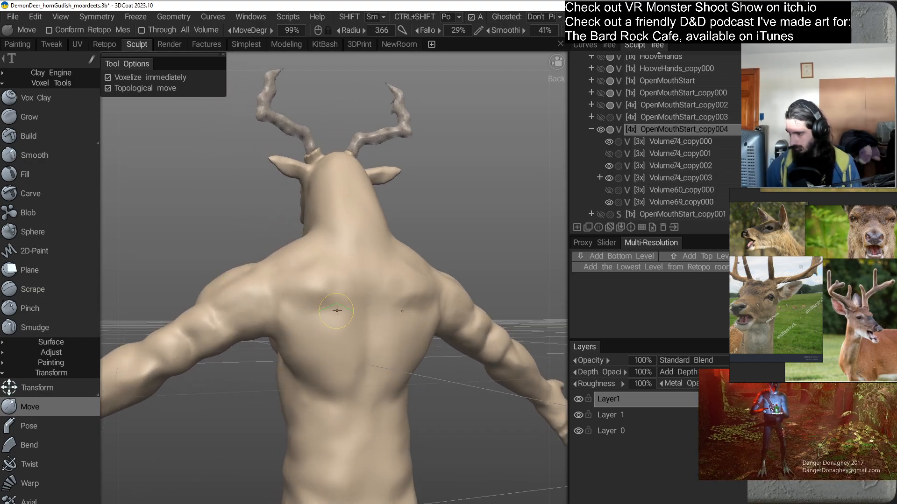
Compare the full figure from the front with its earlier version by toggling the visibility of OpenMouthStart_copy004 and OpenMouthStart_copy003.
{"action": "left_click_drag", "start_coordinate": [304, 292], "coordinate": [405, 333], "text": "alt"}
{"action": "right_click_drag", "start_coordinate": [406, 333], "coordinate": [384, 278], "text": "alt"}
{"action": "left_click_drag", "start_coordinate": [383, 278], "coordinate": [495, 313], "text": "alt"}
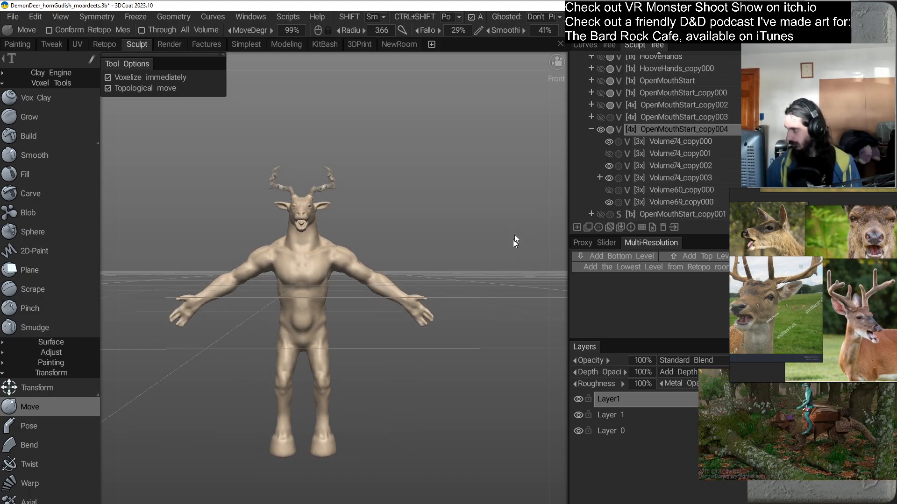
{"action": "left_click", "coordinate": [601, 129]}
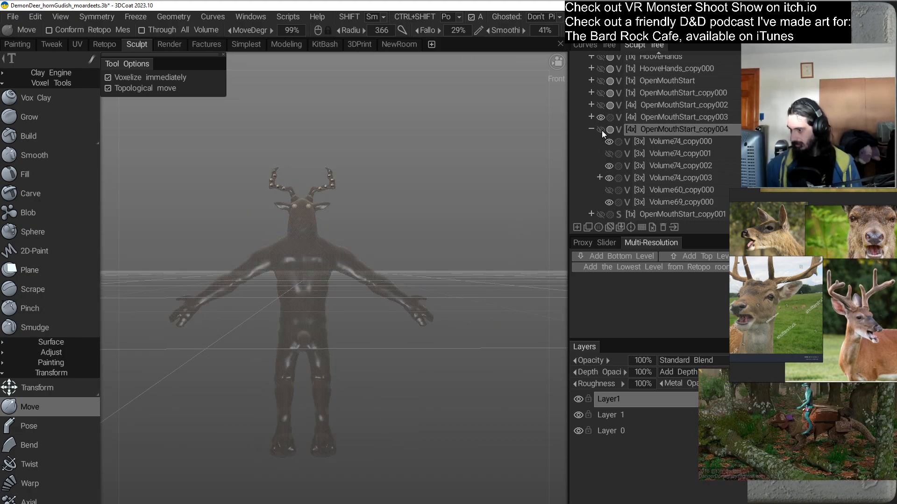
{"action": "left_click", "coordinate": [601, 117]}
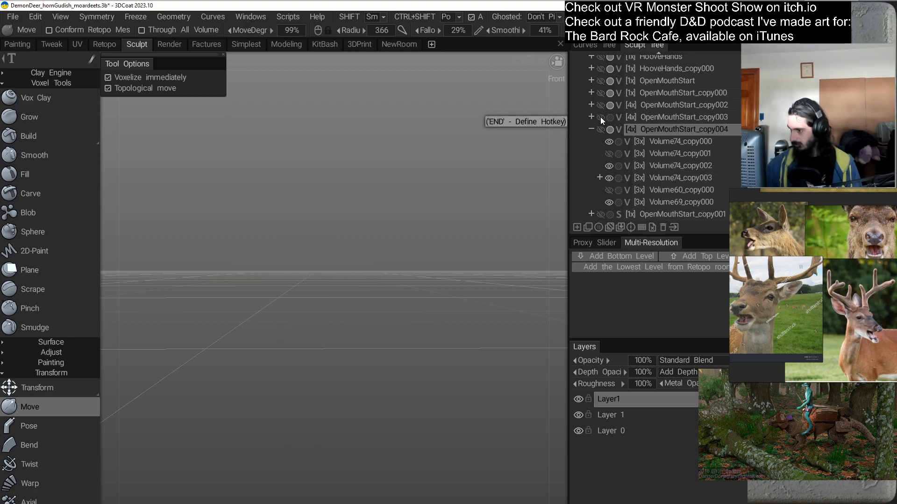
{"action": "left_click", "coordinate": [601, 116]}
{"action": "mouse_move", "coordinate": [452, 365]}
{"action": "left_mouse_down"}
{"action": "mouse_move", "coordinate": [399, 372]}
{"action": "mouse_move", "coordinate": [453, 368]}
{"action": "mouse_move", "coordinate": [361, 394]}
{"action": "mouse_move", "coordinate": [377, 351]}
{"action": "mouse_move", "coordinate": [414, 370]}
{"action": "mouse_move", "coordinate": [388, 420]}
{"action": "mouse_move", "coordinate": [397, 369]}
{"action": "mouse_move", "coordinate": [346, 383]}
{"action": "mouse_move", "coordinate": [292, 350]}
{"action": "mouse_move", "coordinate": [355, 360]}
{"action": "mouse_move", "coordinate": [355, 299]}
{"action": "mouse_move", "coordinate": [400, 353]}
{"action": "mouse_move", "coordinate": [362, 314]}
{"action": "mouse_move", "coordinate": [439, 324]}
{"action": "mouse_move", "coordinate": [450, 314]}
{"action": "left_mouse_up"}
{"action": "left_click", "coordinate": [601, 129]}
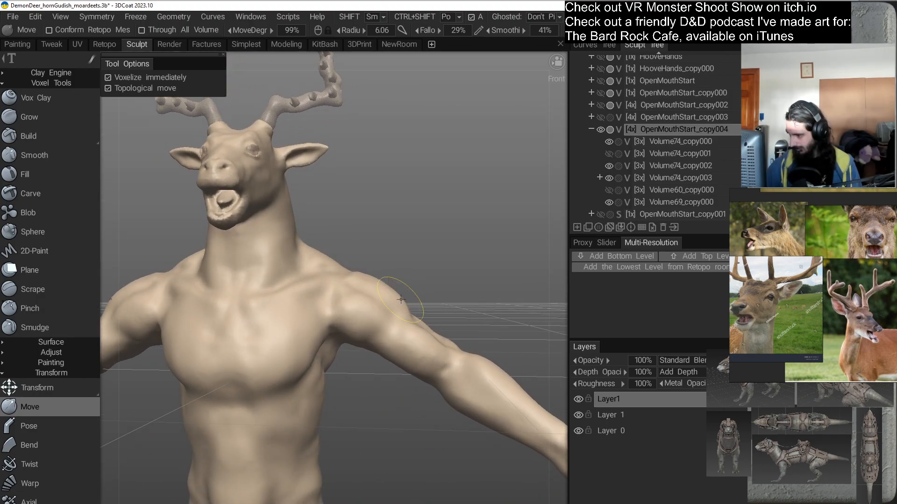
Shape the outer contour of the left deltoid from the front with a Move brush radius of about 6.06.
{"action": "left_click_drag", "start_coordinate": [447, 302], "coordinate": [429, 302]}
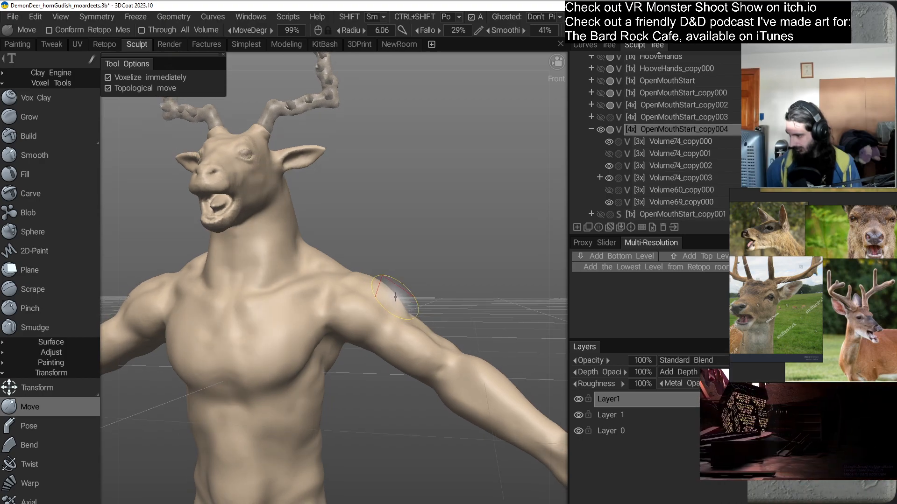
{"action": "mouse_move", "coordinate": [397, 304]}
{"action": "left_mouse_down"}
{"action": "mouse_move", "coordinate": [432, 307]}
{"action": "mouse_move", "coordinate": [412, 315]}
{"action": "mouse_move", "coordinate": [396, 305]}
{"action": "left_mouse_up"}
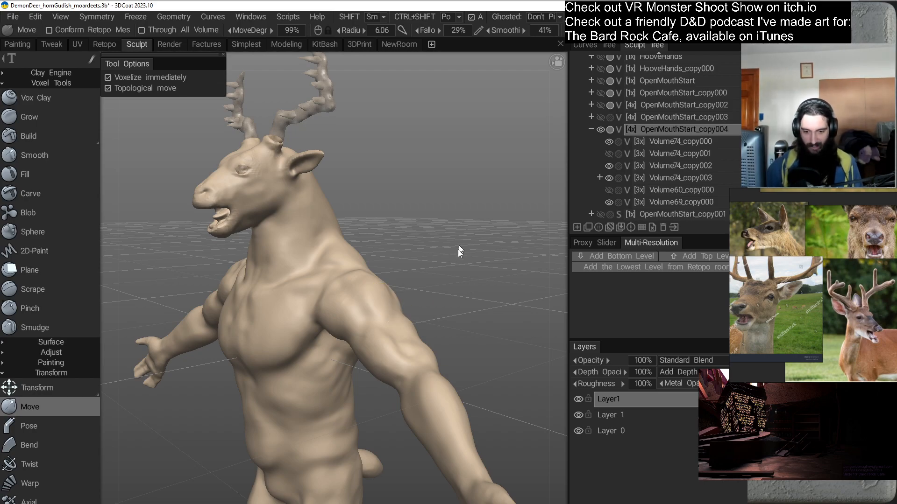
{"action": "right_click_drag", "start_coordinate": [447, 326], "coordinate": [429, 273]}
{"action": "left_click_drag", "start_coordinate": [428, 273], "coordinate": [395, 291]}
Refine the side and back of the left deltoid, reducing the Move brush radius from about 5.37 to 4.87.
{"action": "right_click_drag", "start_coordinate": [395, 292], "coordinate": [400, 335]}
{"action": "left_click_drag", "start_coordinate": [400, 334], "coordinate": [391, 340]}
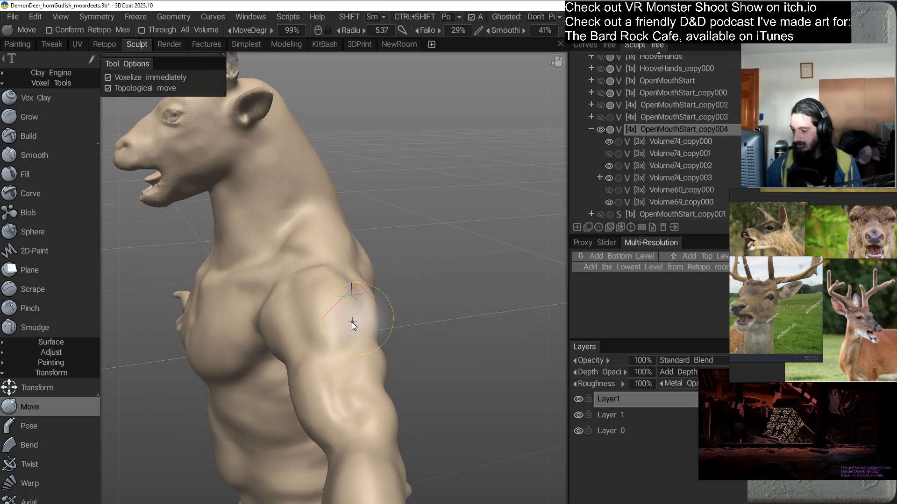
{"action": "left_click_drag", "start_coordinate": [357, 330], "coordinate": [378, 361]}
{"action": "mouse_move", "coordinate": [349, 311]}
{"action": "left_mouse_down"}
{"action": "mouse_move", "coordinate": [371, 342]}
{"action": "mouse_move", "coordinate": [332, 329]}
{"action": "mouse_move", "coordinate": [347, 307]}
{"action": "mouse_move", "coordinate": [399, 328]}
{"action": "mouse_move", "coordinate": [389, 281]}
{"action": "mouse_move", "coordinate": [365, 352]}
{"action": "left_mouse_up"}
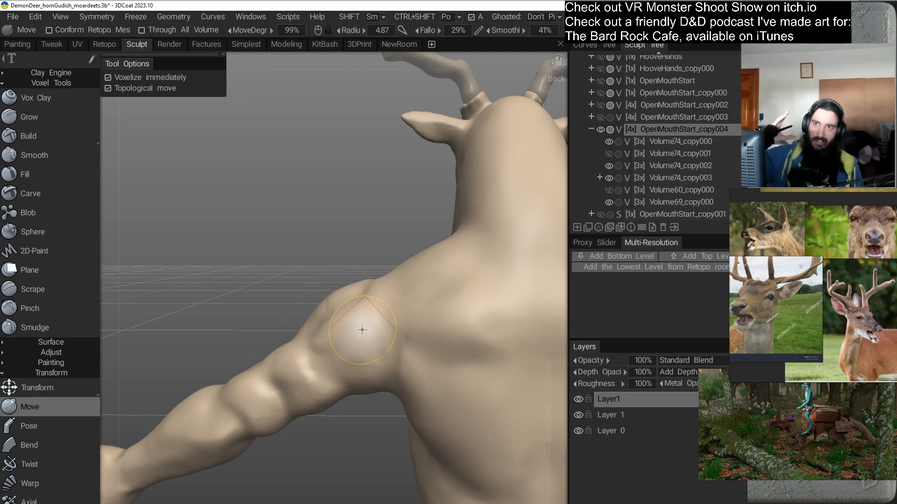
Refine where the left deltoid meets the upper arm with the Move tool at radii from about 3.12 to 4.07.
{"action": "left_click_drag", "start_coordinate": [268, 332], "coordinate": [290, 317]}
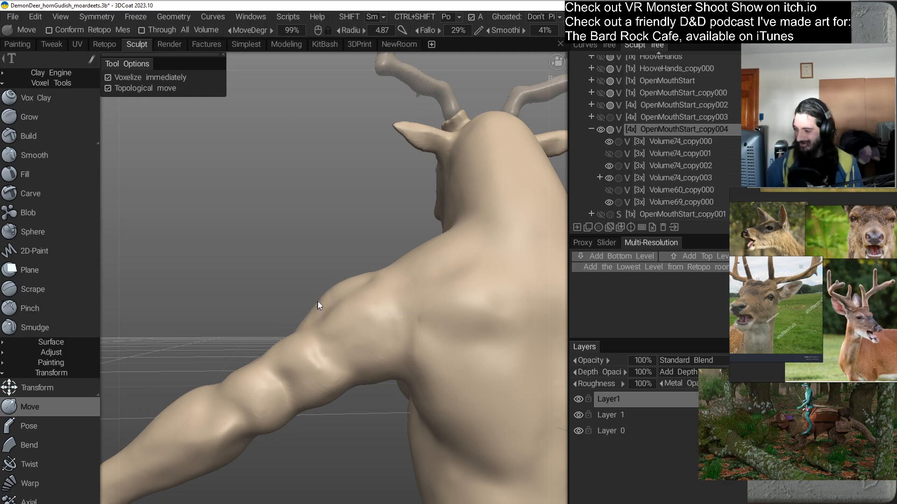
{"action": "mouse_move", "coordinate": [315, 291]}
{"action": "left_mouse_down"}
{"action": "mouse_move", "coordinate": [332, 337]}
{"action": "mouse_move", "coordinate": [432, 350]}
{"action": "mouse_move", "coordinate": [441, 321]}
{"action": "mouse_move", "coordinate": [457, 320]}
{"action": "mouse_move", "coordinate": [369, 348]}
{"action": "left_mouse_up"}
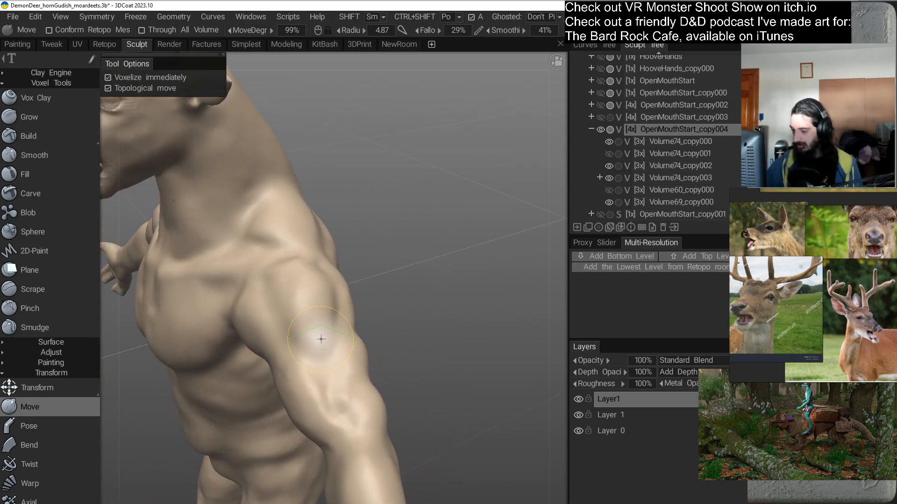
{"action": "mouse_move", "coordinate": [323, 380]}
{"action": "left_mouse_down"}
{"action": "mouse_move", "coordinate": [402, 331]}
{"action": "mouse_move", "coordinate": [394, 331]}
{"action": "left_mouse_up"}
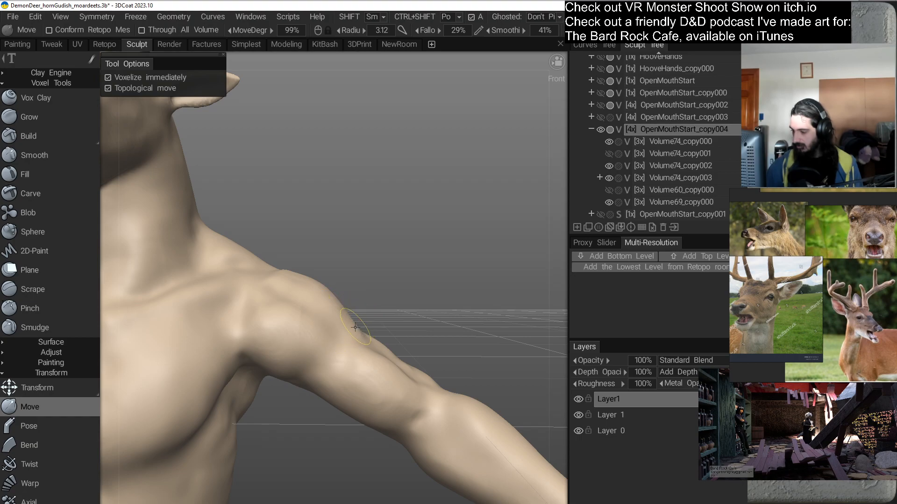
{"action": "mouse_move", "coordinate": [409, 324]}
{"action": "left_mouse_down"}
{"action": "mouse_move", "coordinate": [416, 321]}
{"action": "mouse_move", "coordinate": [357, 334]}
{"action": "mouse_move", "coordinate": [372, 278]}
{"action": "mouse_move", "coordinate": [387, 373]}
{"action": "mouse_move", "coordinate": [291, 401]}
{"action": "mouse_move", "coordinate": [313, 314]}
{"action": "mouse_move", "coordinate": [330, 323]}
{"action": "mouse_move", "coordinate": [319, 384]}
{"action": "mouse_move", "coordinate": [312, 377]}
{"action": "left_mouse_up"}
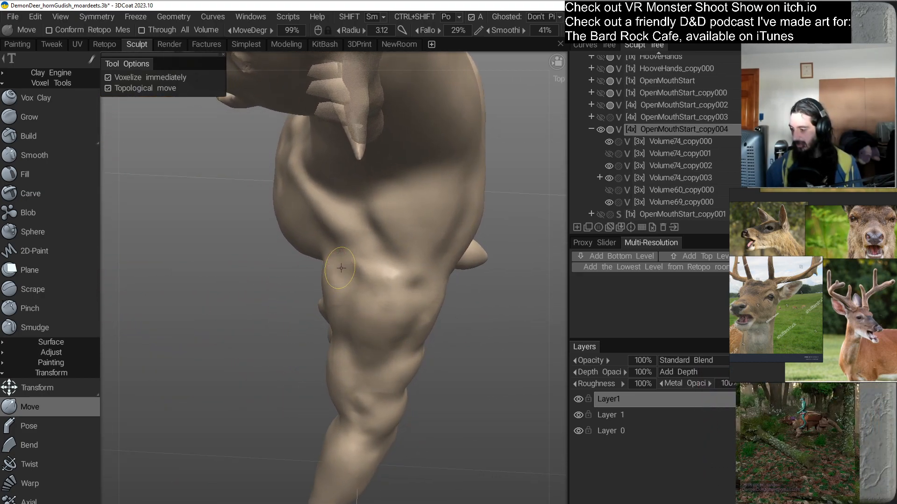
{"action": "mouse_move", "coordinate": [336, 271]}
{"action": "left_mouse_down"}
{"action": "mouse_move", "coordinate": [366, 327]}
{"action": "mouse_move", "coordinate": [418, 270]}
{"action": "mouse_move", "coordinate": [375, 324]}
{"action": "mouse_move", "coordinate": [386, 332]}
{"action": "mouse_move", "coordinate": [418, 271]}
{"action": "mouse_move", "coordinate": [420, 304]}
{"action": "mouse_move", "coordinate": [359, 309]}
{"action": "mouse_move", "coordinate": [386, 310]}
{"action": "mouse_move", "coordinate": [415, 330]}
{"action": "mouse_move", "coordinate": [408, 345]}
{"action": "left_mouse_up"}
{"action": "left_click_drag", "start_coordinate": [385, 317], "coordinate": [381, 317]}
{"action": "left_click_drag", "start_coordinate": [408, 350], "coordinate": [450, 297], "text": "alt"}
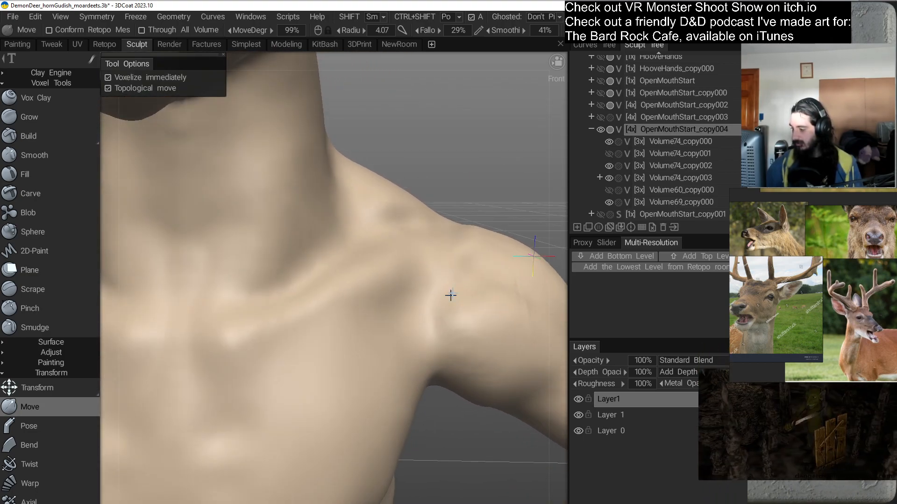
Shape the left chest where it meets the front deltoid, reducing the Move brush radius from about 5.59 to 3.86.
{"action": "right_click_drag", "start_coordinate": [451, 297], "coordinate": [445, 245], "text": "alt"}
{"action": "left_click_drag", "start_coordinate": [440, 326], "coordinate": [400, 276], "text": "alt"}
{"action": "right_click_drag", "start_coordinate": [400, 276], "coordinate": [410, 309], "text": "alt"}
{"action": "left_click_drag", "start_coordinate": [410, 309], "coordinate": [364, 381], "text": "alt"}
{"action": "right_click_drag", "start_coordinate": [350, 270], "coordinate": [358, 270]}
{"action": "left_click_drag", "start_coordinate": [357, 270], "coordinate": [347, 265]}
{"action": "mouse_move", "coordinate": [340, 282]}
{"action": "middle_mouse_down"}
{"action": "mouse_move", "coordinate": [406, 322]}
{"action": "mouse_move", "coordinate": [363, 298]}
{"action": "middle_mouse_up"}
{"action": "mouse_move", "coordinate": [345, 354]}
{"action": "middle_mouse_down"}
{"action": "mouse_move", "coordinate": [386, 284]}
{"action": "mouse_move", "coordinate": [380, 327]}
{"action": "mouse_move", "coordinate": [371, 287]}
{"action": "middle_mouse_up"}
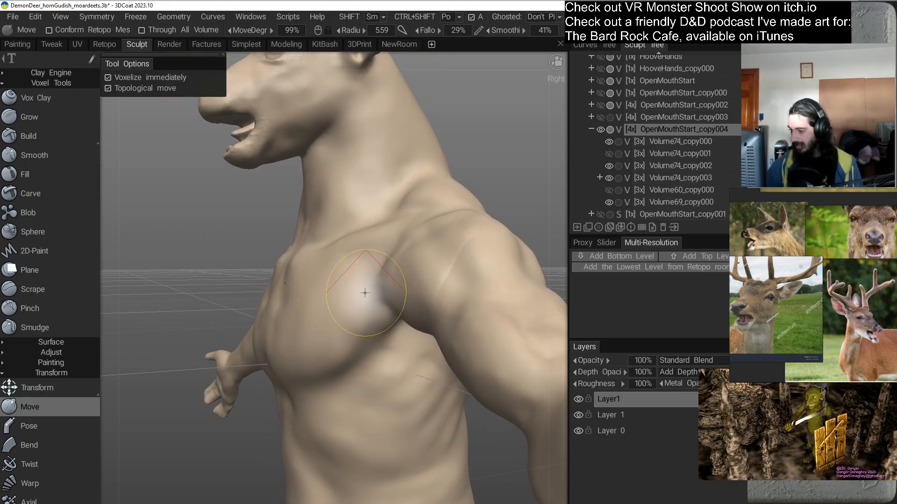
{"action": "right_click_drag", "start_coordinate": [371, 295], "coordinate": [362, 294]}
{"action": "left_click_drag", "start_coordinate": [368, 292], "coordinate": [376, 303]}
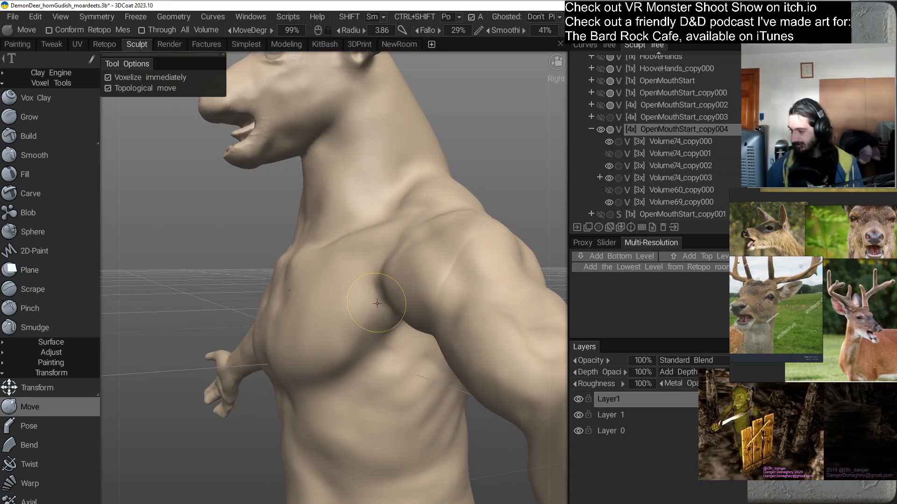
Refine the left pectoral and the hollow beside the front deltoid with a Move brush radius of about 3.86.
{"action": "middle_click_drag", "start_coordinate": [367, 324], "coordinate": [426, 360]}
{"action": "mouse_move", "coordinate": [405, 315]}
{"action": "left_mouse_down"}
{"action": "mouse_move", "coordinate": [393, 271]}
{"action": "mouse_move", "coordinate": [363, 285]}
{"action": "left_mouse_up"}
{"action": "right_click_drag", "start_coordinate": [362, 285], "coordinate": [362, 307], "text": "alt"}
{"action": "left_click_drag", "start_coordinate": [362, 304], "coordinate": [364, 281]}
{"action": "right_click_drag", "start_coordinate": [365, 277], "coordinate": [367, 360], "text": "alt"}
{"action": "mouse_move", "coordinate": [366, 360]}
{"action": "left_mouse_down", "text": "alt"}
{"action": "mouse_move", "coordinate": [407, 346]}
{"action": "mouse_move", "coordinate": [382, 355]}
{"action": "left_mouse_up", "text": "alt"}
{"action": "right_click_drag", "start_coordinate": [382, 355], "coordinate": [375, 314], "text": "alt"}
{"action": "mouse_move", "coordinate": [375, 314]}
{"action": "left_mouse_down", "text": "alt"}
{"action": "mouse_move", "coordinate": [364, 354]}
{"action": "mouse_move", "coordinate": [327, 329]}
{"action": "mouse_move", "coordinate": [380, 335]}
{"action": "mouse_move", "coordinate": [369, 349]}
{"action": "mouse_move", "coordinate": [382, 355]}
{"action": "mouse_move", "coordinate": [391, 329]}
{"action": "mouse_move", "coordinate": [351, 320]}
{"action": "mouse_move", "coordinate": [356, 294]}
{"action": "mouse_move", "coordinate": [376, 312]}
{"action": "mouse_move", "coordinate": [353, 278]}
{"action": "mouse_move", "coordinate": [371, 312]}
{"action": "mouse_move", "coordinate": [374, 358]}
{"action": "mouse_move", "coordinate": [336, 294]}
{"action": "mouse_move", "coordinate": [370, 300]}
{"action": "mouse_move", "coordinate": [380, 258]}
{"action": "left_mouse_up", "text": "alt"}
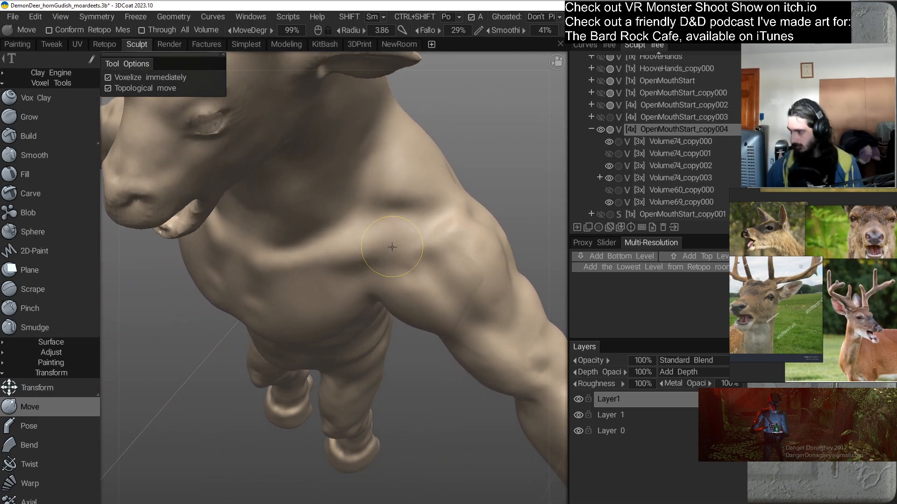
Adjust the upper contour of the left shoulder from behind with a Move brush radius of about 4.82.
{"action": "left_click_drag", "start_coordinate": [386, 296], "coordinate": [411, 297], "text": "alt"}
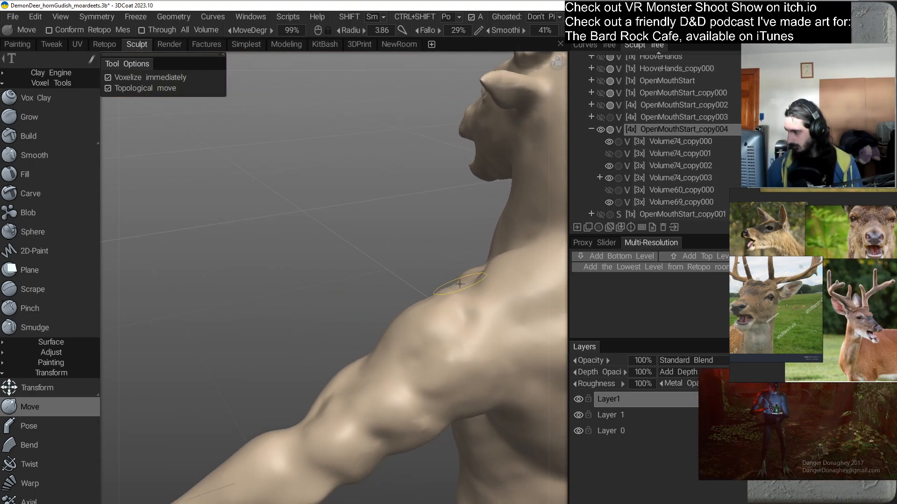
{"action": "mouse_move", "coordinate": [466, 286]}
{"action": "left_mouse_down", "text": "alt"}
{"action": "mouse_move", "coordinate": [386, 330]}
{"action": "mouse_move", "coordinate": [367, 328]}
{"action": "mouse_move", "coordinate": [383, 335]}
{"action": "mouse_move", "coordinate": [341, 324]}
{"action": "left_mouse_up", "text": "alt"}
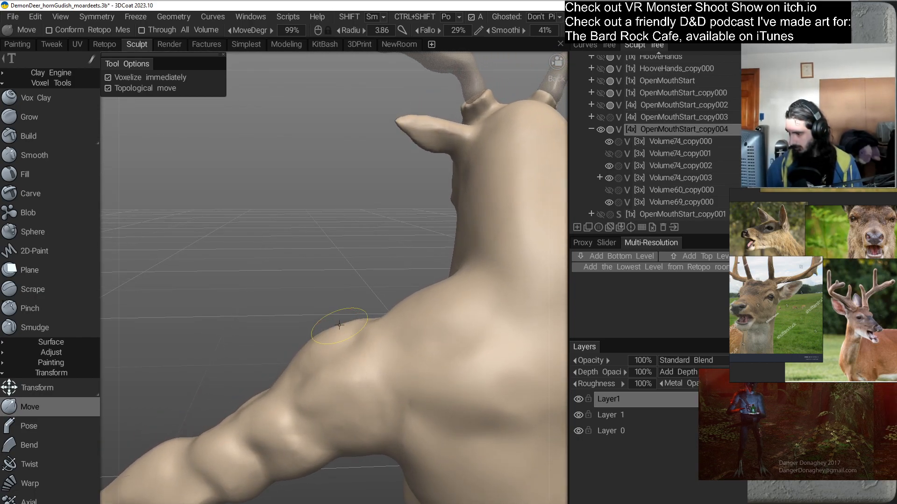
{"action": "right_click_drag", "start_coordinate": [344, 322], "coordinate": [351, 321]}
{"action": "left_click_drag", "start_coordinate": [322, 328], "coordinate": [329, 332], "text": "alt"}
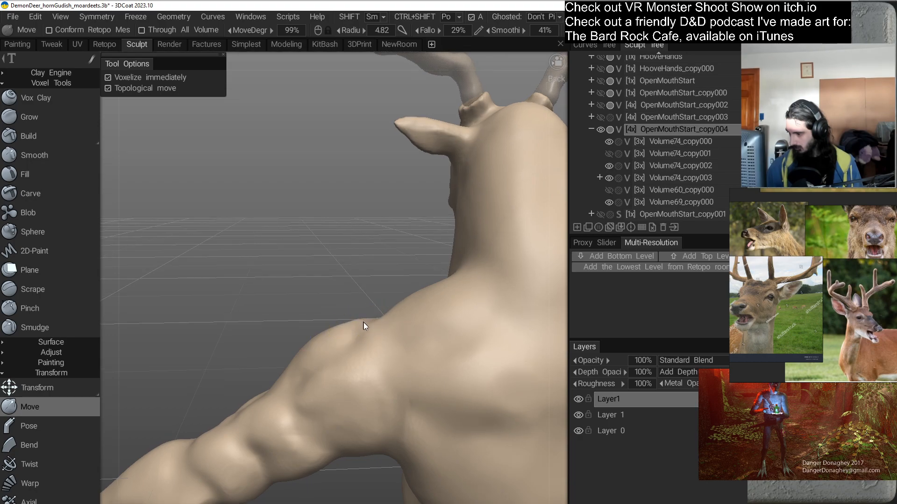
Clone the OpenMouthStart_copy004 hierarchy and hide the original.
{"action": "right_click_drag", "start_coordinate": [404, 361], "coordinate": [352, 327], "text": "alt"}
{"action": "mouse_move", "coordinate": [352, 327]}
{"action": "left_mouse_down", "text": "alt"}
{"action": "mouse_move", "coordinate": [299, 360]}
{"action": "mouse_move", "coordinate": [422, 354]}
{"action": "mouse_move", "coordinate": [432, 322]}
{"action": "mouse_move", "coordinate": [425, 286]}
{"action": "mouse_move", "coordinate": [459, 339]}
{"action": "mouse_move", "coordinate": [466, 335]}
{"action": "mouse_move", "coordinate": [418, 296]}
{"action": "left_mouse_up", "text": "alt"}
{"action": "middle_click_drag", "start_coordinate": [418, 297], "coordinate": [439, 269], "text": "alt"}
{"action": "right_click_drag", "start_coordinate": [440, 269], "coordinate": [423, 288], "text": "alt"}
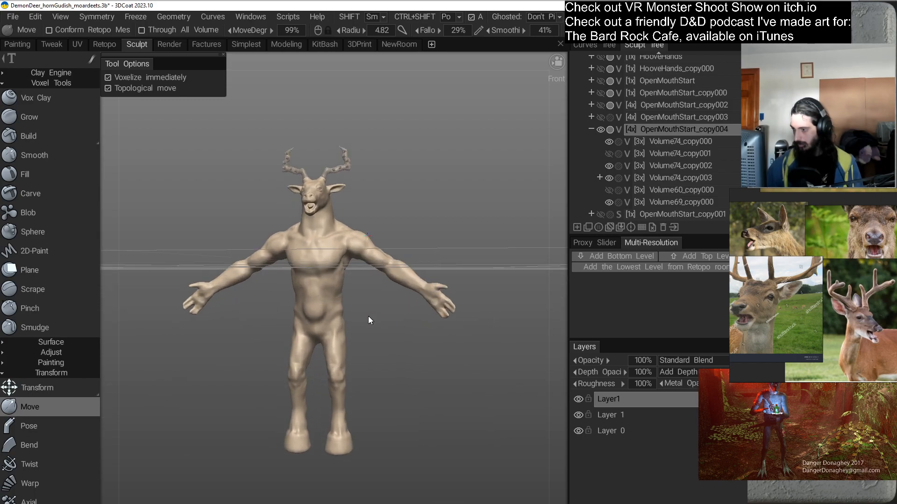
{"action": "left_click", "coordinate": [591, 129]}
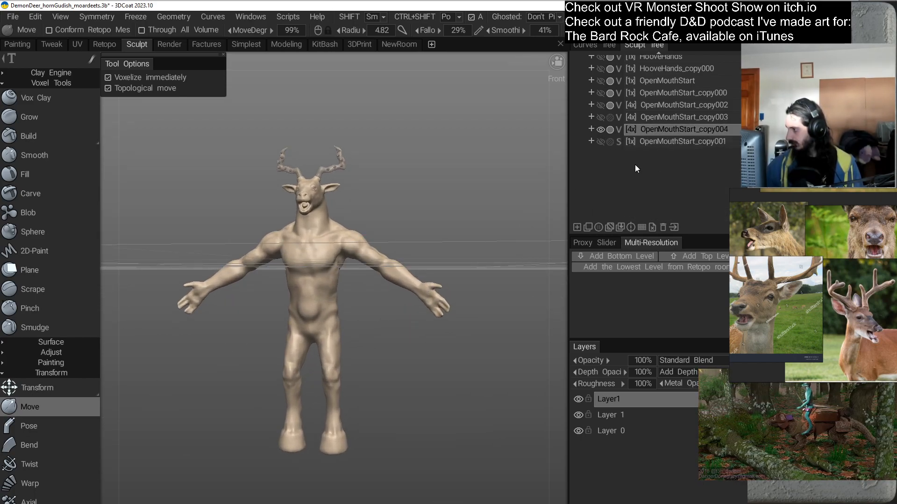
{"action": "right_click", "coordinate": [649, 128]}
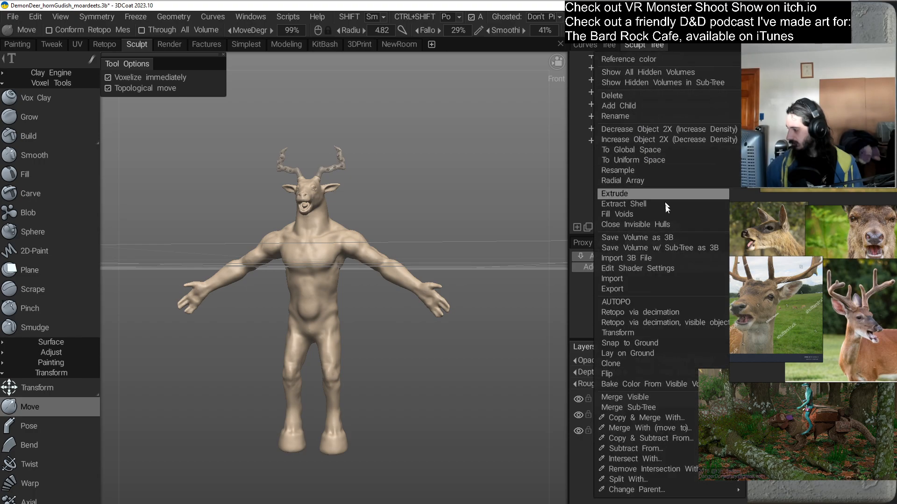
{"action": "mouse_move", "coordinate": [620, 363]}
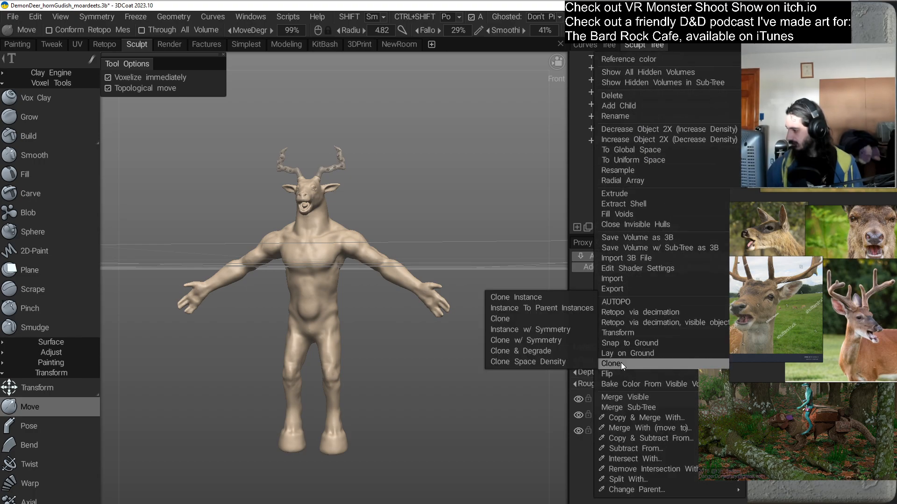
{"action": "left_click", "coordinate": [510, 319]}
{"action": "left_click", "coordinate": [591, 141]}
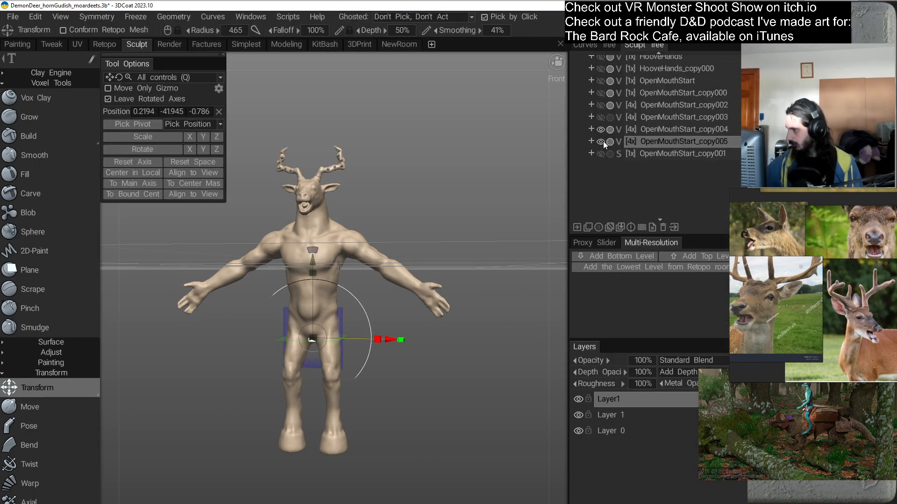
Hide Volume74_copy016 in OpenMouthStart_copy005 and ghost the Volume74 sub-volumes together with all children of Volume74_copy018.
{"action": "left_click", "coordinate": [590, 140]}
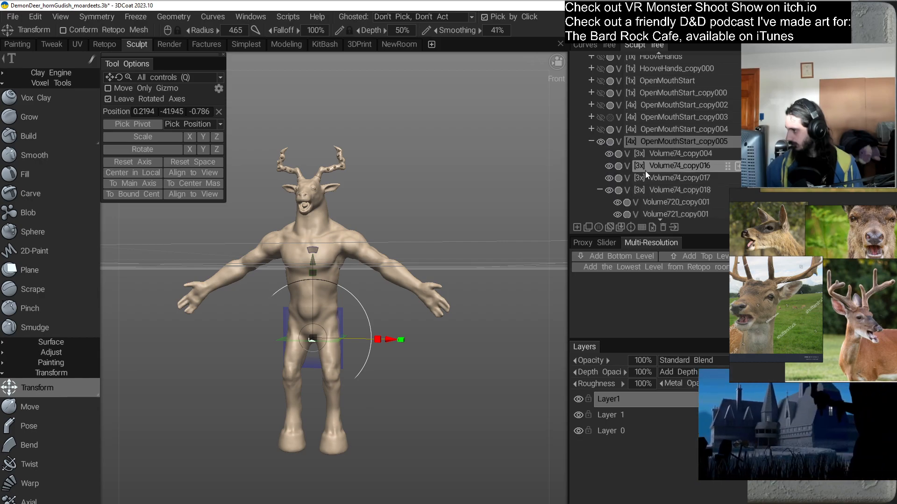
{"action": "left_click", "coordinate": [609, 166]}
{"action": "left_click", "coordinate": [619, 155]}
{"action": "left_click", "coordinate": [618, 167]}
{"action": "left_click", "coordinate": [618, 178]}
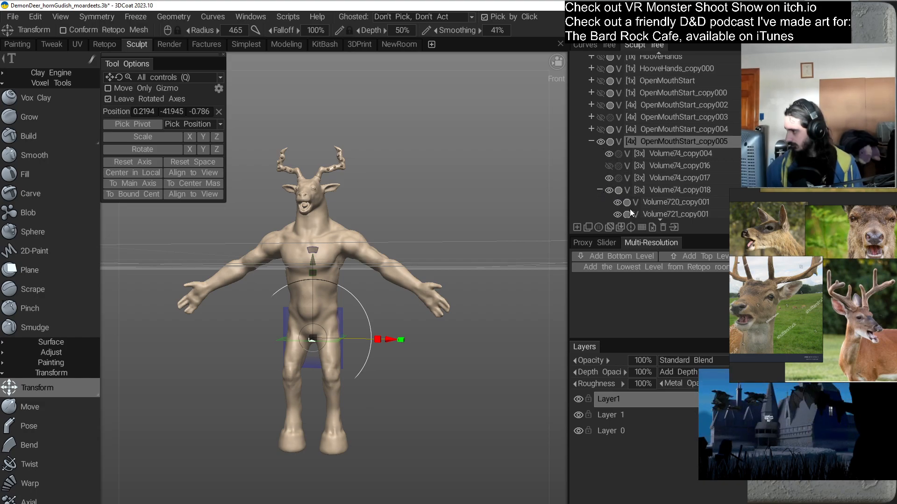
{"action": "left_click", "coordinate": [618, 189]}
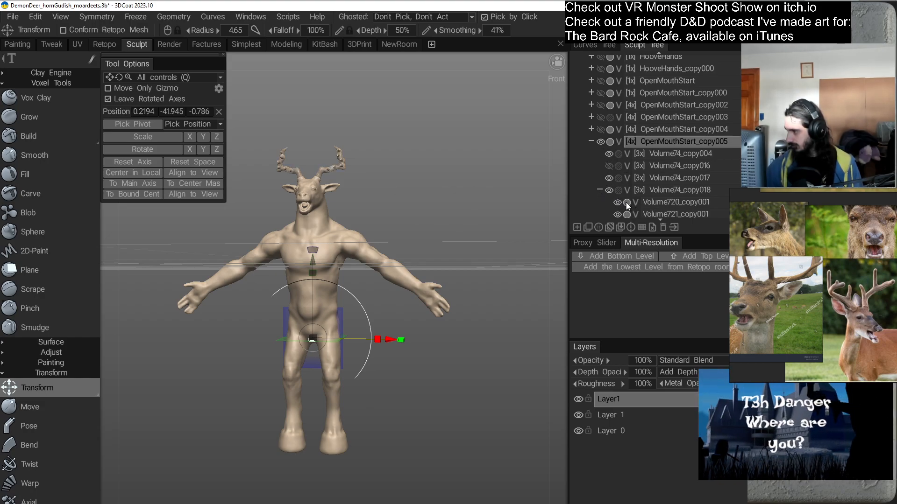
{"action": "left_click", "coordinate": [626, 202]}
{"action": "left_click", "coordinate": [627, 214]}
{"action": "scroll", "coordinate": [627, 206], "scroll_direction": "down", "scroll_amount": 3}
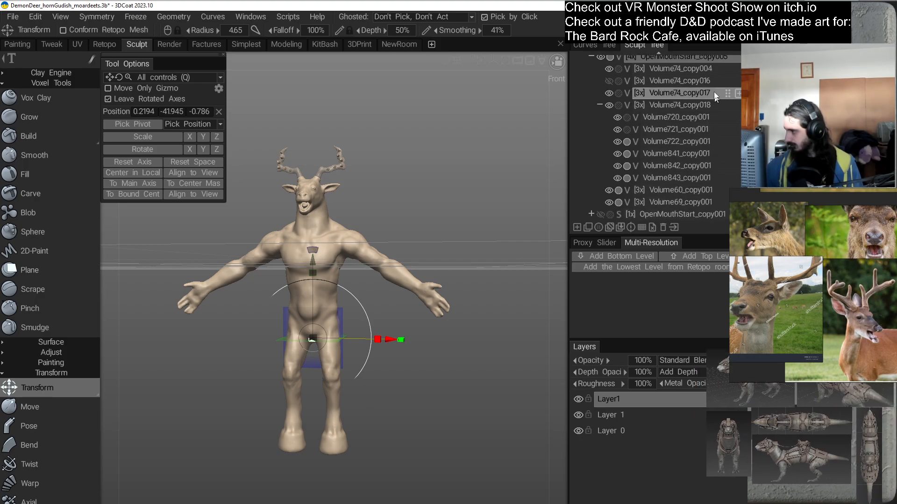
{"action": "left_click", "coordinate": [628, 178]}
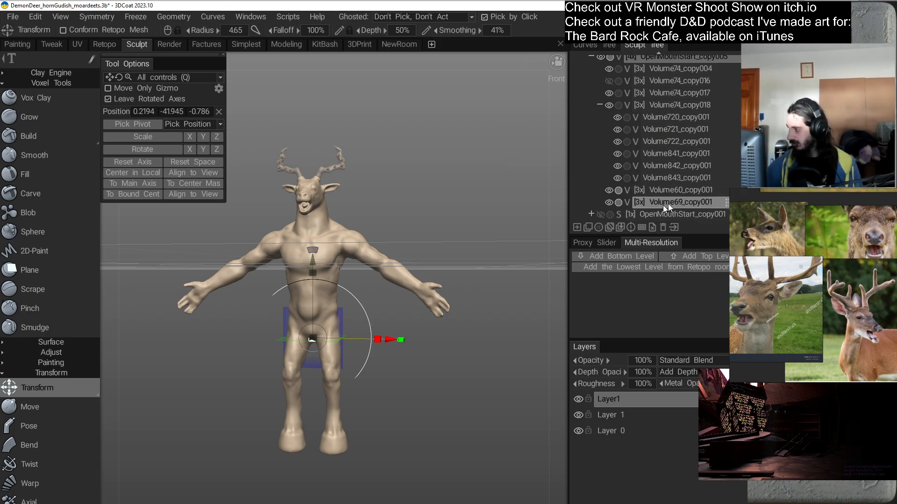
Hide Volume60_copy001, ghost Volume69_copy001 and collapse the Volume74_copy018 group.
{"action": "left_click", "coordinate": [608, 190]}
{"action": "left_click", "coordinate": [608, 201]}
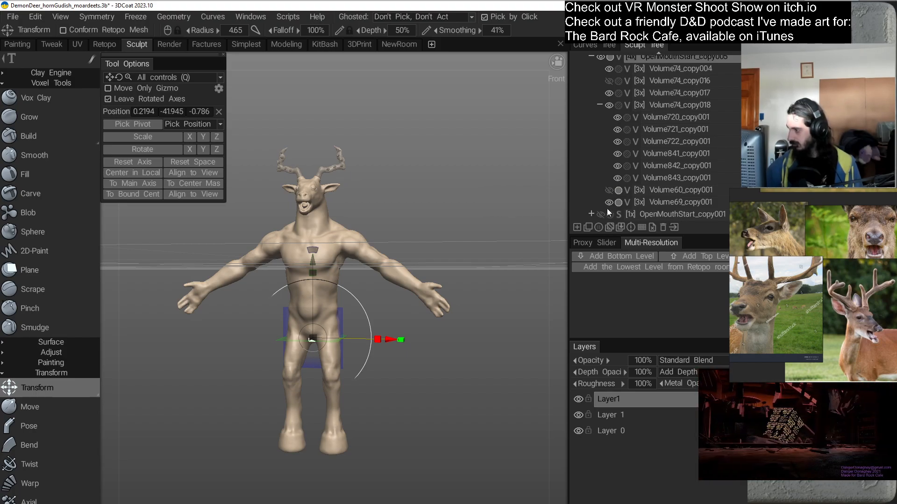
{"action": "left_click", "coordinate": [618, 201]}
{"action": "left_click", "coordinate": [600, 104]}
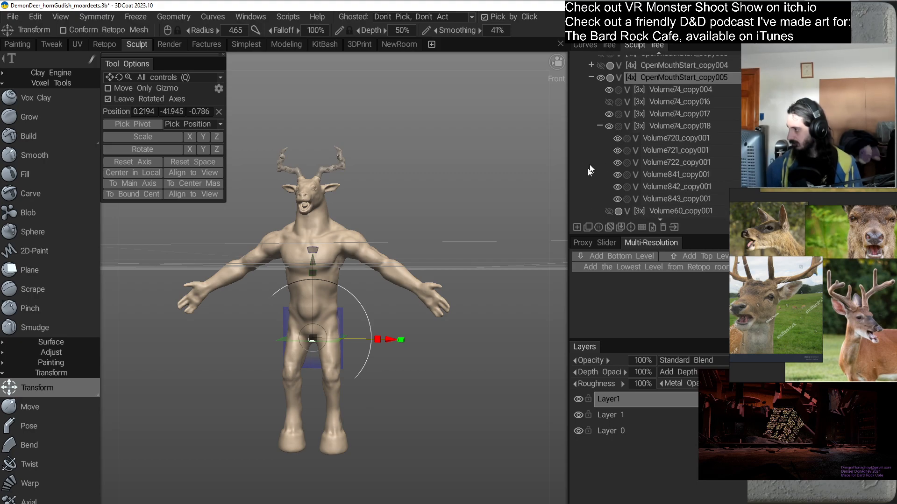
{"action": "scroll", "coordinate": [583, 141], "scroll_direction": "up", "scroll_amount": 3}
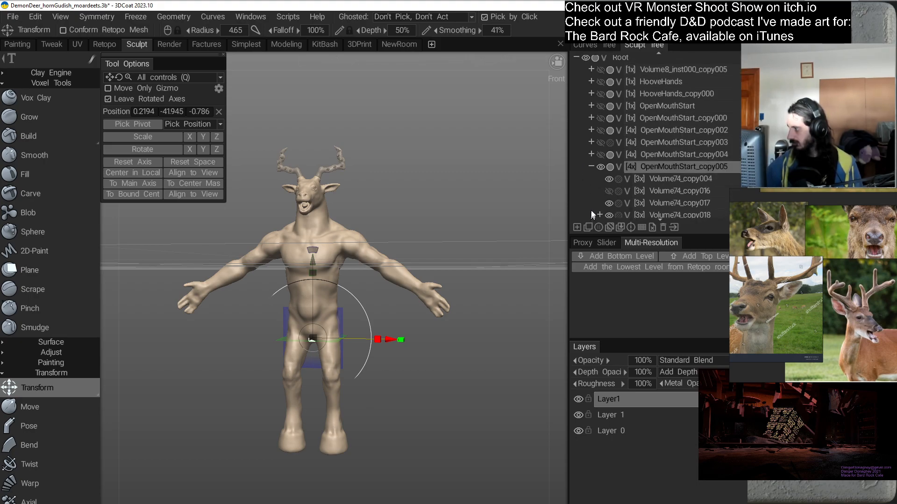
{"action": "scroll", "coordinate": [574, 189], "scroll_direction": "down", "scroll_amount": 1}
Check the full figure from the side and front, and save the project file.
{"action": "left_click_drag", "start_coordinate": [495, 294], "coordinate": [409, 311]}
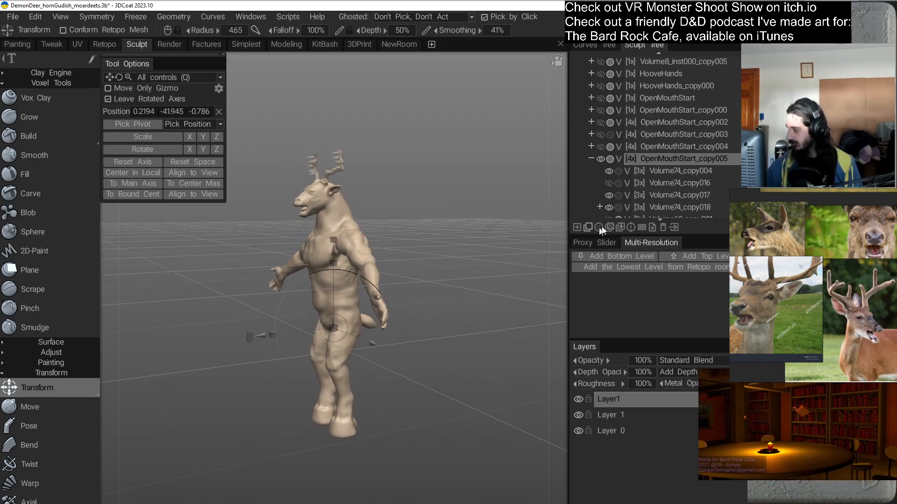
{"action": "scroll", "coordinate": [583, 159], "scroll_direction": "down", "scroll_amount": 2}
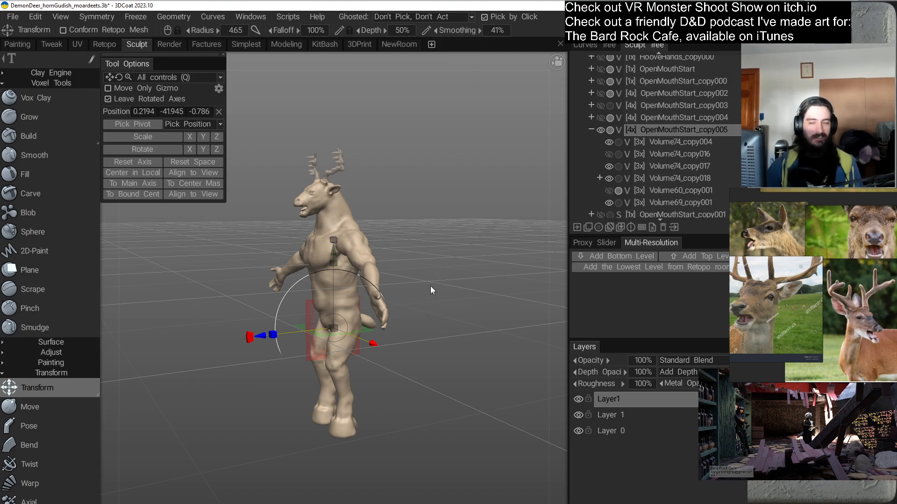
{"action": "left_click_drag", "start_coordinate": [458, 301], "coordinate": [439, 284], "text": "alt"}
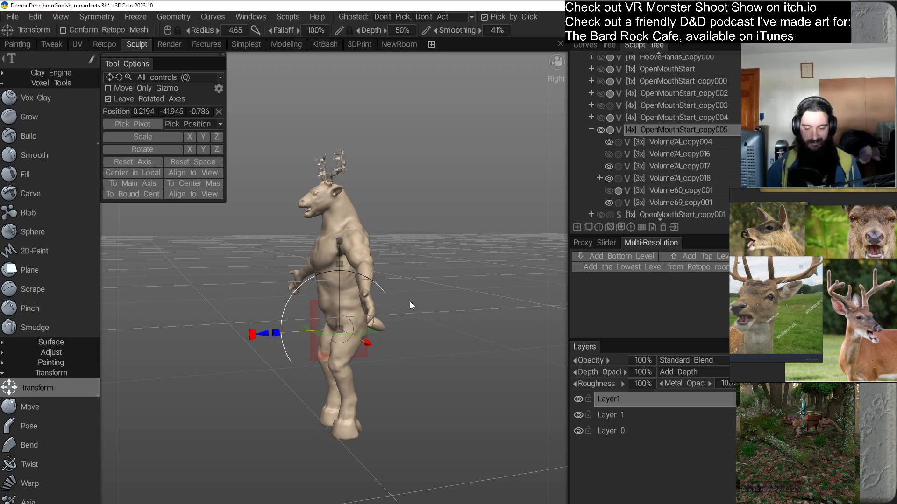
{"action": "left_click_drag", "start_coordinate": [410, 301], "coordinate": [496, 249], "text": "alt"}
{"action": "scroll", "coordinate": [459, 223], "scroll_direction": "up", "scroll_amount": 2}
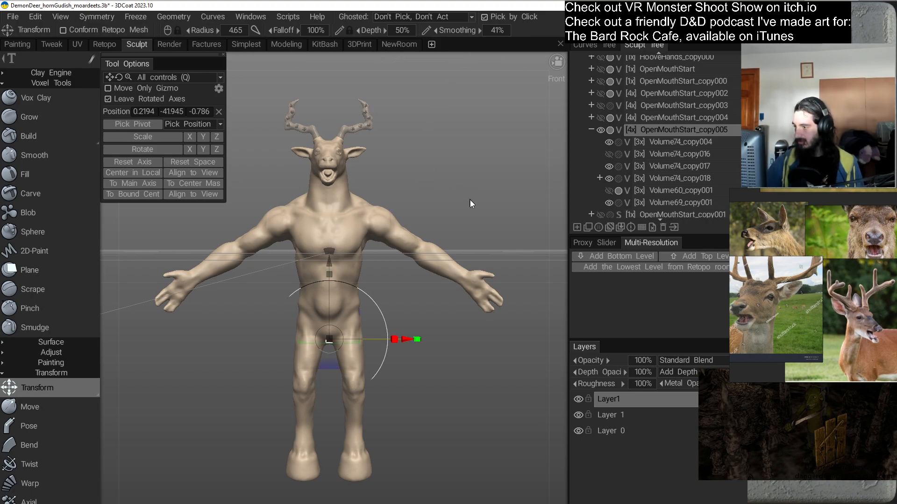
{"action": "key", "text": "ctrl+s"}
{"action": "left_click_drag", "start_coordinate": [480, 352], "coordinate": [425, 362], "text": "alt"}
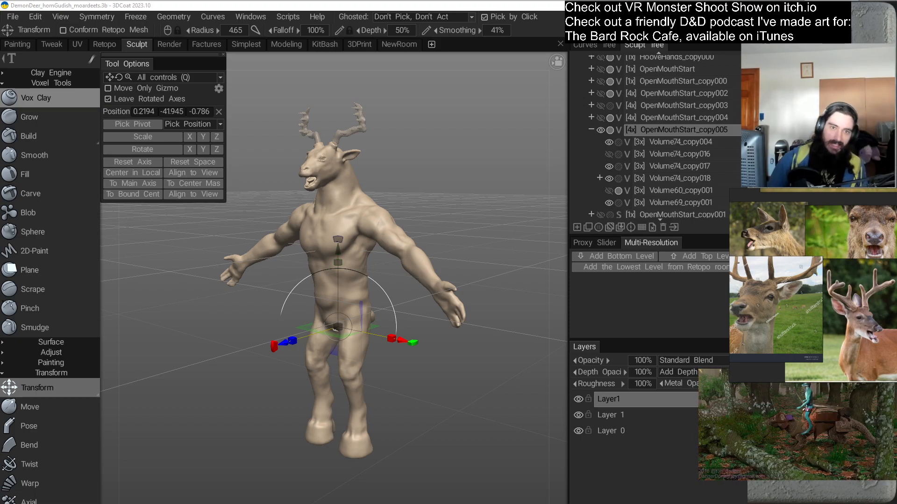
Switch to the reference board, paste a deer hoof photo into an empty area and enlarge it.
{"action": "scroll", "coordinate": [788, 337], "scroll_direction": "down", "scroll_amount": 2}
{"action": "middle_click_drag", "start_coordinate": [789, 337], "coordinate": [896, 302]}
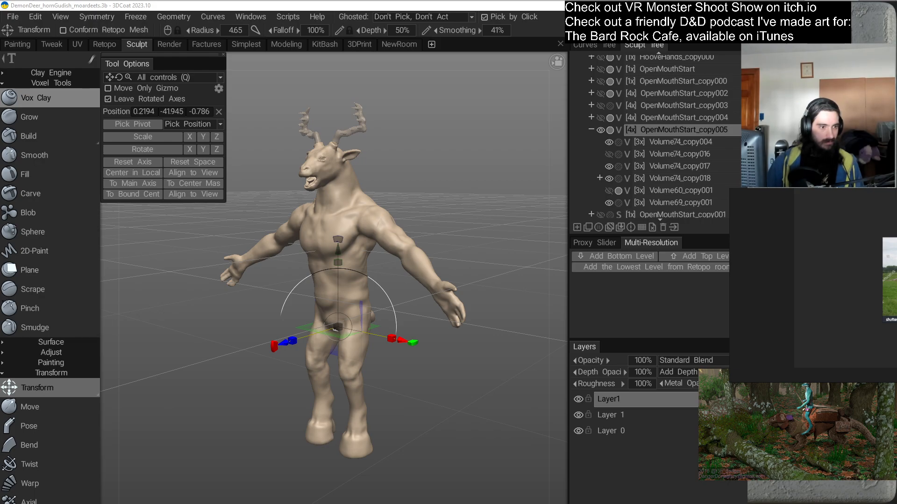
{"action": "key", "text": "ctrl+v"}
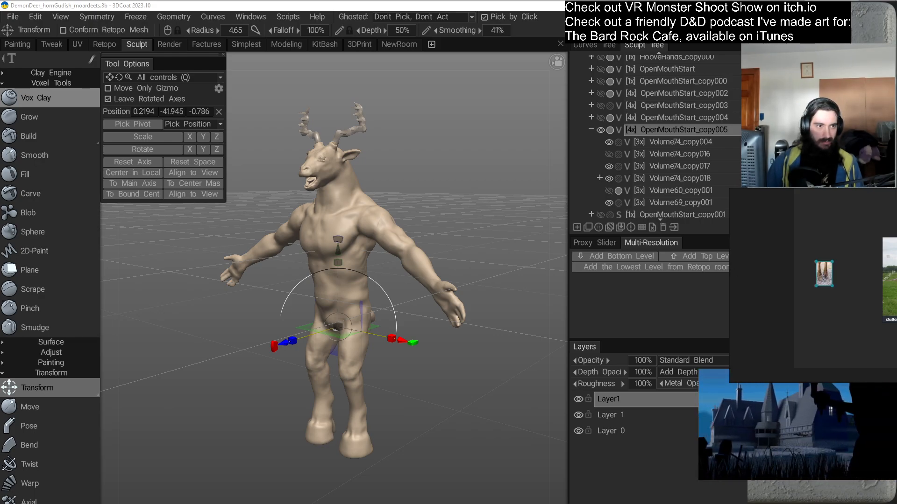
{"action": "left_click_drag", "start_coordinate": [815, 262], "coordinate": [761, 198]}
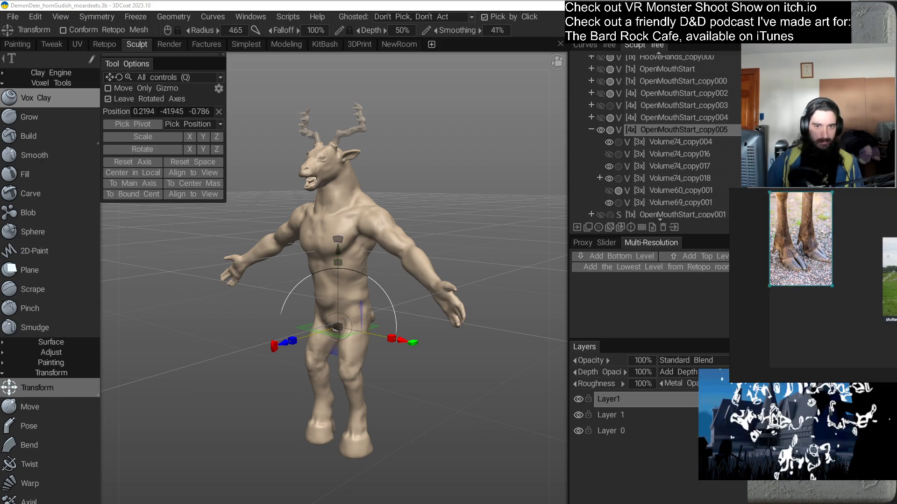
Add two more deer leg photos beneath the first hoof reference, resizing and positioning them on the board.
{"action": "left_click", "coordinate": [811, 301]}
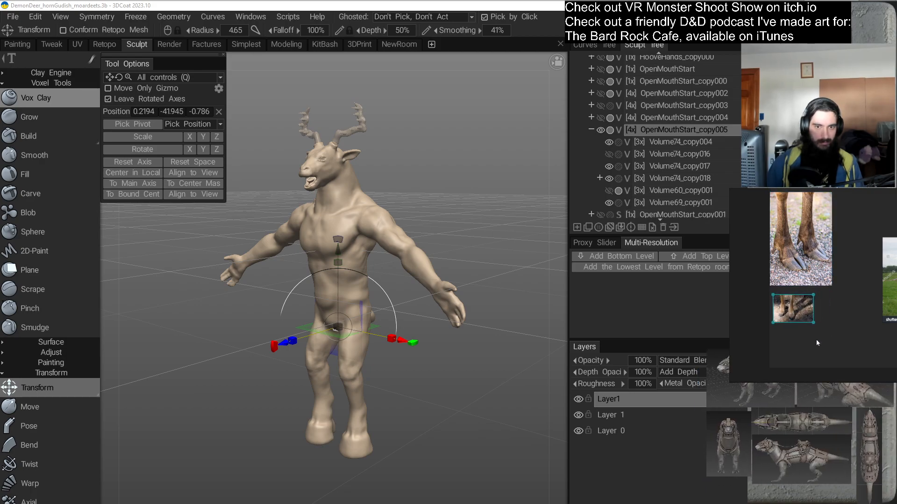
{"action": "left_click_drag", "start_coordinate": [812, 322], "coordinate": [896, 382]}
{"action": "left_click_drag", "start_coordinate": [861, 335], "coordinate": [849, 323]}
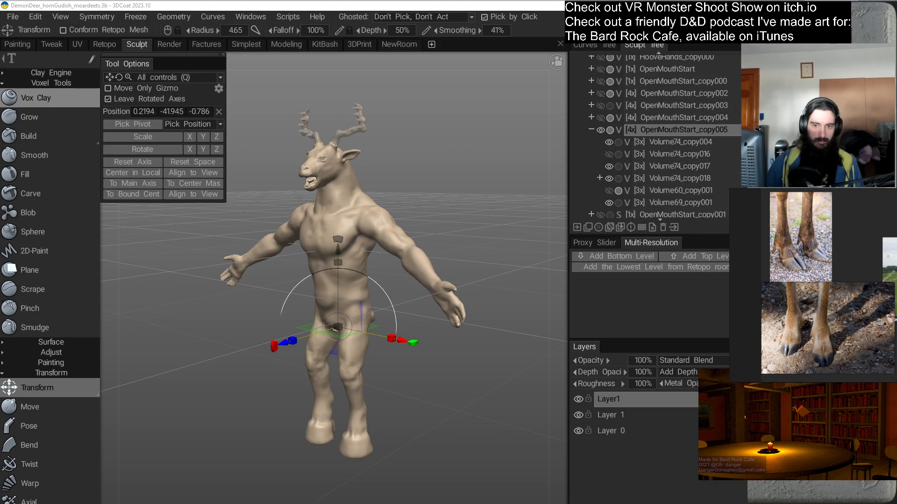
{"action": "left_click_drag", "start_coordinate": [895, 320], "coordinate": [833, 293]}
{"action": "left_click_drag", "start_coordinate": [866, 340], "coordinate": [872, 348]}
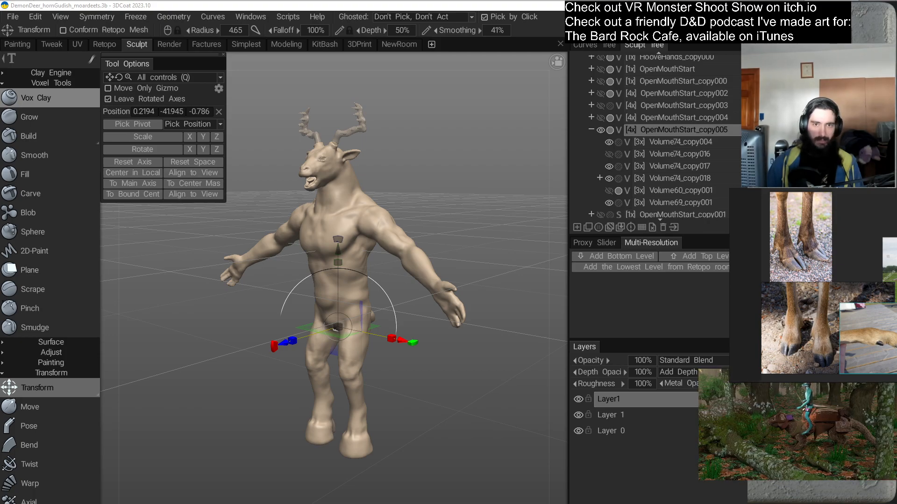
Paste a photo of hoof undersides onto the reference board, enlarge it and place it near the other deer hoof photos.
{"action": "key", "text": "ctrl+v"}
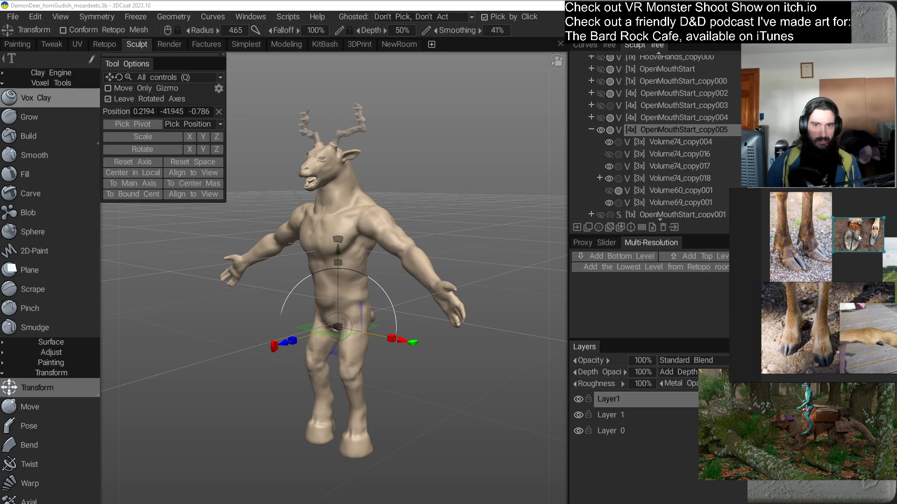
{"action": "left_click_drag", "start_coordinate": [833, 252], "coordinate": [717, 330]}
{"action": "mouse_move", "coordinate": [808, 284]}
{"action": "left_mouse_down"}
{"action": "mouse_move", "coordinate": [874, 262]}
{"action": "mouse_move", "coordinate": [800, 327]}
{"action": "mouse_move", "coordinate": [812, 274]}
{"action": "left_mouse_up"}
{"action": "middle_click_drag", "start_coordinate": [834, 314], "coordinate": [884, 312]}
{"action": "left_click_drag", "start_coordinate": [868, 276], "coordinate": [884, 267]}
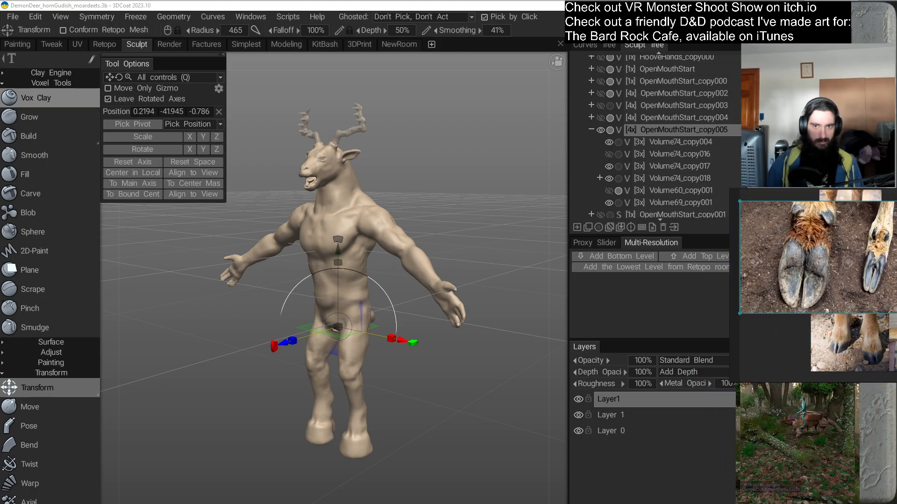
{"action": "left_click_drag", "start_coordinate": [896, 201], "coordinate": [876, 220]}
{"action": "left_click_drag", "start_coordinate": [824, 242], "coordinate": [843, 235]}
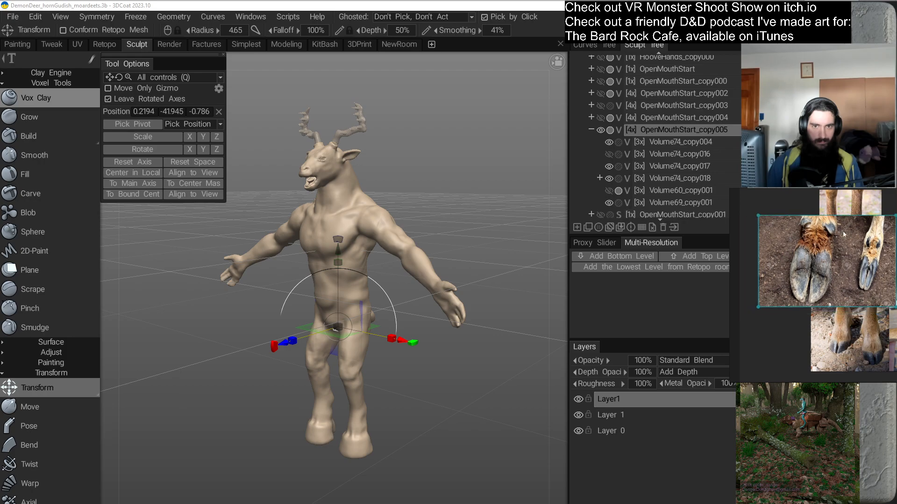
Arrange the hoof photos into a compact group, with the standing legs beside the hoof underside and the other leg photos beneath.
{"action": "left_click_drag", "start_coordinate": [848, 199], "coordinate": [757, 212]}
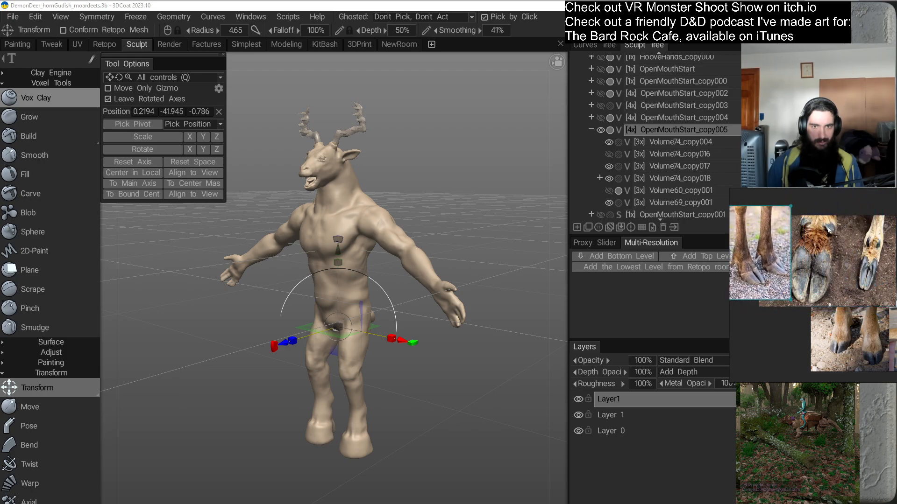
{"action": "left_click_drag", "start_coordinate": [834, 231], "coordinate": [860, 225]}
{"action": "left_click_drag", "start_coordinate": [763, 238], "coordinate": [768, 234]}
{"action": "left_click_drag", "start_coordinate": [855, 325], "coordinate": [778, 340]}
{"action": "left_click_drag", "start_coordinate": [896, 327], "coordinate": [856, 326]}
{"action": "left_click_drag", "start_coordinate": [866, 245], "coordinate": [871, 236]}
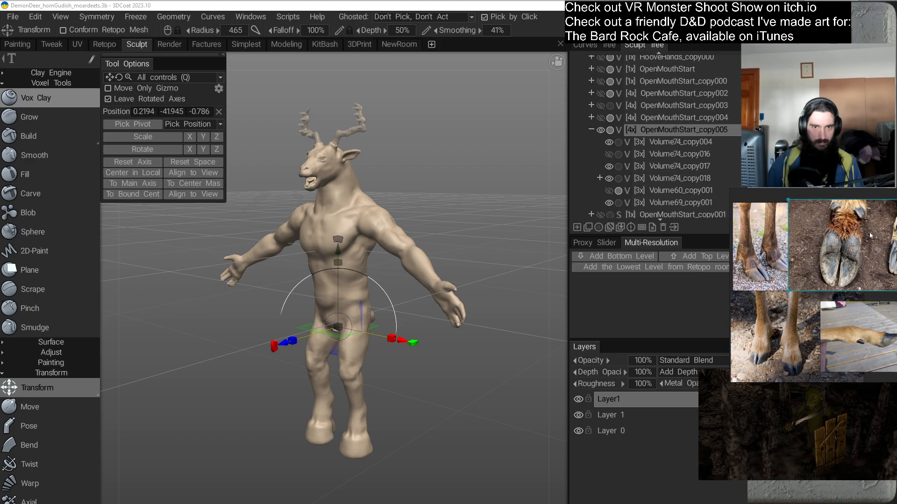
{"action": "left_click", "coordinate": [745, 248]}
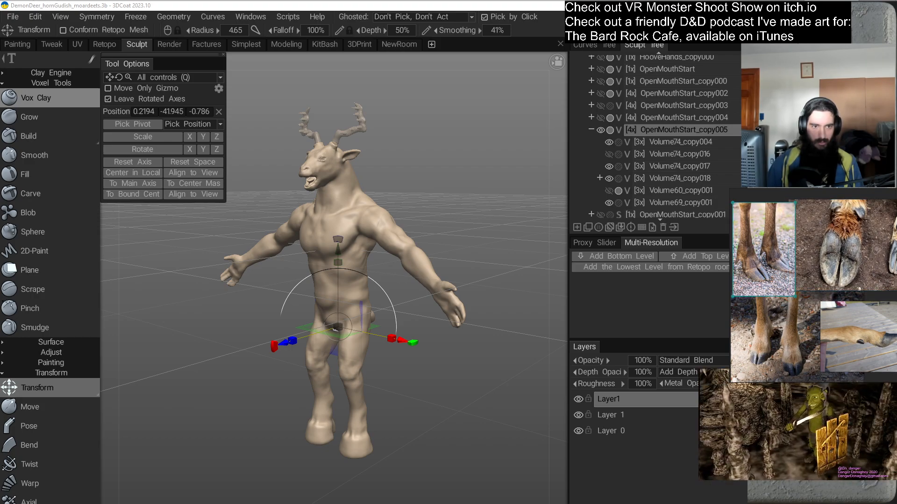
{"action": "left_click_drag", "start_coordinate": [891, 335], "coordinate": [885, 337]}
{"action": "left_click_drag", "start_coordinate": [888, 251], "coordinate": [880, 252]}
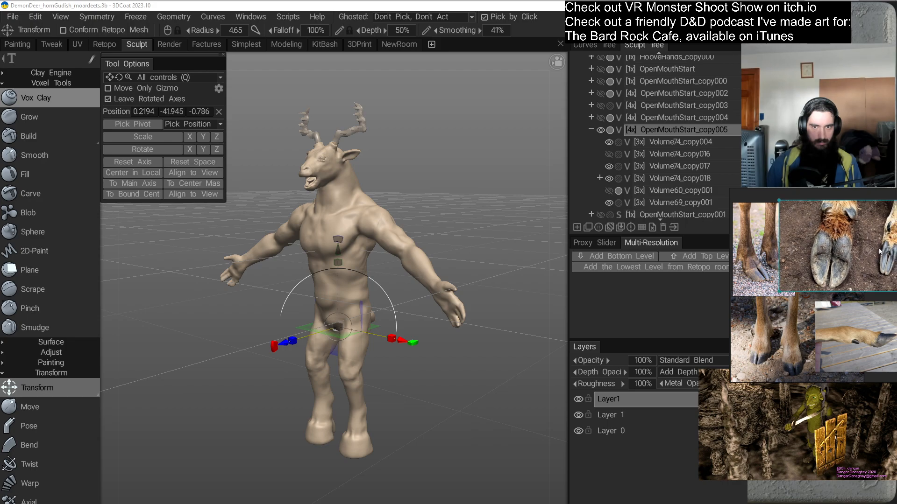
{"action": "left_click_drag", "start_coordinate": [762, 254], "coordinate": [760, 253]}
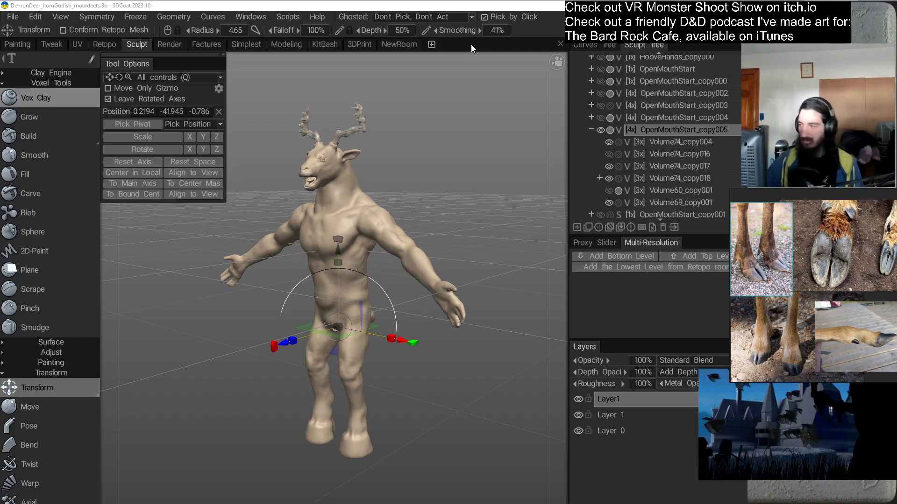
Switch to the Move tool for reshaping the hooves and dismiss the gizmo tip.
{"action": "left_click_drag", "start_coordinate": [411, 261], "coordinate": [399, 214], "text": "alt"}
{"action": "right_click_drag", "start_coordinate": [398, 214], "coordinate": [394, 288], "text": "alt"}
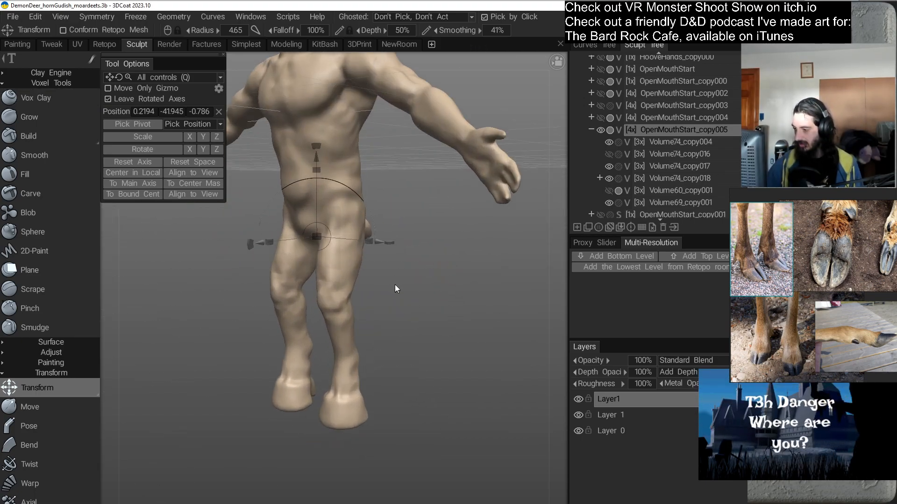
{"action": "middle_click_drag", "start_coordinate": [394, 288], "coordinate": [400, 236], "text": "alt"}
{"action": "right_click_drag", "start_coordinate": [400, 236], "coordinate": [407, 268], "text": "alt"}
{"action": "middle_click_drag", "start_coordinate": [407, 269], "coordinate": [411, 224], "text": "alt"}
{"action": "right_click_drag", "start_coordinate": [410, 224], "coordinate": [408, 240], "text": "alt"}
{"action": "middle_click_drag", "start_coordinate": [408, 240], "coordinate": [392, 215], "text": "alt"}
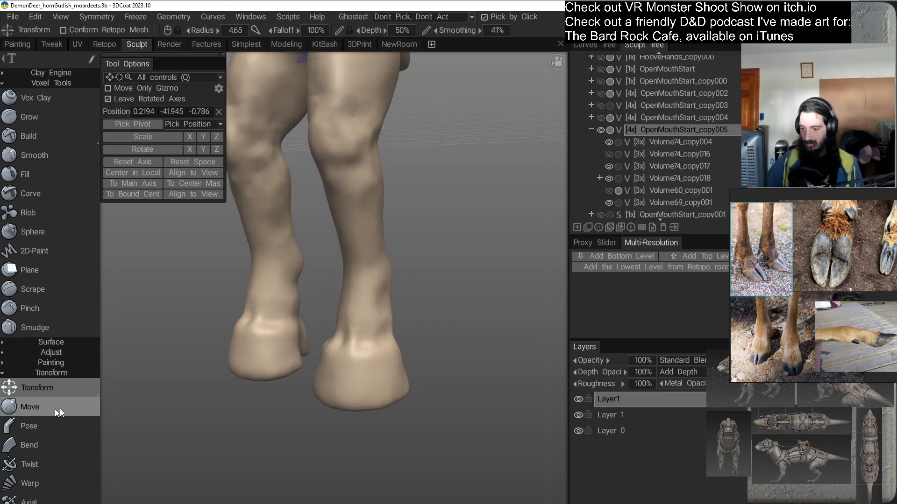
{"action": "left_click", "coordinate": [71, 407]}
{"action": "left_click_drag", "start_coordinate": [286, 372], "coordinate": [333, 352], "text": "alt"}
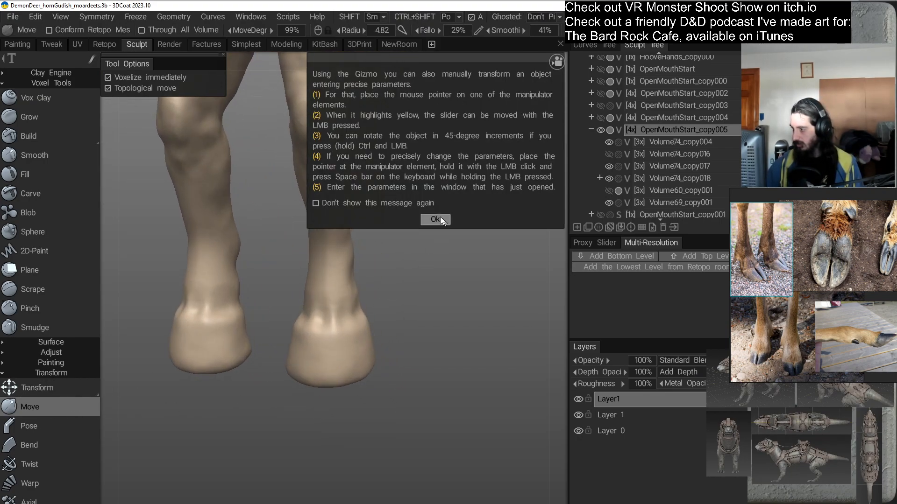
{"action": "left_click", "coordinate": [441, 220]}
Push a small notch into the lower front of the hooves with a brush radius of 3.04, and save the project.
{"action": "left_click_drag", "start_coordinate": [436, 273], "coordinate": [405, 301], "text": "alt"}
{"action": "right_click_drag", "start_coordinate": [405, 301], "coordinate": [392, 272], "text": "alt"}
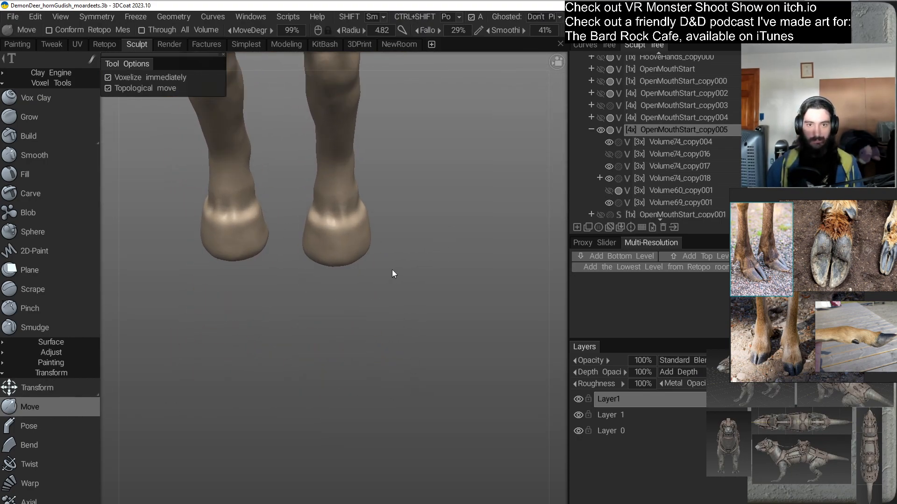
{"action": "middle_click_drag", "start_coordinate": [391, 272], "coordinate": [406, 300], "text": "alt"}
{"action": "mouse_move", "coordinate": [405, 300]}
{"action": "left_mouse_down", "text": "alt"}
{"action": "mouse_move", "coordinate": [388, 297]}
{"action": "mouse_move", "coordinate": [385, 313]}
{"action": "mouse_move", "coordinate": [382, 294]}
{"action": "mouse_move", "coordinate": [419, 301]}
{"action": "left_mouse_up", "text": "alt"}
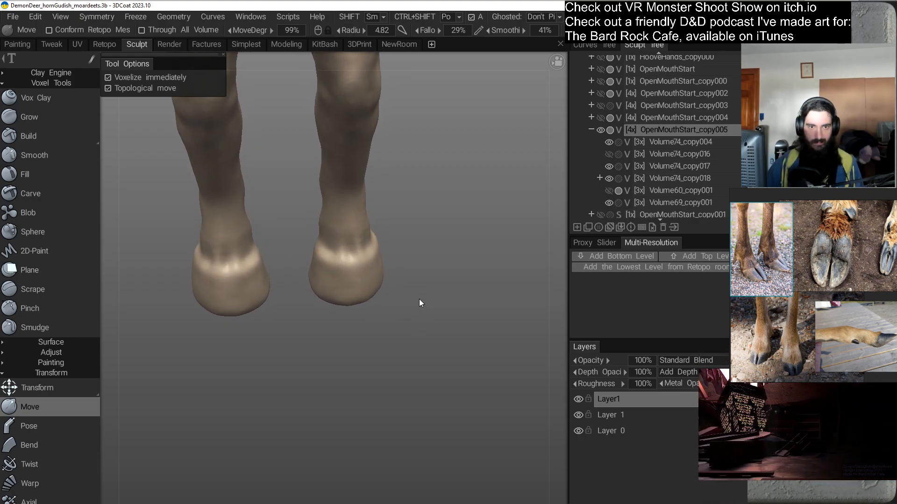
{"action": "right_click_drag", "start_coordinate": [350, 295], "coordinate": [355, 309]}
{"action": "left_click_drag", "start_coordinate": [350, 299], "coordinate": [349, 276]}
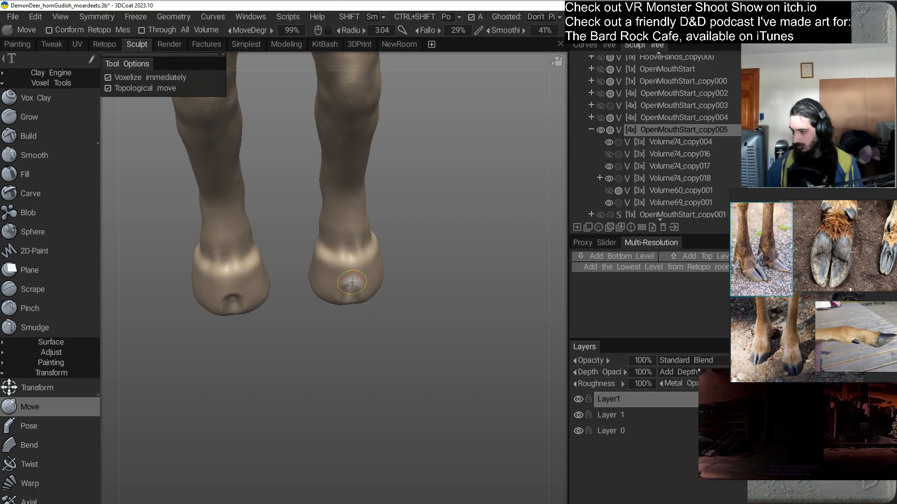
{"action": "left_click_drag", "start_coordinate": [354, 317], "coordinate": [302, 320]}
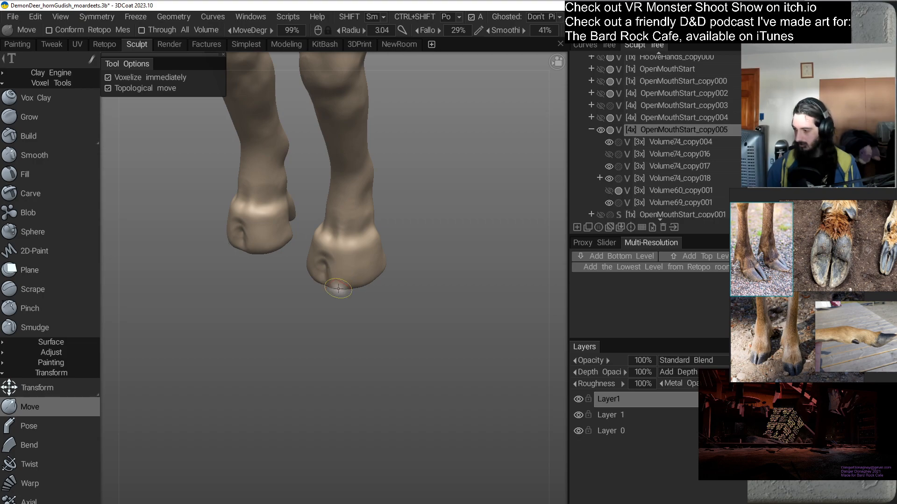
{"action": "left_click_drag", "start_coordinate": [370, 327], "coordinate": [366, 297]}
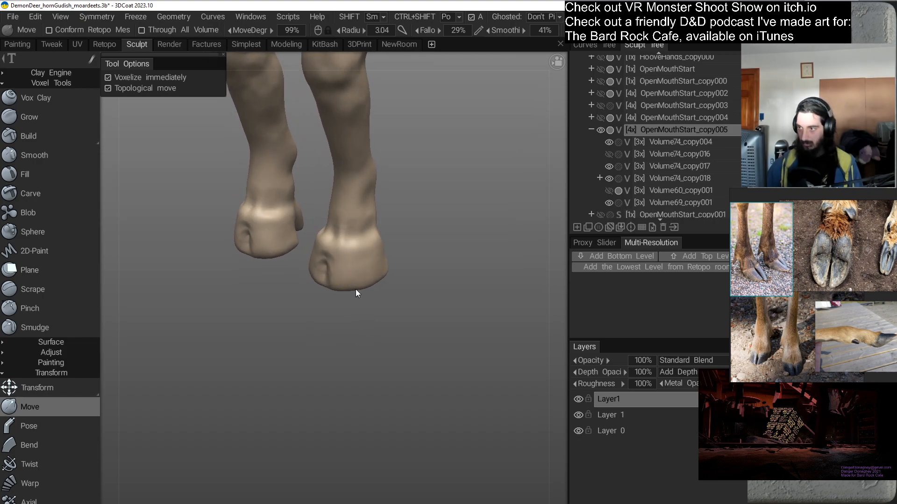
{"action": "key", "text": "ctrl+s"}
Pull the front of the hooves forward into two separate toes with a brush radius of 4.63.
{"action": "mouse_move", "coordinate": [299, 321]}
{"action": "left_mouse_down"}
{"action": "mouse_move", "coordinate": [324, 312]}
{"action": "mouse_move", "coordinate": [337, 321]}
{"action": "mouse_move", "coordinate": [335, 286]}
{"action": "left_mouse_up"}
{"action": "right_click_drag", "start_coordinate": [335, 286], "coordinate": [345, 290]}
{"action": "mouse_move", "coordinate": [335, 289]}
{"action": "left_mouse_down"}
{"action": "mouse_move", "coordinate": [313, 297]}
{"action": "mouse_move", "coordinate": [321, 299]}
{"action": "left_mouse_up"}
{"action": "left_click_drag", "start_coordinate": [333, 337], "coordinate": [437, 328]}
{"action": "left_click_drag", "start_coordinate": [367, 310], "coordinate": [377, 313]}
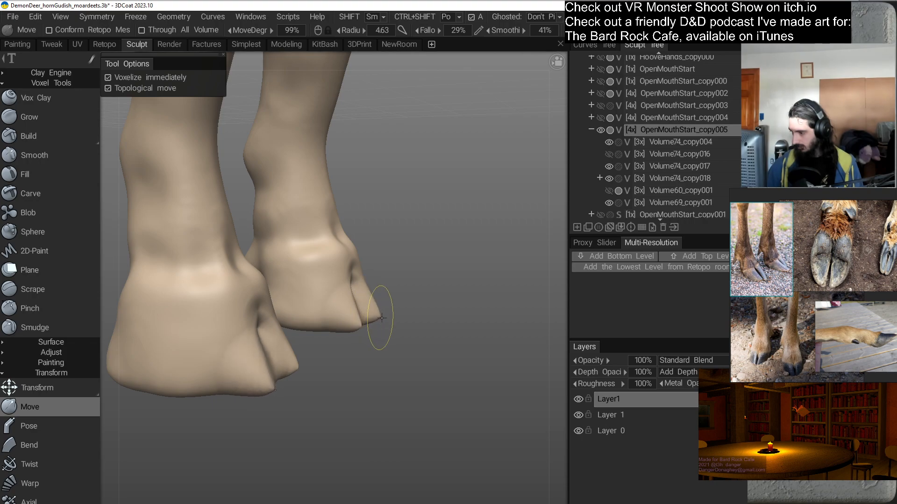
{"action": "left_click_drag", "start_coordinate": [419, 339], "coordinate": [341, 344]}
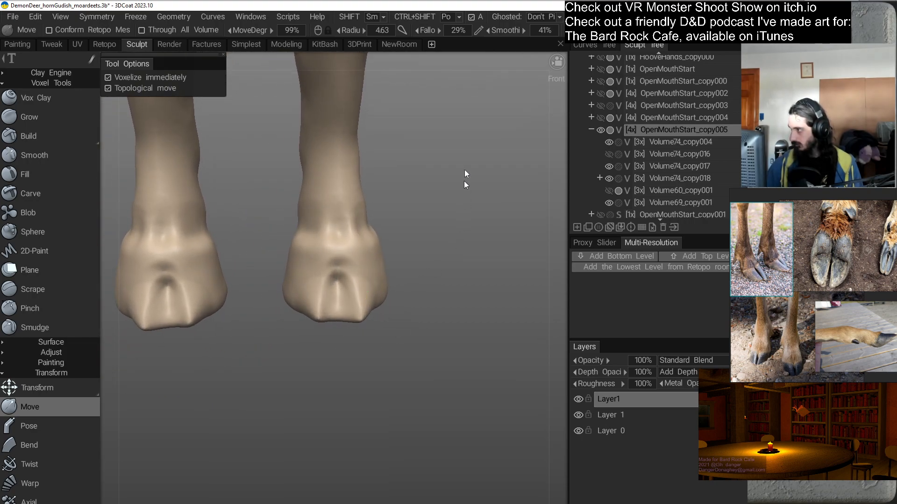
Narrow the toes toward pointed tips and tighten the cleft between them, with smoothing at 100%.
{"action": "left_click_drag", "start_coordinate": [366, 290], "coordinate": [409, 288]}
{"action": "left_click_drag", "start_coordinate": [359, 276], "coordinate": [350, 276]}
{"action": "left_click_drag", "start_coordinate": [432, 306], "coordinate": [381, 309]}
{"action": "mouse_move", "coordinate": [405, 343]}
{"action": "left_mouse_down"}
{"action": "mouse_move", "coordinate": [375, 346]}
{"action": "mouse_move", "coordinate": [330, 294]}
{"action": "mouse_move", "coordinate": [341, 373]}
{"action": "mouse_move", "coordinate": [332, 307]}
{"action": "mouse_move", "coordinate": [311, 340]}
{"action": "mouse_move", "coordinate": [335, 302]}
{"action": "left_mouse_up"}
{"action": "mouse_move", "coordinate": [260, 326]}
{"action": "left_mouse_down"}
{"action": "mouse_move", "coordinate": [274, 349]}
{"action": "mouse_move", "coordinate": [295, 352]}
{"action": "left_mouse_up"}
{"action": "mouse_move", "coordinate": [307, 309]}
{"action": "left_mouse_down"}
{"action": "mouse_move", "coordinate": [280, 318]}
{"action": "mouse_move", "coordinate": [282, 335]}
{"action": "left_mouse_up"}
{"action": "mouse_move", "coordinate": [282, 332]}
{"action": "left_mouse_down"}
{"action": "mouse_move", "coordinate": [304, 332]}
{"action": "mouse_move", "coordinate": [317, 303]}
{"action": "mouse_move", "coordinate": [320, 319]}
{"action": "left_mouse_up"}
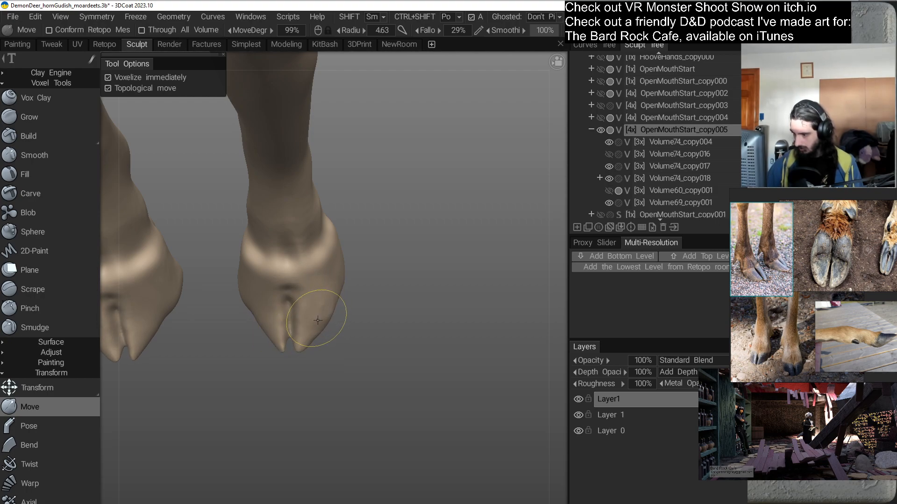
{"action": "left_click_drag", "start_coordinate": [254, 313], "coordinate": [248, 295]}
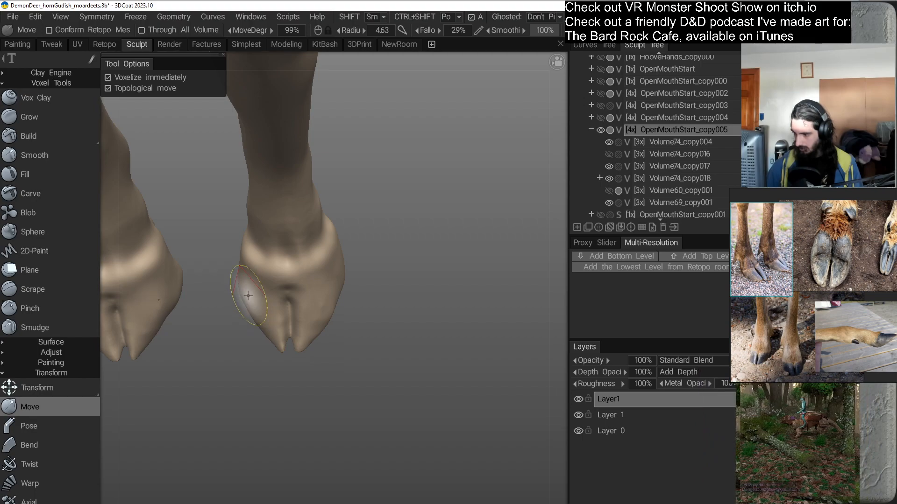
Reshape the hoof's side profile and blend its upper rim into the ankle, enlarging the brush radius to 5.38.
{"action": "mouse_move", "coordinate": [261, 345]}
{"action": "left_mouse_down"}
{"action": "mouse_move", "coordinate": [352, 328]}
{"action": "mouse_move", "coordinate": [388, 292]}
{"action": "left_mouse_up"}
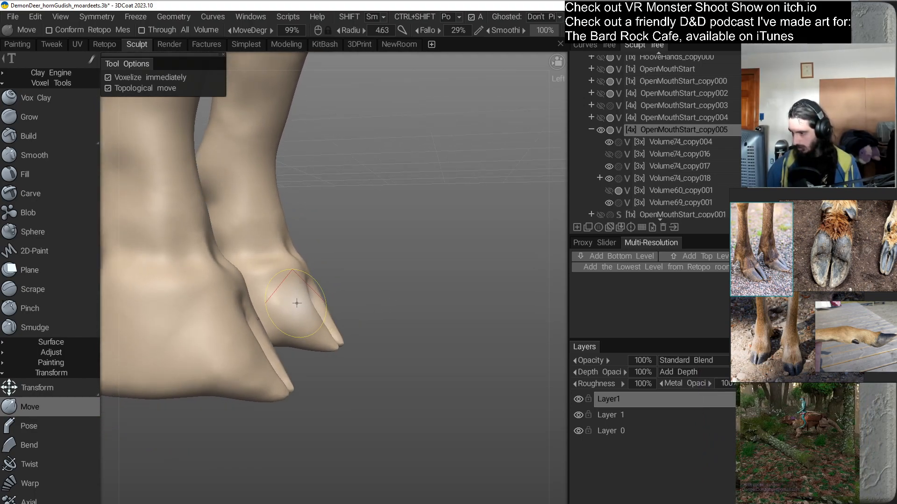
{"action": "mouse_move", "coordinate": [303, 301]}
{"action": "left_mouse_down"}
{"action": "mouse_move", "coordinate": [317, 274]}
{"action": "mouse_move", "coordinate": [370, 320]}
{"action": "mouse_move", "coordinate": [266, 374]}
{"action": "mouse_move", "coordinate": [294, 323]}
{"action": "mouse_move", "coordinate": [290, 303]}
{"action": "mouse_move", "coordinate": [252, 307]}
{"action": "mouse_move", "coordinate": [316, 316]}
{"action": "mouse_move", "coordinate": [326, 297]}
{"action": "mouse_move", "coordinate": [302, 282]}
{"action": "mouse_move", "coordinate": [295, 310]}
{"action": "left_mouse_up"}
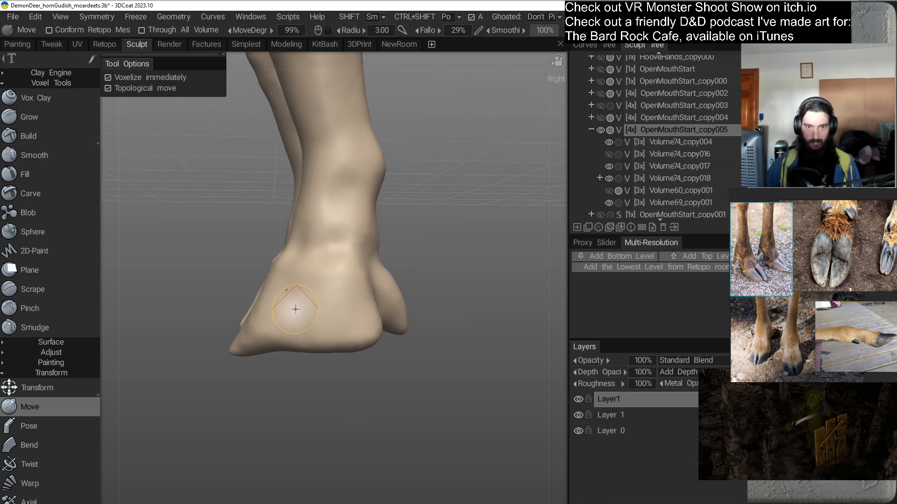
{"action": "right_click_drag", "start_coordinate": [329, 276], "coordinate": [333, 276]}
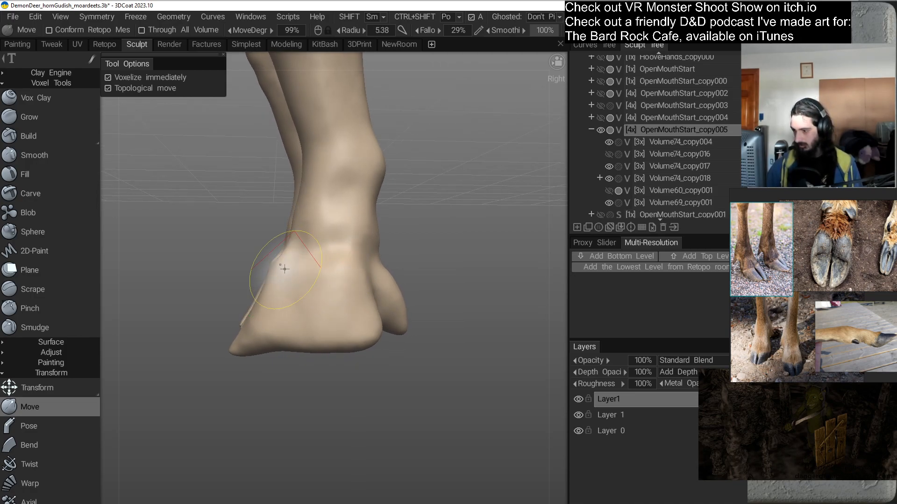
{"action": "mouse_move", "coordinate": [344, 255]}
{"action": "left_mouse_down"}
{"action": "mouse_move", "coordinate": [318, 299]}
{"action": "mouse_move", "coordinate": [300, 276]}
{"action": "mouse_move", "coordinate": [250, 257]}
{"action": "mouse_move", "coordinate": [318, 279]}
{"action": "mouse_move", "coordinate": [340, 270]}
{"action": "left_mouse_up"}
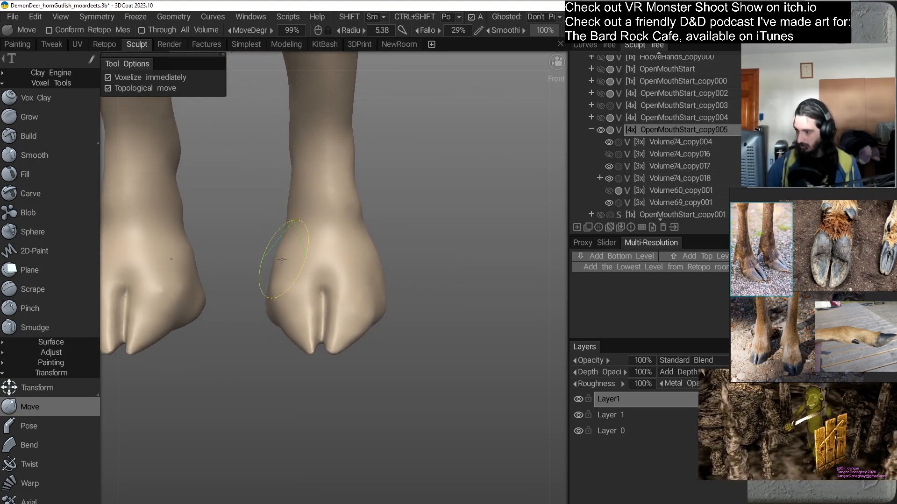
{"action": "mouse_move", "coordinate": [294, 244]}
{"action": "left_mouse_down"}
{"action": "mouse_move", "coordinate": [377, 296]}
{"action": "mouse_move", "coordinate": [386, 246]}
{"action": "left_mouse_up"}
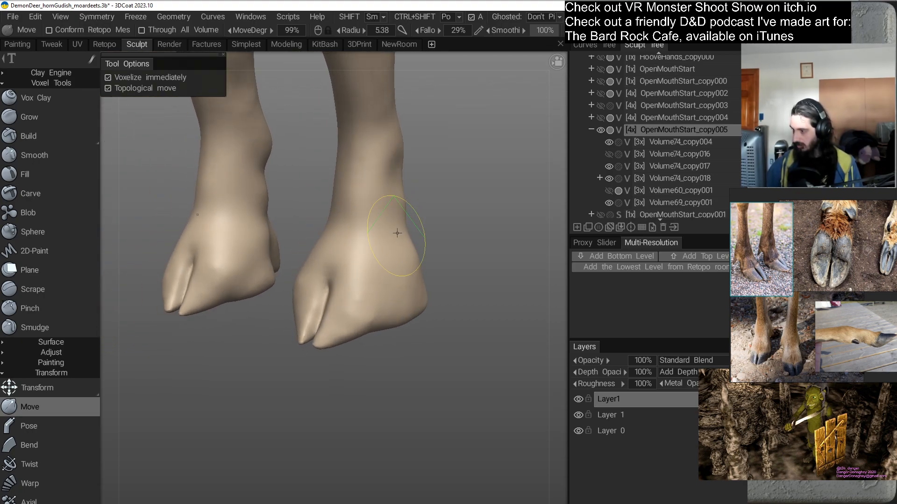
Adjust the hoof's outer contour and raise its lower edge, enlarging the brush radius to 5.83.
{"action": "left_click_drag", "start_coordinate": [435, 266], "coordinate": [372, 309]}
{"action": "mouse_move", "coordinate": [382, 273]}
{"action": "left_mouse_down"}
{"action": "mouse_move", "coordinate": [347, 270]}
{"action": "mouse_move", "coordinate": [356, 325]}
{"action": "mouse_move", "coordinate": [310, 276]}
{"action": "left_mouse_up"}
{"action": "mouse_move", "coordinate": [339, 328]}
{"action": "left_mouse_down"}
{"action": "mouse_move", "coordinate": [330, 308]}
{"action": "mouse_move", "coordinate": [315, 311]}
{"action": "left_mouse_up"}
{"action": "left_click_drag", "start_coordinate": [355, 366], "coordinate": [352, 337]}
{"action": "right_click_drag", "start_coordinate": [326, 319], "coordinate": [343, 318]}
{"action": "mouse_move", "coordinate": [324, 321]}
{"action": "left_mouse_down"}
{"action": "mouse_move", "coordinate": [313, 325]}
{"action": "mouse_move", "coordinate": [317, 301]}
{"action": "left_mouse_up"}
Shape the back of the hoof into a pointed dewclaw separated from the heel, reducing the brush radius to 4.25.
{"action": "left_click_drag", "start_coordinate": [377, 346], "coordinate": [220, 335]}
{"action": "middle_click_drag", "start_coordinate": [219, 335], "coordinate": [321, 322], "text": "alt"}
{"action": "right_click_drag", "start_coordinate": [322, 322], "coordinate": [309, 308], "text": "alt"}
{"action": "middle_click_drag", "start_coordinate": [308, 308], "coordinate": [332, 322], "text": "alt"}
{"action": "mouse_move", "coordinate": [330, 321]}
{"action": "left_mouse_down", "text": "alt"}
{"action": "mouse_move", "coordinate": [366, 336]}
{"action": "mouse_move", "coordinate": [309, 329]}
{"action": "mouse_move", "coordinate": [267, 271]}
{"action": "left_mouse_up", "text": "alt"}
{"action": "mouse_move", "coordinate": [260, 304]}
{"action": "left_mouse_down"}
{"action": "mouse_move", "coordinate": [251, 301]}
{"action": "mouse_move", "coordinate": [230, 360]}
{"action": "mouse_move", "coordinate": [260, 321]}
{"action": "mouse_move", "coordinate": [288, 313]}
{"action": "left_mouse_up"}
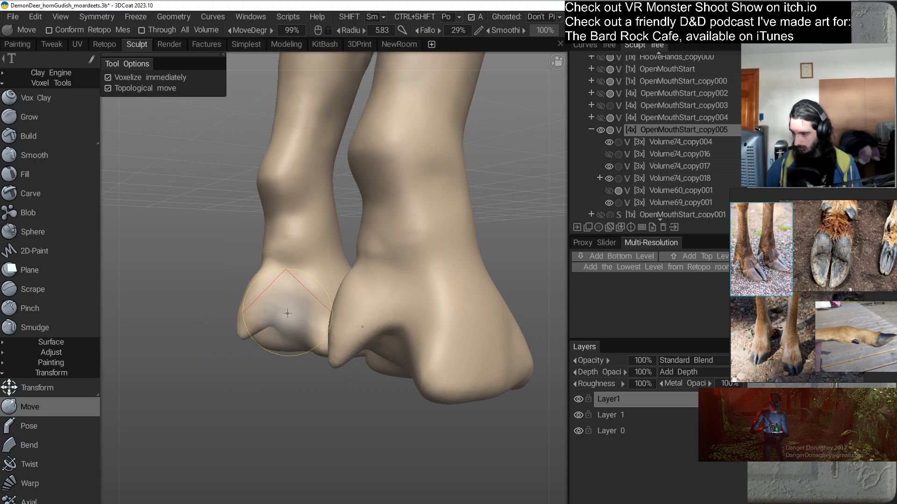
{"action": "mouse_move", "coordinate": [280, 362]}
{"action": "left_mouse_down", "text": "alt"}
{"action": "mouse_move", "coordinate": [339, 333]}
{"action": "mouse_move", "coordinate": [376, 288]}
{"action": "mouse_move", "coordinate": [363, 256]}
{"action": "mouse_move", "coordinate": [373, 325]}
{"action": "mouse_move", "coordinate": [360, 377]}
{"action": "mouse_move", "coordinate": [296, 360]}
{"action": "mouse_move", "coordinate": [330, 324]}
{"action": "mouse_move", "coordinate": [307, 338]}
{"action": "left_mouse_up", "text": "alt"}
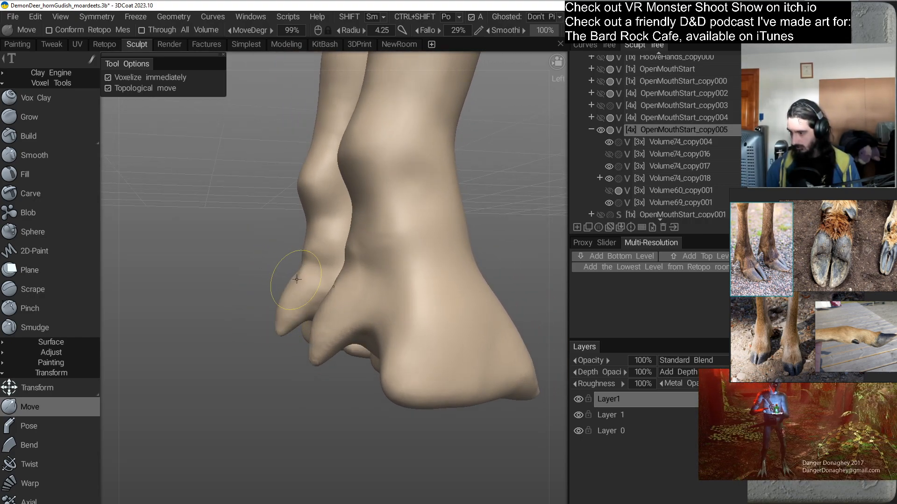
{"action": "mouse_move", "coordinate": [282, 303]}
{"action": "left_mouse_down"}
{"action": "mouse_move", "coordinate": [270, 313]}
{"action": "mouse_move", "coordinate": [287, 286]}
{"action": "left_mouse_up"}
Reshape the hoof's heel and side around the dewclaw with a brush radius of 6.54.
{"action": "left_click_drag", "start_coordinate": [260, 322], "coordinate": [341, 317], "text": "alt"}
{"action": "middle_click_drag", "start_coordinate": [341, 316], "coordinate": [255, 318], "text": "alt"}
{"action": "mouse_move", "coordinate": [321, 300]}
{"action": "left_mouse_down", "text": "alt"}
{"action": "mouse_move", "coordinate": [369, 330]}
{"action": "mouse_move", "coordinate": [382, 287]}
{"action": "mouse_move", "coordinate": [320, 330]}
{"action": "mouse_move", "coordinate": [359, 354]}
{"action": "mouse_move", "coordinate": [383, 300]}
{"action": "mouse_move", "coordinate": [430, 314]}
{"action": "mouse_move", "coordinate": [419, 270]}
{"action": "mouse_move", "coordinate": [400, 296]}
{"action": "mouse_move", "coordinate": [414, 336]}
{"action": "mouse_move", "coordinate": [384, 288]}
{"action": "left_mouse_up", "text": "alt"}
{"action": "right_click_drag", "start_coordinate": [327, 332], "coordinate": [345, 332]}
{"action": "mouse_move", "coordinate": [346, 332]}
{"action": "left_mouse_down"}
{"action": "mouse_move", "coordinate": [324, 343]}
{"action": "mouse_move", "coordinate": [368, 376]}
{"action": "mouse_move", "coordinate": [399, 376]}
{"action": "mouse_move", "coordinate": [276, 372]}
{"action": "mouse_move", "coordinate": [284, 348]}
{"action": "left_mouse_up"}
{"action": "left_click_drag", "start_coordinate": [242, 327], "coordinate": [248, 332]}
{"action": "mouse_move", "coordinate": [256, 301]}
{"action": "left_mouse_down"}
{"action": "mouse_move", "coordinate": [286, 357]}
{"action": "mouse_move", "coordinate": [354, 364]}
{"action": "mouse_move", "coordinate": [321, 314]}
{"action": "mouse_move", "coordinate": [332, 344]}
{"action": "mouse_move", "coordinate": [309, 369]}
{"action": "left_mouse_up"}
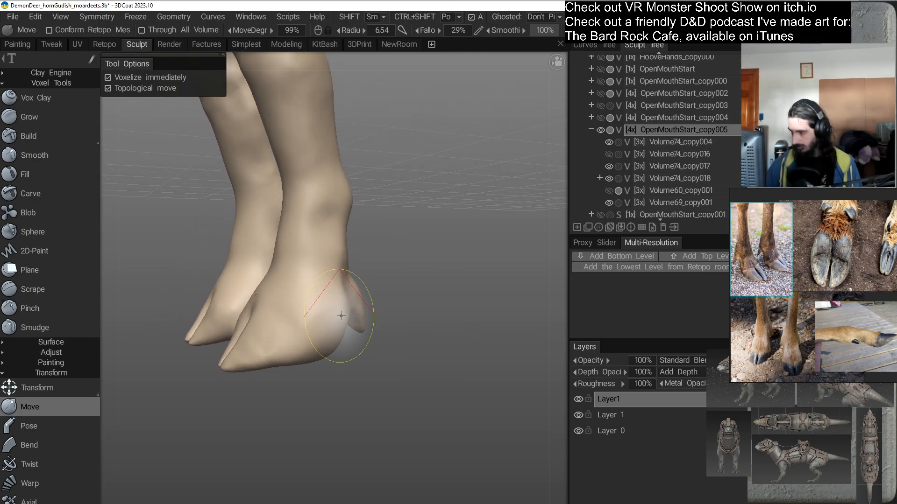
{"action": "mouse_move", "coordinate": [342, 312]}
{"action": "left_mouse_down"}
{"action": "mouse_move", "coordinate": [333, 310]}
{"action": "mouse_move", "coordinate": [329, 343]}
{"action": "mouse_move", "coordinate": [366, 346]}
{"action": "mouse_move", "coordinate": [341, 314]}
{"action": "left_mouse_up"}
{"action": "left_click_drag", "start_coordinate": [336, 352], "coordinate": [330, 343]}
{"action": "mouse_move", "coordinate": [371, 364]}
{"action": "left_mouse_down", "text": "alt"}
{"action": "mouse_move", "coordinate": [336, 366]}
{"action": "mouse_move", "coordinate": [346, 370]}
{"action": "left_mouse_up", "text": "alt"}
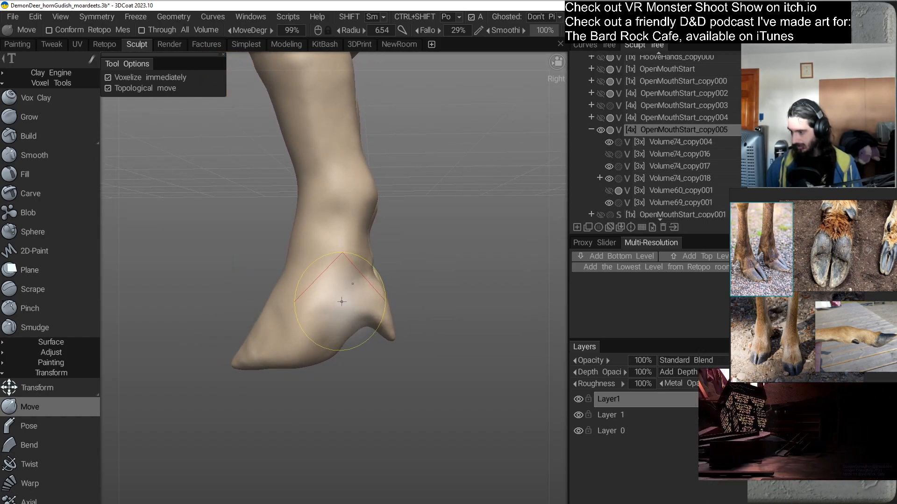
Refine the hollow between the dewclaw and the heel with a brush radius of 2.42.
{"action": "mouse_move", "coordinate": [322, 305]}
{"action": "left_mouse_down", "text": "alt"}
{"action": "mouse_move", "coordinate": [353, 339]}
{"action": "mouse_move", "coordinate": [354, 321]}
{"action": "mouse_move", "coordinate": [371, 351]}
{"action": "left_mouse_up", "text": "alt"}
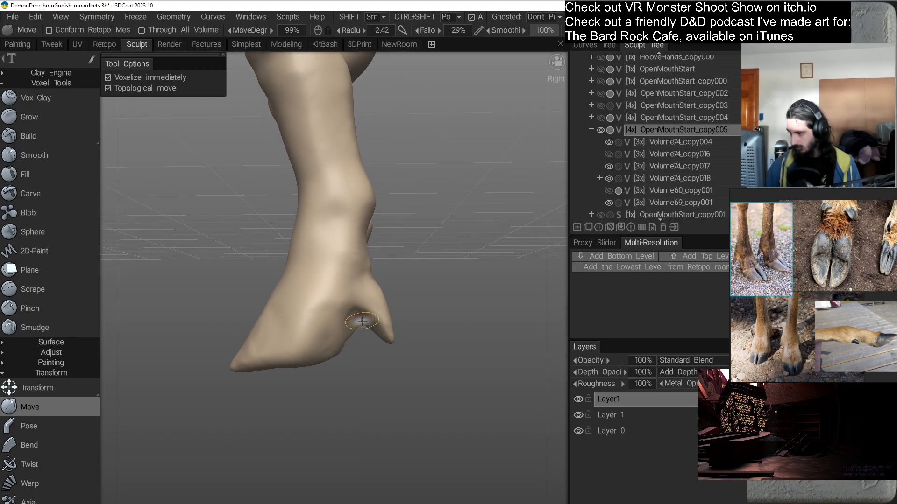
{"action": "mouse_move", "coordinate": [372, 356]}
{"action": "left_mouse_down", "text": "alt"}
{"action": "mouse_move", "coordinate": [360, 331]}
{"action": "mouse_move", "coordinate": [377, 364]}
{"action": "mouse_move", "coordinate": [264, 334]}
{"action": "mouse_move", "coordinate": [281, 340]}
{"action": "mouse_move", "coordinate": [334, 318]}
{"action": "mouse_move", "coordinate": [320, 386]}
{"action": "mouse_move", "coordinate": [305, 336]}
{"action": "left_mouse_up", "text": "alt"}
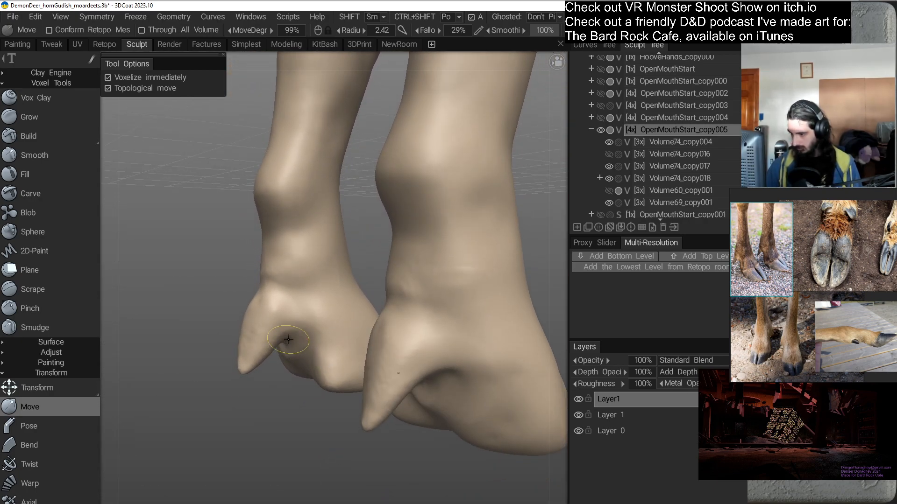
{"action": "left_click_drag", "start_coordinate": [297, 368], "coordinate": [377, 316], "text": "alt"}
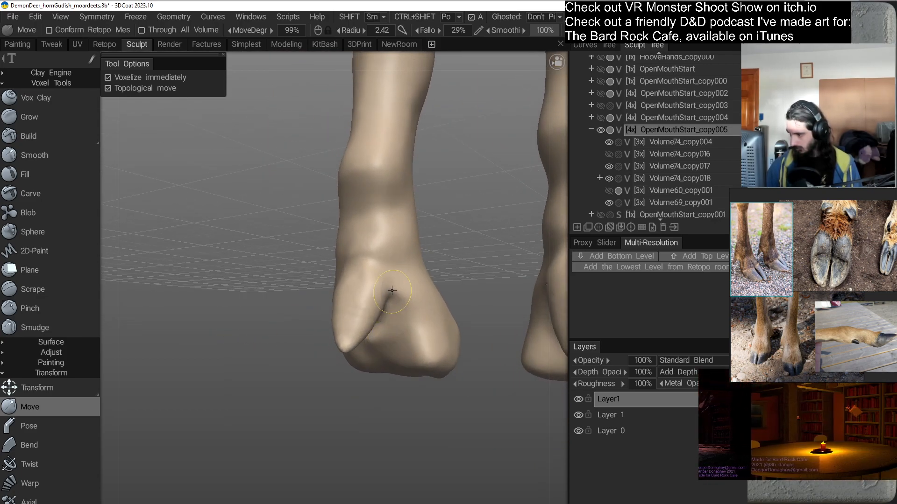
{"action": "left_click_drag", "start_coordinate": [394, 282], "coordinate": [347, 297], "text": "alt"}
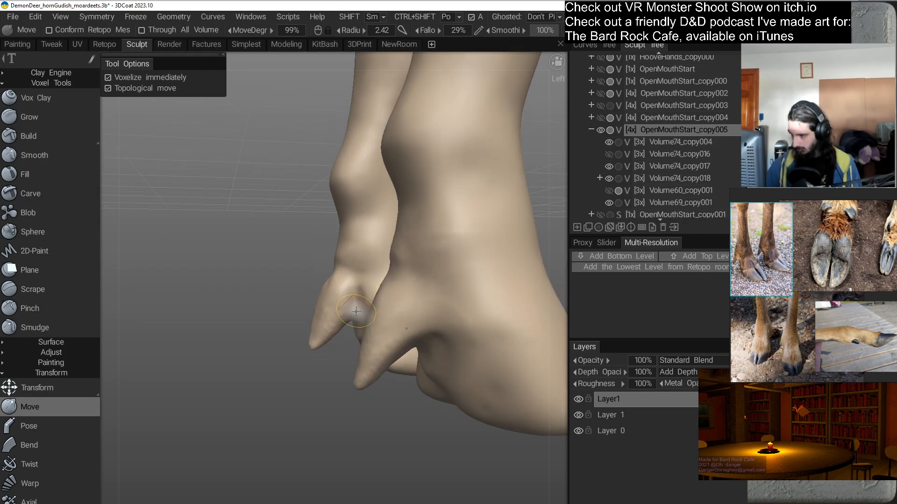
{"action": "left_click_drag", "start_coordinate": [341, 364], "coordinate": [347, 322], "text": "alt"}
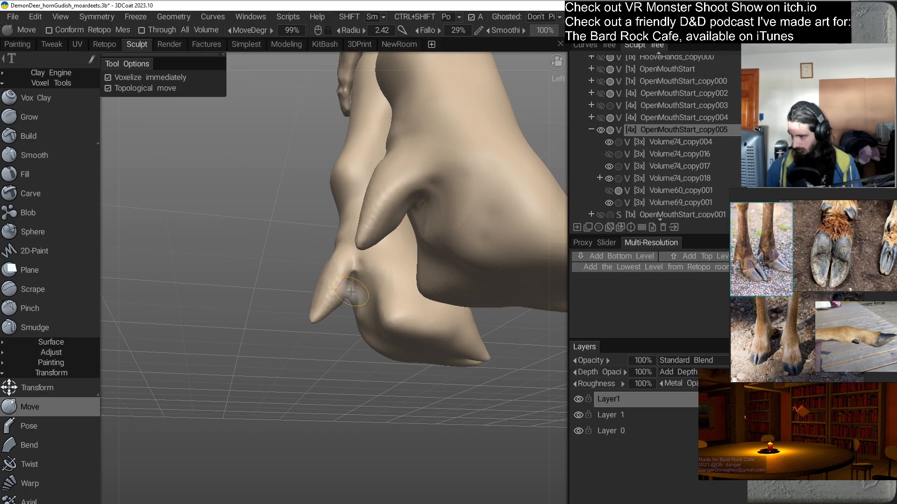
{"action": "mouse_move", "coordinate": [341, 318]}
{"action": "left_mouse_down", "text": "alt"}
{"action": "mouse_move", "coordinate": [346, 349]}
{"action": "mouse_move", "coordinate": [341, 332]}
{"action": "left_mouse_up", "text": "alt"}
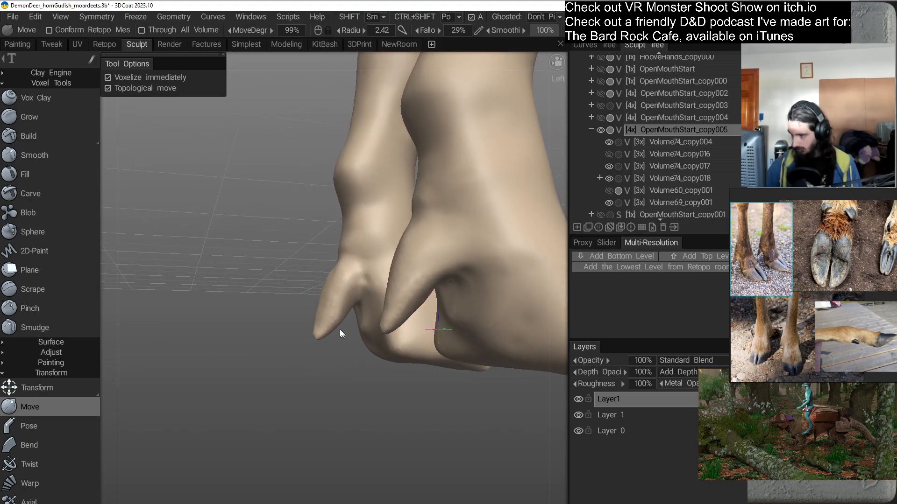
Hollow the sole behind the toes on the underside of the hoof, using a Move brush radius of 2.97.
{"action": "right_click_drag", "start_coordinate": [326, 320], "coordinate": [339, 318]}
{"action": "mouse_move", "coordinate": [334, 319]}
{"action": "left_mouse_down", "text": "alt"}
{"action": "mouse_move", "coordinate": [340, 361]}
{"action": "mouse_move", "coordinate": [358, 366]}
{"action": "mouse_move", "coordinate": [360, 324]}
{"action": "left_mouse_up", "text": "alt"}
{"action": "mouse_move", "coordinate": [361, 280]}
{"action": "left_mouse_down"}
{"action": "mouse_move", "coordinate": [351, 281]}
{"action": "mouse_move", "coordinate": [360, 329]}
{"action": "mouse_move", "coordinate": [400, 287]}
{"action": "mouse_move", "coordinate": [352, 336]}
{"action": "mouse_move", "coordinate": [344, 305]}
{"action": "mouse_move", "coordinate": [327, 306]}
{"action": "mouse_move", "coordinate": [336, 299]}
{"action": "mouse_move", "coordinate": [427, 358]}
{"action": "mouse_move", "coordinate": [423, 341]}
{"action": "mouse_move", "coordinate": [437, 327]}
{"action": "mouse_move", "coordinate": [357, 282]}
{"action": "mouse_move", "coordinate": [395, 328]}
{"action": "mouse_move", "coordinate": [303, 336]}
{"action": "mouse_move", "coordinate": [311, 334]}
{"action": "left_mouse_up"}
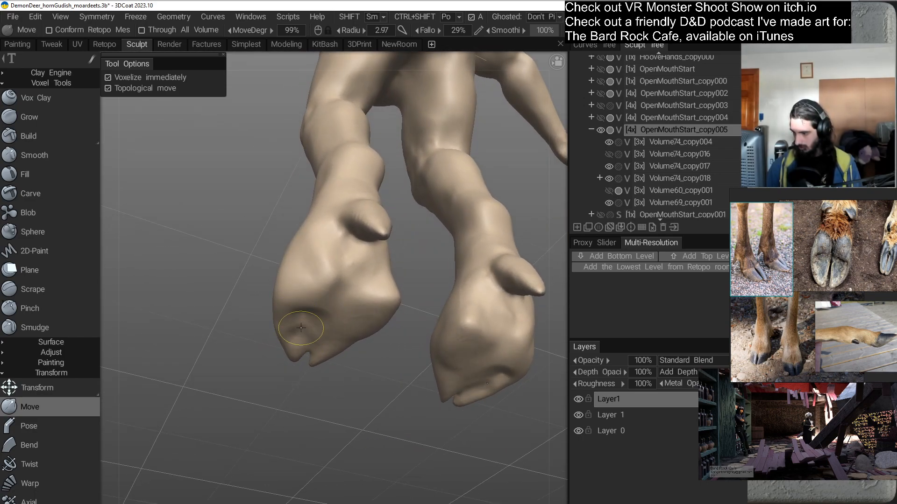
{"action": "left_click_drag", "start_coordinate": [315, 332], "coordinate": [332, 332], "text": "alt"}
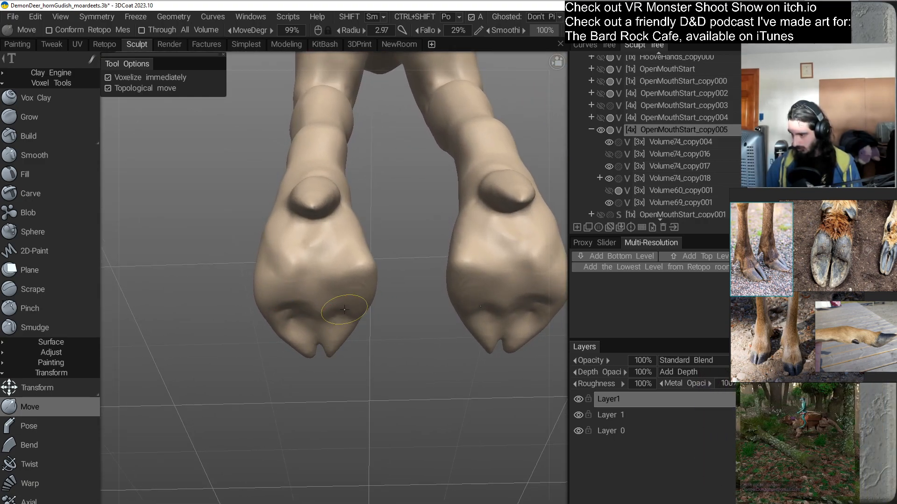
{"action": "mouse_move", "coordinate": [313, 306]}
{"action": "left_mouse_down", "text": "alt"}
{"action": "mouse_move", "coordinate": [322, 299]}
{"action": "mouse_move", "coordinate": [321, 310]}
{"action": "mouse_move", "coordinate": [334, 318]}
{"action": "mouse_move", "coordinate": [350, 314]}
{"action": "mouse_move", "coordinate": [341, 341]}
{"action": "mouse_move", "coordinate": [333, 306]}
{"action": "left_mouse_up", "text": "alt"}
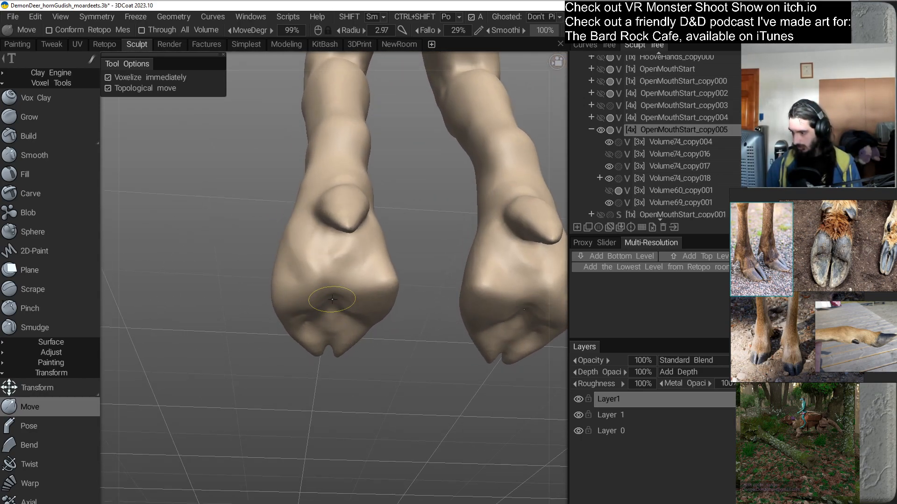
Form a central groove on the underside of the hoof that divides the heel into two pads.
{"action": "left_click_drag", "start_coordinate": [335, 281], "coordinate": [366, 304], "text": "alt"}
{"action": "mouse_move", "coordinate": [380, 343]}
{"action": "left_mouse_down", "text": "alt"}
{"action": "mouse_move", "coordinate": [344, 307]}
{"action": "mouse_move", "coordinate": [341, 283]}
{"action": "mouse_move", "coordinate": [352, 279]}
{"action": "left_mouse_up", "text": "alt"}
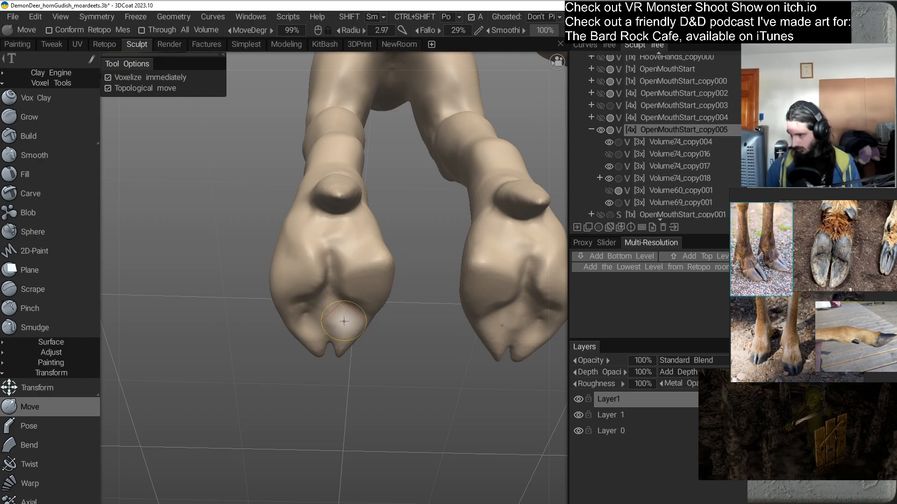
{"action": "mouse_move", "coordinate": [362, 327]}
{"action": "left_mouse_down", "text": "alt"}
{"action": "mouse_move", "coordinate": [339, 279]}
{"action": "mouse_move", "coordinate": [349, 291]}
{"action": "left_mouse_up", "text": "alt"}
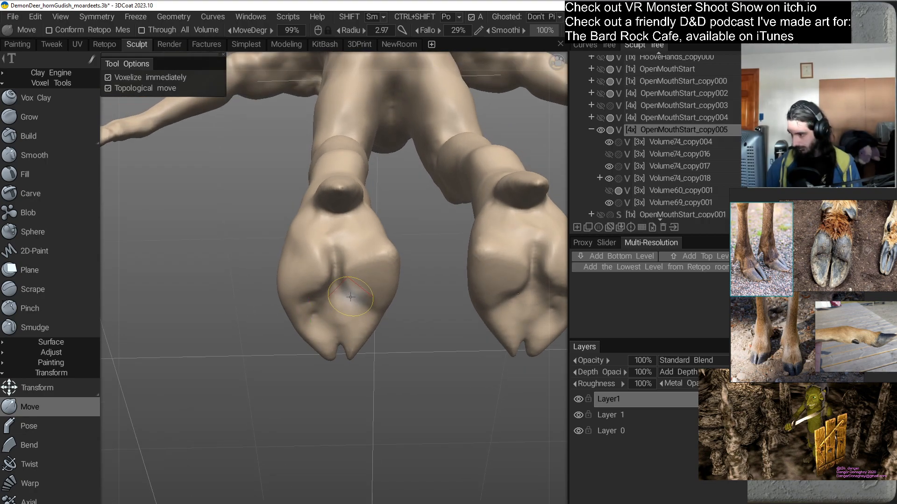
{"action": "left_click_drag", "start_coordinate": [347, 345], "coordinate": [378, 326], "text": "alt"}
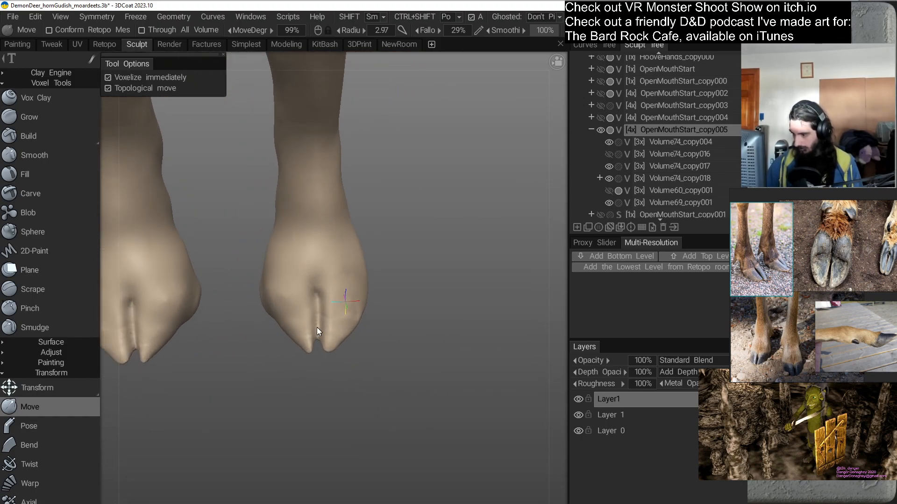
Deepen the cleft between the toes with a brush radius of 1.50, and reshape the sole beside it with radius 2.66.
{"action": "right_click_drag", "start_coordinate": [318, 326], "coordinate": [307, 330]}
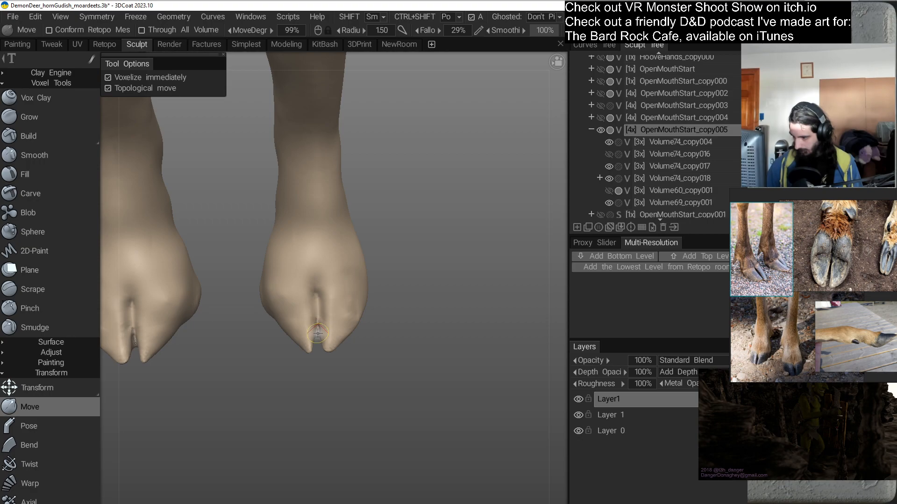
{"action": "mouse_move", "coordinate": [318, 341]}
{"action": "left_mouse_down", "text": "alt"}
{"action": "mouse_move", "coordinate": [341, 304]}
{"action": "mouse_move", "coordinate": [337, 220]}
{"action": "mouse_move", "coordinate": [314, 316]}
{"action": "mouse_move", "coordinate": [318, 291]}
{"action": "mouse_move", "coordinate": [314, 302]}
{"action": "left_mouse_up", "text": "alt"}
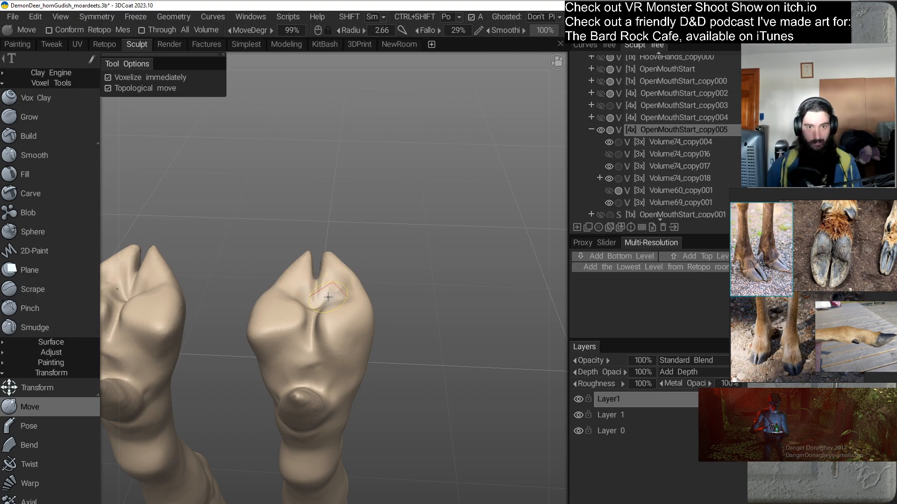
{"action": "left_click_drag", "start_coordinate": [328, 296], "coordinate": [302, 320], "text": "alt"}
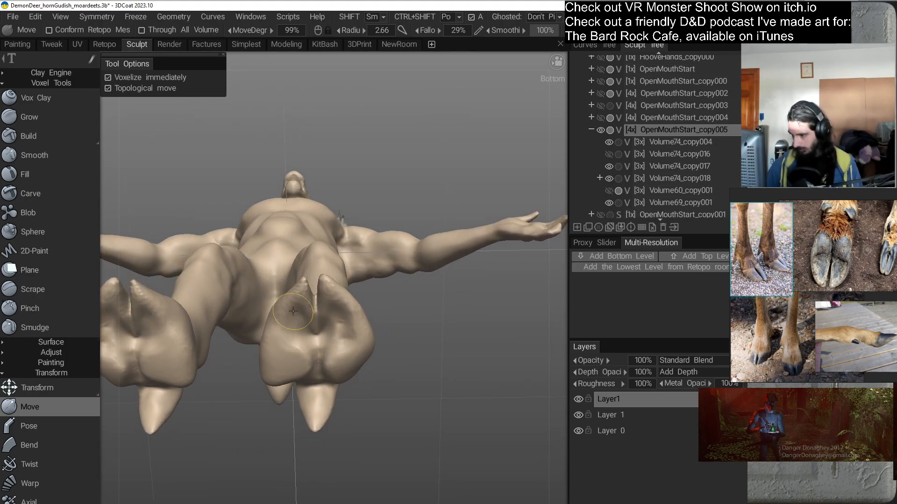
{"action": "mouse_move", "coordinate": [290, 317]}
{"action": "left_mouse_down", "text": "alt"}
{"action": "mouse_move", "coordinate": [334, 389]}
{"action": "mouse_move", "coordinate": [339, 329]}
{"action": "mouse_move", "coordinate": [320, 390]}
{"action": "mouse_move", "coordinate": [372, 380]}
{"action": "mouse_move", "coordinate": [326, 344]}
{"action": "mouse_move", "coordinate": [354, 371]}
{"action": "mouse_move", "coordinate": [357, 313]}
{"action": "mouse_move", "coordinate": [355, 386]}
{"action": "mouse_move", "coordinate": [332, 399]}
{"action": "mouse_move", "coordinate": [340, 376]}
{"action": "mouse_move", "coordinate": [346, 408]}
{"action": "mouse_move", "coordinate": [345, 397]}
{"action": "left_mouse_up", "text": "alt"}
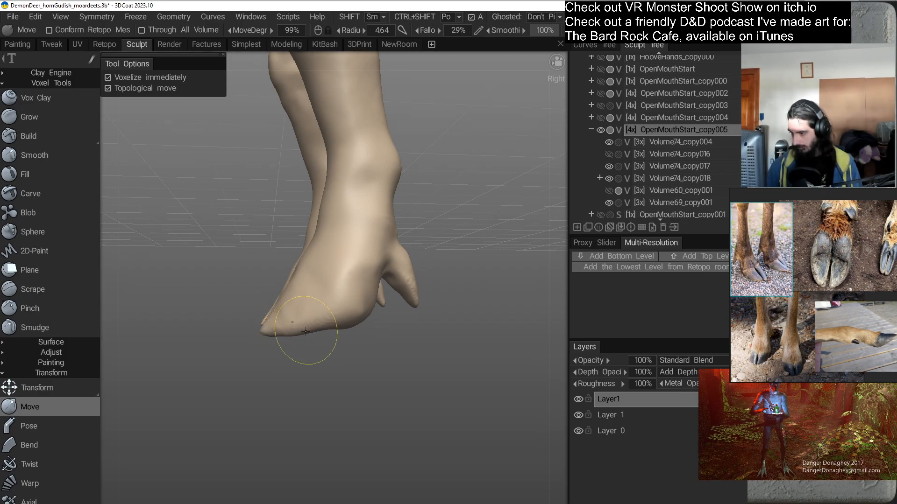
Reshape the hoof's side profile with a brush radius of 4.64, and its outer toe edge with radius 3.28.
{"action": "left_click_drag", "start_coordinate": [326, 328], "coordinate": [384, 356], "text": "alt"}
{"action": "mouse_move", "coordinate": [343, 319]}
{"action": "right_mouse_down"}
{"action": "mouse_move", "coordinate": [352, 318]}
{"action": "mouse_move", "coordinate": [345, 317]}
{"action": "right_mouse_up"}
{"action": "mouse_move", "coordinate": [373, 324]}
{"action": "left_mouse_down"}
{"action": "mouse_move", "coordinate": [326, 312]}
{"action": "mouse_move", "coordinate": [375, 335]}
{"action": "mouse_move", "coordinate": [346, 304]}
{"action": "mouse_move", "coordinate": [326, 320]}
{"action": "mouse_move", "coordinate": [368, 364]}
{"action": "mouse_move", "coordinate": [308, 344]}
{"action": "mouse_move", "coordinate": [329, 330]}
{"action": "mouse_move", "coordinate": [307, 310]}
{"action": "mouse_move", "coordinate": [374, 349]}
{"action": "mouse_move", "coordinate": [317, 310]}
{"action": "mouse_move", "coordinate": [315, 335]}
{"action": "mouse_move", "coordinate": [317, 323]}
{"action": "mouse_move", "coordinate": [330, 355]}
{"action": "mouse_move", "coordinate": [269, 349]}
{"action": "mouse_move", "coordinate": [275, 341]}
{"action": "left_mouse_up"}
{"action": "left_click_drag", "start_coordinate": [275, 310], "coordinate": [270, 310]}
{"action": "mouse_move", "coordinate": [307, 353]}
{"action": "left_mouse_down"}
{"action": "mouse_move", "coordinate": [279, 373]}
{"action": "mouse_move", "coordinate": [268, 335]}
{"action": "mouse_move", "coordinate": [343, 374]}
{"action": "mouse_move", "coordinate": [386, 369]}
{"action": "mouse_move", "coordinate": [318, 369]}
{"action": "left_mouse_up"}
{"action": "right_click_drag", "start_coordinate": [279, 326], "coordinate": [271, 327]}
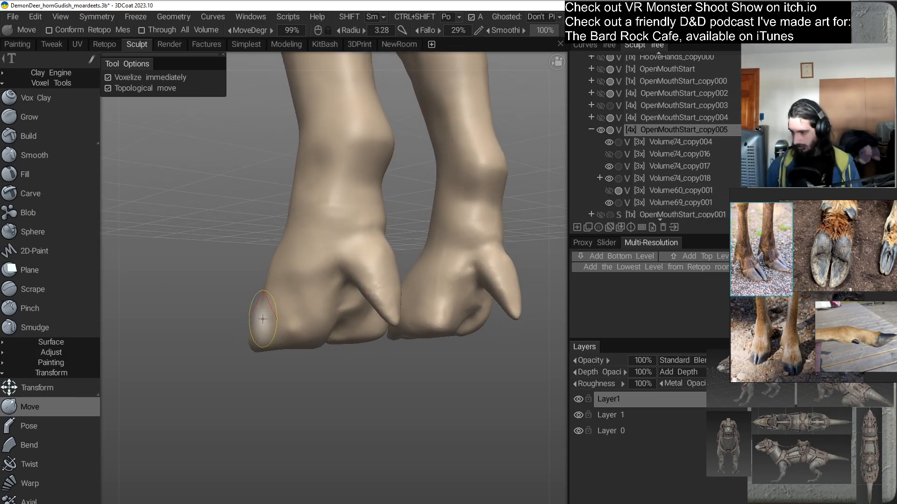
{"action": "mouse_move", "coordinate": [279, 339]}
{"action": "left_mouse_down"}
{"action": "mouse_move", "coordinate": [298, 349]}
{"action": "mouse_move", "coordinate": [288, 300]}
{"action": "left_mouse_up"}
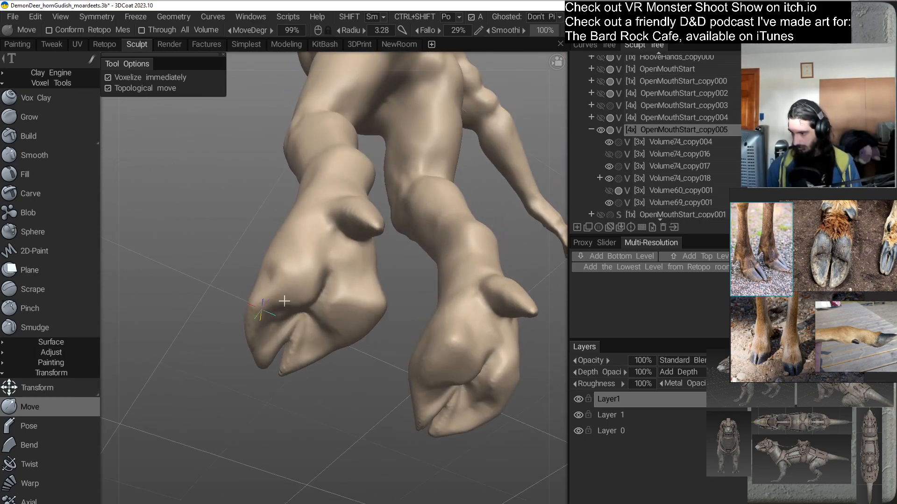
Define the rounded heel pads beneath the dewclaw with a brush radius of 1.80.
{"action": "mouse_move", "coordinate": [330, 357]}
{"action": "left_mouse_down"}
{"action": "mouse_move", "coordinate": [299, 338]}
{"action": "mouse_move", "coordinate": [320, 304]}
{"action": "mouse_move", "coordinate": [307, 331]}
{"action": "mouse_move", "coordinate": [360, 363]}
{"action": "mouse_move", "coordinate": [300, 310]}
{"action": "mouse_move", "coordinate": [296, 324]}
{"action": "mouse_move", "coordinate": [327, 393]}
{"action": "mouse_move", "coordinate": [293, 333]}
{"action": "mouse_move", "coordinate": [332, 374]}
{"action": "mouse_move", "coordinate": [422, 363]}
{"action": "mouse_move", "coordinate": [367, 338]}
{"action": "mouse_move", "coordinate": [387, 377]}
{"action": "mouse_move", "coordinate": [350, 306]}
{"action": "mouse_move", "coordinate": [320, 366]}
{"action": "mouse_move", "coordinate": [297, 338]}
{"action": "mouse_move", "coordinate": [346, 324]}
{"action": "mouse_move", "coordinate": [326, 353]}
{"action": "mouse_move", "coordinate": [336, 357]}
{"action": "mouse_move", "coordinate": [310, 344]}
{"action": "mouse_move", "coordinate": [302, 404]}
{"action": "mouse_move", "coordinate": [282, 365]}
{"action": "mouse_move", "coordinate": [376, 397]}
{"action": "mouse_move", "coordinate": [327, 344]}
{"action": "mouse_move", "coordinate": [326, 314]}
{"action": "mouse_move", "coordinate": [312, 330]}
{"action": "mouse_move", "coordinate": [296, 323]}
{"action": "mouse_move", "coordinate": [279, 361]}
{"action": "mouse_move", "coordinate": [355, 268]}
{"action": "mouse_move", "coordinate": [345, 372]}
{"action": "left_mouse_up"}
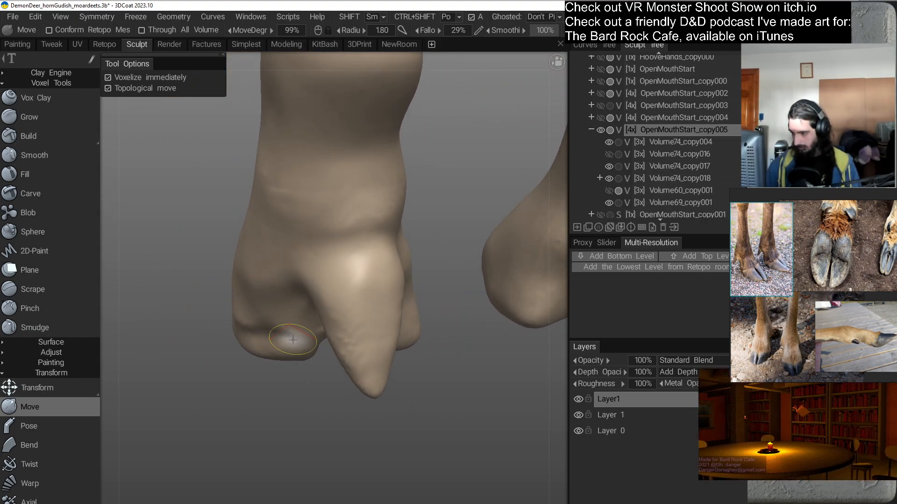
{"action": "mouse_move", "coordinate": [305, 341]}
{"action": "left_mouse_down"}
{"action": "mouse_move", "coordinate": [302, 387]}
{"action": "mouse_move", "coordinate": [234, 322]}
{"action": "mouse_move", "coordinate": [296, 344]}
{"action": "mouse_move", "coordinate": [231, 279]}
{"action": "mouse_move", "coordinate": [296, 332]}
{"action": "mouse_move", "coordinate": [364, 296]}
{"action": "mouse_move", "coordinate": [293, 303]}
{"action": "mouse_move", "coordinate": [306, 344]}
{"action": "mouse_move", "coordinate": [335, 266]}
{"action": "mouse_move", "coordinate": [348, 296]}
{"action": "mouse_move", "coordinate": [344, 278]}
{"action": "left_mouse_up"}
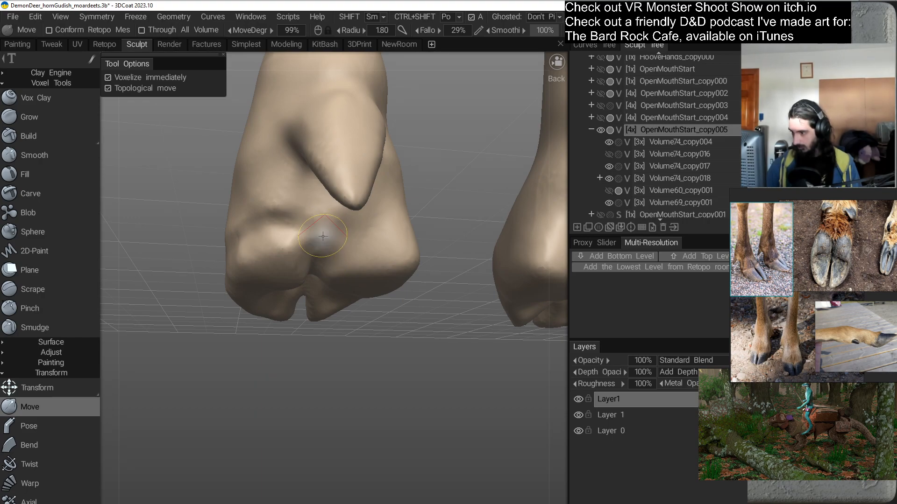
{"action": "mouse_move", "coordinate": [319, 221]}
{"action": "right_mouse_down"}
{"action": "mouse_move", "coordinate": [329, 306]}
{"action": "mouse_move", "coordinate": [275, 324]}
{"action": "mouse_move", "coordinate": [332, 284]}
{"action": "mouse_move", "coordinate": [373, 303]}
{"action": "mouse_move", "coordinate": [346, 231]}
{"action": "mouse_move", "coordinate": [391, 278]}
{"action": "mouse_move", "coordinate": [346, 265]}
{"action": "mouse_move", "coordinate": [333, 356]}
{"action": "right_mouse_up"}
{"action": "left_click_drag", "start_coordinate": [303, 325], "coordinate": [326, 314]}
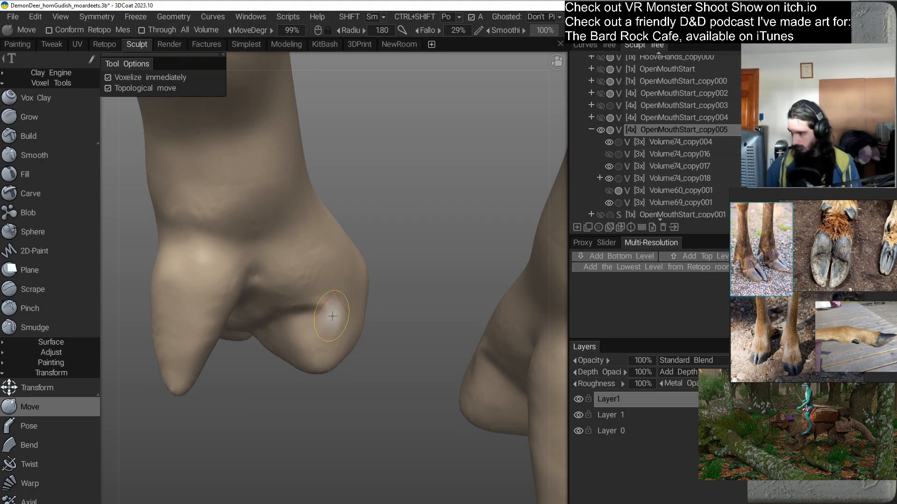
Sharpen the hollows between the heel pads and the sole, reducing the brush radius to 1.24.
{"action": "mouse_move", "coordinate": [349, 317]}
{"action": "right_mouse_down"}
{"action": "mouse_move", "coordinate": [287, 343]}
{"action": "mouse_move", "coordinate": [249, 302]}
{"action": "mouse_move", "coordinate": [362, 304]}
{"action": "mouse_move", "coordinate": [339, 306]}
{"action": "mouse_move", "coordinate": [358, 337]}
{"action": "mouse_move", "coordinate": [340, 285]}
{"action": "right_mouse_up"}
{"action": "left_click_drag", "start_coordinate": [312, 305], "coordinate": [322, 285]}
{"action": "mouse_move", "coordinate": [322, 285]}
{"action": "right_mouse_down"}
{"action": "mouse_move", "coordinate": [311, 305]}
{"action": "mouse_move", "coordinate": [321, 310]}
{"action": "mouse_move", "coordinate": [320, 298]}
{"action": "right_mouse_up"}
{"action": "mouse_move", "coordinate": [328, 354]}
{"action": "left_mouse_down"}
{"action": "mouse_move", "coordinate": [350, 324]}
{"action": "mouse_move", "coordinate": [356, 284]}
{"action": "mouse_move", "coordinate": [358, 332]}
{"action": "mouse_move", "coordinate": [413, 337]}
{"action": "mouse_move", "coordinate": [330, 369]}
{"action": "mouse_move", "coordinate": [341, 334]}
{"action": "mouse_move", "coordinate": [348, 337]}
{"action": "mouse_move", "coordinate": [369, 302]}
{"action": "mouse_move", "coordinate": [499, 298]}
{"action": "mouse_move", "coordinate": [338, 296]}
{"action": "mouse_move", "coordinate": [391, 329]}
{"action": "mouse_move", "coordinate": [422, 314]}
{"action": "mouse_move", "coordinate": [400, 350]}
{"action": "mouse_move", "coordinate": [400, 326]}
{"action": "mouse_move", "coordinate": [384, 307]}
{"action": "mouse_move", "coordinate": [377, 313]}
{"action": "mouse_move", "coordinate": [345, 288]}
{"action": "mouse_move", "coordinate": [335, 309]}
{"action": "left_mouse_up"}
{"action": "left_click_drag", "start_coordinate": [373, 343], "coordinate": [327, 316]}
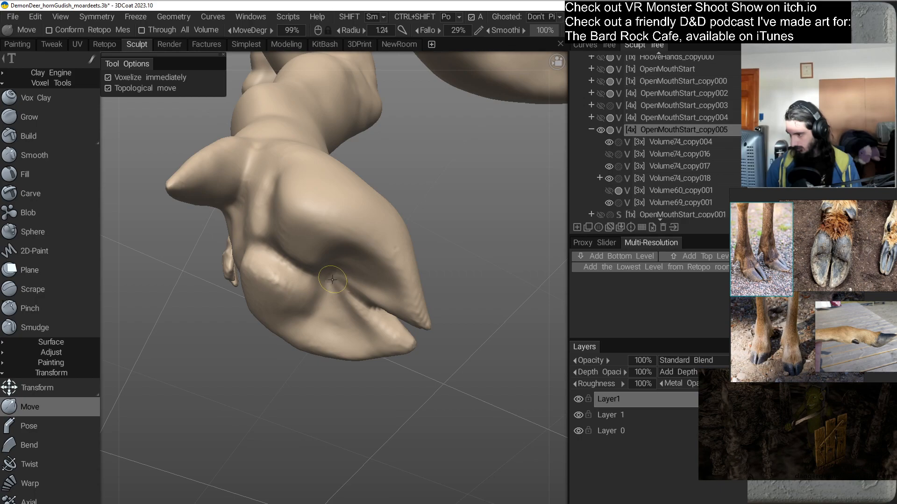
Open the cleft between the toes further up the front of the hoof, undoing the unwanted last strokes.
{"action": "mouse_move", "coordinate": [359, 336]}
{"action": "left_mouse_down"}
{"action": "mouse_move", "coordinate": [436, 355]}
{"action": "mouse_move", "coordinate": [435, 371]}
{"action": "left_mouse_up"}
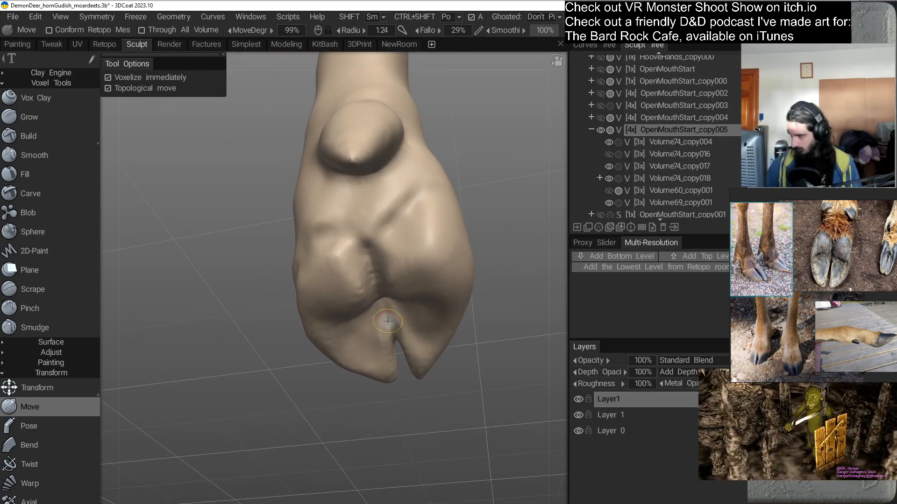
{"action": "mouse_move", "coordinate": [394, 359]}
{"action": "left_mouse_down"}
{"action": "mouse_move", "coordinate": [416, 300]}
{"action": "mouse_move", "coordinate": [372, 340]}
{"action": "mouse_move", "coordinate": [361, 316]}
{"action": "mouse_move", "coordinate": [444, 372]}
{"action": "mouse_move", "coordinate": [372, 378]}
{"action": "mouse_move", "coordinate": [301, 344]}
{"action": "mouse_move", "coordinate": [348, 351]}
{"action": "mouse_move", "coordinate": [319, 321]}
{"action": "mouse_move", "coordinate": [330, 376]}
{"action": "left_mouse_up"}
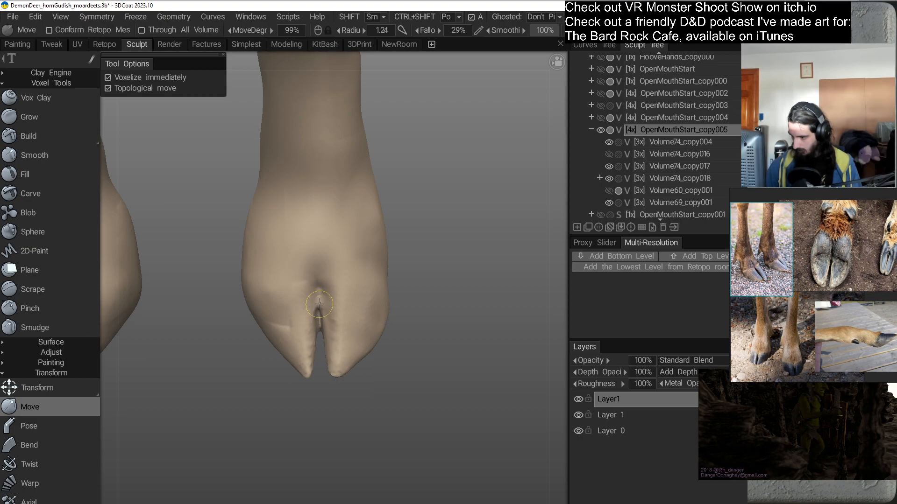
{"action": "left_click_drag", "start_coordinate": [320, 308], "coordinate": [318, 316]}
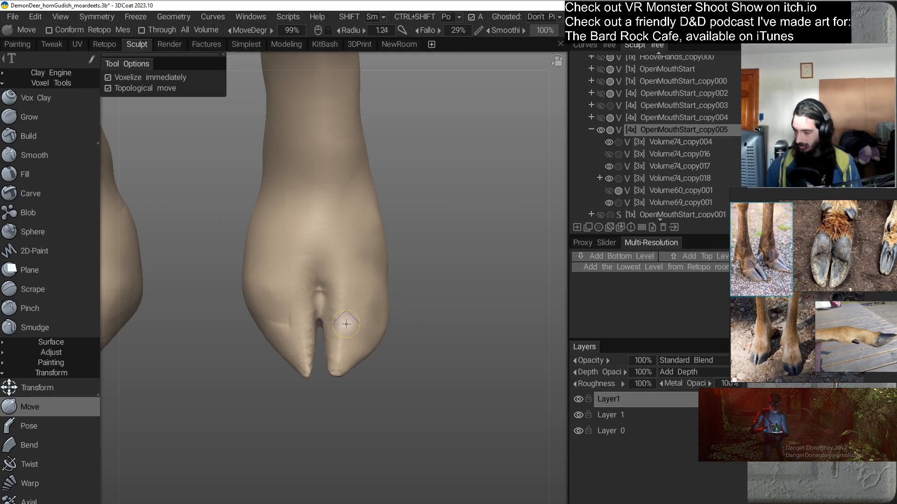
{"action": "key", "text": "ctrl+z"}
{"action": "key", "text": "ctrl+z"}
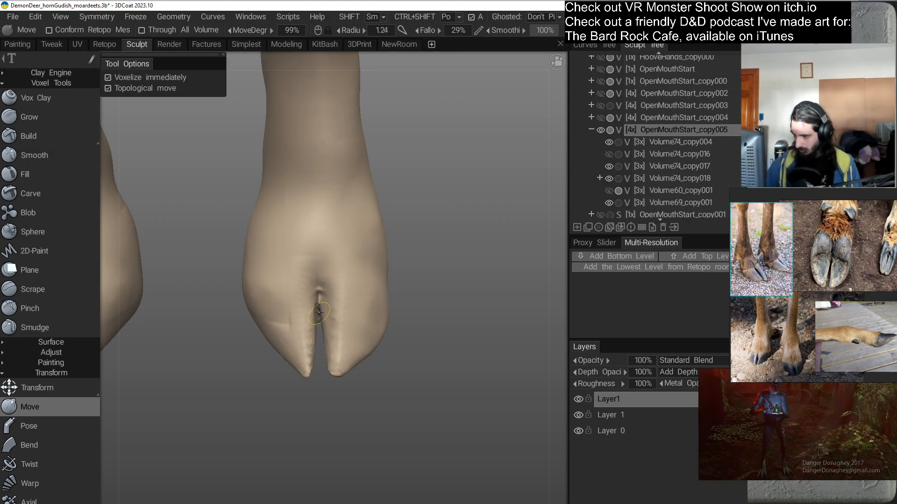
Reshape the inner end of the cleft from below with a brush radius of 1.91, and refine the heel with radius 1.31.
{"action": "mouse_move", "coordinate": [328, 341]}
{"action": "left_mouse_down", "text": "alt"}
{"action": "mouse_move", "coordinate": [335, 301]}
{"action": "mouse_move", "coordinate": [319, 316]}
{"action": "left_mouse_up", "text": "alt"}
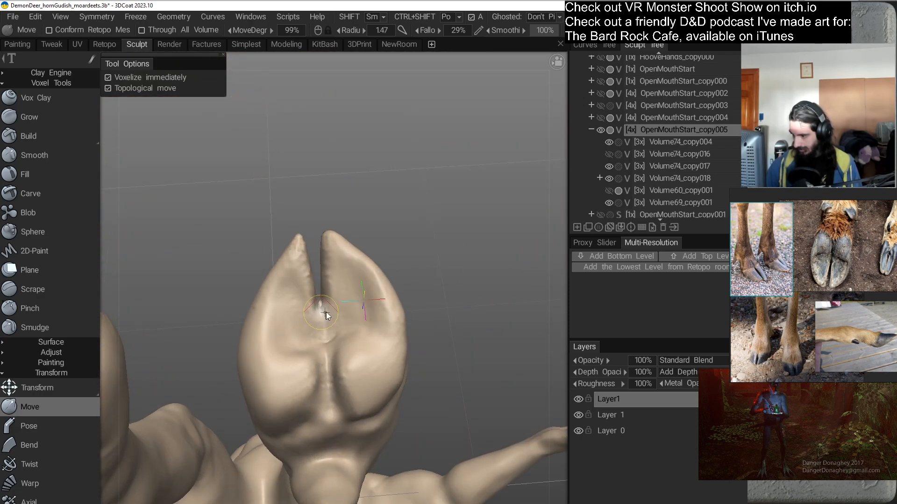
{"action": "left_click_drag", "start_coordinate": [319, 314], "coordinate": [320, 319]}
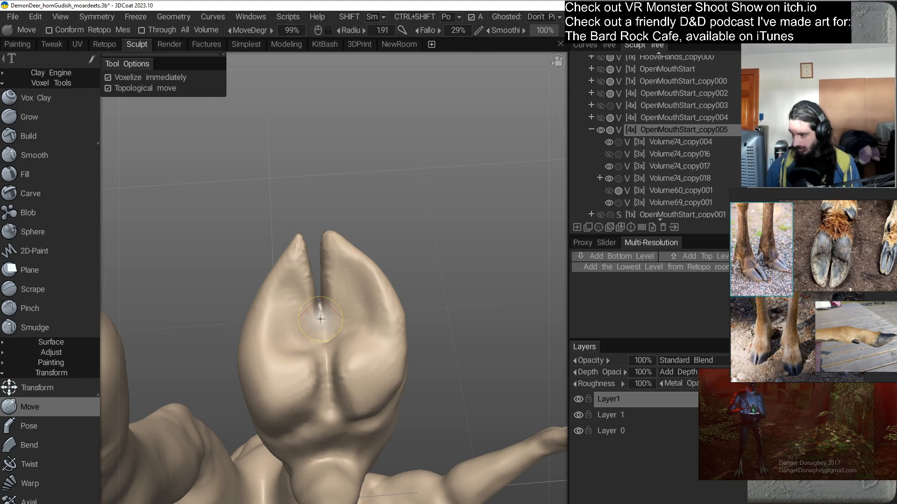
{"action": "mouse_move", "coordinate": [344, 348]}
{"action": "left_mouse_down", "text": "alt"}
{"action": "mouse_move", "coordinate": [340, 393]}
{"action": "mouse_move", "coordinate": [330, 328]}
{"action": "left_mouse_up", "text": "alt"}
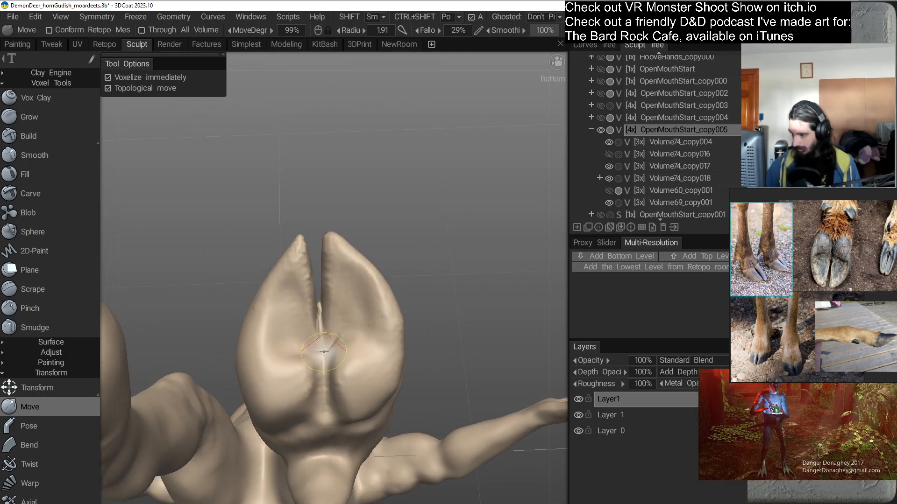
{"action": "left_click_drag", "start_coordinate": [321, 347], "coordinate": [339, 336], "text": "alt"}
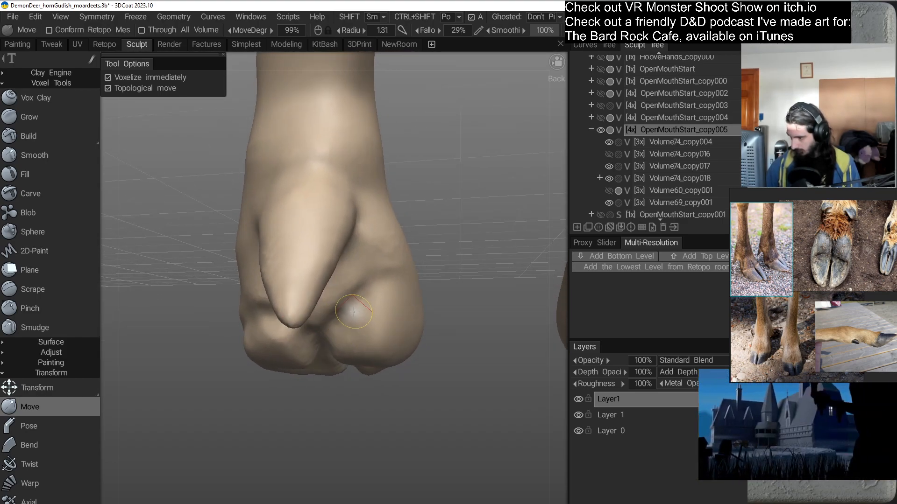
{"action": "mouse_move", "coordinate": [356, 303]}
{"action": "left_mouse_down", "text": "alt"}
{"action": "mouse_move", "coordinate": [380, 323]}
{"action": "mouse_move", "coordinate": [464, 314]}
{"action": "mouse_move", "coordinate": [386, 283]}
{"action": "mouse_move", "coordinate": [364, 346]}
{"action": "mouse_move", "coordinate": [317, 330]}
{"action": "mouse_move", "coordinate": [323, 370]}
{"action": "mouse_move", "coordinate": [306, 348]}
{"action": "mouse_move", "coordinate": [281, 357]}
{"action": "mouse_move", "coordinate": [225, 353]}
{"action": "mouse_move", "coordinate": [386, 274]}
{"action": "mouse_move", "coordinate": [299, 327]}
{"action": "mouse_move", "coordinate": [220, 338]}
{"action": "mouse_move", "coordinate": [261, 369]}
{"action": "mouse_move", "coordinate": [270, 293]}
{"action": "mouse_move", "coordinate": [239, 320]}
{"action": "left_mouse_up", "text": "alt"}
Sculpt a crease across the front of the hoof above both toes, using a brush radius of 2.17.
{"action": "left_click_drag", "start_coordinate": [272, 345], "coordinate": [357, 305], "text": "alt"}
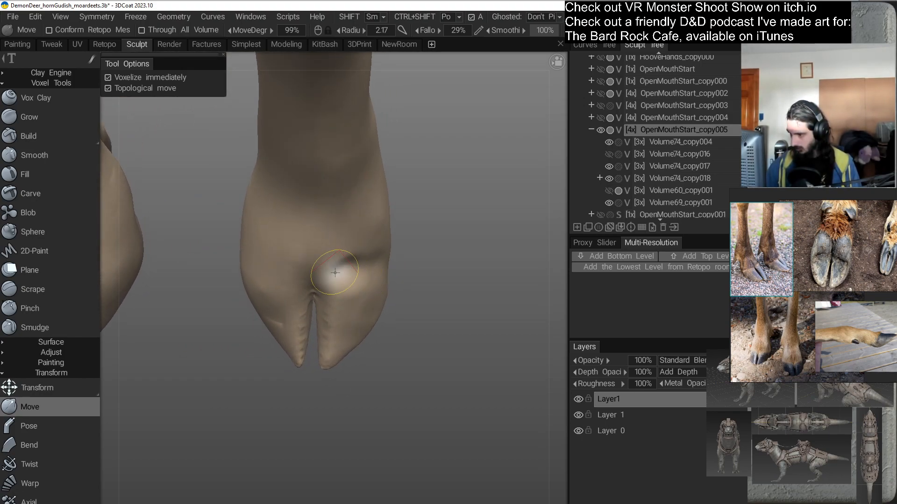
{"action": "mouse_move", "coordinate": [318, 268]}
{"action": "left_mouse_down", "text": "alt"}
{"action": "mouse_move", "coordinate": [336, 324]}
{"action": "mouse_move", "coordinate": [353, 292]}
{"action": "mouse_move", "coordinate": [311, 285]}
{"action": "left_mouse_up", "text": "alt"}
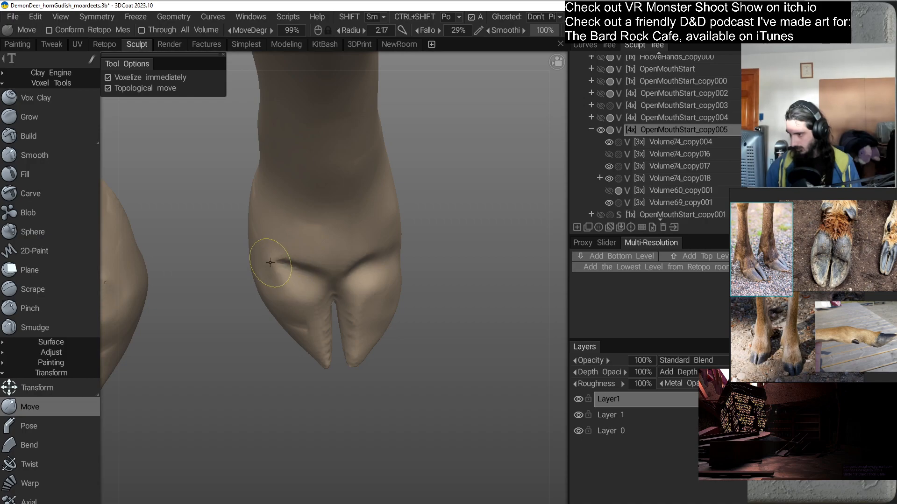
{"action": "mouse_move", "coordinate": [267, 262]}
{"action": "left_mouse_down", "text": "alt"}
{"action": "mouse_move", "coordinate": [300, 346]}
{"action": "mouse_move", "coordinate": [360, 248]}
{"action": "mouse_move", "coordinate": [401, 290]}
{"action": "mouse_move", "coordinate": [387, 283]}
{"action": "mouse_move", "coordinate": [380, 328]}
{"action": "left_mouse_up", "text": "alt"}
{"action": "left_click_drag", "start_coordinate": [384, 296], "coordinate": [380, 294]}
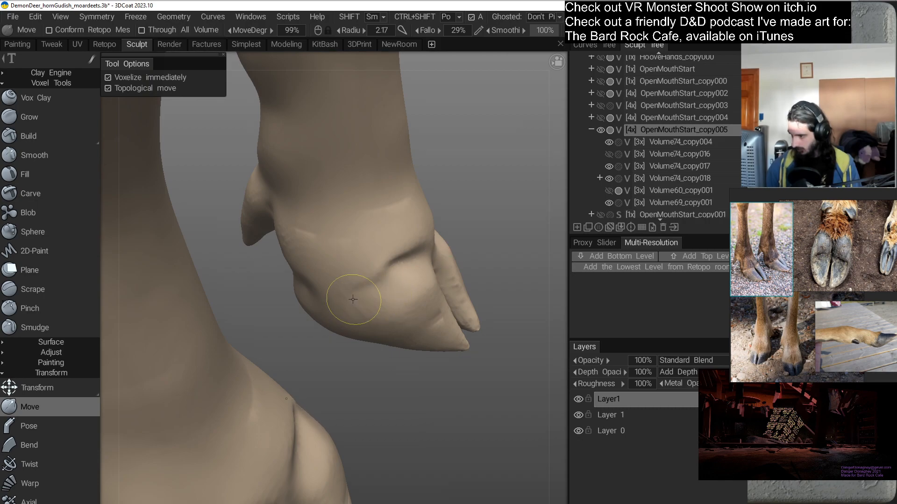
Extend the crease above the toes around the hoof's side and smooth the rough area near the heel.
{"action": "mouse_move", "coordinate": [343, 346]}
{"action": "left_mouse_down", "text": "alt"}
{"action": "mouse_move", "coordinate": [354, 320]}
{"action": "mouse_move", "coordinate": [332, 304]}
{"action": "left_mouse_up", "text": "alt"}
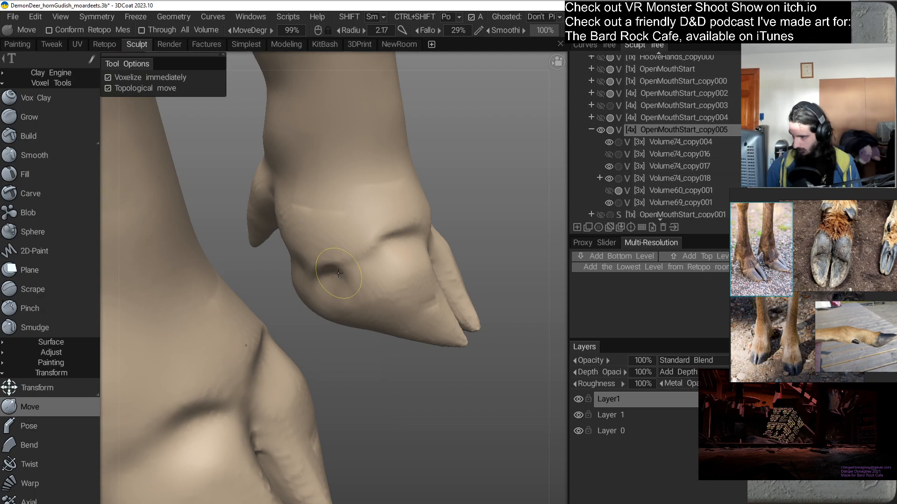
{"action": "mouse_move", "coordinate": [339, 274]}
{"action": "left_mouse_down", "text": "alt"}
{"action": "mouse_move", "coordinate": [336, 311]}
{"action": "mouse_move", "coordinate": [311, 277]}
{"action": "mouse_move", "coordinate": [351, 312]}
{"action": "left_mouse_up", "text": "alt"}
{"action": "left_click_drag", "start_coordinate": [340, 255], "coordinate": [327, 251], "text": "shift"}
{"action": "left_click_drag", "start_coordinate": [343, 297], "coordinate": [350, 340], "text": "alt"}
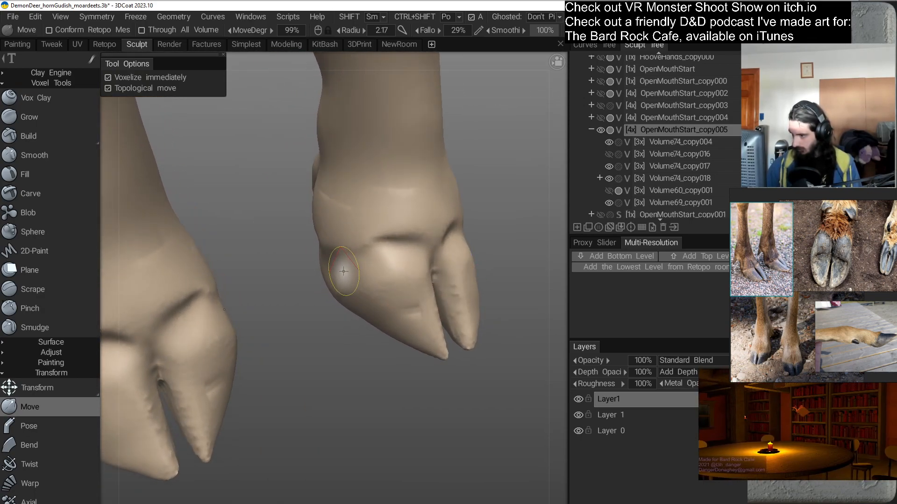
{"action": "mouse_move", "coordinate": [361, 264]}
{"action": "left_mouse_down", "text": "alt"}
{"action": "mouse_move", "coordinate": [377, 336]}
{"action": "mouse_move", "coordinate": [368, 289]}
{"action": "mouse_move", "coordinate": [331, 220]}
{"action": "mouse_move", "coordinate": [424, 248]}
{"action": "mouse_move", "coordinate": [511, 226]}
{"action": "mouse_move", "coordinate": [471, 313]}
{"action": "mouse_move", "coordinate": [351, 313]}
{"action": "mouse_move", "coordinate": [386, 280]}
{"action": "mouse_move", "coordinate": [378, 328]}
{"action": "mouse_move", "coordinate": [391, 281]}
{"action": "mouse_move", "coordinate": [411, 300]}
{"action": "mouse_move", "coordinate": [326, 291]}
{"action": "mouse_move", "coordinate": [301, 267]}
{"action": "mouse_move", "coordinate": [337, 289]}
{"action": "mouse_move", "coordinate": [330, 309]}
{"action": "mouse_move", "coordinate": [338, 307]}
{"action": "left_mouse_up", "text": "alt"}
Adjust the outer contour and lower edge of the cloven hoof with a brush radius of 4.15.
{"action": "left_click_drag", "start_coordinate": [410, 298], "coordinate": [266, 302]}
{"action": "middle_click_drag", "start_coordinate": [266, 301], "coordinate": [326, 293]}
{"action": "left_click_drag", "start_coordinate": [325, 293], "coordinate": [291, 312]}
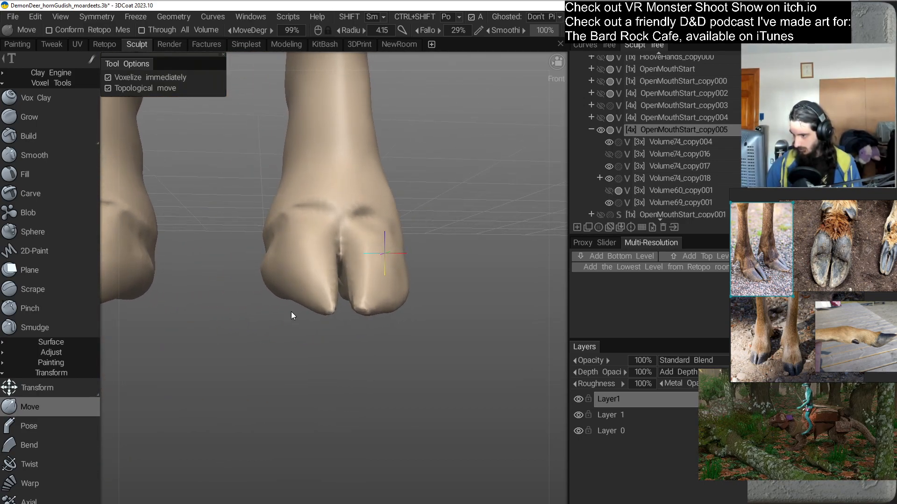
{"action": "left_click_drag", "start_coordinate": [280, 343], "coordinate": [324, 328]}
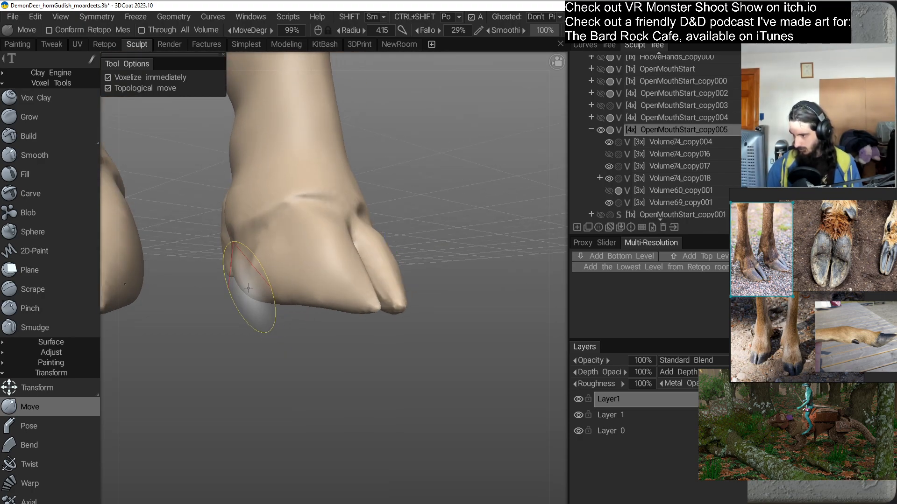
{"action": "mouse_move", "coordinate": [269, 327]}
{"action": "left_mouse_down"}
{"action": "mouse_move", "coordinate": [300, 321]}
{"action": "mouse_move", "coordinate": [321, 281]}
{"action": "mouse_move", "coordinate": [425, 326]}
{"action": "mouse_move", "coordinate": [458, 292]}
{"action": "mouse_move", "coordinate": [313, 293]}
{"action": "mouse_move", "coordinate": [363, 323]}
{"action": "mouse_move", "coordinate": [316, 326]}
{"action": "left_mouse_up"}
{"action": "mouse_move", "coordinate": [299, 262]}
{"action": "left_mouse_down"}
{"action": "mouse_move", "coordinate": [314, 290]}
{"action": "mouse_move", "coordinate": [390, 311]}
{"action": "mouse_move", "coordinate": [373, 280]}
{"action": "left_mouse_up"}
{"action": "middle_click_drag", "start_coordinate": [373, 280], "coordinate": [355, 305]}
{"action": "mouse_move", "coordinate": [355, 305]}
{"action": "left_mouse_down"}
{"action": "mouse_move", "coordinate": [236, 321]}
{"action": "mouse_move", "coordinate": [256, 313]}
{"action": "mouse_move", "coordinate": [298, 334]}
{"action": "mouse_move", "coordinate": [274, 294]}
{"action": "left_mouse_up"}
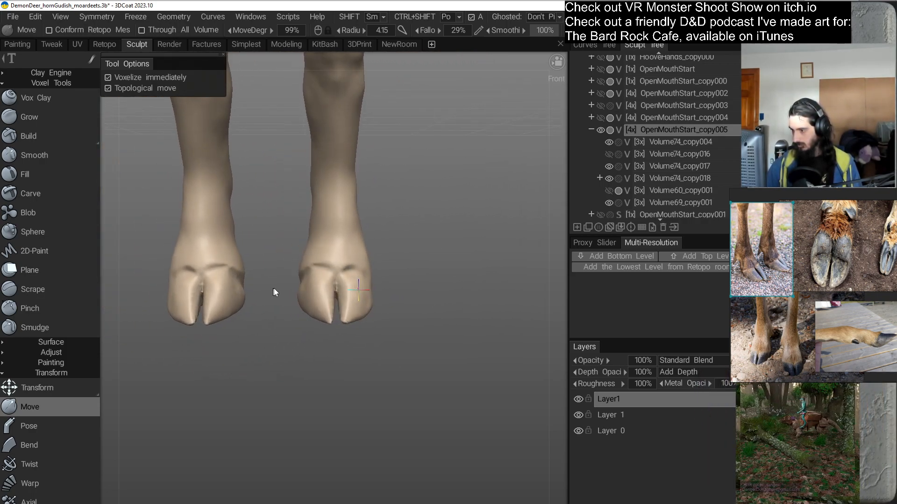
Reshape the lower leg's contour just above the hoof with a Move brush radius of 5.29.
{"action": "middle_click_drag", "start_coordinate": [274, 294], "coordinate": [281, 331]}
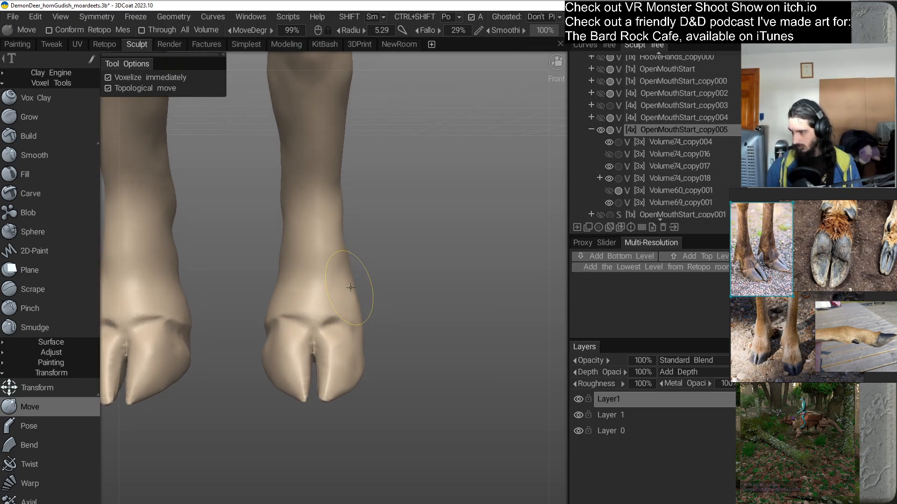
{"action": "mouse_move", "coordinate": [291, 288]}
{"action": "left_mouse_down"}
{"action": "mouse_move", "coordinate": [345, 318]}
{"action": "mouse_move", "coordinate": [344, 340]}
{"action": "mouse_move", "coordinate": [310, 296]}
{"action": "mouse_move", "coordinate": [300, 256]}
{"action": "left_mouse_up"}
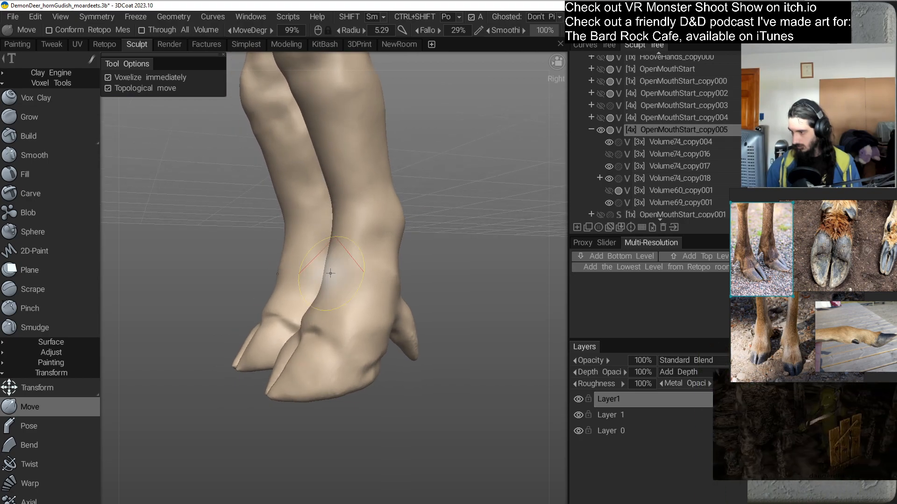
{"action": "mouse_move", "coordinate": [323, 291]}
{"action": "left_mouse_down"}
{"action": "mouse_move", "coordinate": [424, 298]}
{"action": "mouse_move", "coordinate": [392, 259]}
{"action": "left_mouse_up"}
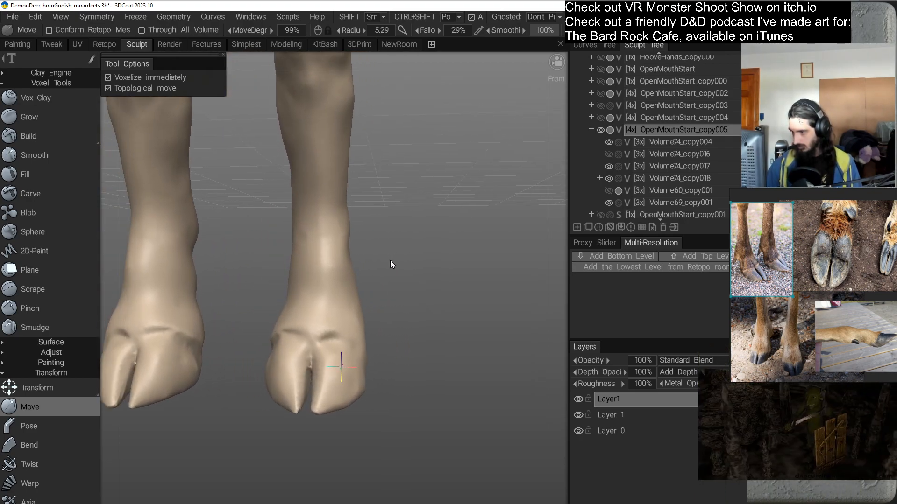
{"action": "mouse_move", "coordinate": [312, 266]}
{"action": "left_mouse_down"}
{"action": "mouse_move", "coordinate": [315, 305]}
{"action": "mouse_move", "coordinate": [423, 299]}
{"action": "mouse_move", "coordinate": [310, 266]}
{"action": "mouse_move", "coordinate": [388, 300]}
{"action": "mouse_move", "coordinate": [364, 296]}
{"action": "mouse_move", "coordinate": [365, 276]}
{"action": "left_mouse_up"}
{"action": "left_click_drag", "start_coordinate": [332, 304], "coordinate": [360, 301]}
{"action": "mouse_move", "coordinate": [399, 262]}
{"action": "right_mouse_down"}
{"action": "mouse_move", "coordinate": [420, 263]}
{"action": "mouse_move", "coordinate": [405, 256]}
{"action": "right_mouse_up"}
{"action": "left_click_drag", "start_coordinate": [405, 252], "coordinate": [402, 249]}
Refine the contour between the ankle and the cloven hoof from several angles with a brush radius of 4.94.
{"action": "middle_click_drag", "start_coordinate": [406, 251], "coordinate": [353, 284]}
{"action": "mouse_move", "coordinate": [362, 255]}
{"action": "left_mouse_down"}
{"action": "mouse_move", "coordinate": [426, 310]}
{"action": "mouse_move", "coordinate": [386, 262]}
{"action": "mouse_move", "coordinate": [376, 306]}
{"action": "mouse_move", "coordinate": [389, 269]}
{"action": "mouse_move", "coordinate": [336, 265]}
{"action": "left_mouse_up"}
{"action": "mouse_move", "coordinate": [421, 284]}
{"action": "left_mouse_down"}
{"action": "mouse_move", "coordinate": [307, 330]}
{"action": "mouse_move", "coordinate": [456, 284]}
{"action": "left_mouse_up"}
{"action": "mouse_move", "coordinate": [408, 322]}
{"action": "left_mouse_down"}
{"action": "mouse_move", "coordinate": [394, 274]}
{"action": "mouse_move", "coordinate": [421, 317]}
{"action": "left_mouse_up"}
{"action": "scroll", "coordinate": [421, 317], "scroll_direction": "down", "scroll_amount": 10}
{"action": "mouse_move", "coordinate": [374, 276]}
{"action": "left_mouse_down"}
{"action": "mouse_move", "coordinate": [481, 309]}
{"action": "mouse_move", "coordinate": [471, 315]}
{"action": "mouse_move", "coordinate": [442, 264]}
{"action": "mouse_move", "coordinate": [383, 270]}
{"action": "left_mouse_up"}
{"action": "scroll", "coordinate": [384, 272], "scroll_direction": "up", "scroll_amount": 10}
{"action": "left_click_drag", "start_coordinate": [398, 339], "coordinate": [390, 283]}
{"action": "scroll", "coordinate": [391, 285], "scroll_direction": "up", "scroll_amount": 3}
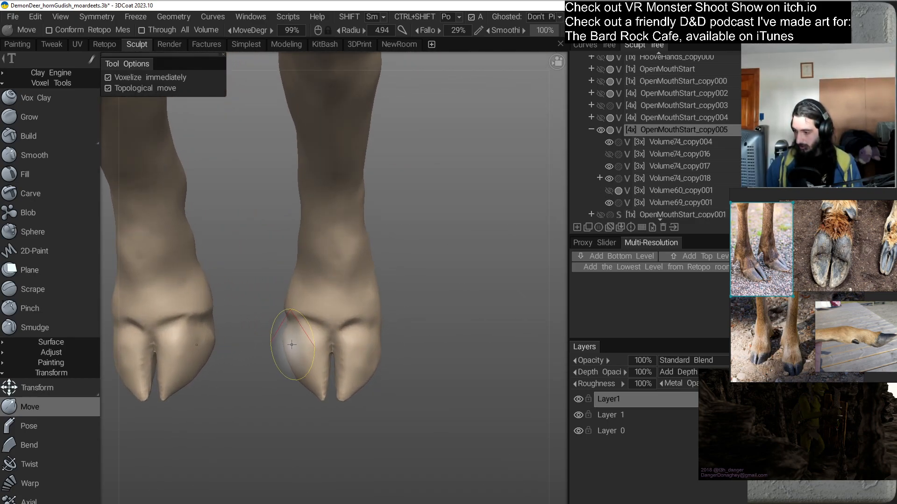
Push in one side contour of the hoof with a brush radius of 3.75 and undo the last stroke.
{"action": "left_click_drag", "start_coordinate": [279, 340], "coordinate": [283, 341]}
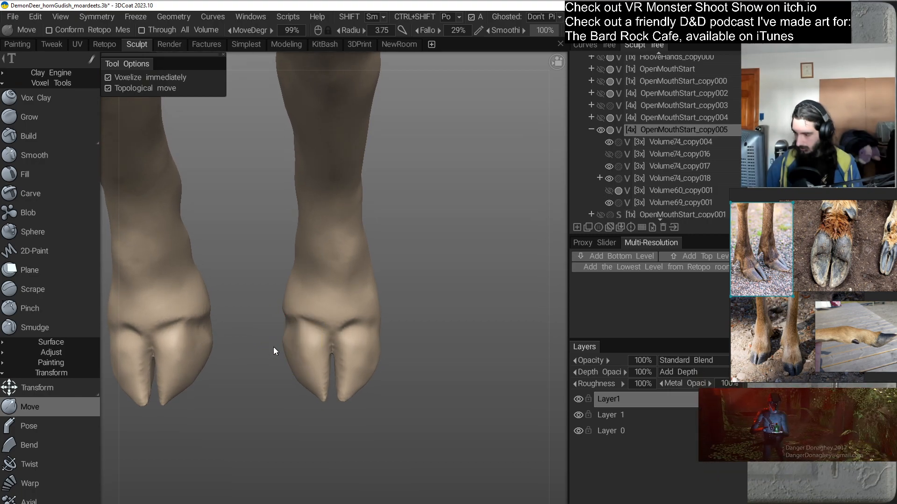
{"action": "left_click_drag", "start_coordinate": [282, 343], "coordinate": [285, 341]}
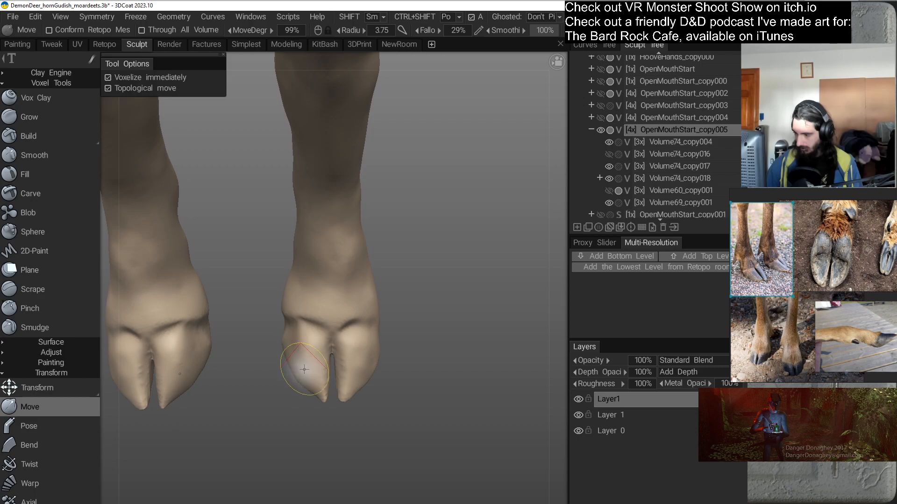
{"action": "key", "text": "ctrl+z"}
{"action": "mouse_move", "coordinate": [262, 410]}
{"action": "left_mouse_down"}
{"action": "mouse_move", "coordinate": [299, 400]}
{"action": "mouse_move", "coordinate": [335, 363]}
{"action": "mouse_move", "coordinate": [344, 382]}
{"action": "mouse_move", "coordinate": [348, 300]}
{"action": "mouse_move", "coordinate": [424, 312]}
{"action": "mouse_move", "coordinate": [422, 324]}
{"action": "left_mouse_up"}
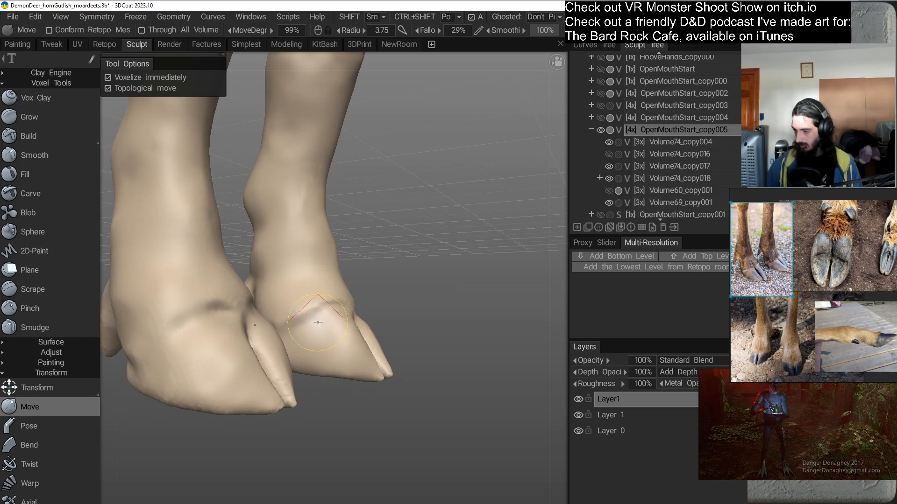
Adjust the crease along the hoof's side above the toe with a brush radius of 2.65.
{"action": "right_click_drag", "start_coordinate": [319, 323], "coordinate": [328, 325]}
{"action": "mouse_move", "coordinate": [333, 341]}
{"action": "left_mouse_down", "text": "alt"}
{"action": "mouse_move", "coordinate": [335, 360]}
{"action": "mouse_move", "coordinate": [300, 326]}
{"action": "mouse_move", "coordinate": [285, 335]}
{"action": "mouse_move", "coordinate": [293, 347]}
{"action": "mouse_move", "coordinate": [326, 341]}
{"action": "mouse_move", "coordinate": [335, 304]}
{"action": "mouse_move", "coordinate": [306, 319]}
{"action": "left_mouse_up", "text": "alt"}
{"action": "mouse_move", "coordinate": [308, 362]}
{"action": "left_mouse_down", "text": "alt"}
{"action": "mouse_move", "coordinate": [301, 370]}
{"action": "mouse_move", "coordinate": [339, 369]}
{"action": "mouse_move", "coordinate": [330, 351]}
{"action": "left_mouse_up", "text": "alt"}
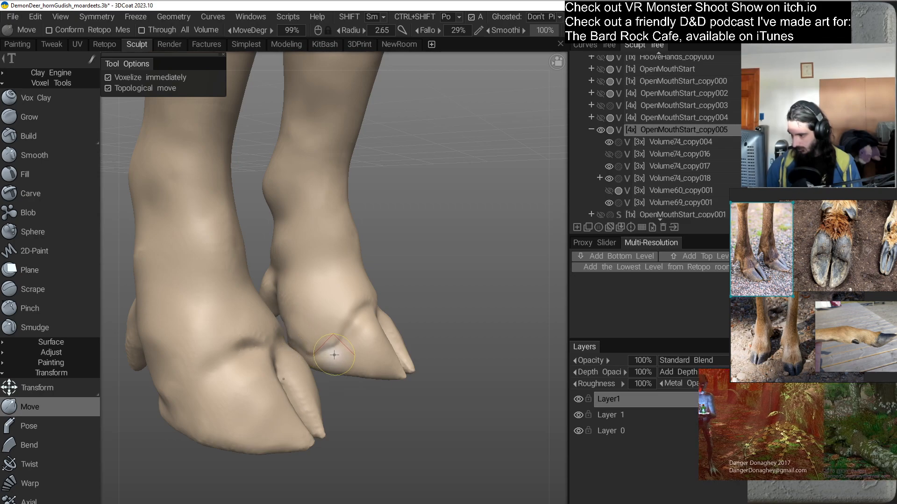
{"action": "left_click_drag", "start_coordinate": [296, 348], "coordinate": [308, 323], "text": "alt"}
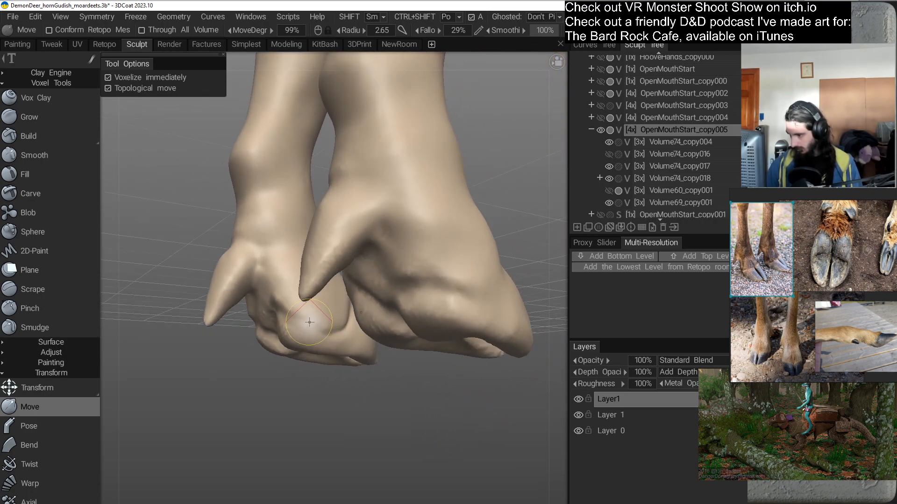
Round out the heel pads from below with a brush radius of 3.59.
{"action": "mouse_move", "coordinate": [297, 353]}
{"action": "left_mouse_down", "text": "alt"}
{"action": "mouse_move", "coordinate": [382, 385]}
{"action": "mouse_move", "coordinate": [391, 350]}
{"action": "mouse_move", "coordinate": [374, 344]}
{"action": "mouse_move", "coordinate": [369, 301]}
{"action": "mouse_move", "coordinate": [402, 298]}
{"action": "mouse_move", "coordinate": [405, 280]}
{"action": "mouse_move", "coordinate": [368, 258]}
{"action": "mouse_move", "coordinate": [351, 302]}
{"action": "mouse_move", "coordinate": [353, 278]}
{"action": "left_mouse_up", "text": "alt"}
{"action": "right_click_drag", "start_coordinate": [353, 278], "coordinate": [360, 279]}
{"action": "mouse_move", "coordinate": [359, 279]}
{"action": "left_mouse_down"}
{"action": "mouse_move", "coordinate": [350, 272]}
{"action": "mouse_move", "coordinate": [281, 287]}
{"action": "mouse_move", "coordinate": [306, 327]}
{"action": "mouse_move", "coordinate": [315, 304]}
{"action": "left_mouse_up"}
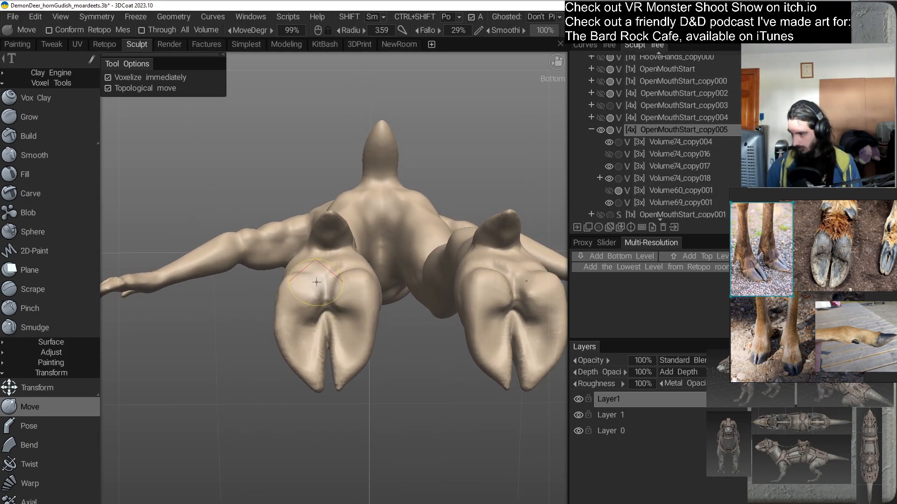
{"action": "left_click_drag", "start_coordinate": [324, 310], "coordinate": [320, 313]}
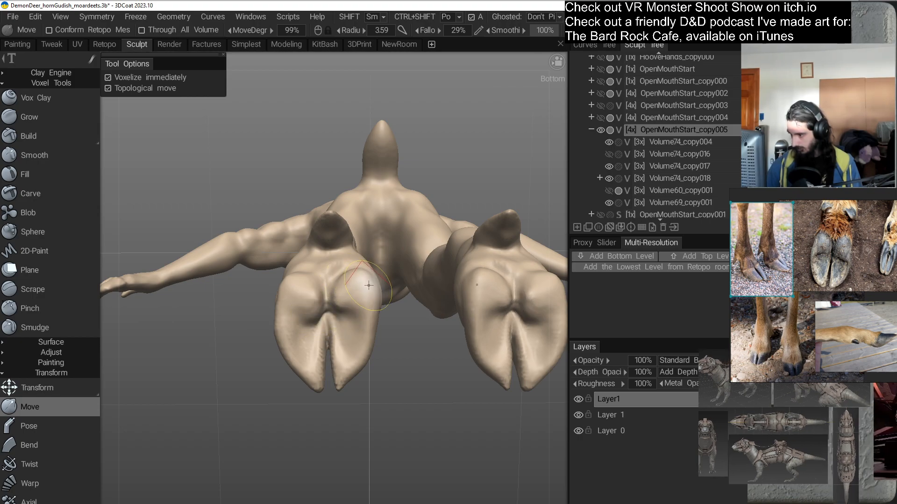
Adjust the outline of the sole and toe edges from below, keeping the brush radius at 3.59.
{"action": "left_click_drag", "start_coordinate": [367, 289], "coordinate": [347, 309], "text": "alt"}
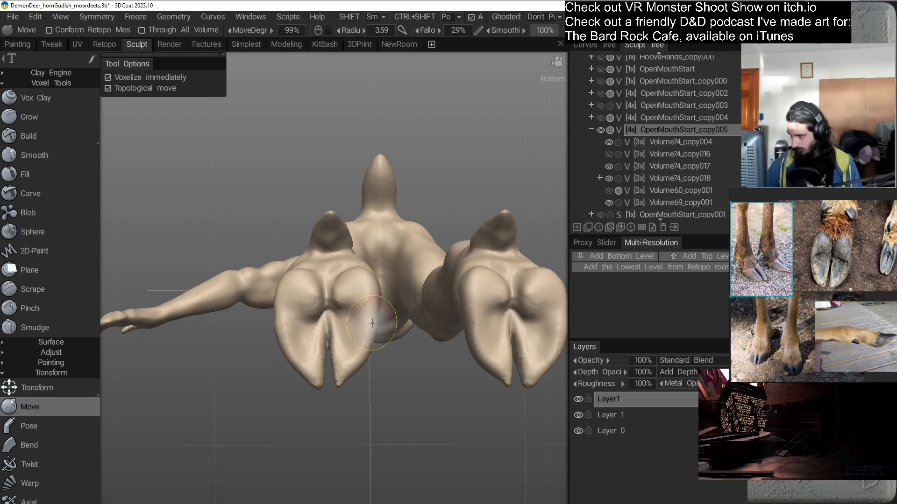
{"action": "left_click_drag", "start_coordinate": [374, 295], "coordinate": [354, 281], "text": "alt"}
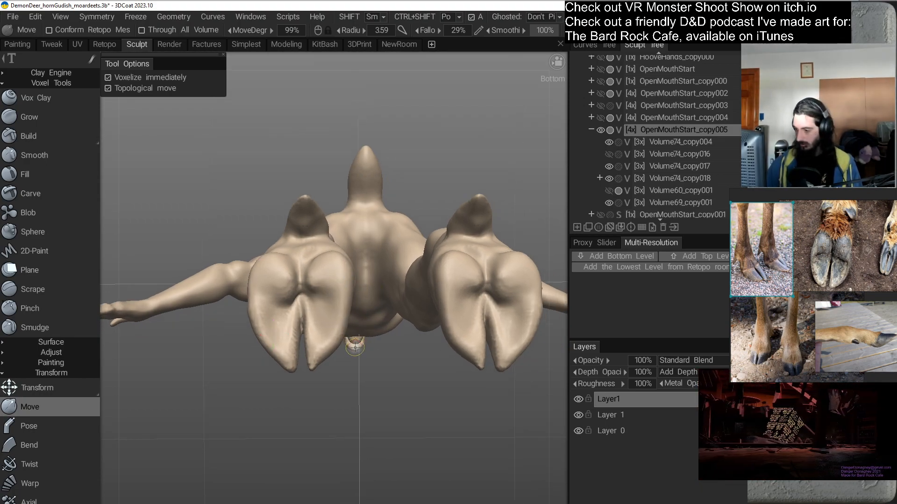
{"action": "left_click_drag", "start_coordinate": [328, 354], "coordinate": [329, 354]}
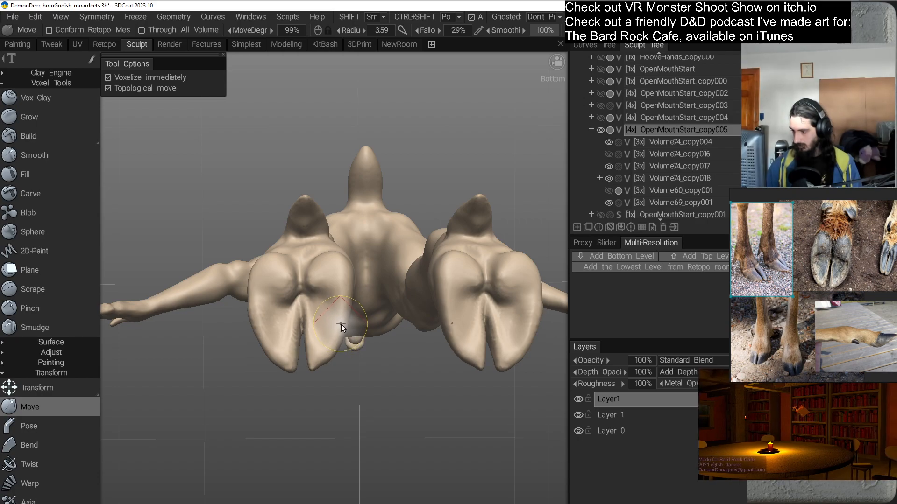
{"action": "left_click_drag", "start_coordinate": [347, 322], "coordinate": [341, 333]}
Reshape the back of the hoof around the heel with a brush radius of 3.24, and refine its side with radius 4.67.
{"action": "mouse_move", "coordinate": [272, 330]}
{"action": "left_mouse_down", "text": "alt"}
{"action": "mouse_move", "coordinate": [352, 349]}
{"action": "mouse_move", "coordinate": [344, 352]}
{"action": "mouse_move", "coordinate": [405, 386]}
{"action": "mouse_move", "coordinate": [360, 389]}
{"action": "left_mouse_up", "text": "alt"}
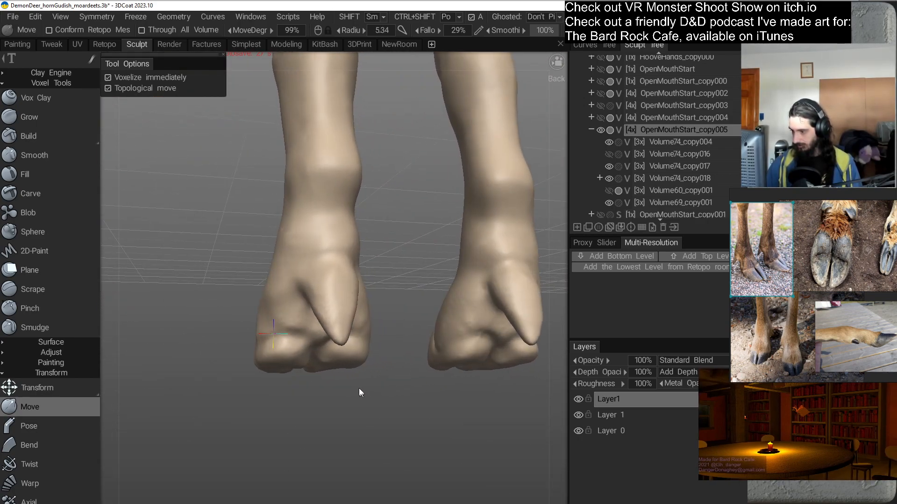
{"action": "right_click_drag", "start_coordinate": [289, 329], "coordinate": [276, 332]}
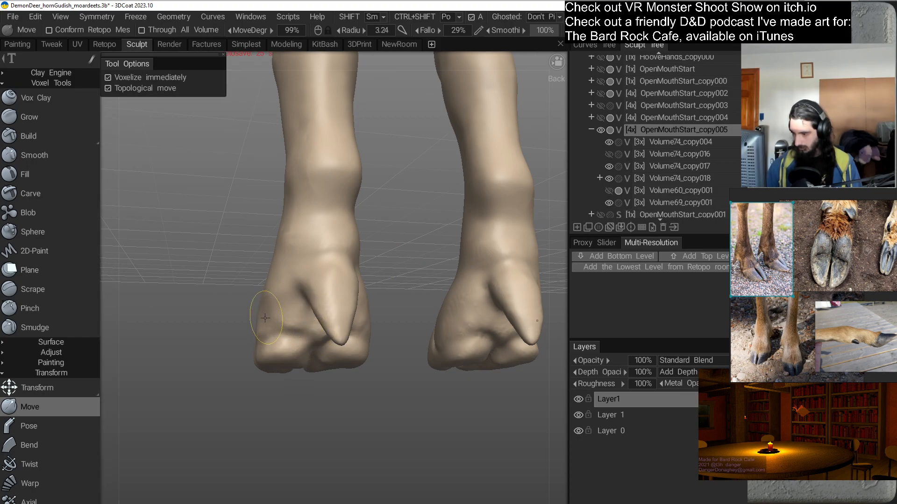
{"action": "mouse_move", "coordinate": [292, 334]}
{"action": "left_mouse_down", "text": "alt"}
{"action": "mouse_move", "coordinate": [323, 366]}
{"action": "mouse_move", "coordinate": [296, 377]}
{"action": "mouse_move", "coordinate": [232, 377]}
{"action": "mouse_move", "coordinate": [313, 344]}
{"action": "mouse_move", "coordinate": [305, 343]}
{"action": "left_mouse_up", "text": "alt"}
{"action": "right_click_drag", "start_coordinate": [310, 325], "coordinate": [315, 322]}
{"action": "mouse_move", "coordinate": [301, 325]}
{"action": "left_mouse_down"}
{"action": "mouse_move", "coordinate": [363, 352]}
{"action": "mouse_move", "coordinate": [368, 296]}
{"action": "mouse_move", "coordinate": [349, 306]}
{"action": "mouse_move", "coordinate": [363, 329]}
{"action": "mouse_move", "coordinate": [336, 333]}
{"action": "mouse_move", "coordinate": [301, 322]}
{"action": "left_mouse_up"}
{"action": "left_click_drag", "start_coordinate": [330, 366], "coordinate": [295, 312], "text": "alt"}
{"action": "mouse_move", "coordinate": [377, 278]}
{"action": "left_mouse_down", "text": "alt"}
{"action": "mouse_move", "coordinate": [404, 301]}
{"action": "mouse_move", "coordinate": [403, 272]}
{"action": "mouse_move", "coordinate": [426, 304]}
{"action": "mouse_move", "coordinate": [458, 296]}
{"action": "mouse_move", "coordinate": [430, 284]}
{"action": "mouse_move", "coordinate": [366, 310]}
{"action": "mouse_move", "coordinate": [332, 310]}
{"action": "mouse_move", "coordinate": [399, 301]}
{"action": "left_mouse_up", "text": "alt"}
{"action": "mouse_move", "coordinate": [313, 255]}
{"action": "left_mouse_down", "text": "alt"}
{"action": "mouse_move", "coordinate": [423, 305]}
{"action": "mouse_move", "coordinate": [463, 304]}
{"action": "mouse_move", "coordinate": [445, 280]}
{"action": "left_mouse_up", "text": "alt"}
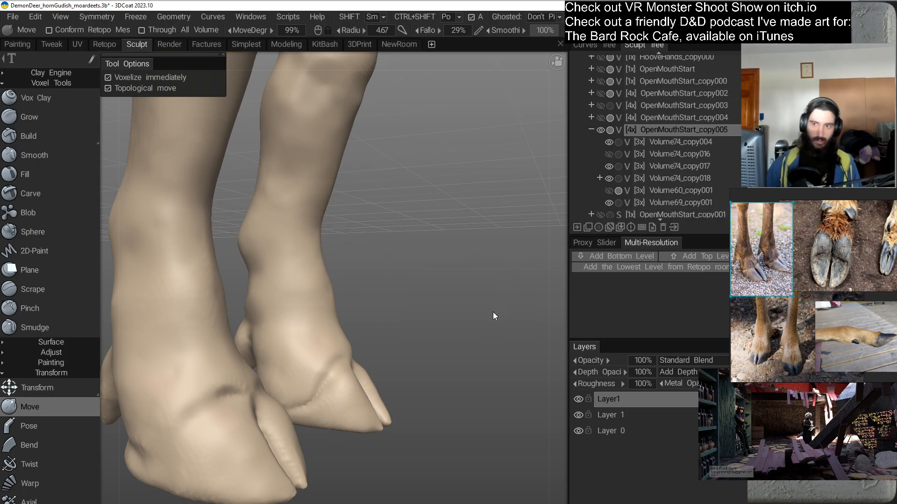
Examine the legs and cloven hooves from the front and side, from near and far.
{"action": "left_click_drag", "start_coordinate": [461, 278], "coordinate": [431, 288], "text": "alt"}
{"action": "right_click_drag", "start_coordinate": [430, 288], "coordinate": [424, 307], "text": "alt"}
{"action": "left_click_drag", "start_coordinate": [426, 310], "coordinate": [417, 265], "text": "alt"}
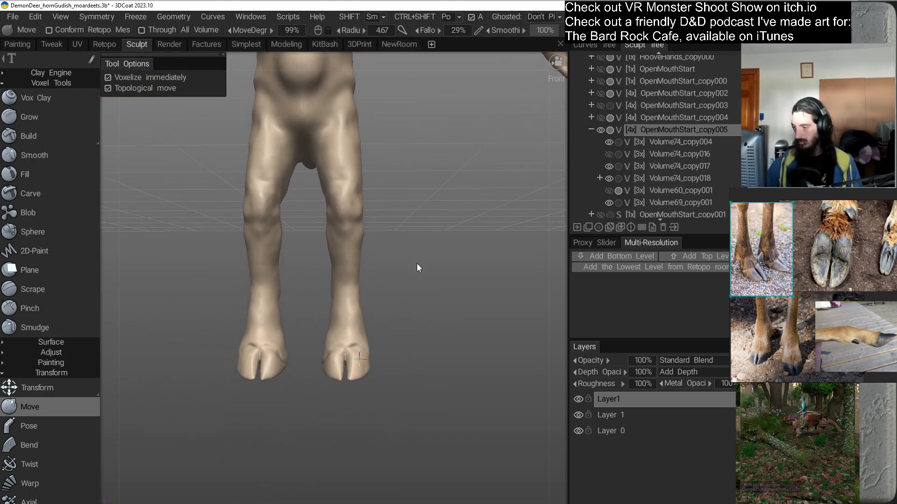
{"action": "middle_click_drag", "start_coordinate": [445, 315], "coordinate": [430, 263], "text": "alt"}
{"action": "right_click_drag", "start_coordinate": [431, 262], "coordinate": [425, 324], "text": "alt"}
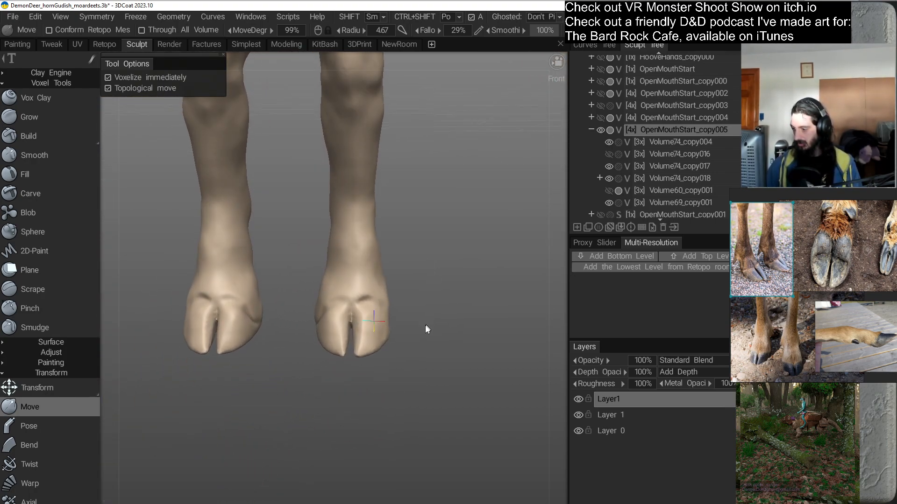
{"action": "left_click_drag", "start_coordinate": [425, 323], "coordinate": [413, 277], "text": "alt"}
{"action": "right_click_drag", "start_coordinate": [414, 276], "coordinate": [414, 284], "text": "alt"}
{"action": "left_click_drag", "start_coordinate": [414, 285], "coordinate": [387, 308], "text": "alt"}
{"action": "right_click_drag", "start_coordinate": [387, 307], "coordinate": [404, 343], "text": "alt"}
{"action": "mouse_move", "coordinate": [403, 343]}
{"action": "left_mouse_down", "text": "alt"}
{"action": "mouse_move", "coordinate": [424, 361]}
{"action": "mouse_move", "coordinate": [436, 316]}
{"action": "mouse_move", "coordinate": [390, 304]}
{"action": "left_mouse_up", "text": "alt"}
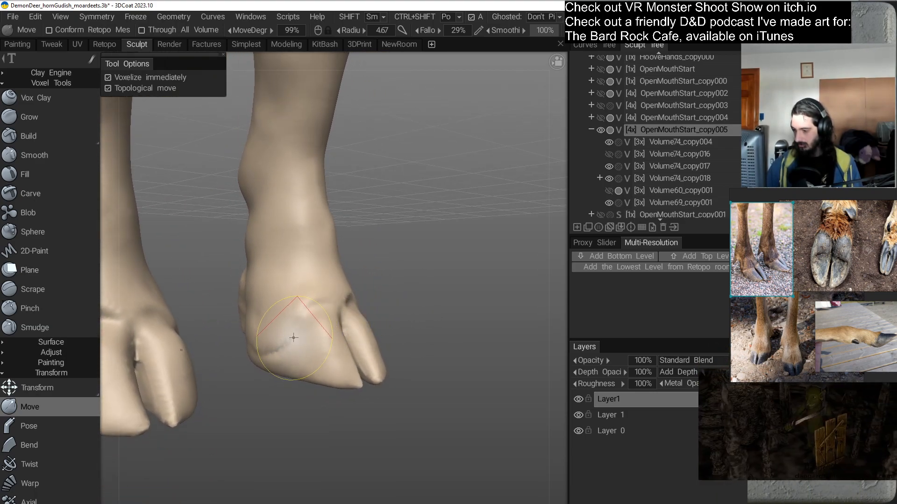
Adjust the front and side contours of the toes with a brush radius of 3.43.
{"action": "mouse_move", "coordinate": [294, 336]}
{"action": "left_mouse_down", "text": "alt"}
{"action": "mouse_move", "coordinate": [296, 378]}
{"action": "mouse_move", "coordinate": [270, 374]}
{"action": "left_mouse_up", "text": "alt"}
{"action": "mouse_move", "coordinate": [282, 342]}
{"action": "left_mouse_down", "text": "alt"}
{"action": "mouse_move", "coordinate": [308, 385]}
{"action": "mouse_move", "coordinate": [288, 438]}
{"action": "mouse_move", "coordinate": [293, 340]}
{"action": "mouse_move", "coordinate": [381, 324]}
{"action": "mouse_move", "coordinate": [401, 337]}
{"action": "left_mouse_up", "text": "alt"}
{"action": "right_click_drag", "start_coordinate": [366, 346], "coordinate": [373, 346]}
{"action": "mouse_move", "coordinate": [379, 341]}
{"action": "left_mouse_down"}
{"action": "mouse_move", "coordinate": [441, 345]}
{"action": "mouse_move", "coordinate": [400, 350]}
{"action": "mouse_move", "coordinate": [419, 362]}
{"action": "mouse_move", "coordinate": [366, 363]}
{"action": "mouse_move", "coordinate": [360, 380]}
{"action": "mouse_move", "coordinate": [366, 320]}
{"action": "left_mouse_up"}
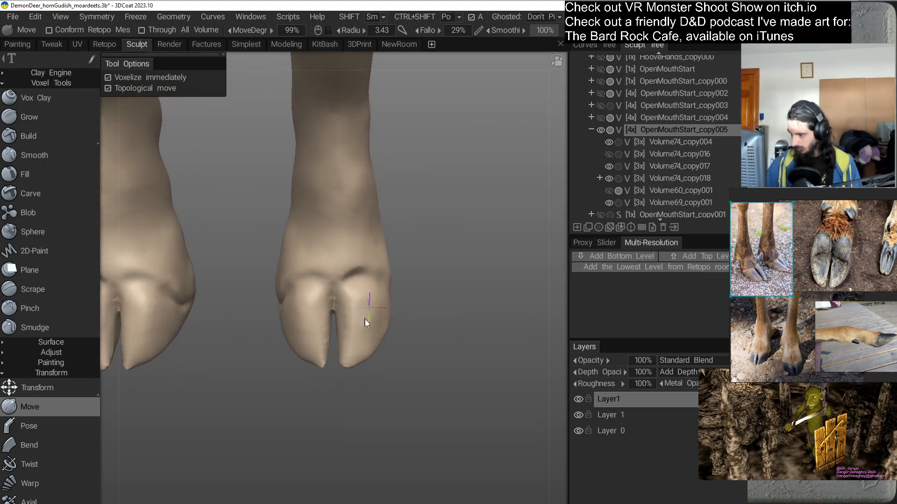
Refine the toe tips and the edges of the front cleft with a brush radius of 1.55.
{"action": "right_click_drag", "start_coordinate": [366, 320], "coordinate": [358, 359], "text": "alt"}
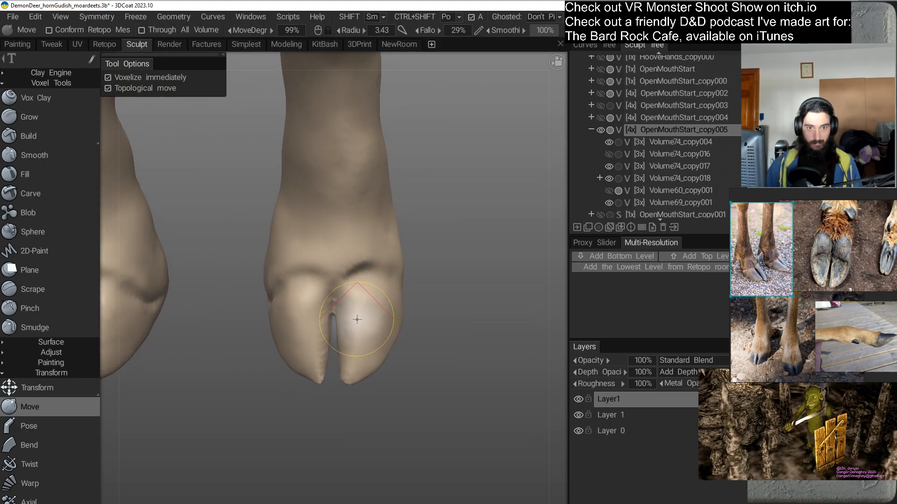
{"action": "right_click_drag", "start_coordinate": [364, 320], "coordinate": [359, 320]}
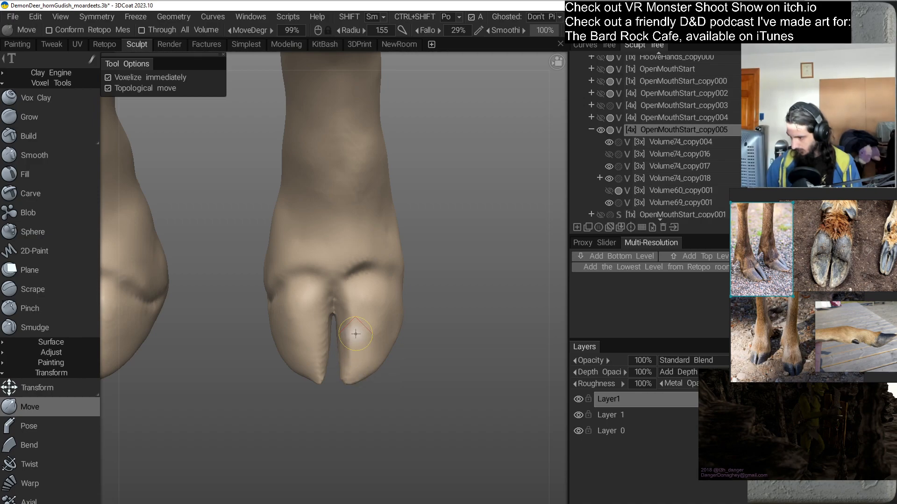
{"action": "mouse_move", "coordinate": [384, 368]}
{"action": "left_mouse_down"}
{"action": "mouse_move", "coordinate": [405, 349]}
{"action": "mouse_move", "coordinate": [405, 301]}
{"action": "mouse_move", "coordinate": [397, 359]}
{"action": "left_mouse_up"}
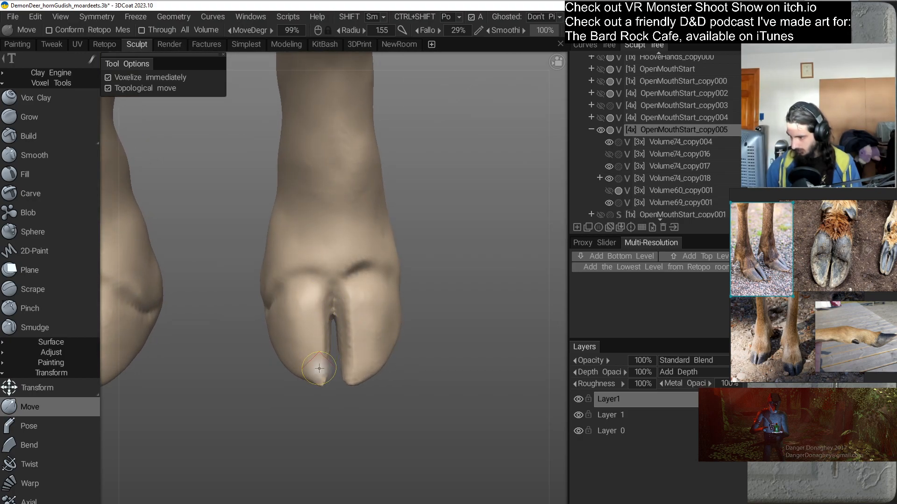
{"action": "left_click_drag", "start_coordinate": [313, 385], "coordinate": [359, 369]}
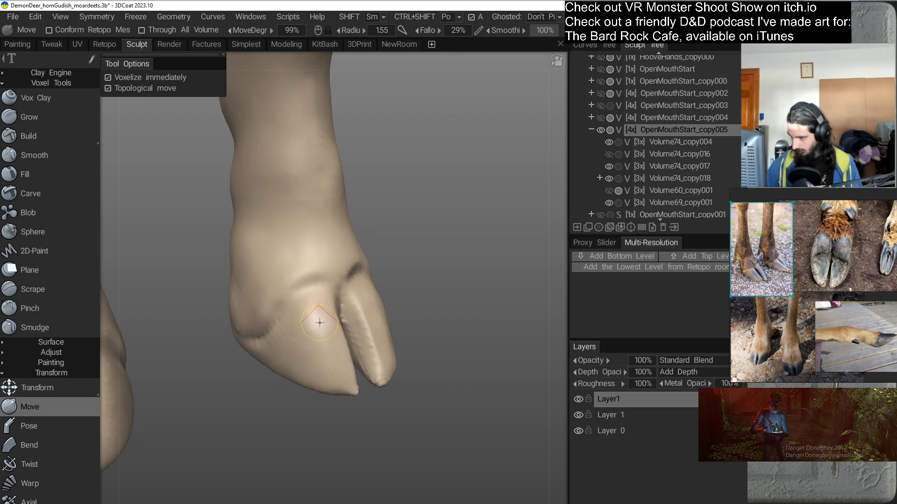
Shape the front and sides of the lower leg above the hoof crease with brush radii of 3.52 and 4.10.
{"action": "middle_click_drag", "start_coordinate": [341, 348], "coordinate": [264, 326]}
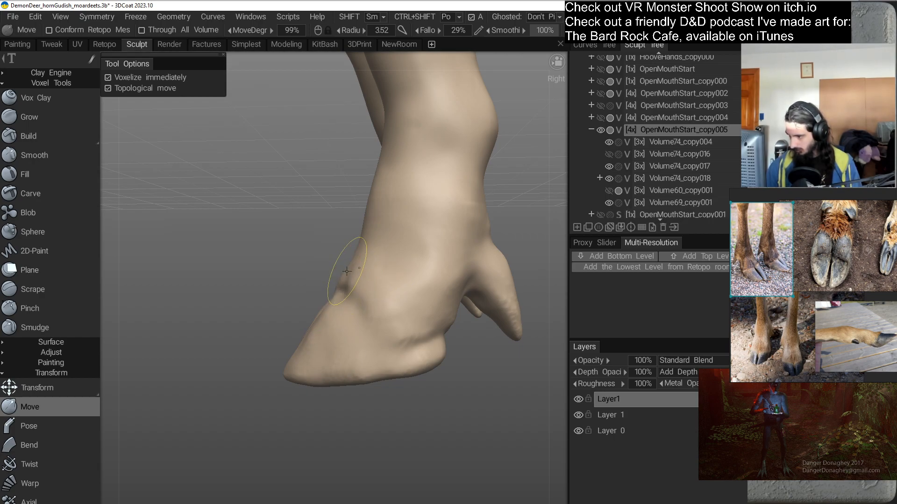
{"action": "middle_click_drag", "start_coordinate": [363, 252], "coordinate": [374, 305]}
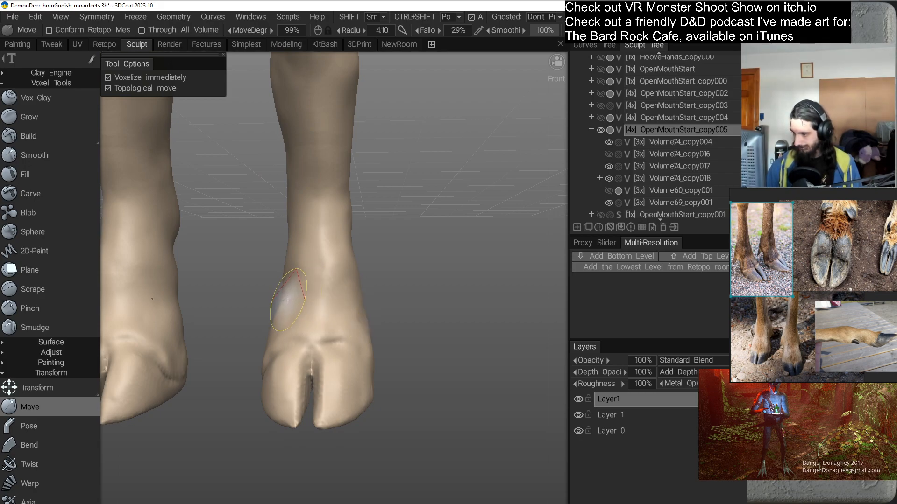
{"action": "middle_click_drag", "start_coordinate": [283, 299], "coordinate": [260, 303]}
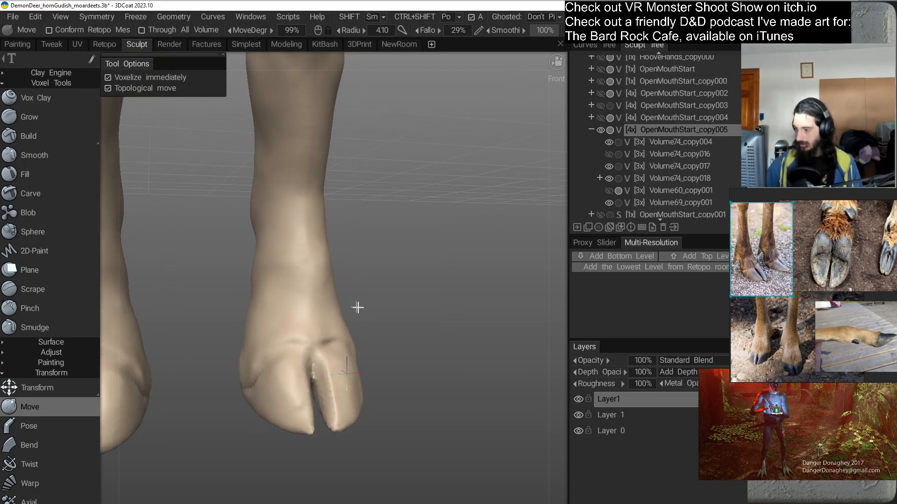
Adjust the contour of the ankle joint and the shin above it with a brush radius of 5.89.
{"action": "right_click_drag", "start_coordinate": [356, 307], "coordinate": [408, 327]}
{"action": "middle_click_drag", "start_coordinate": [409, 327], "coordinate": [306, 278]}
{"action": "right_click_drag", "start_coordinate": [305, 278], "coordinate": [276, 325]}
{"action": "mouse_move", "coordinate": [323, 361]}
{"action": "middle_mouse_down"}
{"action": "mouse_move", "coordinate": [391, 375]}
{"action": "mouse_move", "coordinate": [282, 347]}
{"action": "middle_mouse_up"}
{"action": "left_click_drag", "start_coordinate": [299, 313], "coordinate": [282, 308]}
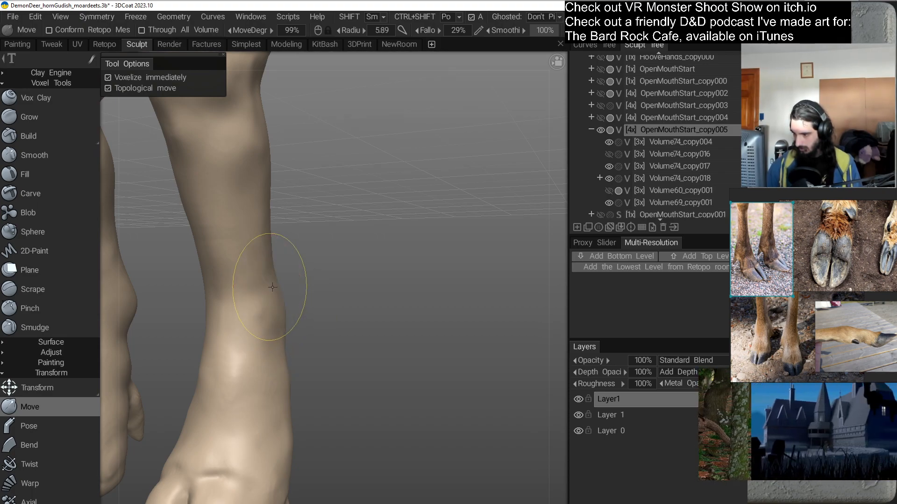
{"action": "mouse_move", "coordinate": [285, 284]}
{"action": "middle_mouse_down"}
{"action": "mouse_move", "coordinate": [303, 310]}
{"action": "mouse_move", "coordinate": [377, 319]}
{"action": "mouse_move", "coordinate": [380, 290]}
{"action": "mouse_move", "coordinate": [240, 260]}
{"action": "middle_mouse_up"}
{"action": "left_click_drag", "start_coordinate": [238, 255], "coordinate": [242, 255]}
{"action": "right_click_drag", "start_coordinate": [347, 272], "coordinate": [384, 303]}
{"action": "mouse_move", "coordinate": [385, 304]}
{"action": "middle_mouse_down"}
{"action": "mouse_move", "coordinate": [386, 279]}
{"action": "mouse_move", "coordinate": [394, 314]}
{"action": "mouse_move", "coordinate": [280, 280]}
{"action": "middle_mouse_up"}
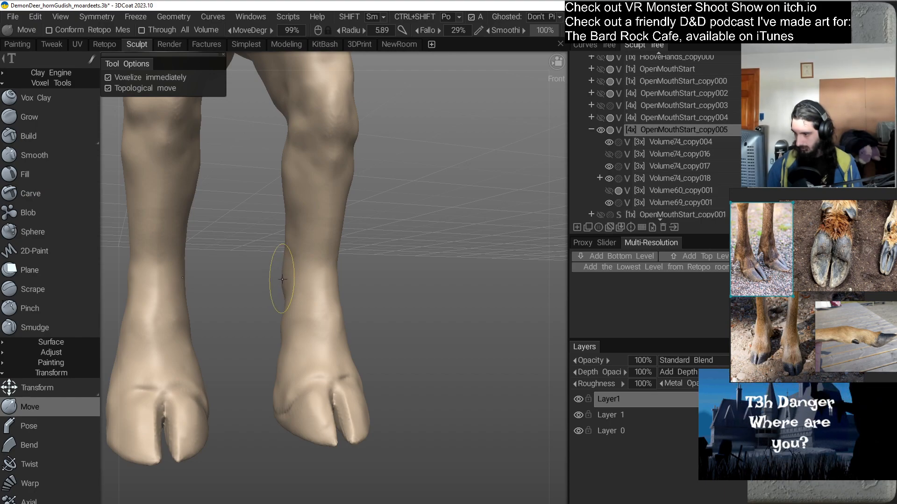
Reshape the heel's lower edge in the side view with a brush radius of 2.81.
{"action": "middle_click_drag", "start_coordinate": [381, 308], "coordinate": [462, 312]}
{"action": "left_click_drag", "start_coordinate": [462, 312], "coordinate": [466, 306]}
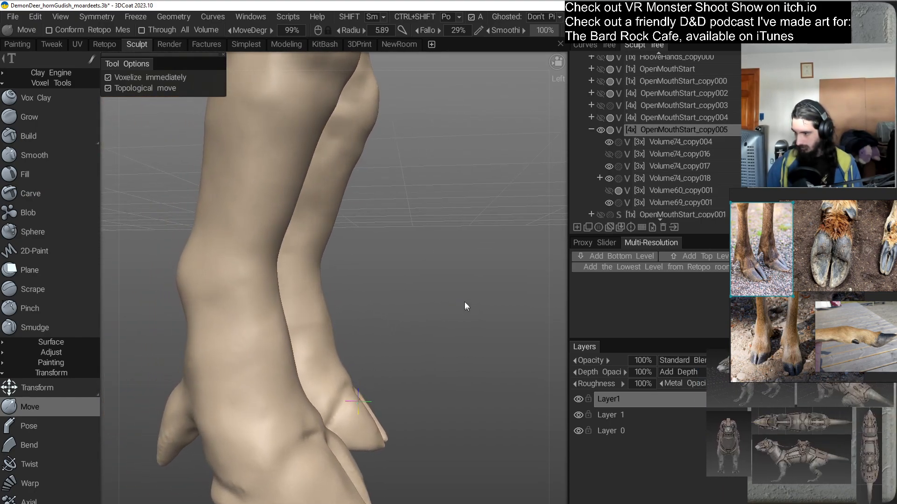
{"action": "right_click_drag", "start_coordinate": [466, 306], "coordinate": [437, 238]}
{"action": "left_click_drag", "start_coordinate": [436, 238], "coordinate": [223, 334]}
{"action": "right_click_drag", "start_coordinate": [223, 334], "coordinate": [263, 364]}
{"action": "middle_click_drag", "start_coordinate": [263, 364], "coordinate": [284, 310]}
{"action": "mouse_move", "coordinate": [284, 309]}
{"action": "left_mouse_down"}
{"action": "mouse_move", "coordinate": [287, 372]}
{"action": "mouse_move", "coordinate": [267, 386]}
{"action": "mouse_move", "coordinate": [280, 387]}
{"action": "mouse_move", "coordinate": [254, 330]}
{"action": "mouse_move", "coordinate": [290, 358]}
{"action": "mouse_move", "coordinate": [397, 327]}
{"action": "mouse_move", "coordinate": [384, 249]}
{"action": "mouse_move", "coordinate": [384, 304]}
{"action": "mouse_move", "coordinate": [220, 401]}
{"action": "mouse_move", "coordinate": [318, 338]}
{"action": "mouse_move", "coordinate": [315, 295]}
{"action": "left_mouse_up"}
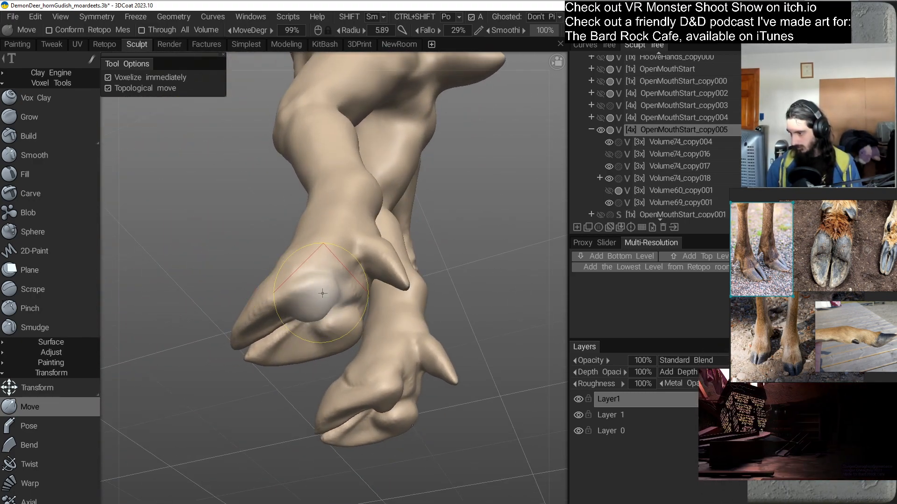
{"action": "left_click_drag", "start_coordinate": [331, 288], "coordinate": [322, 322]}
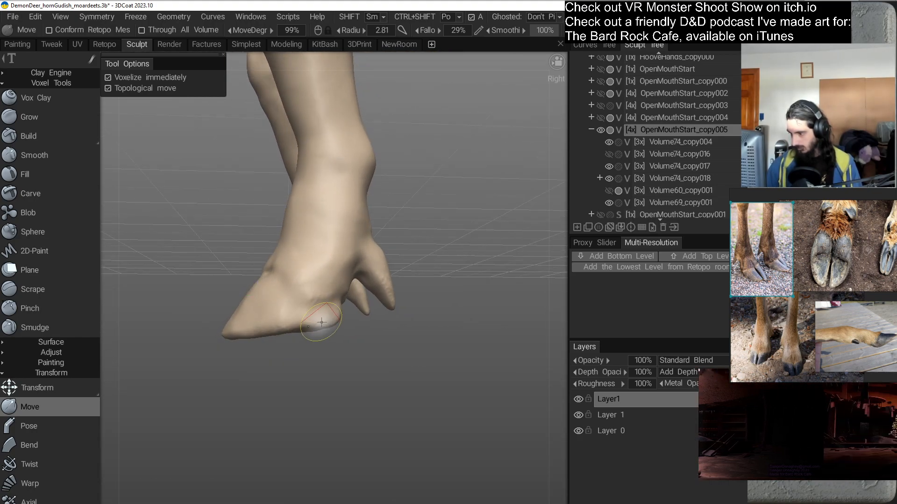
Refine the outline of the heel pads from below with radius 2.81 and check the whole figure from the side.
{"action": "left_click_drag", "start_coordinate": [363, 356], "coordinate": [264, 263]}
{"action": "left_click_drag", "start_coordinate": [264, 228], "coordinate": [330, 261]}
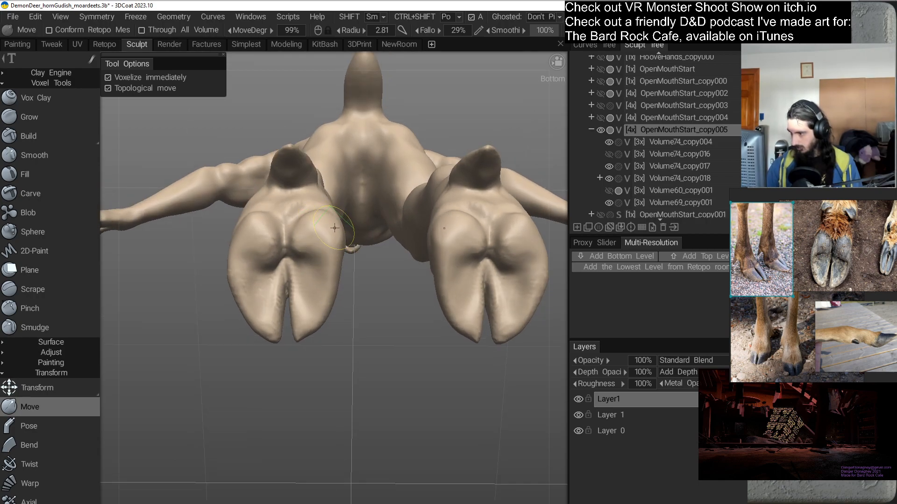
{"action": "mouse_move", "coordinate": [360, 304]}
{"action": "left_mouse_down"}
{"action": "mouse_move", "coordinate": [303, 387]}
{"action": "mouse_move", "coordinate": [258, 402]}
{"action": "mouse_move", "coordinate": [300, 329]}
{"action": "mouse_move", "coordinate": [302, 281]}
{"action": "mouse_move", "coordinate": [326, 299]}
{"action": "mouse_move", "coordinate": [290, 306]}
{"action": "mouse_move", "coordinate": [266, 275]}
{"action": "left_mouse_up"}
{"action": "left_click_drag", "start_coordinate": [327, 322], "coordinate": [354, 359]}
{"action": "right_click_drag", "start_coordinate": [354, 358], "coordinate": [381, 243]}
{"action": "left_click_drag", "start_coordinate": [374, 289], "coordinate": [410, 321]}
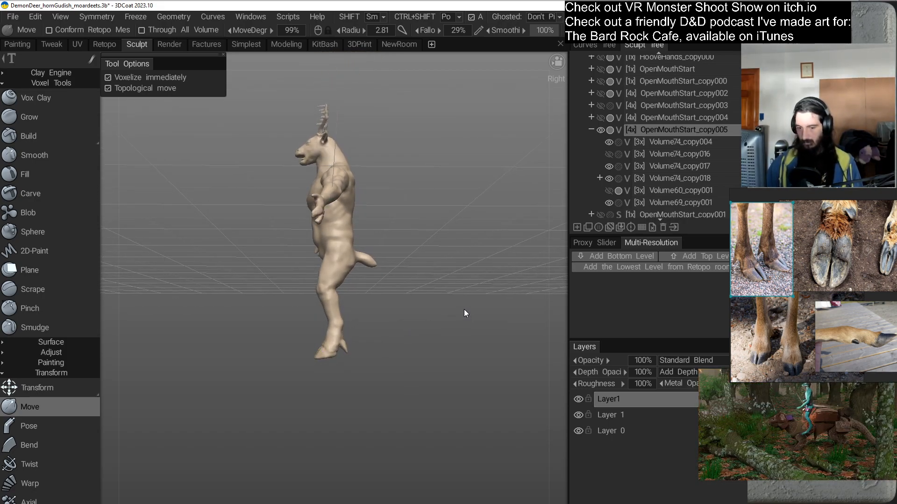
Adjust the outer contour of the ankle above the cloven hoof in the front view with a brush radius of 5.55.
{"action": "right_click_drag", "start_coordinate": [461, 299], "coordinate": [471, 286]}
{"action": "left_click_drag", "start_coordinate": [472, 286], "coordinate": [478, 324]}
{"action": "right_click_drag", "start_coordinate": [478, 323], "coordinate": [458, 299]}
{"action": "left_click_drag", "start_coordinate": [458, 299], "coordinate": [400, 262]}
{"action": "middle_click_drag", "start_coordinate": [399, 262], "coordinate": [401, 210]}
{"action": "right_click_drag", "start_coordinate": [401, 210], "coordinate": [421, 275]}
{"action": "middle_click_drag", "start_coordinate": [421, 275], "coordinate": [426, 257]}
{"action": "left_click_drag", "start_coordinate": [427, 261], "coordinate": [393, 314]}
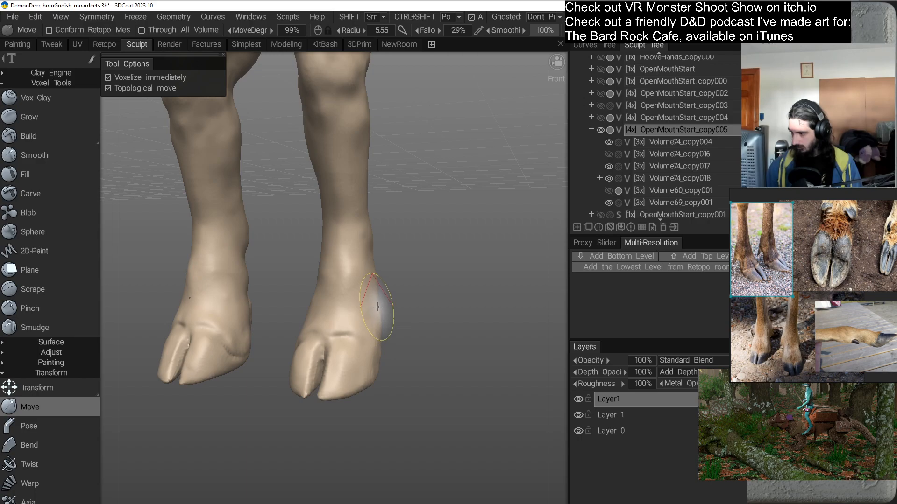
{"action": "mouse_move", "coordinate": [421, 331]}
{"action": "left_mouse_down"}
{"action": "mouse_move", "coordinate": [391, 334]}
{"action": "mouse_move", "coordinate": [404, 367]}
{"action": "mouse_move", "coordinate": [393, 378]}
{"action": "mouse_move", "coordinate": [365, 330]}
{"action": "mouse_move", "coordinate": [380, 359]}
{"action": "mouse_move", "coordinate": [243, 371]}
{"action": "left_mouse_up"}
Shape the dewclaw at the back of the foot from behind with a brush radius of 4.47.
{"action": "left_click_drag", "start_coordinate": [337, 351], "coordinate": [355, 342]}
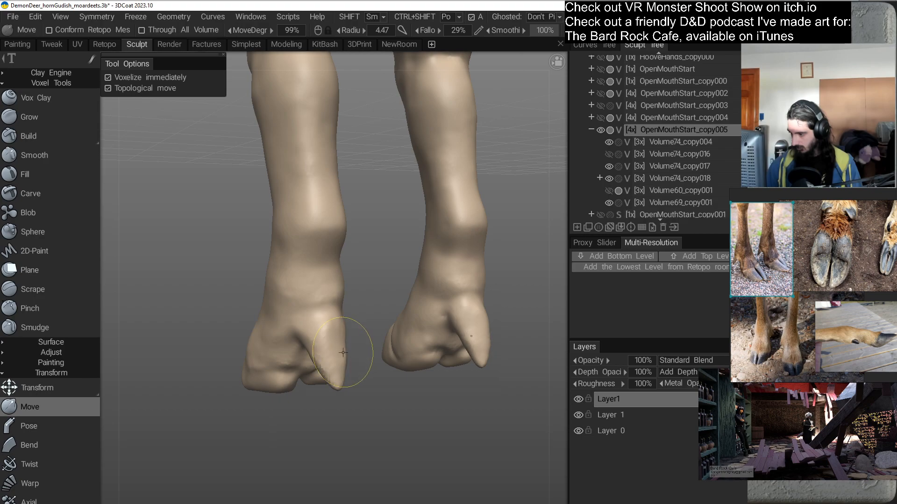
{"action": "left_click_drag", "start_coordinate": [362, 385], "coordinate": [310, 354]}
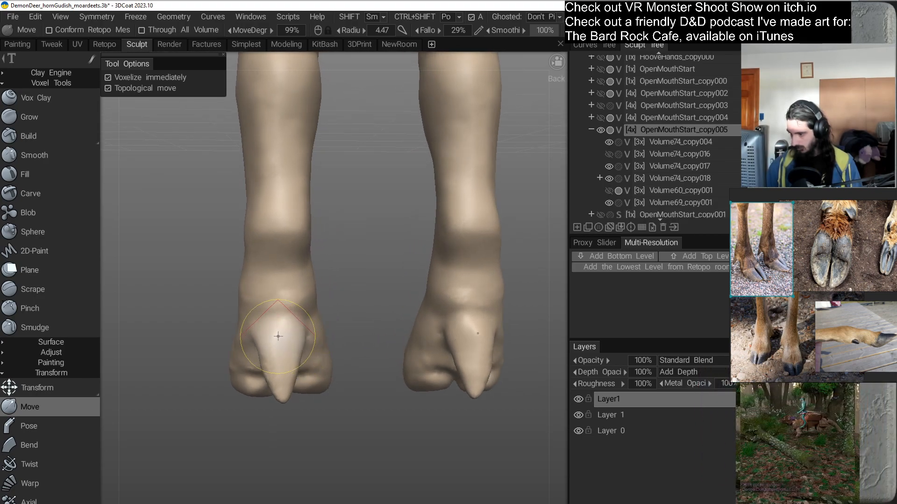
{"action": "mouse_move", "coordinate": [287, 404]}
{"action": "left_mouse_down"}
{"action": "mouse_move", "coordinate": [208, 383]}
{"action": "mouse_move", "coordinate": [252, 322]}
{"action": "left_mouse_up"}
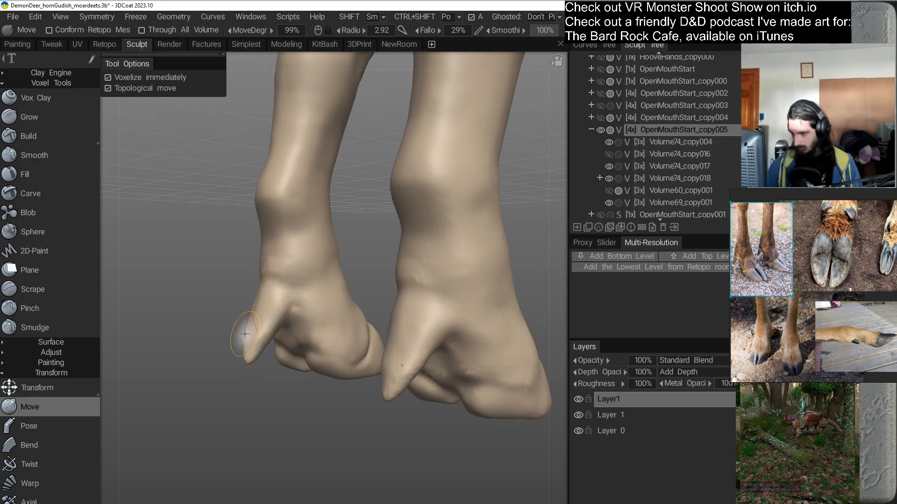
Refine the dewclaw's rear edge and sides from several angles with brush radii between 2.64 and 2.92.
{"action": "mouse_move", "coordinate": [281, 387]}
{"action": "left_mouse_down"}
{"action": "mouse_move", "coordinate": [257, 377]}
{"action": "mouse_move", "coordinate": [243, 355]}
{"action": "left_mouse_up"}
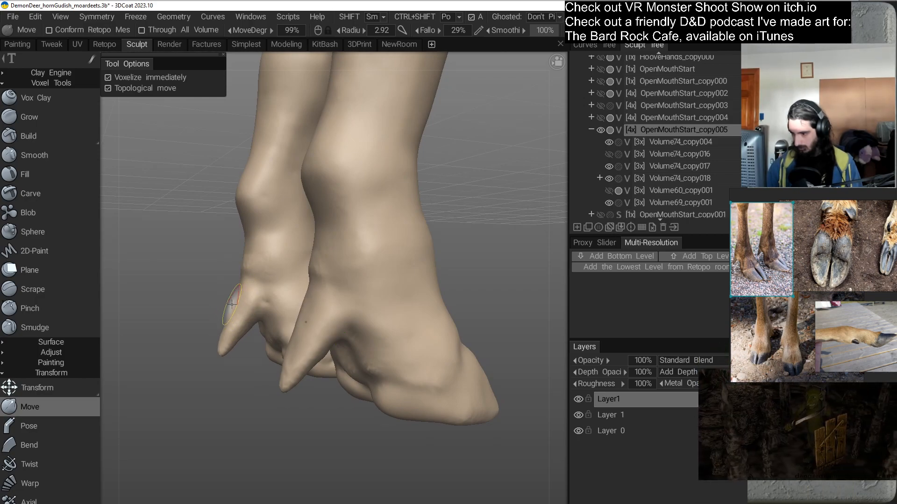
{"action": "mouse_move", "coordinate": [214, 355]}
{"action": "left_mouse_down"}
{"action": "mouse_move", "coordinate": [276, 336]}
{"action": "mouse_move", "coordinate": [327, 398]}
{"action": "mouse_move", "coordinate": [258, 377]}
{"action": "left_mouse_up"}
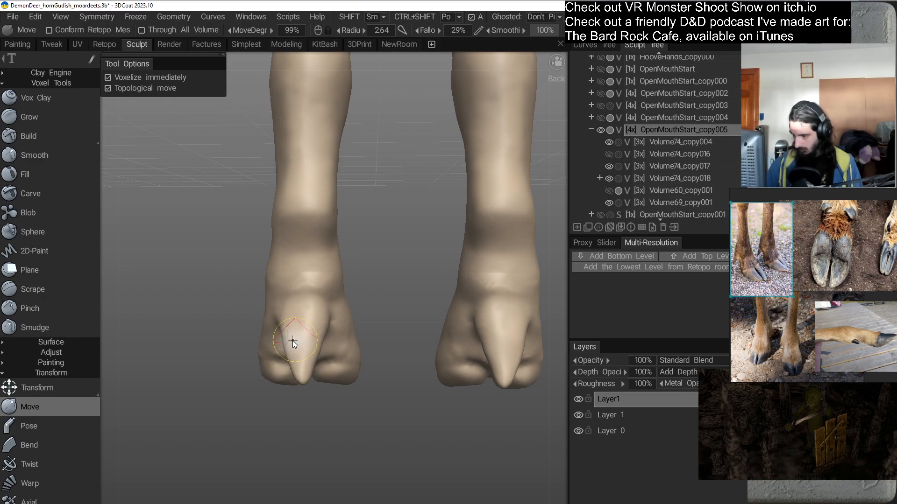
{"action": "left_click_drag", "start_coordinate": [291, 366], "coordinate": [345, 362]}
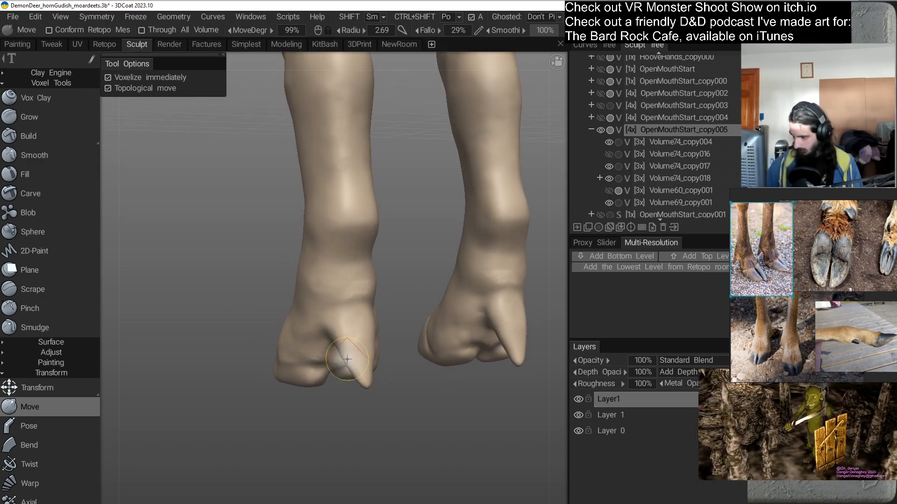
{"action": "left_click_drag", "start_coordinate": [369, 381], "coordinate": [433, 343]}
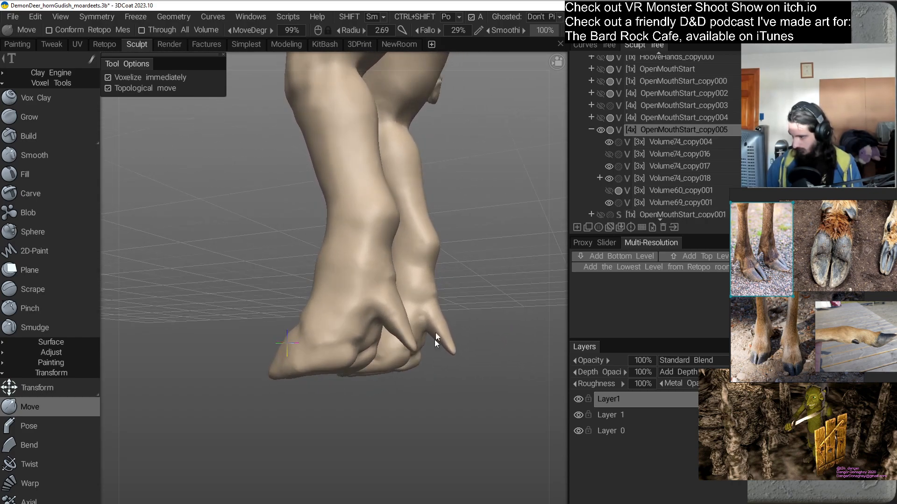
Narrow the dewclaw into a slimmer spike in the rear close-up with a brush radius of 4.58.
{"action": "middle_click_drag", "start_coordinate": [434, 343], "coordinate": [389, 348], "text": "alt"}
{"action": "right_click_drag", "start_coordinate": [390, 348], "coordinate": [357, 369], "text": "alt"}
{"action": "left_click_drag", "start_coordinate": [357, 369], "coordinate": [278, 420], "text": "alt"}
{"action": "mouse_move", "coordinate": [279, 420]}
{"action": "middle_mouse_down", "text": "alt"}
{"action": "mouse_move", "coordinate": [325, 318]}
{"action": "mouse_move", "coordinate": [342, 311]}
{"action": "middle_mouse_up", "text": "alt"}
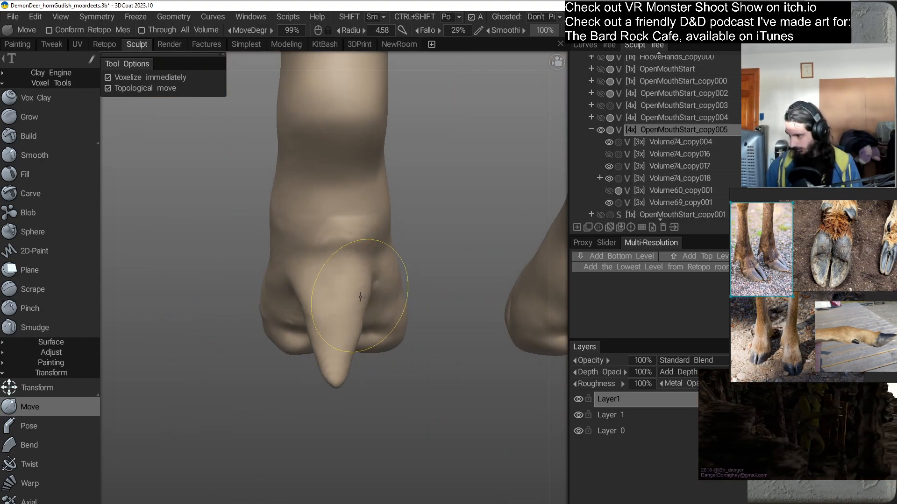
{"action": "left_click_drag", "start_coordinate": [302, 294], "coordinate": [313, 294]}
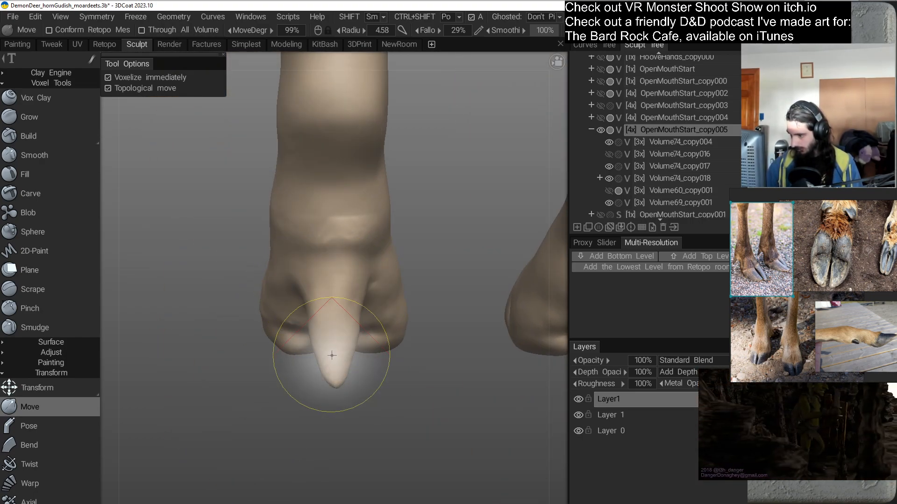
{"action": "left_click_drag", "start_coordinate": [315, 342], "coordinate": [346, 337]}
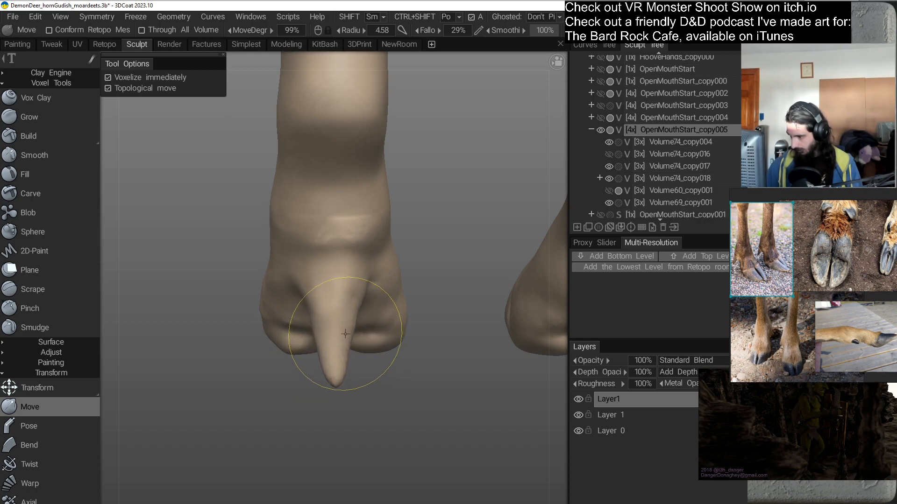
{"action": "left_click_drag", "start_coordinate": [337, 377], "coordinate": [334, 369]}
Reshape the dewclaw's length and profile from the side and rear, reducing the brush radius from 4.58 to 2.50.
{"action": "left_click_drag", "start_coordinate": [328, 400], "coordinate": [450, 358]}
{"action": "middle_click_drag", "start_coordinate": [427, 292], "coordinate": [341, 335]}
{"action": "mouse_move", "coordinate": [341, 335]}
{"action": "left_mouse_down"}
{"action": "mouse_move", "coordinate": [388, 356]}
{"action": "mouse_move", "coordinate": [407, 310]}
{"action": "mouse_move", "coordinate": [386, 344]}
{"action": "mouse_move", "coordinate": [352, 306]}
{"action": "left_mouse_up"}
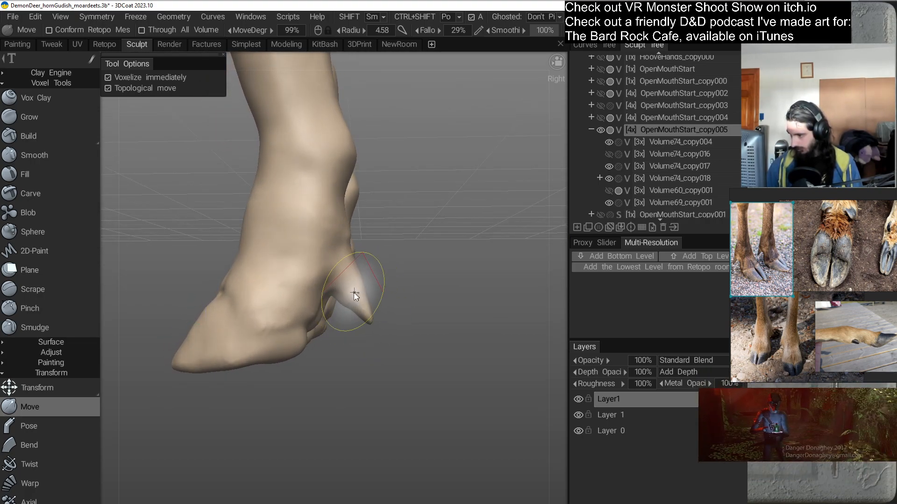
{"action": "left_click_drag", "start_coordinate": [398, 348], "coordinate": [329, 364]}
{"action": "left_click_drag", "start_coordinate": [332, 330], "coordinate": [336, 326]}
{"action": "mouse_move", "coordinate": [366, 364]}
{"action": "left_mouse_down"}
{"action": "mouse_move", "coordinate": [348, 367]}
{"action": "mouse_move", "coordinate": [330, 315]}
{"action": "mouse_move", "coordinate": [334, 287]}
{"action": "left_mouse_up"}
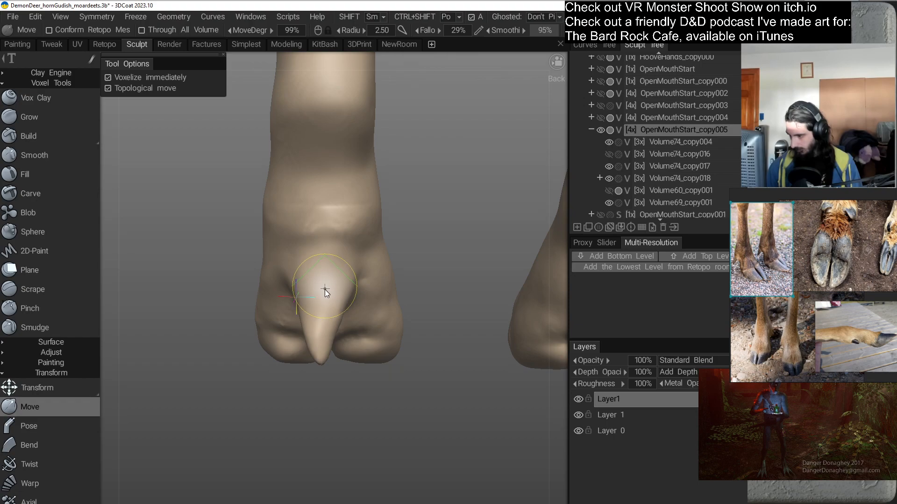
Lower the smoothing strength to 36% and refine the dewclaw's contour with a brush radius of 2.50.
{"action": "right_click_drag", "start_coordinate": [324, 302], "coordinate": [324, 304], "text": "shift"}
{"action": "mouse_move", "coordinate": [346, 371]}
{"action": "left_mouse_down"}
{"action": "mouse_move", "coordinate": [254, 346]}
{"action": "mouse_move", "coordinate": [284, 297]}
{"action": "left_mouse_up"}
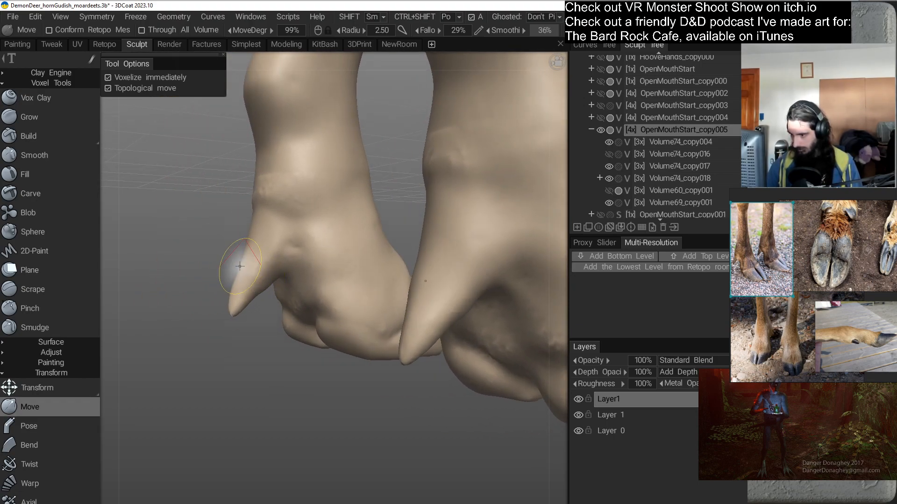
{"action": "mouse_move", "coordinate": [262, 326]}
{"action": "left_mouse_down"}
{"action": "mouse_move", "coordinate": [240, 296]}
{"action": "mouse_move", "coordinate": [260, 321]}
{"action": "mouse_move", "coordinate": [365, 356]}
{"action": "mouse_move", "coordinate": [304, 286]}
{"action": "mouse_move", "coordinate": [294, 316]}
{"action": "mouse_move", "coordinate": [306, 304]}
{"action": "mouse_move", "coordinate": [304, 312]}
{"action": "mouse_move", "coordinate": [321, 314]}
{"action": "mouse_move", "coordinate": [339, 301]}
{"action": "mouse_move", "coordinate": [311, 312]}
{"action": "left_mouse_up"}
{"action": "left_click_drag", "start_coordinate": [311, 312], "coordinate": [366, 328], "text": "alt"}
{"action": "left_click_drag", "start_coordinate": [389, 300], "coordinate": [394, 289]}
{"action": "mouse_move", "coordinate": [394, 326]}
{"action": "left_mouse_down", "text": "alt"}
{"action": "mouse_move", "coordinate": [352, 346]}
{"action": "mouse_move", "coordinate": [360, 327]}
{"action": "mouse_move", "coordinate": [322, 329]}
{"action": "mouse_move", "coordinate": [335, 360]}
{"action": "mouse_move", "coordinate": [283, 304]}
{"action": "mouse_move", "coordinate": [309, 319]}
{"action": "mouse_move", "coordinate": [293, 296]}
{"action": "mouse_move", "coordinate": [318, 225]}
{"action": "mouse_move", "coordinate": [306, 306]}
{"action": "mouse_move", "coordinate": [282, 266]}
{"action": "mouse_move", "coordinate": [295, 204]}
{"action": "mouse_move", "coordinate": [316, 259]}
{"action": "mouse_move", "coordinate": [442, 240]}
{"action": "mouse_move", "coordinate": [393, 330]}
{"action": "left_mouse_up", "text": "alt"}
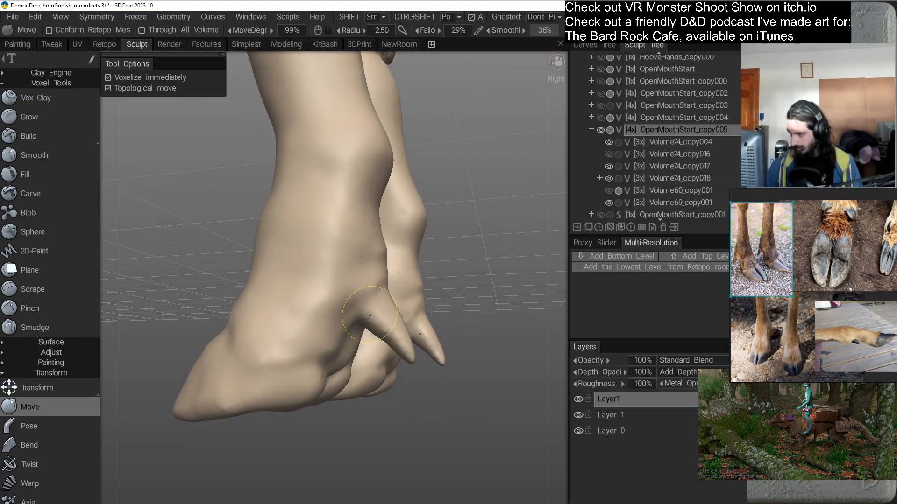
Adjust the dewclaw's base with a brush radius of 1.79 and check the whole figure.
{"action": "mouse_move", "coordinate": [359, 297]}
{"action": "left_mouse_down", "text": "alt"}
{"action": "mouse_move", "coordinate": [357, 366]}
{"action": "mouse_move", "coordinate": [301, 395]}
{"action": "mouse_move", "coordinate": [366, 296]}
{"action": "mouse_move", "coordinate": [352, 331]}
{"action": "mouse_move", "coordinate": [411, 320]}
{"action": "left_mouse_up", "text": "alt"}
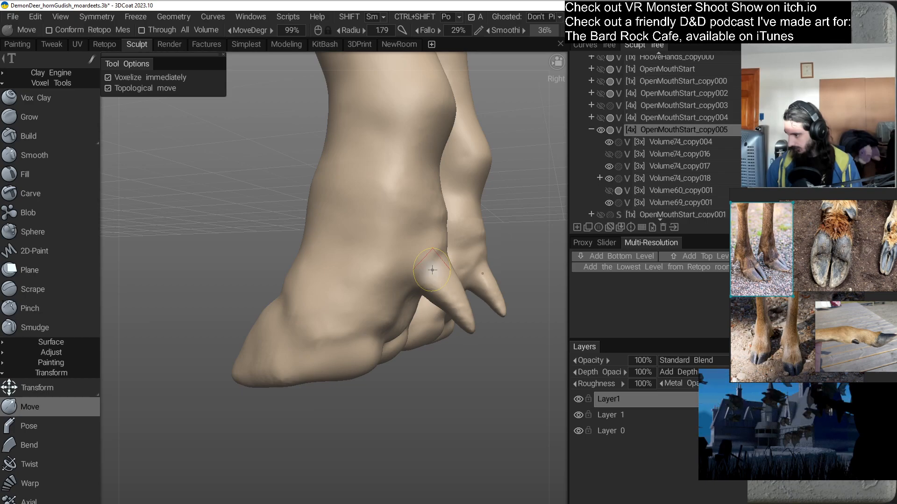
{"action": "mouse_move", "coordinate": [424, 282]}
{"action": "left_mouse_down", "text": "alt"}
{"action": "mouse_move", "coordinate": [429, 324]}
{"action": "mouse_move", "coordinate": [310, 361]}
{"action": "mouse_move", "coordinate": [386, 300]}
{"action": "mouse_move", "coordinate": [336, 321]}
{"action": "mouse_move", "coordinate": [259, 271]}
{"action": "mouse_move", "coordinate": [279, 335]}
{"action": "mouse_move", "coordinate": [228, 252]}
{"action": "left_mouse_up", "text": "alt"}
{"action": "left_click_drag", "start_coordinate": [230, 300], "coordinate": [430, 235], "text": "alt"}
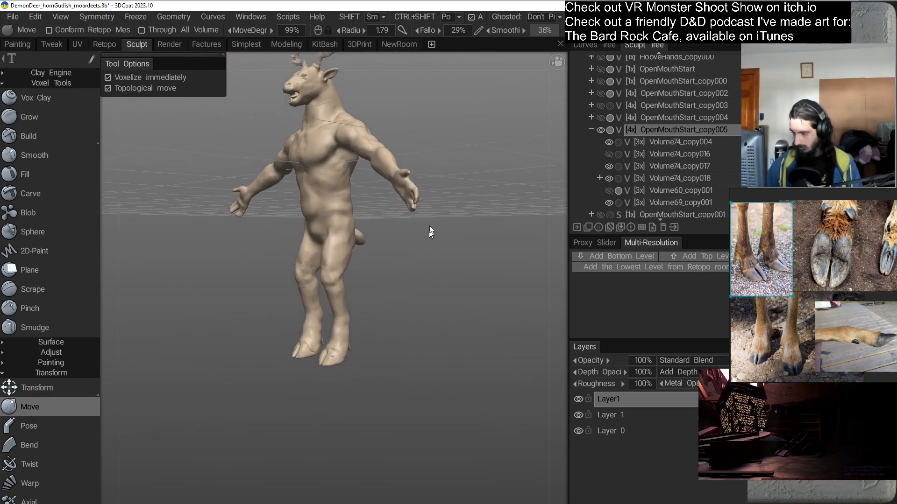
Adjust the overall shape of the hooves in angled and side views with a brush radius of 5.00.
{"action": "right_click_drag", "start_coordinate": [429, 231], "coordinate": [431, 252], "text": "alt"}
{"action": "middle_click_drag", "start_coordinate": [431, 251], "coordinate": [461, 226], "text": "alt"}
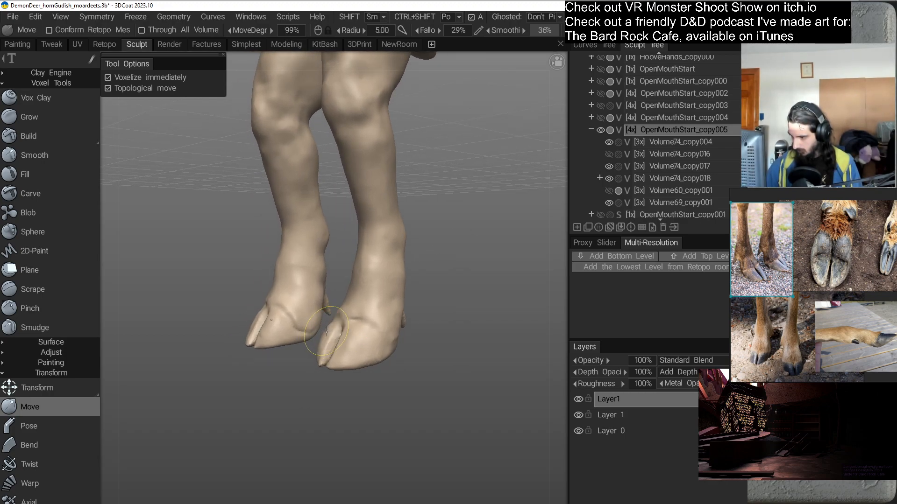
{"action": "mouse_move", "coordinate": [305, 368]}
{"action": "left_mouse_down", "text": "alt"}
{"action": "mouse_move", "coordinate": [346, 376]}
{"action": "mouse_move", "coordinate": [384, 364]}
{"action": "mouse_move", "coordinate": [297, 342]}
{"action": "left_mouse_up", "text": "alt"}
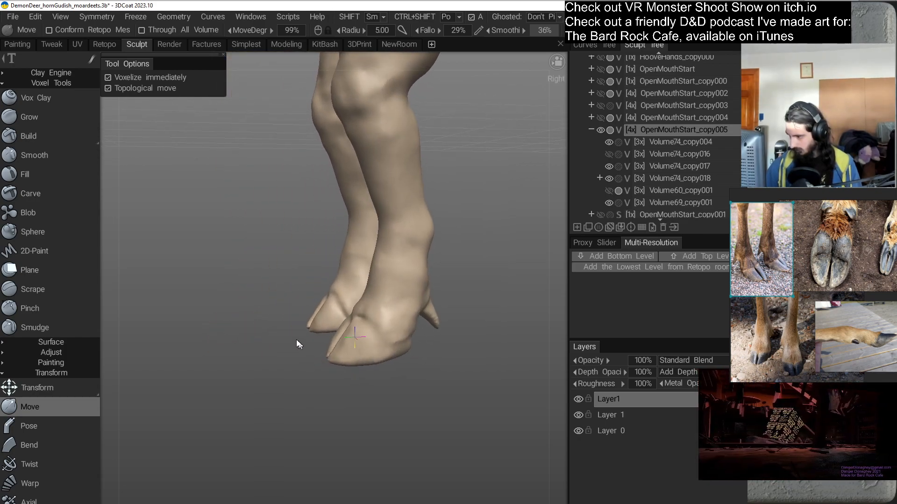
{"action": "right_click_drag", "start_coordinate": [298, 341], "coordinate": [311, 356], "text": "alt"}
{"action": "middle_click_drag", "start_coordinate": [310, 356], "coordinate": [275, 343], "text": "alt"}
{"action": "left_click_drag", "start_coordinate": [275, 343], "coordinate": [252, 337], "text": "alt"}
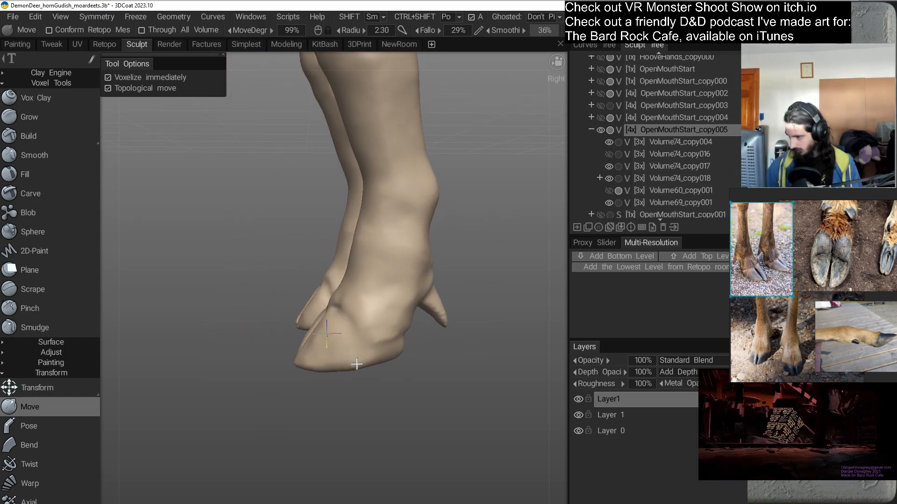
Refine the hoof's outer wall and side outline from the side and front with a brush radius of 2.30.
{"action": "left_click_drag", "start_coordinate": [357, 362], "coordinate": [331, 344], "text": "alt"}
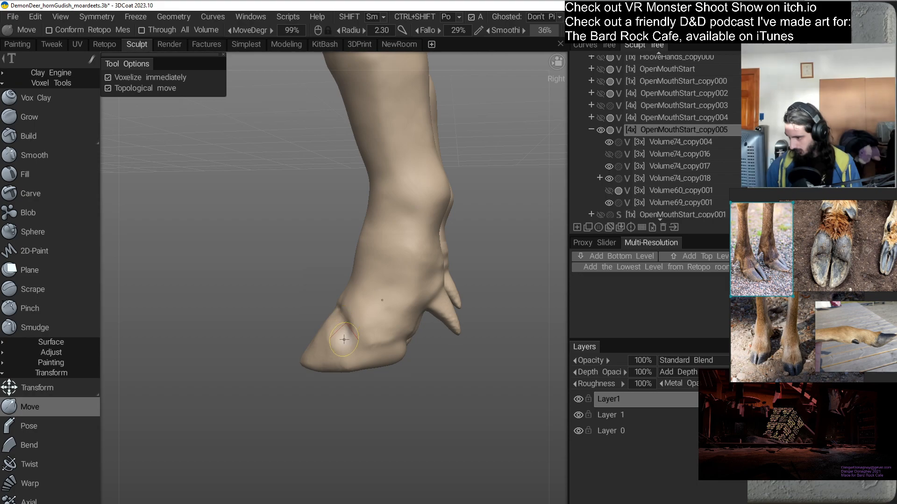
{"action": "mouse_move", "coordinate": [346, 382]}
{"action": "left_mouse_down", "text": "alt"}
{"action": "mouse_move", "coordinate": [407, 347]}
{"action": "mouse_move", "coordinate": [354, 372]}
{"action": "mouse_move", "coordinate": [356, 325]}
{"action": "left_mouse_up", "text": "alt"}
{"action": "left_click_drag", "start_coordinate": [347, 359], "coordinate": [374, 332], "text": "alt"}
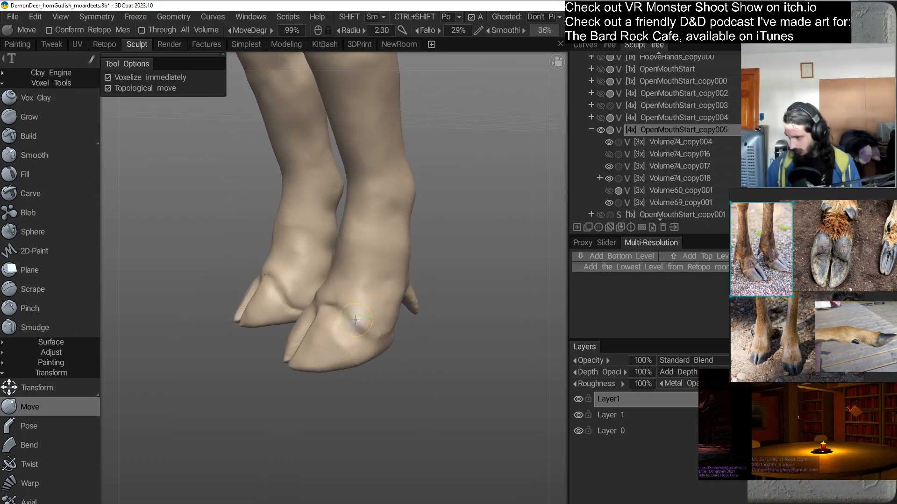
{"action": "left_click_drag", "start_coordinate": [331, 386], "coordinate": [430, 374], "text": "alt"}
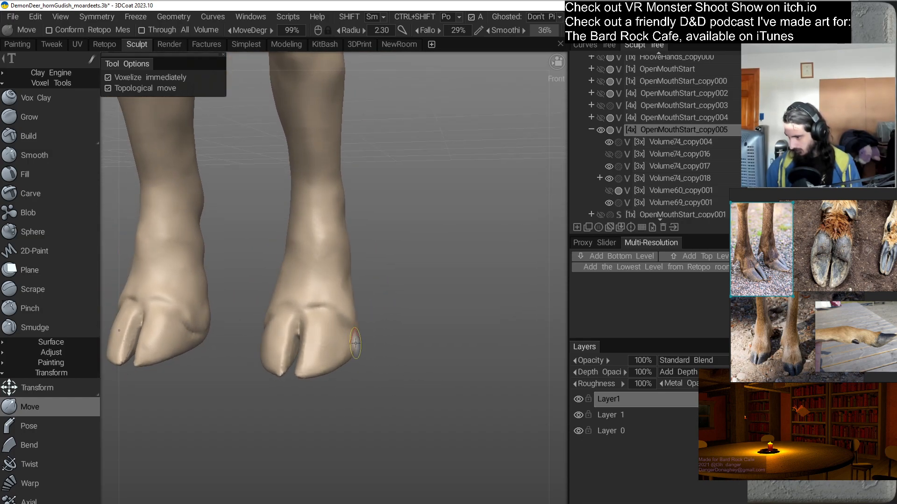
{"action": "mouse_move", "coordinate": [335, 347]}
{"action": "left_mouse_down", "text": "alt"}
{"action": "mouse_move", "coordinate": [360, 385]}
{"action": "mouse_move", "coordinate": [399, 410]}
{"action": "mouse_move", "coordinate": [465, 369]}
{"action": "mouse_move", "coordinate": [354, 390]}
{"action": "mouse_move", "coordinate": [321, 339]}
{"action": "mouse_move", "coordinate": [351, 393]}
{"action": "mouse_move", "coordinate": [378, 369]}
{"action": "mouse_move", "coordinate": [386, 307]}
{"action": "mouse_move", "coordinate": [397, 359]}
{"action": "mouse_move", "coordinate": [439, 353]}
{"action": "mouse_move", "coordinate": [397, 361]}
{"action": "mouse_move", "coordinate": [392, 321]}
{"action": "left_mouse_up", "text": "alt"}
Reshape the crease across the front of the hoof above the cleft with a brush radius of 2.30.
{"action": "scroll", "coordinate": [395, 320], "scroll_direction": "up", "scroll_amount": 2}
{"action": "scroll", "coordinate": [396, 322], "scroll_direction": "up", "scroll_amount": 2}
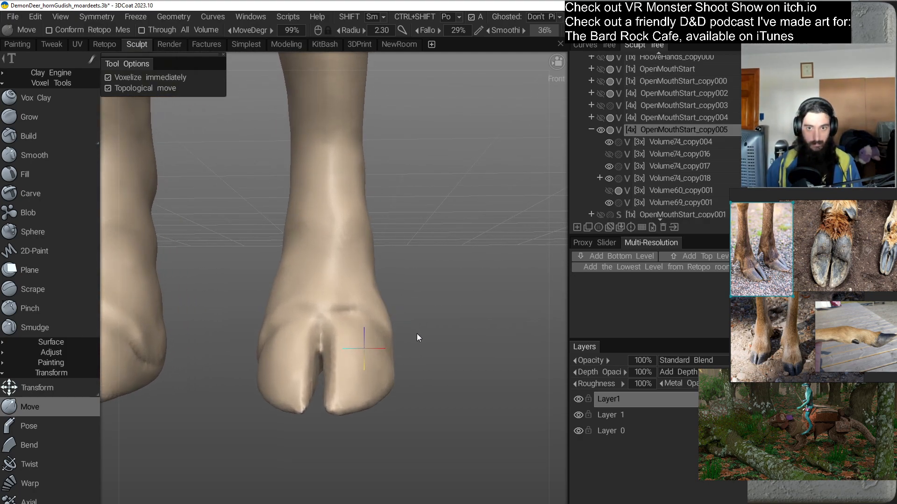
{"action": "mouse_move", "coordinate": [413, 335]}
{"action": "left_mouse_down", "text": "alt"}
{"action": "mouse_move", "coordinate": [360, 366]}
{"action": "mouse_move", "coordinate": [369, 309]}
{"action": "mouse_move", "coordinate": [388, 336]}
{"action": "mouse_move", "coordinate": [355, 310]}
{"action": "mouse_move", "coordinate": [352, 363]}
{"action": "mouse_move", "coordinate": [344, 328]}
{"action": "left_mouse_up", "text": "alt"}
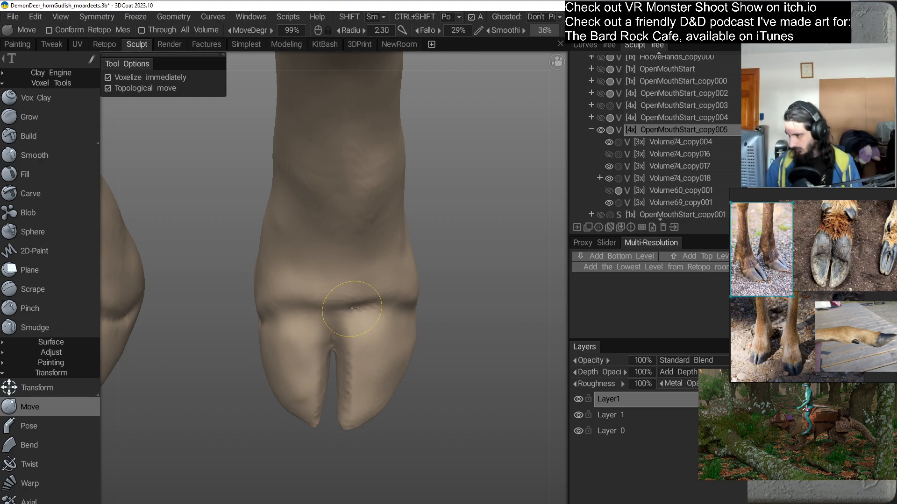
{"action": "left_click_drag", "start_coordinate": [352, 309], "coordinate": [368, 317], "text": "alt"}
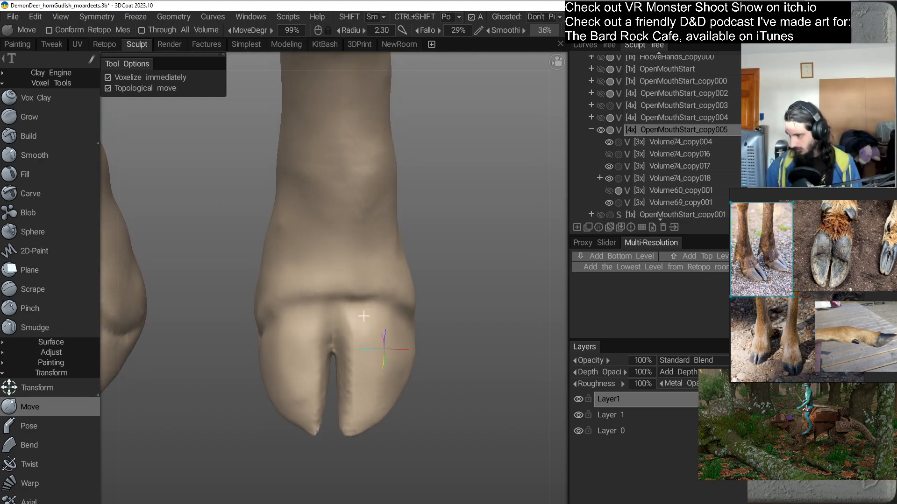
Sculpt the upper end of the cleft between the two toes with a brush radius of 1.01.
{"action": "right_click_drag", "start_coordinate": [339, 323], "coordinate": [329, 330]}
{"action": "mouse_move", "coordinate": [329, 329]}
{"action": "left_mouse_down", "text": "alt"}
{"action": "mouse_move", "coordinate": [376, 306]}
{"action": "mouse_move", "coordinate": [360, 373]}
{"action": "mouse_move", "coordinate": [334, 323]}
{"action": "mouse_move", "coordinate": [336, 373]}
{"action": "left_mouse_up", "text": "alt"}
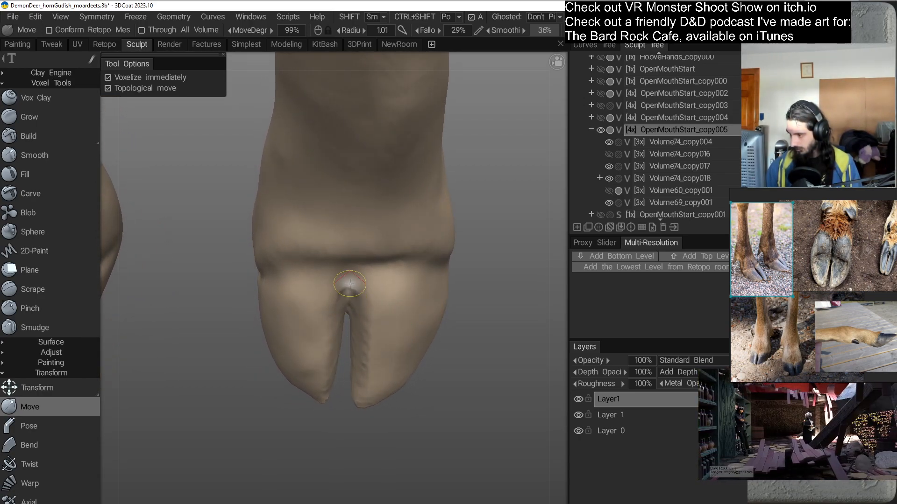
{"action": "mouse_move", "coordinate": [366, 291]}
{"action": "left_mouse_down", "text": "alt"}
{"action": "mouse_move", "coordinate": [316, 310]}
{"action": "mouse_move", "coordinate": [376, 251]}
{"action": "mouse_move", "coordinate": [340, 311]}
{"action": "mouse_move", "coordinate": [334, 276]}
{"action": "left_mouse_up", "text": "alt"}
Shape the front of the foot just above the hoof crease from both sides with a brush radius of 1.34.
{"action": "right_click_drag", "start_coordinate": [335, 276], "coordinate": [345, 277]}
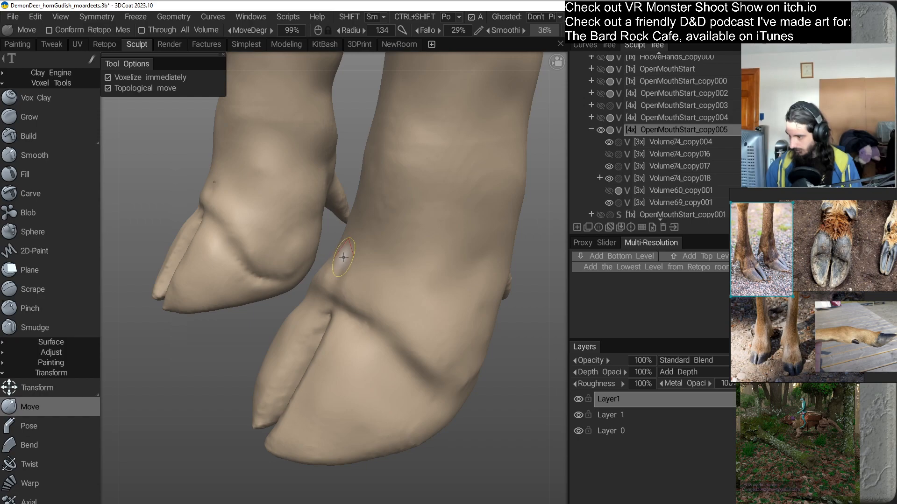
{"action": "mouse_move", "coordinate": [312, 326]}
{"action": "left_mouse_down", "text": "alt"}
{"action": "mouse_move", "coordinate": [400, 363]}
{"action": "mouse_move", "coordinate": [406, 272]}
{"action": "mouse_move", "coordinate": [370, 327]}
{"action": "mouse_move", "coordinate": [457, 285]}
{"action": "mouse_move", "coordinate": [357, 264]}
{"action": "left_mouse_up", "text": "alt"}
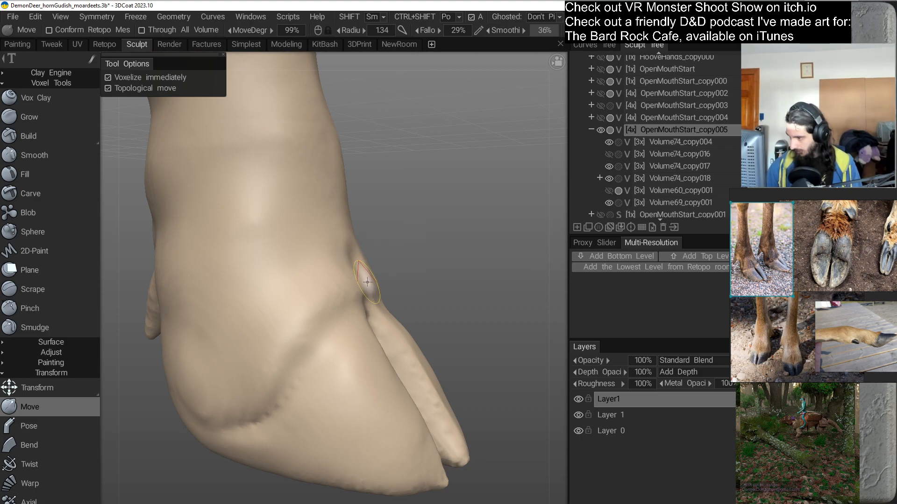
{"action": "left_click_drag", "start_coordinate": [432, 297], "coordinate": [276, 290], "text": "alt"}
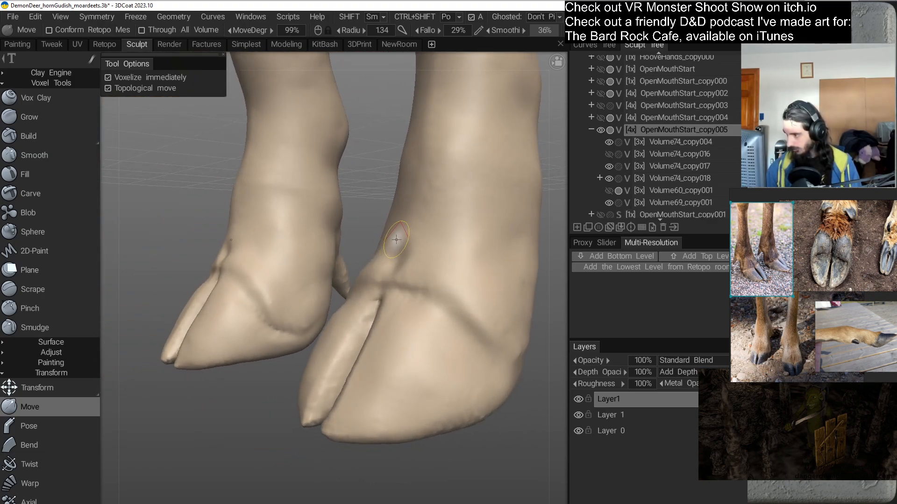
Form a small central depression above the hoof crease with brush radii of 0.786 and 0.957.
{"action": "mouse_move", "coordinate": [401, 239]}
{"action": "left_mouse_down", "text": "alt"}
{"action": "mouse_move", "coordinate": [411, 299]}
{"action": "mouse_move", "coordinate": [437, 281]}
{"action": "mouse_move", "coordinate": [434, 262]}
{"action": "mouse_move", "coordinate": [392, 263]}
{"action": "mouse_move", "coordinate": [393, 321]}
{"action": "left_mouse_up", "text": "alt"}
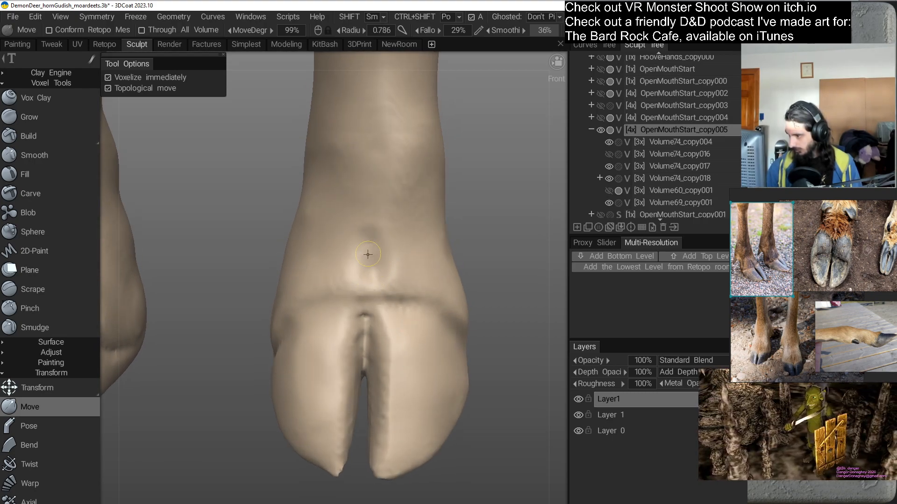
{"action": "left_click_drag", "start_coordinate": [418, 310], "coordinate": [474, 284], "text": "alt"}
{"action": "right_click_drag", "start_coordinate": [360, 258], "coordinate": [375, 258]}
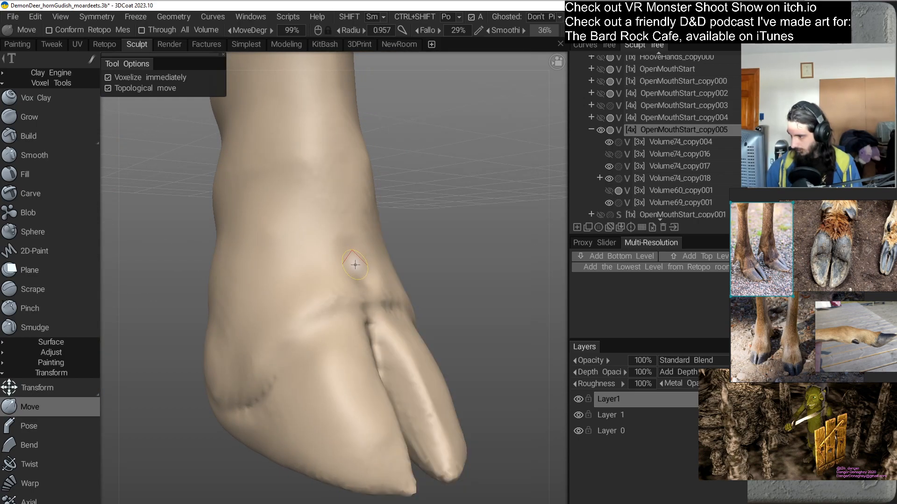
Refine the cleft's inner end between the toes from the front and underside with a brush radius of 0.789.
{"action": "mouse_move", "coordinate": [419, 298]}
{"action": "left_mouse_down", "text": "alt"}
{"action": "mouse_move", "coordinate": [302, 310]}
{"action": "mouse_move", "coordinate": [362, 318]}
{"action": "mouse_move", "coordinate": [408, 276]}
{"action": "mouse_move", "coordinate": [456, 266]}
{"action": "mouse_move", "coordinate": [424, 248]}
{"action": "mouse_move", "coordinate": [419, 308]}
{"action": "mouse_move", "coordinate": [368, 346]}
{"action": "mouse_move", "coordinate": [364, 331]}
{"action": "left_mouse_up", "text": "alt"}
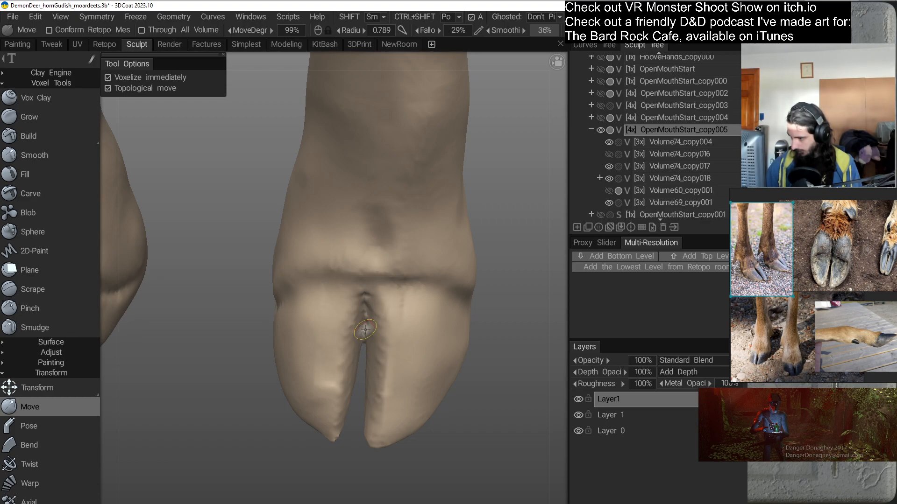
{"action": "mouse_move", "coordinate": [362, 329]}
{"action": "left_mouse_down", "text": "alt"}
{"action": "mouse_move", "coordinate": [363, 321]}
{"action": "mouse_move", "coordinate": [363, 342]}
{"action": "left_mouse_up", "text": "alt"}
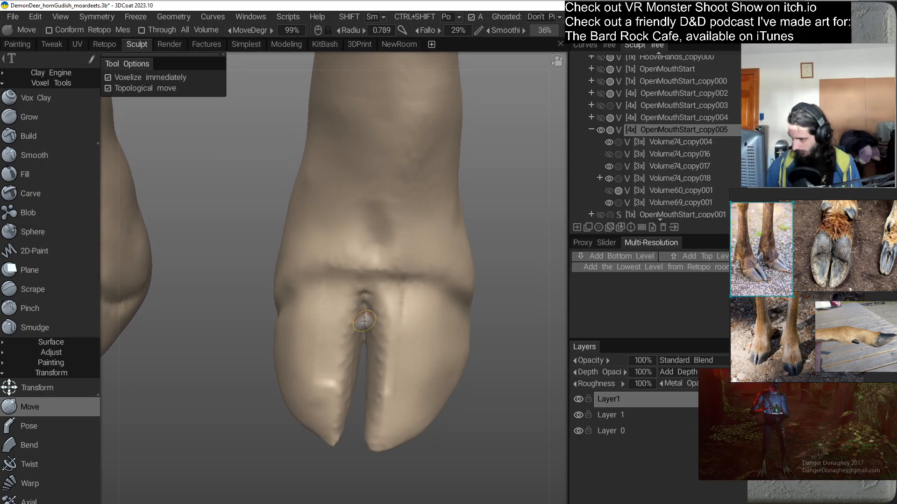
{"action": "left_click_drag", "start_coordinate": [365, 390], "coordinate": [413, 314], "text": "alt"}
{"action": "middle_click_drag", "start_coordinate": [412, 314], "coordinate": [377, 289], "text": "alt"}
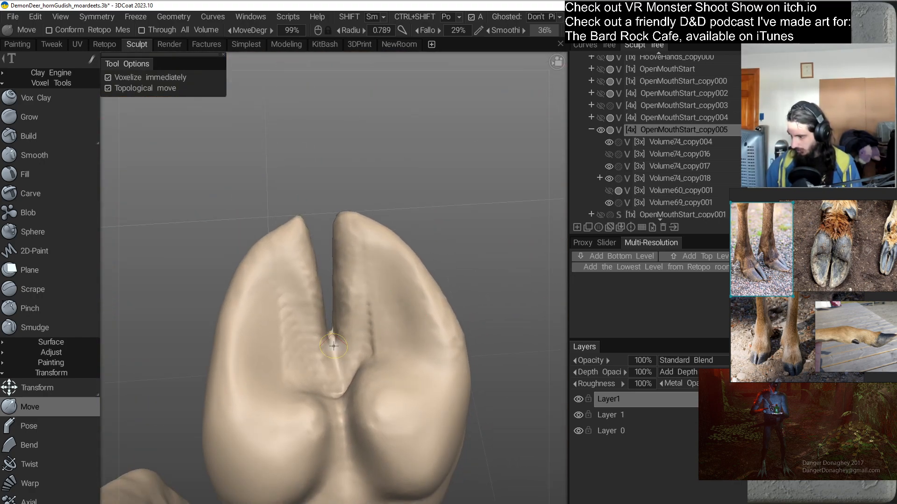
Shape the inner edges of both toes along the front of the cleft with a brush radius of 1.31.
{"action": "left_click_drag", "start_coordinate": [332, 343], "coordinate": [372, 421], "text": "alt"}
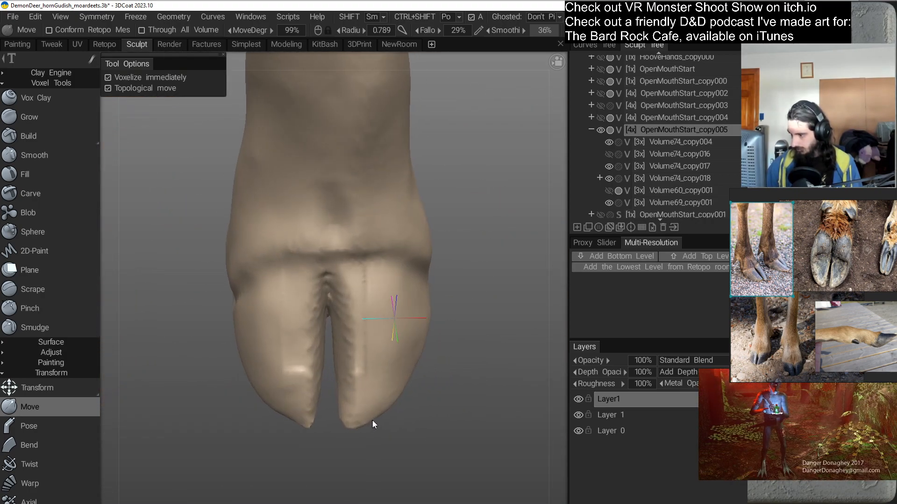
{"action": "left_click_drag", "start_coordinate": [372, 390], "coordinate": [376, 335], "text": "alt"}
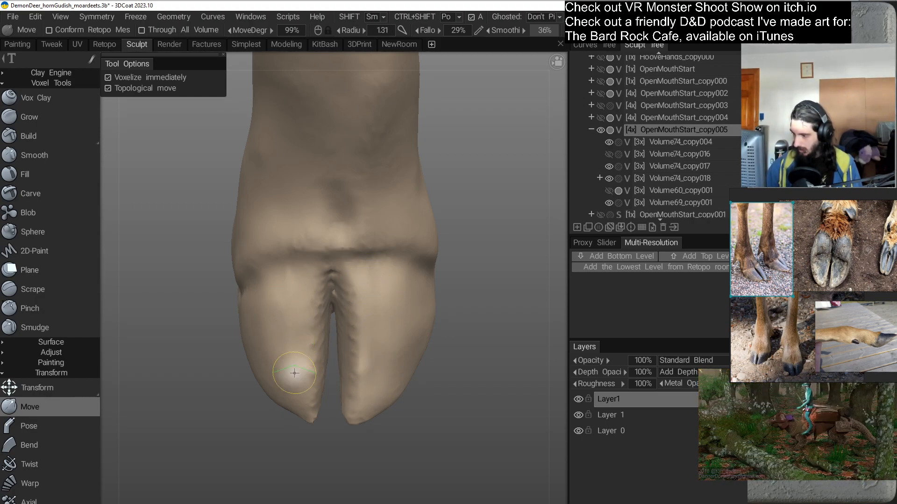
{"action": "mouse_move", "coordinate": [320, 320]}
{"action": "left_mouse_down", "text": "alt"}
{"action": "mouse_move", "coordinate": [331, 372]}
{"action": "mouse_move", "coordinate": [373, 306]}
{"action": "mouse_move", "coordinate": [356, 300]}
{"action": "mouse_move", "coordinate": [410, 354]}
{"action": "mouse_move", "coordinate": [453, 355]}
{"action": "mouse_move", "coordinate": [374, 372]}
{"action": "mouse_move", "coordinate": [420, 336]}
{"action": "mouse_move", "coordinate": [390, 326]}
{"action": "mouse_move", "coordinate": [387, 396]}
{"action": "mouse_move", "coordinate": [371, 296]}
{"action": "left_mouse_up", "text": "alt"}
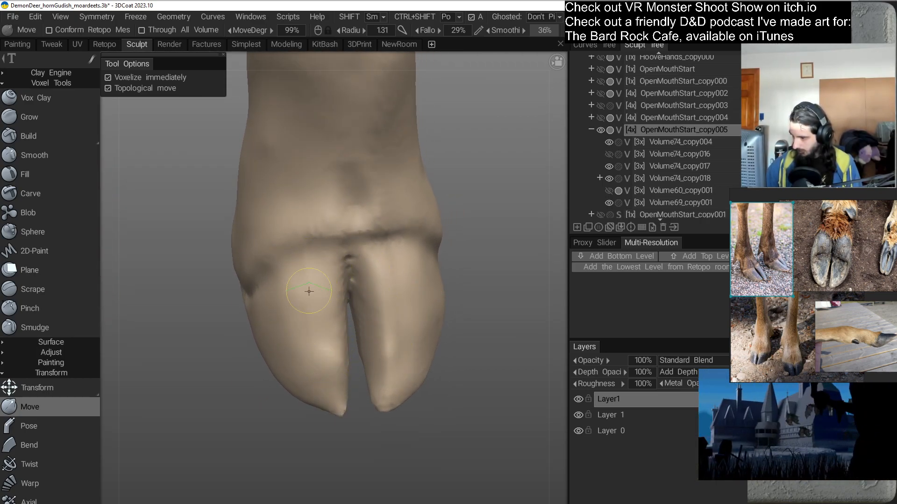
{"action": "mouse_move", "coordinate": [398, 359]}
{"action": "left_mouse_down", "text": "alt"}
{"action": "mouse_move", "coordinate": [442, 367]}
{"action": "mouse_move", "coordinate": [429, 290]}
{"action": "mouse_move", "coordinate": [436, 337]}
{"action": "mouse_move", "coordinate": [513, 322]}
{"action": "left_mouse_up", "text": "alt"}
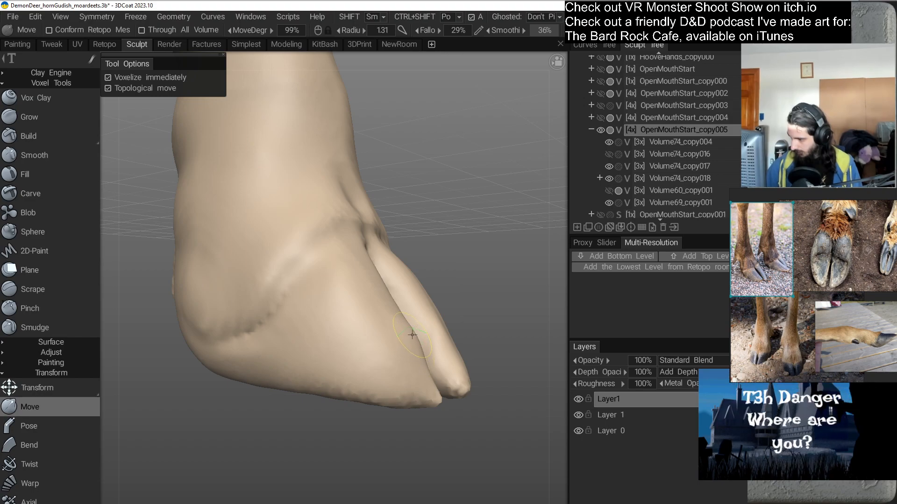
{"action": "mouse_move", "coordinate": [411, 341]}
{"action": "left_mouse_down", "text": "alt"}
{"action": "mouse_move", "coordinate": [421, 386]}
{"action": "mouse_move", "coordinate": [393, 392]}
{"action": "mouse_move", "coordinate": [434, 374]}
{"action": "left_mouse_up", "text": "alt"}
{"action": "mouse_move", "coordinate": [423, 335]}
{"action": "left_mouse_down"}
{"action": "mouse_move", "coordinate": [466, 366]}
{"action": "mouse_move", "coordinate": [387, 365]}
{"action": "mouse_move", "coordinate": [379, 396]}
{"action": "mouse_move", "coordinate": [301, 383]}
{"action": "mouse_move", "coordinate": [304, 353]}
{"action": "mouse_move", "coordinate": [340, 355]}
{"action": "mouse_move", "coordinate": [333, 389]}
{"action": "mouse_move", "coordinate": [409, 310]}
{"action": "left_mouse_up"}
{"action": "mouse_move", "coordinate": [356, 344]}
{"action": "left_mouse_down", "text": "alt"}
{"action": "mouse_move", "coordinate": [373, 315]}
{"action": "mouse_move", "coordinate": [372, 358]}
{"action": "mouse_move", "coordinate": [476, 352]}
{"action": "mouse_move", "coordinate": [477, 383]}
{"action": "left_mouse_up", "text": "alt"}
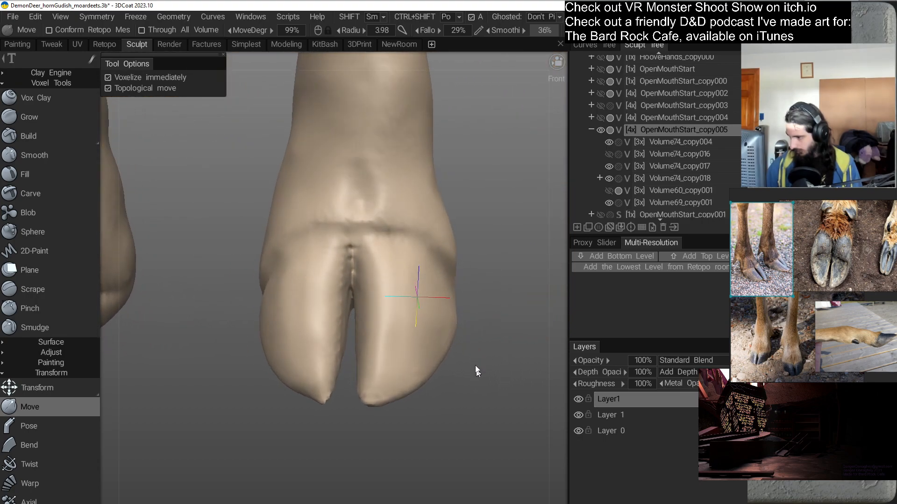
Refine the cleft-side edges of the toes from the front with brush radii of 1.07 and 1.10, smoothing near one tip.
{"action": "middle_click_drag", "start_coordinate": [387, 325], "coordinate": [406, 326], "text": "alt"}
{"action": "left_click_drag", "start_coordinate": [406, 326], "coordinate": [392, 330], "text": "alt"}
{"action": "right_click_drag", "start_coordinate": [393, 330], "coordinate": [391, 341], "text": "alt"}
{"action": "right_click_drag", "start_coordinate": [402, 300], "coordinate": [341, 327]}
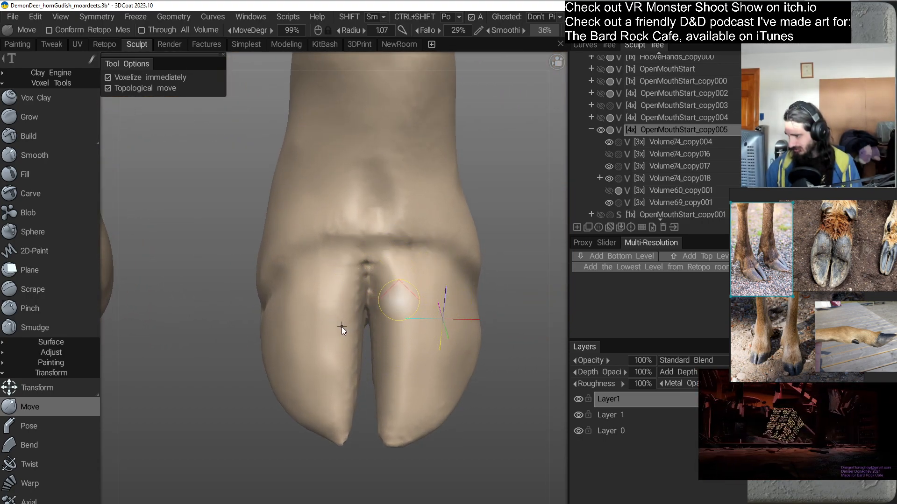
{"action": "middle_click_drag", "start_coordinate": [384, 290], "coordinate": [366, 287], "text": "alt"}
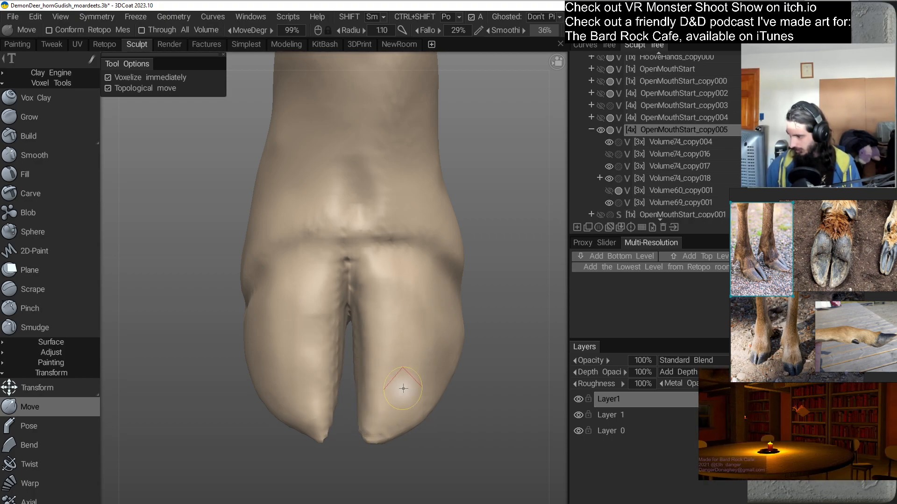
{"action": "left_click_drag", "start_coordinate": [378, 372], "coordinate": [378, 407], "text": "alt"}
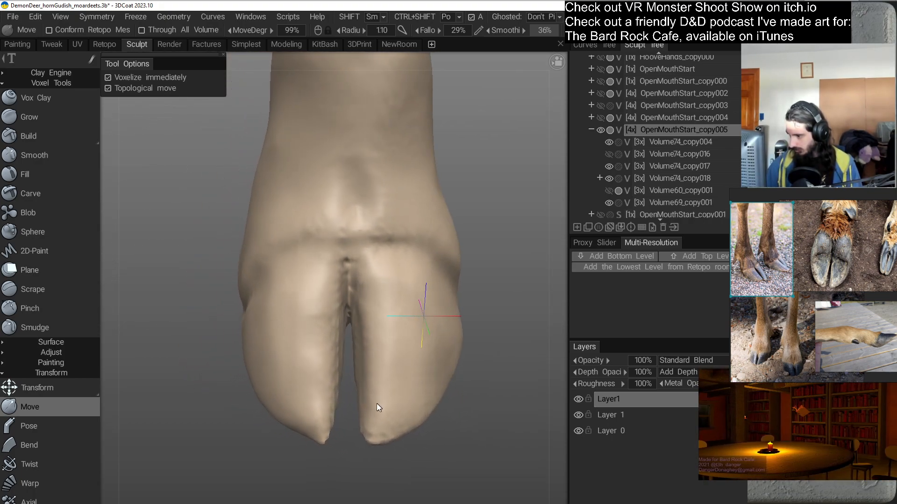
{"action": "middle_click_drag", "start_coordinate": [379, 348], "coordinate": [401, 334], "text": "alt"}
{"action": "left_click_drag", "start_coordinate": [401, 334], "coordinate": [375, 395], "text": "alt"}
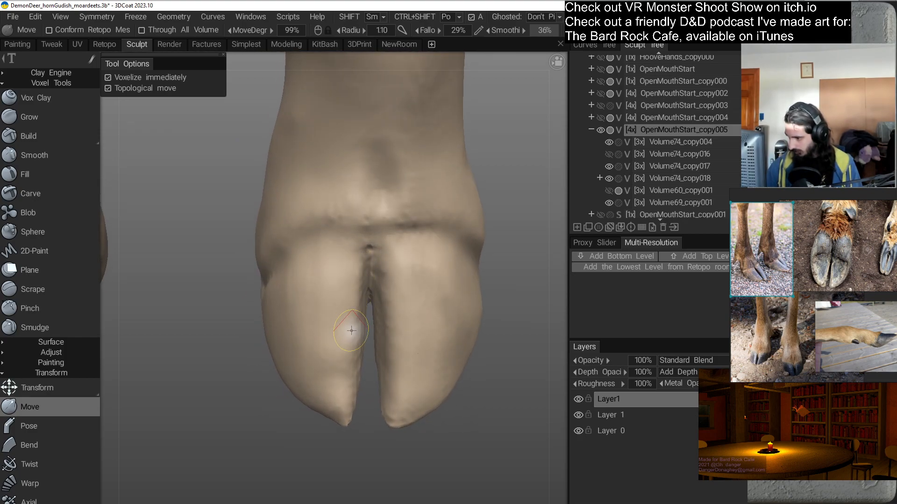
{"action": "left_click_drag", "start_coordinate": [354, 385], "coordinate": [349, 414], "text": "shift"}
Adjust the front surface of the toes beside the cleft from both sides of the foot with a brush radius of 2.71.
{"action": "right_click_drag", "start_coordinate": [447, 370], "coordinate": [452, 317], "text": "alt"}
{"action": "left_click_drag", "start_coordinate": [452, 317], "coordinate": [445, 372], "text": "alt"}
{"action": "middle_click_drag", "start_coordinate": [420, 303], "coordinate": [394, 268], "text": "alt"}
{"action": "right_click_drag", "start_coordinate": [395, 267], "coordinate": [410, 338], "text": "alt"}
{"action": "left_click_drag", "start_coordinate": [410, 338], "coordinate": [352, 266], "text": "alt"}
{"action": "middle_click_drag", "start_coordinate": [352, 265], "coordinate": [341, 315], "text": "alt"}
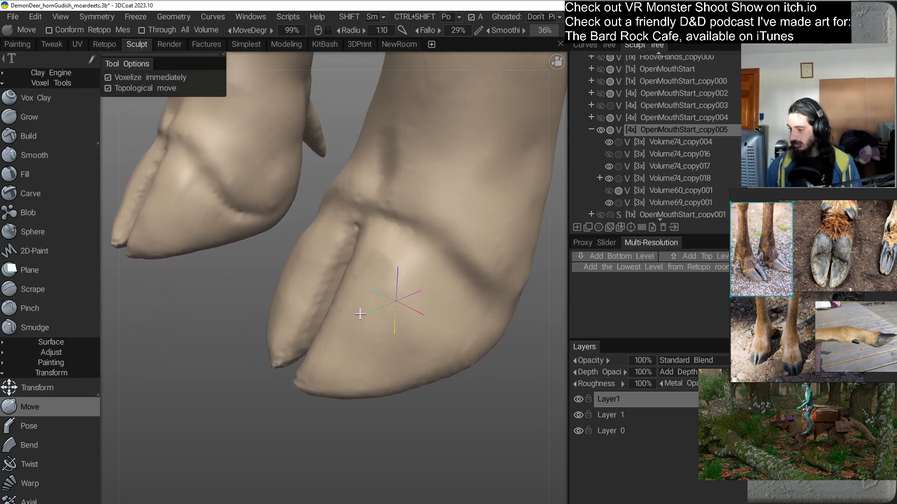
{"action": "right_click_drag", "start_coordinate": [364, 306], "coordinate": [394, 302]}
{"action": "left_click_drag", "start_coordinate": [394, 302], "coordinate": [388, 325], "text": "alt"}
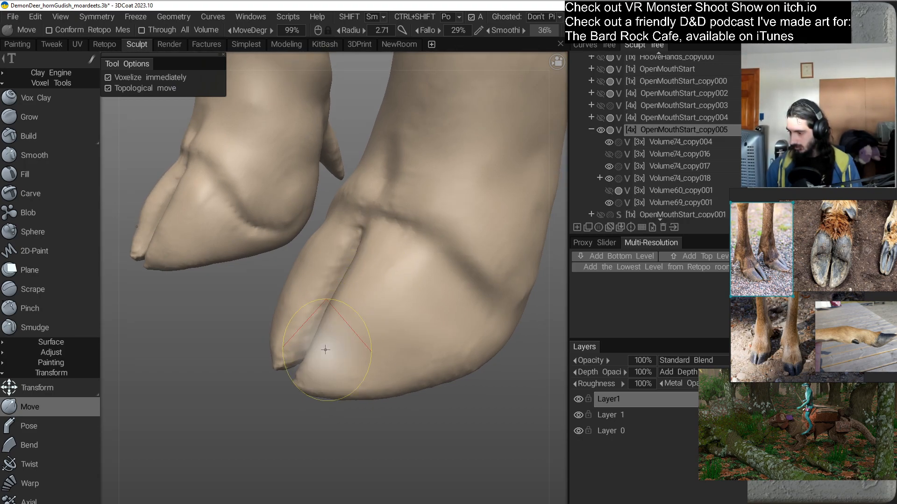
{"action": "mouse_move", "coordinate": [322, 346]}
{"action": "left_mouse_down", "text": "alt"}
{"action": "mouse_move", "coordinate": [372, 377]}
{"action": "mouse_move", "coordinate": [444, 320]}
{"action": "mouse_move", "coordinate": [461, 368]}
{"action": "mouse_move", "coordinate": [334, 310]}
{"action": "left_mouse_up", "text": "alt"}
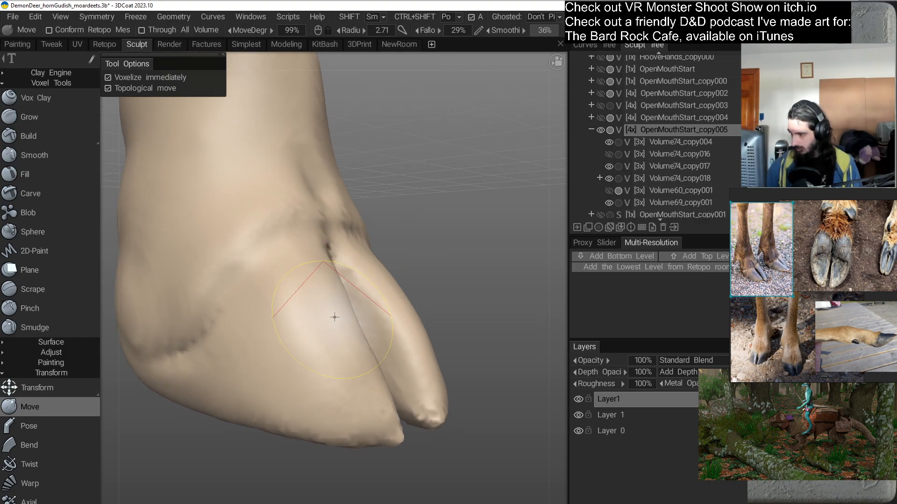
Reshape the hoof's outer side and the toe tips from the front with a brush radius of 5.41.
{"action": "left_click_drag", "start_coordinate": [331, 327], "coordinate": [389, 396], "text": "alt"}
{"action": "right_click_drag", "start_coordinate": [397, 350], "coordinate": [397, 300], "text": "alt"}
{"action": "right_click_drag", "start_coordinate": [362, 324], "coordinate": [370, 324]}
{"action": "left_click_drag", "start_coordinate": [370, 325], "coordinate": [384, 301]}
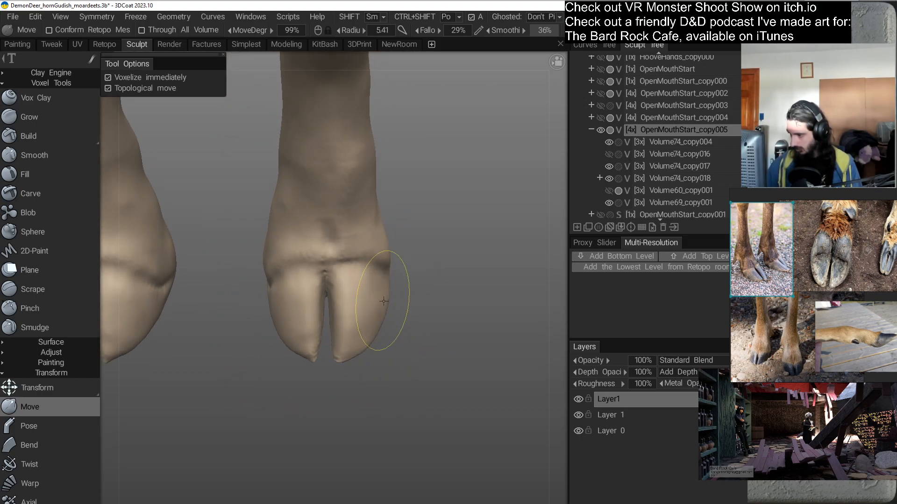
{"action": "left_click_drag", "start_coordinate": [339, 359], "coordinate": [323, 363]}
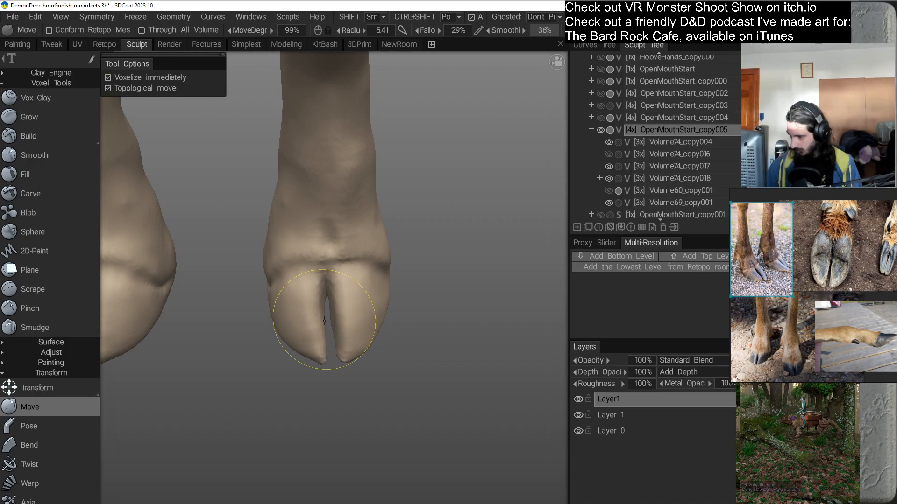
Check the whole figure from the side and the lower legs from behind, and save the scene.
{"action": "scroll", "coordinate": [326, 322], "scroll_direction": "down", "scroll_amount": 10}
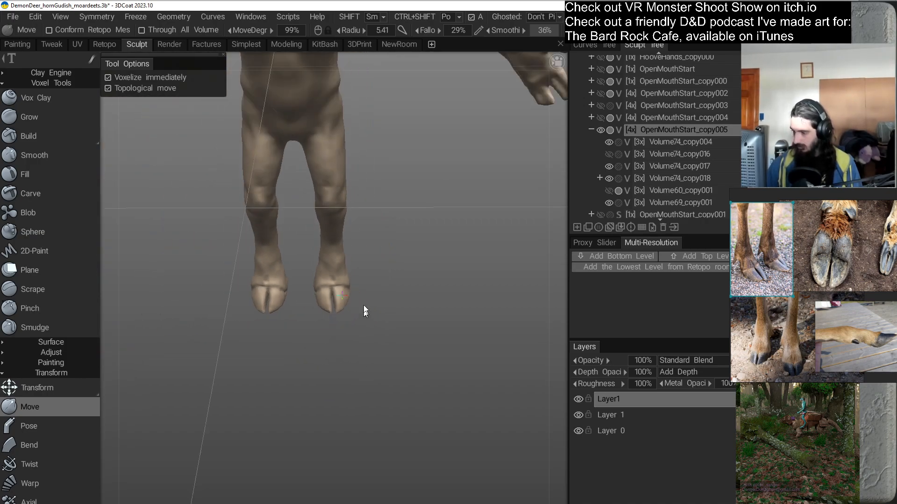
{"action": "left_click_drag", "start_coordinate": [382, 341], "coordinate": [426, 314]}
{"action": "right_click_drag", "start_coordinate": [425, 291], "coordinate": [432, 313]}
{"action": "left_click_drag", "start_coordinate": [433, 312], "coordinate": [447, 334]}
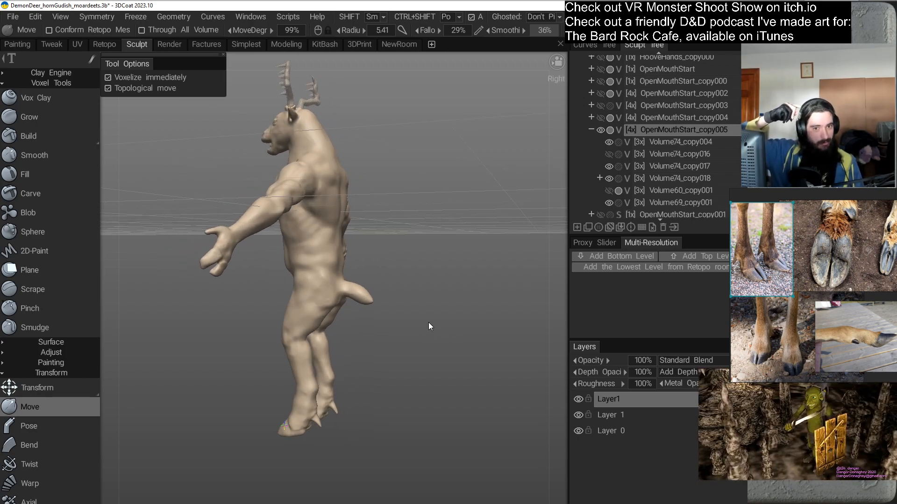
{"action": "left_click_drag", "start_coordinate": [393, 405], "coordinate": [361, 348]}
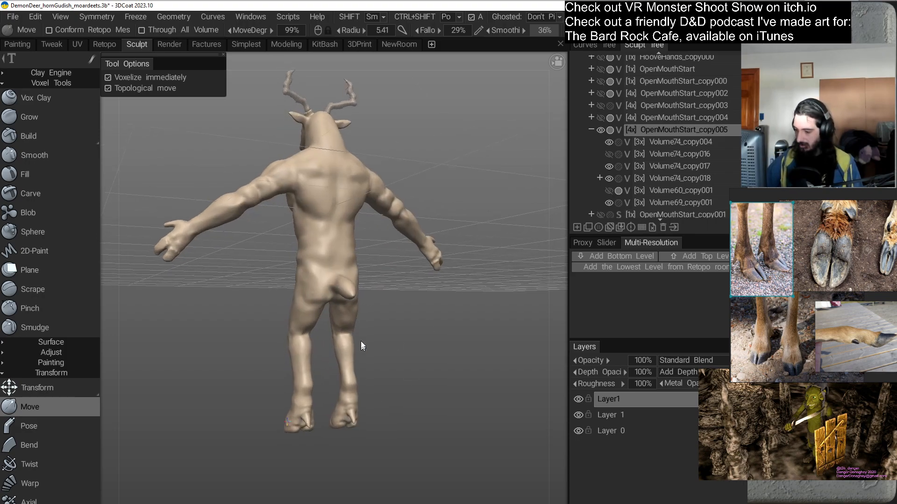
{"action": "right_click_drag", "start_coordinate": [361, 348], "coordinate": [382, 311]}
{"action": "left_click_drag", "start_coordinate": [382, 311], "coordinate": [315, 355]}
{"action": "middle_click_drag", "start_coordinate": [315, 355], "coordinate": [363, 351]}
{"action": "left_click_drag", "start_coordinate": [363, 351], "coordinate": [411, 283]}
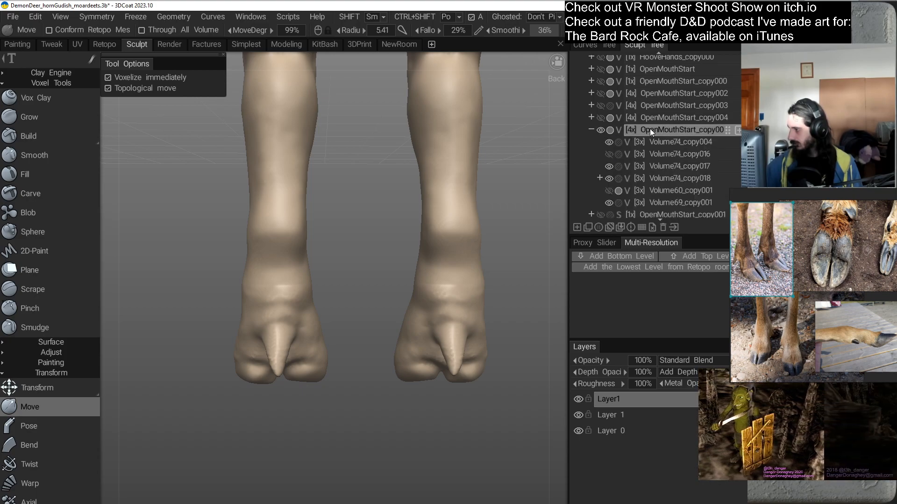
{"action": "key", "text": "ctrl+s"}
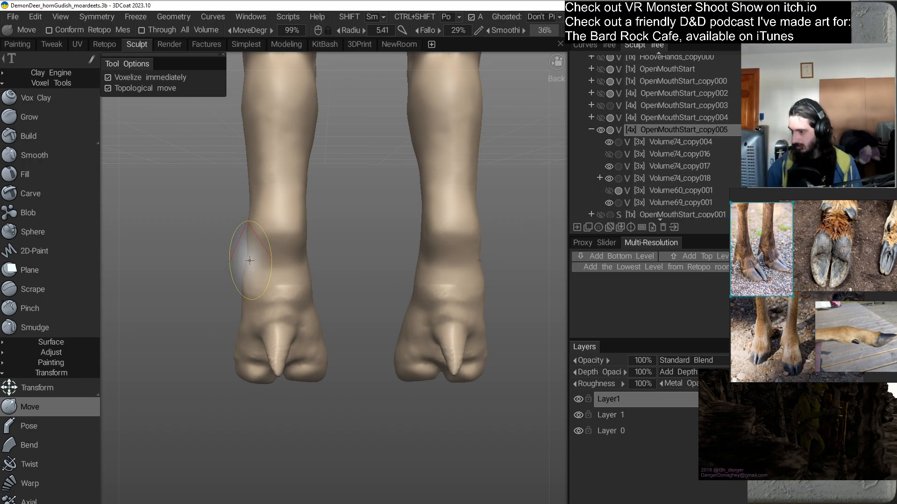
Shape the outer contour of the lower leg above the dewclaw from behind with brush radii of 5.41, 6.51 and 6.01.
{"action": "left_click_drag", "start_coordinate": [247, 260], "coordinate": [253, 263]}
{"action": "mouse_move", "coordinate": [240, 280]}
{"action": "right_mouse_down"}
{"action": "mouse_move", "coordinate": [250, 280]}
{"action": "mouse_move", "coordinate": [241, 285]}
{"action": "right_mouse_up"}
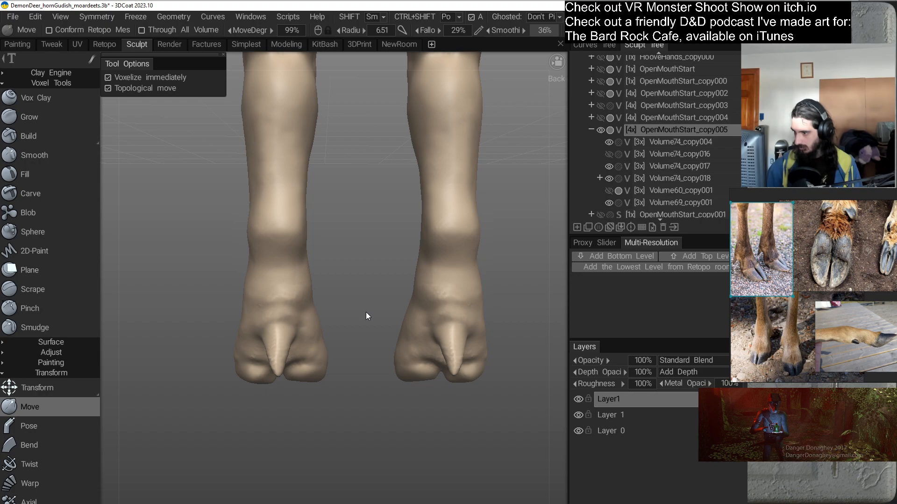
{"action": "right_click_drag", "start_coordinate": [253, 229], "coordinate": [248, 229]}
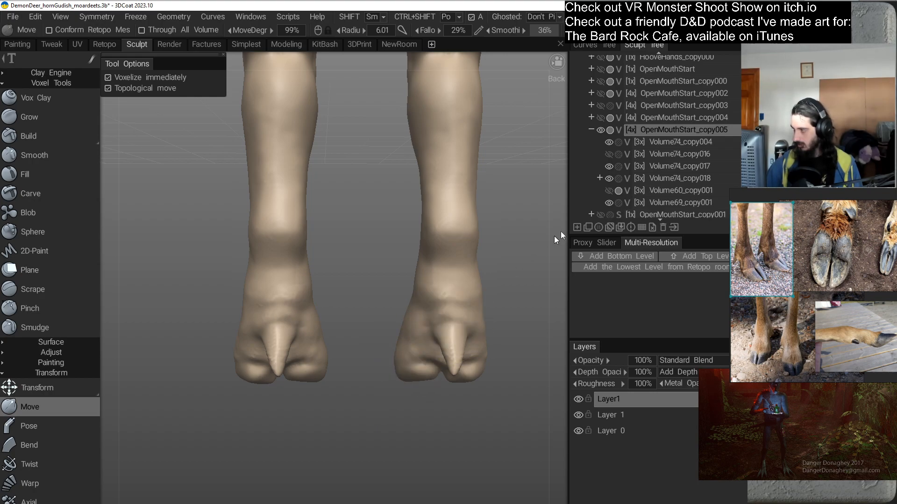
Clone the OpenMouthStart_copy005 volume with its child volumes and hide the original.
{"action": "right_click", "coordinate": [648, 129]}
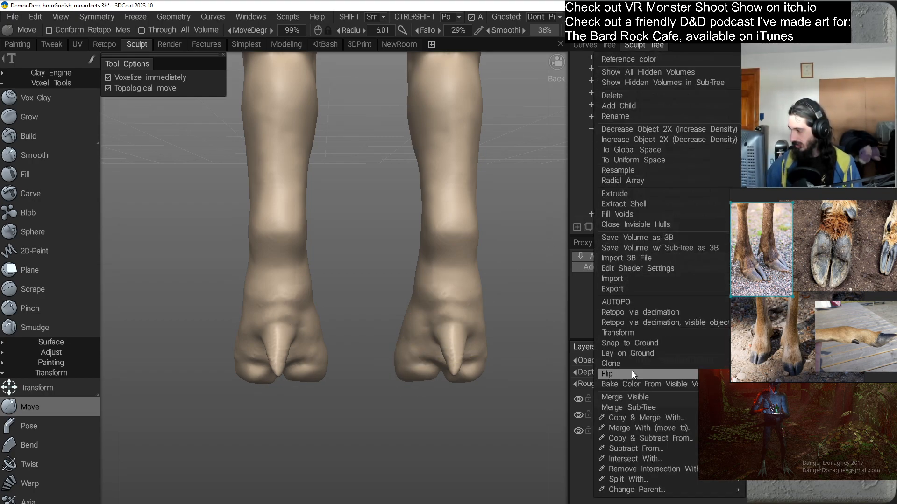
{"action": "mouse_move", "coordinate": [616, 363]}
{"action": "left_click", "coordinate": [511, 318]}
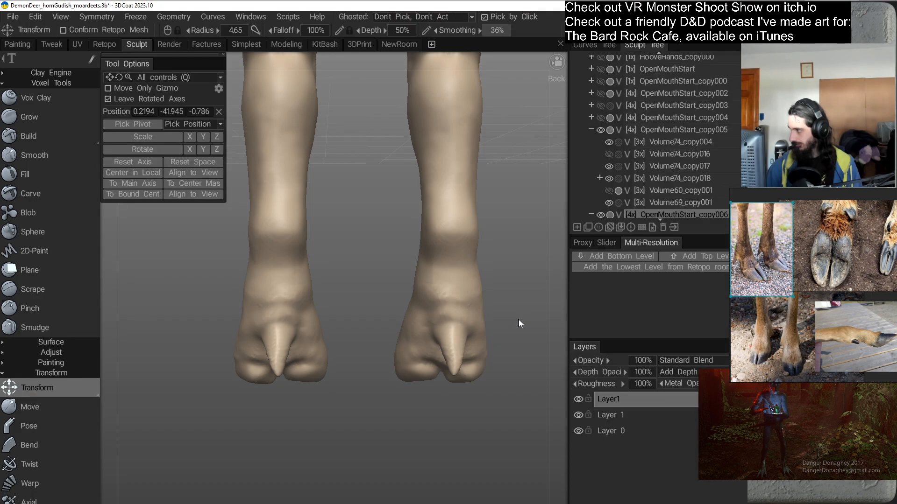
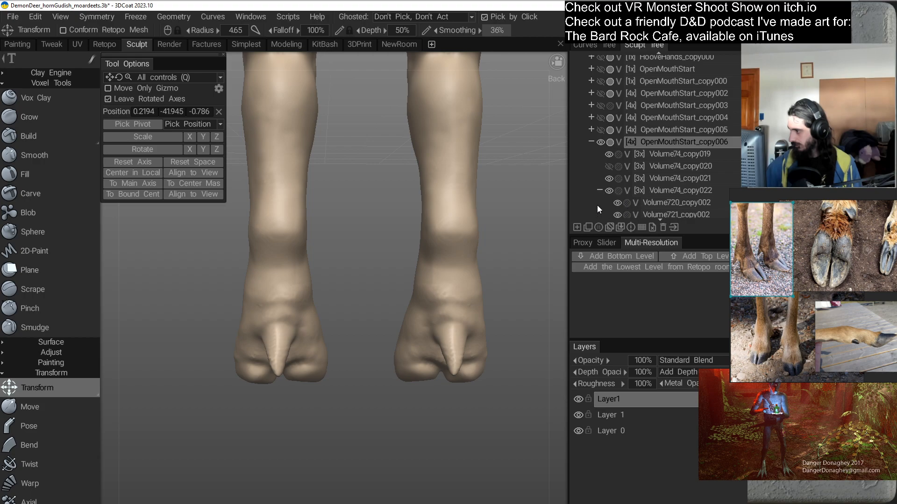
Hide the Volume60_copy002 child volume in the cloned character's tree.
{"action": "scroll", "coordinate": [597, 206], "scroll_direction": "down", "scroll_amount": 2}
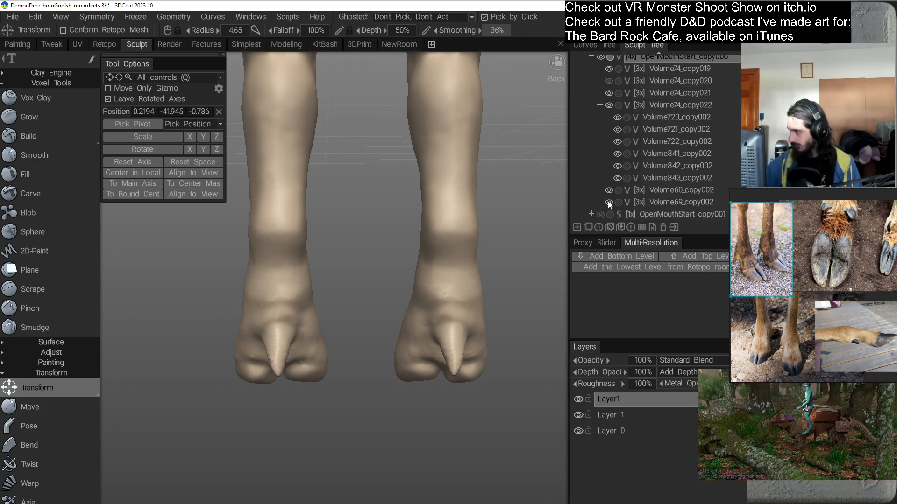
{"action": "scroll", "coordinate": [465, 211], "scroll_direction": "down", "scroll_amount": 5}
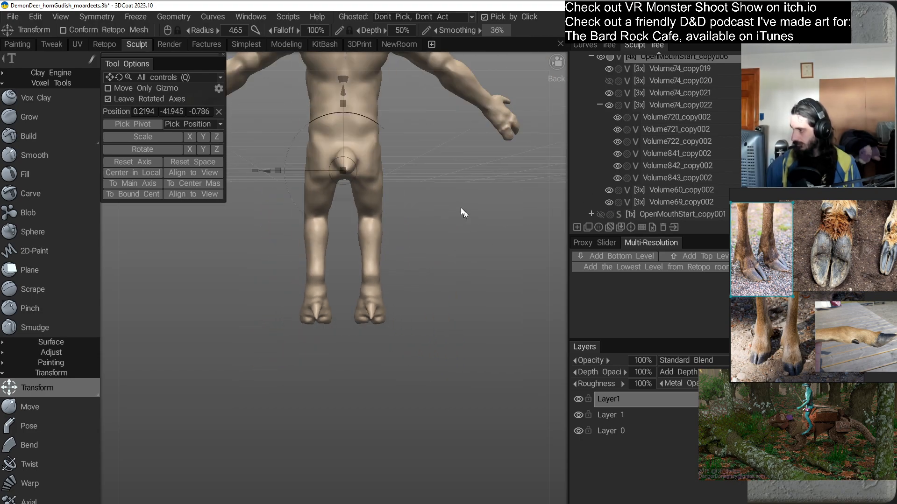
{"action": "scroll", "coordinate": [464, 212], "scroll_direction": "down", "scroll_amount": 3}
{"action": "mouse_move", "coordinate": [441, 328]}
{"action": "right_mouse_down"}
{"action": "mouse_move", "coordinate": [449, 330]}
{"action": "mouse_move", "coordinate": [427, 314]}
{"action": "mouse_move", "coordinate": [443, 320]}
{"action": "right_mouse_up"}
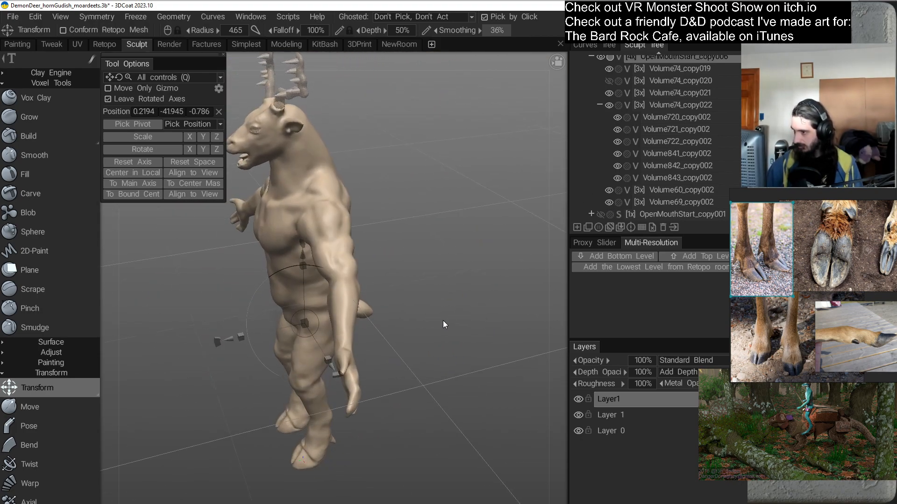
{"action": "left_click", "coordinate": [608, 188]}
Examine the cloned character's head, torso, legs and hooves from several angles.
{"action": "left_click_drag", "start_coordinate": [411, 247], "coordinate": [475, 236]}
{"action": "right_click_drag", "start_coordinate": [475, 236], "coordinate": [446, 249]}
{"action": "left_click_drag", "start_coordinate": [446, 250], "coordinate": [391, 261]}
{"action": "right_click_drag", "start_coordinate": [391, 262], "coordinate": [379, 284]}
{"action": "left_click_drag", "start_coordinate": [379, 285], "coordinate": [385, 304]}
{"action": "right_click_drag", "start_coordinate": [385, 304], "coordinate": [373, 297]}
{"action": "left_click_drag", "start_coordinate": [374, 297], "coordinate": [349, 291]}
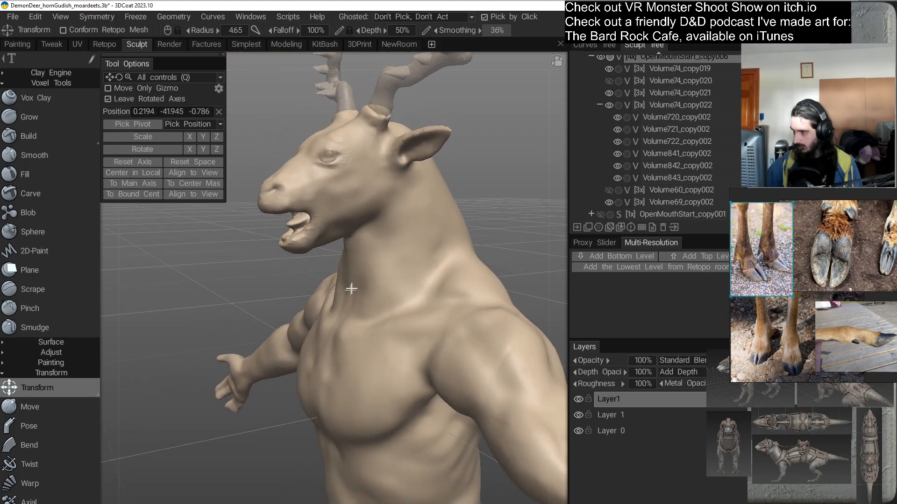
{"action": "right_click_drag", "start_coordinate": [349, 291], "coordinate": [374, 280]}
{"action": "middle_click_drag", "start_coordinate": [374, 280], "coordinate": [348, 18]}
{"action": "mouse_move", "coordinate": [403, 305]}
{"action": "left_mouse_down"}
{"action": "mouse_move", "coordinate": [441, 315]}
{"action": "mouse_move", "coordinate": [402, 321]}
{"action": "mouse_move", "coordinate": [413, 313]}
{"action": "left_mouse_up"}
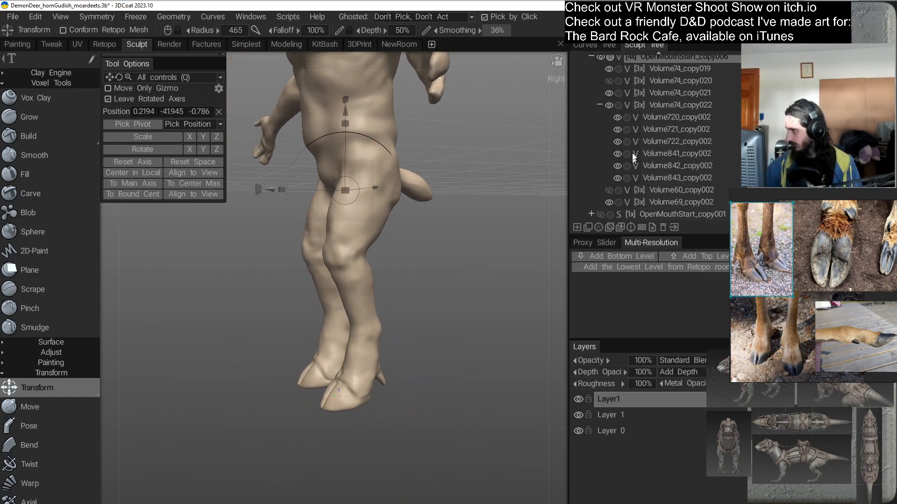
Collapse the child volumes of OpenMouthStart_copy006 in the sculpt tree.
{"action": "scroll", "coordinate": [587, 164], "scroll_direction": "up", "scroll_amount": 3}
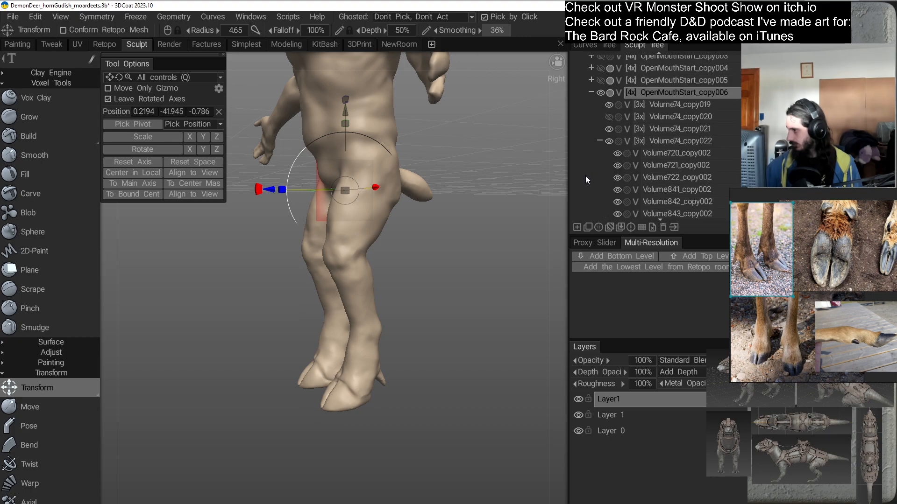
{"action": "scroll", "coordinate": [584, 178], "scroll_direction": "down", "scroll_amount": 1}
{"action": "scroll", "coordinate": [584, 177], "scroll_direction": "down", "scroll_amount": 2}
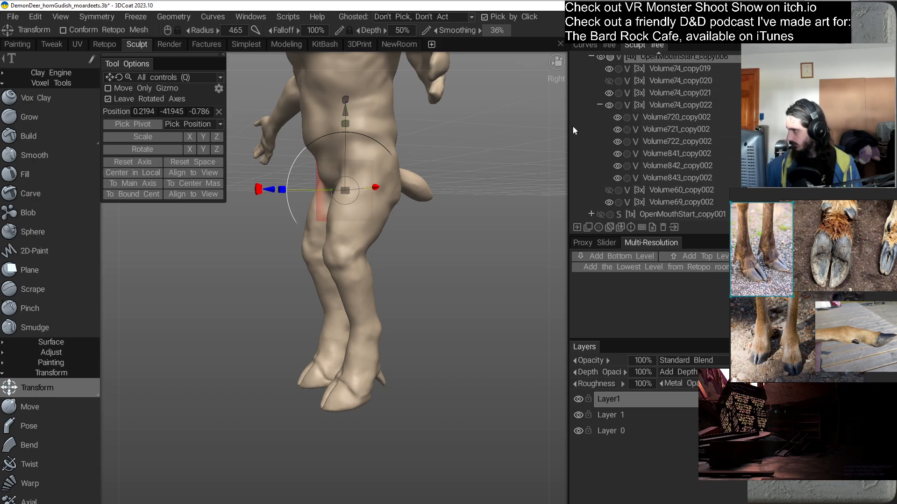
{"action": "scroll", "coordinate": [586, 159], "scroll_direction": "up", "scroll_amount": 6}
{"action": "left_click", "coordinate": [591, 180]}
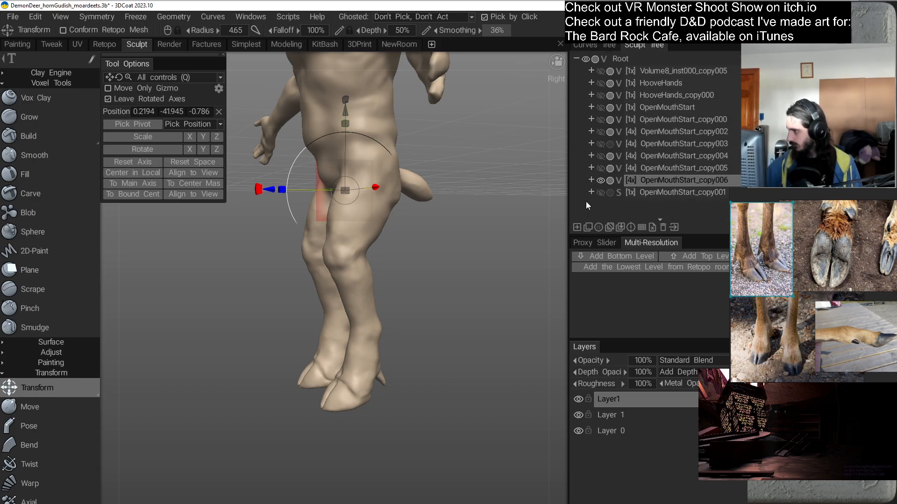
{"action": "scroll", "coordinate": [586, 206], "scroll_direction": "down", "scroll_amount": 2}
Examine the full character's proportions from the front and the back.
{"action": "mouse_move", "coordinate": [461, 250]}
{"action": "left_mouse_down"}
{"action": "mouse_move", "coordinate": [481, 292]}
{"action": "mouse_move", "coordinate": [431, 271]}
{"action": "mouse_move", "coordinate": [443, 287]}
{"action": "left_mouse_up"}
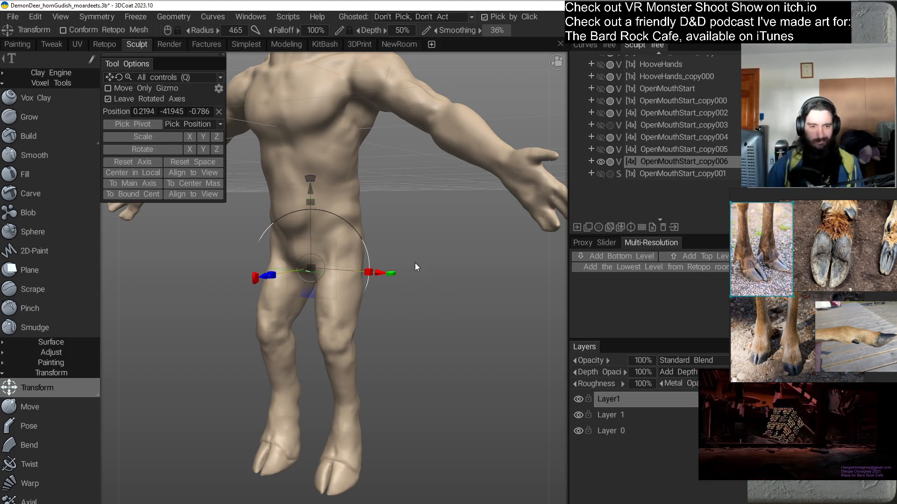
{"action": "right_click_drag", "start_coordinate": [405, 302], "coordinate": [424, 247]}
{"action": "middle_click_drag", "start_coordinate": [424, 248], "coordinate": [428, 298]}
{"action": "left_click_drag", "start_coordinate": [428, 298], "coordinate": [500, 313]}
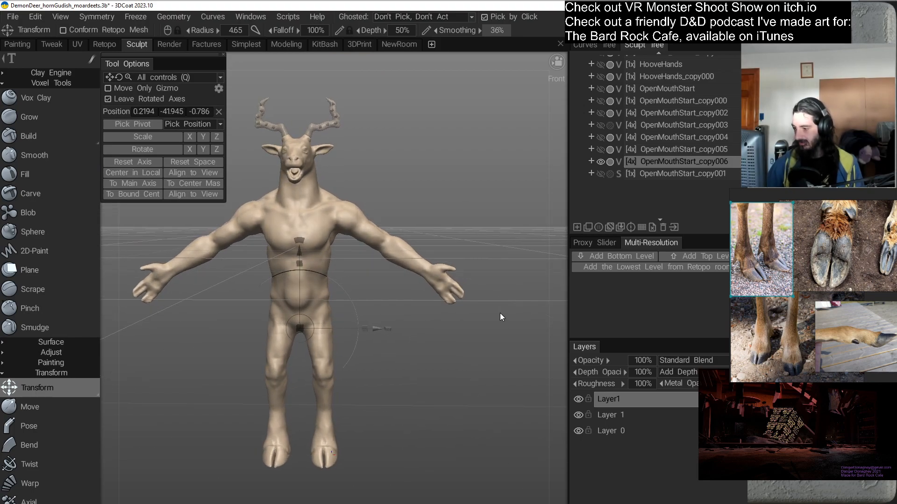
{"action": "mouse_move", "coordinate": [498, 312]}
{"action": "left_mouse_down"}
{"action": "mouse_move", "coordinate": [404, 319]}
{"action": "mouse_move", "coordinate": [447, 306]}
{"action": "mouse_move", "coordinate": [452, 313]}
{"action": "mouse_move", "coordinate": [421, 309]}
{"action": "mouse_move", "coordinate": [475, 315]}
{"action": "mouse_move", "coordinate": [443, 328]}
{"action": "mouse_move", "coordinate": [433, 351]}
{"action": "mouse_move", "coordinate": [505, 318]}
{"action": "mouse_move", "coordinate": [442, 335]}
{"action": "mouse_move", "coordinate": [482, 324]}
{"action": "mouse_move", "coordinate": [480, 316]}
{"action": "mouse_move", "coordinate": [470, 329]}
{"action": "mouse_move", "coordinate": [490, 268]}
{"action": "mouse_move", "coordinate": [489, 303]}
{"action": "mouse_move", "coordinate": [443, 318]}
{"action": "mouse_move", "coordinate": [387, 318]}
{"action": "mouse_move", "coordinate": [435, 313]}
{"action": "mouse_move", "coordinate": [444, 327]}
{"action": "mouse_move", "coordinate": [472, 321]}
{"action": "mouse_move", "coordinate": [461, 314]}
{"action": "mouse_move", "coordinate": [482, 316]}
{"action": "mouse_move", "coordinate": [464, 314]}
{"action": "mouse_move", "coordinate": [441, 262]}
{"action": "mouse_move", "coordinate": [479, 260]}
{"action": "mouse_move", "coordinate": [491, 305]}
{"action": "left_mouse_up"}
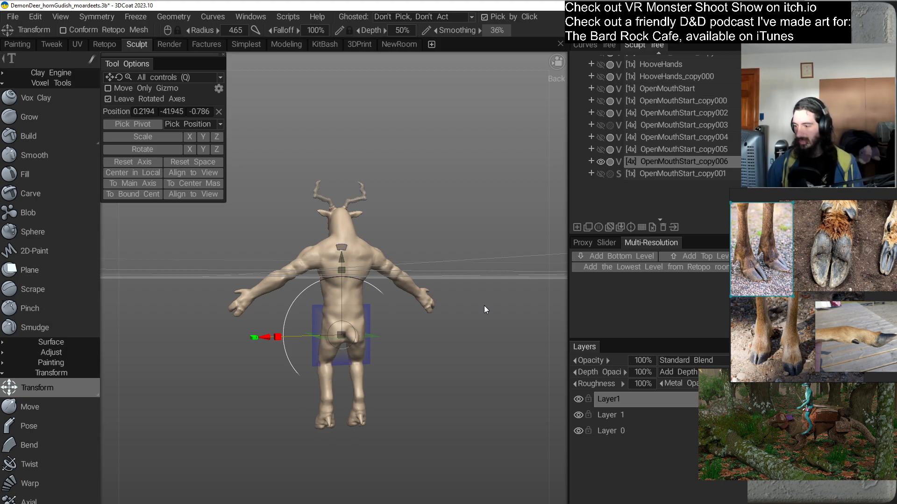
Leave the Transform tool and switch to the Move tool for the character.
{"action": "left_click_drag", "start_coordinate": [482, 307], "coordinate": [407, 298]}
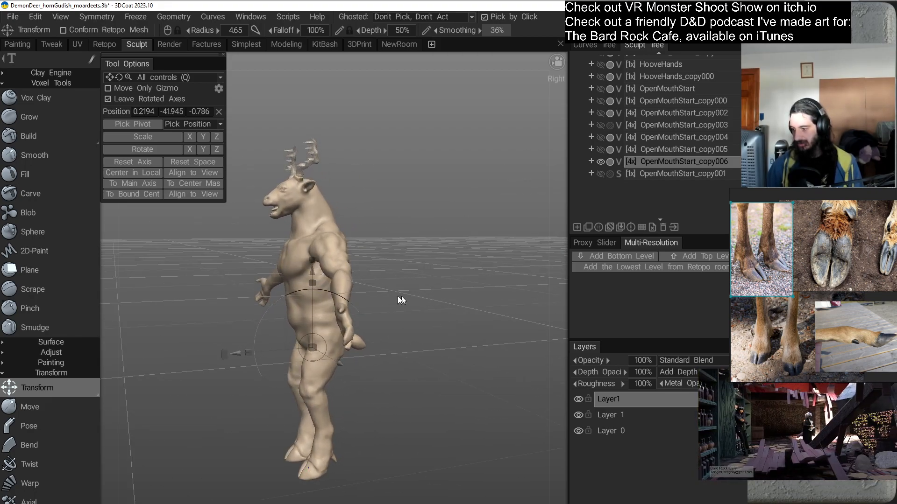
{"action": "left_click_drag", "start_coordinate": [413, 335], "coordinate": [497, 312]}
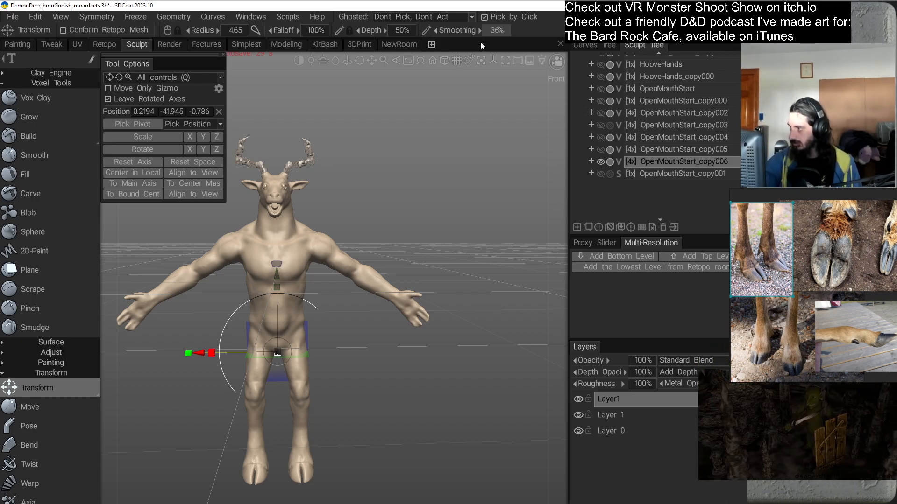
{"action": "left_click_drag", "start_coordinate": [473, 275], "coordinate": [491, 280]}
{"action": "left_click", "coordinate": [51, 407]}
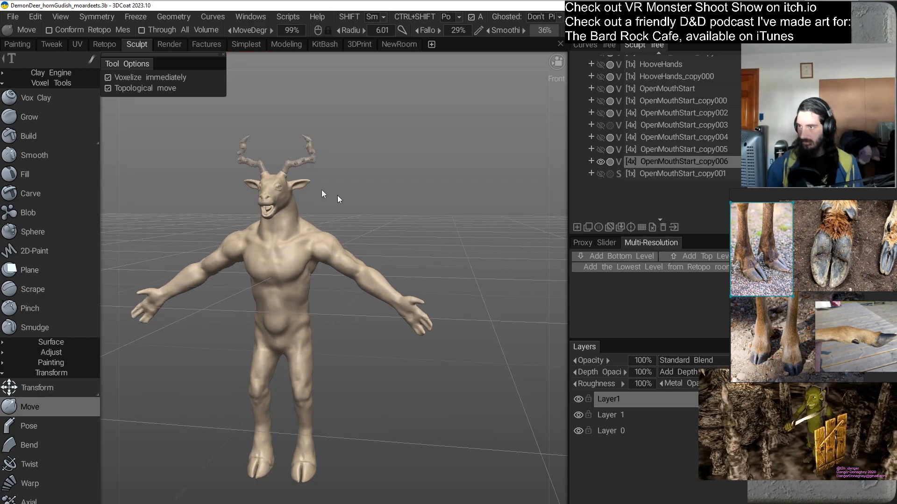
Save the scene as a new file named DemonDeer_moardeetz_retopo.3b in the 3dCoat_Stuff folder.
{"action": "left_click", "coordinate": [18, 17]}
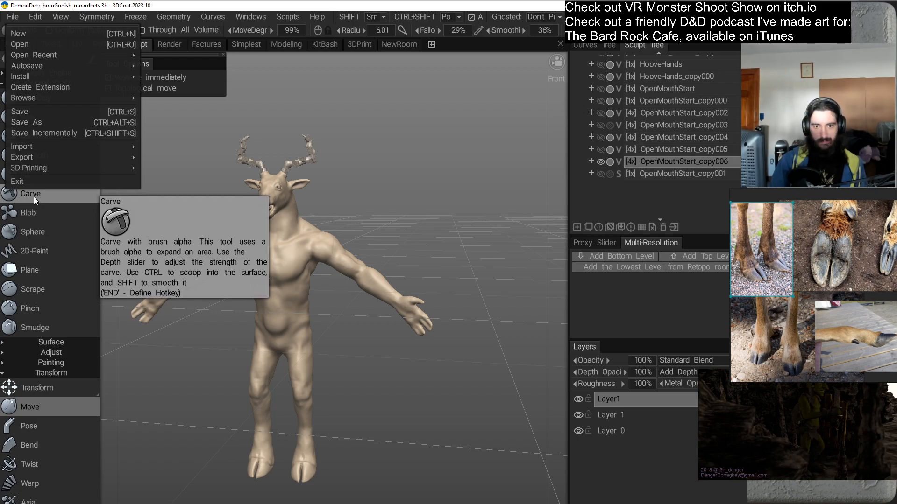
{"action": "left_click", "coordinate": [86, 121]}
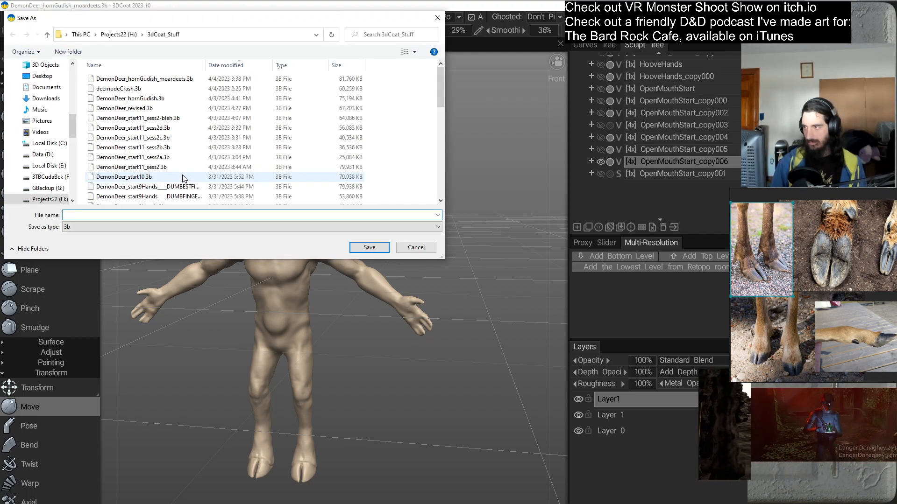
{"action": "left_click", "coordinate": [186, 80]}
{"action": "left_click", "coordinate": [153, 215]}
{"action": "left_click", "coordinate": [154, 216]}
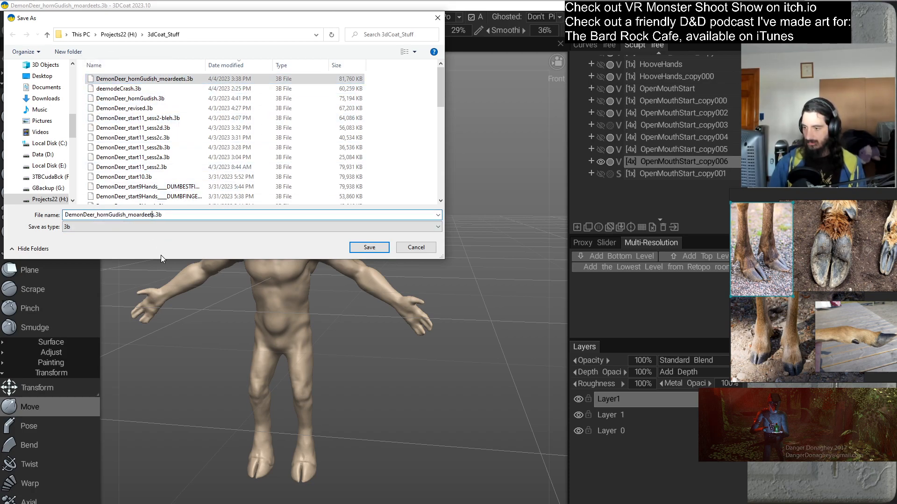
{"action": "key", "text": "shift+Left"}
{"action": "key", "text": "shift+Left"}
{"action": "key", "text": "shift+Left"}
{"action": "key", "text": "shift+Left"}
{"action": "key", "text": "shift+Left"}
{"action": "key", "text": "shift+Left"}
{"action": "key", "text": "shift+Left"}
{"action": "key", "text": "shift+Left"}
{"action": "key", "text": "shift+Left"}
{"action": "key", "text": "shift+Left"}
{"action": "key", "text": "shift+Left"}
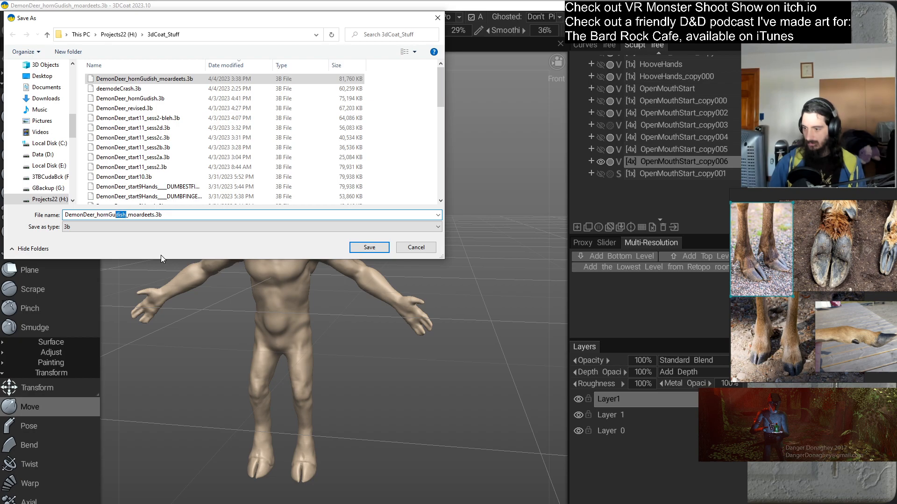
{"action": "key", "text": "BackSpace"}
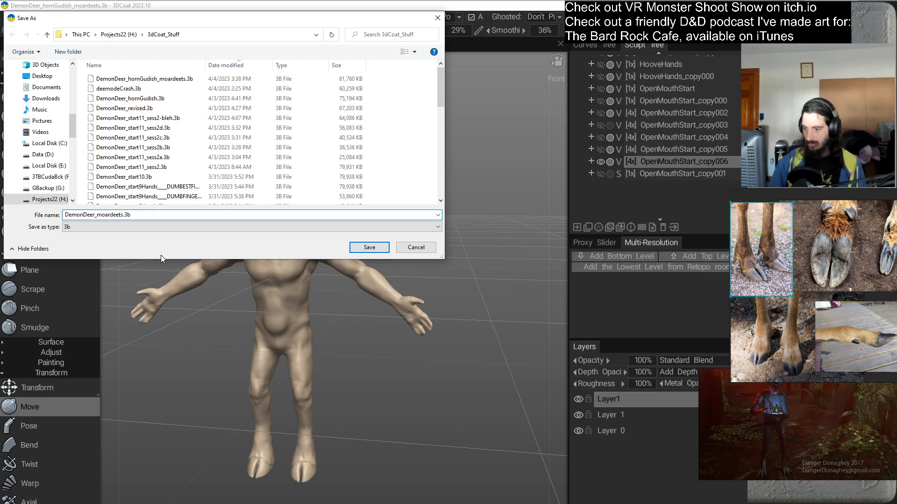
{"action": "key", "text": "Right"}
{"action": "key", "text": "Right"}
{"action": "key", "text": "Right"}
{"action": "key", "text": "Right"}
{"action": "key", "text": "Right"}
{"action": "key", "text": "Right"}
{"action": "key", "text": "Right"}
{"action": "key", "text": "Right"}
{"action": "key", "text": "Right"}
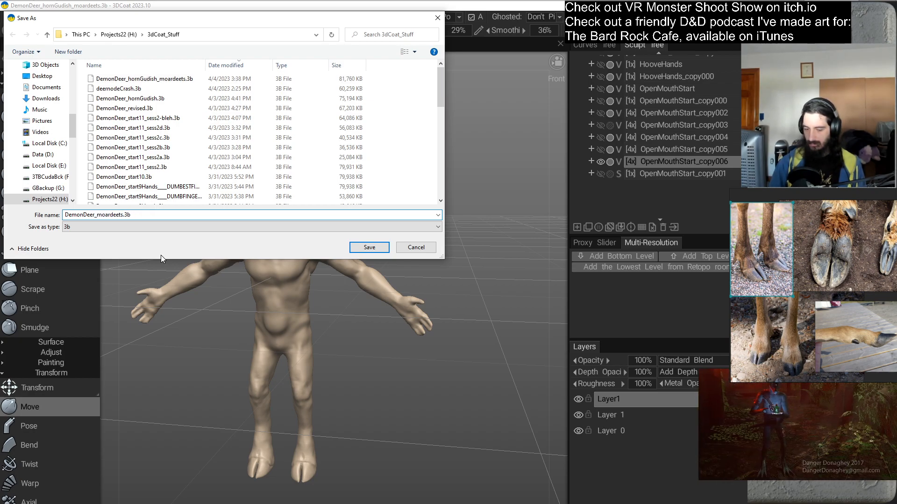
{"action": "key", "text": "BackSpace"}
{"action": "type", "text": "z_retopo"}
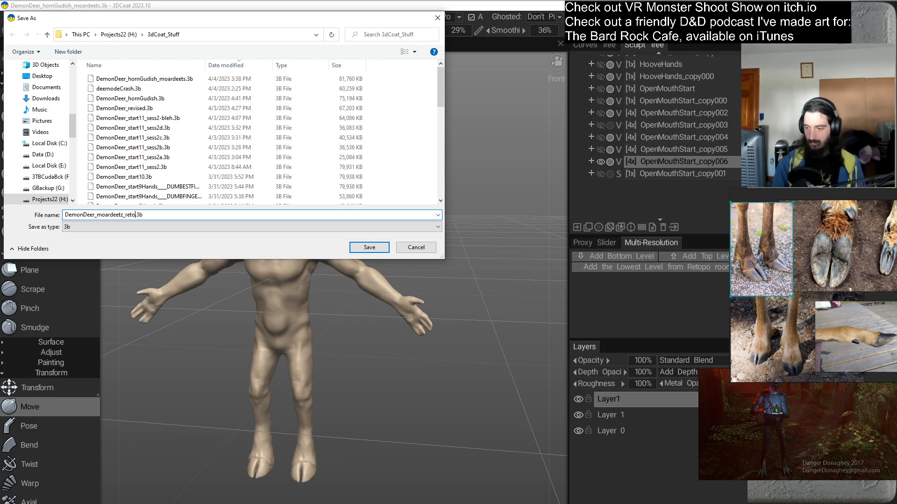
{"action": "left_click", "coordinate": [379, 249]}
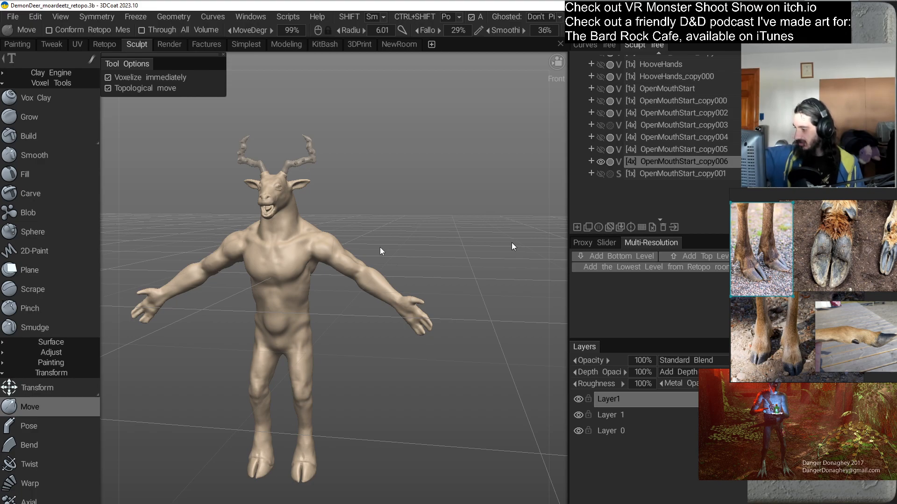
Start AUTOPO for Per Pixel on OpenMouthStart_copy006 with a required poly count of 5000 and best quadrangulation quality.
{"action": "left_click", "coordinate": [578, 400]}
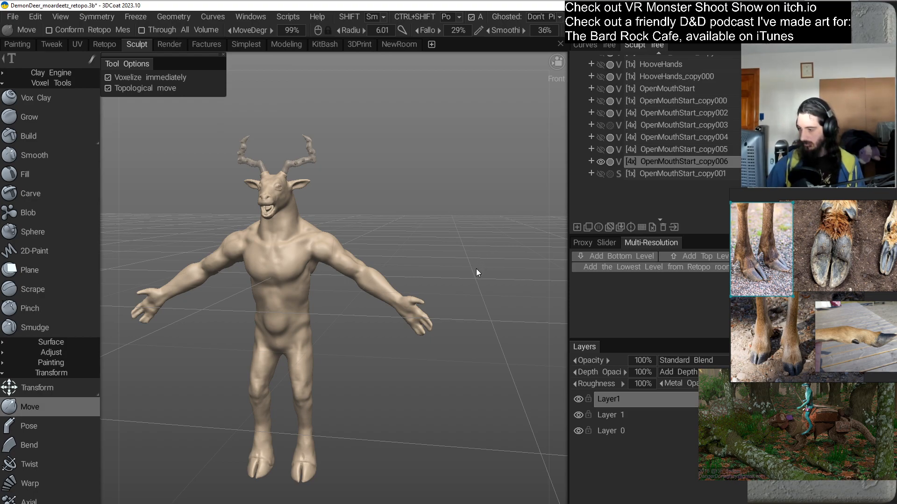
{"action": "mouse_move", "coordinate": [475, 268]}
{"action": "left_mouse_down"}
{"action": "mouse_move", "coordinate": [461, 287]}
{"action": "mouse_move", "coordinate": [467, 278]}
{"action": "left_mouse_up"}
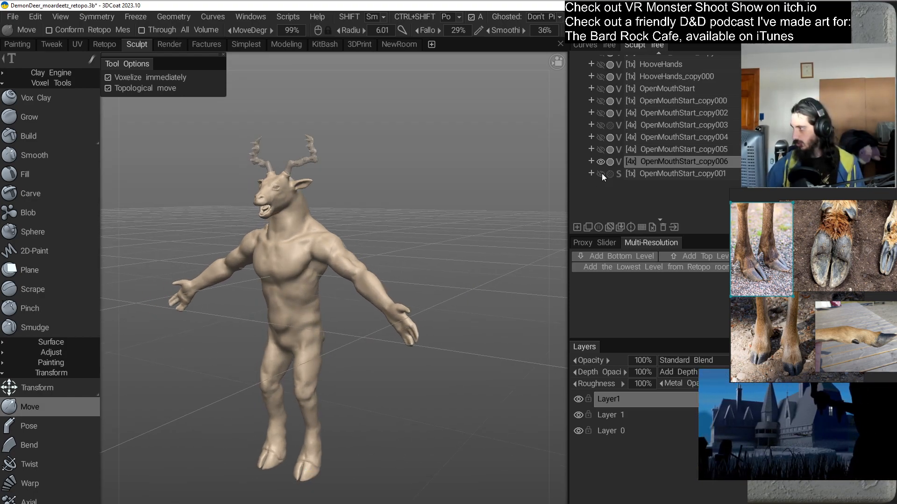
{"action": "right_click", "coordinate": [652, 161]}
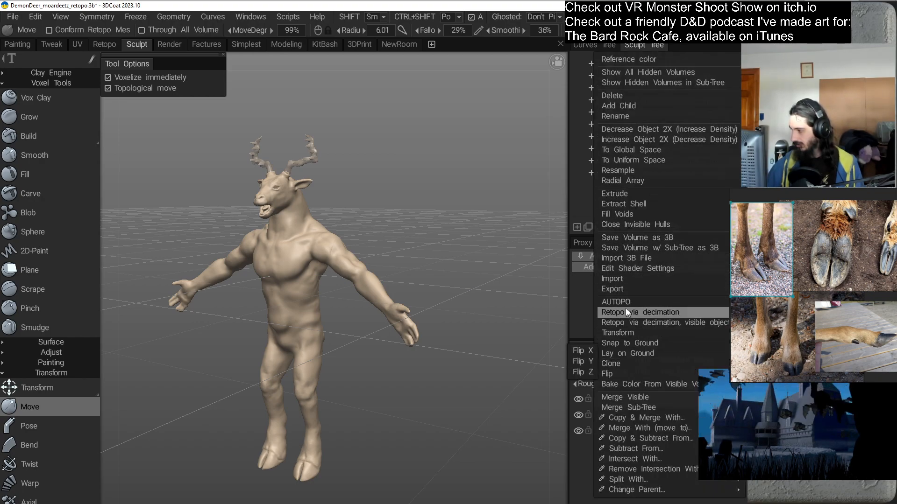
{"action": "mouse_move", "coordinate": [623, 302]}
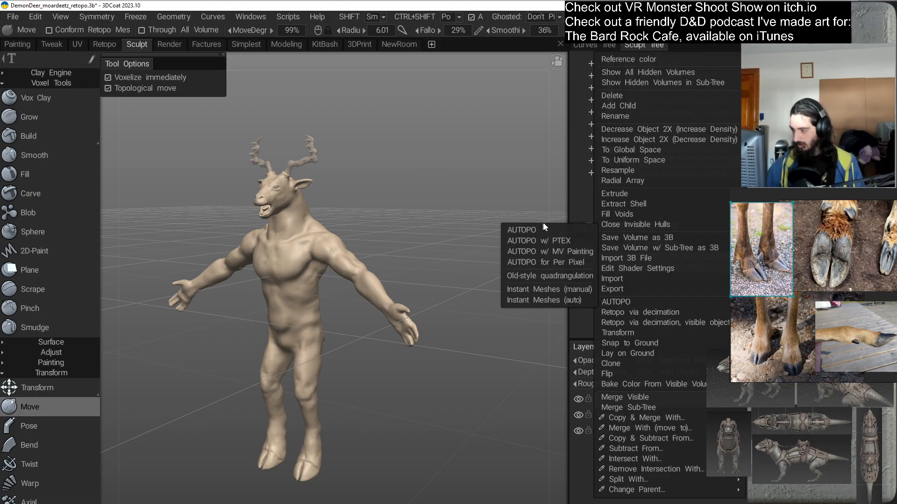
{"action": "left_click", "coordinate": [520, 262]}
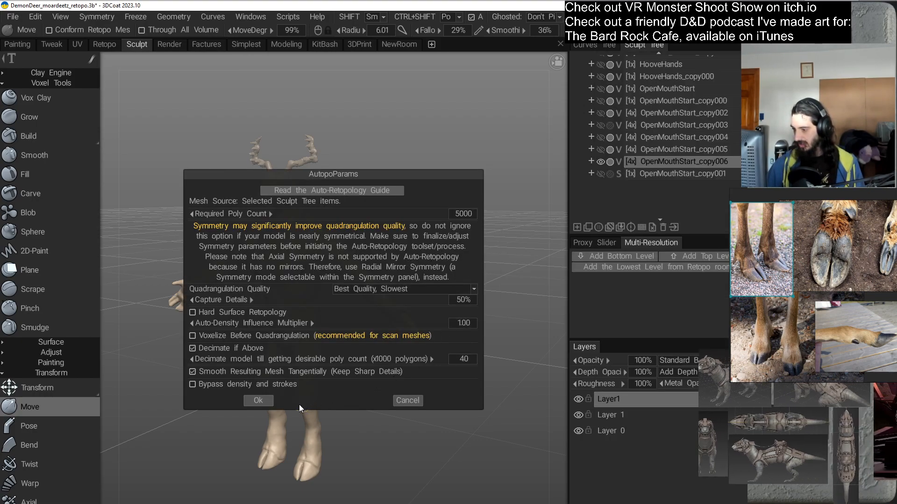
{"action": "left_click", "coordinate": [257, 401]}
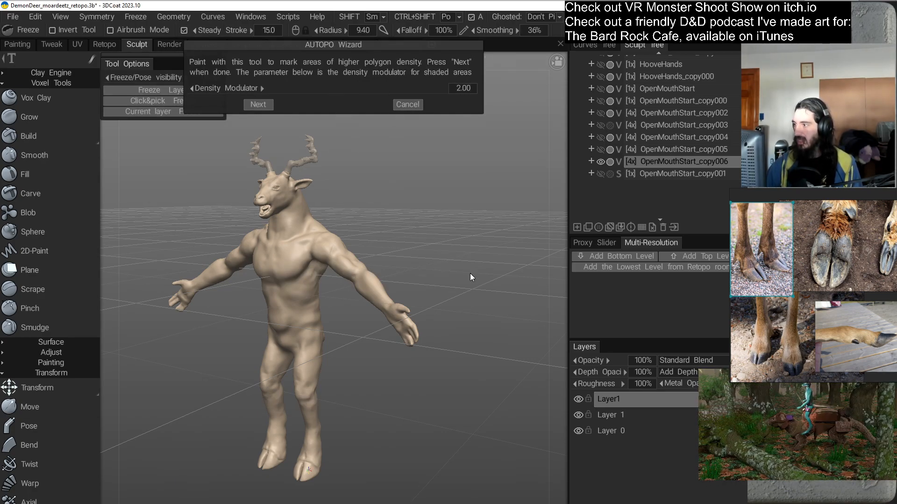
Paint over the character's head from all sides to mark it as an area of higher polygon density.
{"action": "left_click_drag", "start_coordinate": [470, 274], "coordinate": [445, 255]}
{"action": "middle_click_drag", "start_coordinate": [445, 255], "coordinate": [450, 287]}
{"action": "right_click_drag", "start_coordinate": [449, 287], "coordinate": [392, 257]}
{"action": "middle_click_drag", "start_coordinate": [391, 257], "coordinate": [462, 237]}
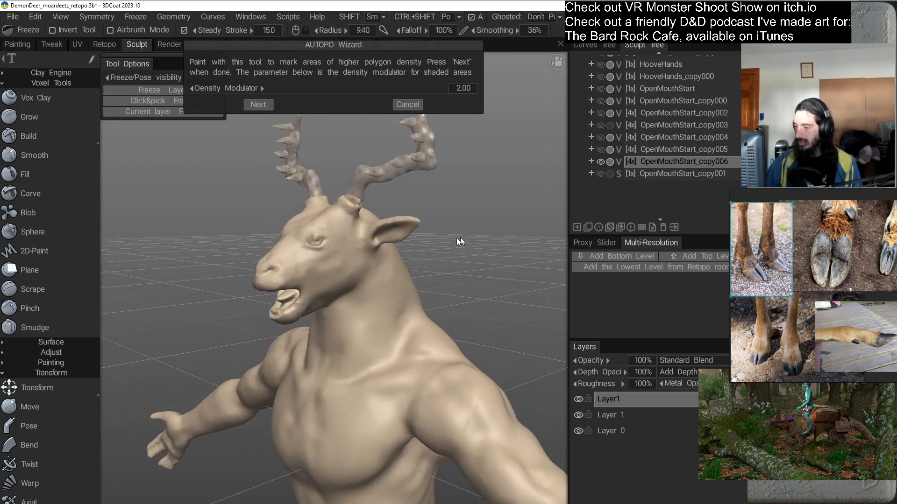
{"action": "mouse_move", "coordinate": [287, 264]}
{"action": "left_mouse_down"}
{"action": "mouse_move", "coordinate": [288, 283]}
{"action": "mouse_move", "coordinate": [273, 275]}
{"action": "mouse_move", "coordinate": [309, 255]}
{"action": "mouse_move", "coordinate": [294, 229]}
{"action": "mouse_move", "coordinate": [282, 244]}
{"action": "mouse_move", "coordinate": [306, 252]}
{"action": "mouse_move", "coordinate": [278, 315]}
{"action": "mouse_move", "coordinate": [254, 287]}
{"action": "mouse_move", "coordinate": [280, 231]}
{"action": "mouse_move", "coordinate": [301, 219]}
{"action": "mouse_move", "coordinate": [341, 245]}
{"action": "mouse_move", "coordinate": [308, 210]}
{"action": "mouse_move", "coordinate": [345, 202]}
{"action": "mouse_move", "coordinate": [346, 249]}
{"action": "mouse_move", "coordinate": [329, 285]}
{"action": "mouse_move", "coordinate": [330, 262]}
{"action": "mouse_move", "coordinate": [287, 249]}
{"action": "left_mouse_up"}
{"action": "mouse_move", "coordinate": [397, 238]}
{"action": "left_mouse_down"}
{"action": "mouse_move", "coordinate": [404, 227]}
{"action": "mouse_move", "coordinate": [334, 292]}
{"action": "mouse_move", "coordinate": [362, 278]}
{"action": "mouse_move", "coordinate": [394, 224]}
{"action": "mouse_move", "coordinate": [379, 226]}
{"action": "mouse_move", "coordinate": [384, 232]}
{"action": "left_mouse_up"}
{"action": "scroll", "coordinate": [312, 256], "scroll_direction": "up", "scroll_amount": 4}
{"action": "mouse_move", "coordinate": [312, 257]}
{"action": "left_mouse_down", "text": "alt"}
{"action": "mouse_move", "coordinate": [430, 290]}
{"action": "mouse_move", "coordinate": [422, 282]}
{"action": "left_mouse_up", "text": "alt"}
{"action": "mouse_move", "coordinate": [325, 275]}
{"action": "left_mouse_down"}
{"action": "mouse_move", "coordinate": [281, 257]}
{"action": "mouse_move", "coordinate": [325, 259]}
{"action": "left_mouse_up"}
{"action": "mouse_move", "coordinate": [324, 262]}
{"action": "left_mouse_down", "text": "alt"}
{"action": "mouse_move", "coordinate": [252, 280]}
{"action": "mouse_move", "coordinate": [282, 261]}
{"action": "mouse_move", "coordinate": [327, 304]}
{"action": "mouse_move", "coordinate": [290, 348]}
{"action": "mouse_move", "coordinate": [302, 275]}
{"action": "left_mouse_up", "text": "alt"}
{"action": "middle_click_drag", "start_coordinate": [302, 276], "coordinate": [256, 260], "text": "alt"}
{"action": "mouse_move", "coordinate": [211, 252]}
{"action": "left_mouse_down"}
{"action": "mouse_move", "coordinate": [187, 252]}
{"action": "mouse_move", "coordinate": [196, 254]}
{"action": "left_mouse_up"}
{"action": "right_click_drag", "start_coordinate": [304, 201], "coordinate": [324, 289], "text": "alt"}
{"action": "left_click_drag", "start_coordinate": [332, 308], "coordinate": [418, 281], "text": "alt"}
{"action": "mouse_move", "coordinate": [368, 297]}
{"action": "left_mouse_down", "text": "alt"}
{"action": "mouse_move", "coordinate": [391, 294]}
{"action": "mouse_move", "coordinate": [378, 240]}
{"action": "left_mouse_up", "text": "alt"}
{"action": "mouse_move", "coordinate": [244, 313]}
{"action": "left_mouse_down"}
{"action": "mouse_move", "coordinate": [255, 312]}
{"action": "mouse_move", "coordinate": [249, 329]}
{"action": "mouse_move", "coordinate": [260, 328]}
{"action": "mouse_move", "coordinate": [248, 327]}
{"action": "left_mouse_up"}
{"action": "mouse_move", "coordinate": [340, 333]}
{"action": "left_mouse_down", "text": "alt"}
{"action": "mouse_move", "coordinate": [403, 348]}
{"action": "mouse_move", "coordinate": [442, 340]}
{"action": "left_mouse_up", "text": "alt"}
{"action": "mouse_move", "coordinate": [239, 249]}
{"action": "left_mouse_down"}
{"action": "mouse_move", "coordinate": [270, 265]}
{"action": "mouse_move", "coordinate": [259, 234]}
{"action": "mouse_move", "coordinate": [395, 272]}
{"action": "left_mouse_up"}
{"action": "mouse_move", "coordinate": [290, 296]}
{"action": "left_mouse_down"}
{"action": "mouse_move", "coordinate": [266, 278]}
{"action": "mouse_move", "coordinate": [250, 298]}
{"action": "left_mouse_up"}
{"action": "mouse_move", "coordinate": [405, 365]}
{"action": "left_mouse_down", "text": "alt"}
{"action": "mouse_move", "coordinate": [330, 342]}
{"action": "mouse_move", "coordinate": [353, 320]}
{"action": "left_mouse_up", "text": "alt"}
{"action": "right_click_drag", "start_coordinate": [353, 320], "coordinate": [354, 213], "text": "alt"}
{"action": "middle_click_drag", "start_coordinate": [406, 334], "coordinate": [411, 281], "text": "alt"}
{"action": "left_click_drag", "start_coordinate": [411, 281], "coordinate": [442, 291], "text": "alt"}
{"action": "middle_click_drag", "start_coordinate": [441, 287], "coordinate": [460, 290], "text": "alt"}
{"action": "right_click_drag", "start_coordinate": [461, 290], "coordinate": [456, 280], "text": "alt"}
{"action": "middle_click_drag", "start_coordinate": [456, 281], "coordinate": [467, 271], "text": "alt"}
{"action": "left_click_drag", "start_coordinate": [468, 274], "coordinate": [443, 279], "text": "alt"}
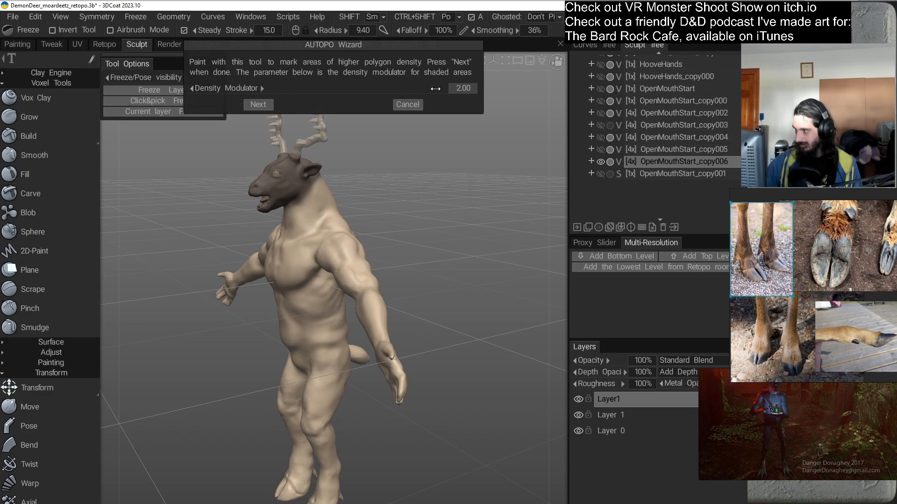
Set the density modulator to 3.00 and generate the automatic retopology mesh without guide strokes.
{"action": "left_click_drag", "start_coordinate": [469, 93], "coordinate": [461, 94]}
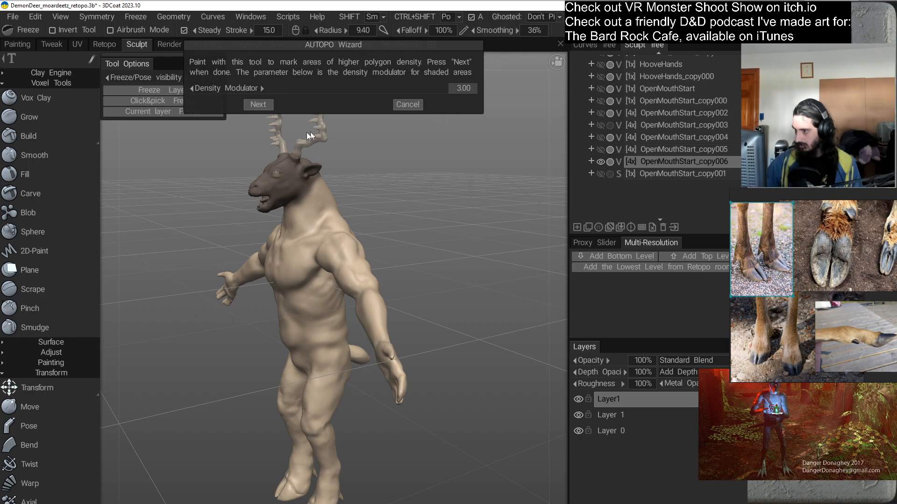
{"action": "left_click", "coordinate": [258, 104]}
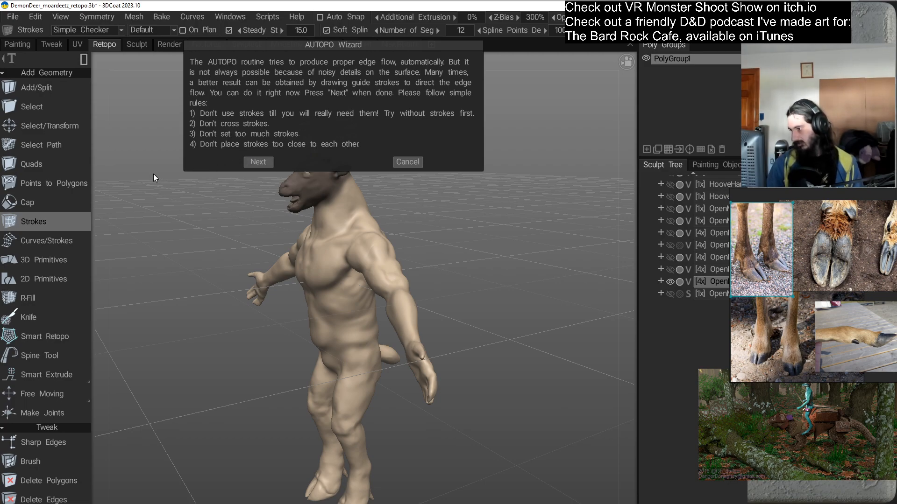
{"action": "left_click", "coordinate": [251, 161]}
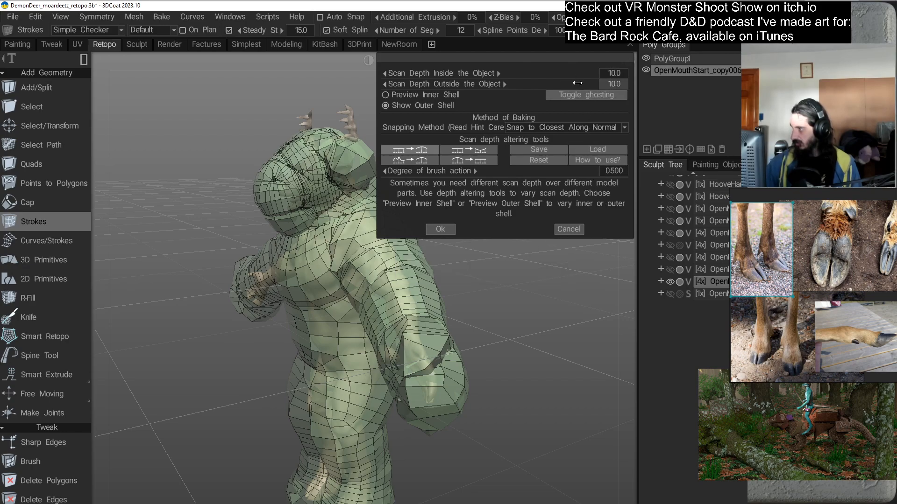
Set the scan depth outside the object to 1.19 and inspect the outer shell on the torso and head.
{"action": "left_click_drag", "start_coordinate": [575, 83], "coordinate": [457, 105]}
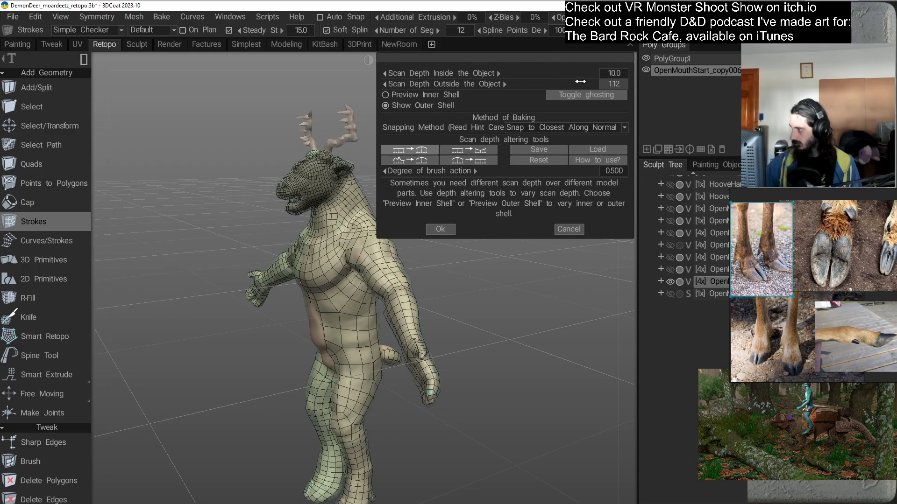
{"action": "left_click_drag", "start_coordinate": [581, 85], "coordinate": [586, 84]}
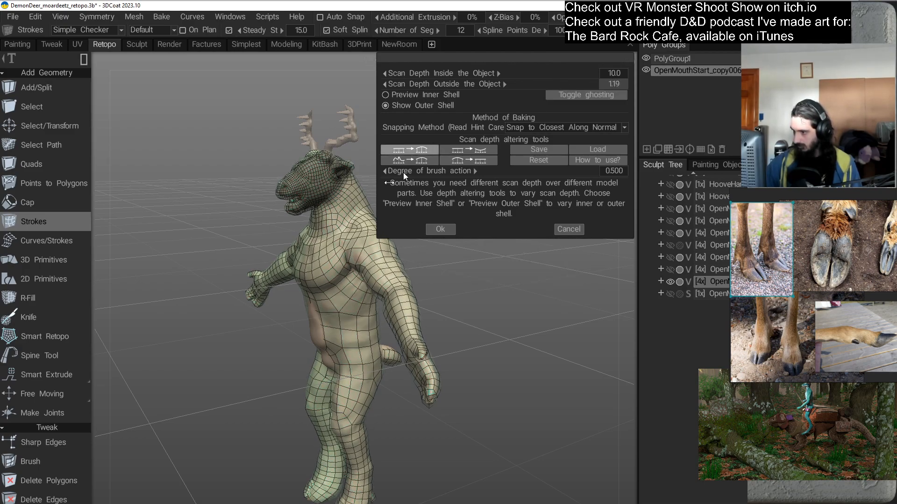
{"action": "left_click_drag", "start_coordinate": [204, 318], "coordinate": [349, 289]}
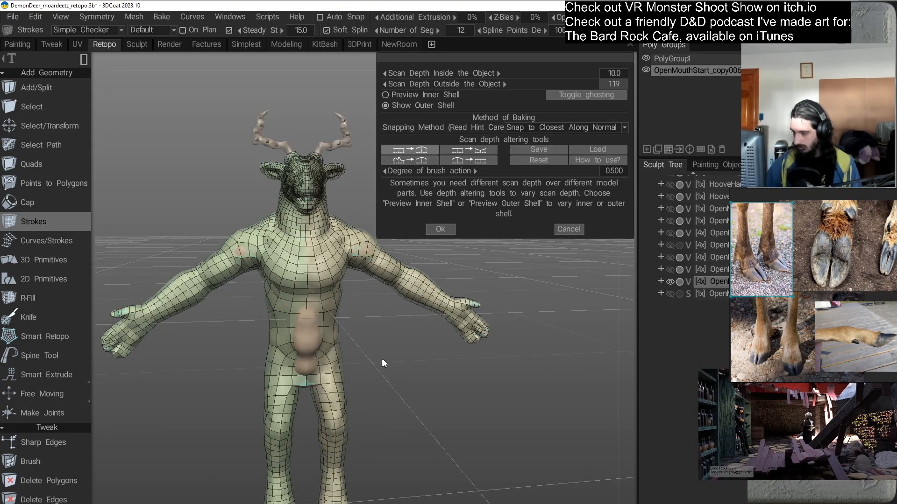
{"action": "left_click_drag", "start_coordinate": [381, 359], "coordinate": [450, 373]}
{"action": "middle_click_drag", "start_coordinate": [456, 318], "coordinate": [464, 363]}
{"action": "right_click_drag", "start_coordinate": [423, 304], "coordinate": [449, 309]}
{"action": "left_click_drag", "start_coordinate": [450, 309], "coordinate": [283, 312]}
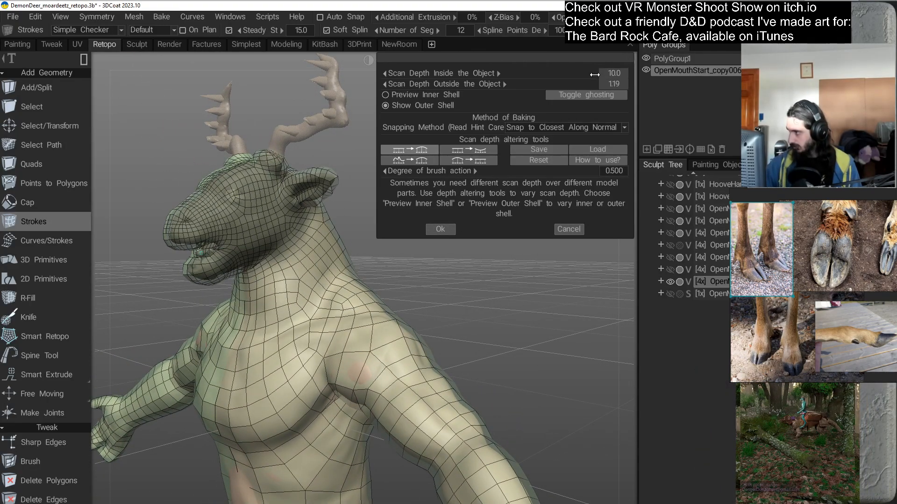
Set the scan depth outside the object to 1.51 and inspect the outer shell around the head and neck.
{"action": "left_click_drag", "start_coordinate": [590, 83], "coordinate": [577, 84]}
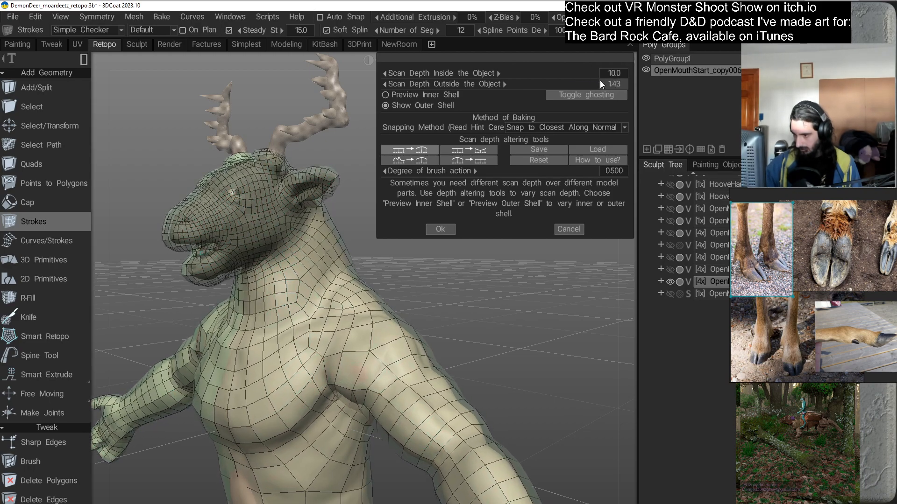
{"action": "left_click_drag", "start_coordinate": [472, 256], "coordinate": [463, 317]}
{"action": "left_click_drag", "start_coordinate": [518, 312], "coordinate": [431, 316]}
{"action": "left_click_drag", "start_coordinate": [182, 302], "coordinate": [303, 322]}
{"action": "scroll", "coordinate": [190, 329], "scroll_direction": "up", "scroll_amount": 5}
{"action": "scroll", "coordinate": [305, 326], "scroll_direction": "up", "scroll_amount": 6}
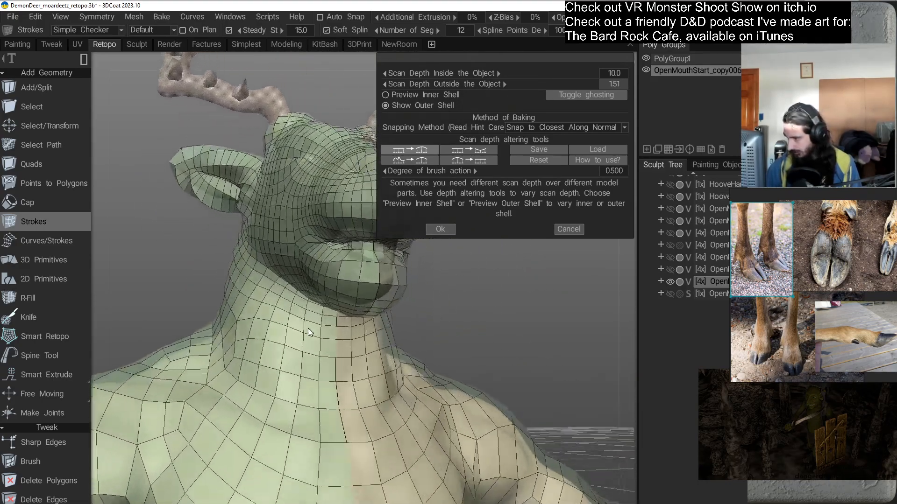
{"action": "scroll", "coordinate": [291, 340], "scroll_direction": "down", "scroll_amount": 2}
{"action": "left_click_drag", "start_coordinate": [290, 340], "coordinate": [189, 342]}
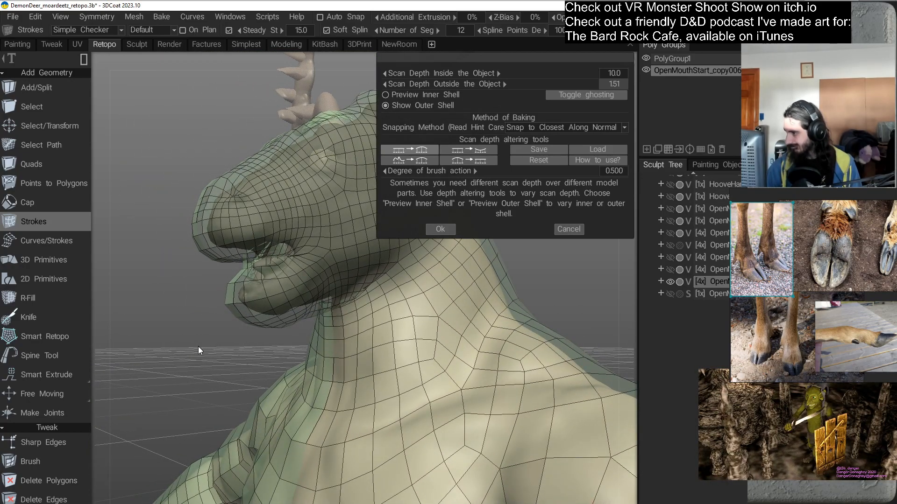
{"action": "scroll", "coordinate": [196, 351], "scroll_direction": "down", "scroll_amount": 6}
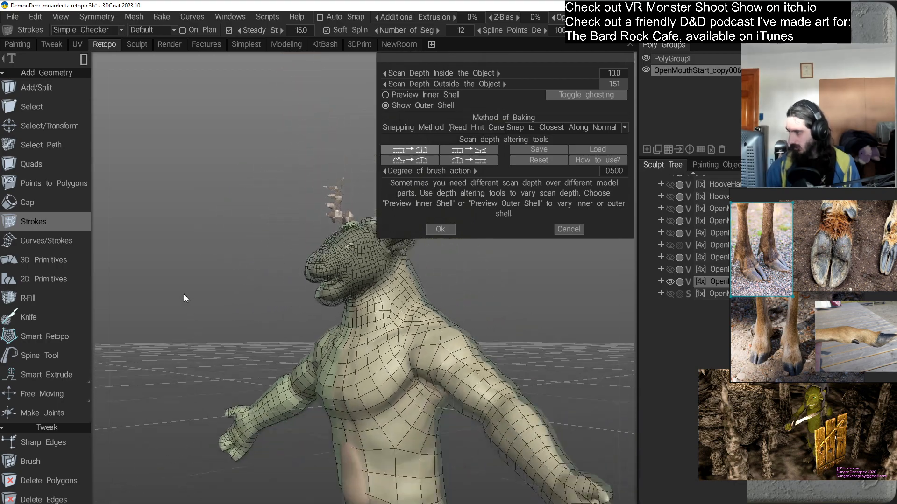
Examine the outer baking shell over the belly, legs and hooves from several angles.
{"action": "left_click_drag", "start_coordinate": [198, 429], "coordinate": [259, 430]}
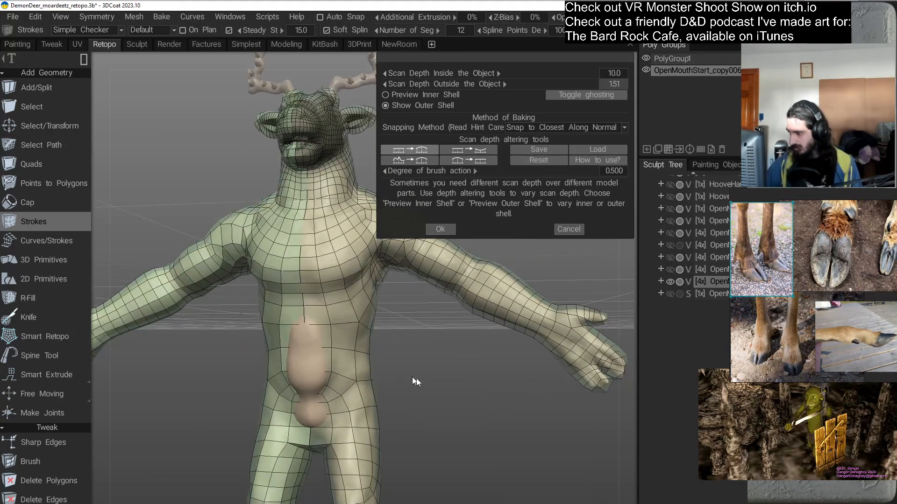
{"action": "scroll", "coordinate": [384, 344], "scroll_direction": "up", "scroll_amount": 3}
{"action": "left_click_drag", "start_coordinate": [405, 402], "coordinate": [390, 314]}
{"action": "right_click_drag", "start_coordinate": [390, 314], "coordinate": [367, 286]}
{"action": "left_click_drag", "start_coordinate": [389, 360], "coordinate": [263, 375]}
{"action": "middle_click_drag", "start_coordinate": [262, 371], "coordinate": [351, 320]}
{"action": "right_click_drag", "start_coordinate": [351, 321], "coordinate": [368, 347]}
{"action": "left_click_drag", "start_coordinate": [368, 351], "coordinate": [353, 382]}
{"action": "middle_click_drag", "start_coordinate": [353, 382], "coordinate": [363, 246]}
{"action": "right_click_drag", "start_coordinate": [346, 286], "coordinate": [350, 346]}
{"action": "middle_click_drag", "start_coordinate": [350, 347], "coordinate": [372, 324]}
{"action": "right_click_drag", "start_coordinate": [371, 324], "coordinate": [367, 345]}
{"action": "middle_click_drag", "start_coordinate": [367, 345], "coordinate": [370, 329]}
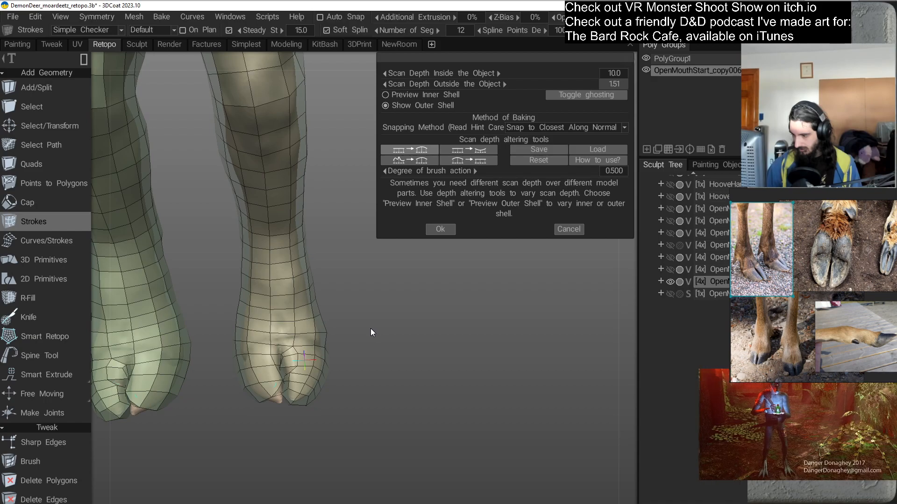
{"action": "right_click_drag", "start_coordinate": [370, 330], "coordinate": [364, 310]}
{"action": "middle_click_drag", "start_coordinate": [364, 310], "coordinate": [373, 327]}
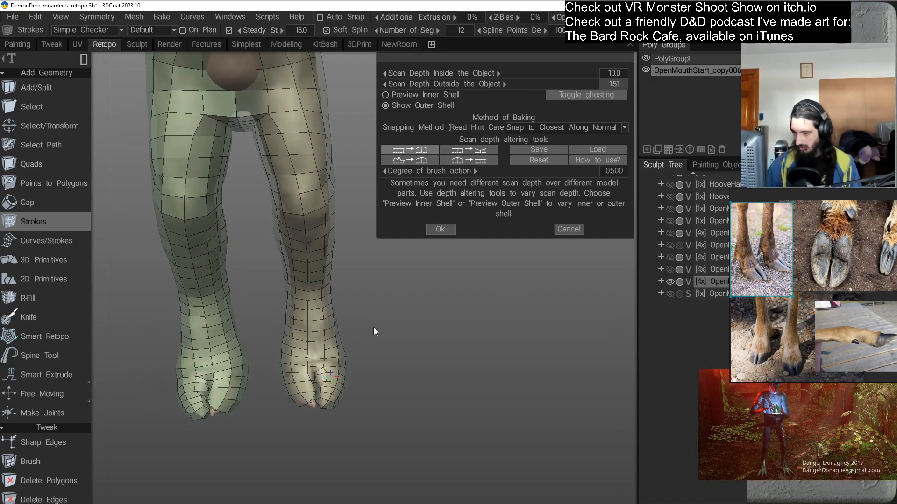
{"action": "right_click_drag", "start_coordinate": [374, 327], "coordinate": [364, 306]}
{"action": "middle_click_drag", "start_coordinate": [364, 306], "coordinate": [332, 366]}
{"action": "right_click_drag", "start_coordinate": [332, 365], "coordinate": [341, 346]}
Set the scan depth outside the object to 3.90 so the outer shell encloses the belly.
{"action": "left_click_drag", "start_coordinate": [341, 346], "coordinate": [362, 315]}
{"action": "right_click_drag", "start_coordinate": [363, 315], "coordinate": [364, 334]}
{"action": "left_click_drag", "start_coordinate": [365, 333], "coordinate": [393, 328]}
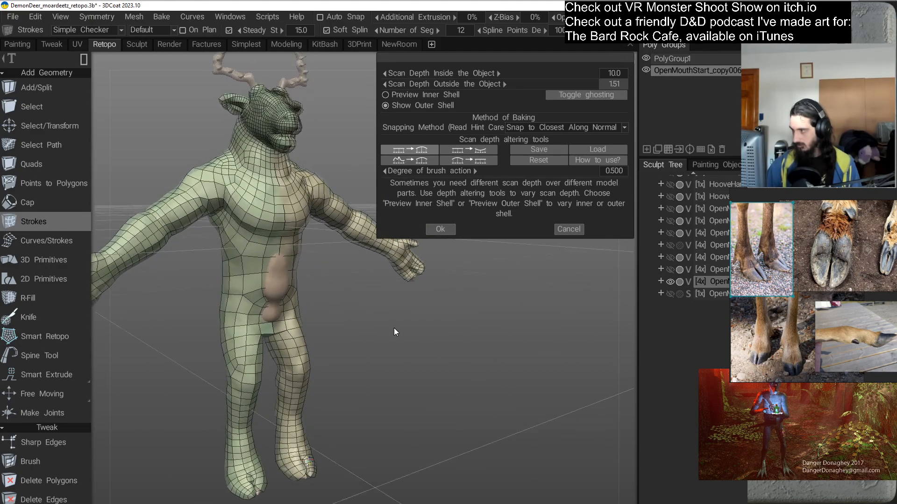
{"action": "left_click_drag", "start_coordinate": [531, 83], "coordinate": [577, 77]}
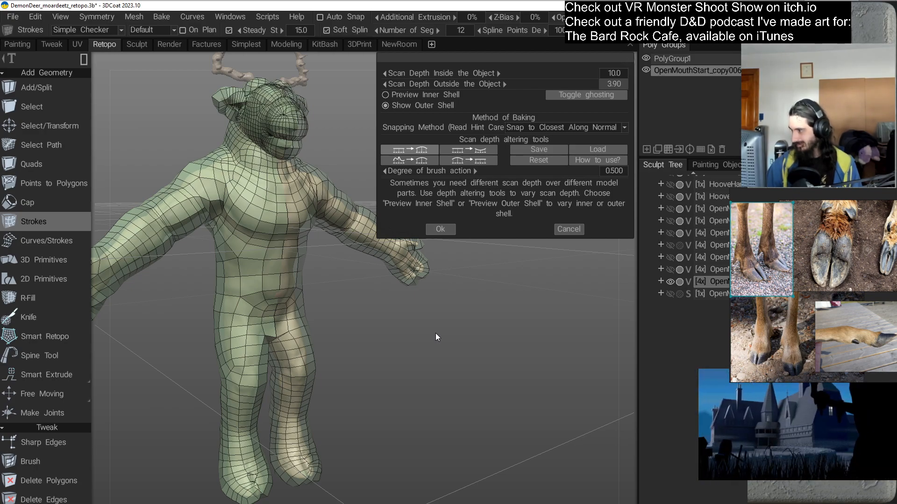
Set the scan depth outside the object to 4.49, checking the outer shell around the head and torso.
{"action": "left_click_drag", "start_coordinate": [435, 337], "coordinate": [398, 293]}
{"action": "right_click_drag", "start_coordinate": [398, 293], "coordinate": [479, 293]}
{"action": "left_click_drag", "start_coordinate": [479, 290], "coordinate": [463, 292]}
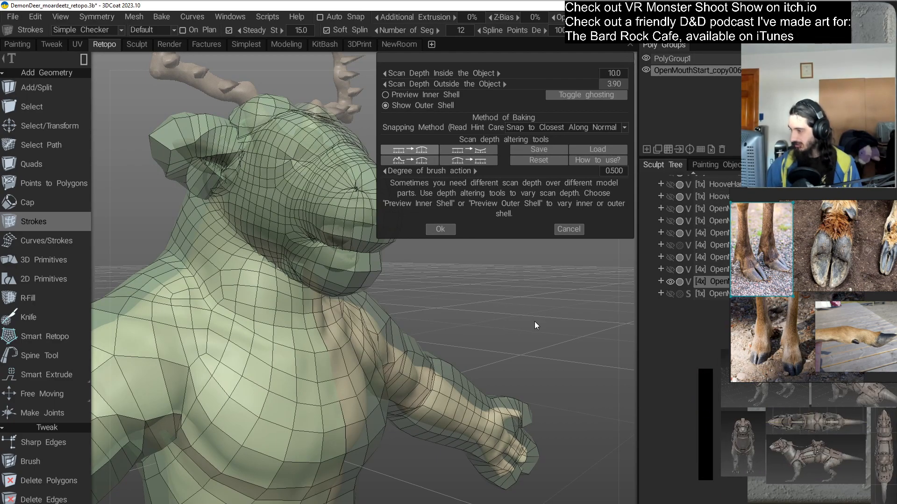
{"action": "left_click_drag", "start_coordinate": [586, 84], "coordinate": [552, 87]}
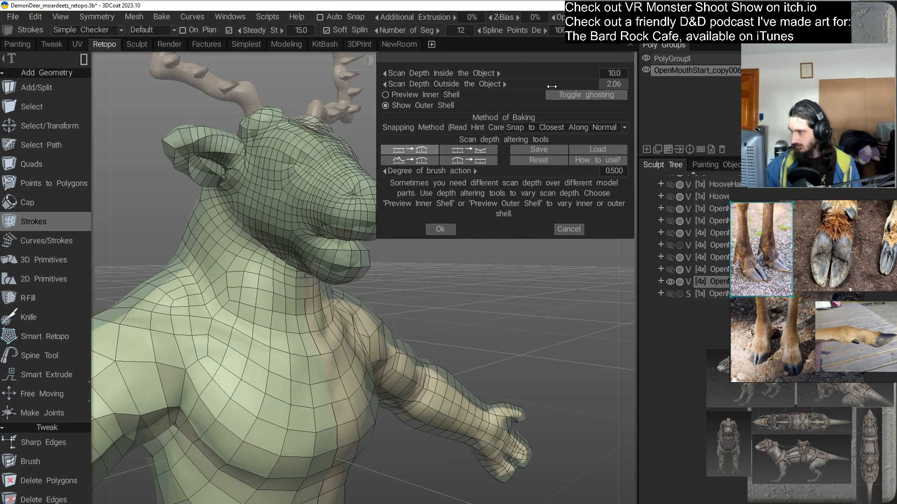
{"action": "right_click_drag", "start_coordinate": [467, 328], "coordinate": [442, 274]}
{"action": "left_click_drag", "start_coordinate": [550, 84], "coordinate": [578, 75]}
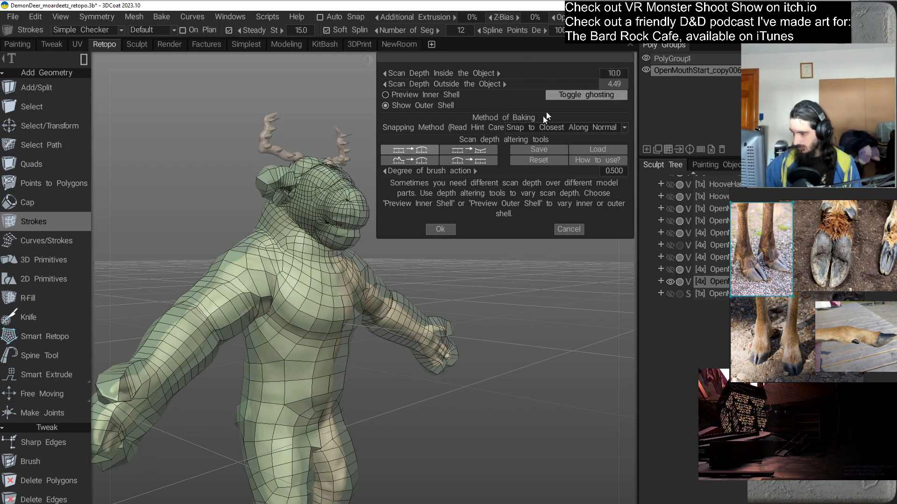
Switch the baking preview to the inner shell and set the scan depth inside the object to 2.33.
{"action": "left_click_drag", "start_coordinate": [457, 380], "coordinate": [478, 348]}
{"action": "left_click", "coordinate": [437, 95]}
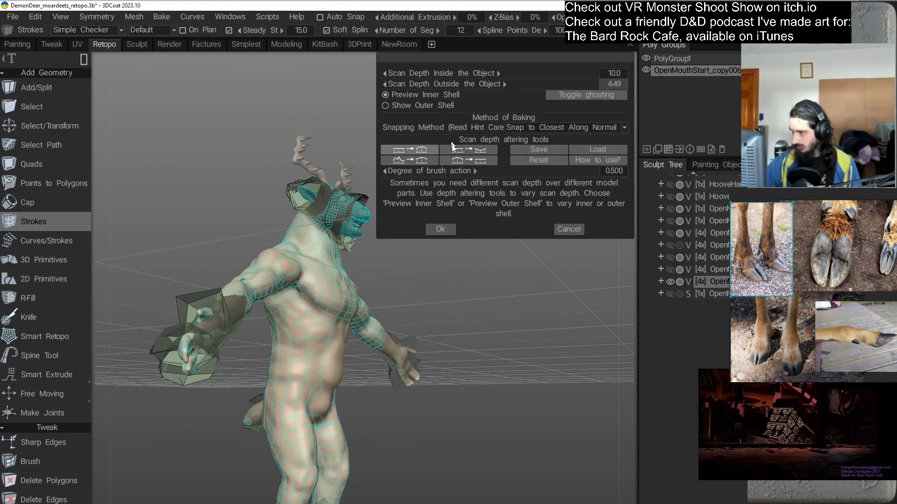
{"action": "left_click_drag", "start_coordinate": [515, 325], "coordinate": [503, 338]}
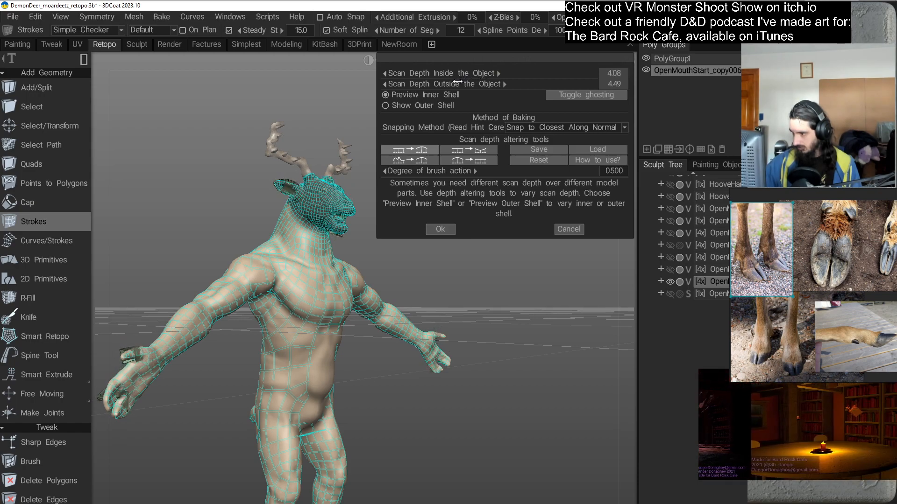
{"action": "left_click_drag", "start_coordinate": [462, 81], "coordinate": [451, 84]}
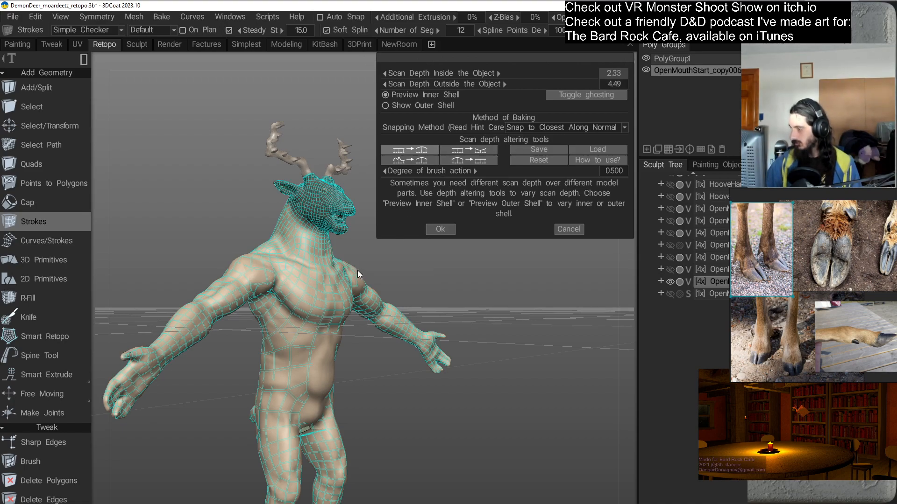
Fine-tune the scan depth inside the object to 2.71, checking the inner shell around the deer's ear, mouth and jaw.
{"action": "scroll", "coordinate": [358, 269], "scroll_direction": "up", "scroll_amount": 8}
{"action": "left_click_drag", "start_coordinate": [396, 314], "coordinate": [463, 280]}
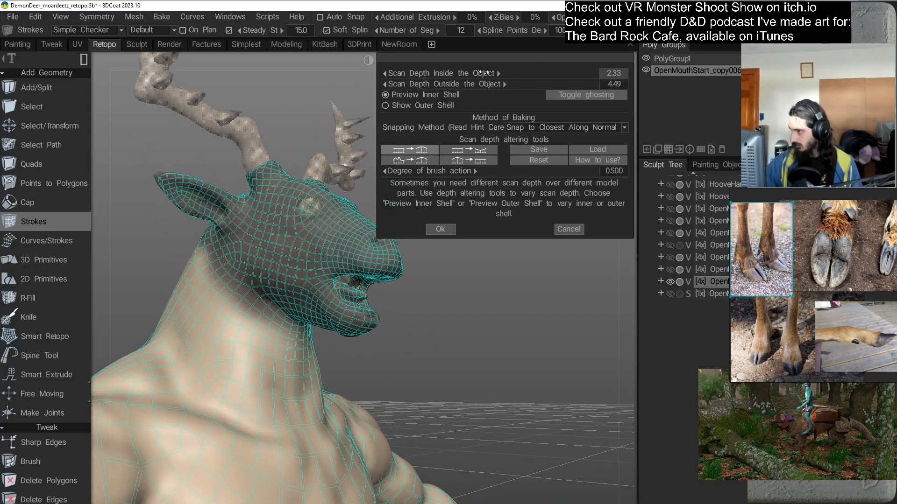
{"action": "left_click_drag", "start_coordinate": [504, 73], "coordinate": [536, 69]}
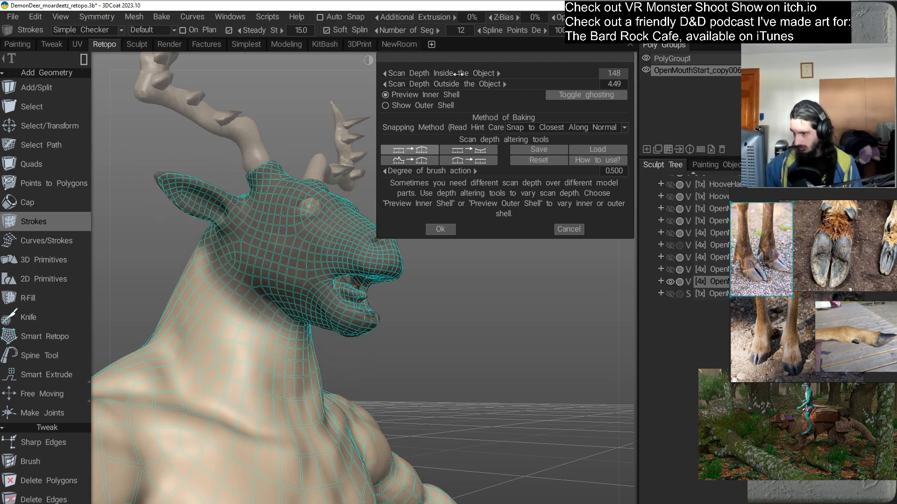
{"action": "left_click_drag", "start_coordinate": [441, 75], "coordinate": [436, 76]}
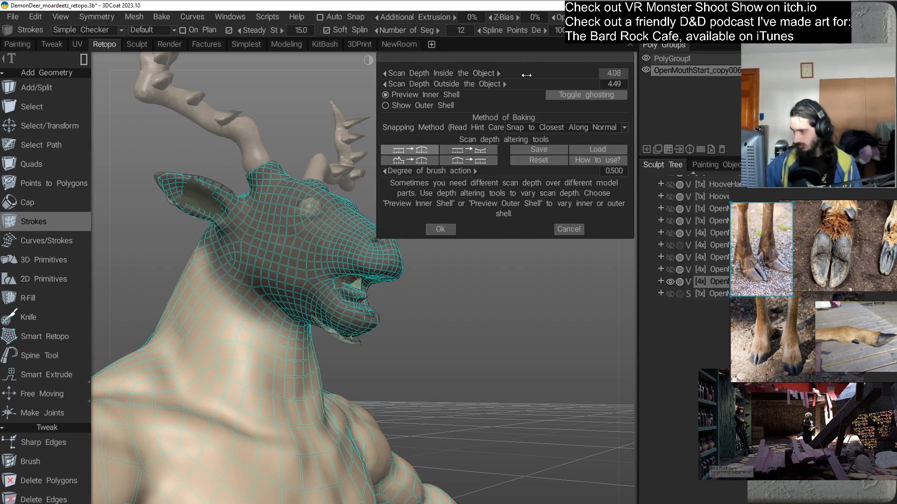
{"action": "left_click_drag", "start_coordinate": [528, 74], "coordinate": [552, 71]}
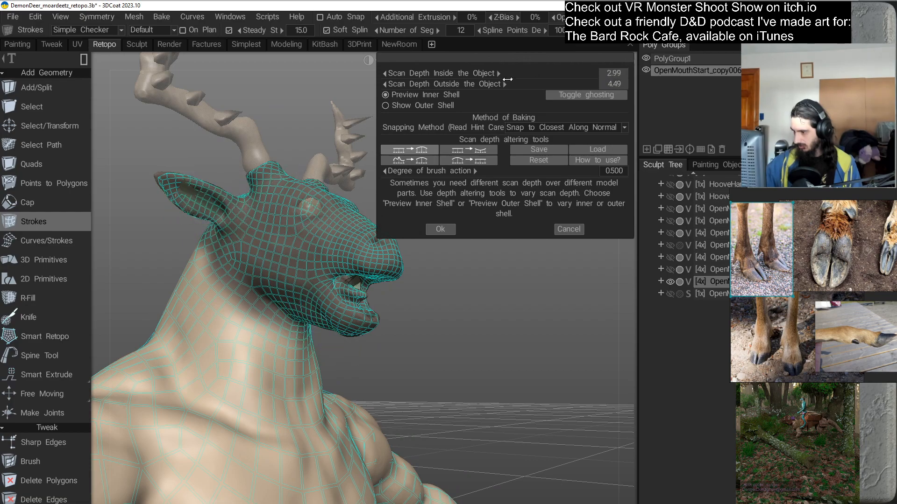
{"action": "left_click_drag", "start_coordinate": [502, 82], "coordinate": [502, 82]}
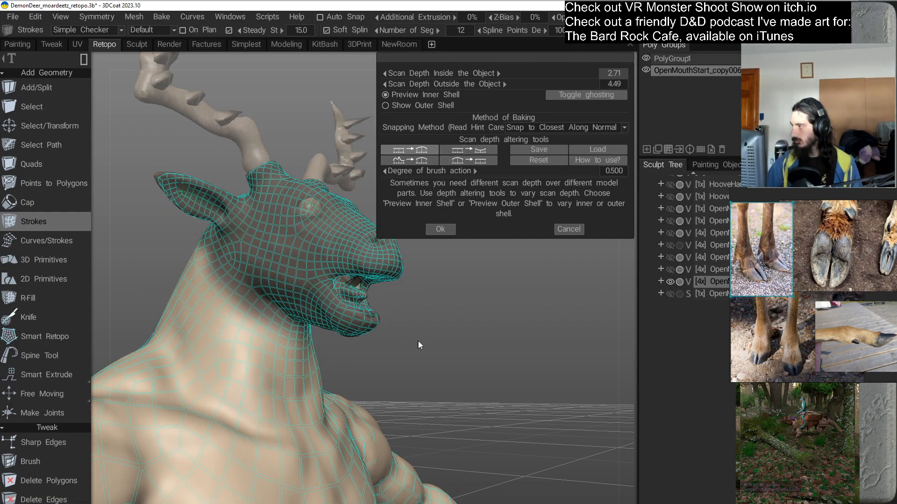